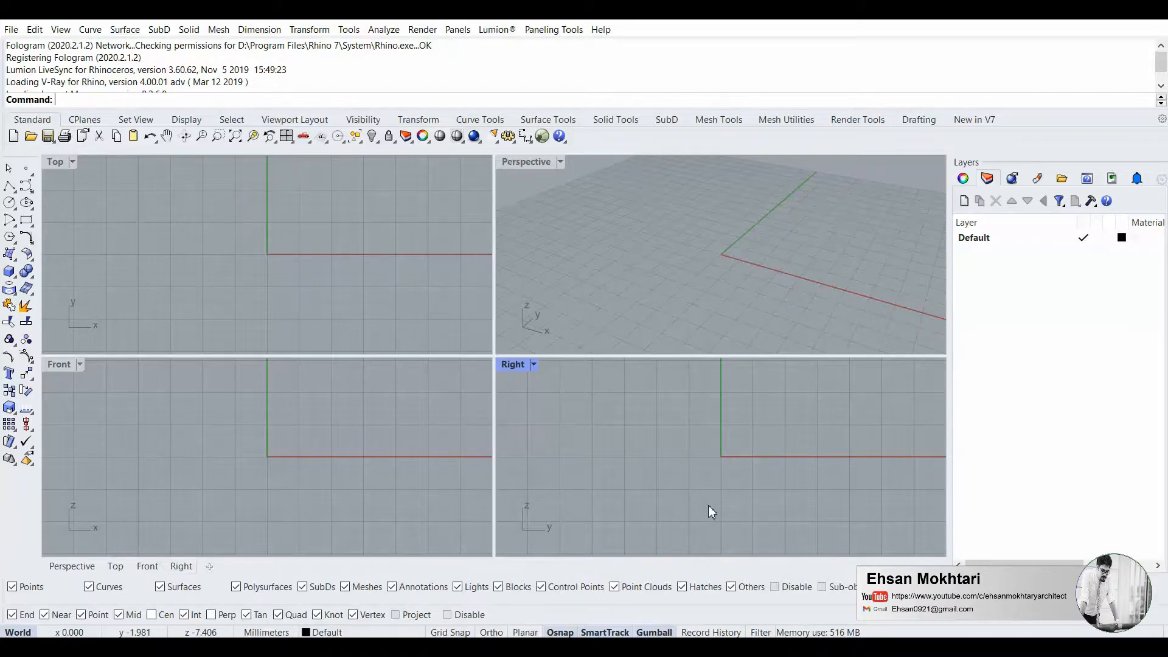
Activate the Perspective, Top, Front and Right viewports one after another to examine the four-view workspace
left_click(669, 262)
left_click(399, 255)
left_click(386, 425)
left_click(576, 417)
left_click(535, 328)
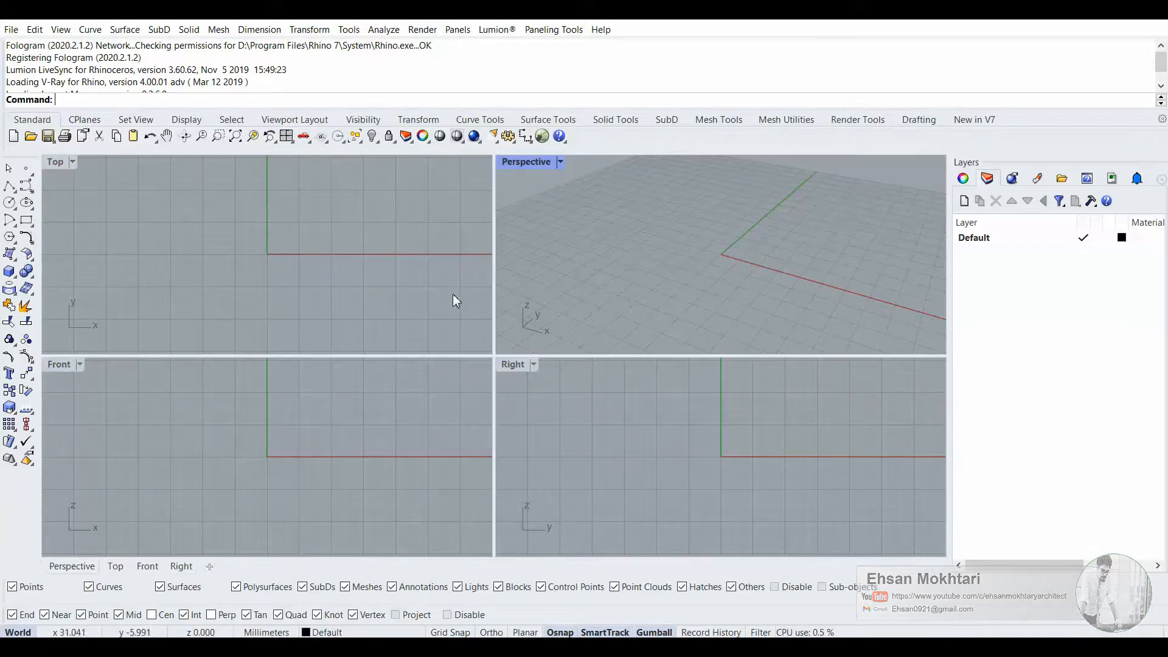
left_click(452, 298)
left_click(430, 480)
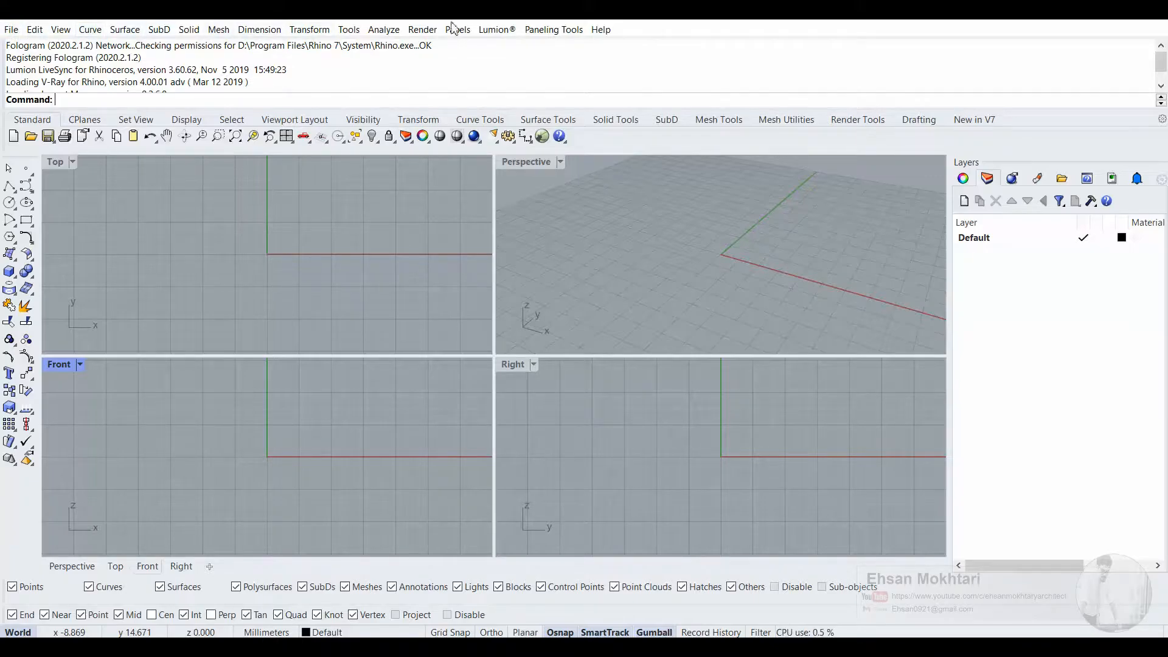
left_click(11, 30)
mouse_move(125, 29)
left_click(132, 286)
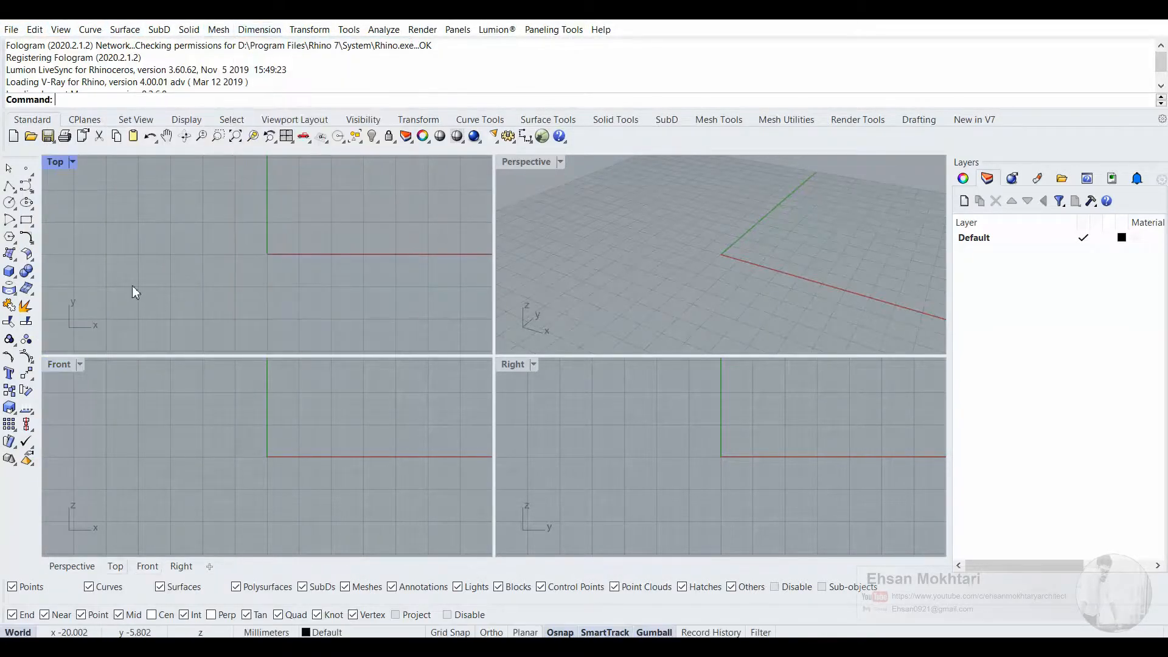
left_click(35, 29)
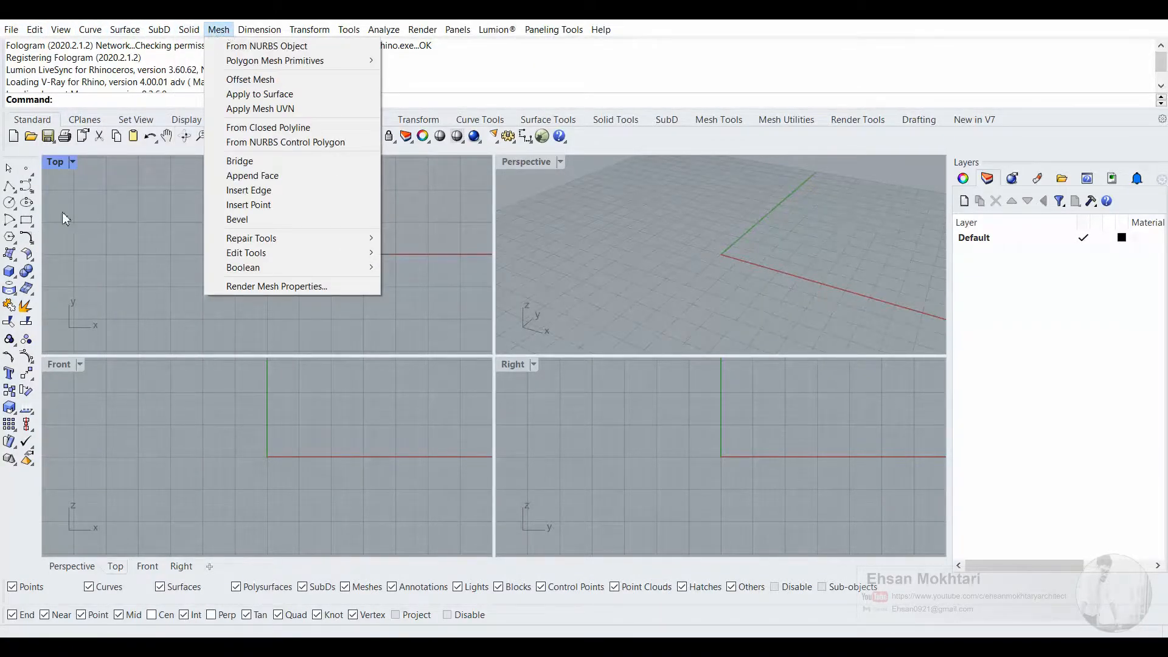
left_click(105, 297)
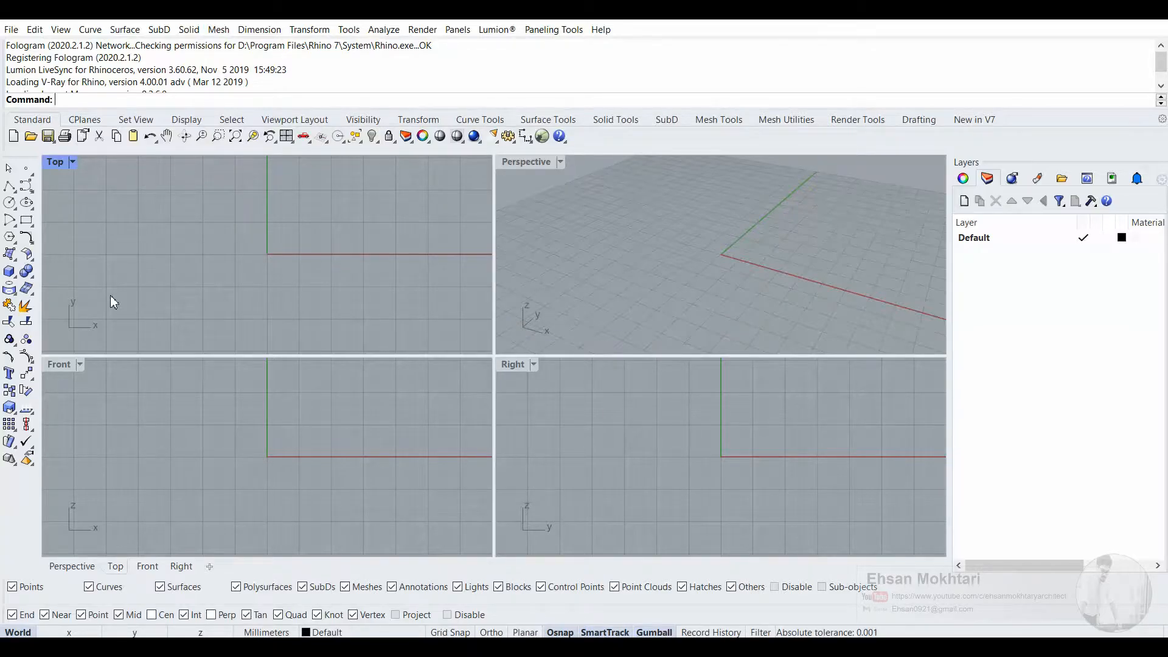
left_click(458, 31)
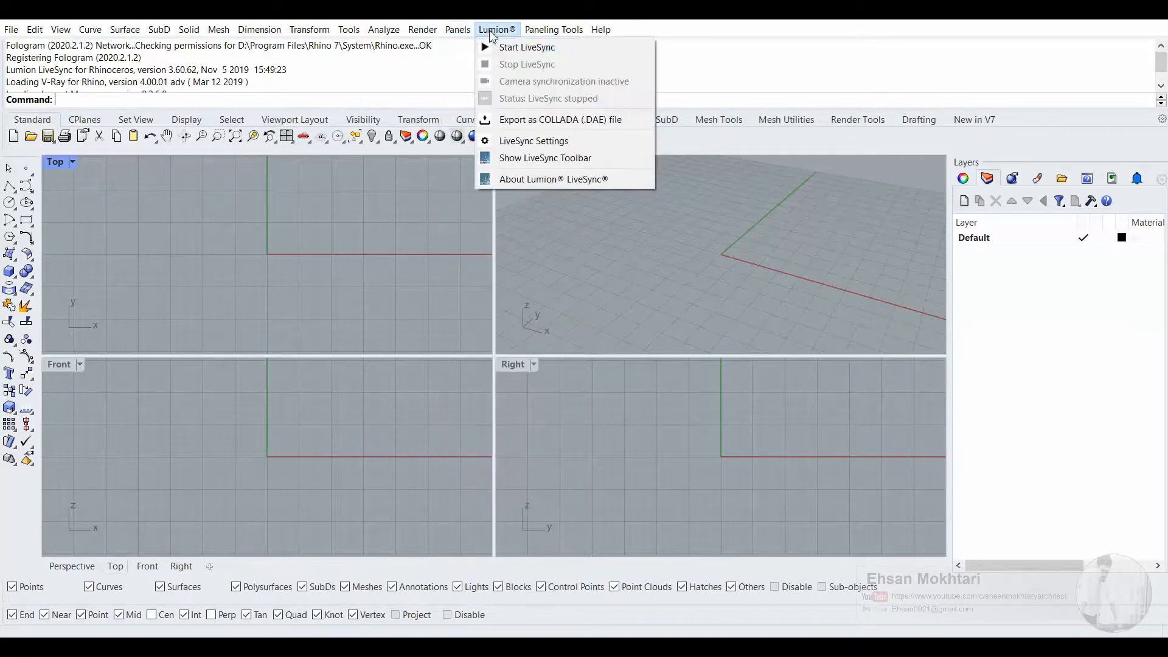
left_click(384, 300)
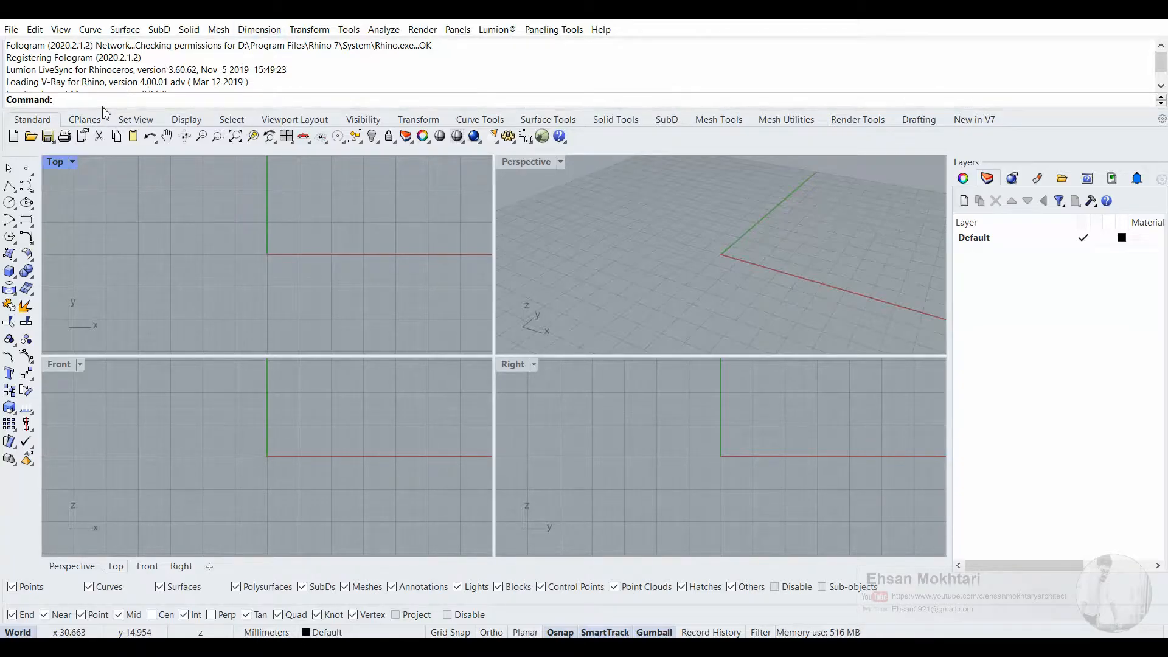
scroll(143, 73, "down", 1)
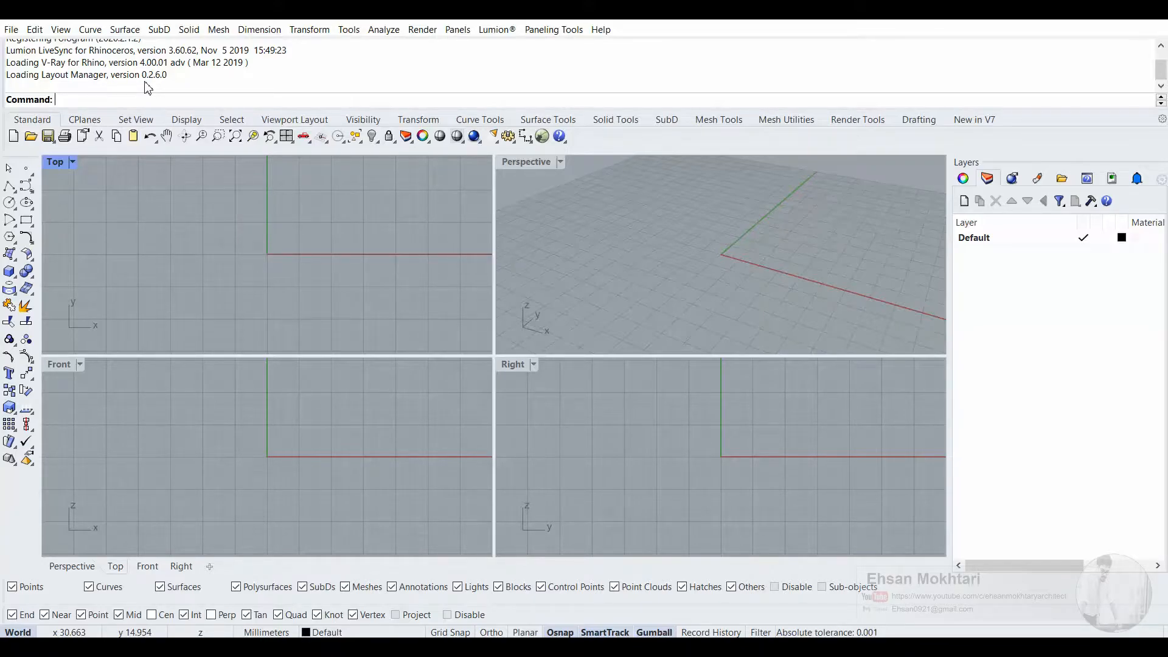
type("ine")
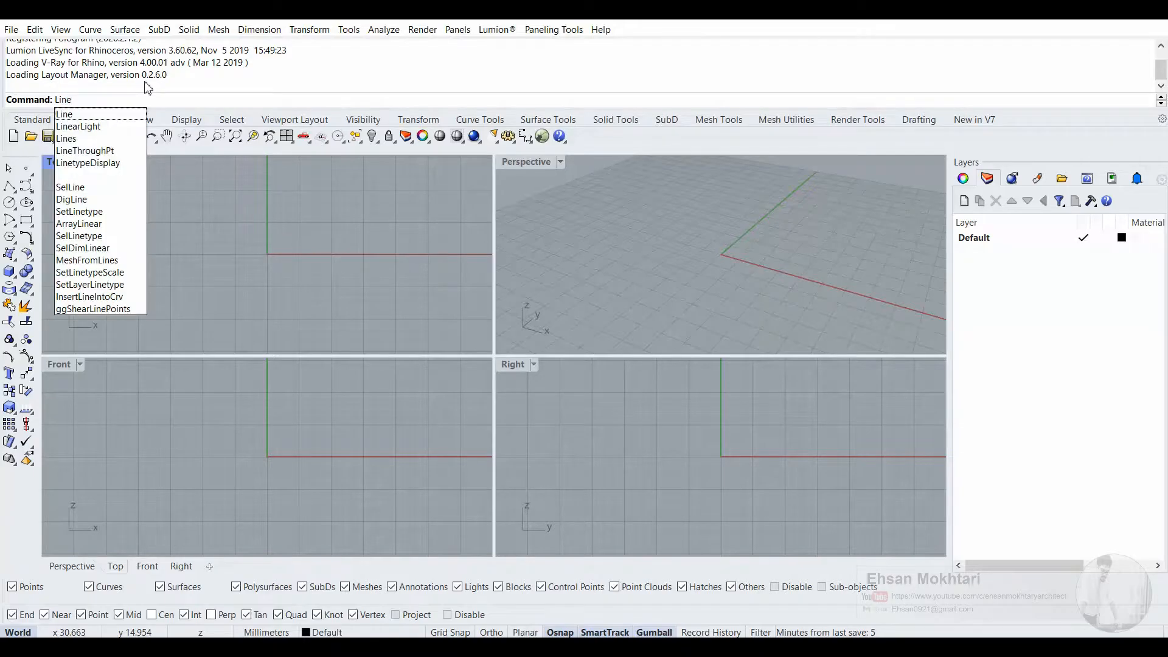
key("Return")
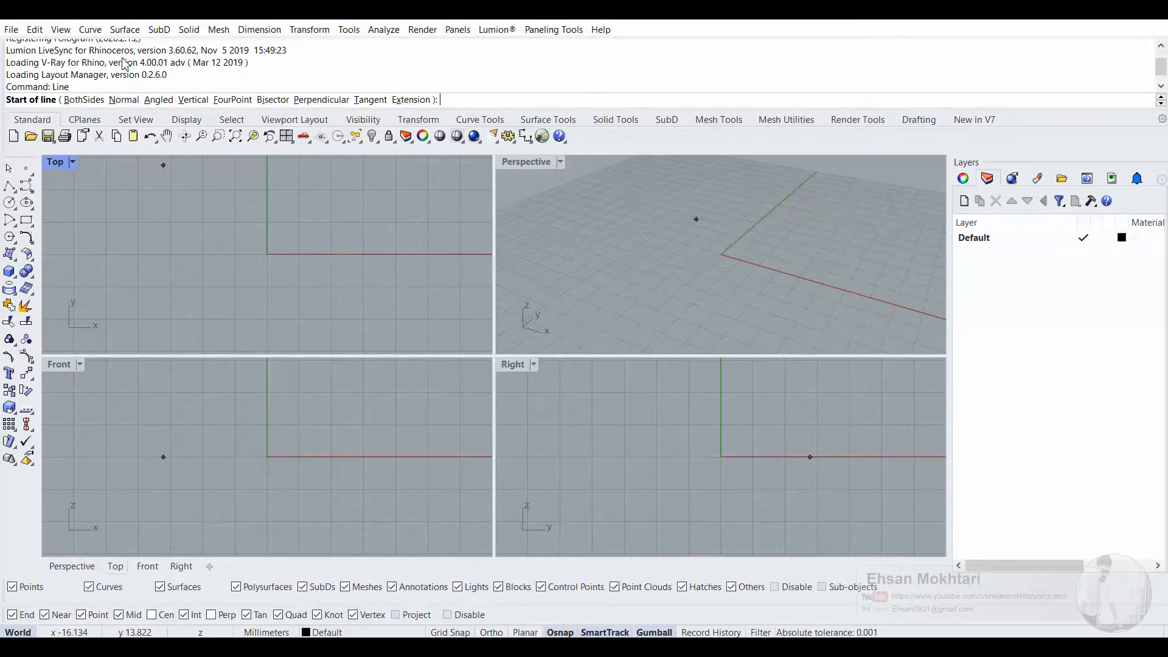
key("Escape")
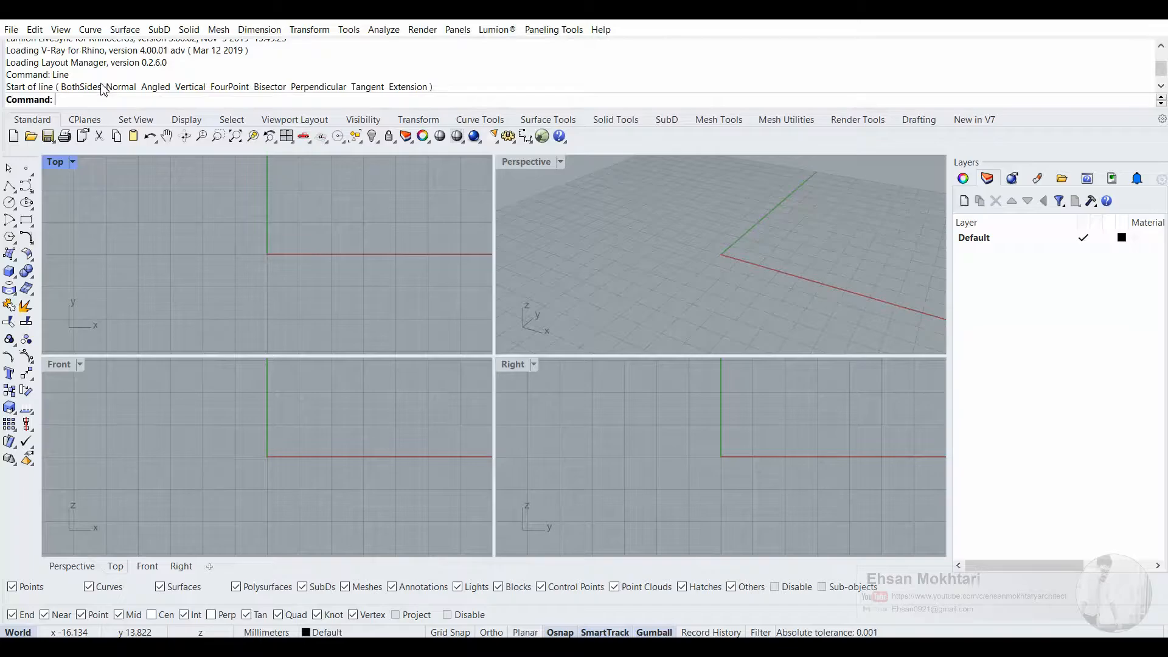
Examine the toolbar customization options and the Standard, CPlanes, Set View and New in V7 tool sets
right_click(37, 125)
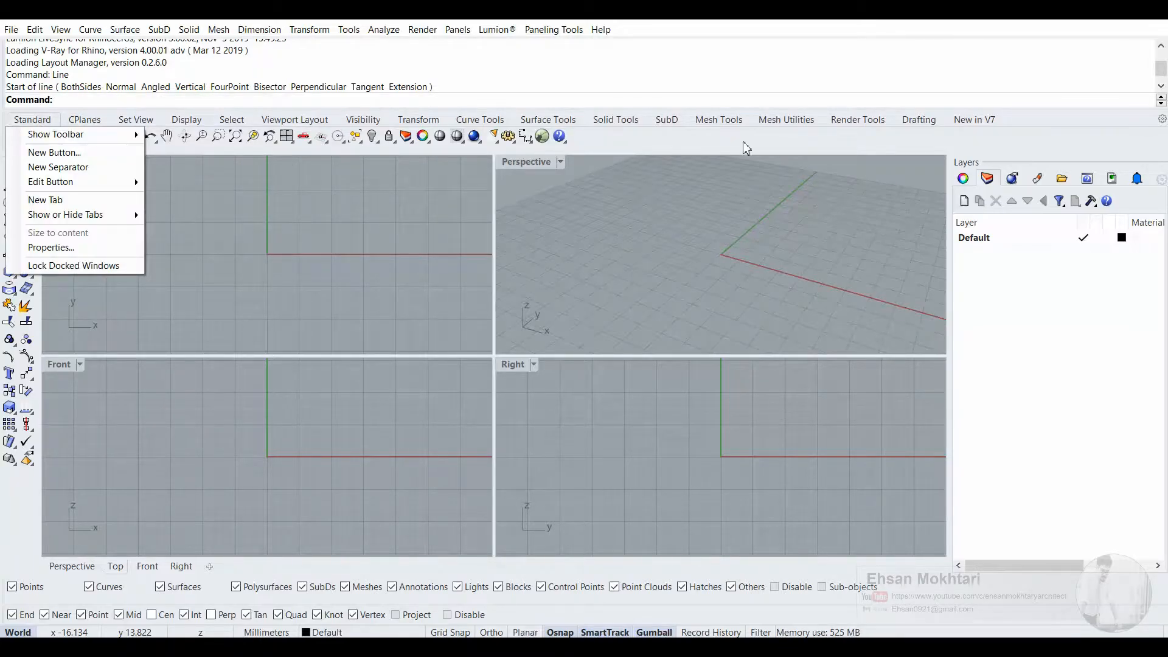
left_click(702, 148)
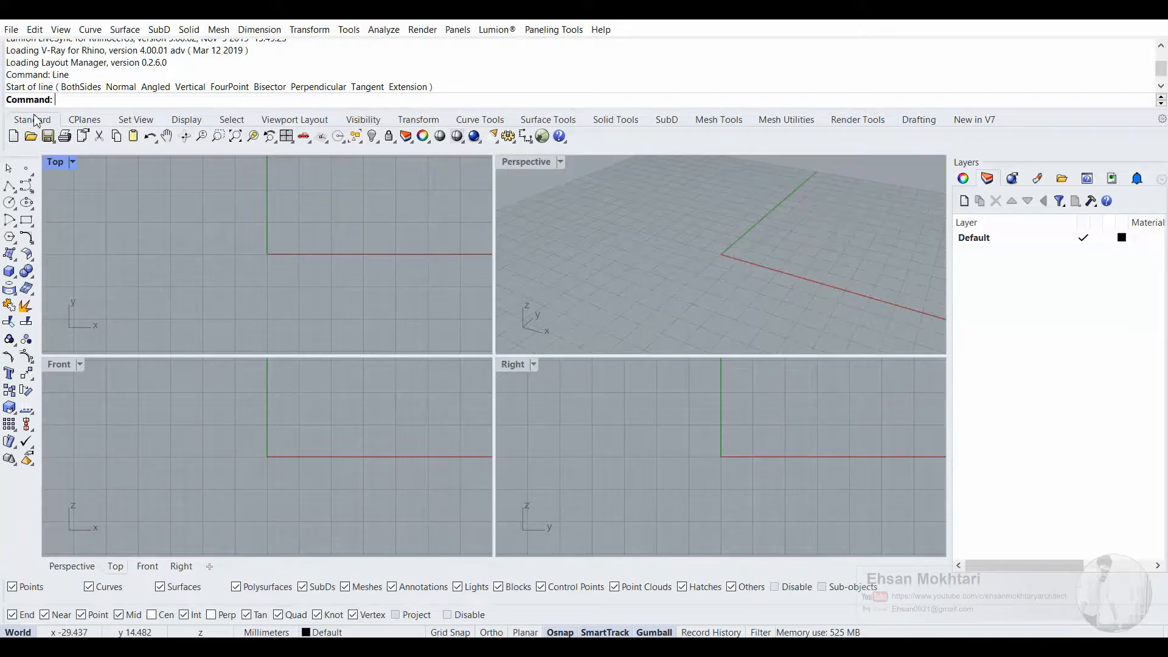
left_click(76, 124)
left_click(142, 124)
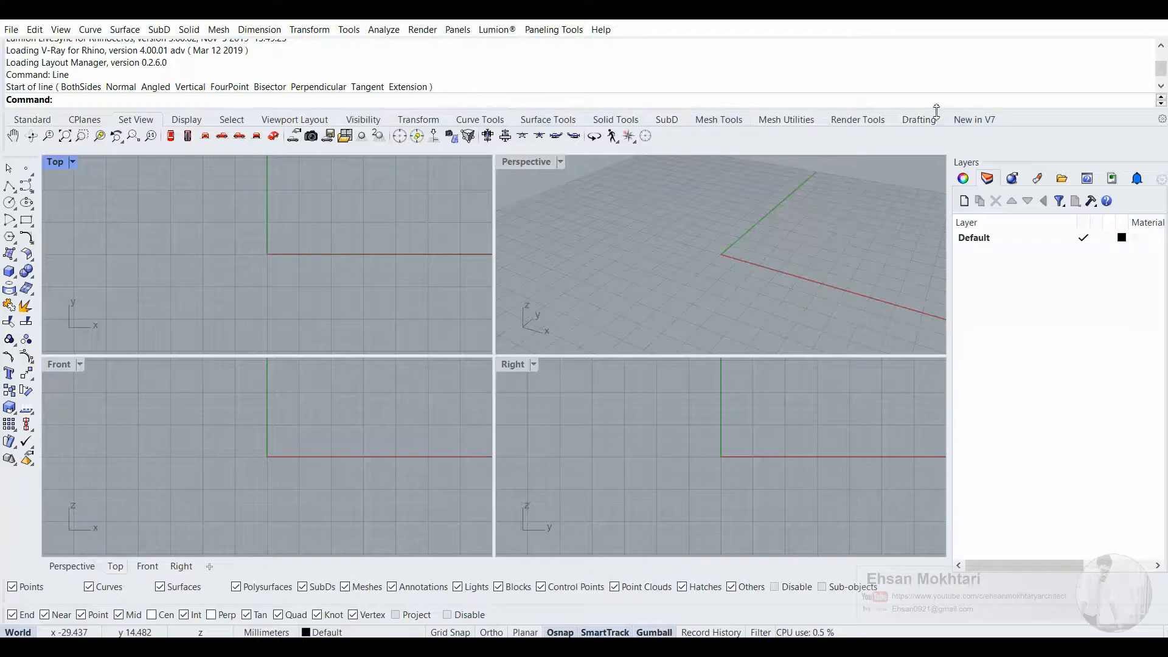
left_click(974, 121)
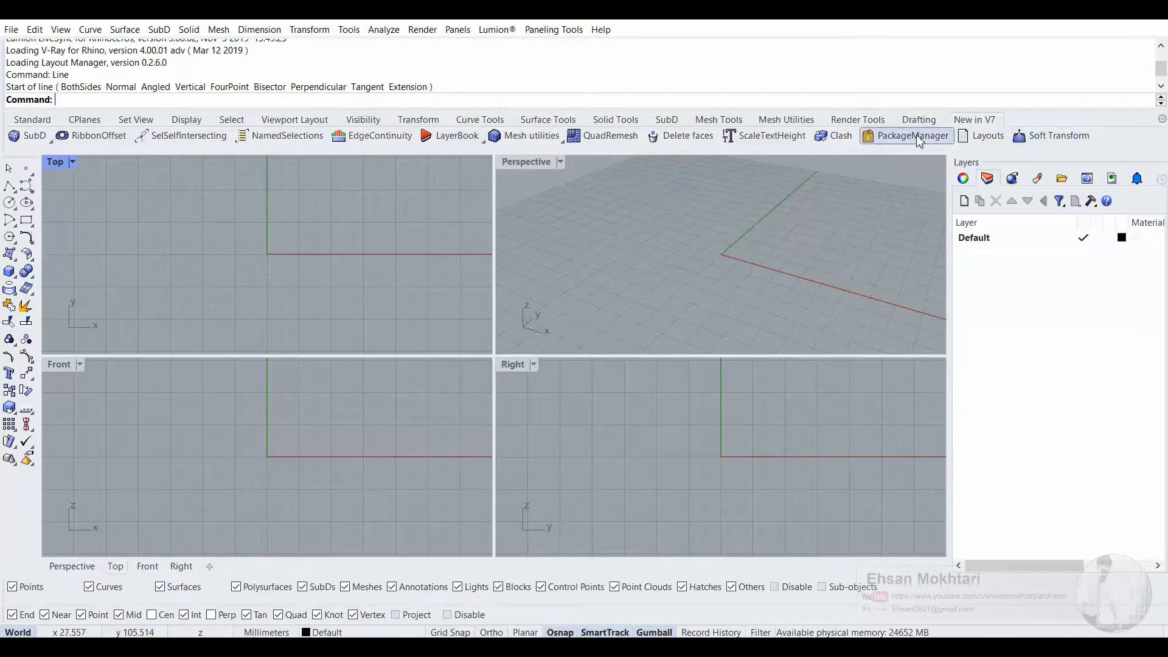
left_click(27, 122)
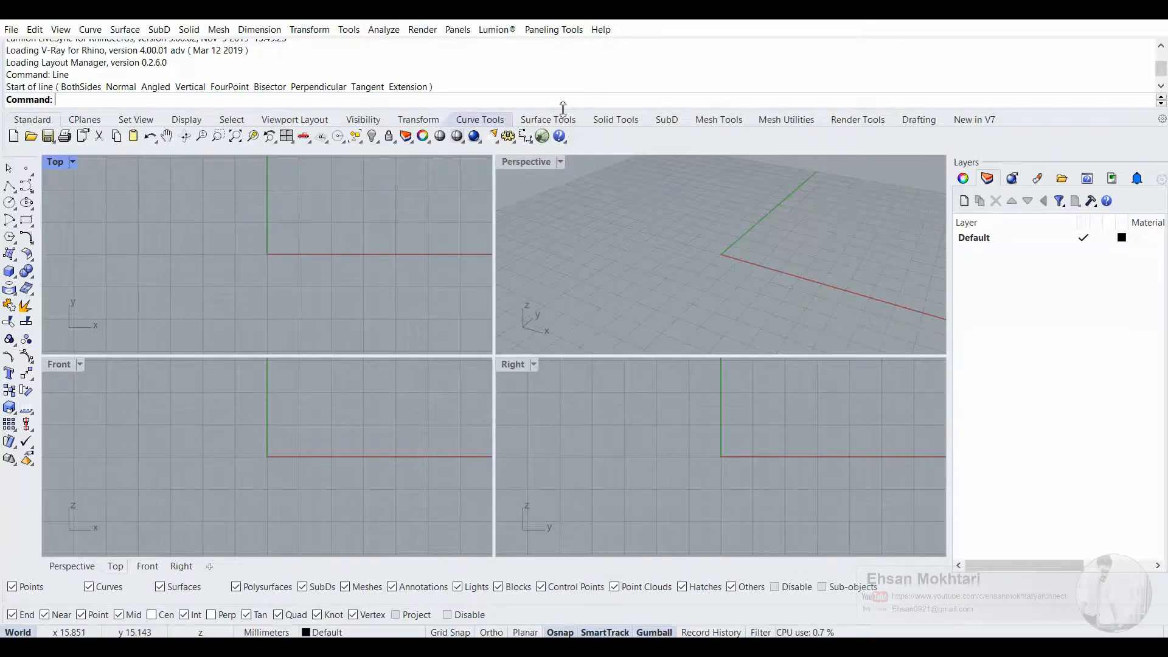
left_click(979, 121)
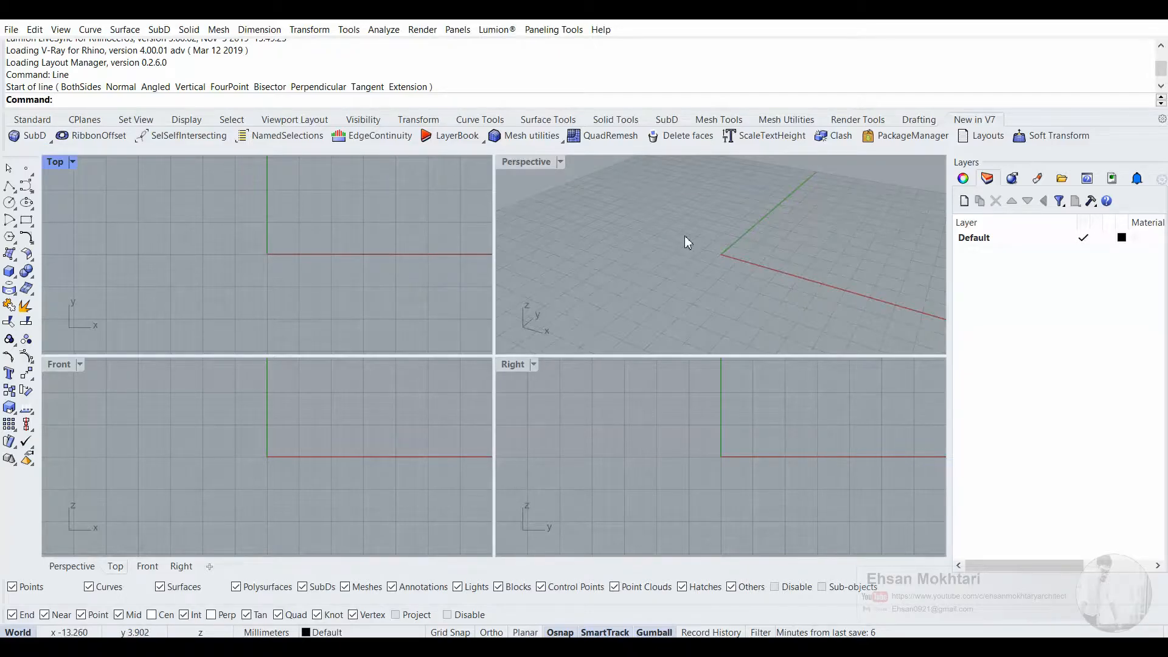
left_click(32, 120)
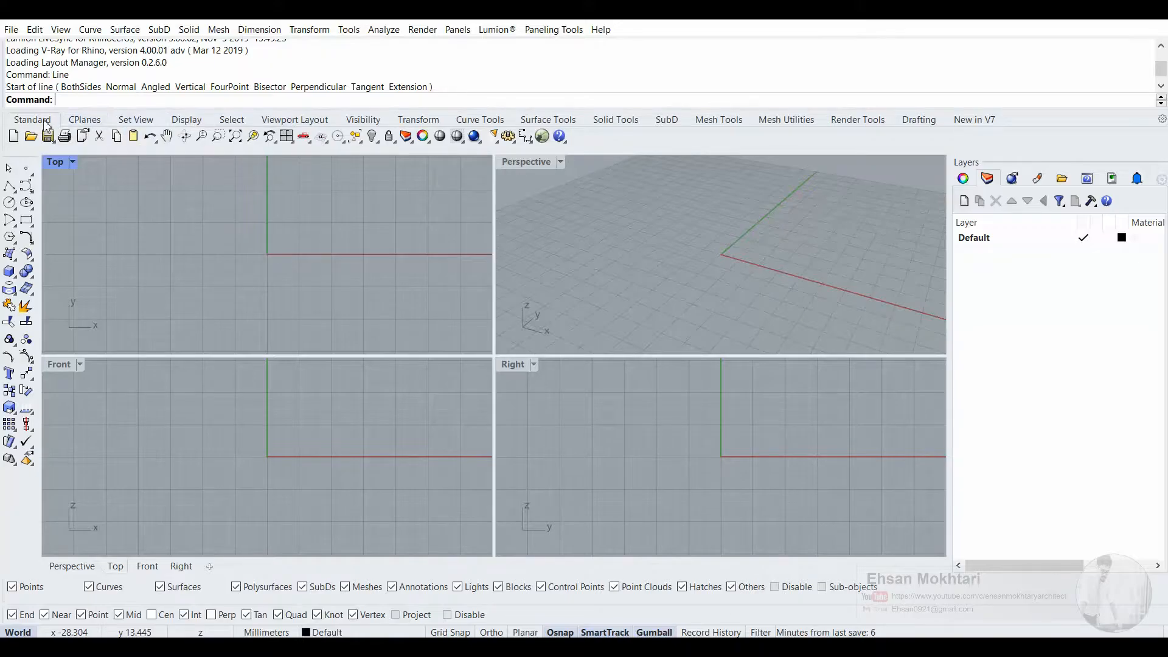
Compare the Set View, Surface Tools, Mesh Tools, Standard and Viewport Layout tool sets with their accompanying sidebar tools
left_click(72, 121)
left_click(137, 121)
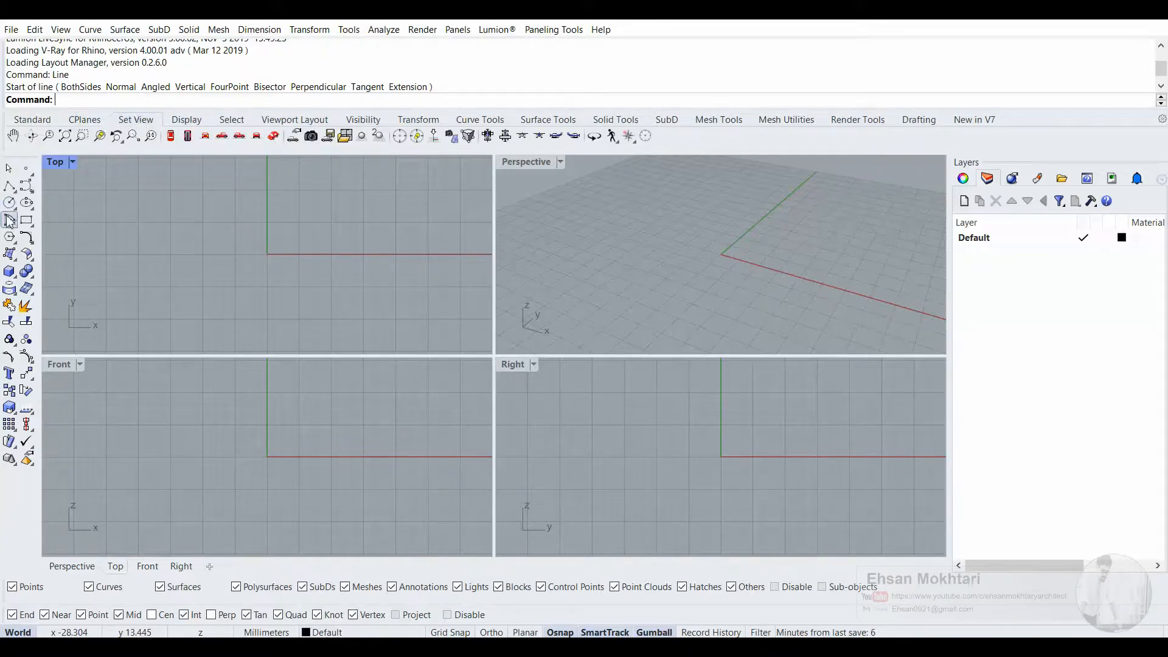
left_click(561, 123)
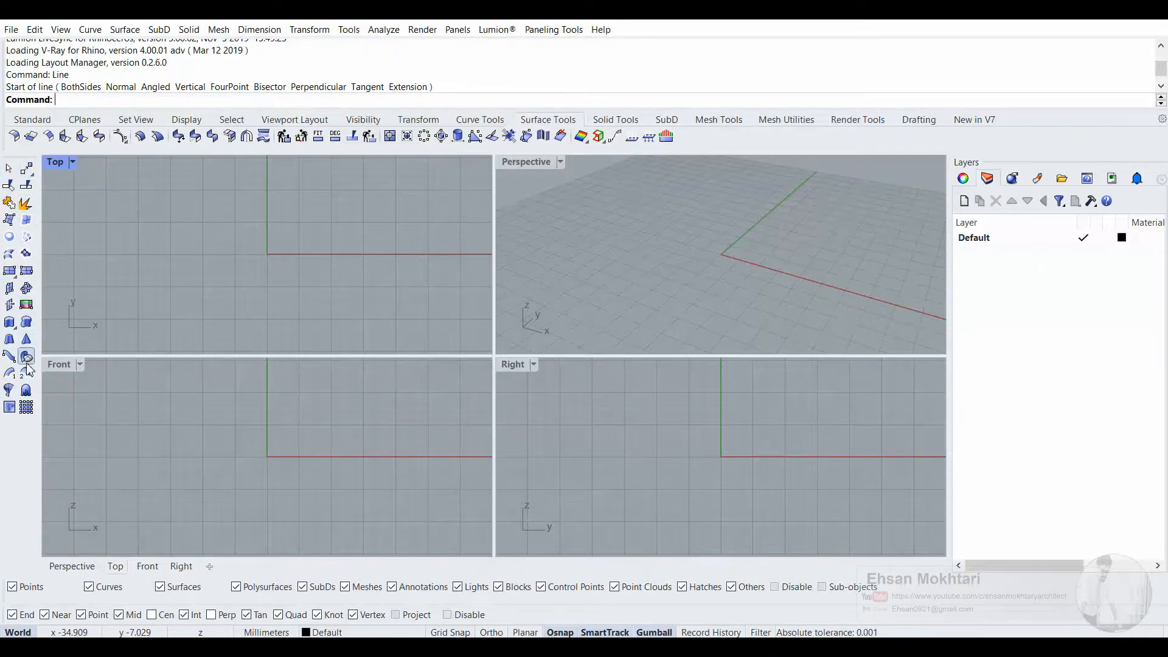
left_click(716, 122)
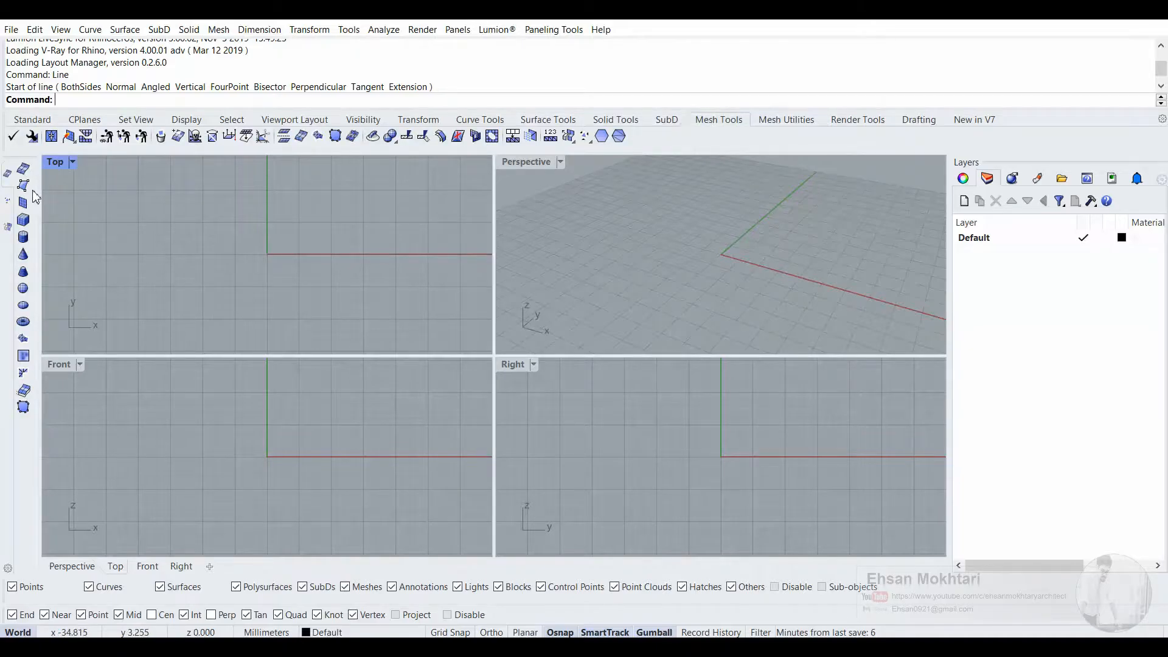
left_click(8, 227)
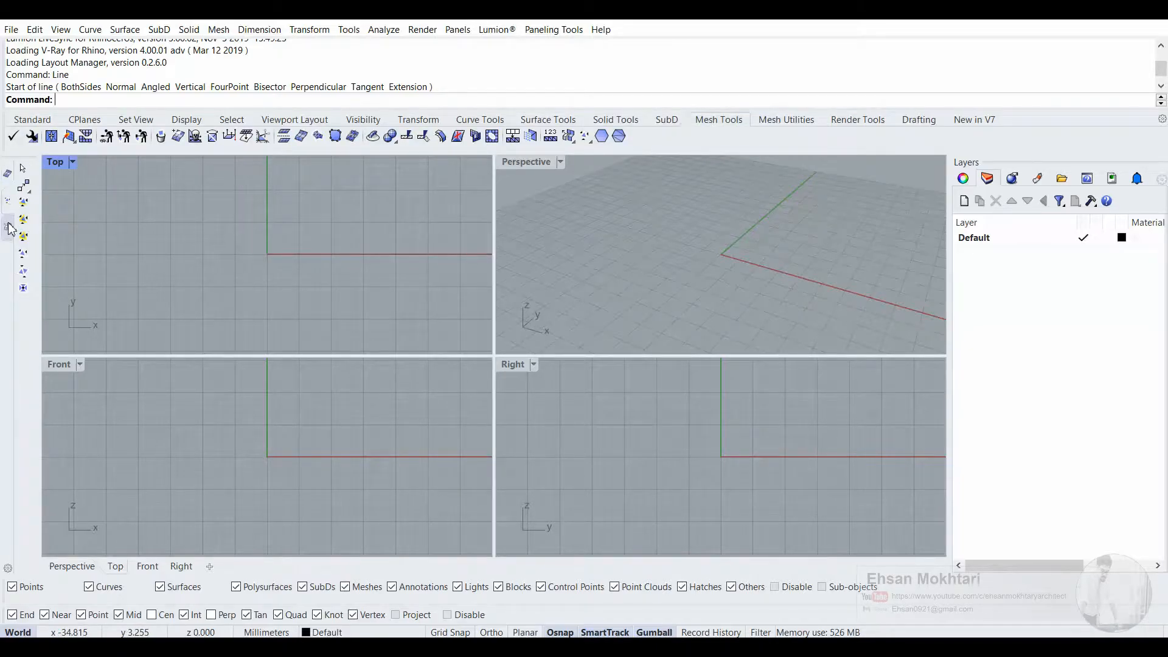
left_click(8, 174)
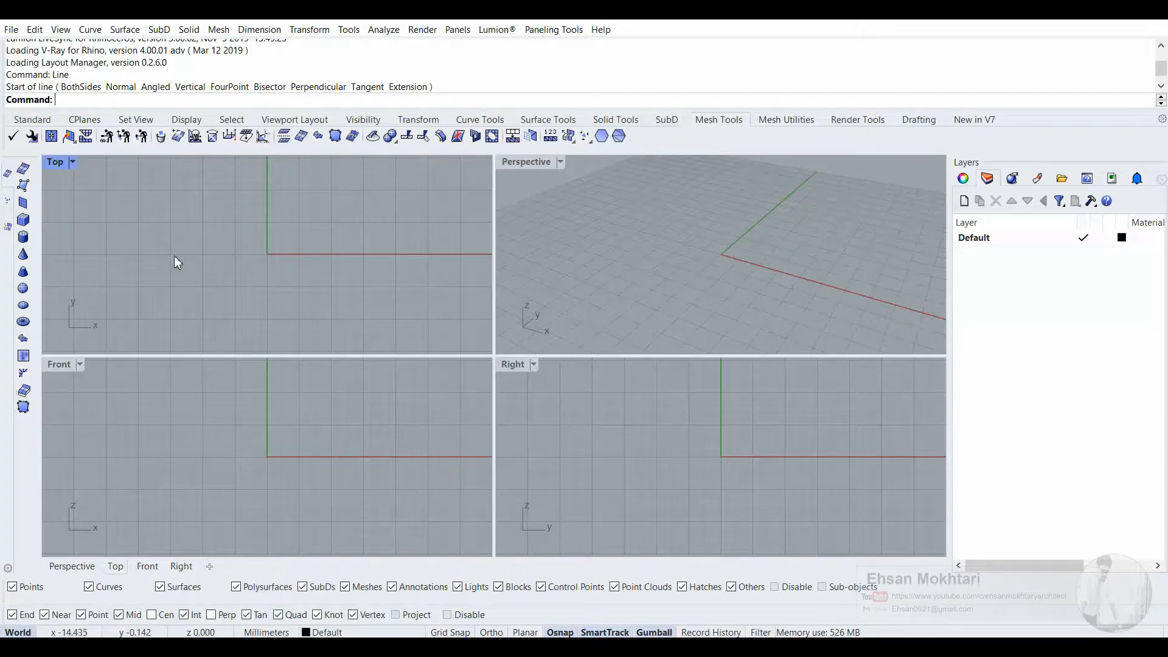
left_click(32, 119)
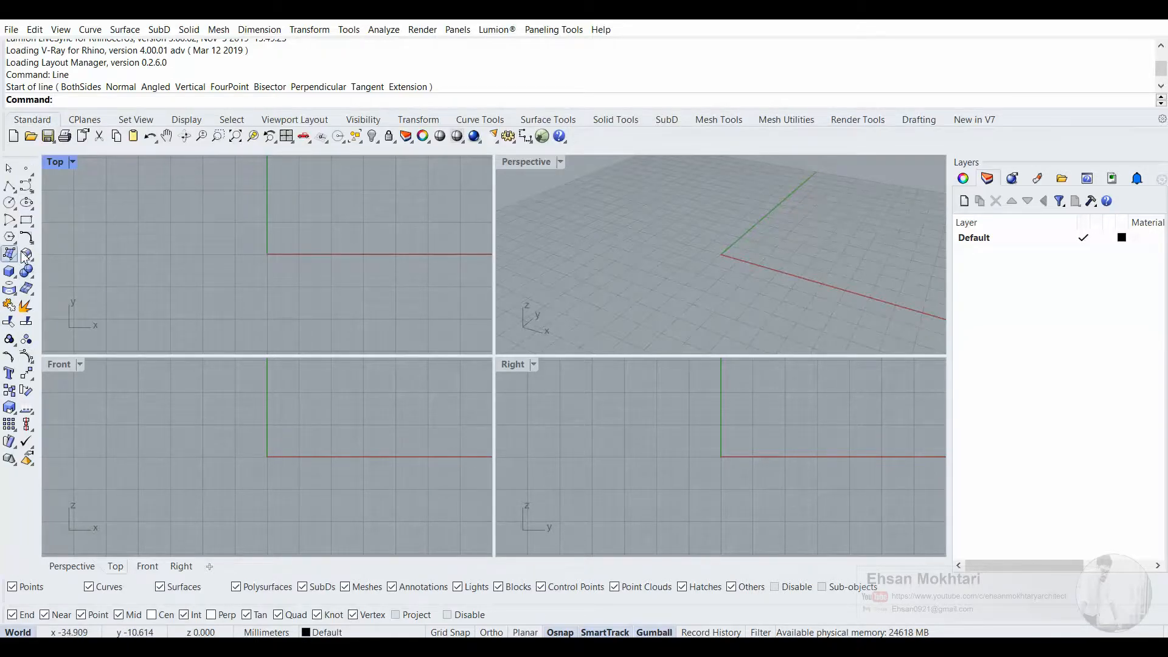
left_click(84, 119)
left_click(295, 119)
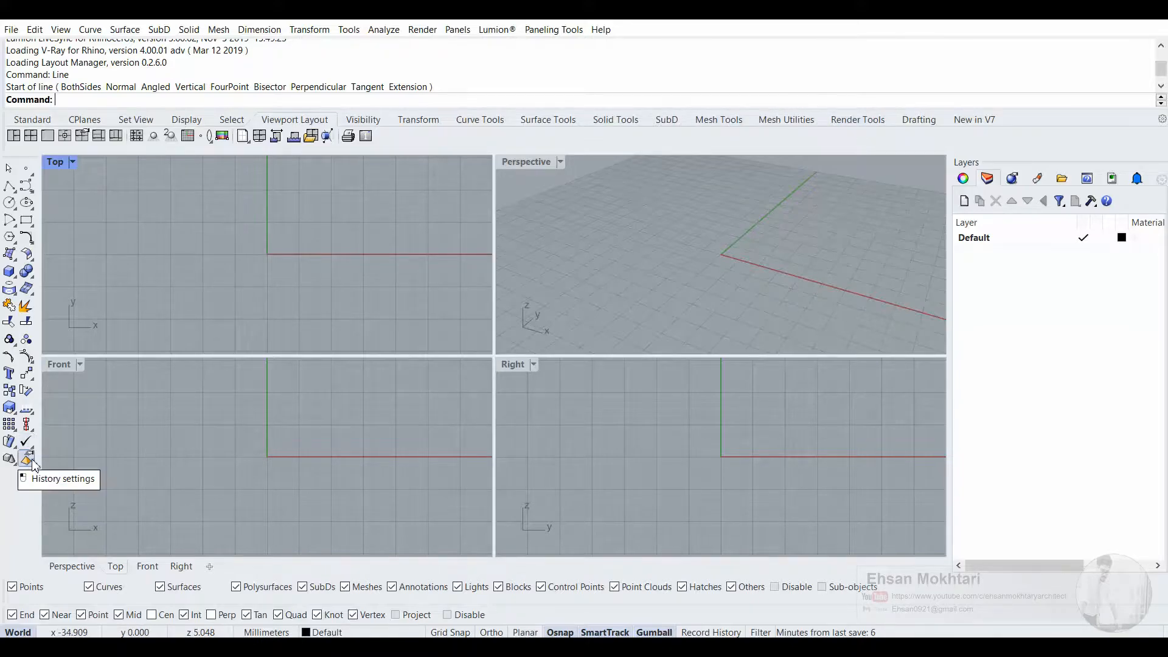
Switch the active viewport among Front, Top, Right and Perspective, finishing on the Perspective view
left_click(159, 413)
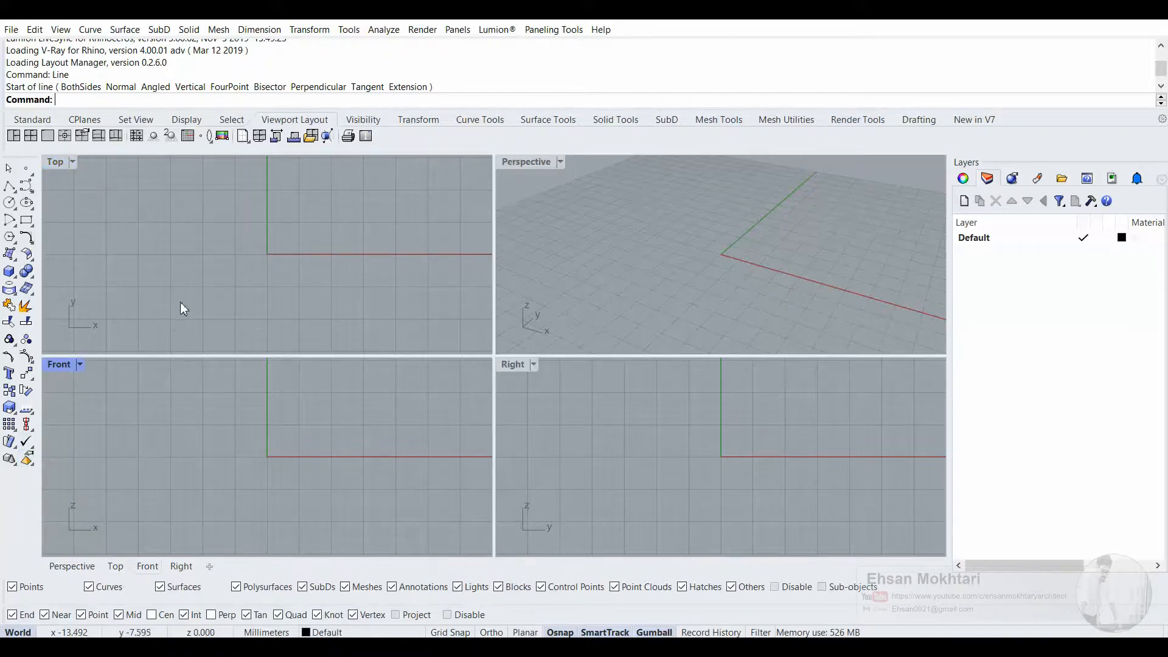
left_click(181, 303)
left_click(628, 443)
left_click(318, 444)
left_click(462, 341)
left_click(628, 231)
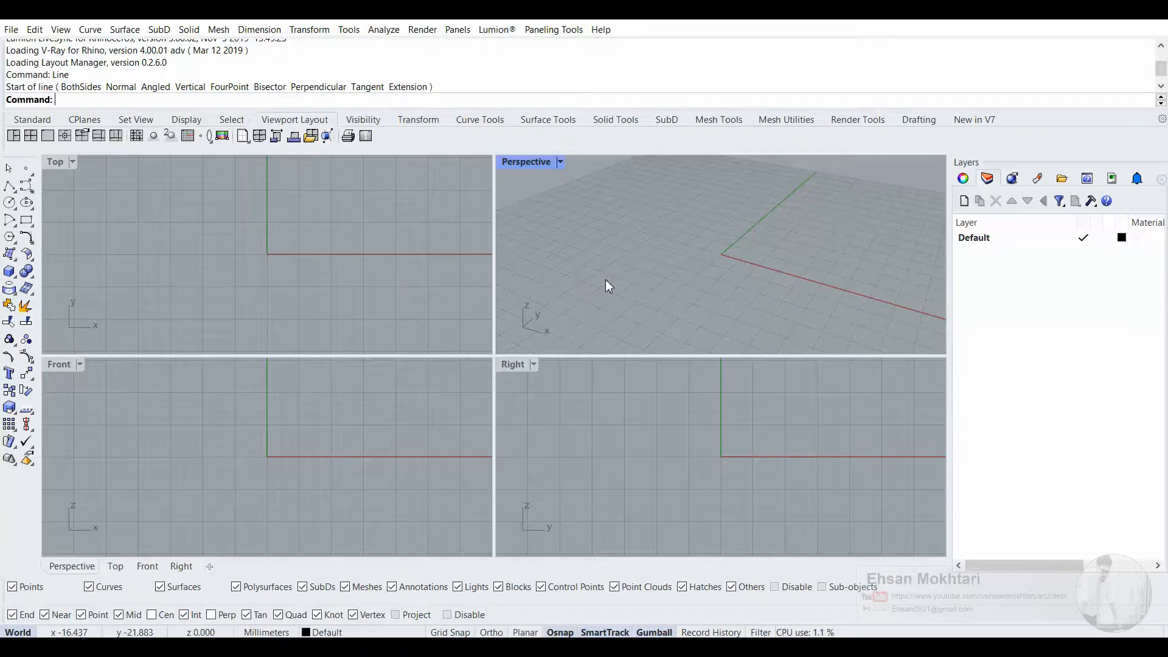
left_click(263, 288)
left_click(222, 486)
left_click(675, 467)
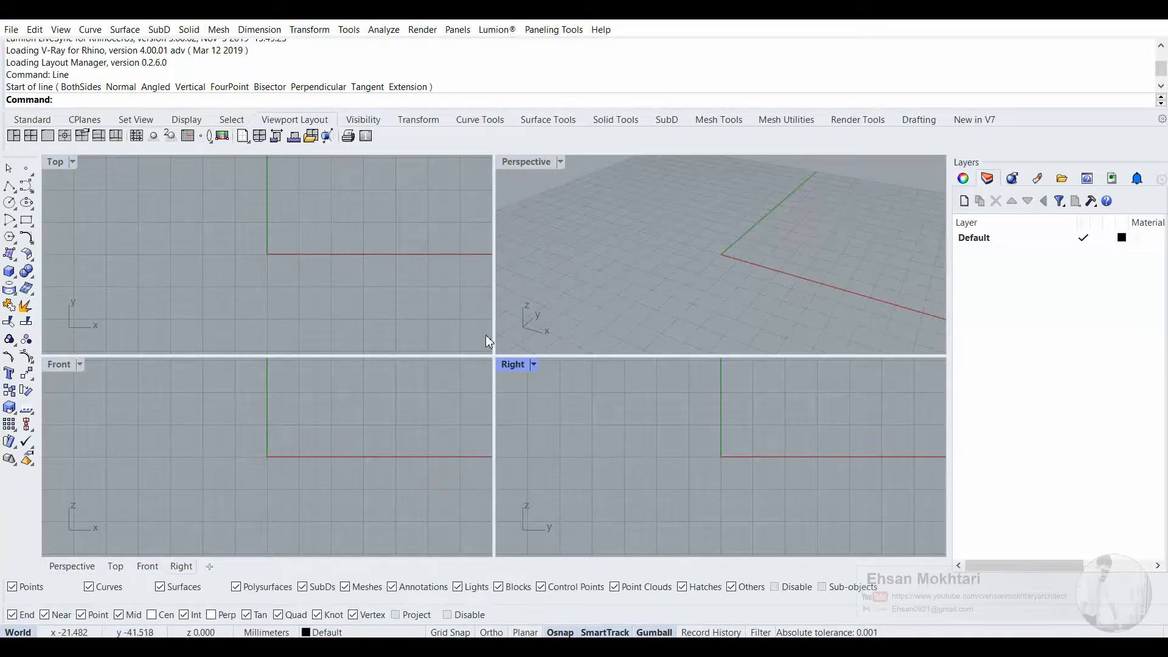
left_click(625, 196)
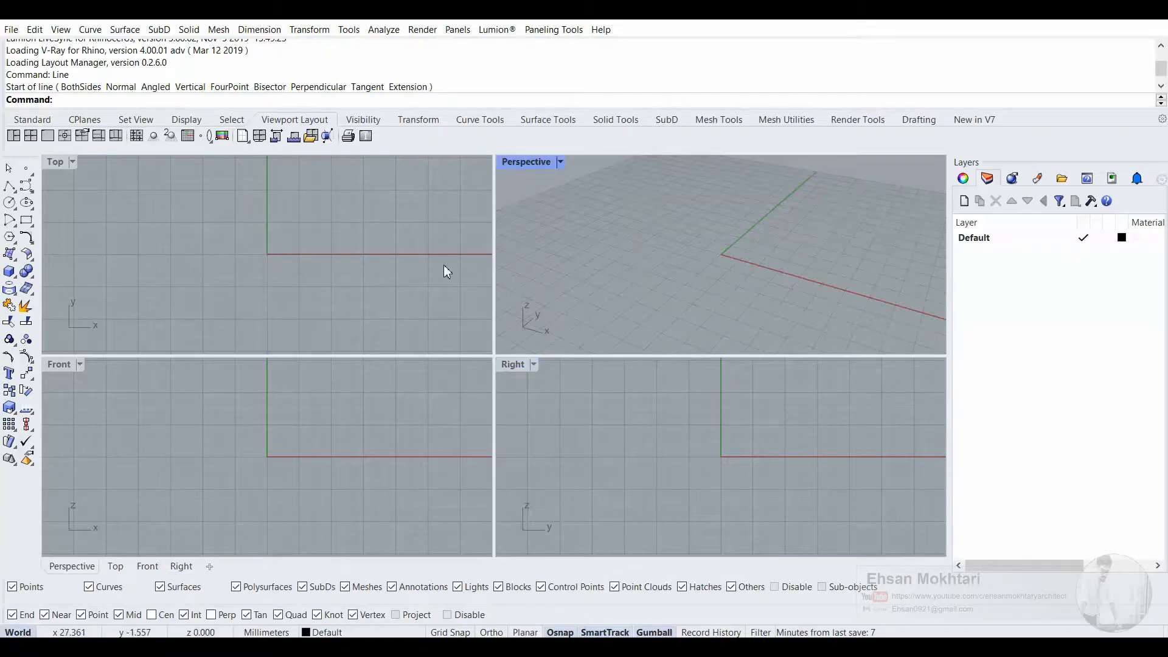
Maximize the Perspective viewport, inspect the Top, Front and Right views and the new-layout options, and restore the four-viewport layout from Perspective
double_click(524, 163)
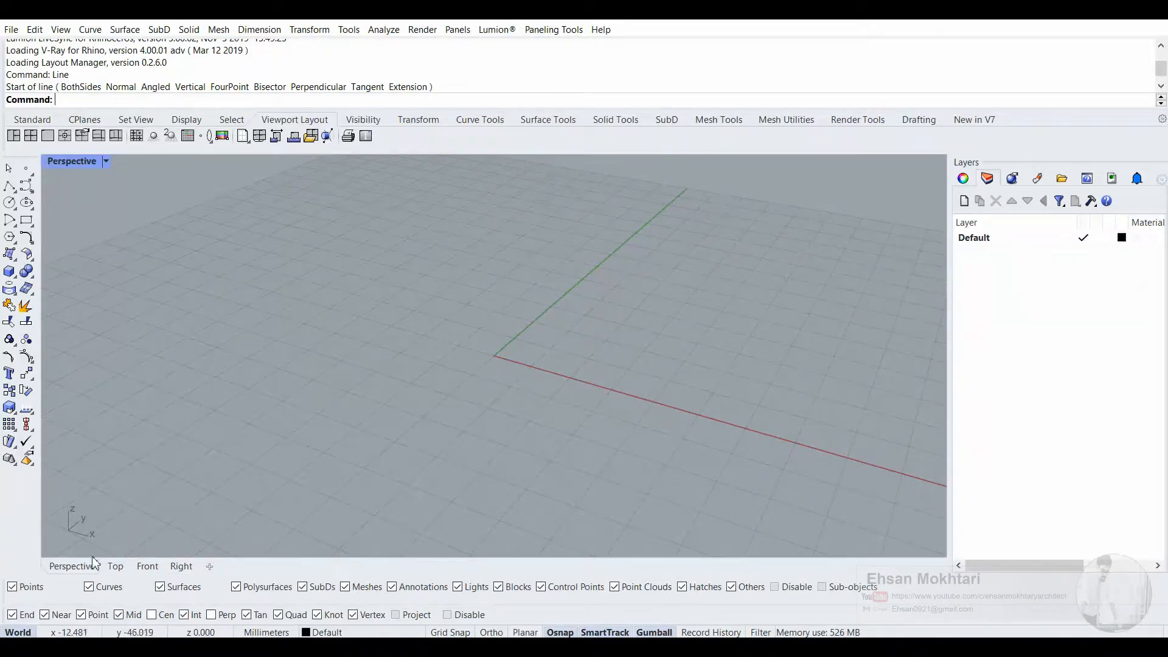
left_click(115, 570)
left_click(147, 568)
left_click(181, 568)
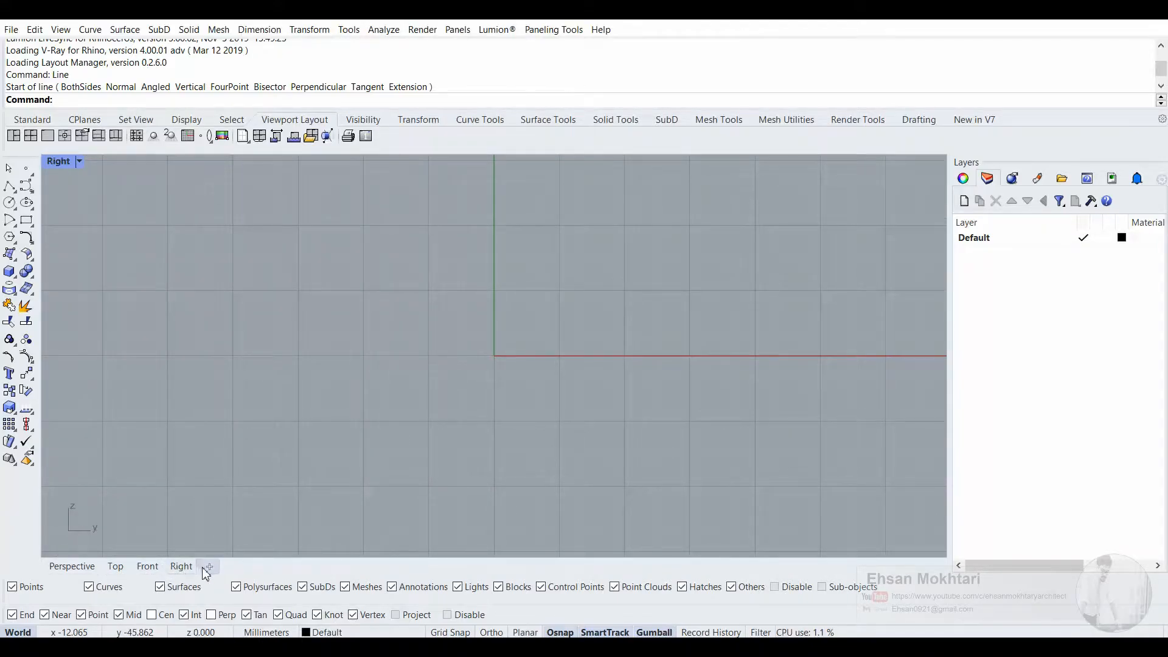
left_click(208, 566)
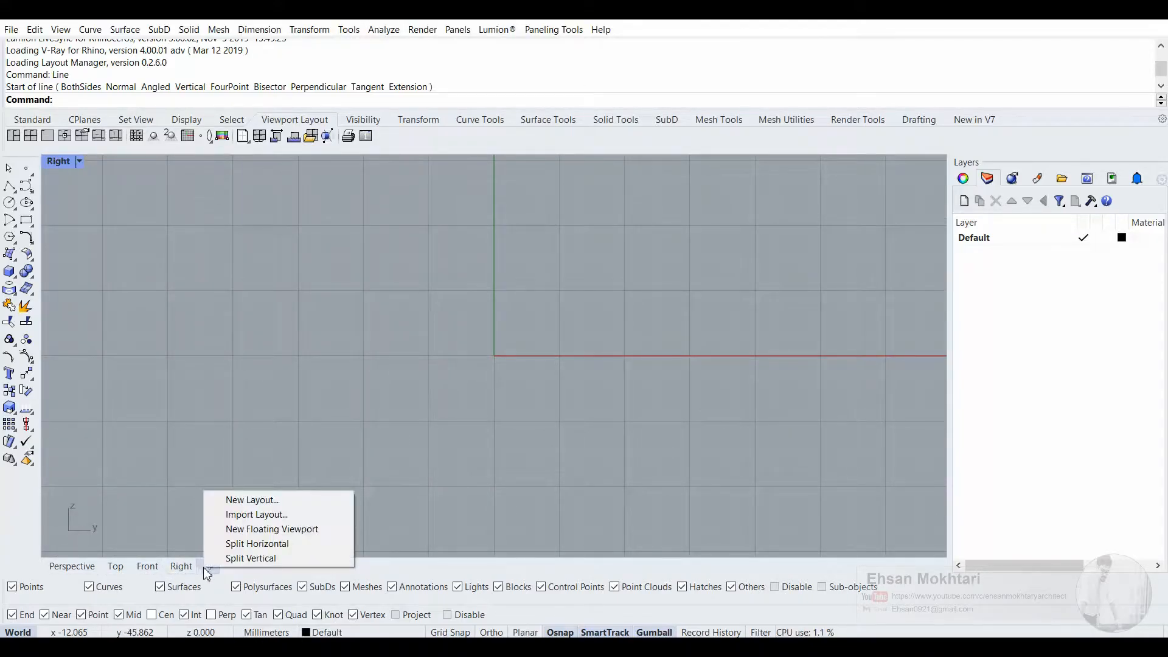
left_click(372, 337)
left_click(72, 567)
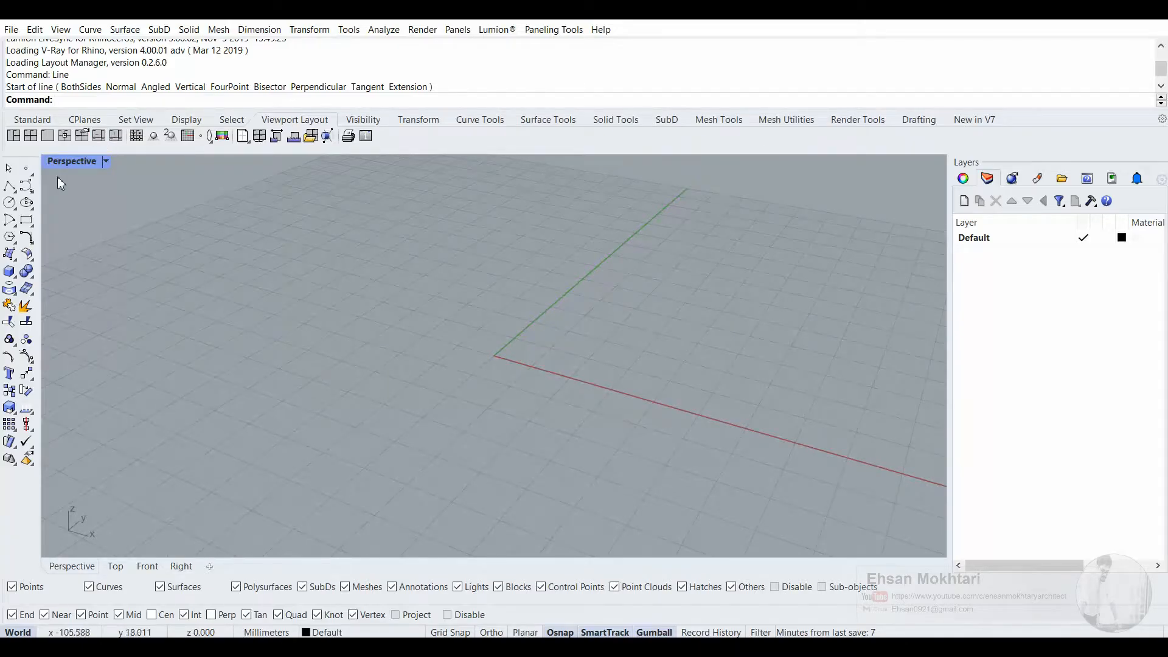
double_click(84, 165)
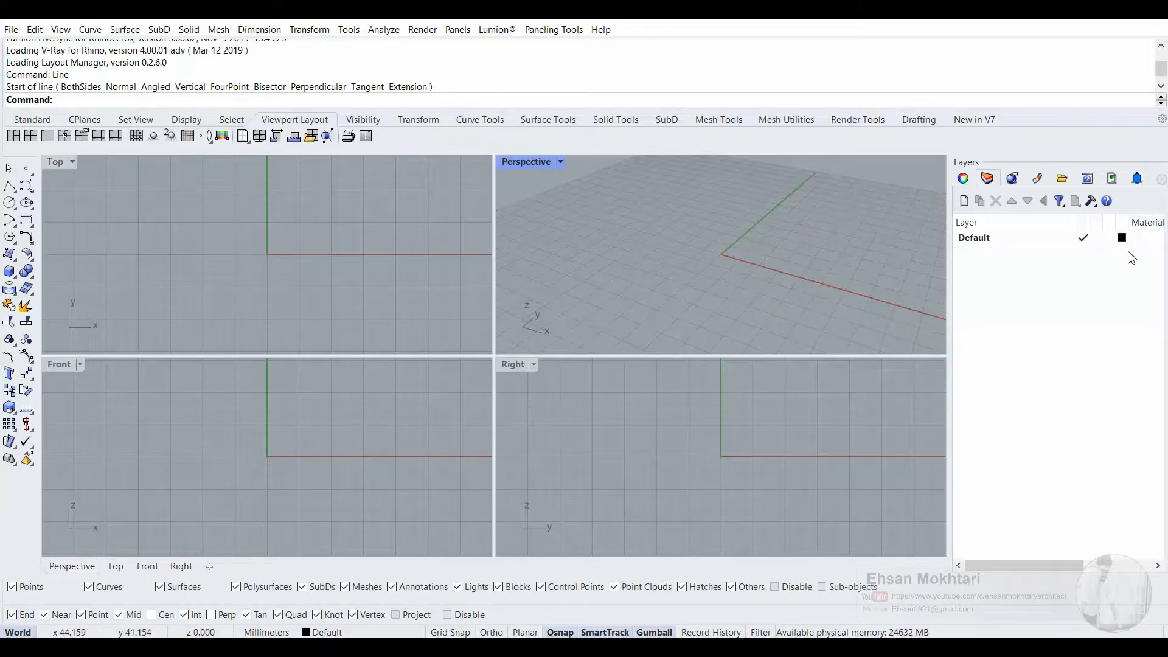
Show the view properties of the Perspective viewport in place of the layer list
left_click(963, 178)
left_click(987, 178)
left_click(963, 179)
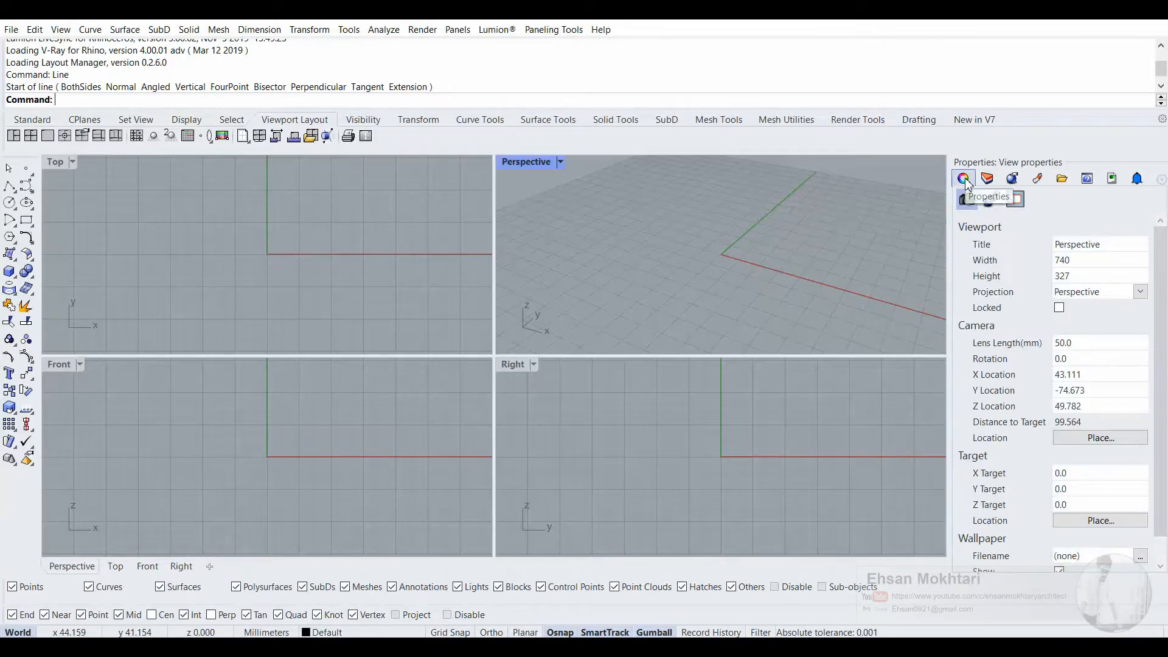
Review the layer list and the rendering settings, and return to the Perspective view properties
left_click(989, 184)
left_click(1008, 181)
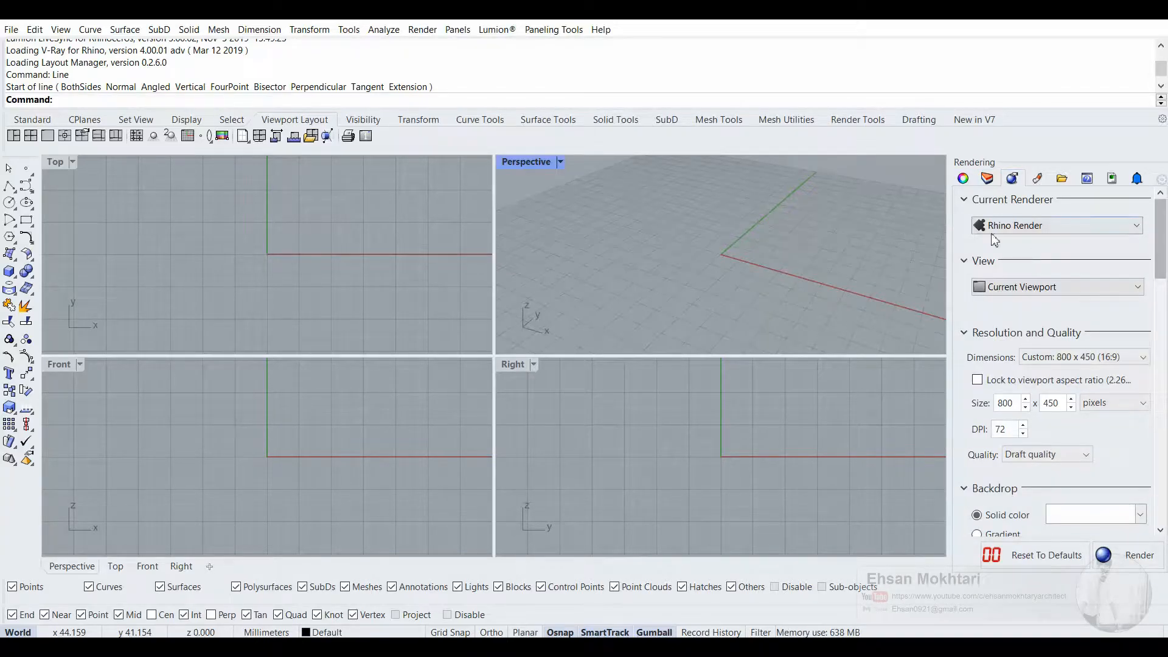
left_click(963, 179)
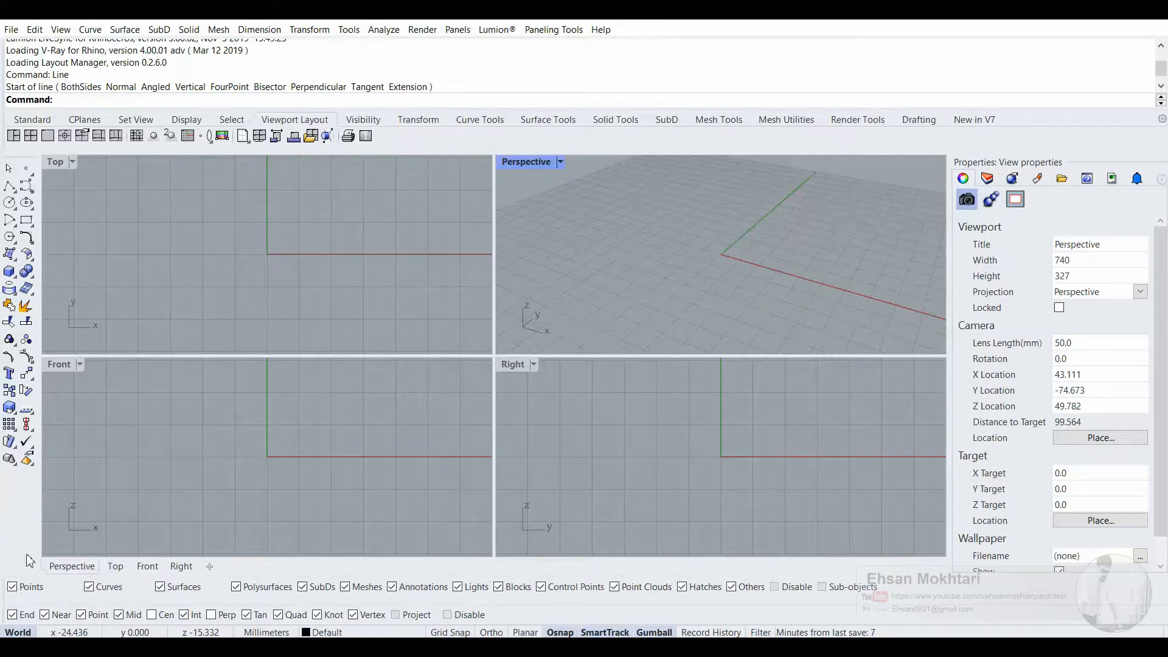
Turn the selection filter control off, back on, and off again to compare the workspace with and without it
right_click(756, 632)
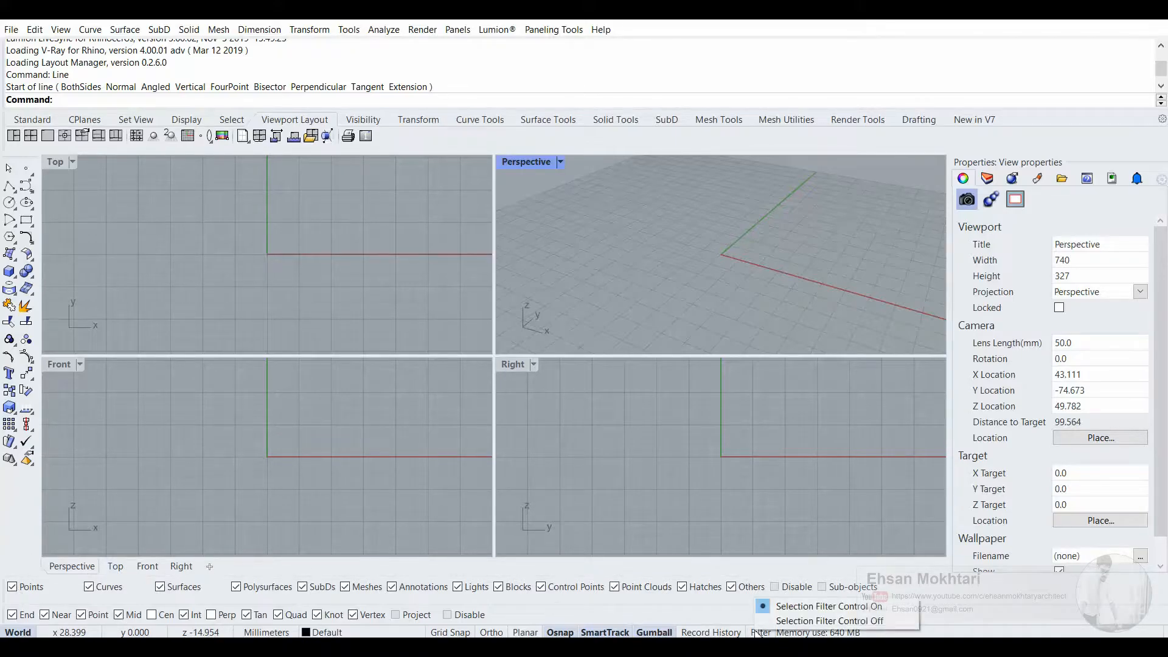
left_click(775, 621)
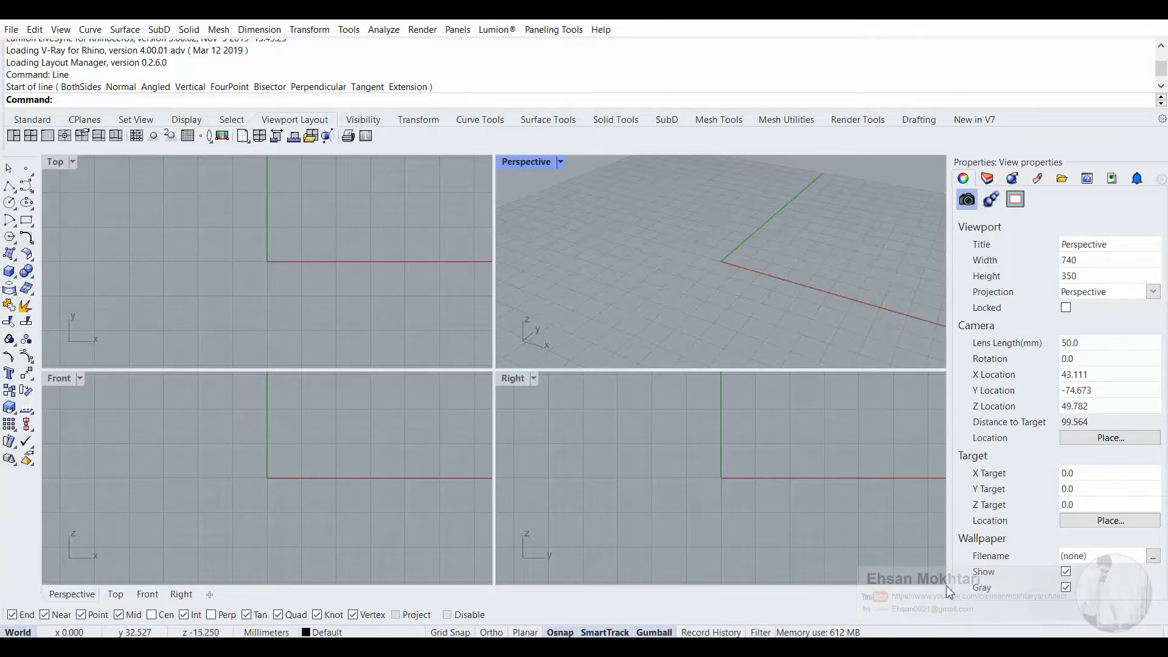
left_click(760, 632)
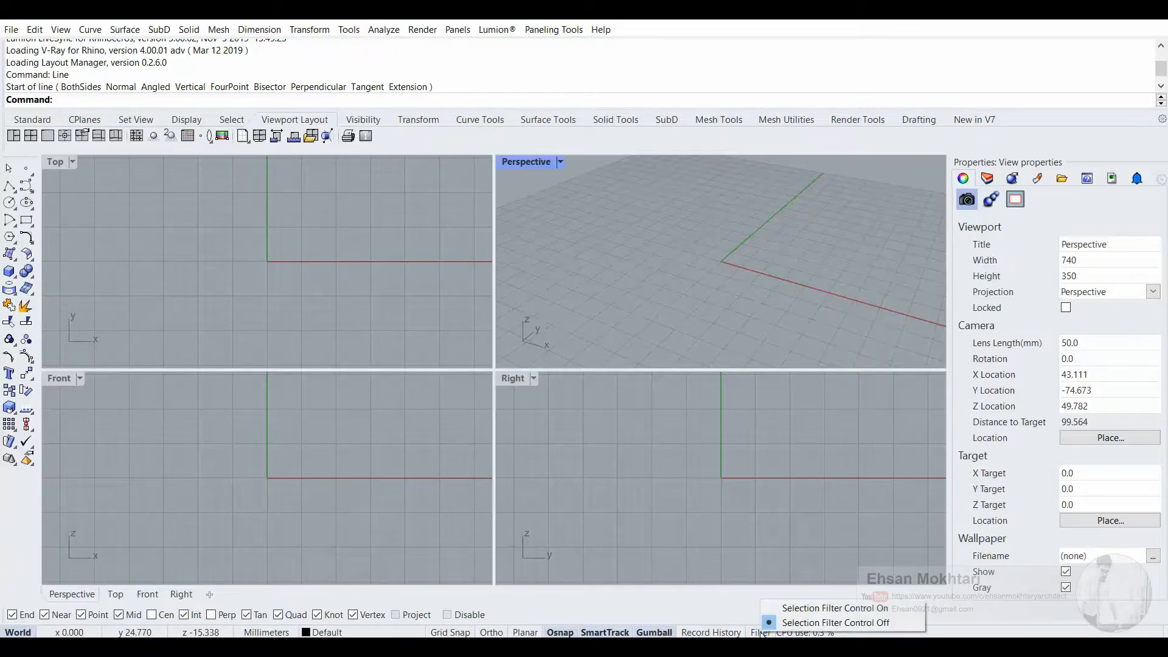
left_click(801, 608)
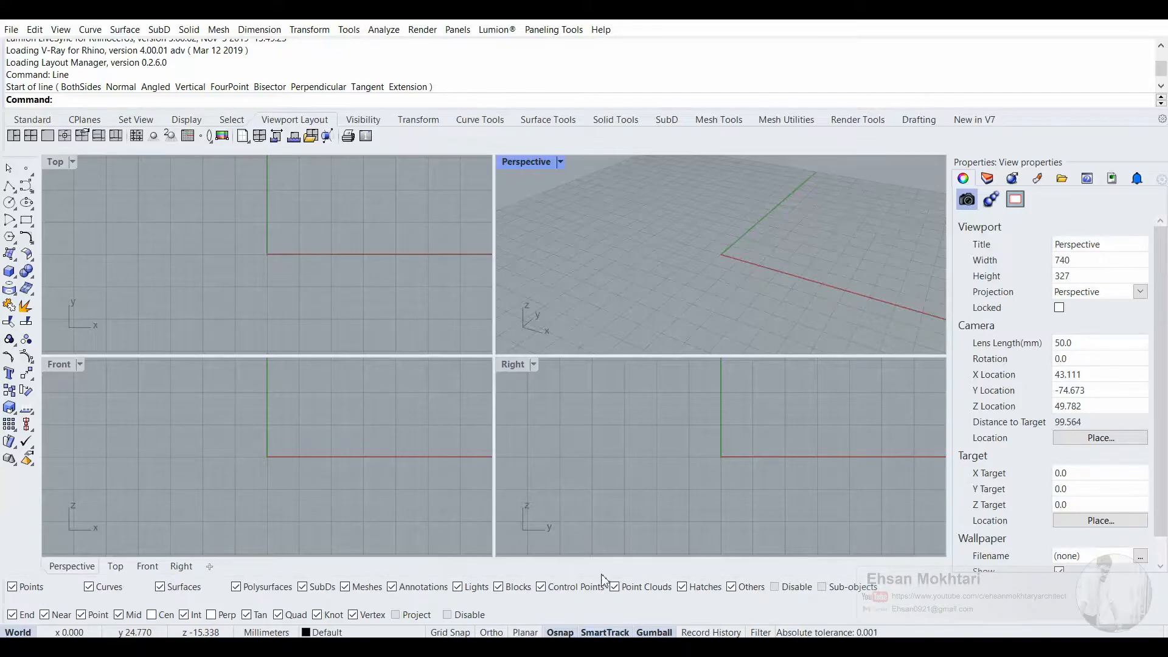
left_click(762, 633)
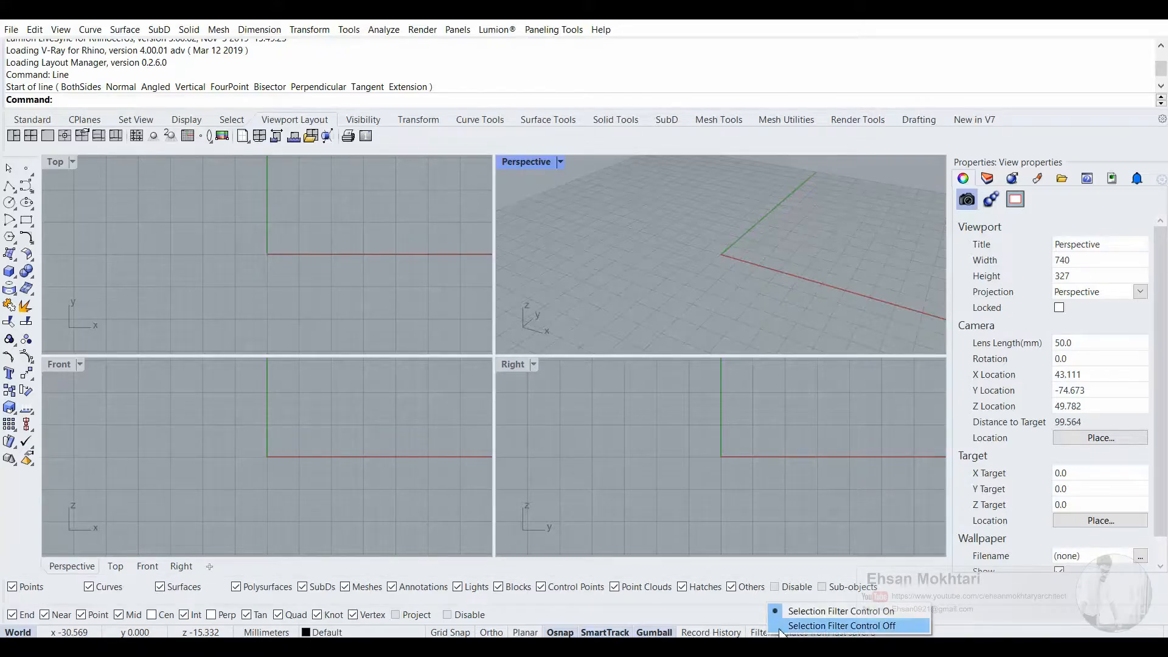
left_click(839, 625)
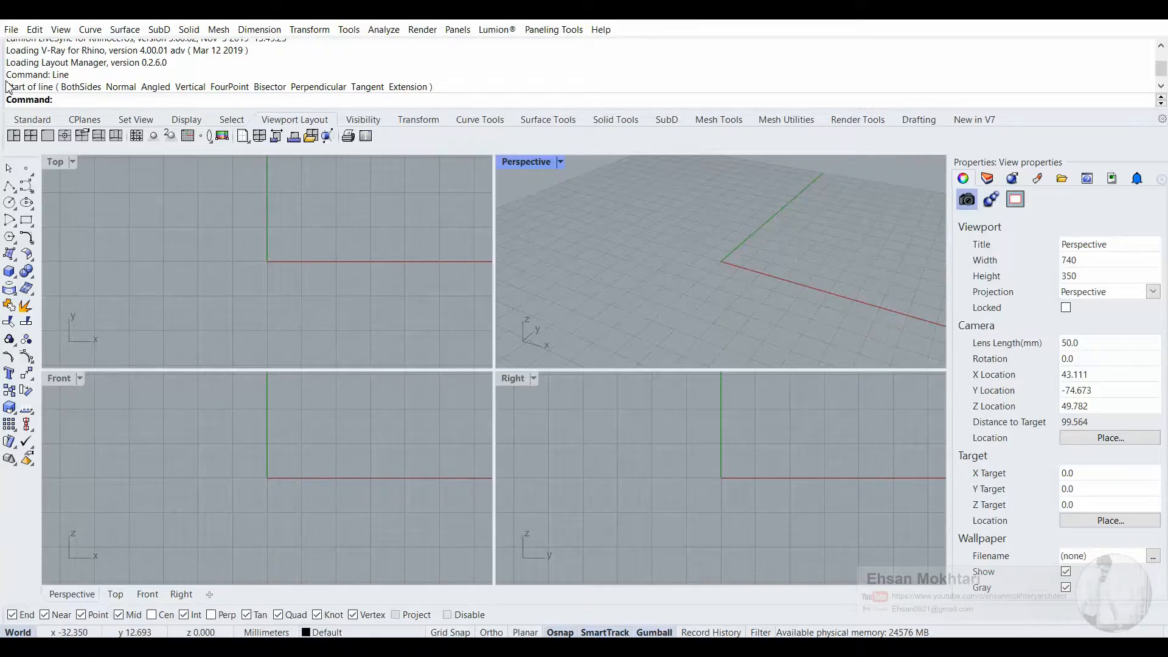
Dock the command line below the viewports, return it to its place above the toolbars, and activate the Top viewport
left_click_drag(4, 58, 16, 602)
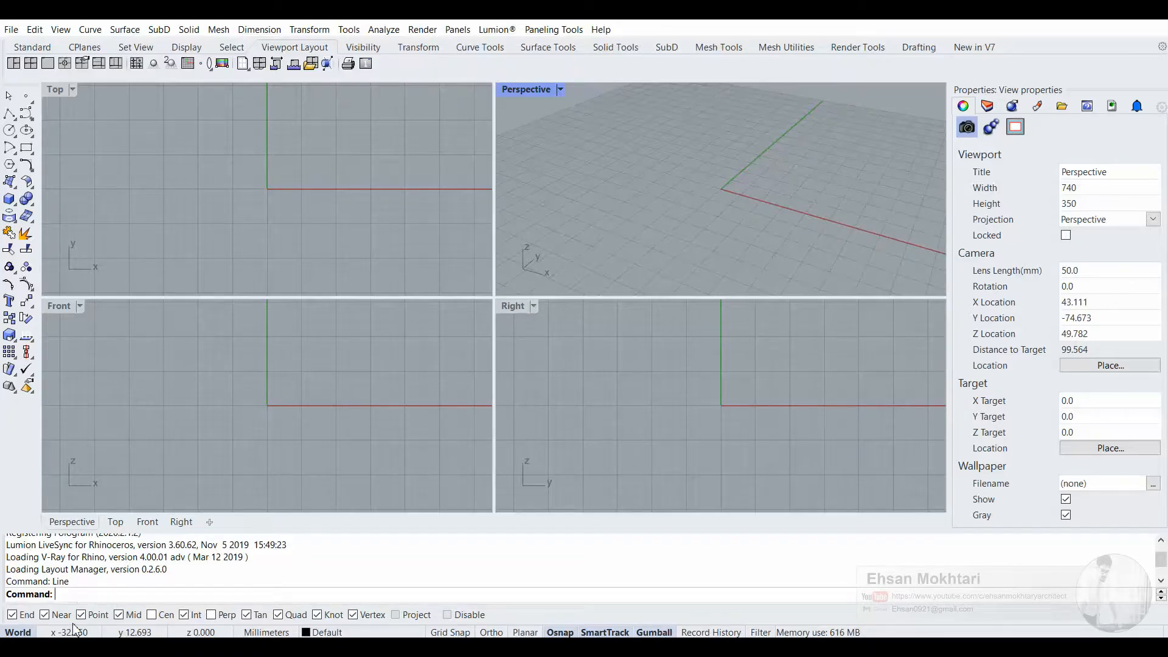
left_click_drag(7, 563, 19, 42)
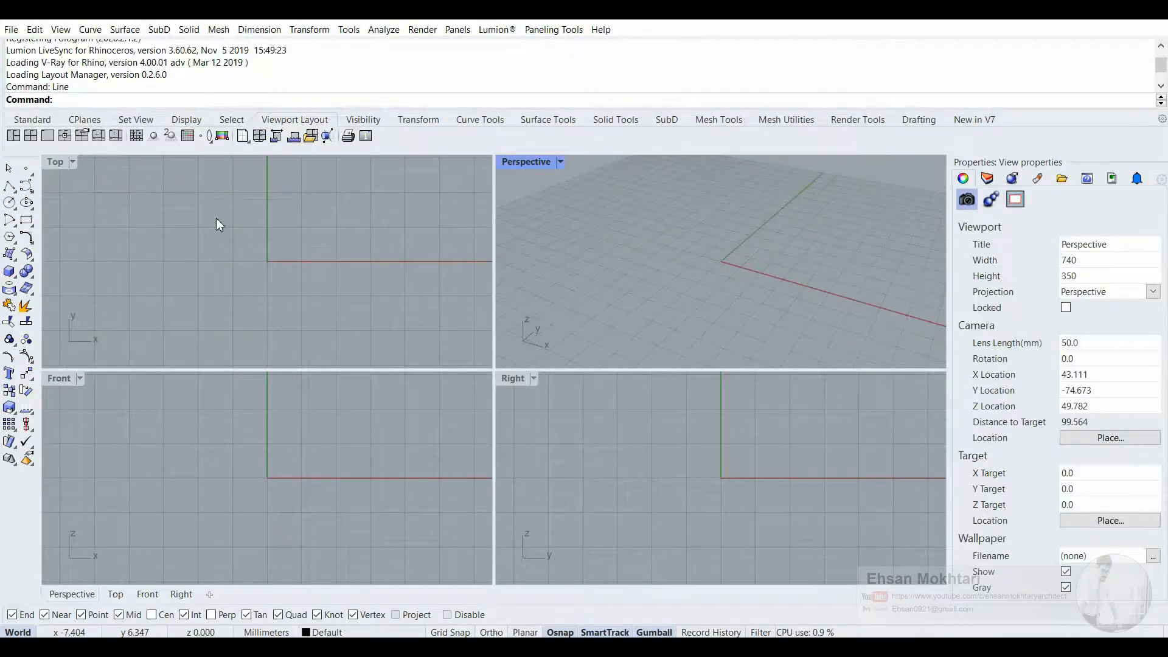
left_click(216, 218)
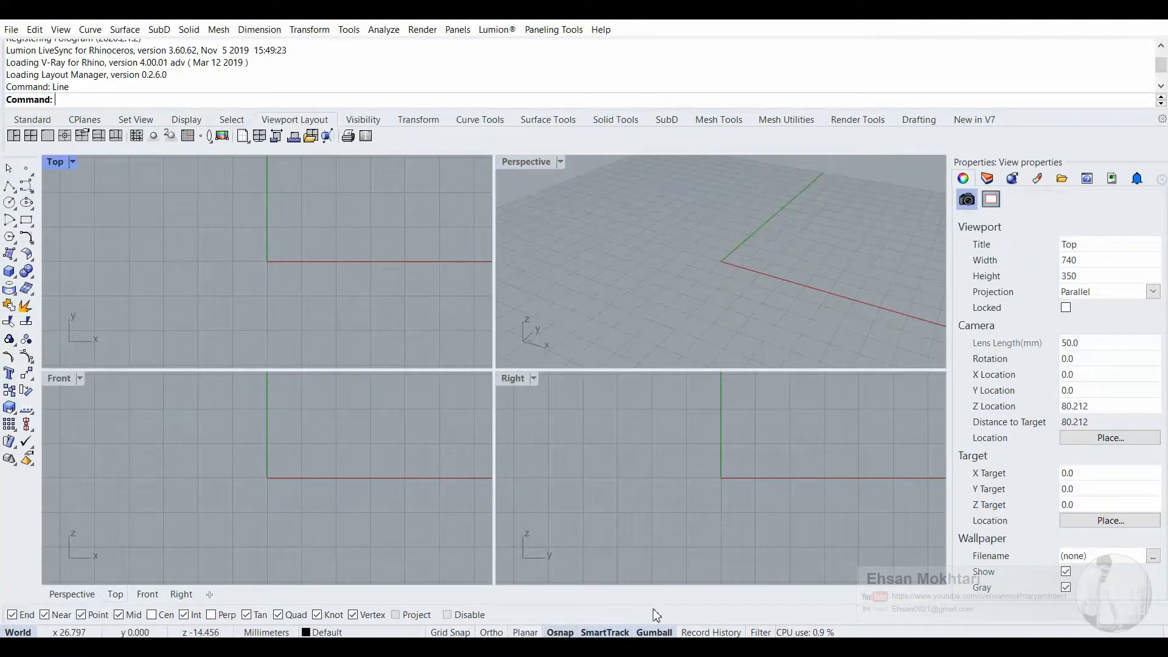
Show the selection filter, float it over the Perspective viewport, and dock it again above the object snap options
left_click(758, 632)
left_click_drag(4, 607, 13, 487)
left_click(30, 441)
left_click(20, 461)
left_click_drag(22, 429, 683, 279)
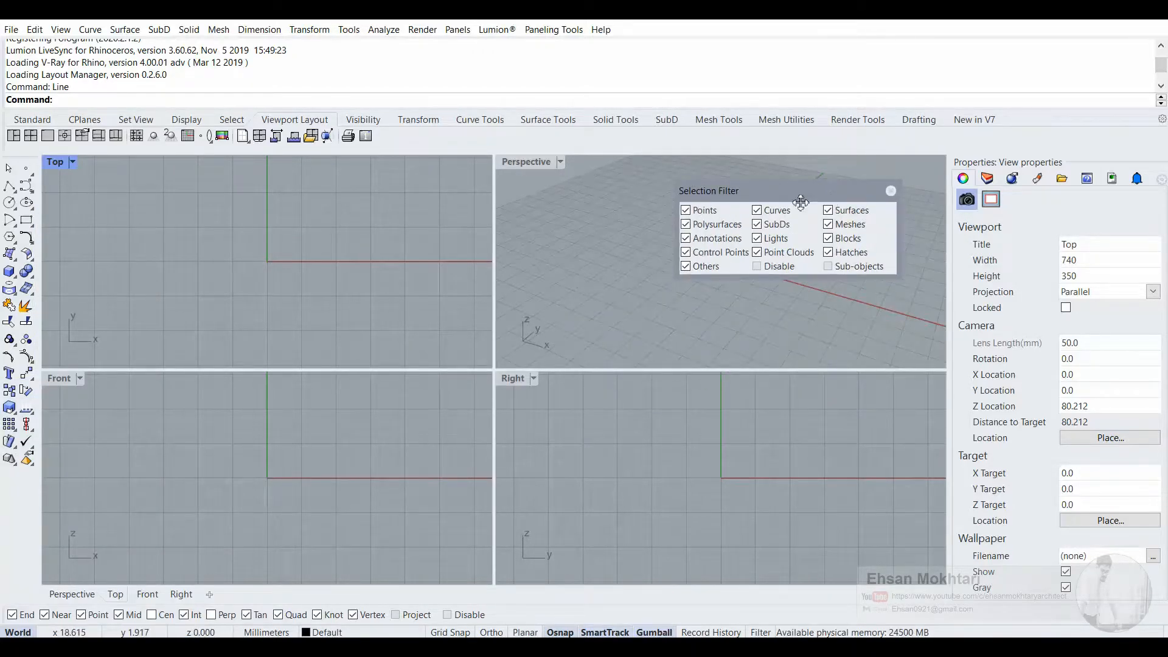
left_click_drag(791, 193, 409, 610)
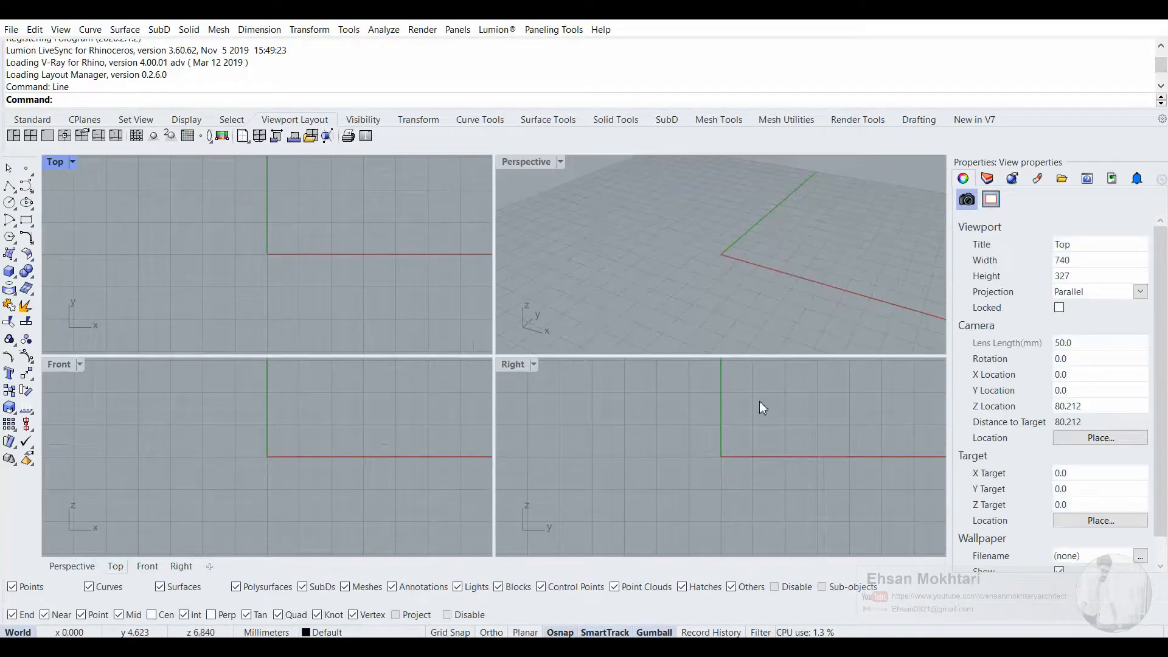
Browse the list of Rhino toolbars available for display and close it without adding any
right_click(553, 147)
mouse_move(608, 148)
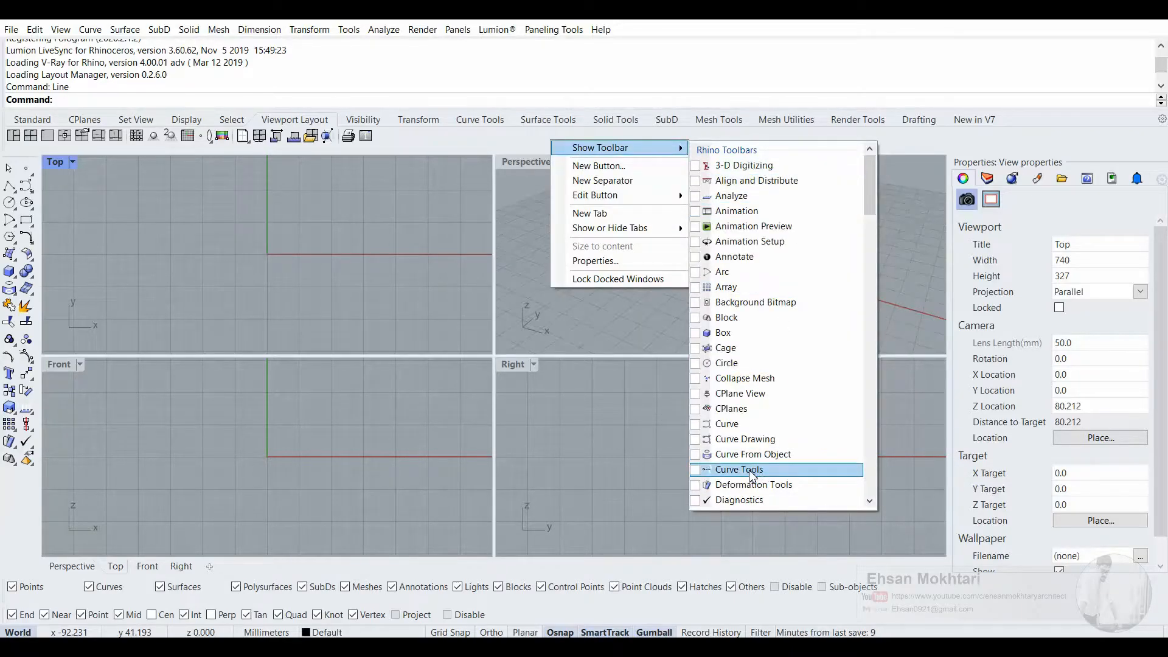
left_click(373, 253)
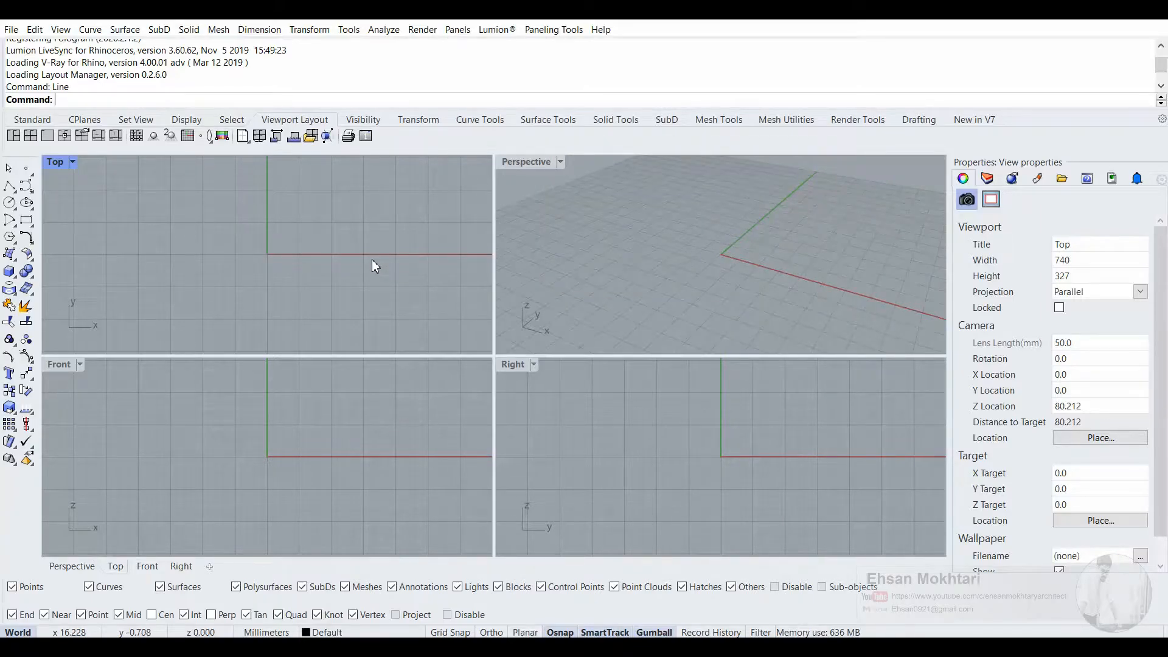
Activate the Right, Perspective, Top and Front viewports in turn, finishing on the Front view
left_click(528, 449)
left_click(612, 218)
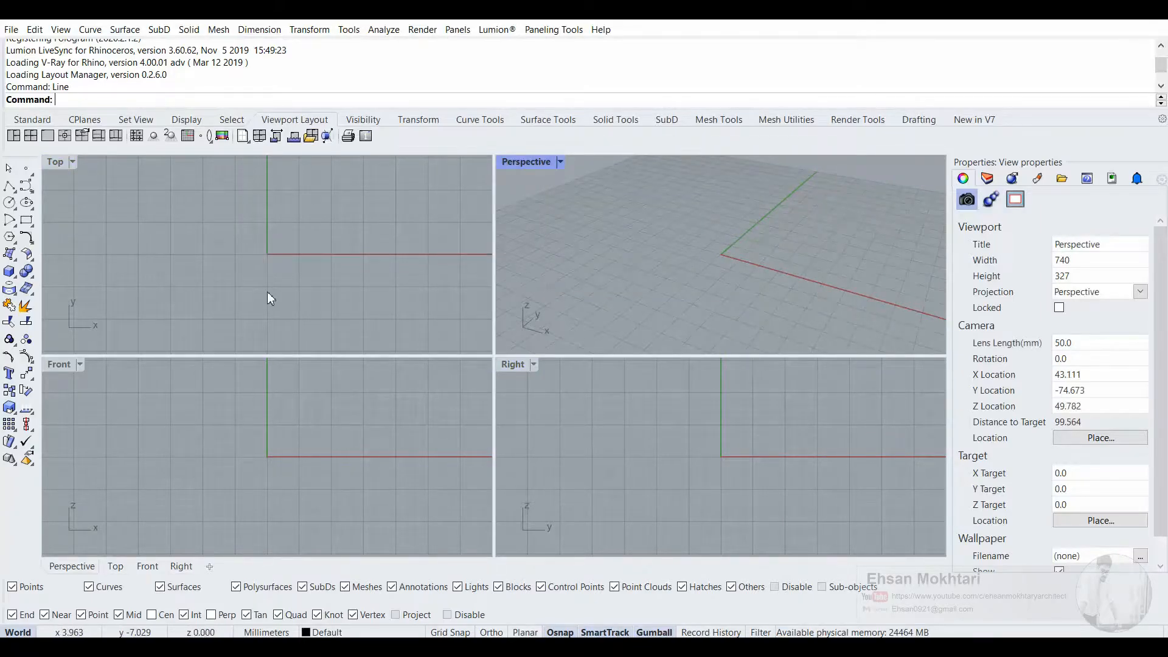
left_click(267, 292)
left_click(223, 469)
left_click(655, 447)
left_click(640, 276)
left_click(343, 288)
left_click(318, 422)
left_click(547, 396)
left_click(395, 291)
left_click(304, 444)
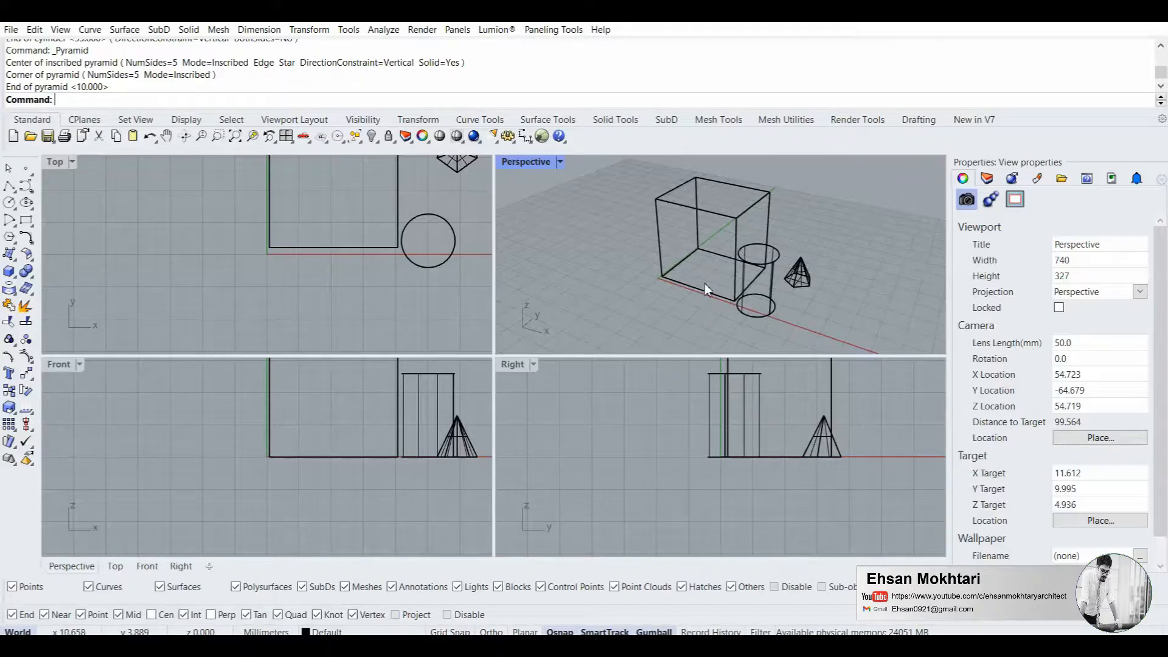
Cycle the active viewport through Top, Front, Right and Perspective with the solids in view, ending on Top
left_click(173, 301)
left_click(305, 449)
left_click(571, 466)
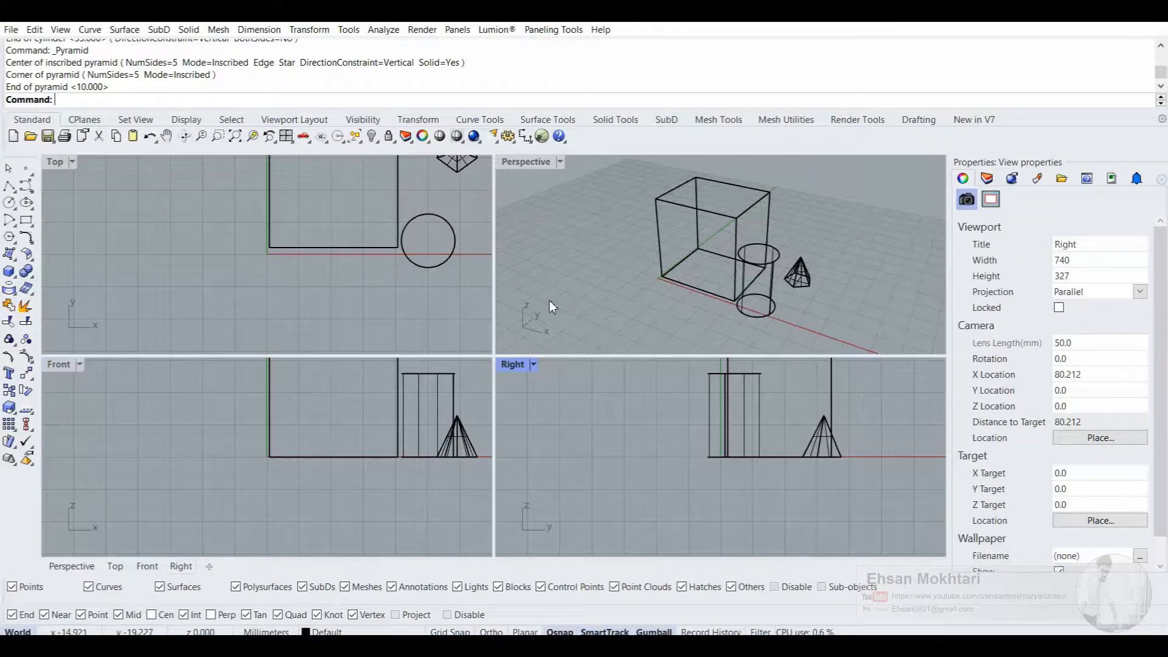
left_click(549, 301)
left_click(384, 313)
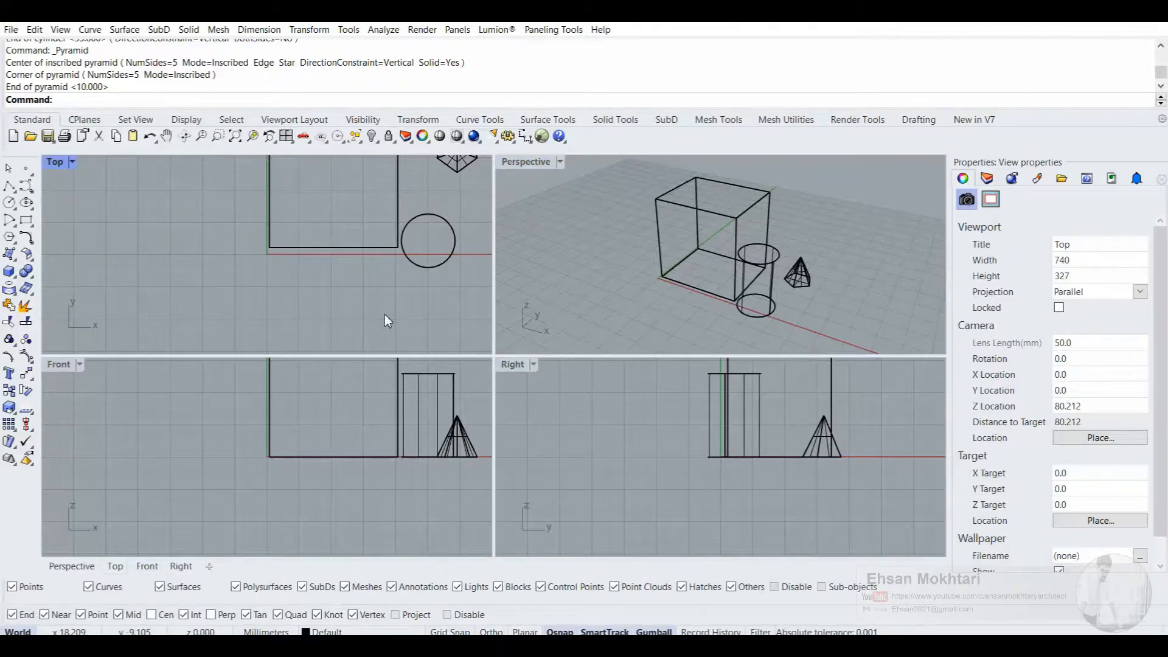
Select the box, the cylinder and the pyramid one after another in the Perspective viewport, and clear the selection
left_click(705, 209)
key("Escape")
left_click(756, 309)
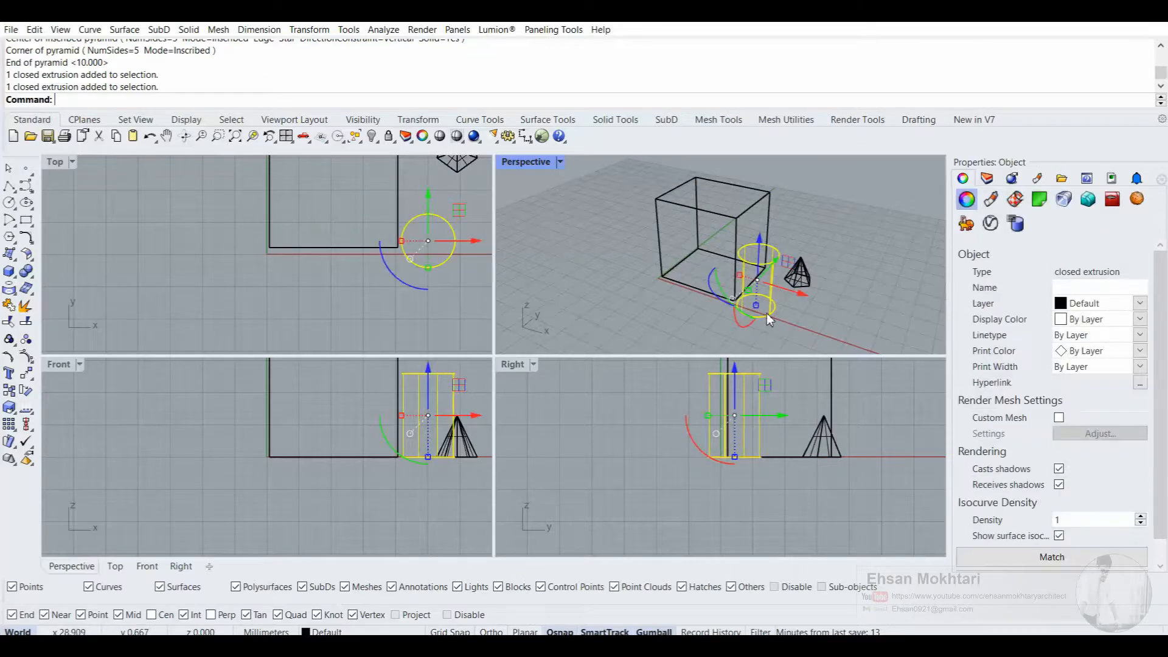
left_click(801, 281)
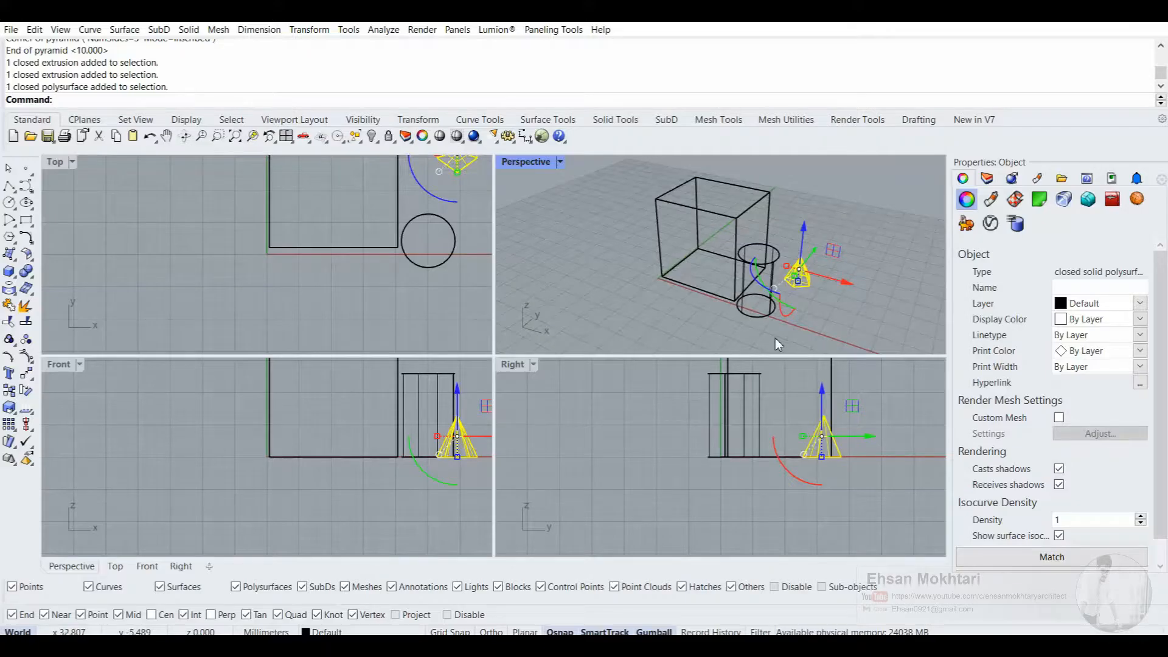
key("Escape")
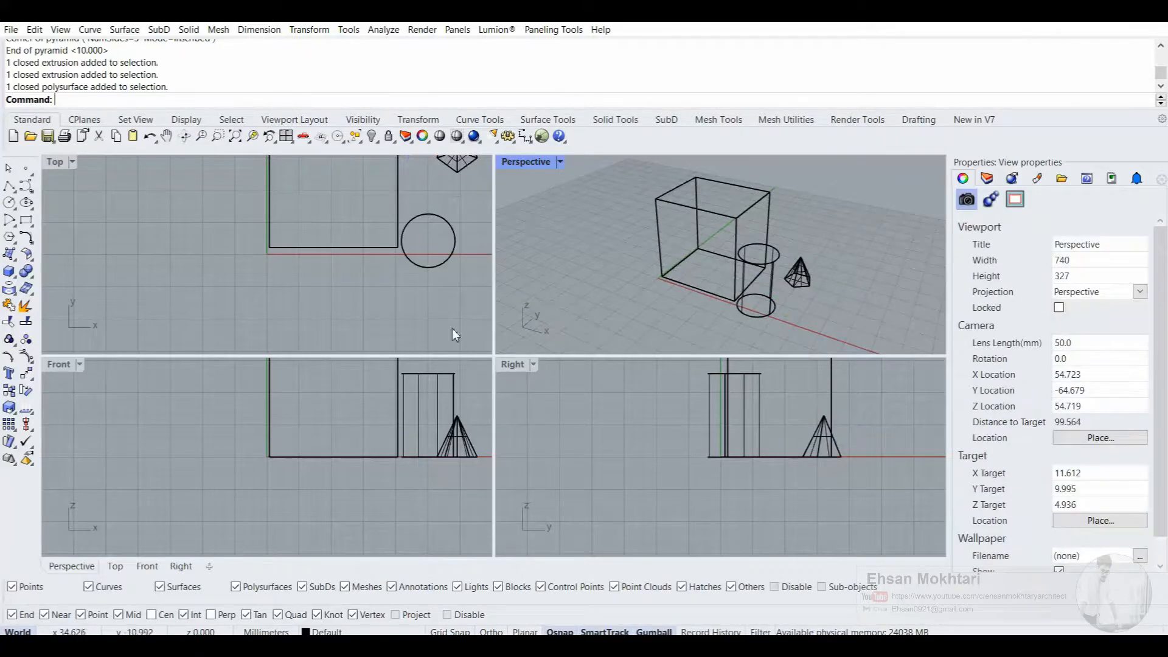
Review the display modes of the Perspective viewport and set it to Shaded
left_click(560, 161)
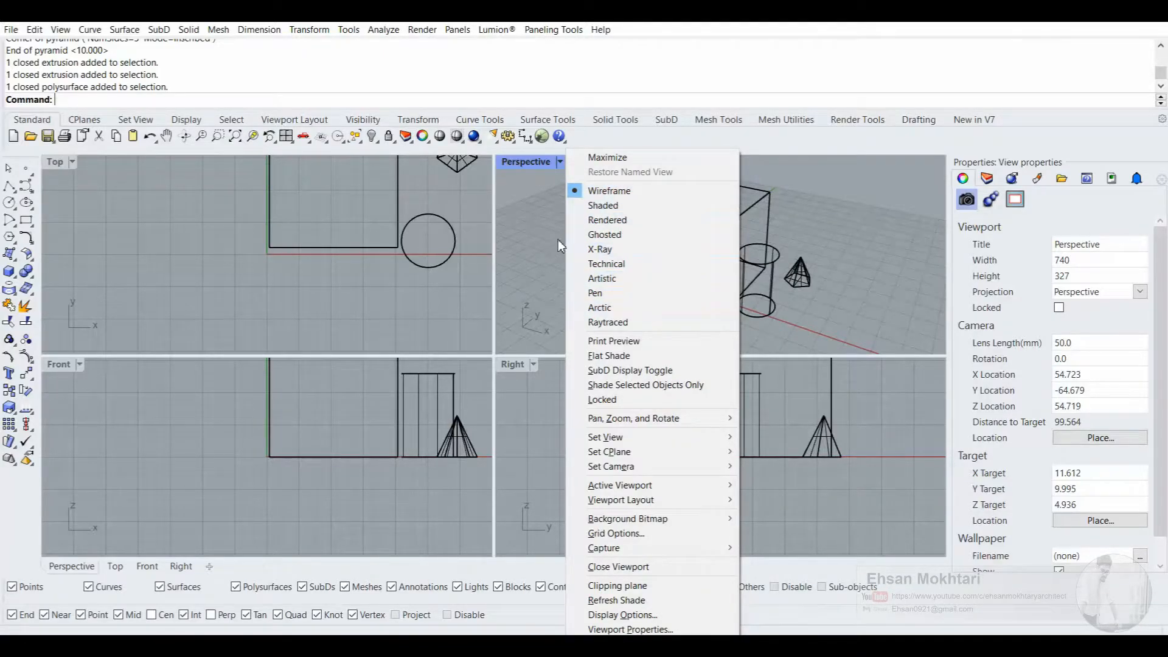
left_click(531, 237)
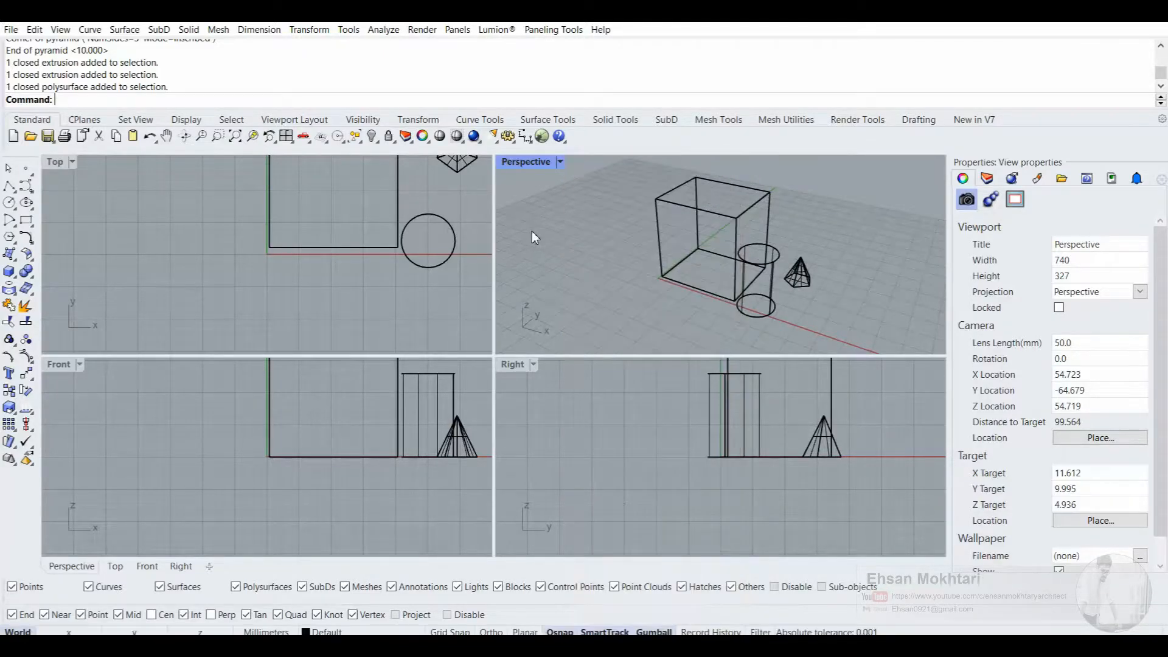
left_click(560, 163)
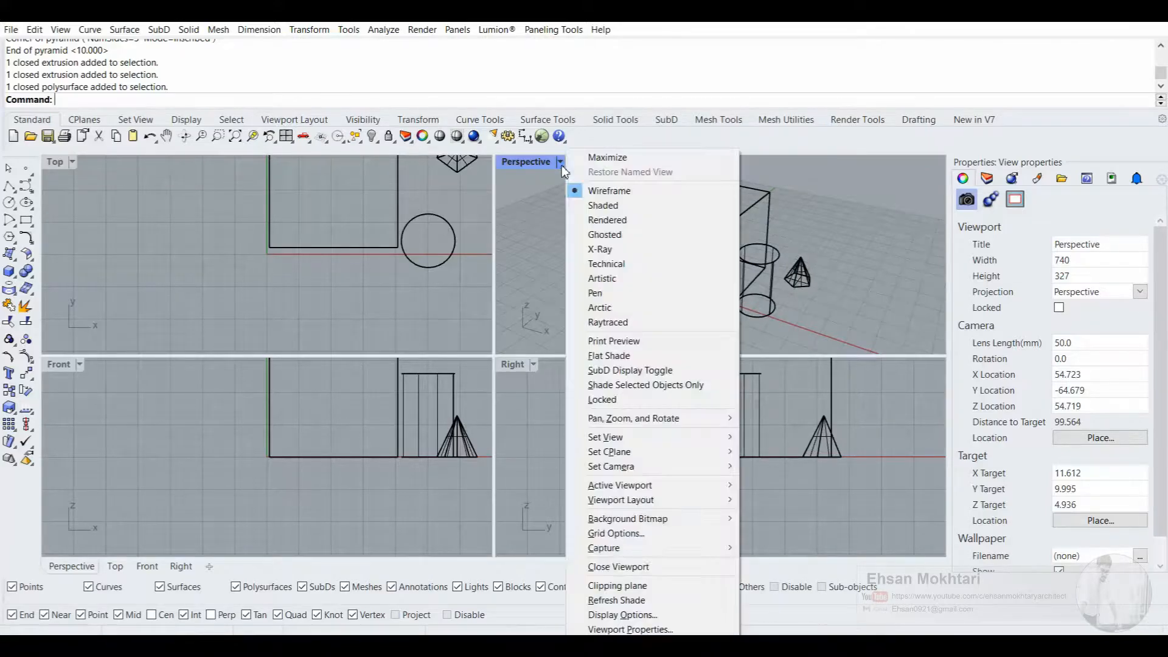
left_click(657, 210)
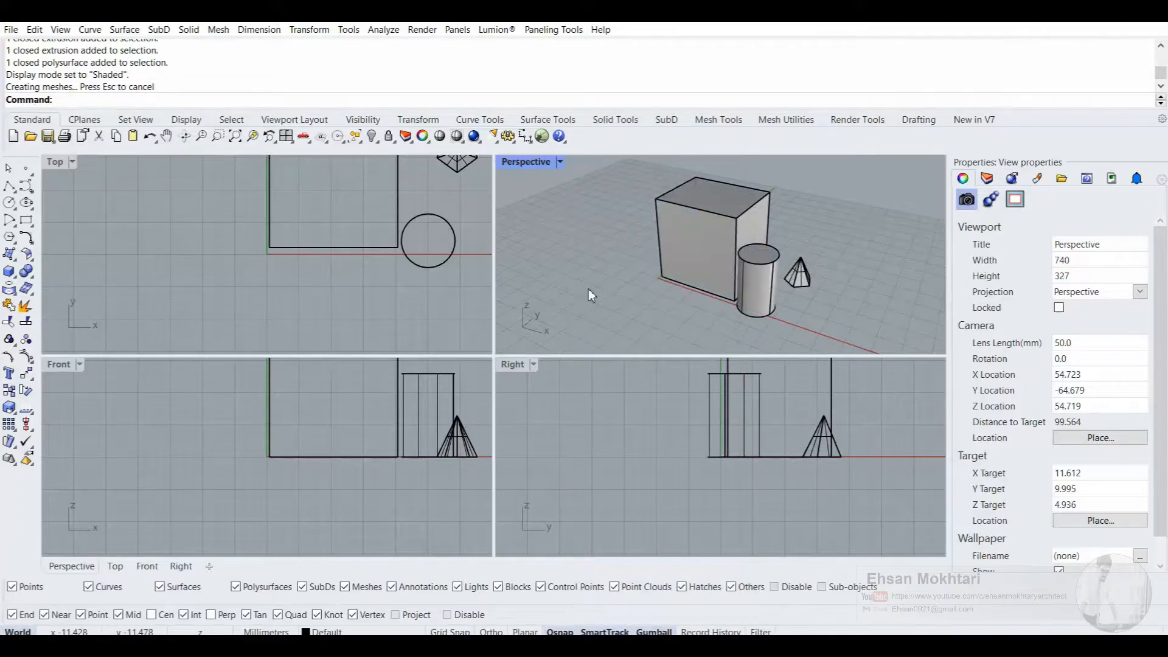
Examine the shaded box, cylinder and pyramid from several angles and check the pyramid's faces up close
right_click_drag(589, 280, 705, 242)
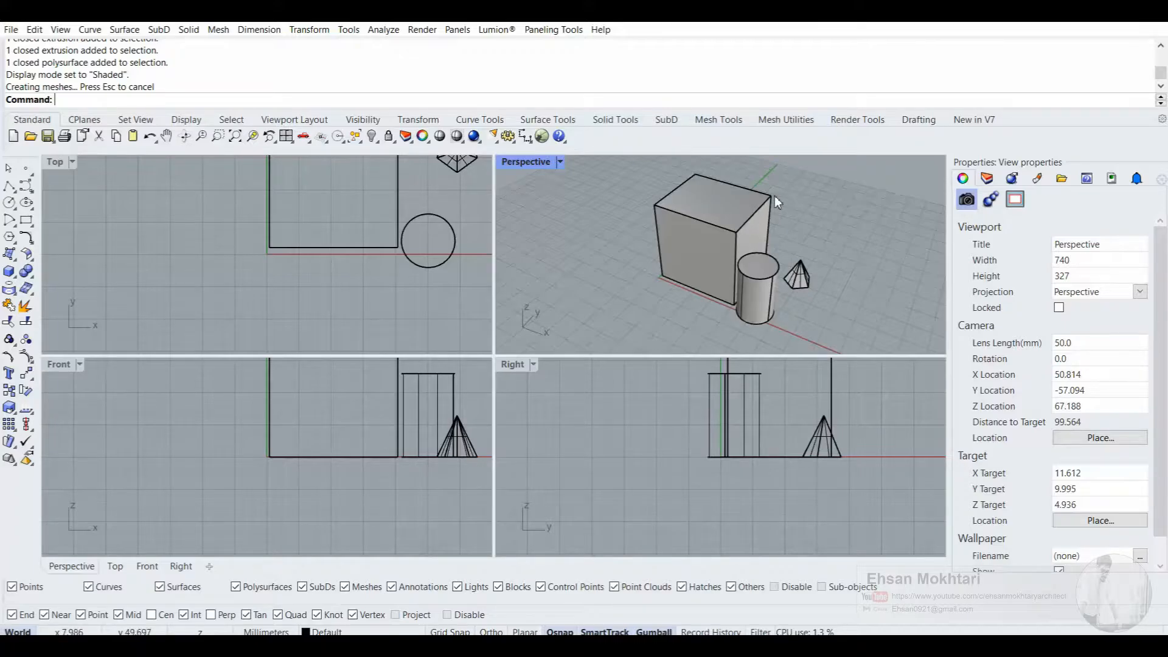
right_click_drag(681, 219, 658, 256)
right_click_drag(658, 225, 662, 226)
scroll(783, 286, "up", 10)
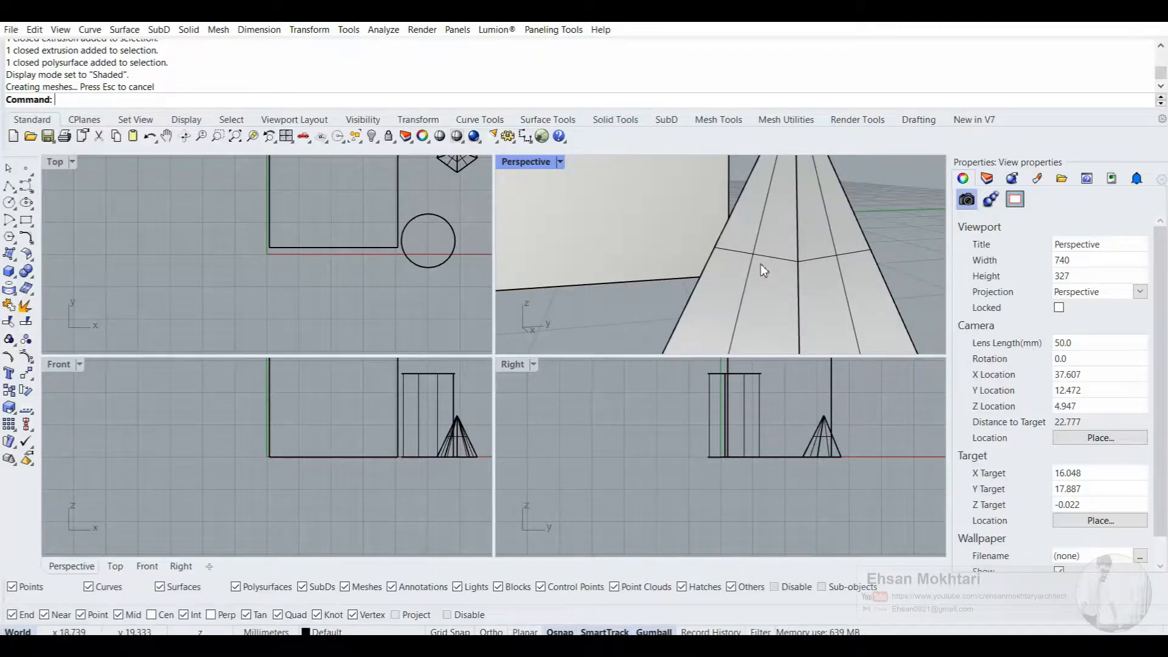
scroll(760, 264, "down", 9)
right_click_drag(761, 265, 780, 292)
scroll(781, 296, "up", 9)
left_click(782, 301)
key("Escape")
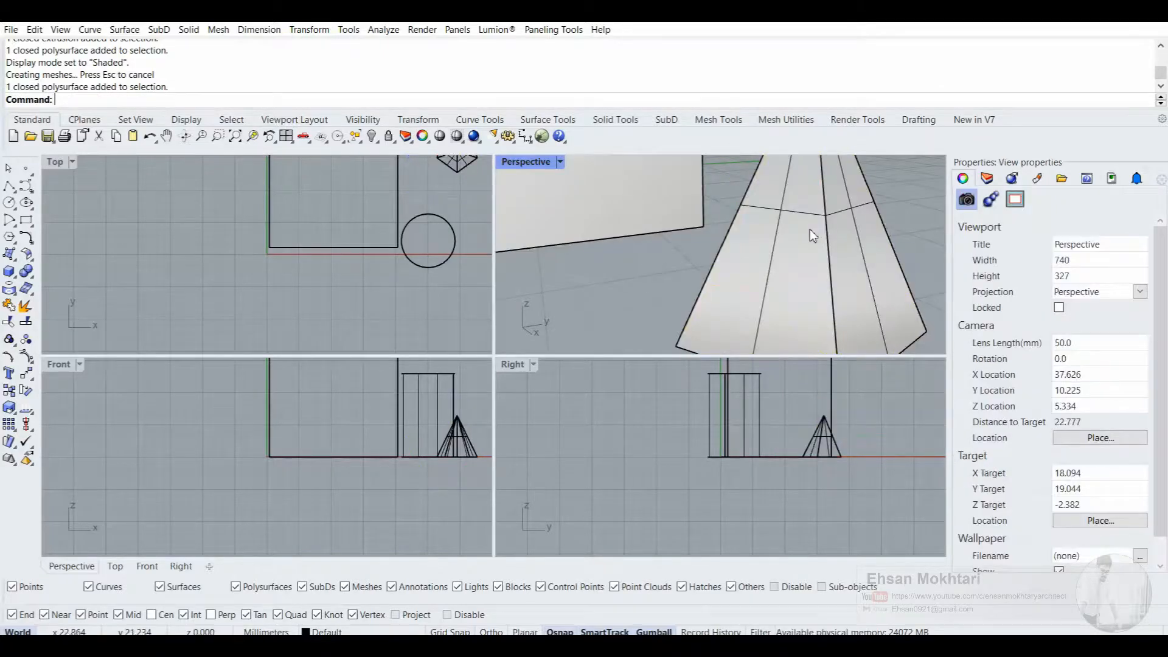
scroll(760, 271, "down", 10)
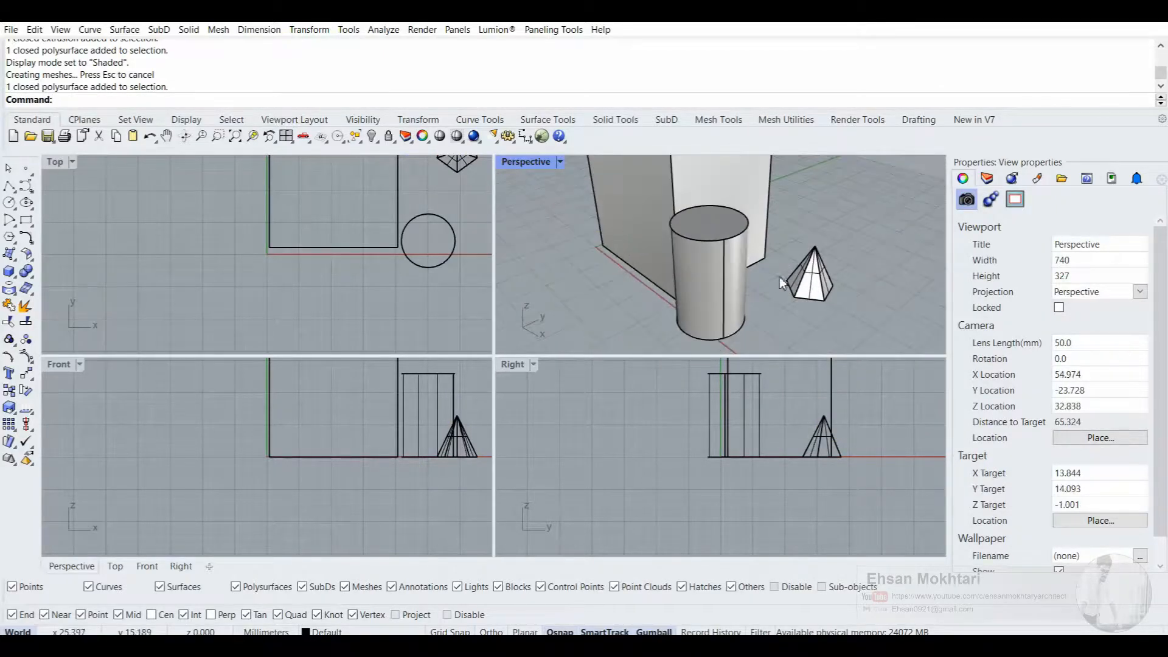
scroll(639, 250, "down", 4)
Change the Perspective viewport's display mode to Rendered
left_click(559, 161)
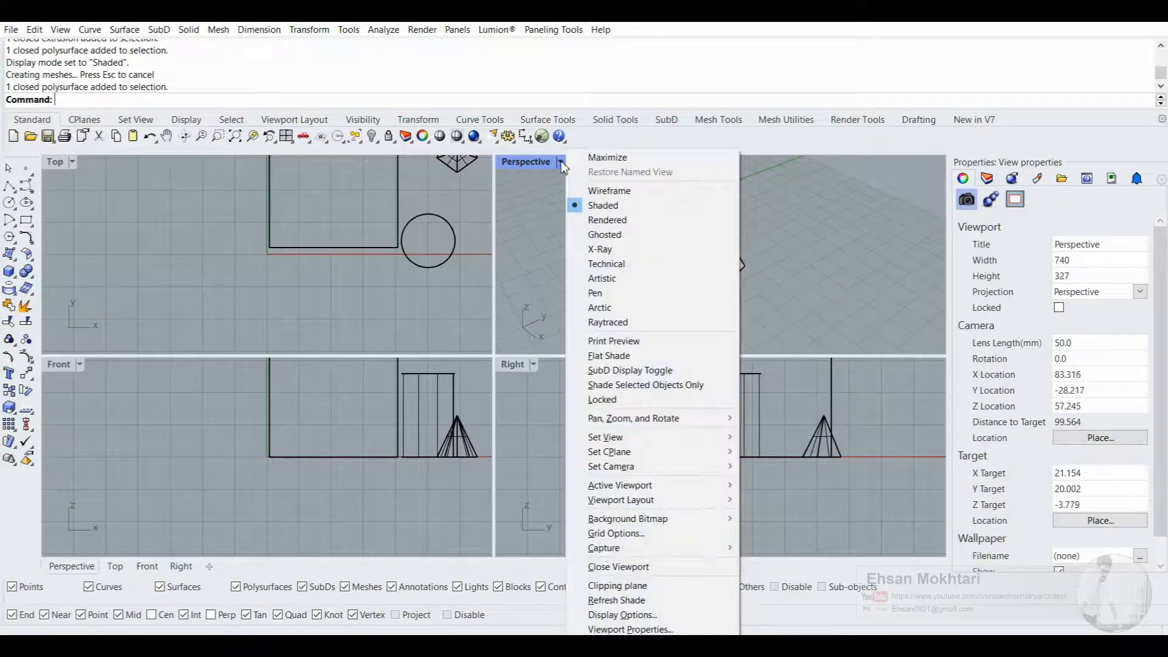
left_click(610, 220)
right_click_drag(617, 240, 723, 268)
scroll(643, 184, "up", 4)
scroll(655, 214, "down", 4)
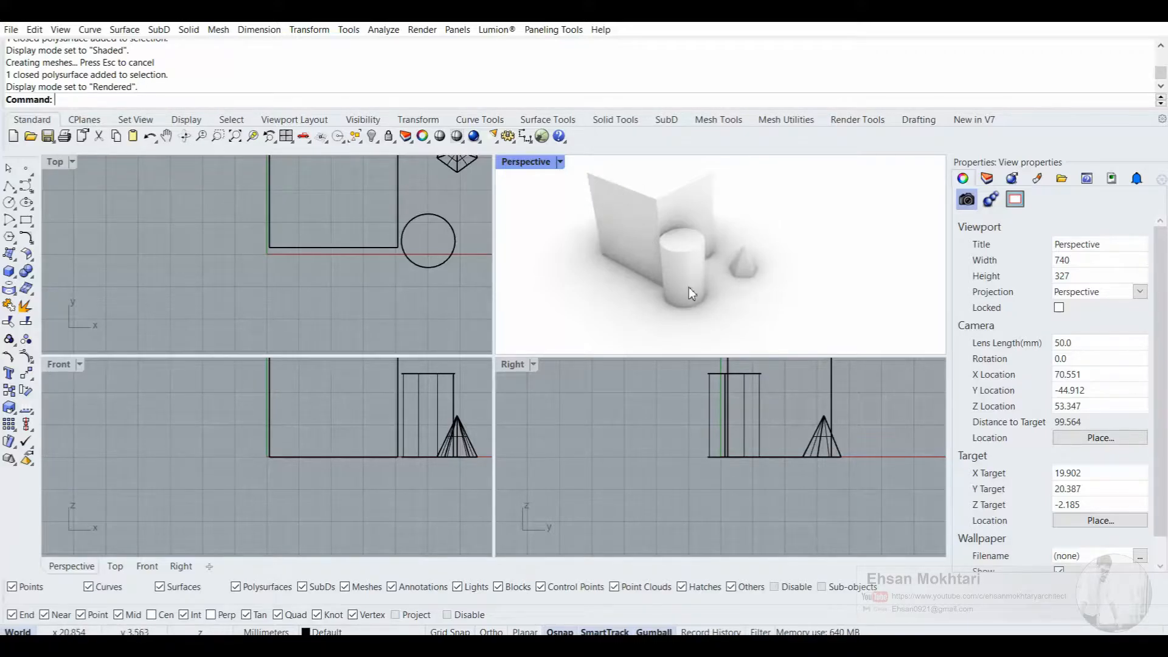
Inspect the rendered box, cylinder and pyramid from afar and up close, and check the available display modes
right_click_drag(680, 205, 632, 219, "shift")
scroll(684, 294, "down", 2)
right_click_drag(580, 263, 598, 247)
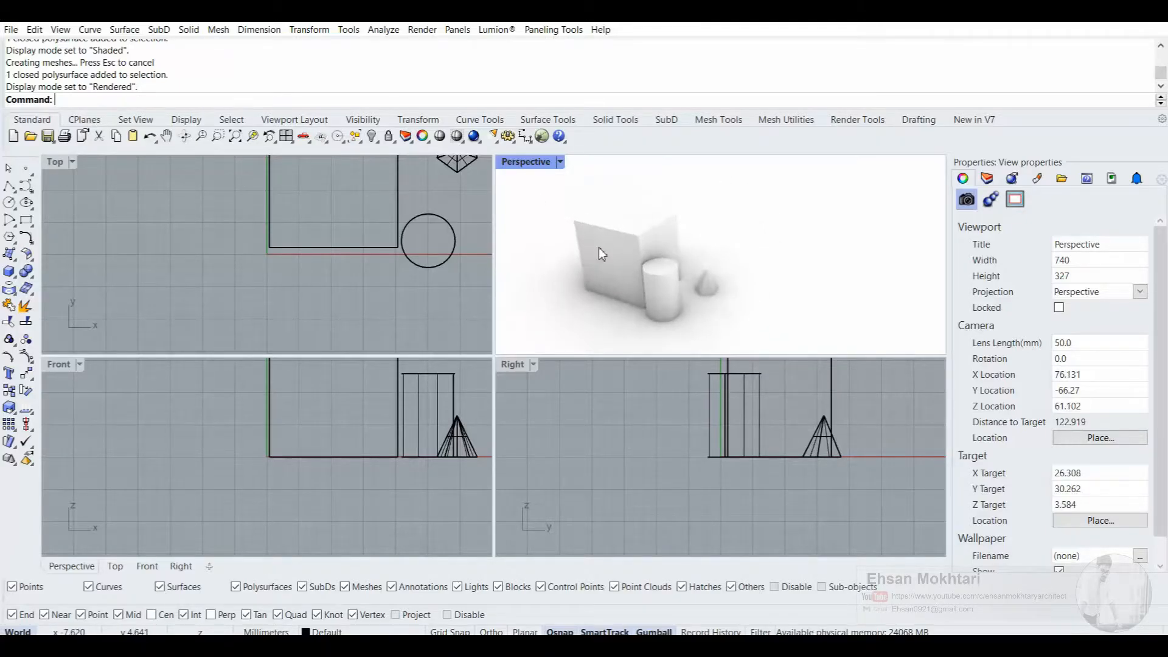
left_click(561, 163)
left_click(796, 297)
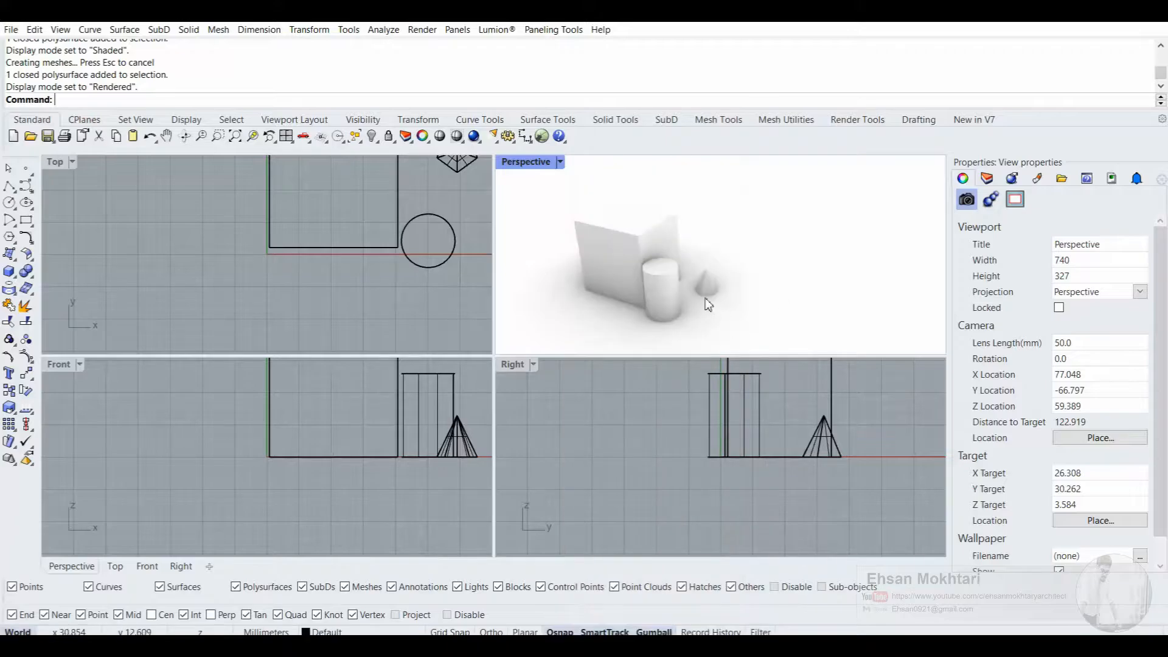
scroll(706, 268, "up", 6)
scroll(669, 243, "down", 8)
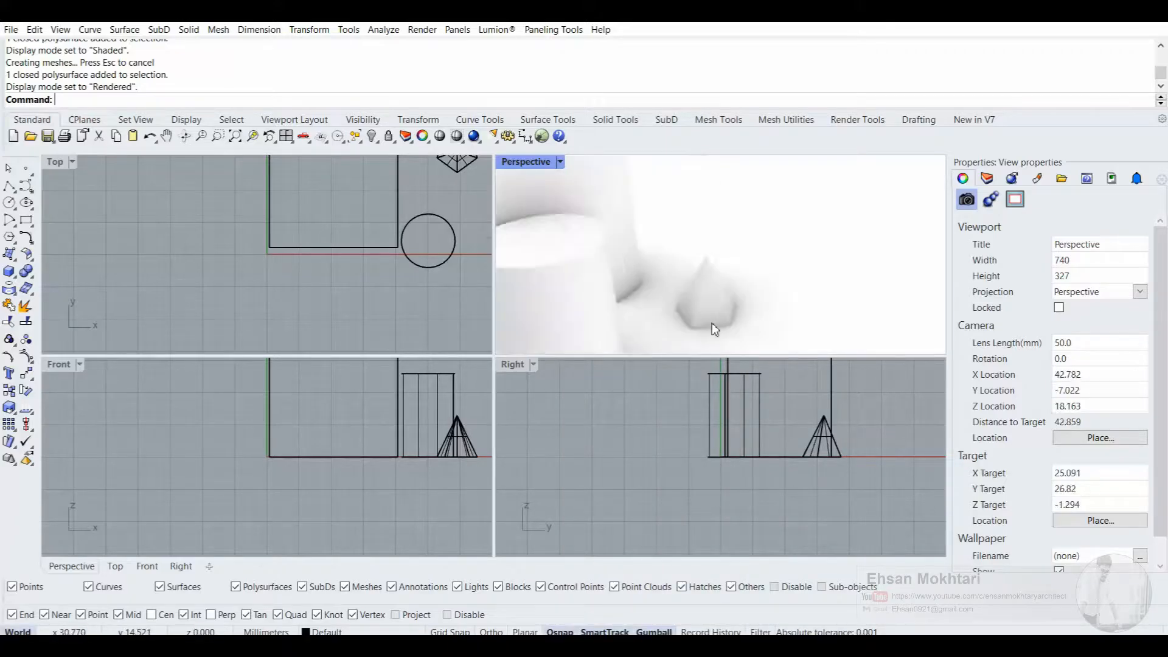
Set the Perspective viewport's display mode to Ghosted and inspect the box, cylinder and pyramid up close and from afar
left_click(559, 162)
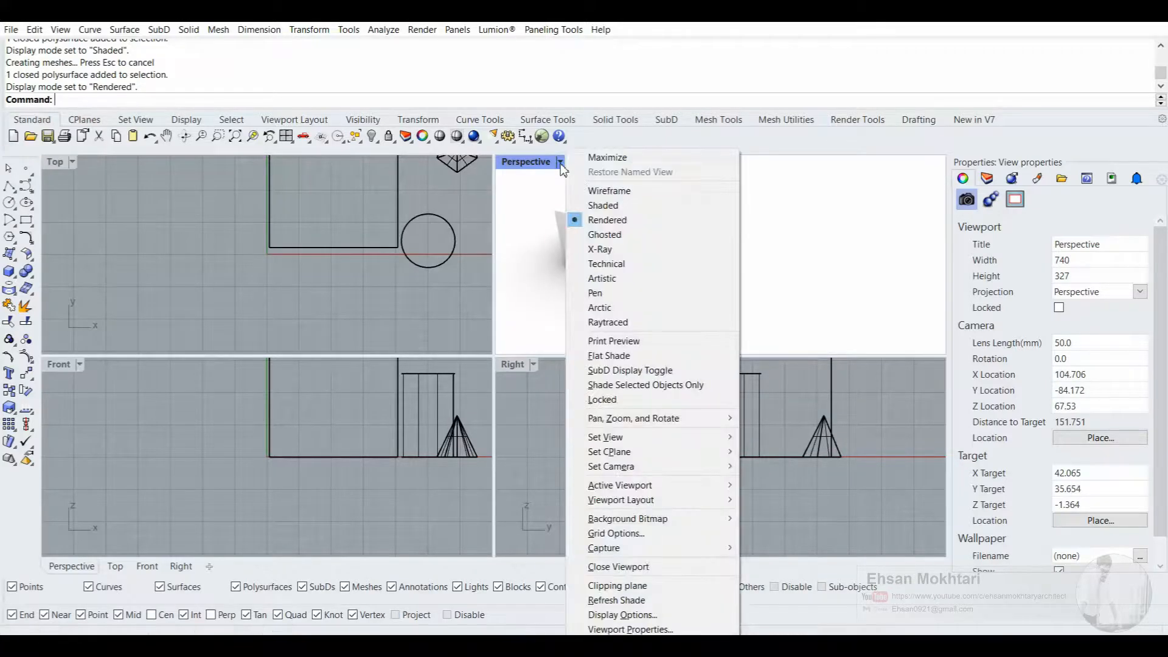
left_click(650, 237)
right_click_drag(615, 277, 573, 272)
scroll(604, 282, "up", 8)
scroll(603, 282, "down", 10)
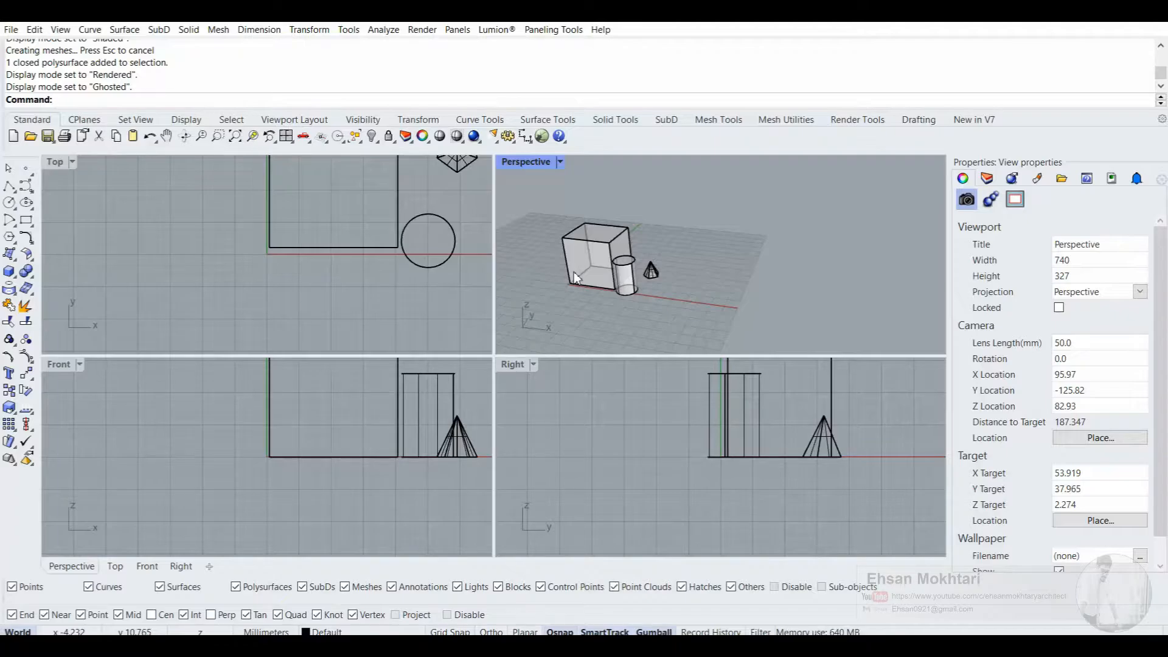
scroll(585, 261, "up", 5)
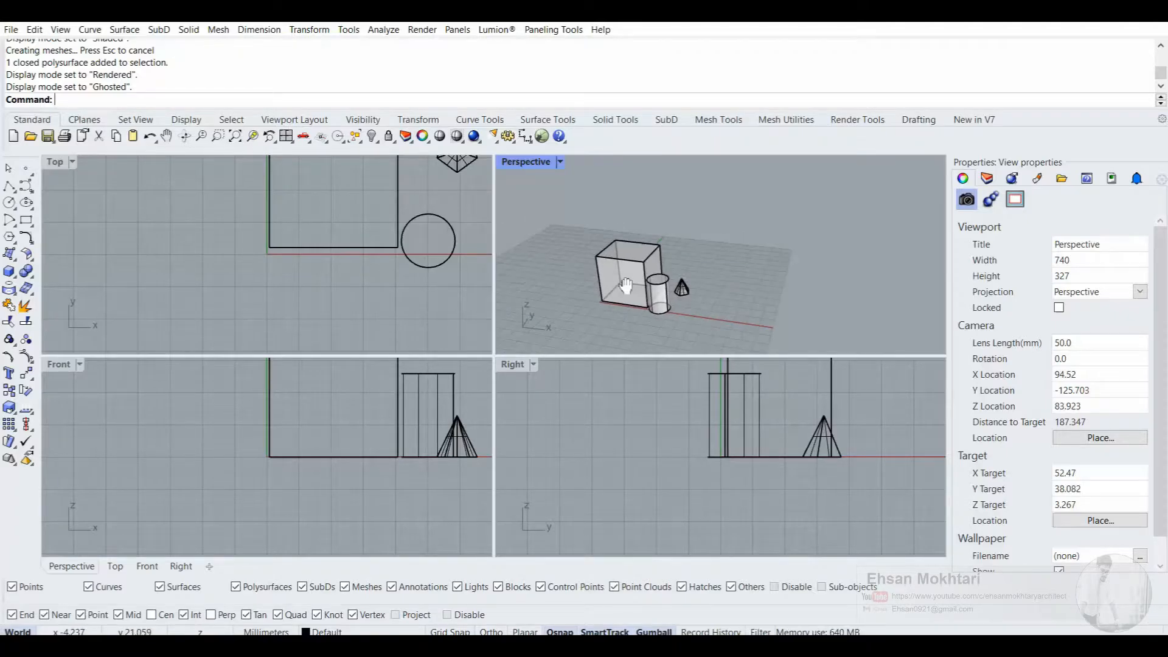
Maximize the Perspective viewport and view the ghosted solids from a new angle
left_click(560, 162)
left_click(513, 197)
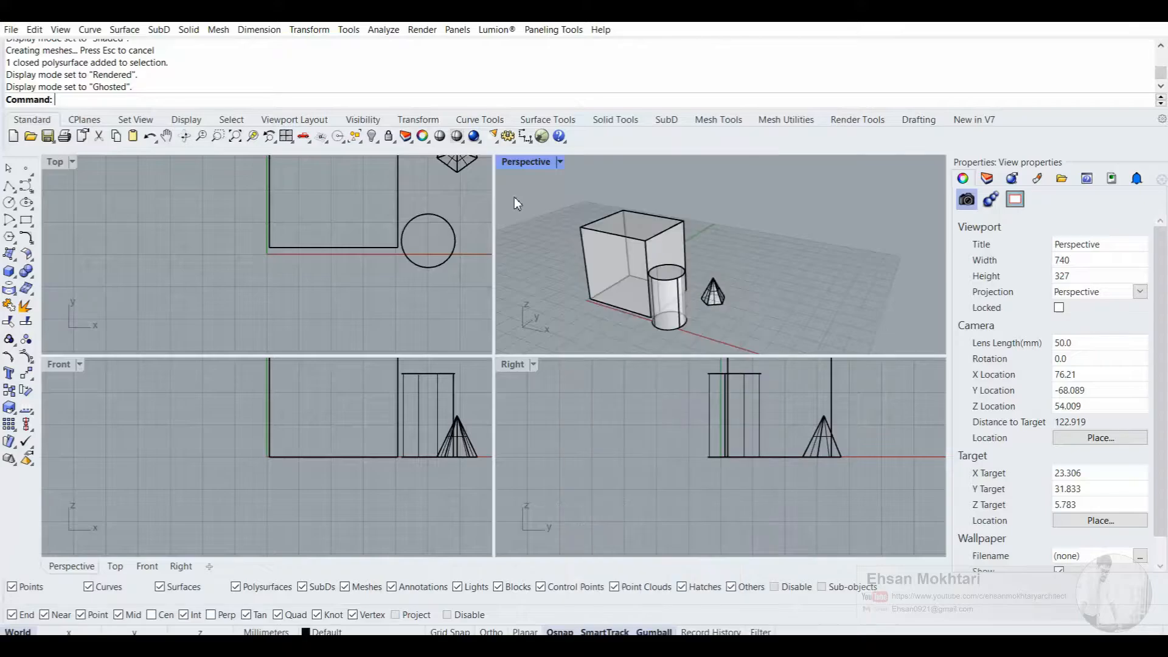
double_click(521, 165)
scroll(367, 309, "down", 3)
right_click_drag(571, 276, 484, 323)
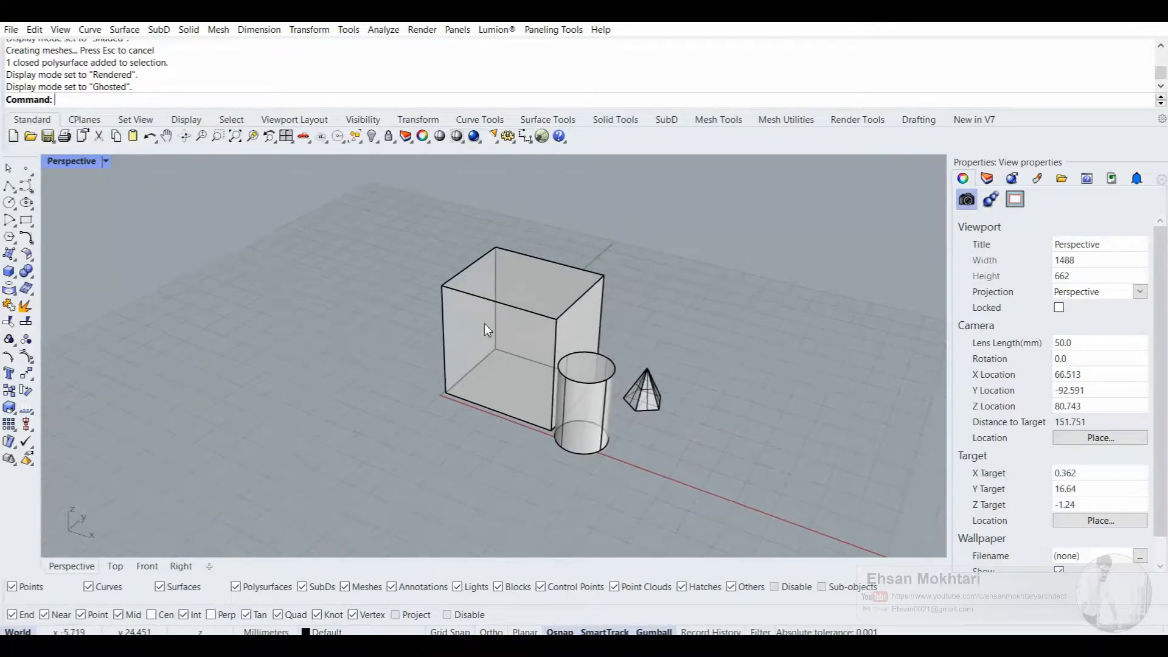
Compare the X-Ray and Ghosted display modes on the solids, finishing with the Perspective viewport in X-Ray
left_click(105, 161)
left_click(163, 251)
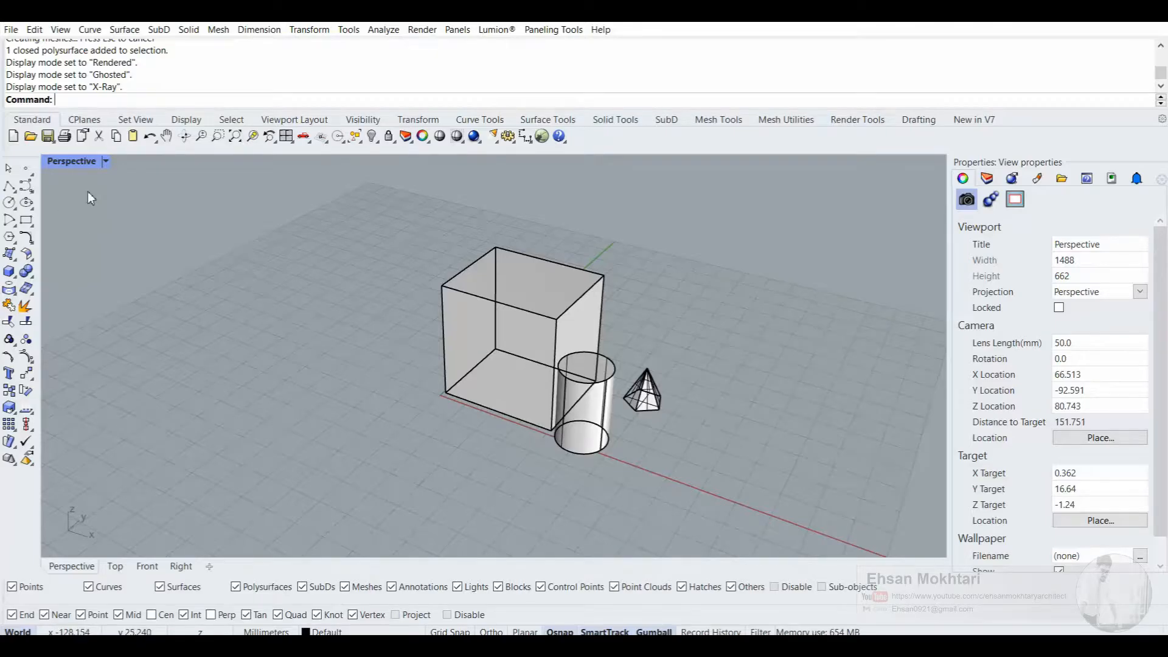
left_click(105, 162)
left_click(163, 238)
left_click(106, 161)
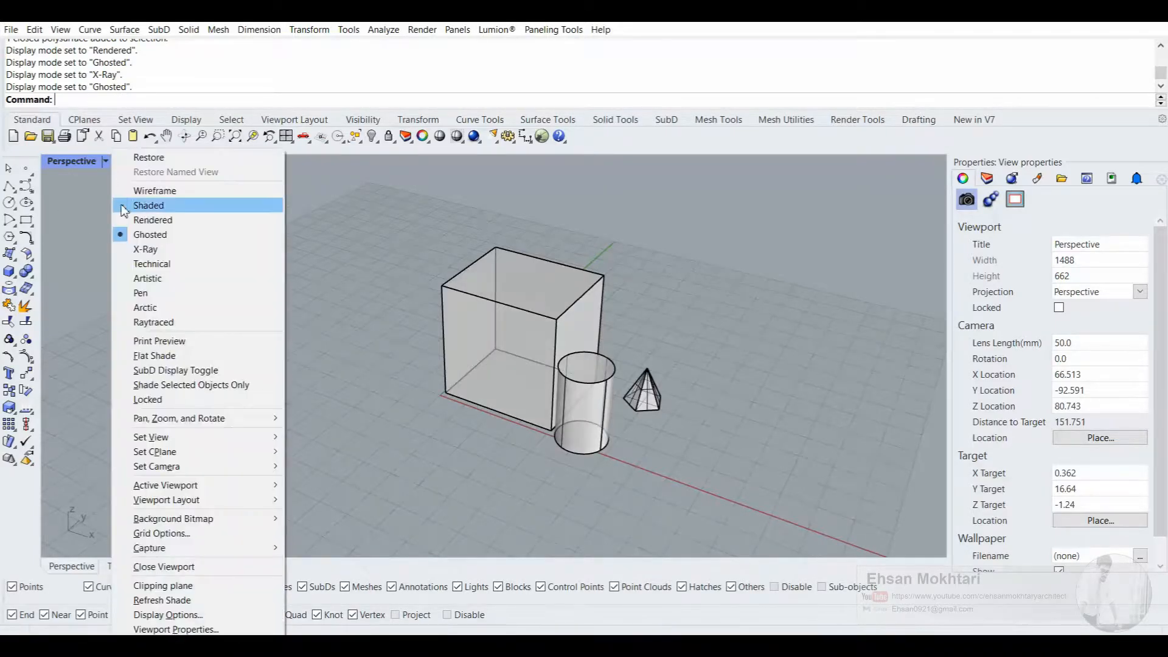
left_click(148, 253)
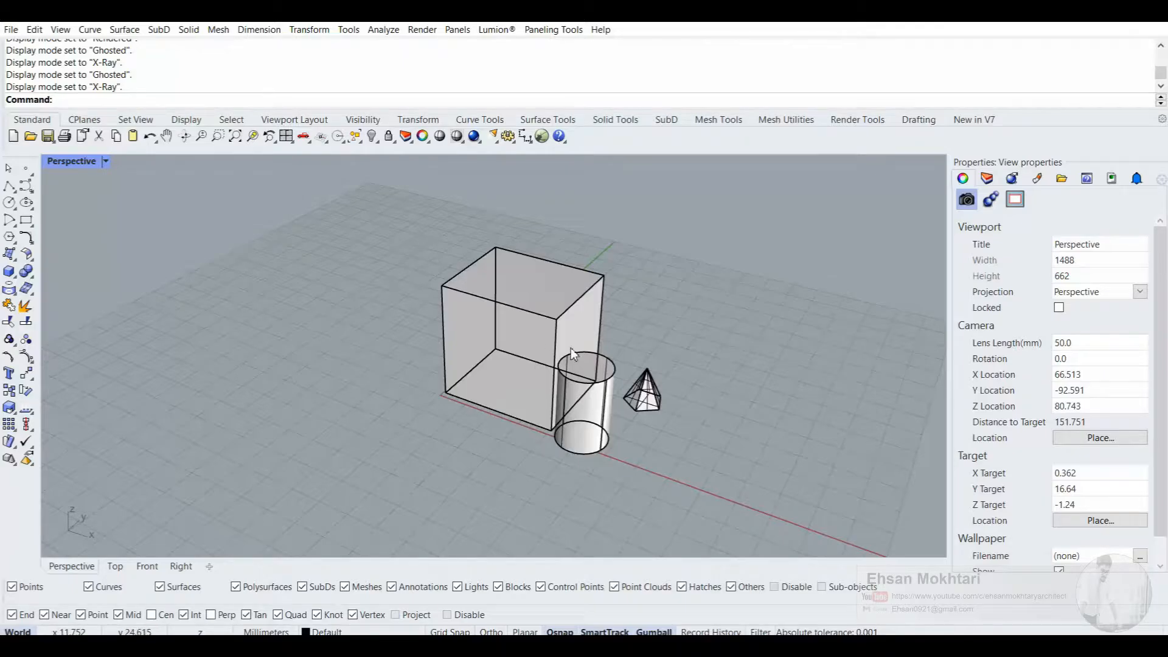
Show the solids in the Technical display mode, followed by the Artistic display mode
left_click(106, 161)
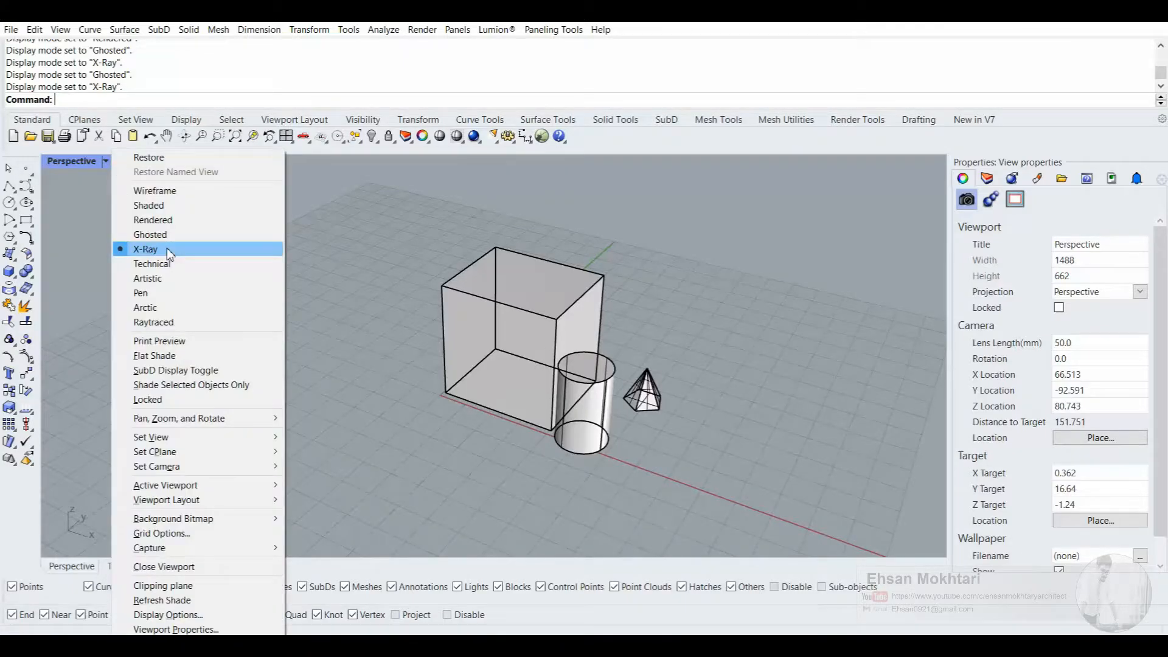
left_click(171, 268)
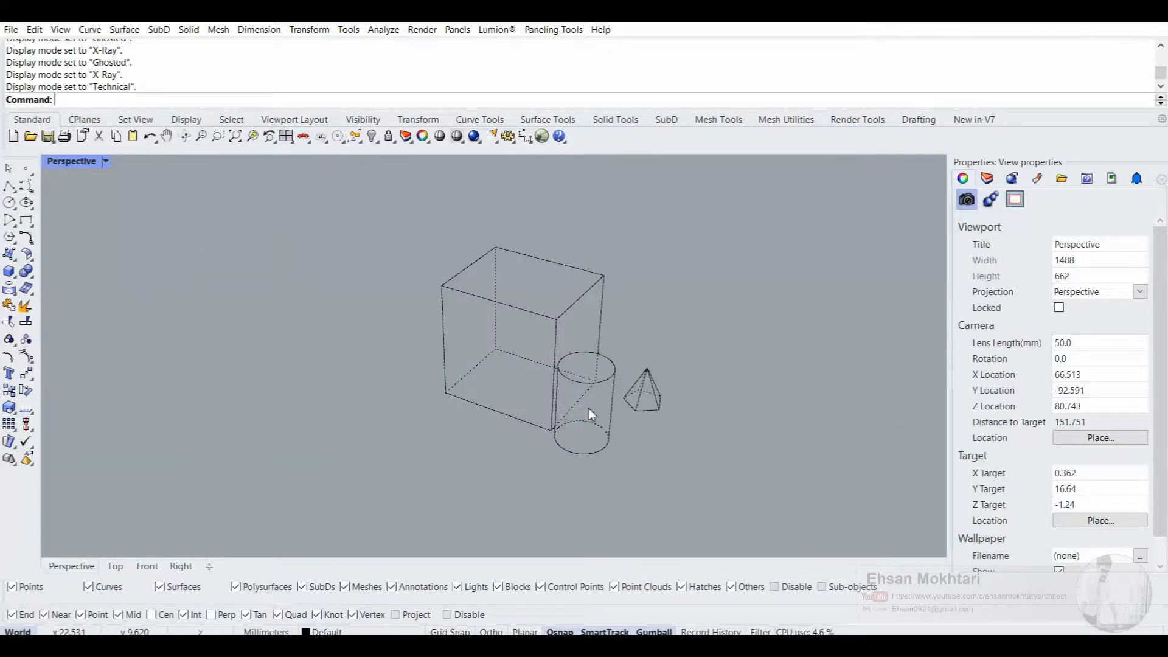
left_click(105, 162)
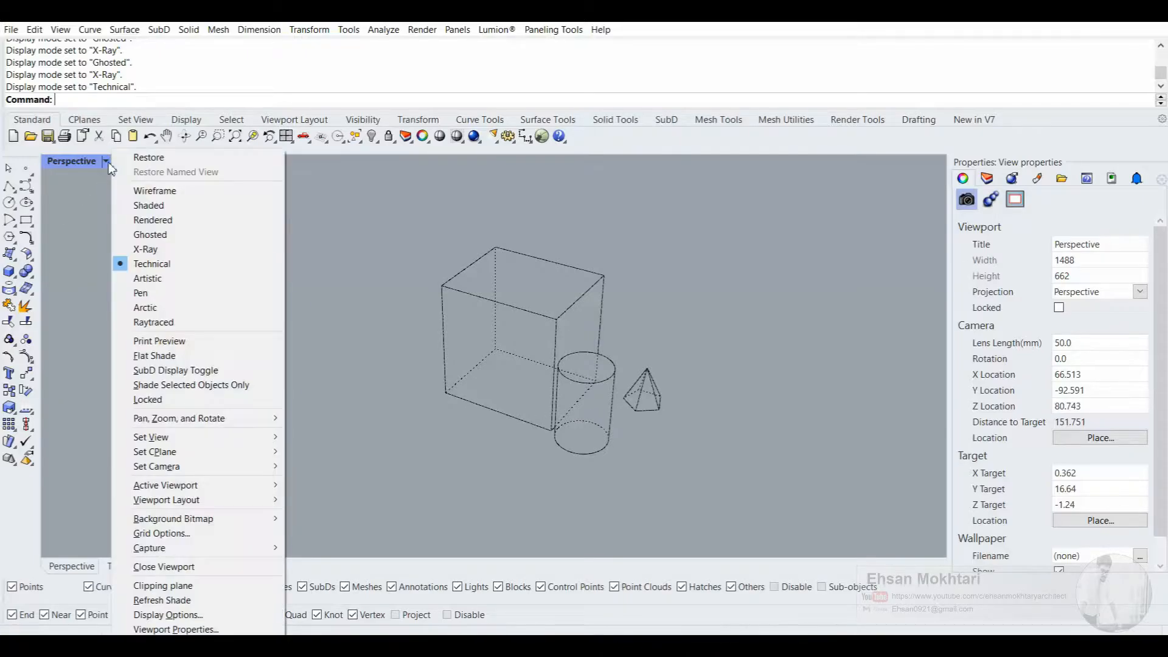
left_click(177, 285)
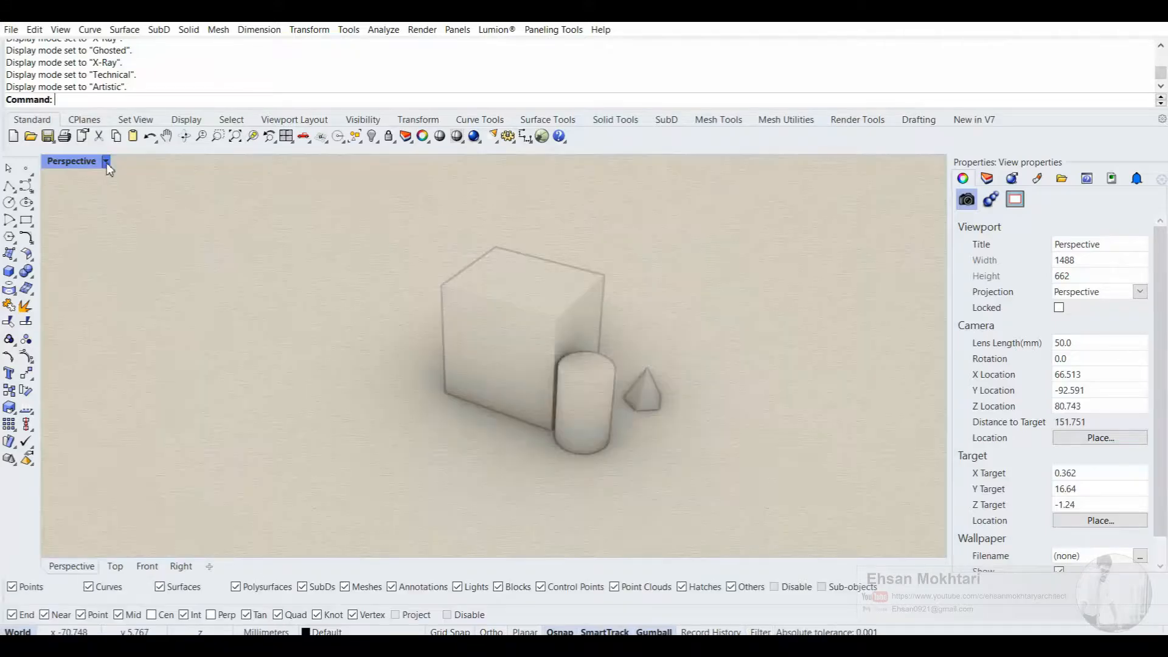
Switch the Perspective viewport to Wireframe display, followed by Shaded display
left_click(106, 161)
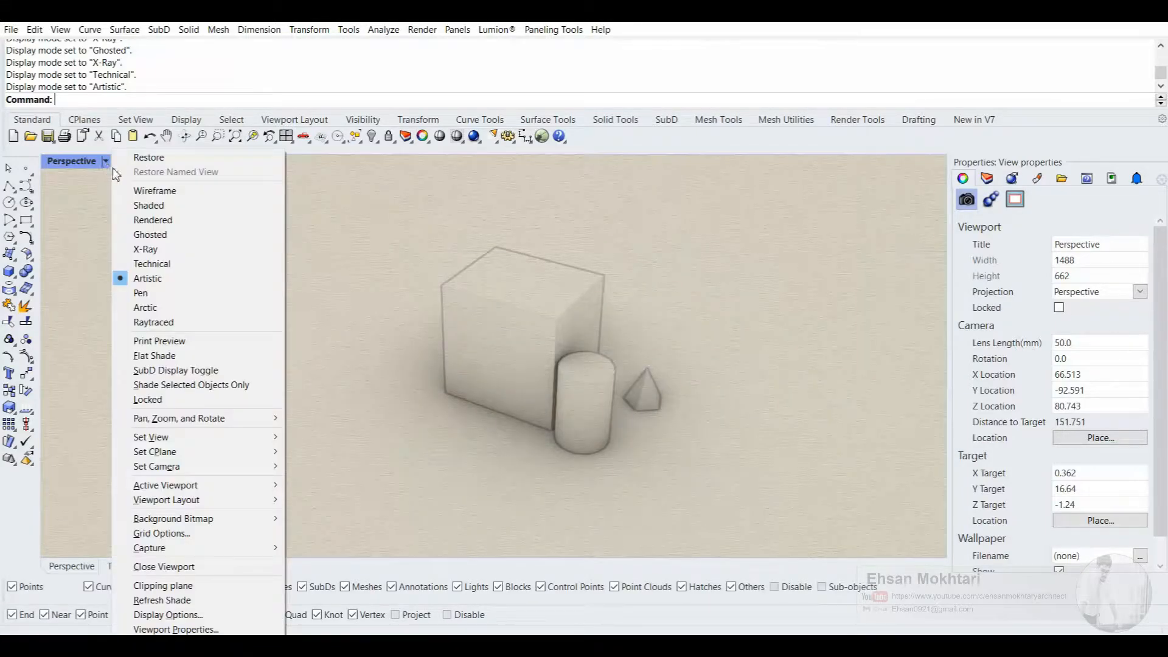
left_click(158, 192)
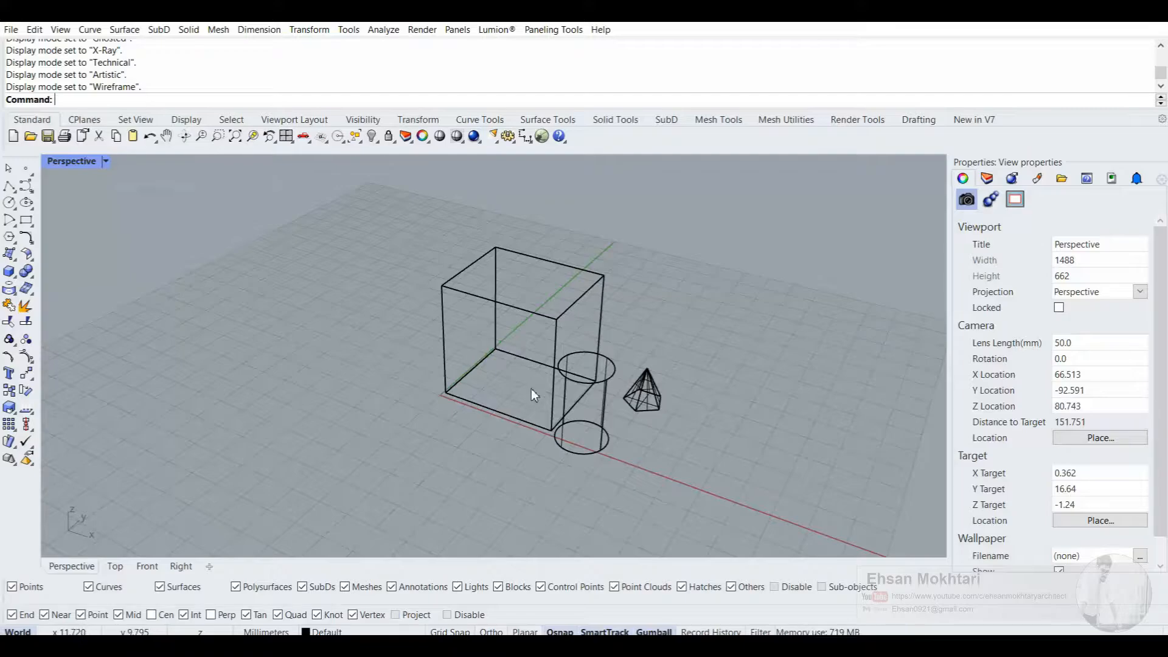
left_click(106, 161)
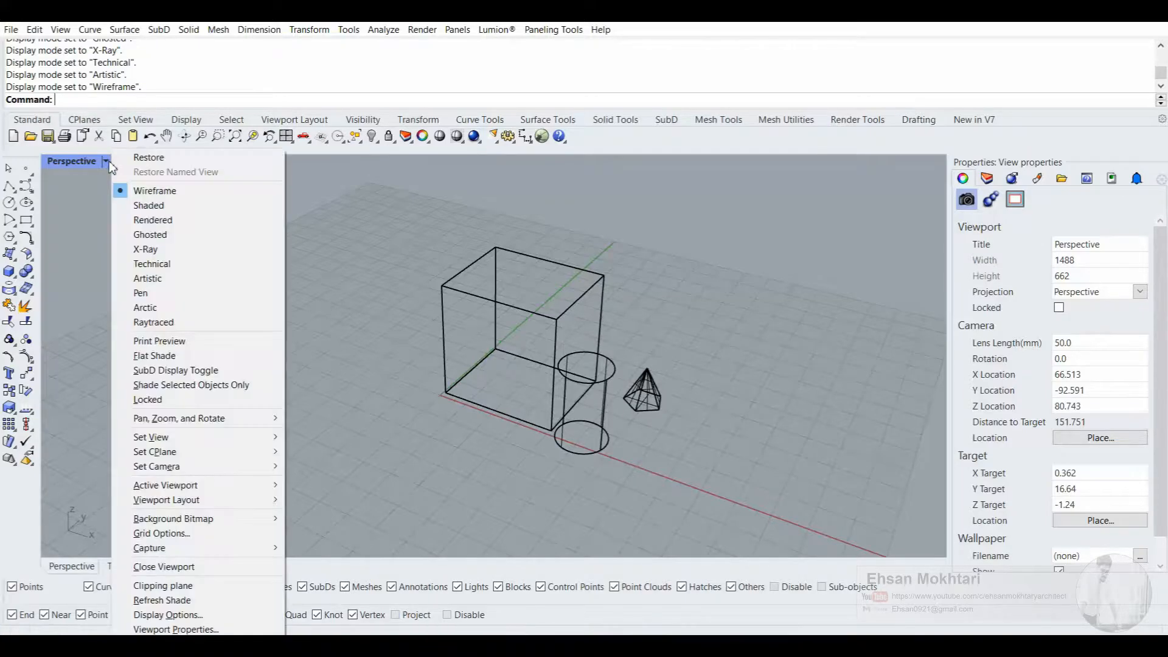
left_click(156, 205)
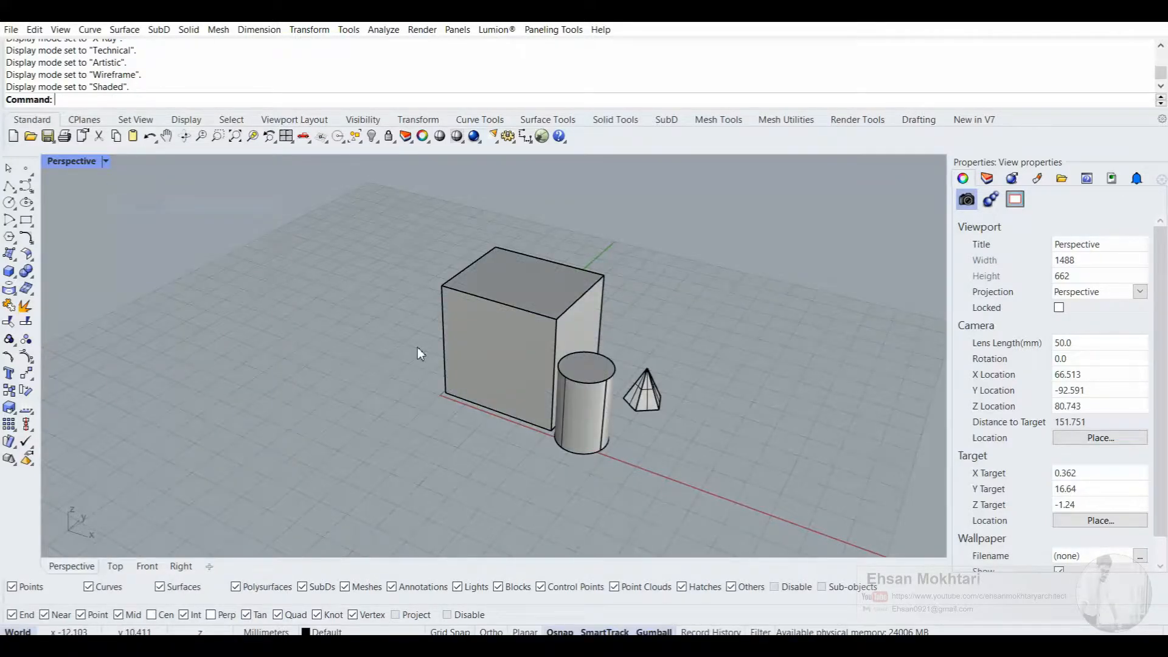
Switch the Perspective viewport to Ghosted for comparison and return it to Shaded
left_click(105, 161)
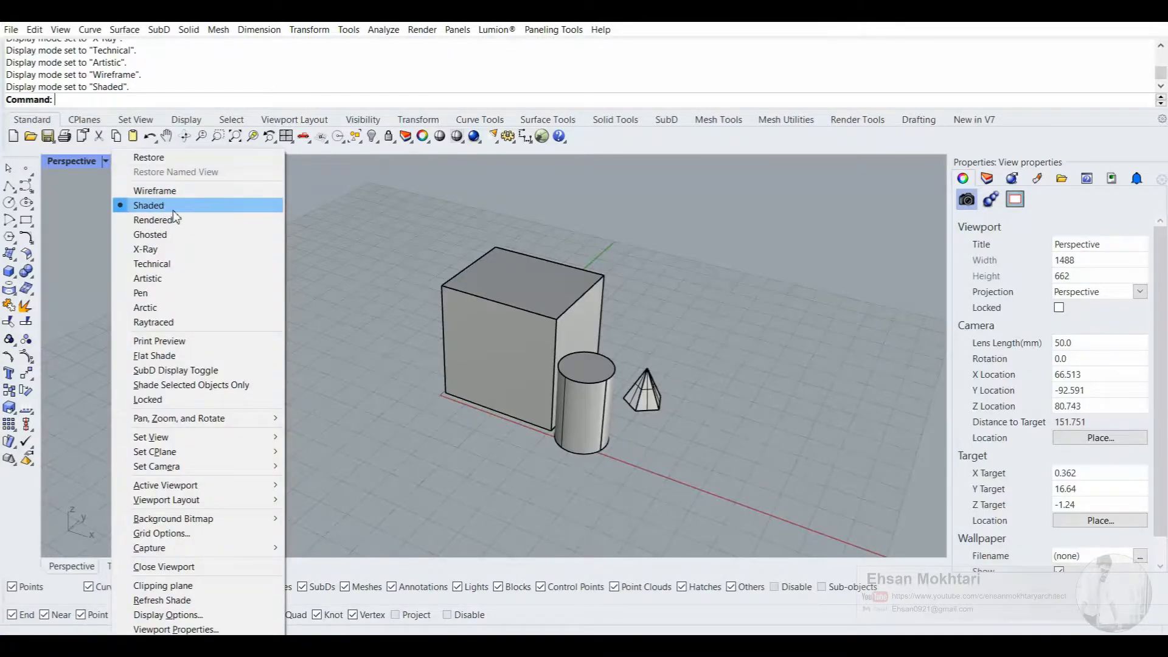
left_click(127, 234)
left_click(106, 161)
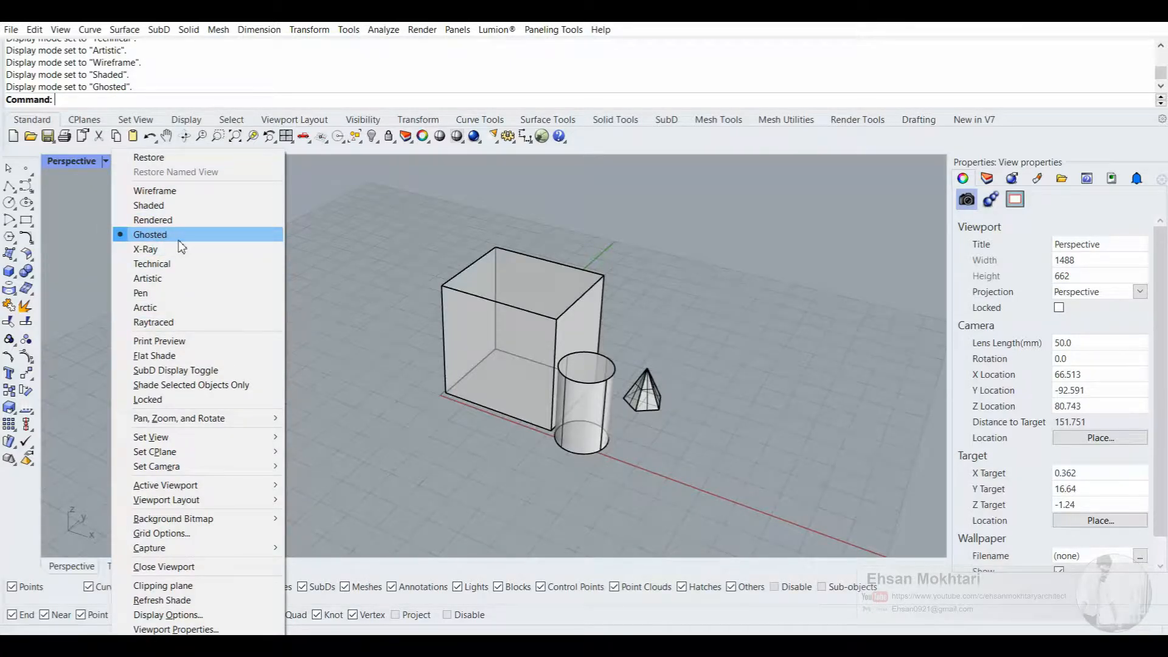
left_click(167, 205)
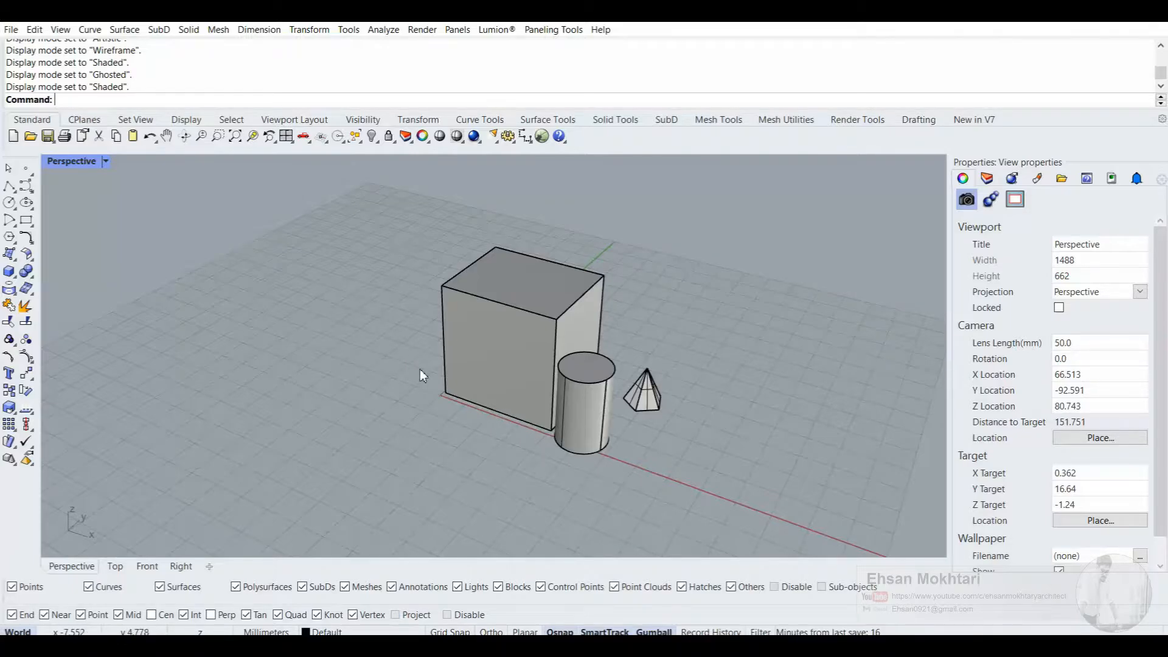
Examine the shaded box, cylinder and pyramid from all sides, up close, from afar and from above
right_click_drag(441, 378, 207, 400)
right_click_drag(481, 346, 549, 319)
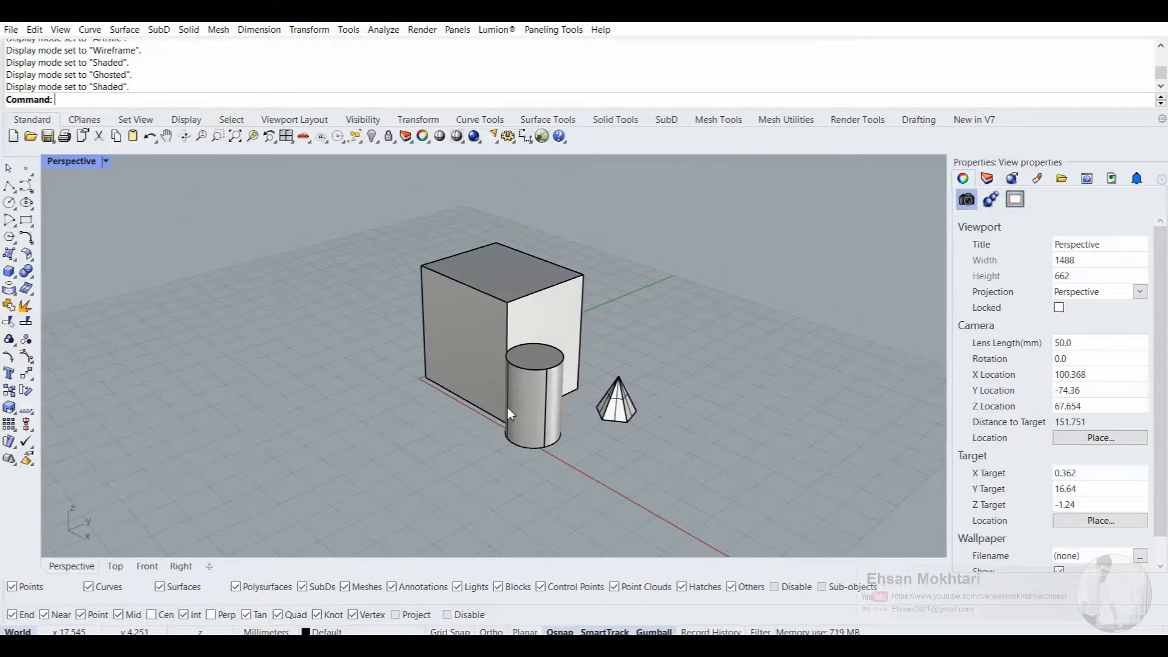
scroll(507, 408, "up", 8)
scroll(574, 352, "down", 8)
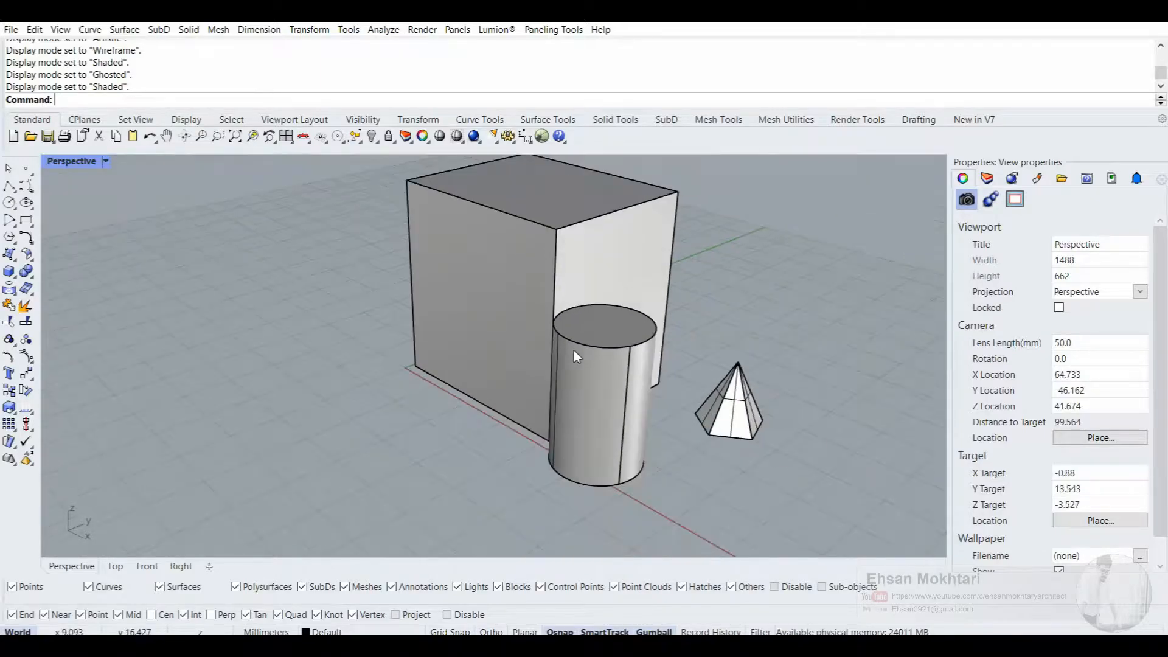
scroll(574, 351, "down", 2)
scroll(574, 351, "up", 2)
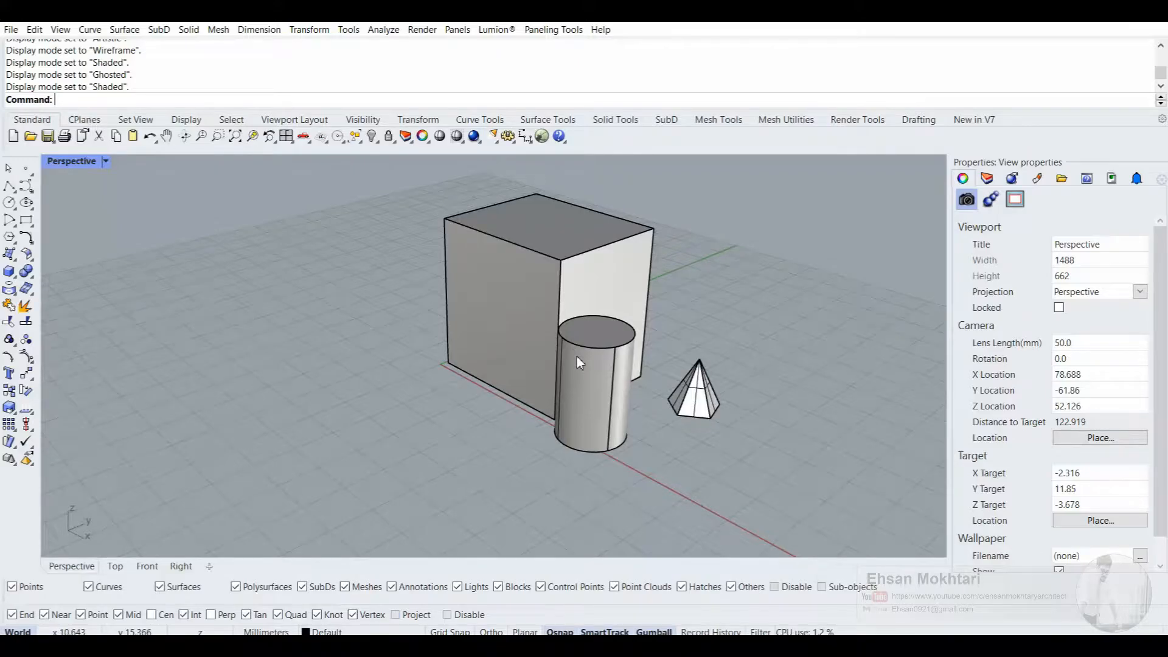
right_click_drag(575, 410, 594, 313, "shift")
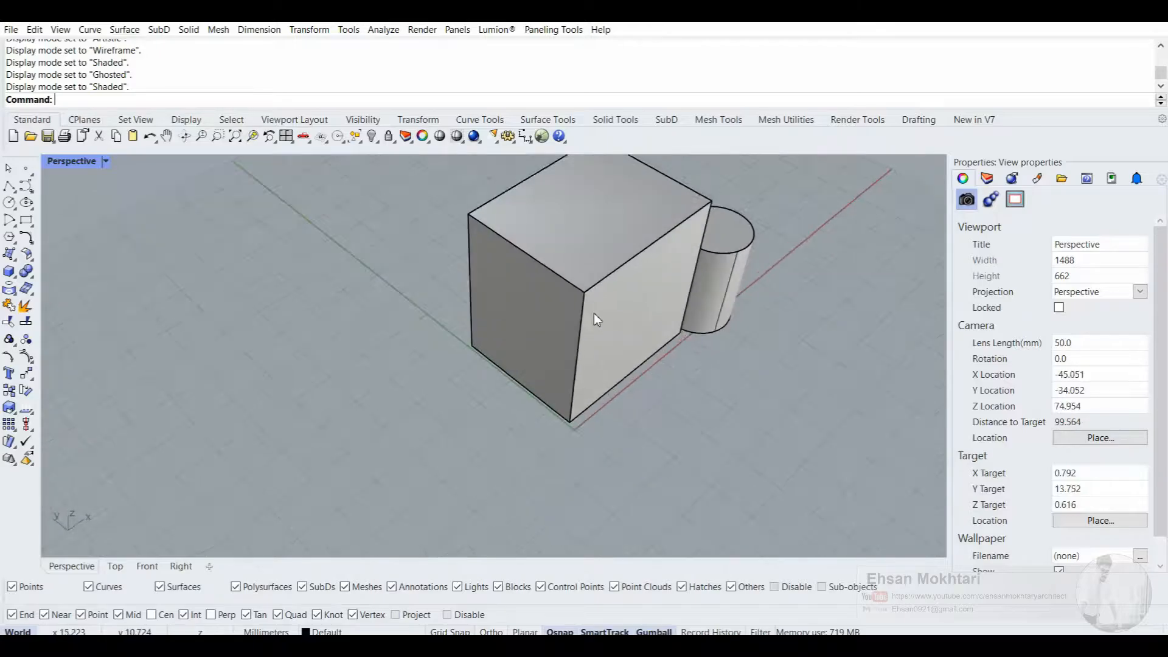
scroll(594, 314, "up", 8)
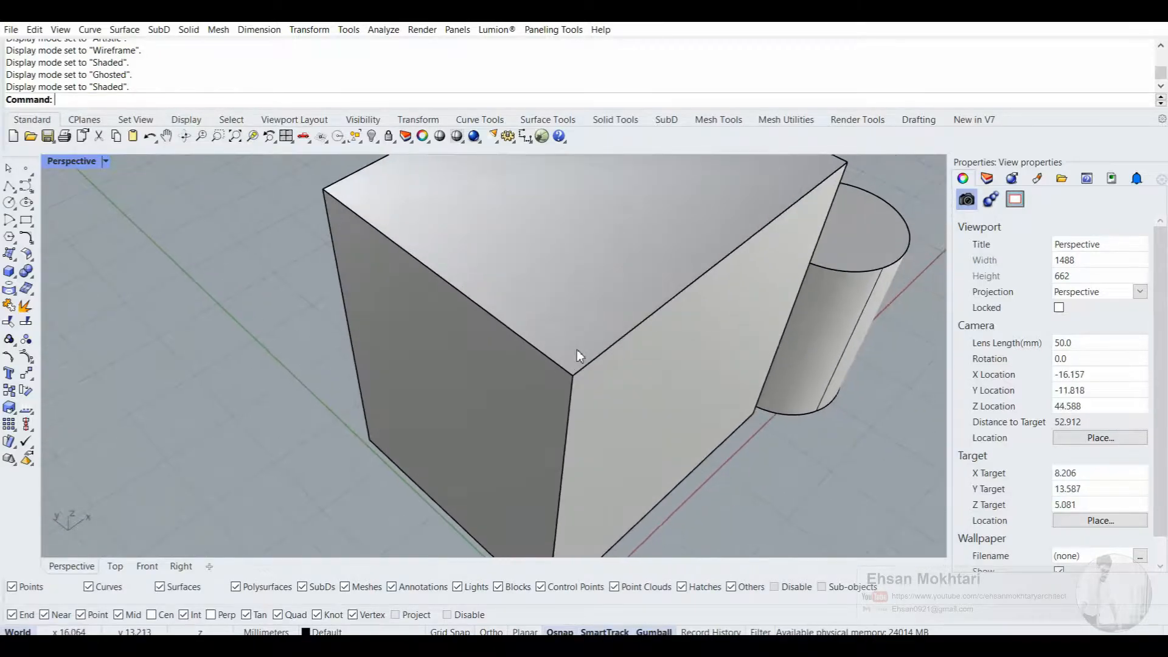
scroll(577, 349, "down", 10)
right_click_drag(583, 360, 657, 481)
scroll(521, 404, "up", 2)
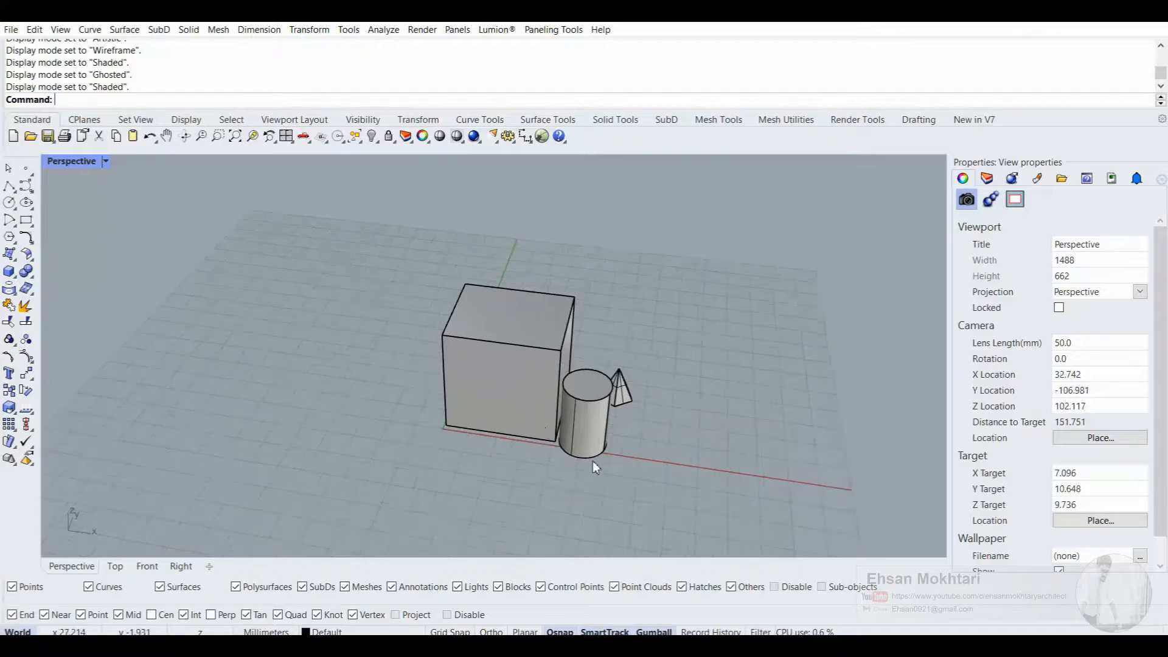
scroll(591, 457, "up", 2)
right_click_drag(586, 463, 551, 495)
right_click_drag(551, 495, 550, 526)
right_click_drag(581, 454, 591, 478)
Restore the four-viewport layout and maximize the Top viewport with all three solids in view
double_click(65, 161)
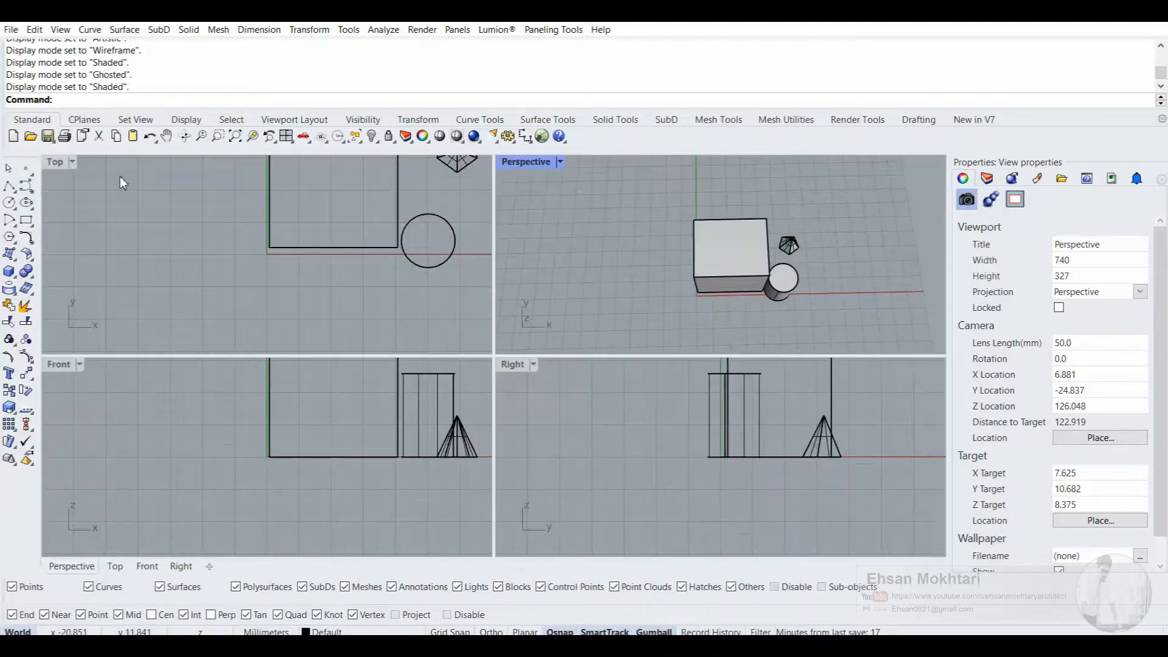
double_click(64, 162)
scroll(452, 299, "down", 6)
right_click_drag(494, 271, 448, 311)
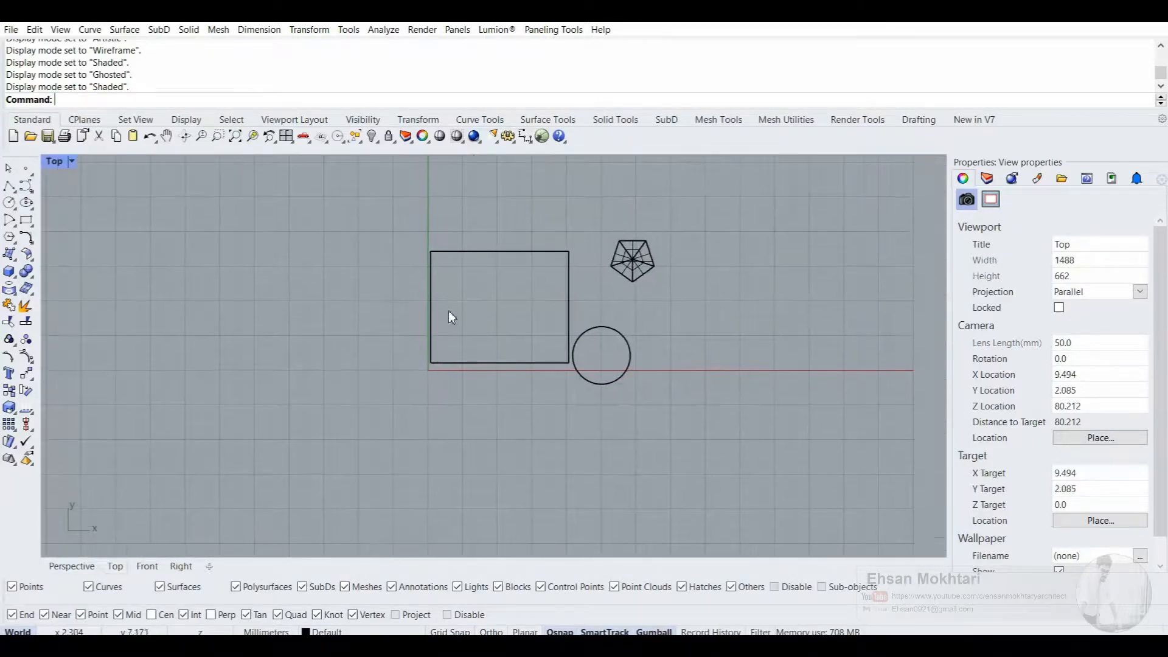
right_click_drag(451, 263, 428, 272)
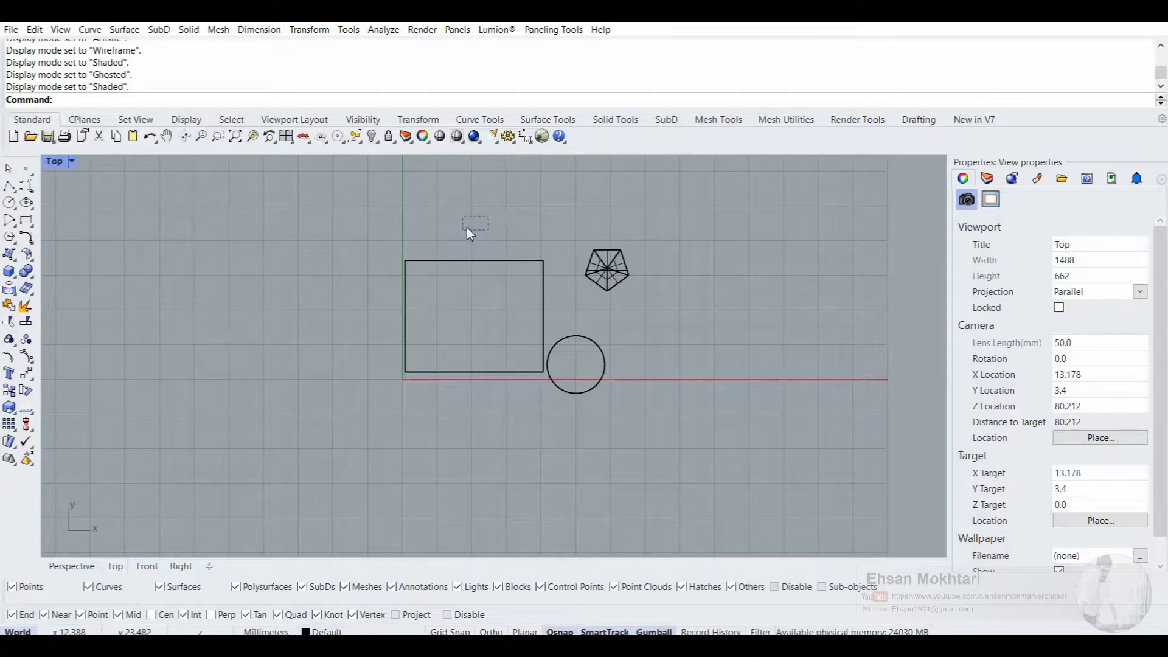
Select the box, cylinder and pyramid one at a time in the Top viewport and clear the selection
left_click_drag(410, 261, 409, 262)
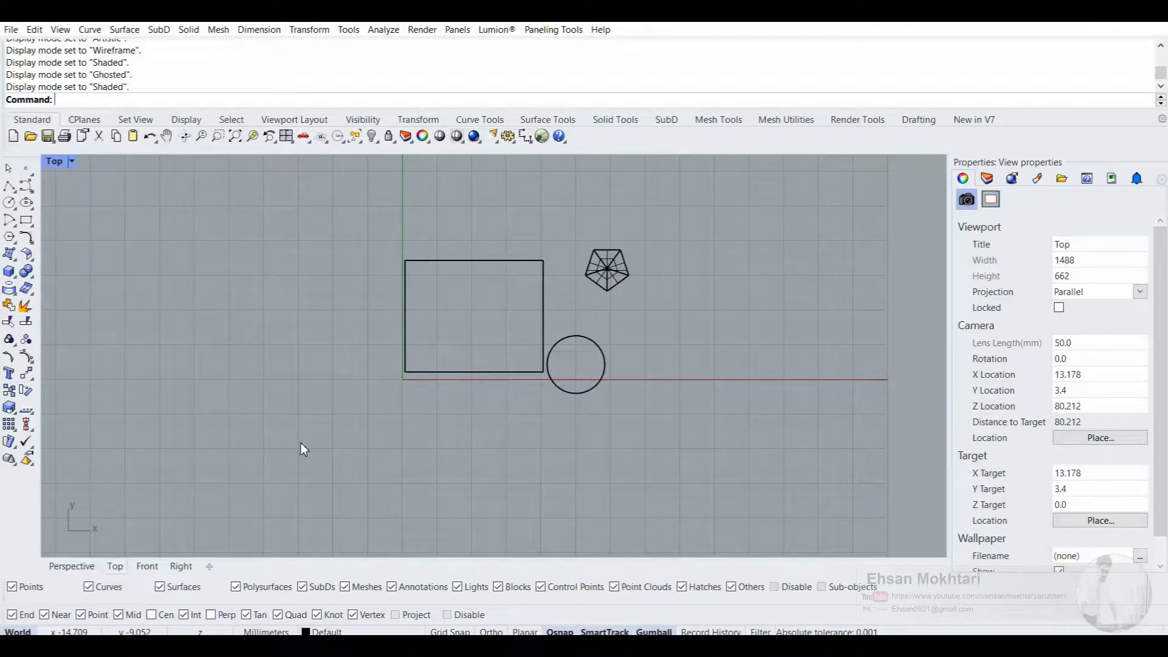
left_click(424, 371)
key("Escape")
left_click(589, 370)
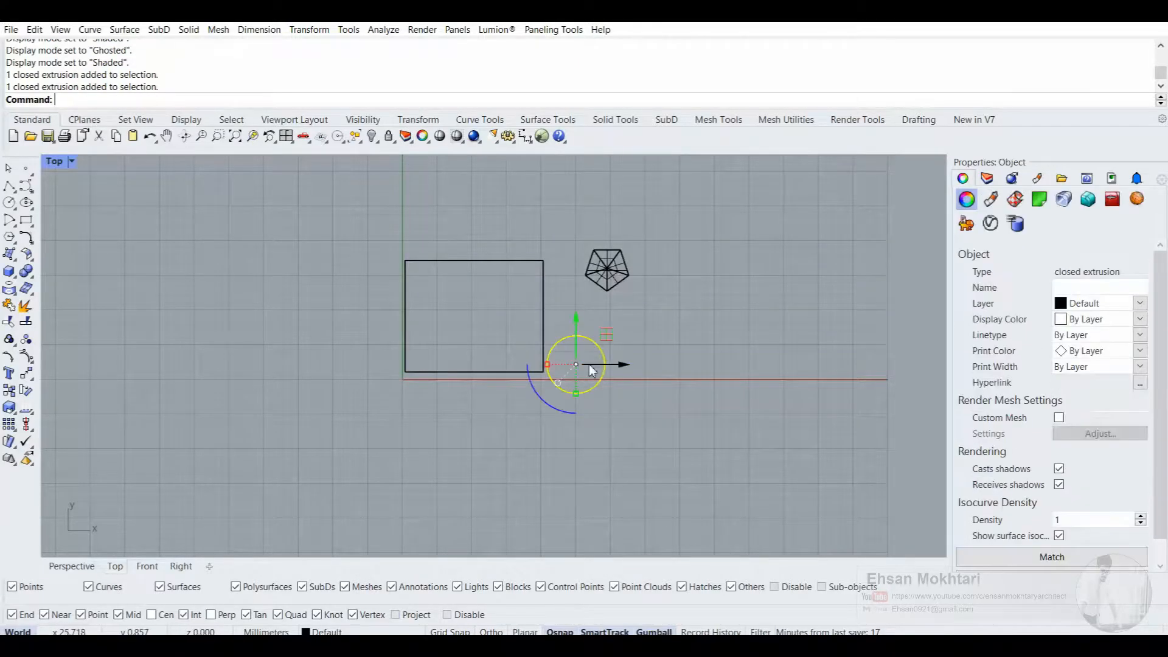
left_click(616, 283)
left_click(544, 311)
key("Escape")
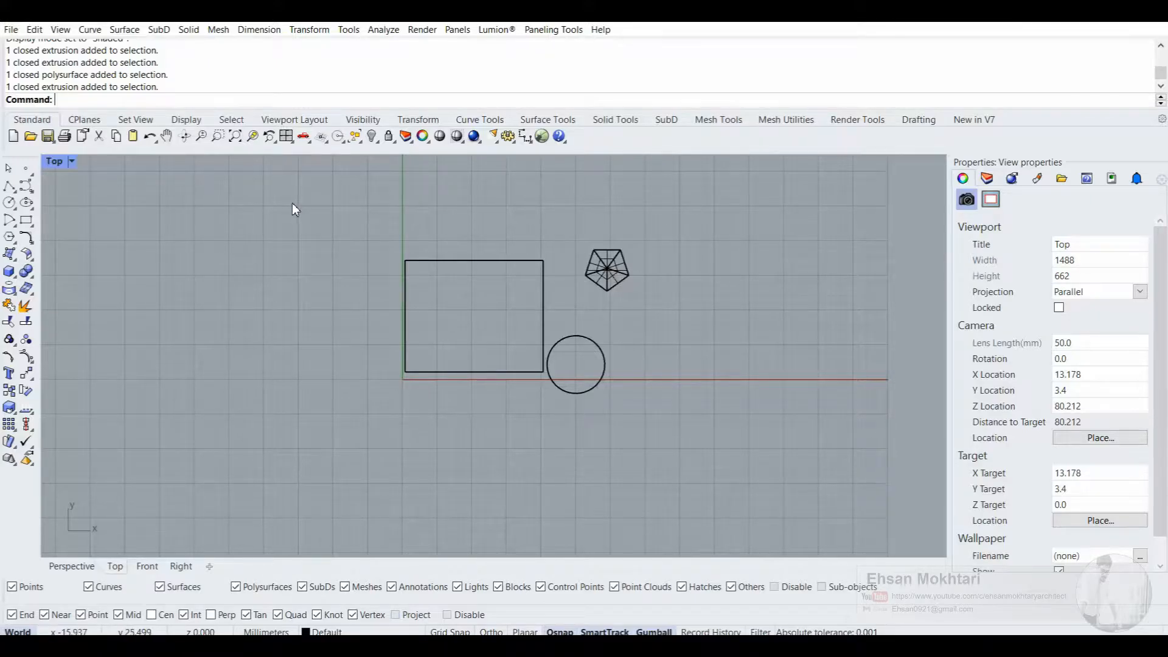
Select the box alone with a selection rectangle, and the box and cylinder together with another, clearing the selection after each
left_click_drag(294, 203, 570, 427)
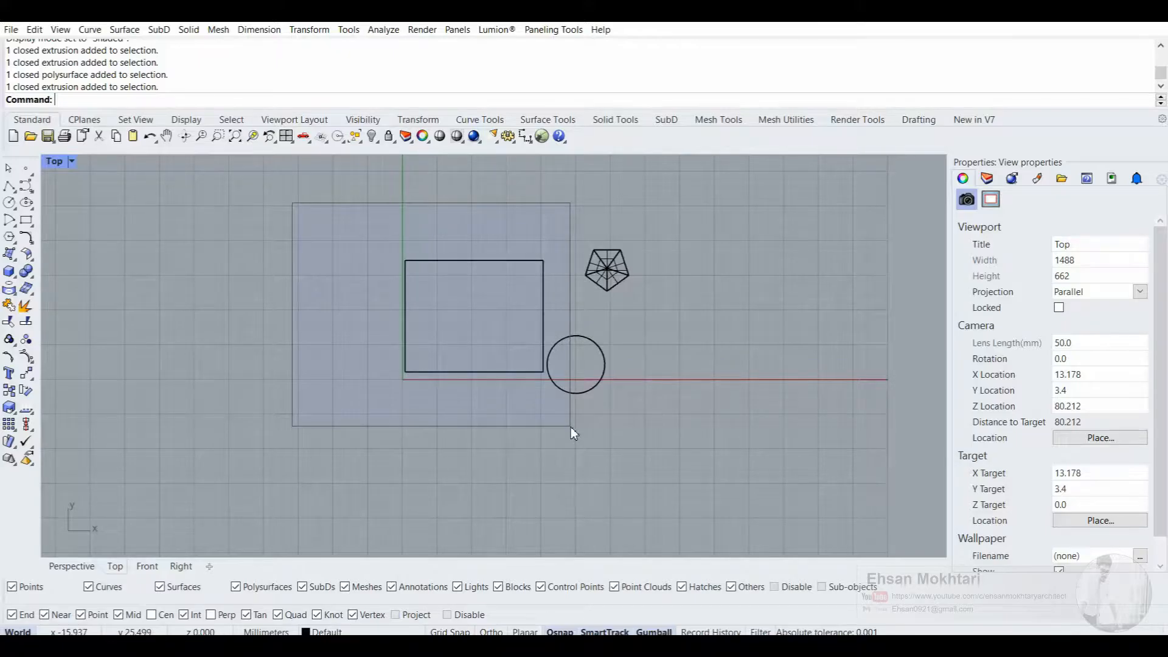
left_click_drag(570, 427, 570, 427)
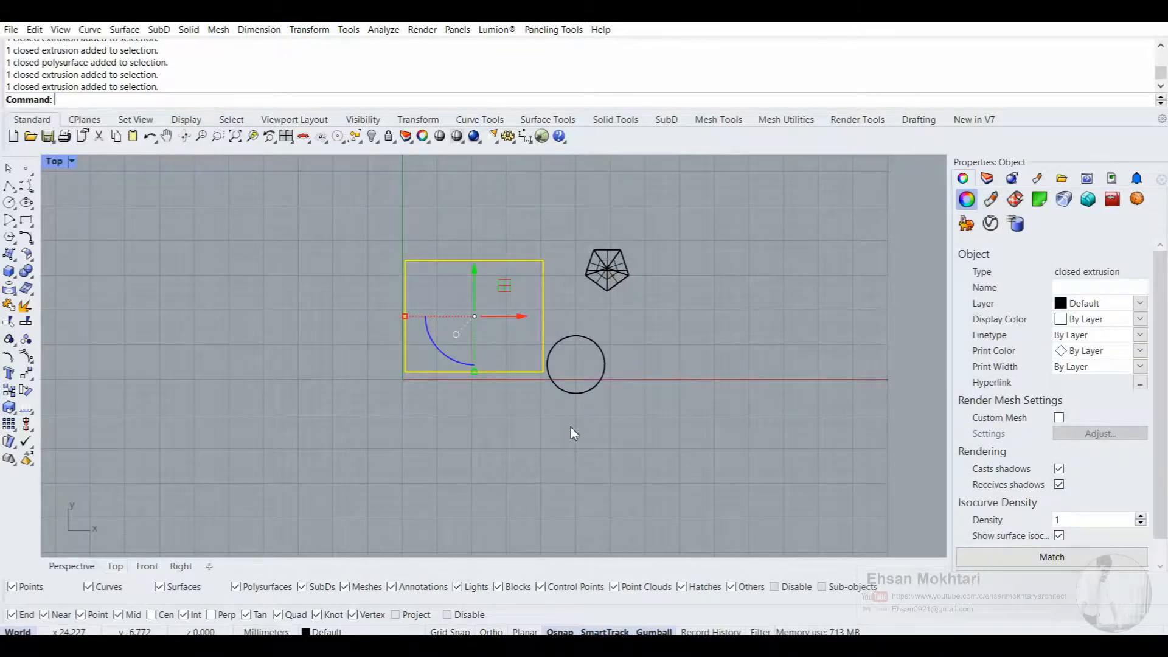
left_click(508, 430)
left_click_drag(403, 272, 612, 433)
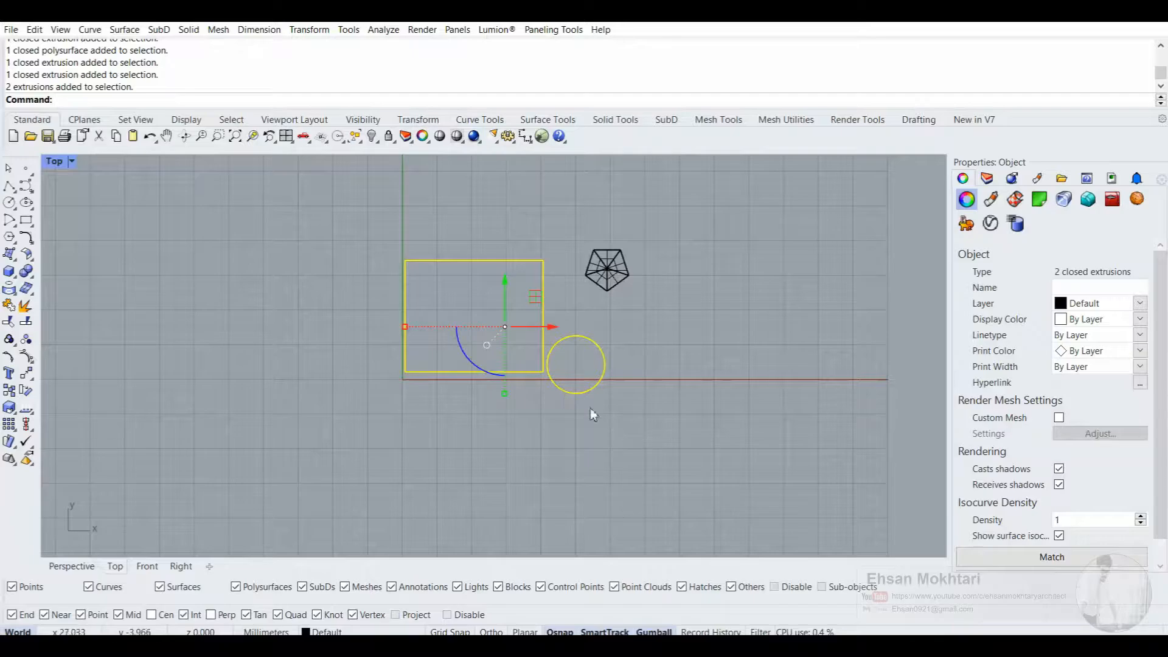
left_click(553, 417)
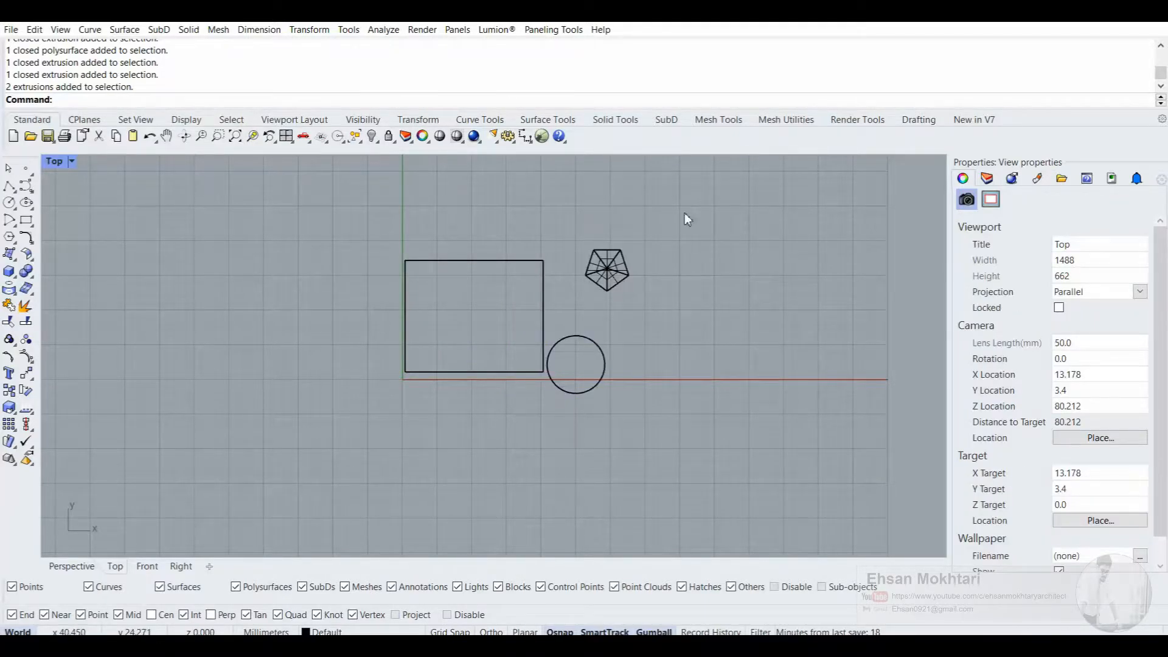
Select the cylinder and pyramid together with crossing rectangles, and the pyramid alone with another, clearing the selection after each
left_click_drag(761, 220, 713, 291)
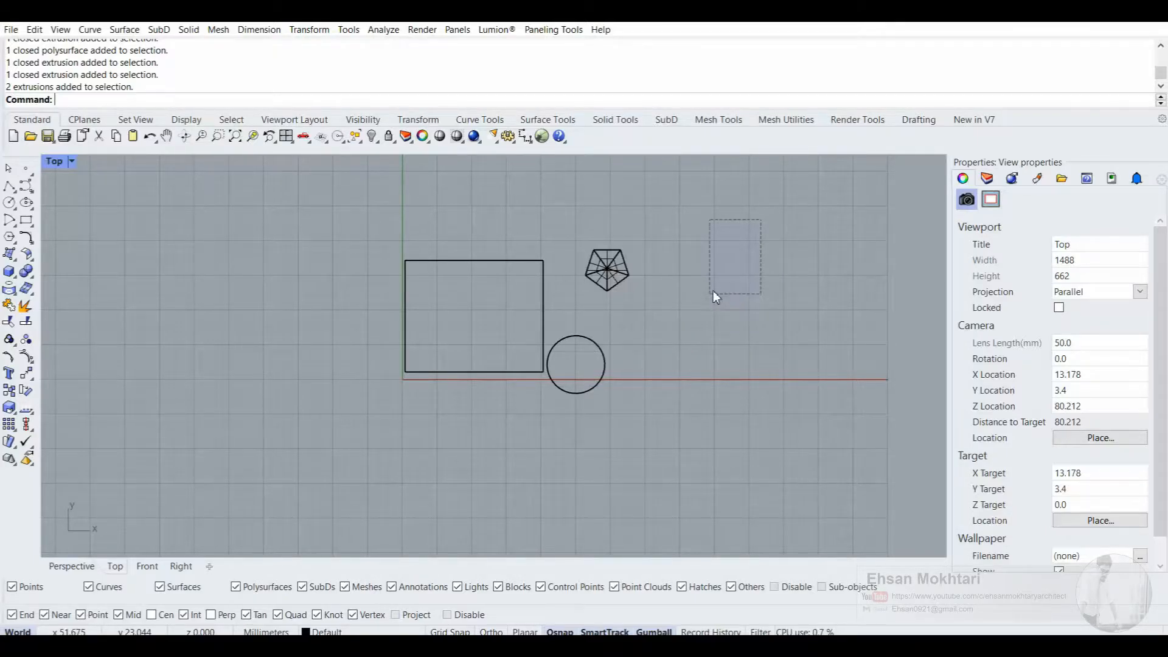
left_click_drag(692, 175, 563, 436)
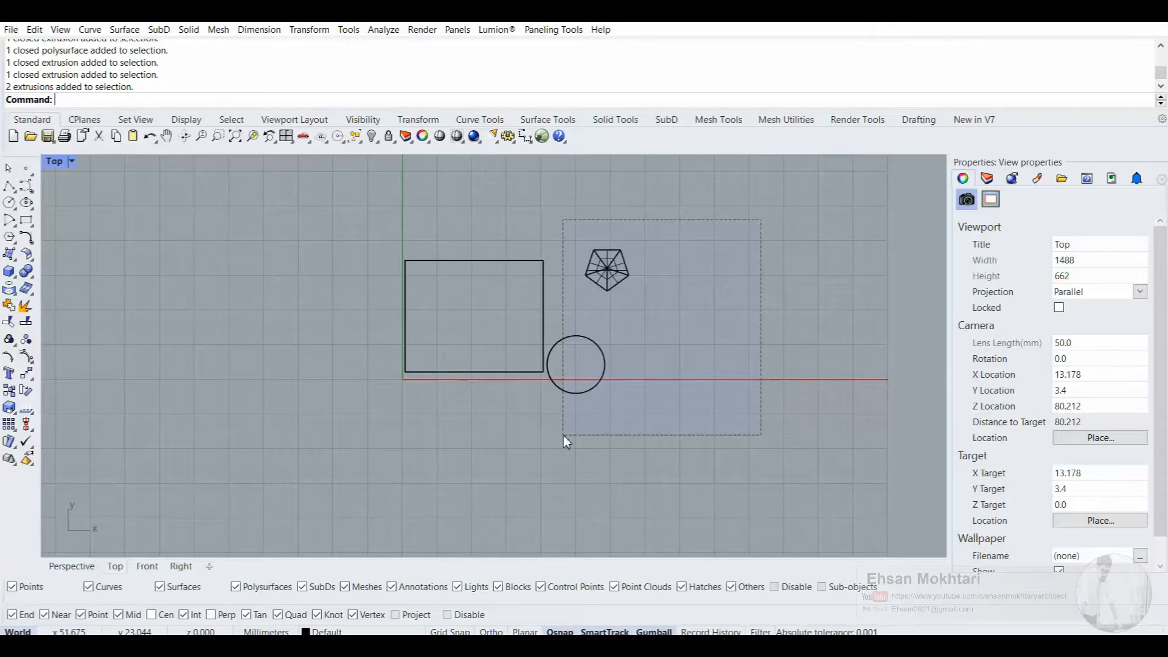
left_click_drag(563, 435, 563, 436)
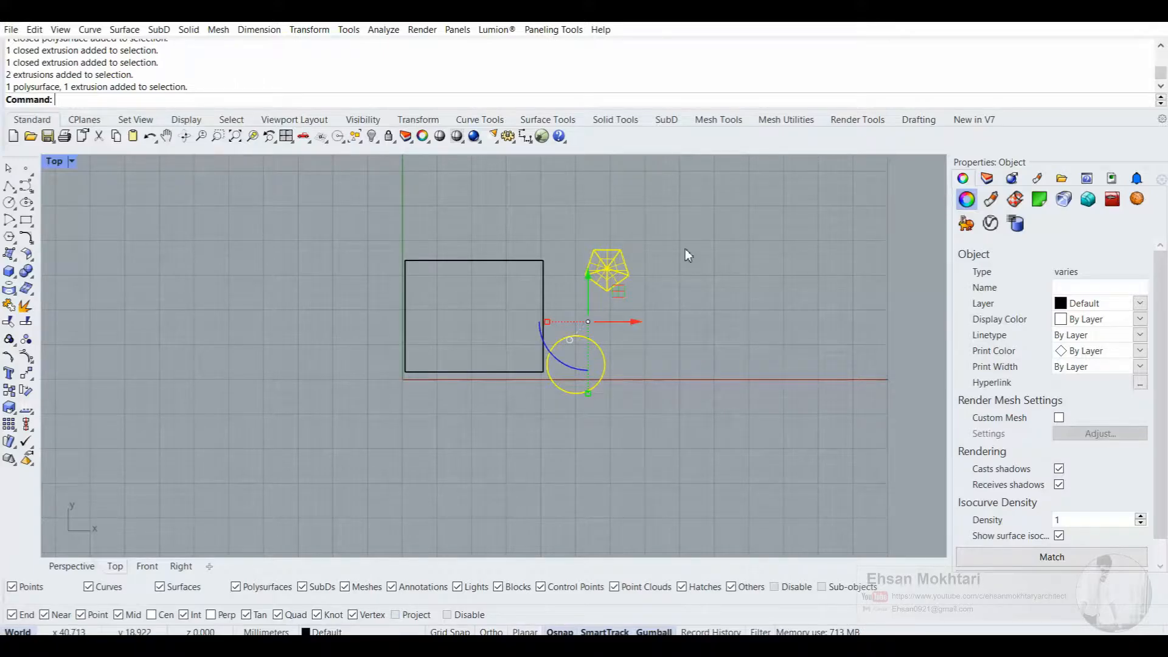
left_click(685, 249)
left_click_drag(691, 278, 675, 229)
left_click(556, 413)
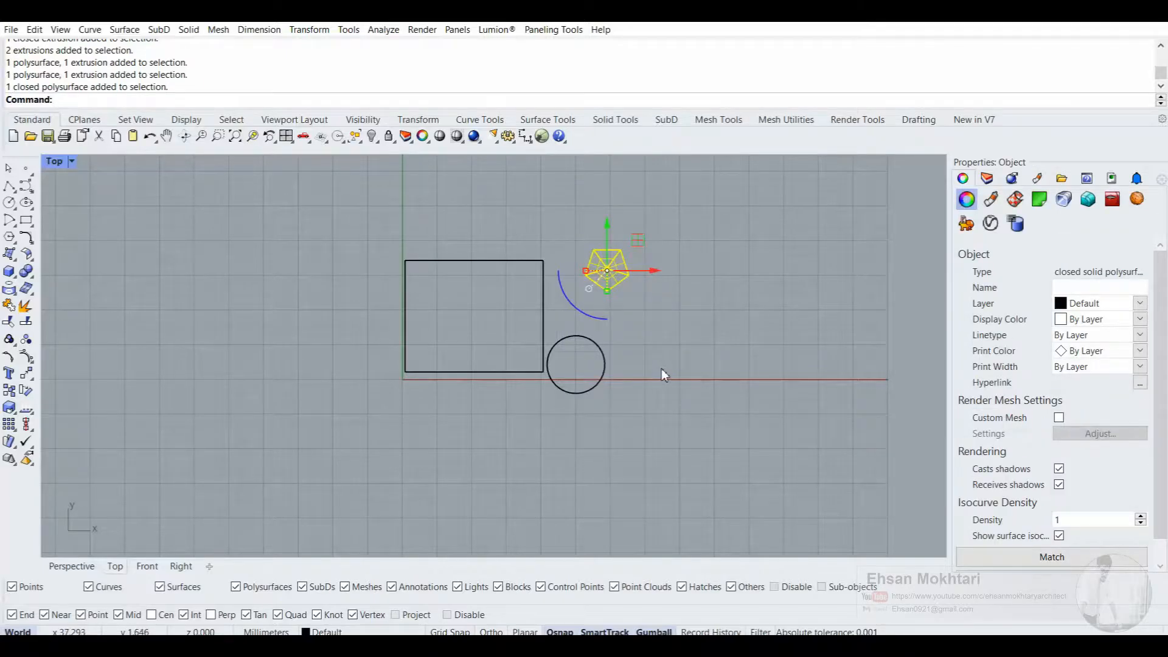
key("Escape")
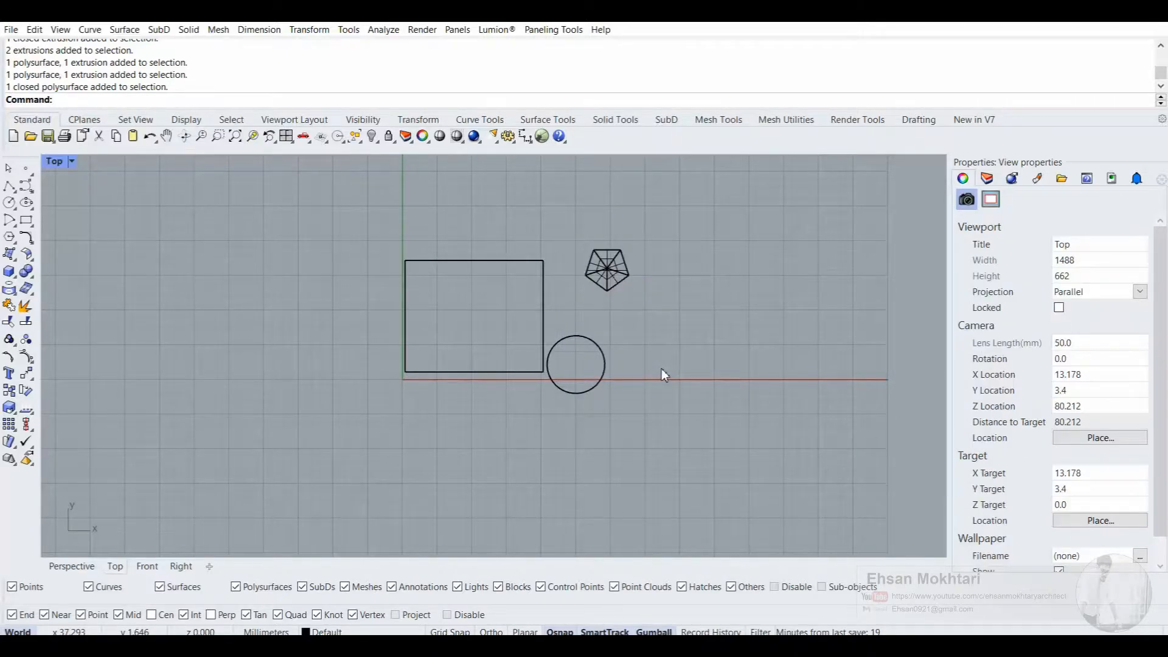
Select the pyramid with a crossing rectangle, add the box and cylinder to the selection, and turn off the Gumball
left_click_drag(679, 235, 578, 328)
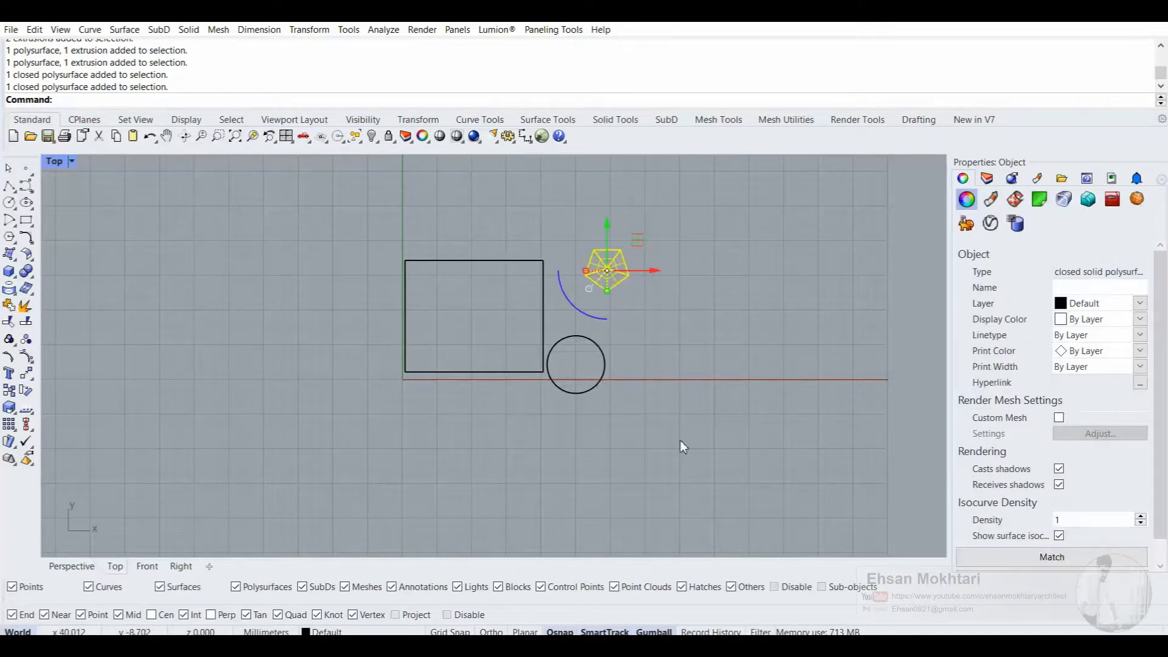
left_click(485, 372, "shift")
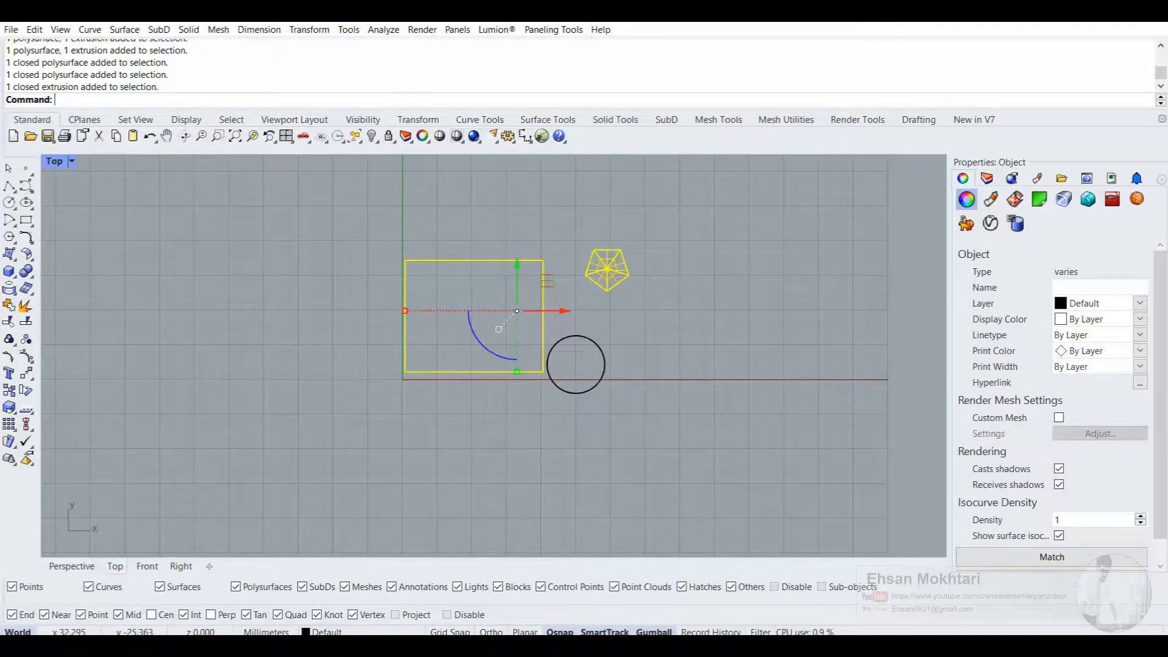
left_click(651, 632)
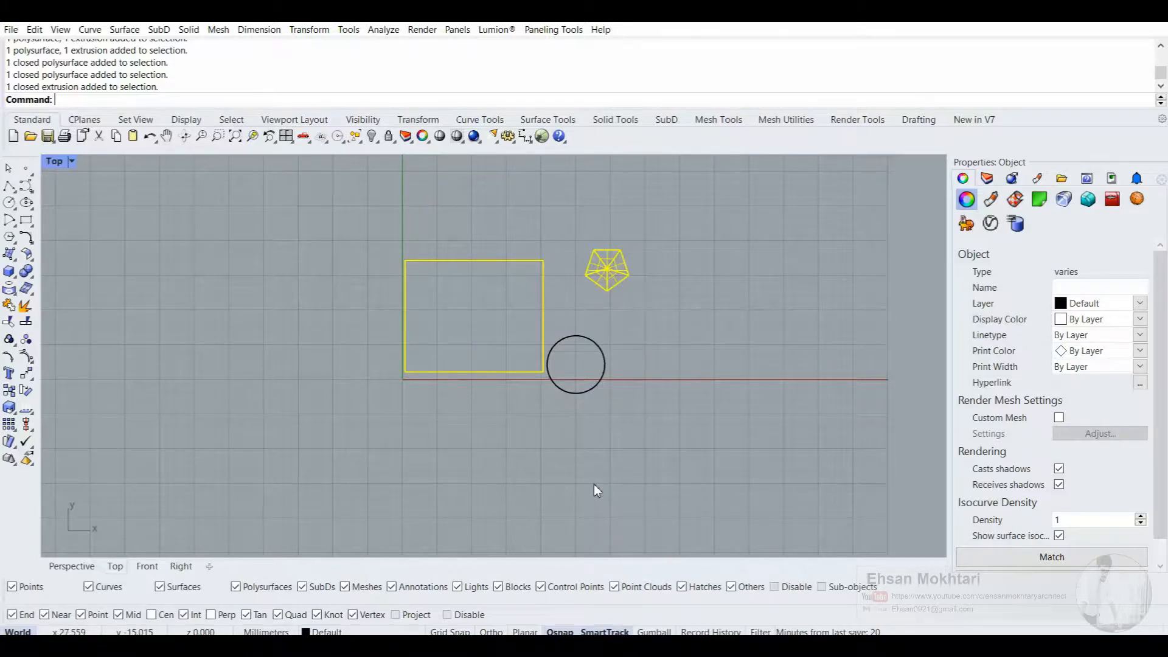
left_click(580, 393, "shift")
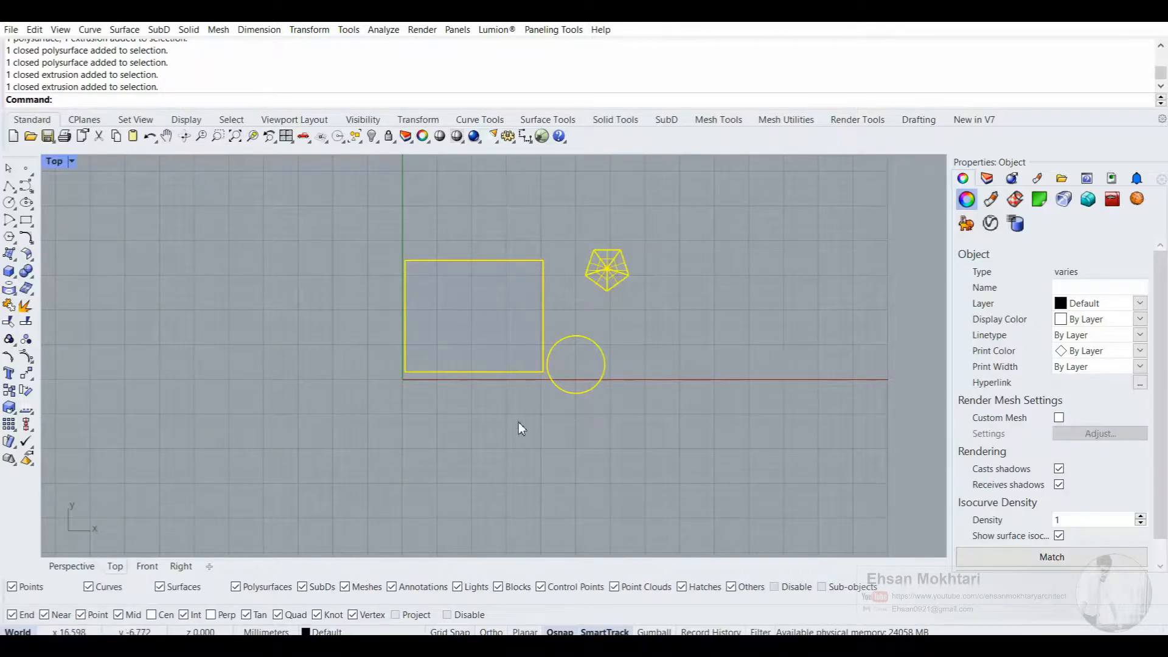
Remove the box and cylinder from the three-solid selection and add the cylinder back to it
left_click(486, 372, "ctrl")
left_click(577, 393, "ctrl")
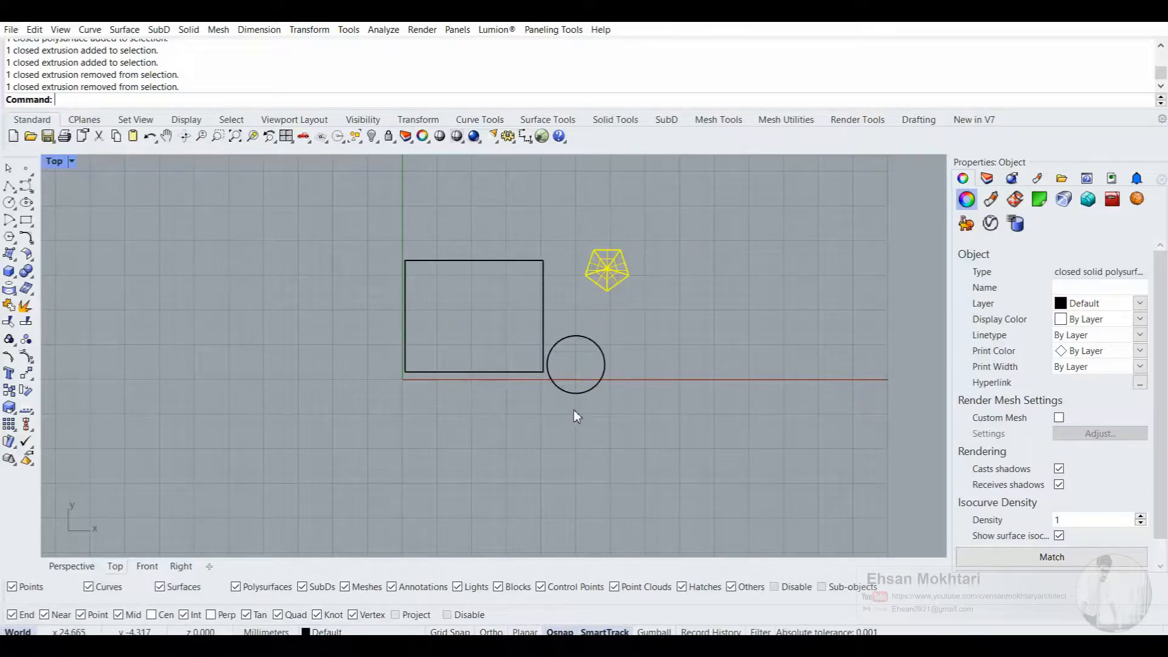
left_click(567, 390, "shift")
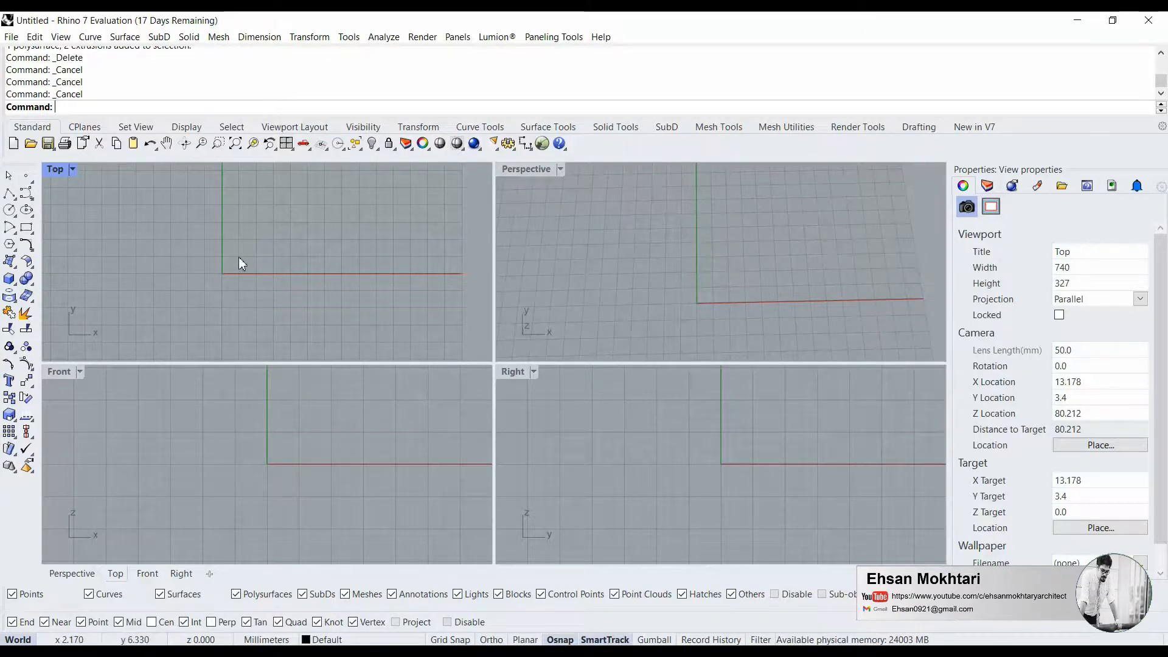
Maximize the Top viewport and pan across the empty grid around the origin
double_click(55, 169)
right_click_drag(492, 332, 380, 412)
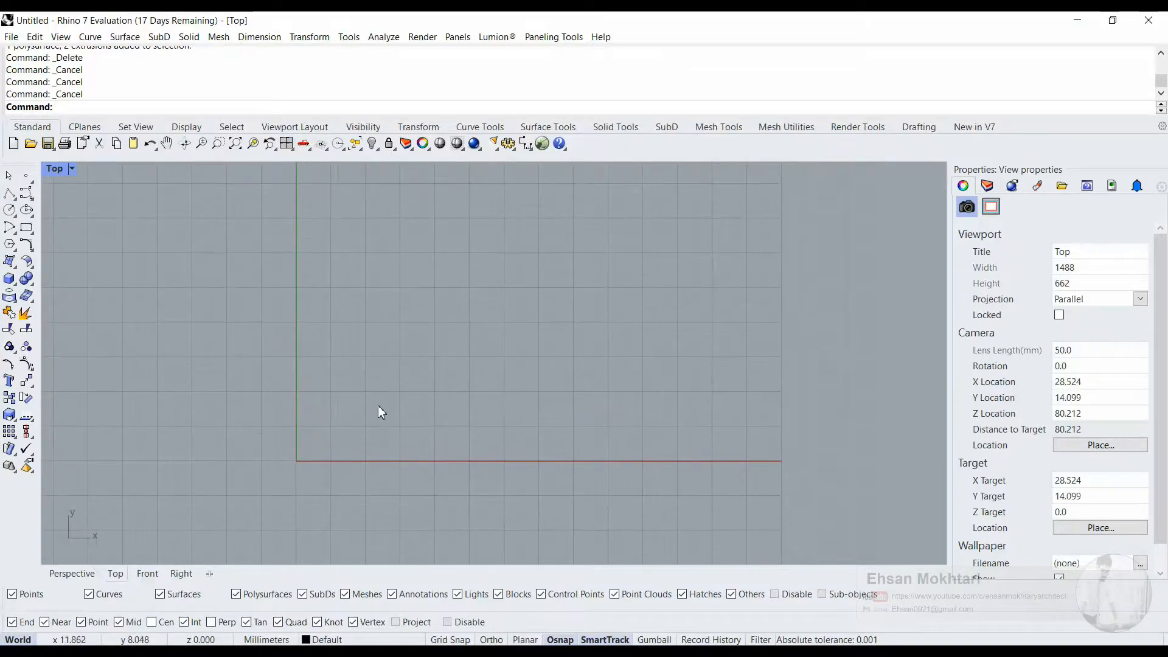
right_click_drag(389, 369, 347, 399)
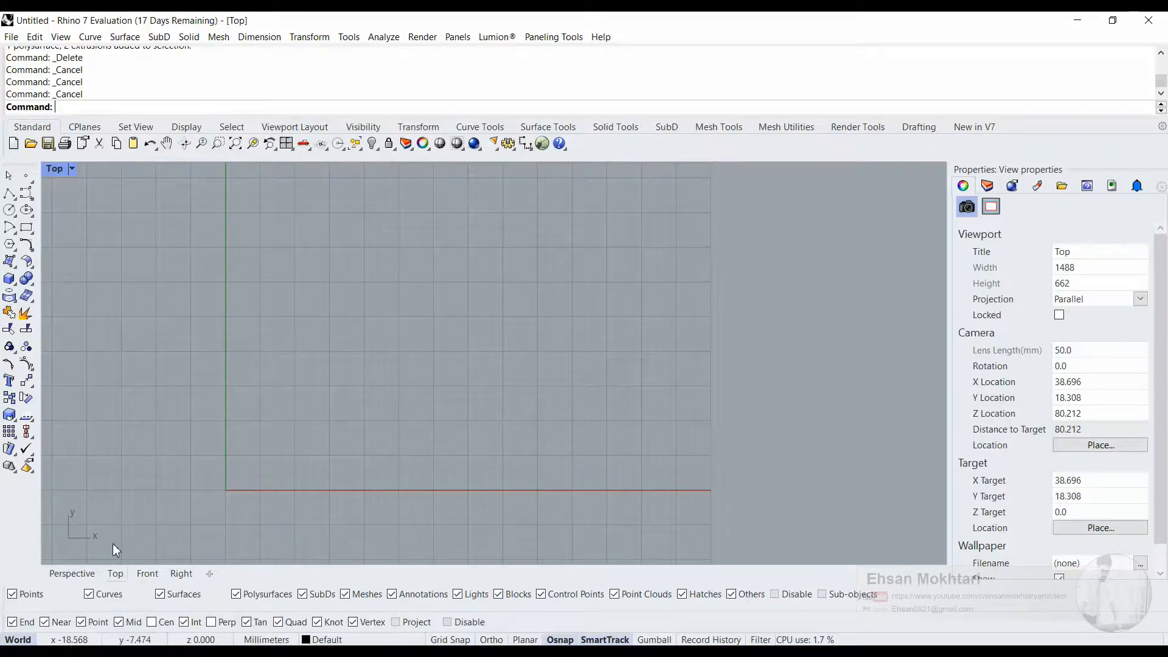
right_click_drag(301, 401, 258, 411)
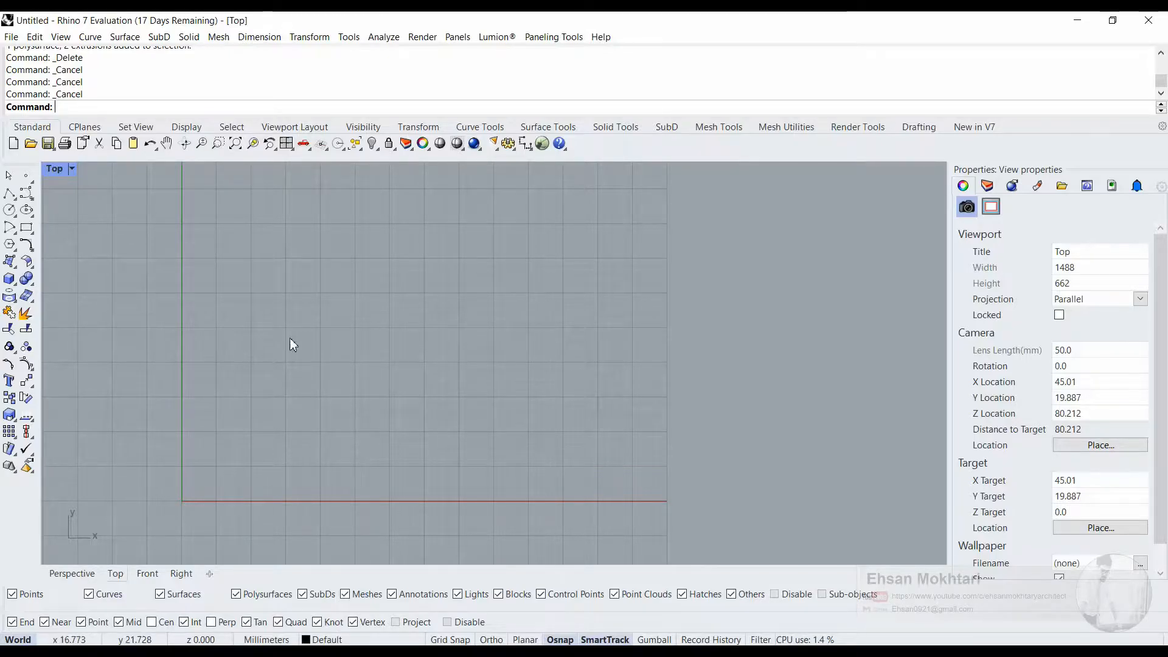
right_click_drag(409, 302, 528, 276)
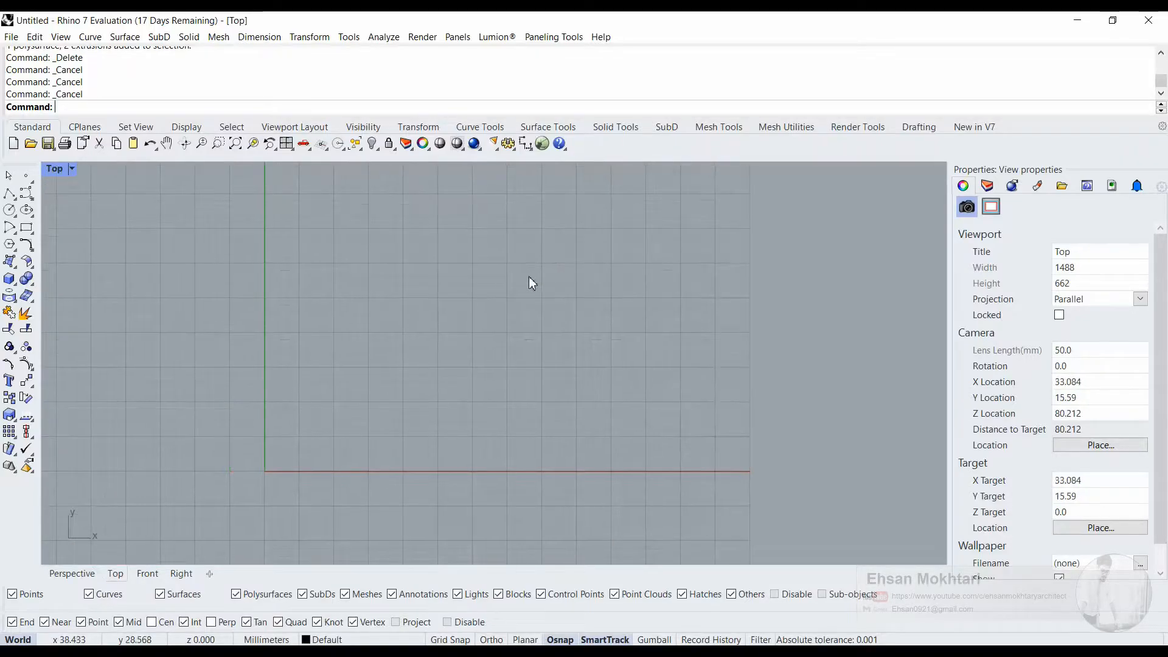
right_click_drag(306, 425, 439, 323)
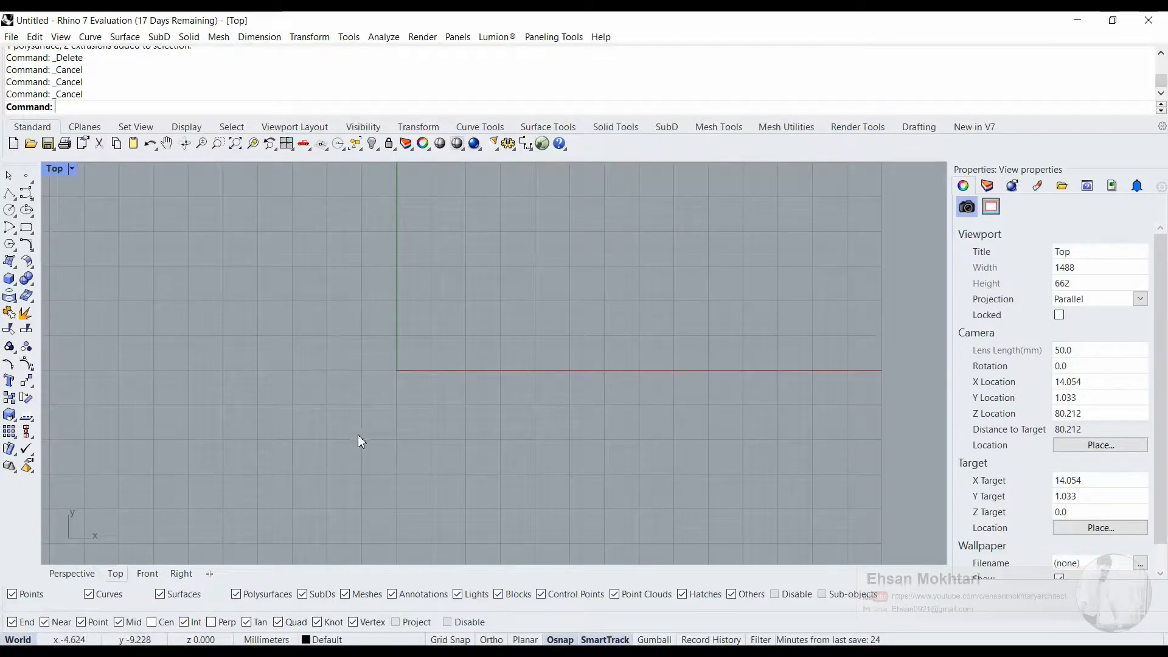
right_click_drag(379, 433, 234, 439)
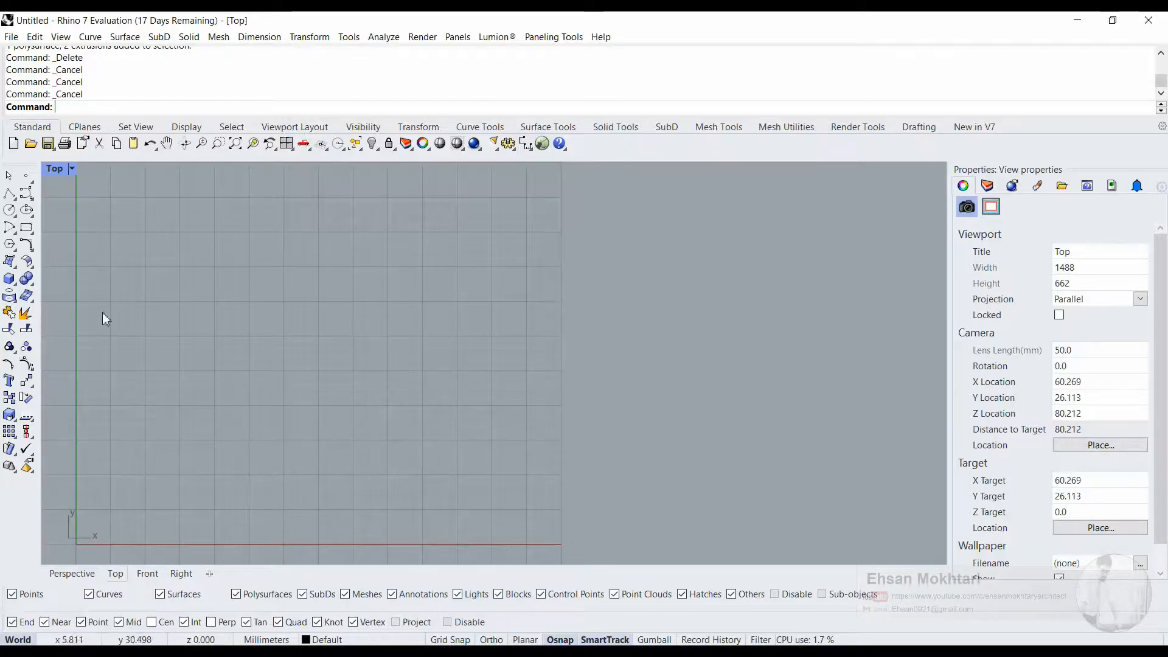
type("Line")
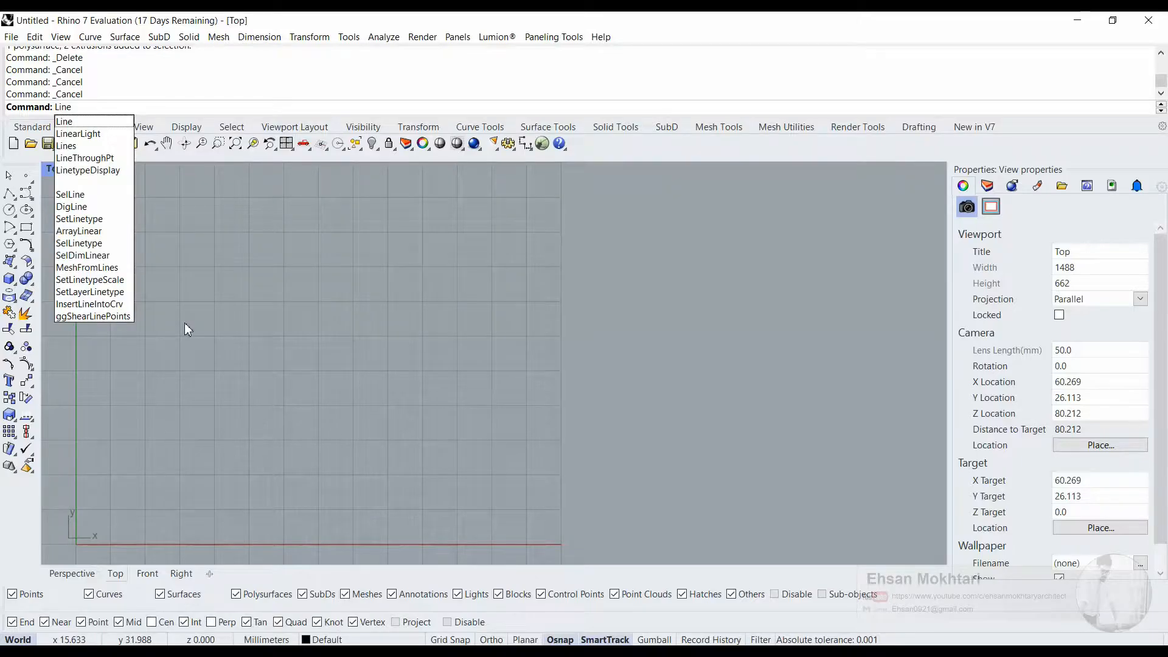
key("Return")
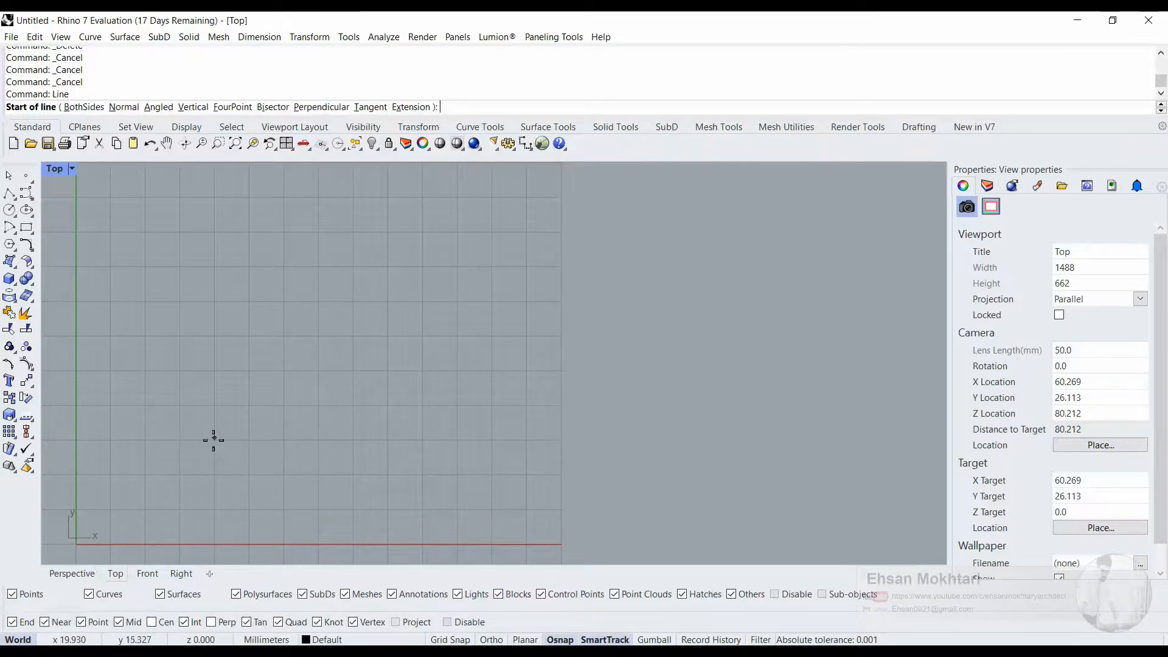
left_click(185, 407)
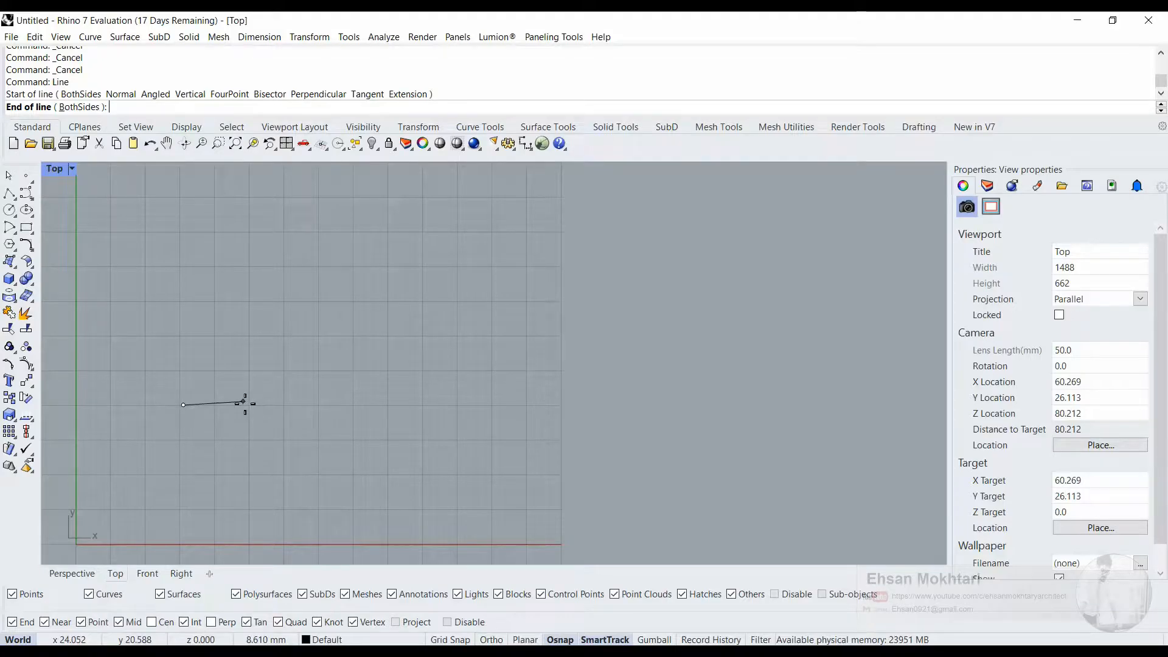
right_click(231, 427)
right_click_drag(231, 427, 246, 390)
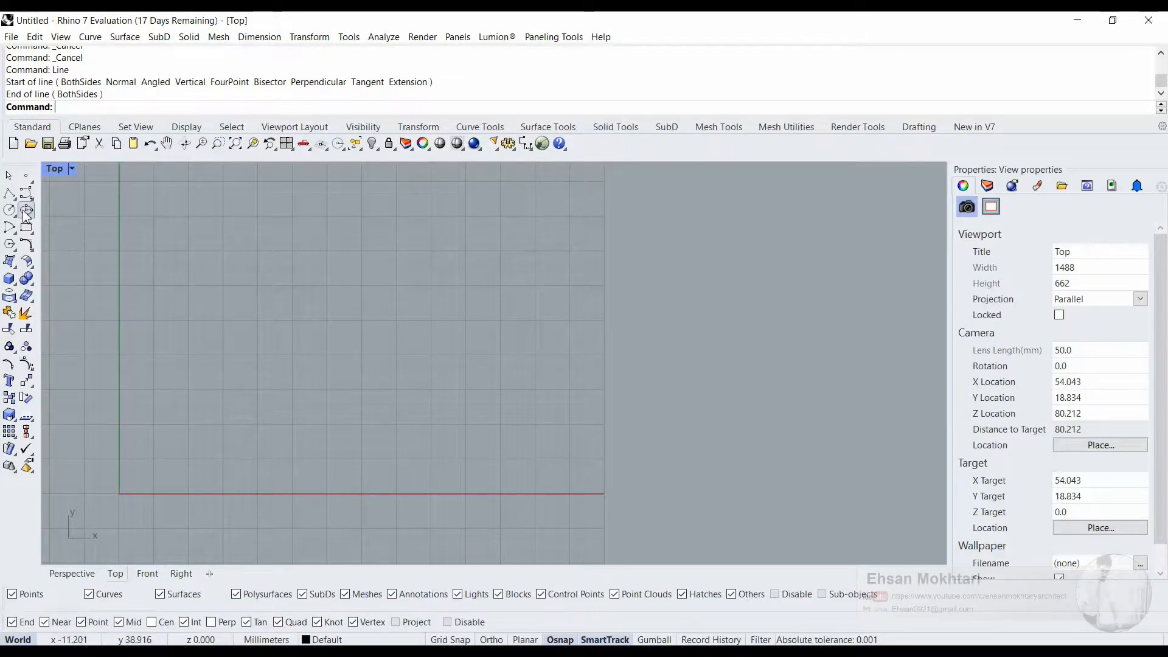
Start a polyline at the origin 0,0 and place its second point at 5,0
left_click(9, 193)
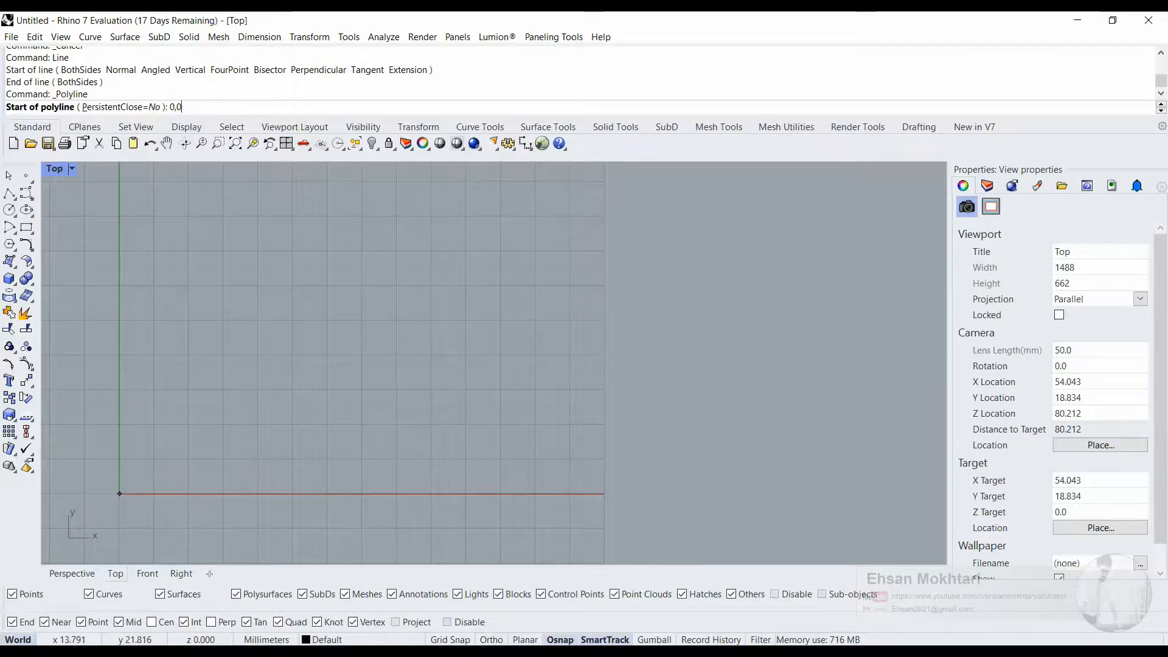
key("Return")
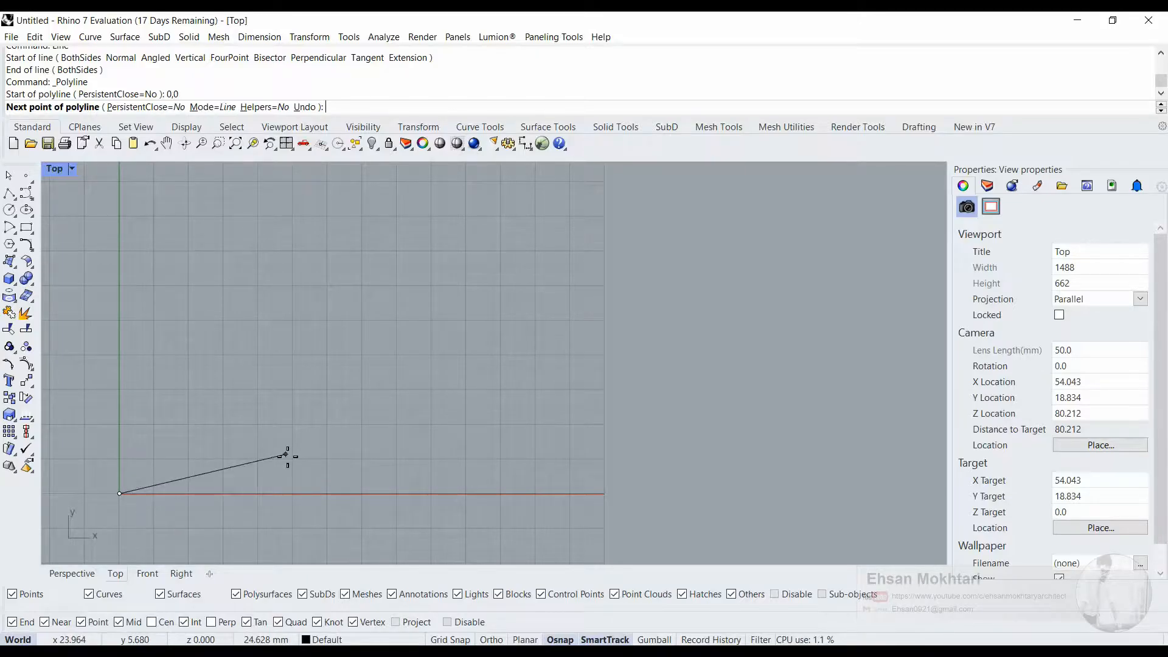
type("5,0")
key("Return")
Continue the polyline straight up from the red axis with a third point at 5,10
scroll(156, 495, "up", 5)
right_click_drag(234, 508, 349, 514)
scroll(399, 478, "down", 2)
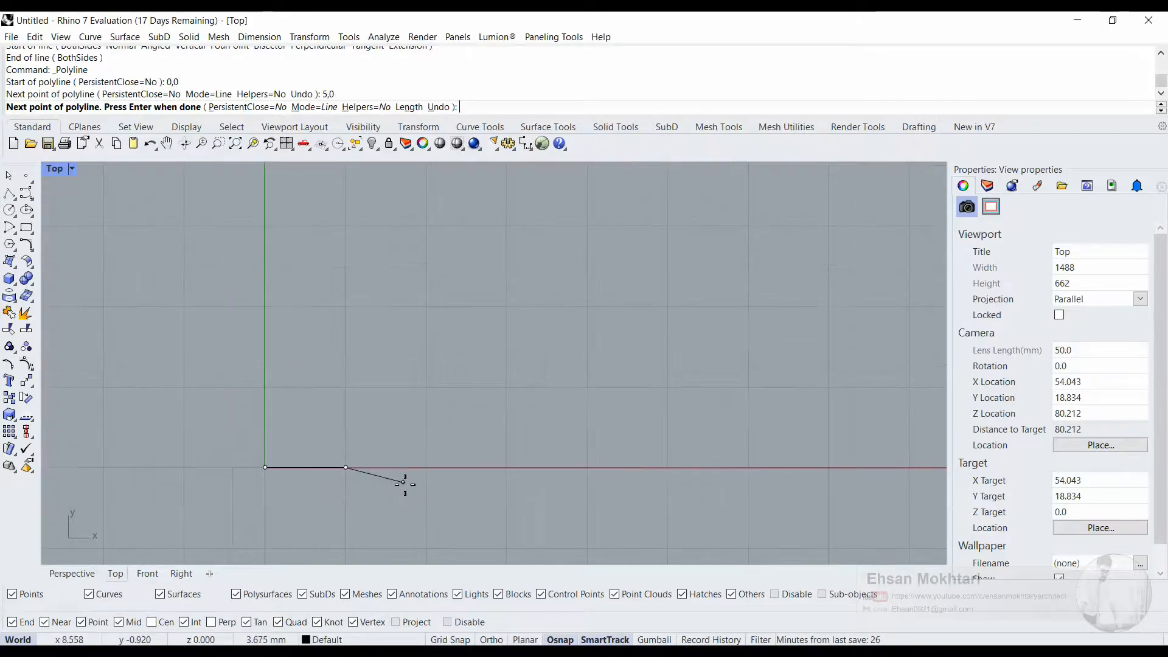
scroll(400, 474, "up", 4)
right_click_drag(400, 475, 573, 446)
scroll(537, 446, "up", 2)
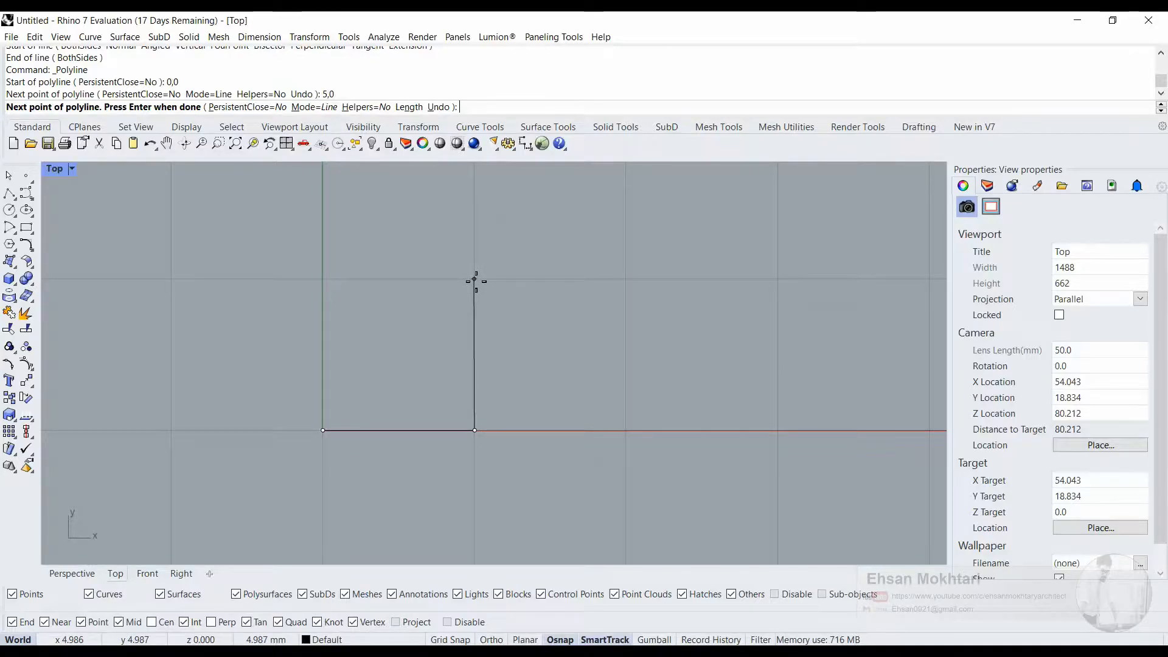
type(",10")
scroll(458, 334, "down", 3)
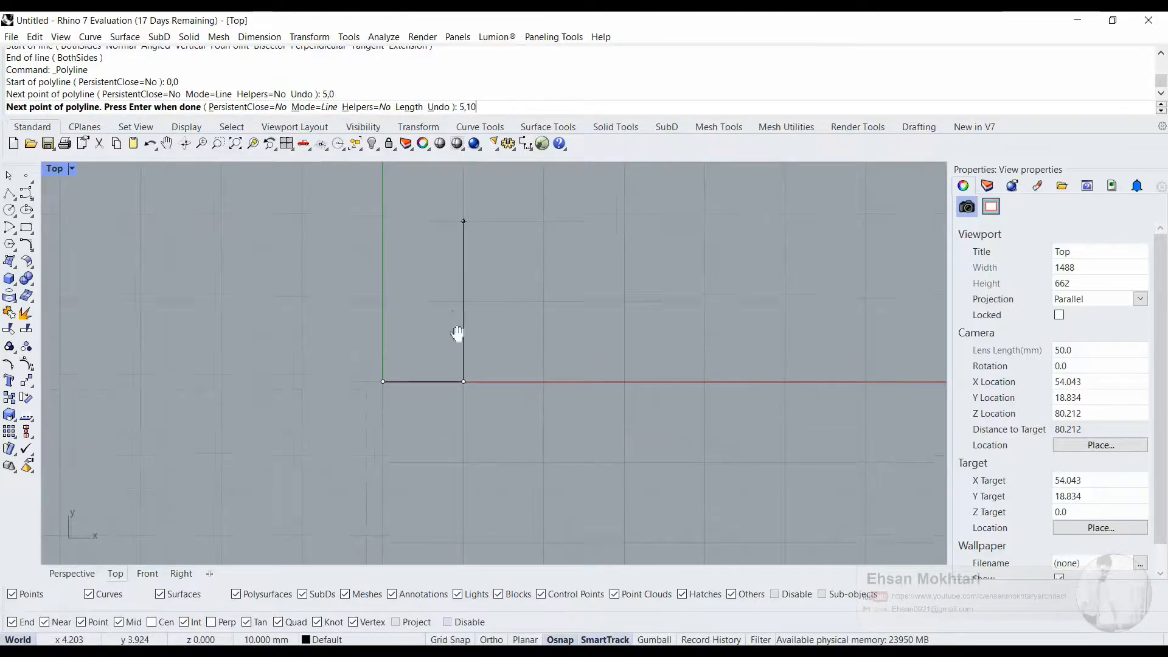
key("Return")
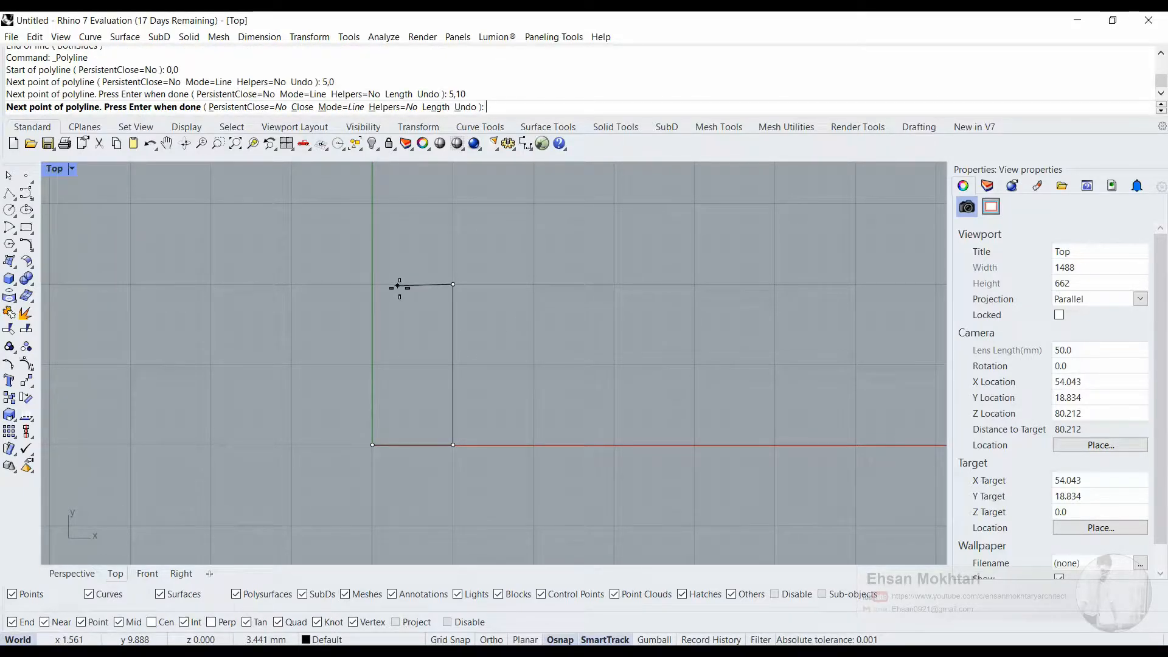
Place the polyline's fourth point at 0,10 and close the rectangle at 0,0
type("0,10")
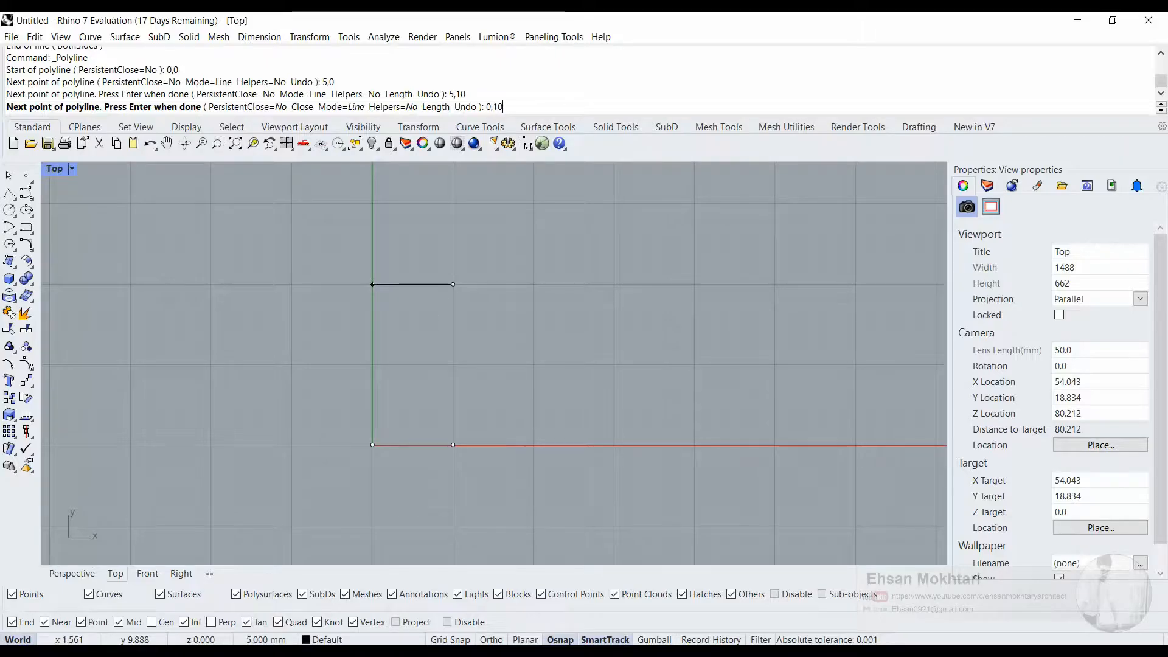
key("Return")
type("0,0")
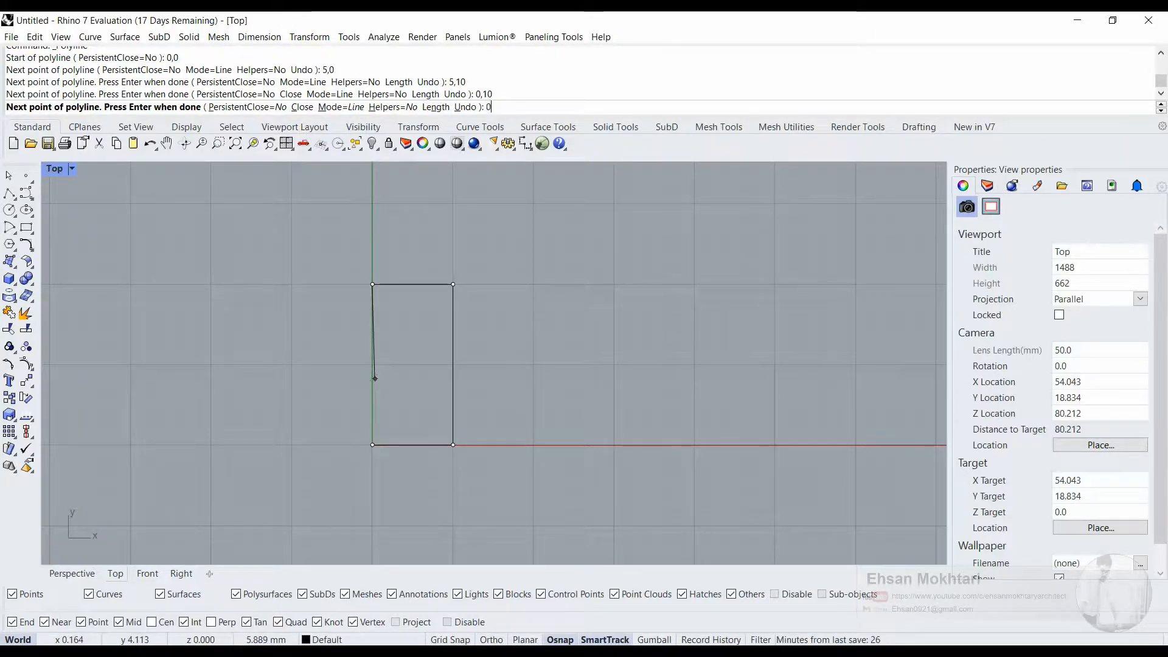
key("Return")
Select the closed rectangle with selection rectangles drawn across it from several sides, clearing the selection after each
left_click_drag(495, 462, 320, 251)
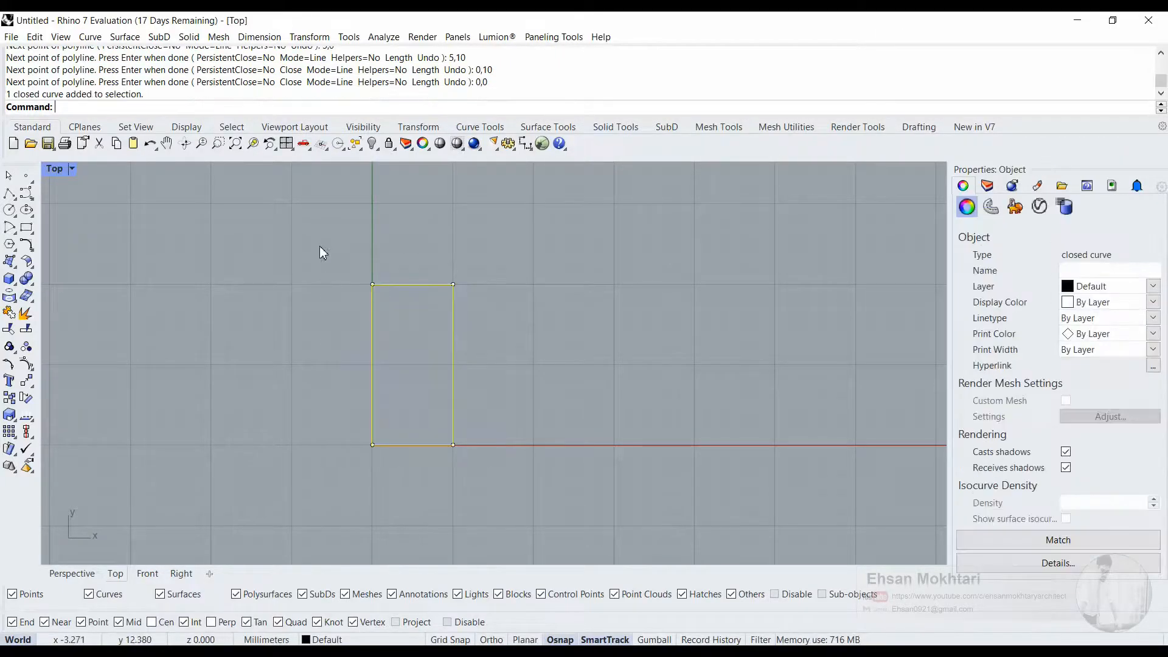
left_click(540, 404)
left_click_drag(540, 404, 347, 319)
left_click(321, 339)
left_click_drag(420, 250, 375, 511)
left_click(415, 487)
Start a new polyline at 10,0 on the red axis, beside the existing rectangle
right_click_drag(498, 392, 311, 378)
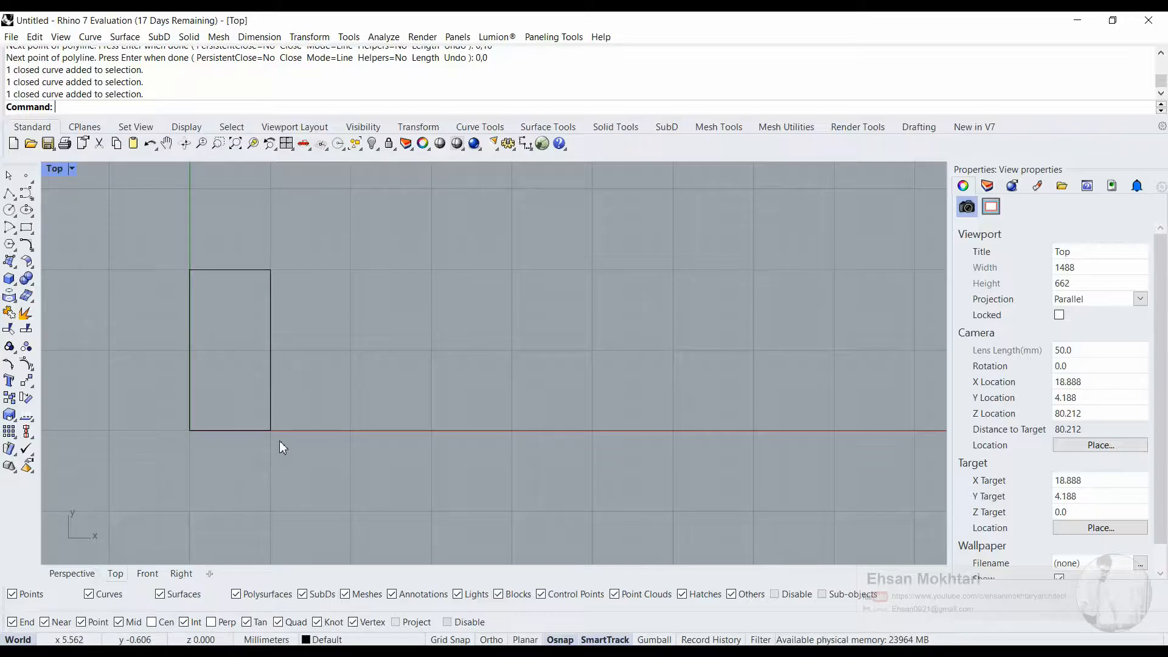
left_click(9, 193)
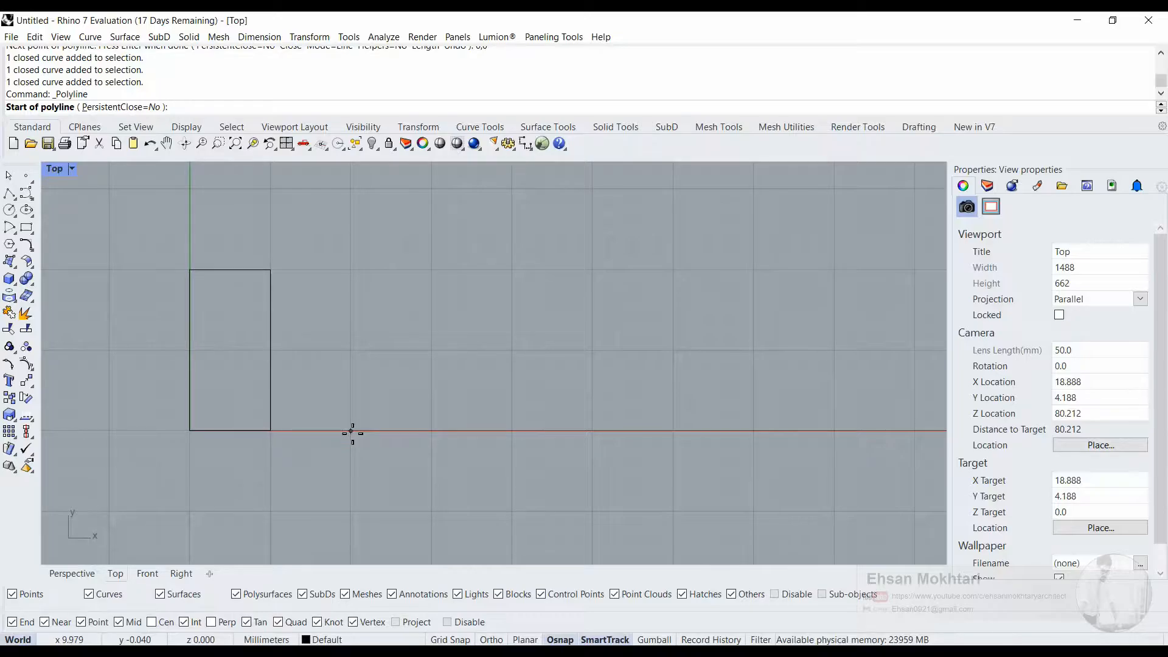
type("0,0")
key("Return")
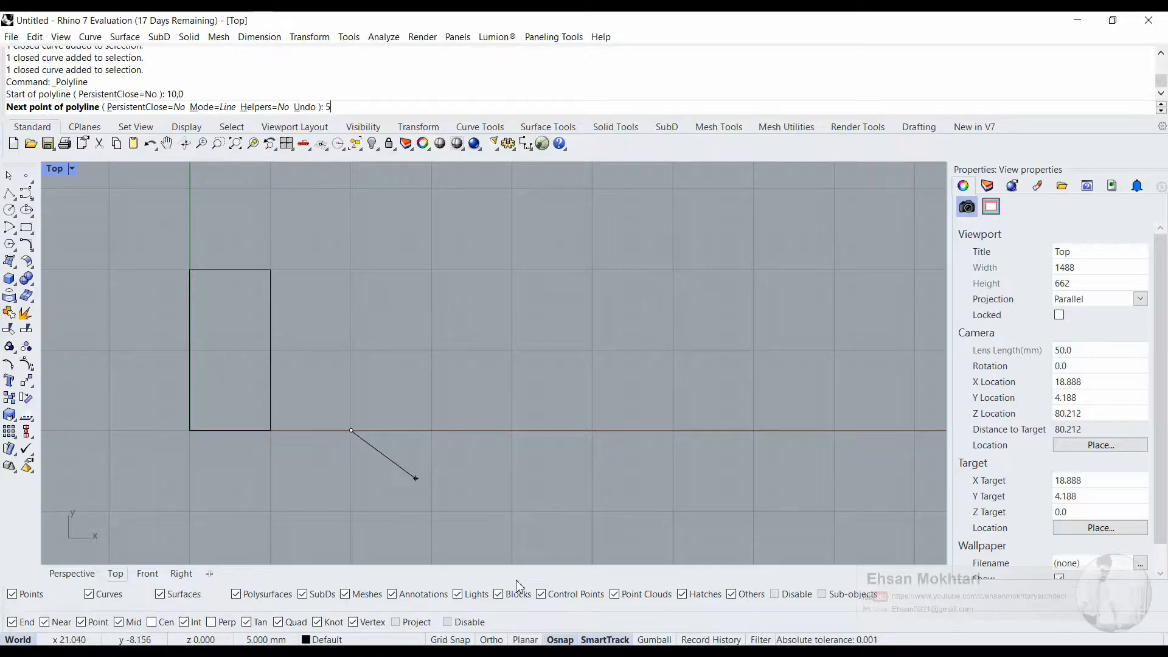
Toggle Ortho on and off to compare segment directions, and place the polyline's second point 5 mm along the red axis with Ortho on
left_click(490, 639)
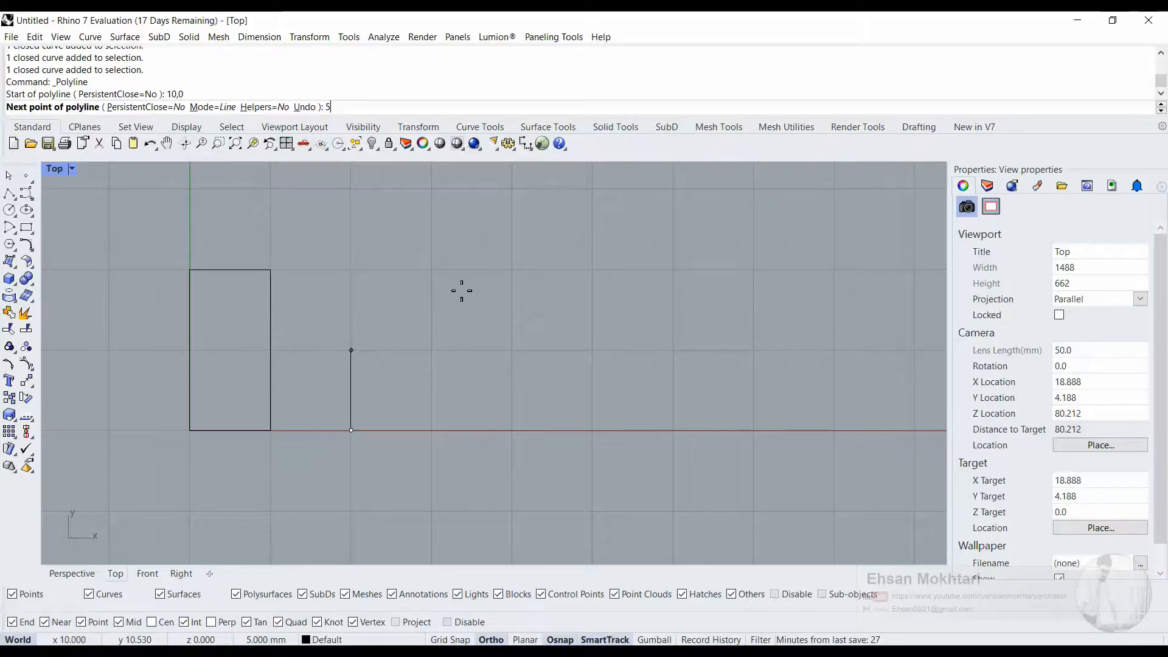
left_click(491, 639)
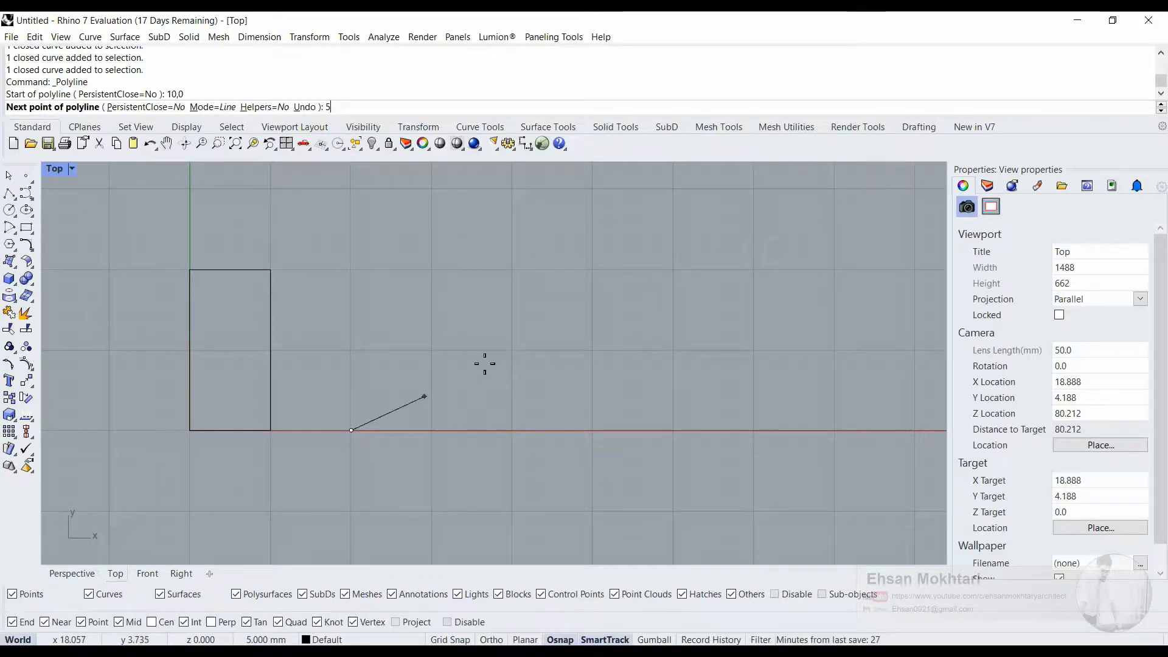
key("F8")
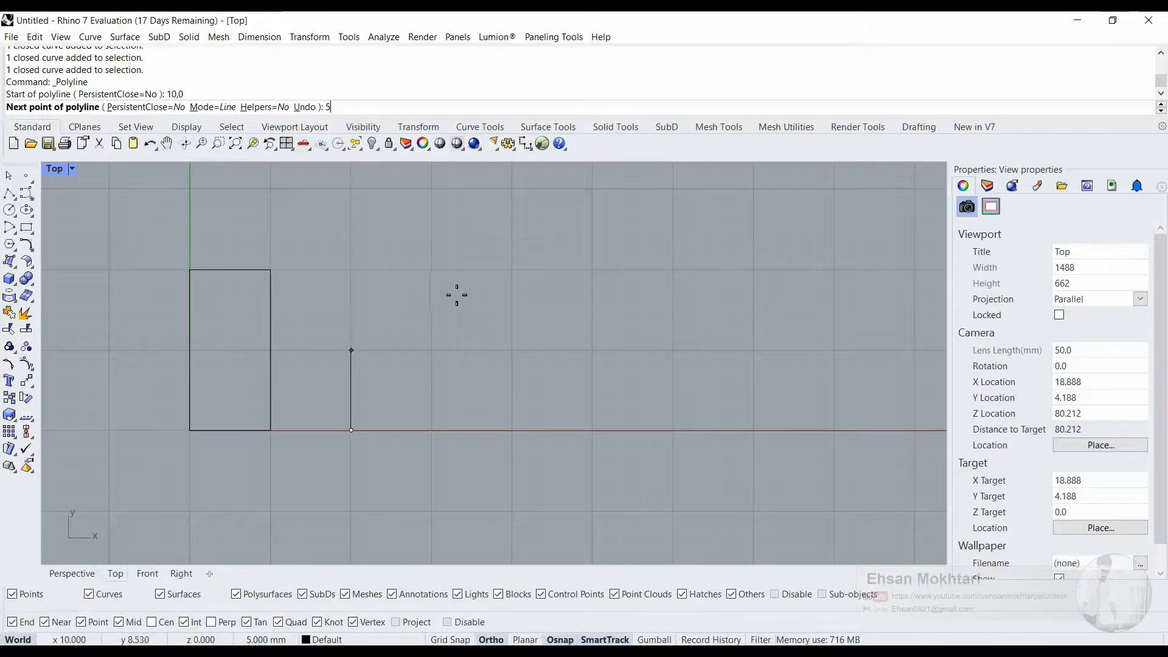
key("F8")
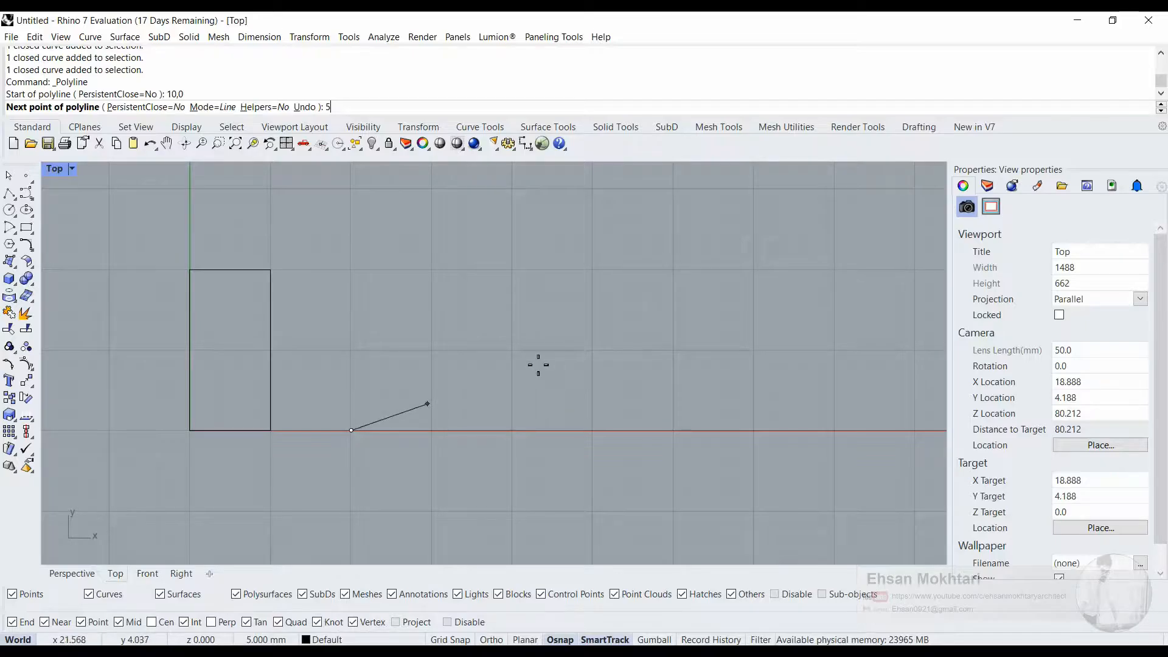
key("F8")
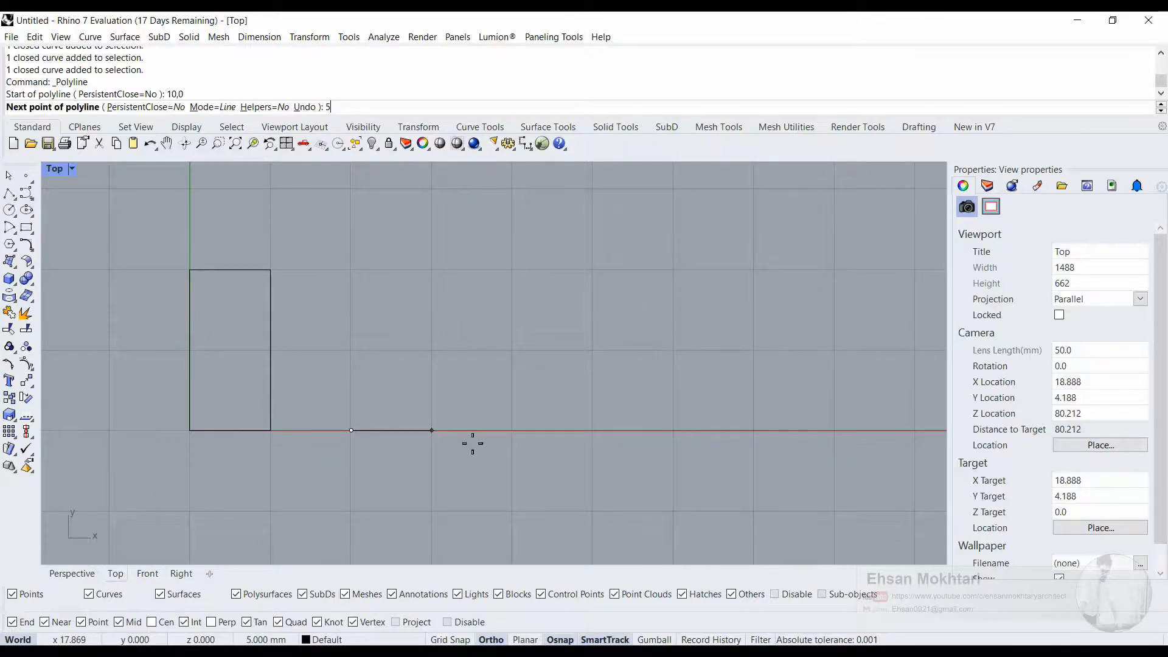
key("F8")
left_click(587, 407)
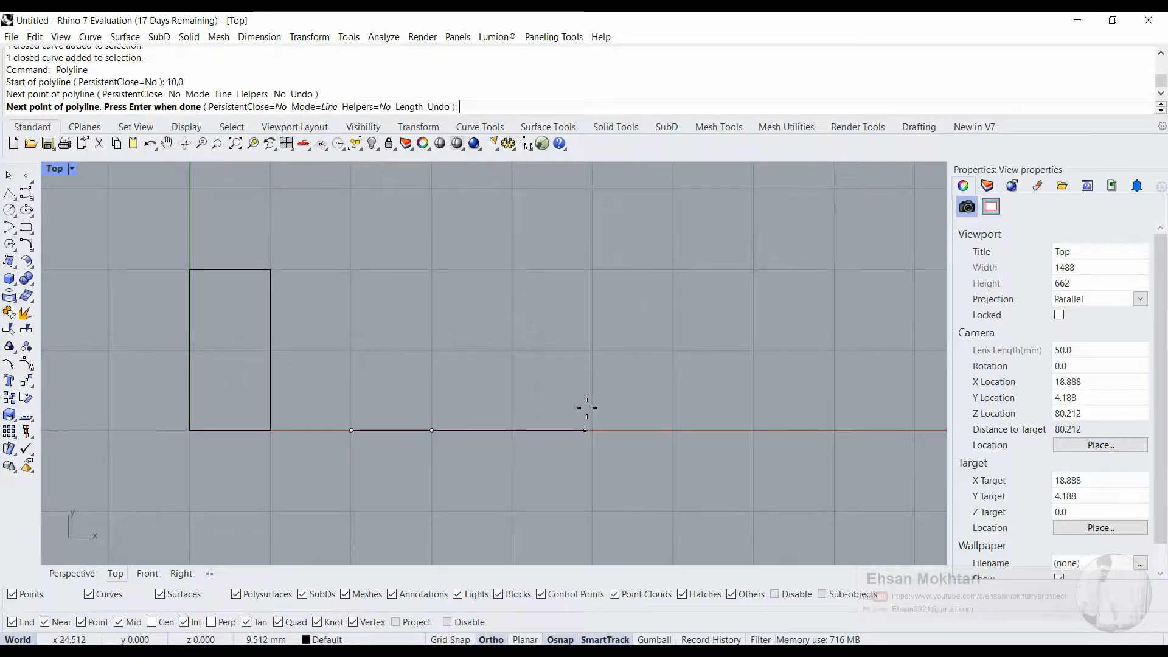
Place the polyline's third point 10 mm straight up using Ortho
key("F8")
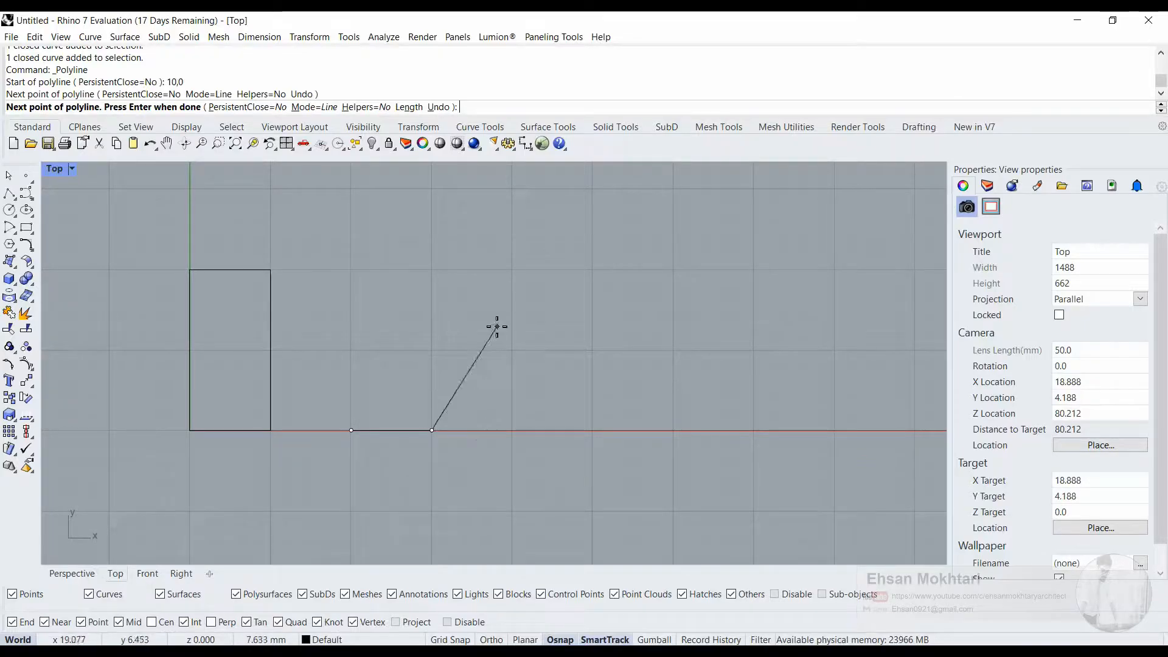
type("10")
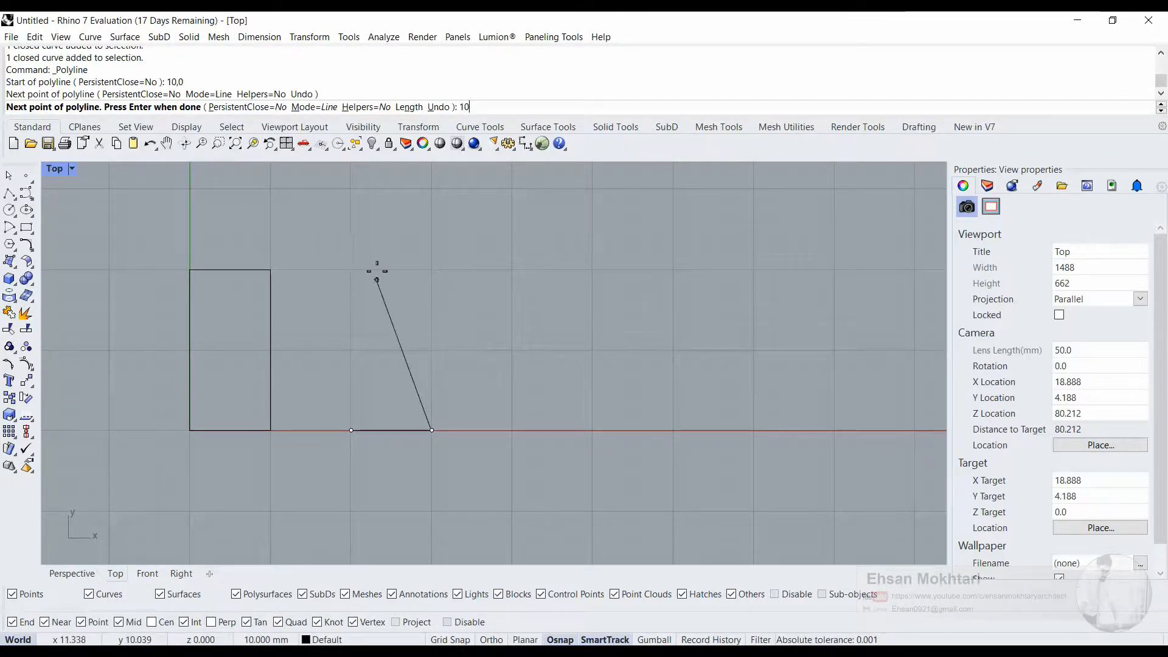
key("F8")
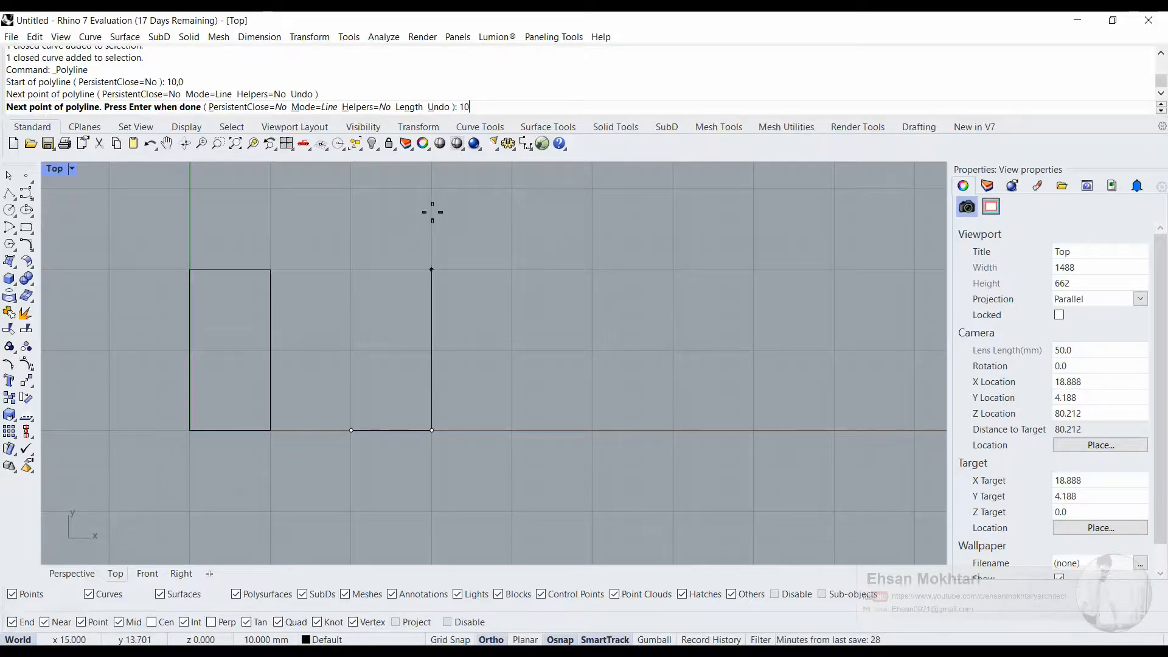
key("Return")
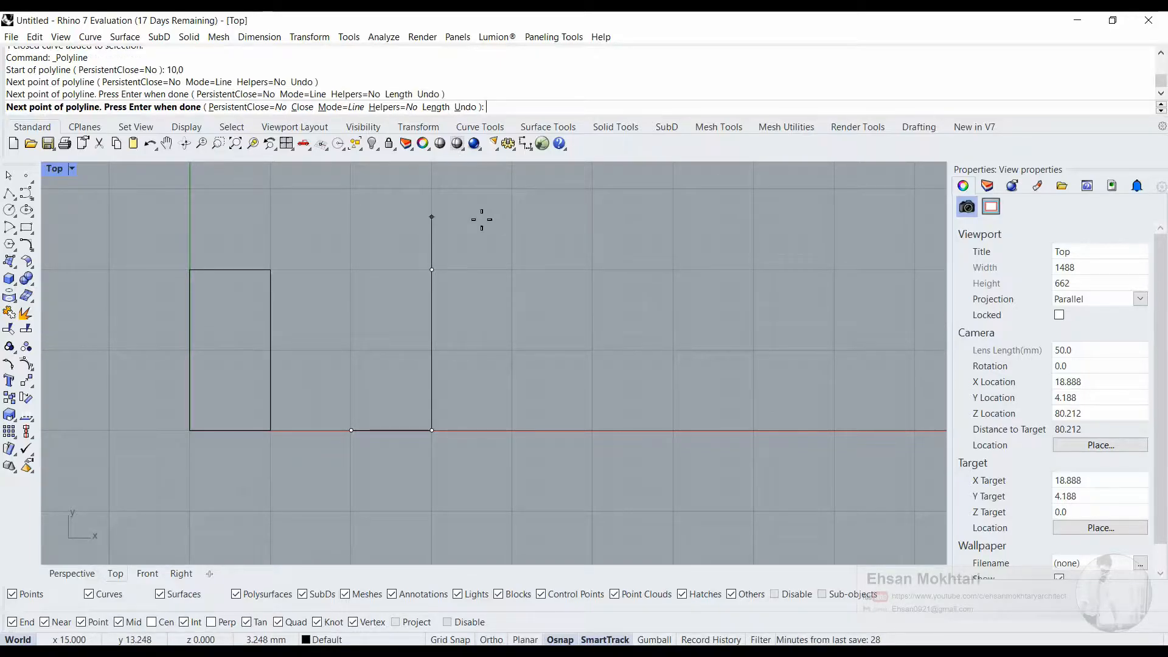
Place the fourth point 5 mm horizontally back toward the first rectangle and finish the second rectangle with the Close option
key("F8")
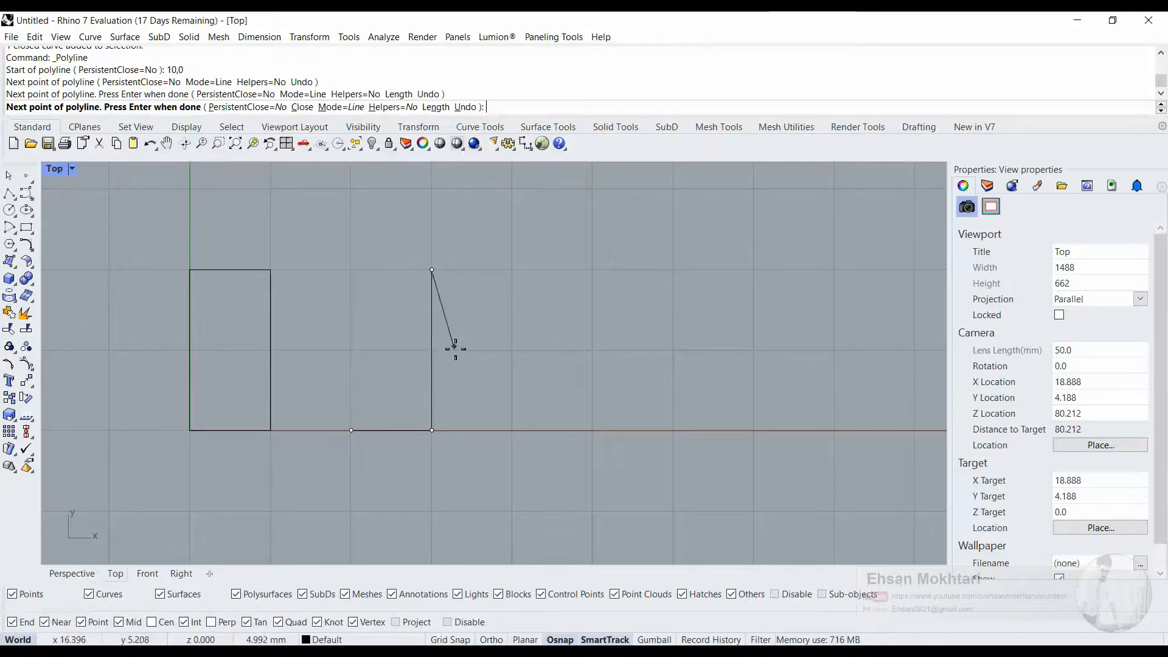
key("F8")
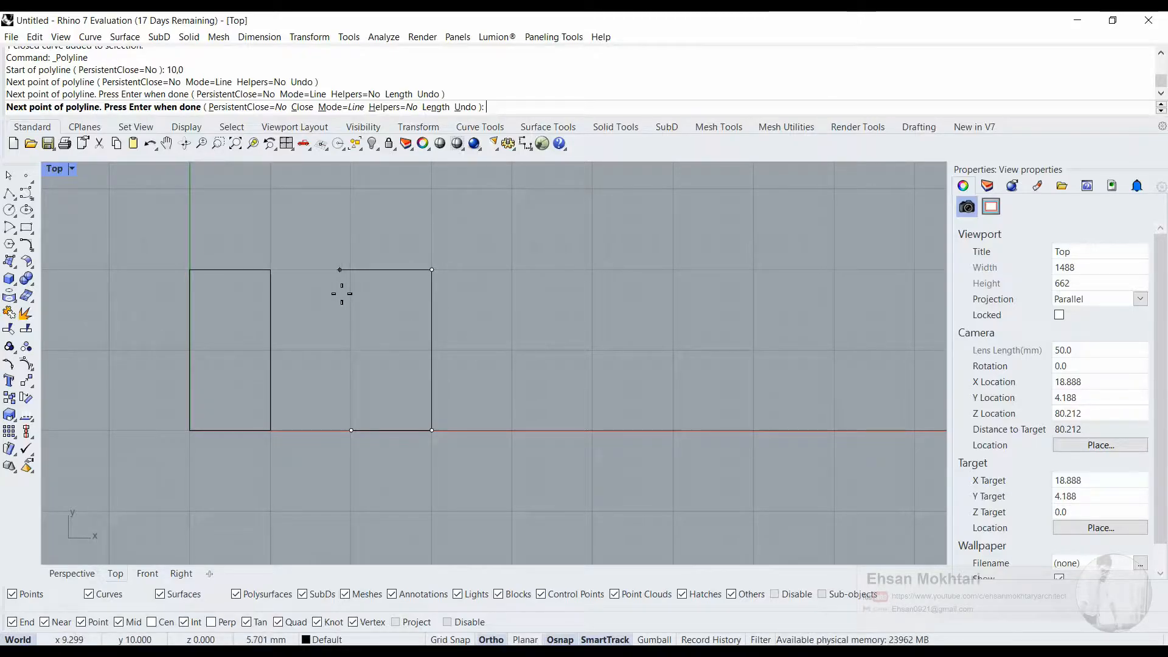
key("F8")
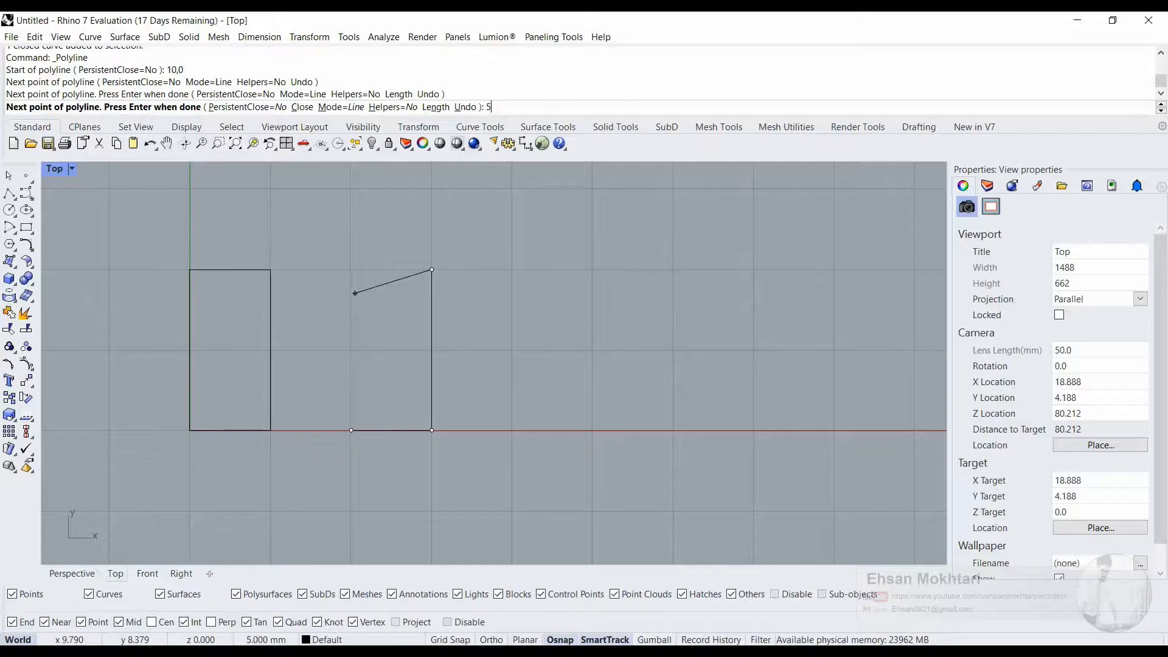
left_click(350, 303)
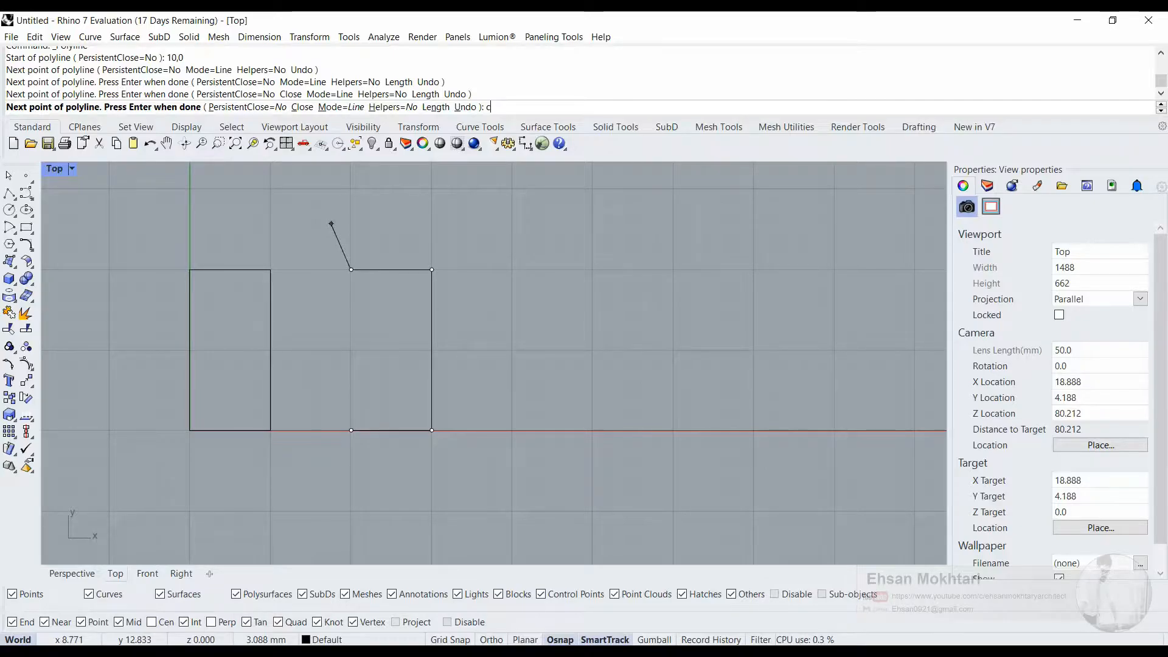
key("Return")
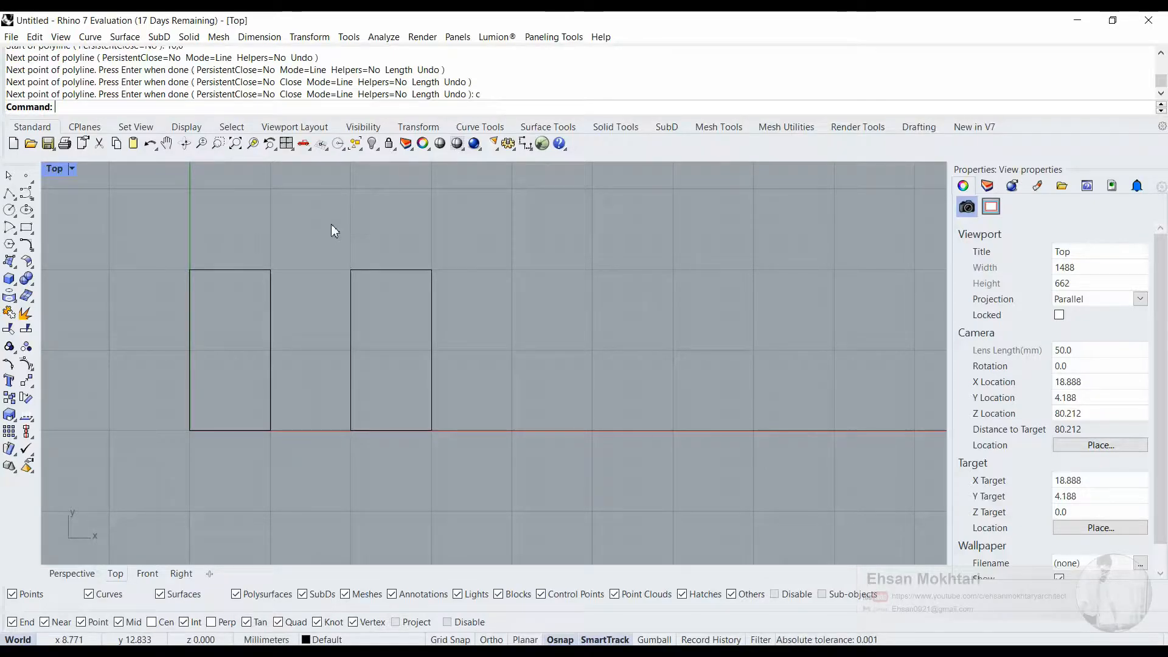
Select the rectangles by picking their different edges, clearing the selection after each pick
left_click(352, 288)
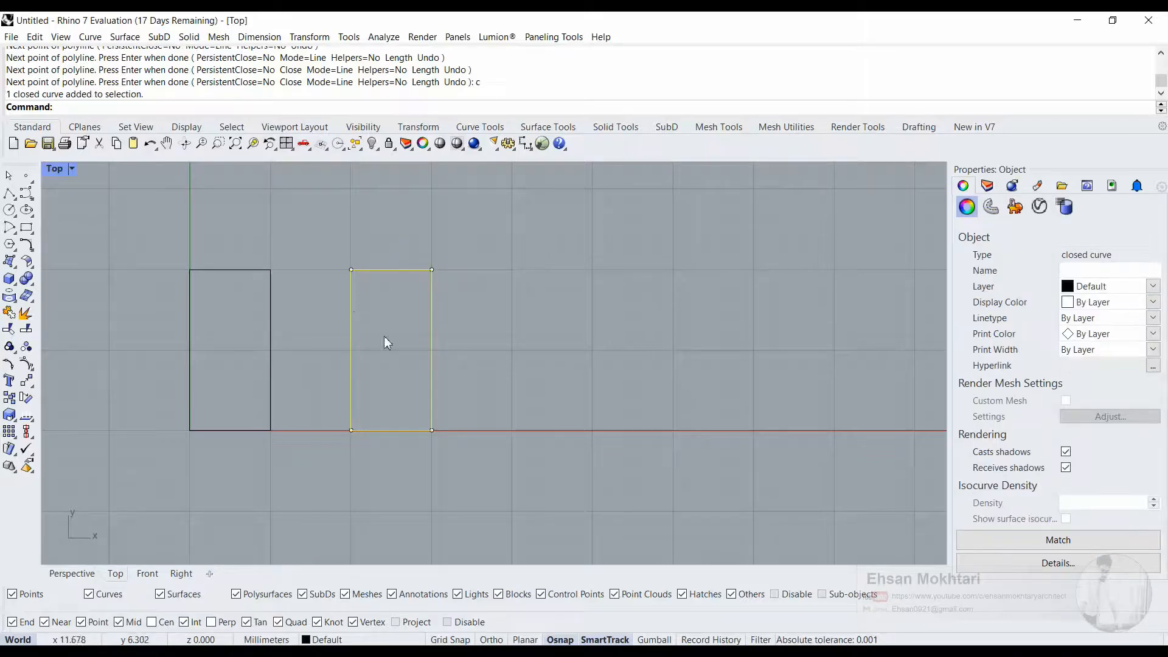
left_click(302, 360)
left_click(274, 342)
left_click(310, 335)
left_click(353, 310)
left_click(393, 244)
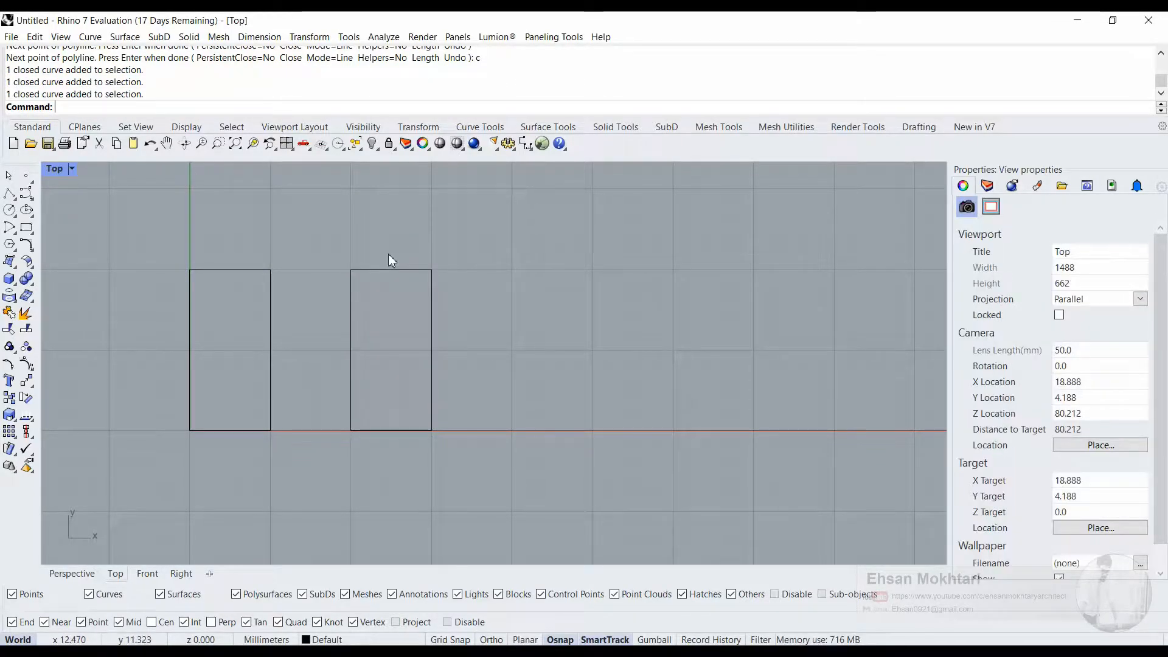
left_click(386, 271)
left_click(494, 355)
left_click(436, 353)
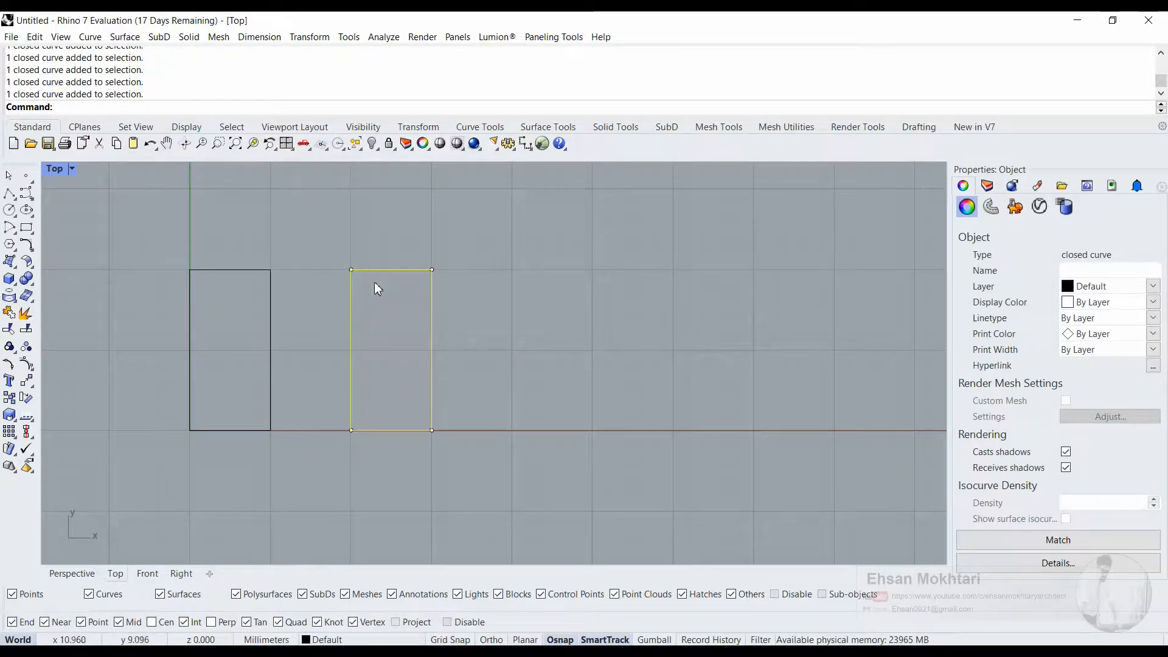
left_click(508, 393)
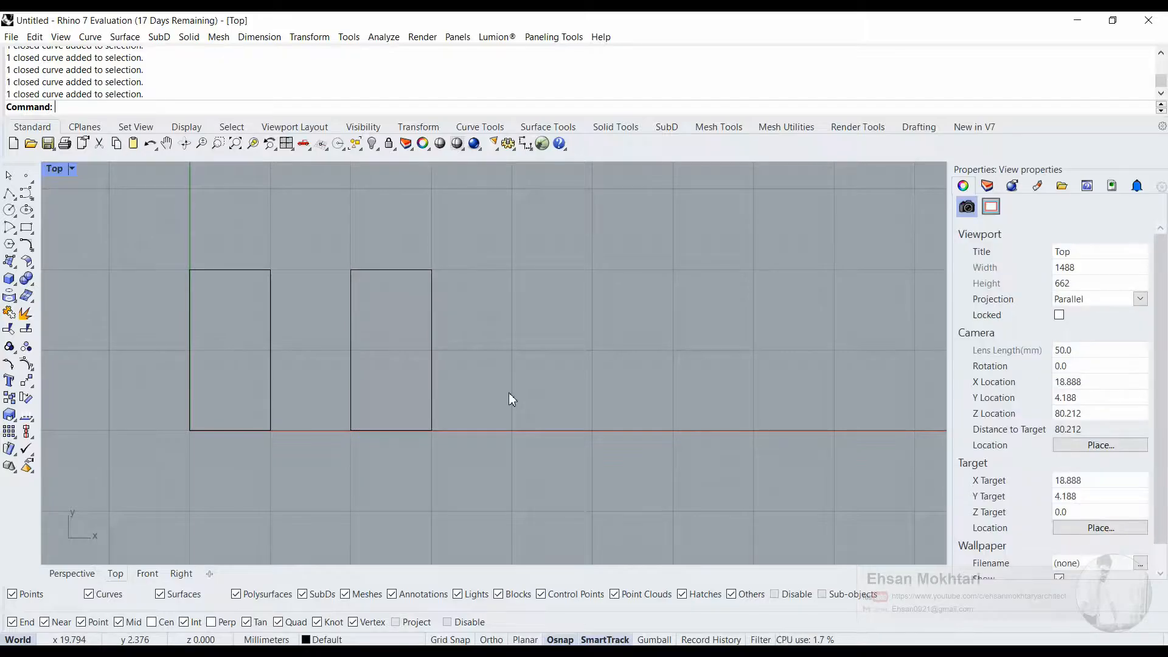
Try to start a polyline by eye at the second rectangle's upper-right corner with object snaps off, and cancel it
right_click_drag(560, 368, 532, 396)
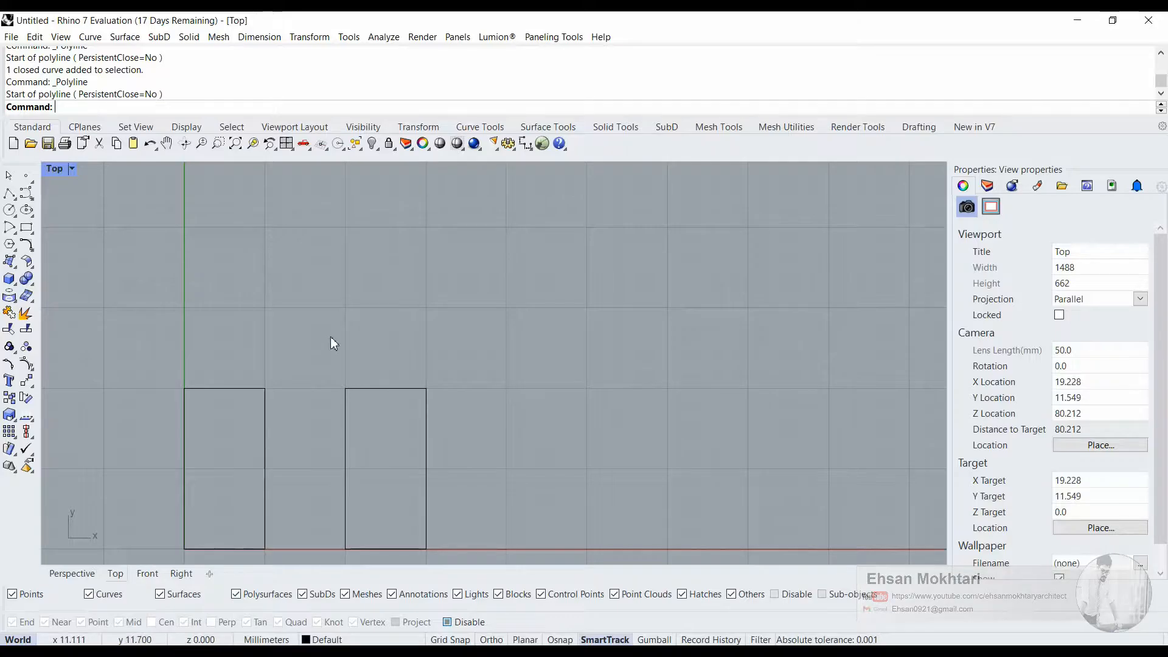
left_click(10, 193)
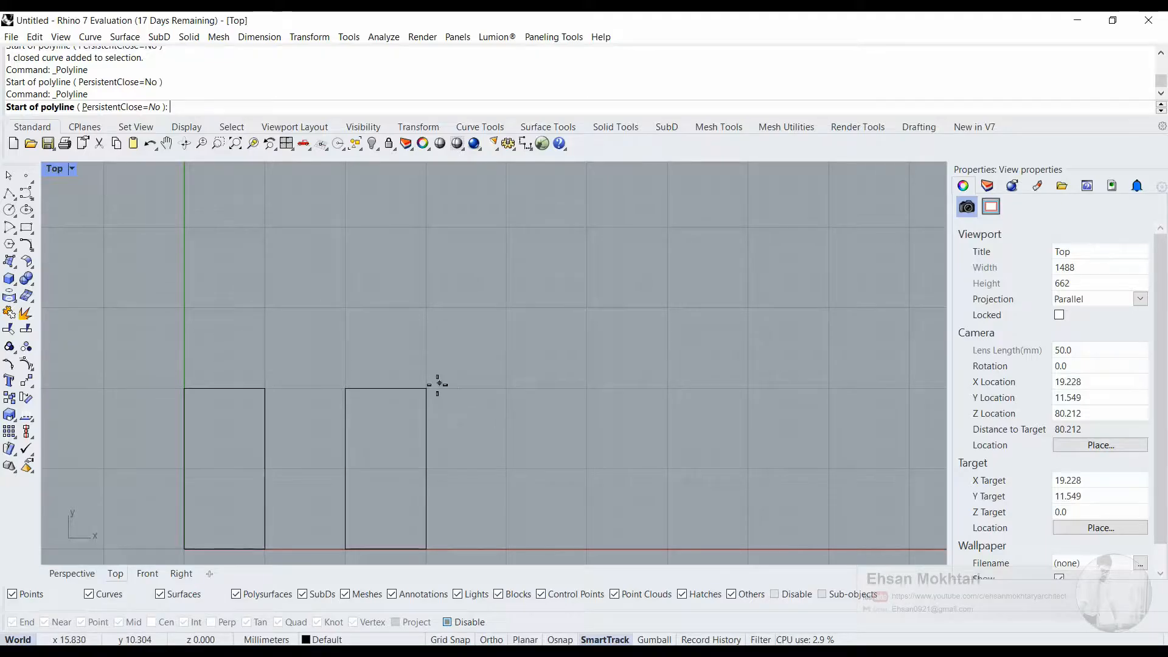
scroll(429, 388, "up", 10)
scroll(429, 386, "down", 12)
scroll(430, 391, "up", 5)
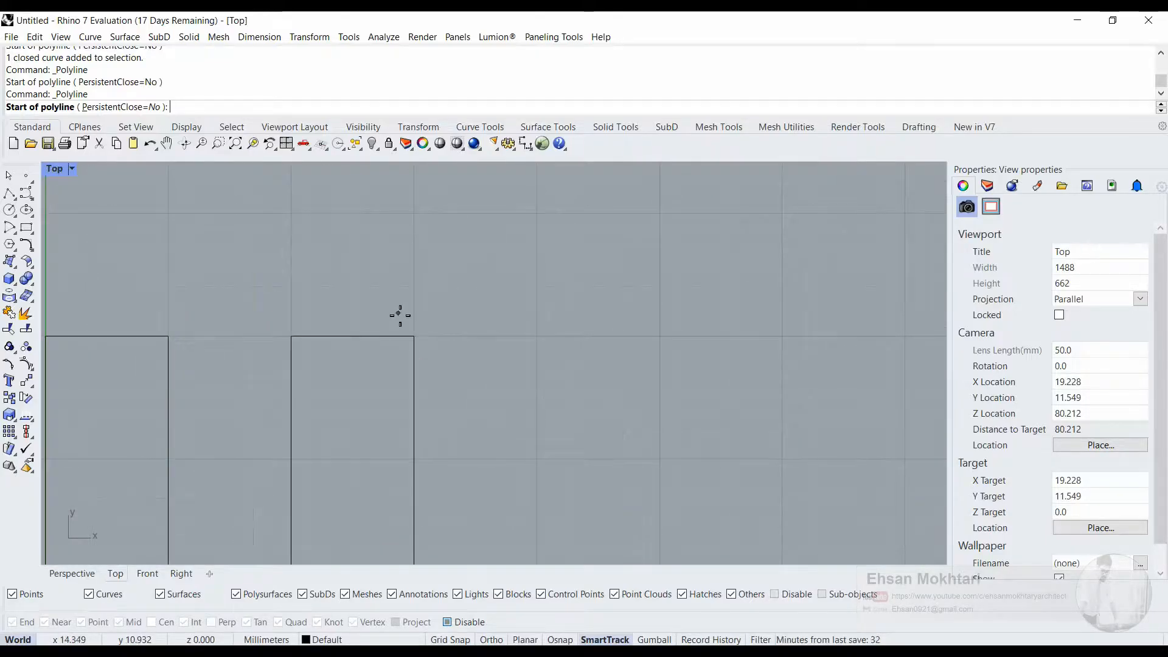
scroll(408, 326, "up", 8)
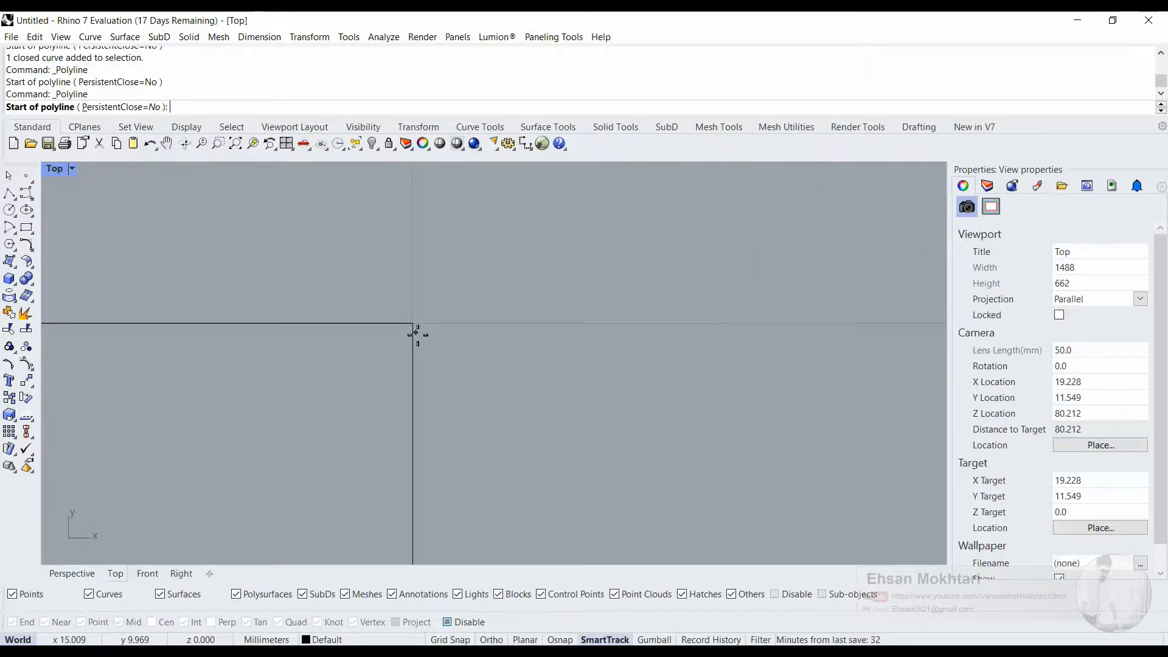
left_click(416, 328)
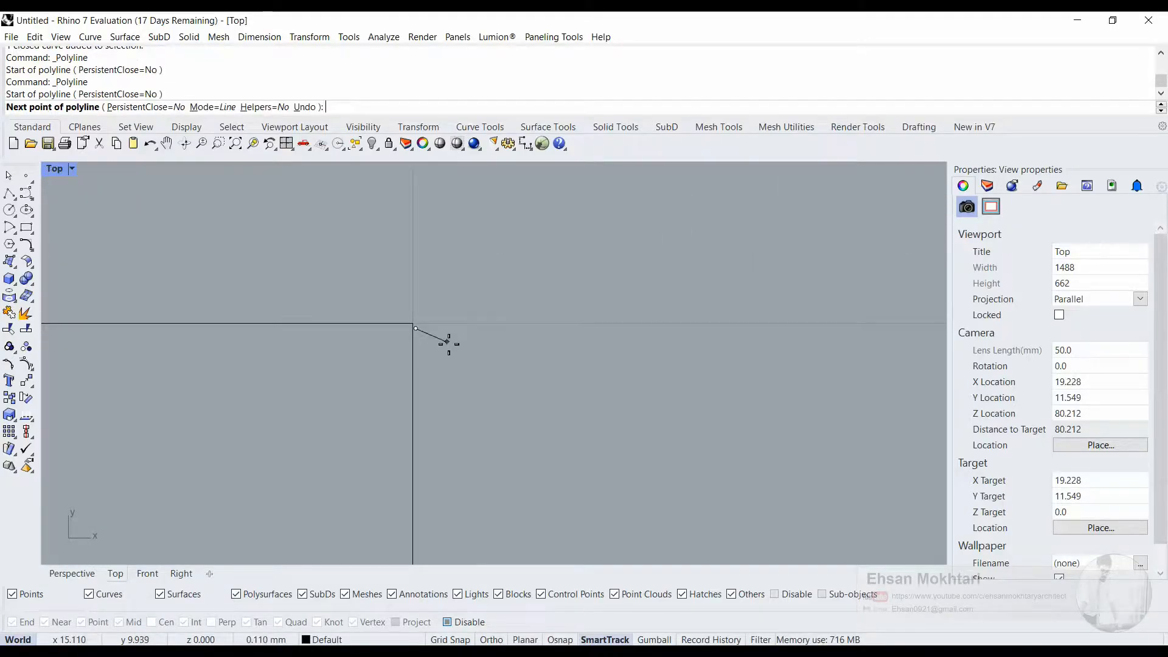
scroll(451, 346, "down", 6)
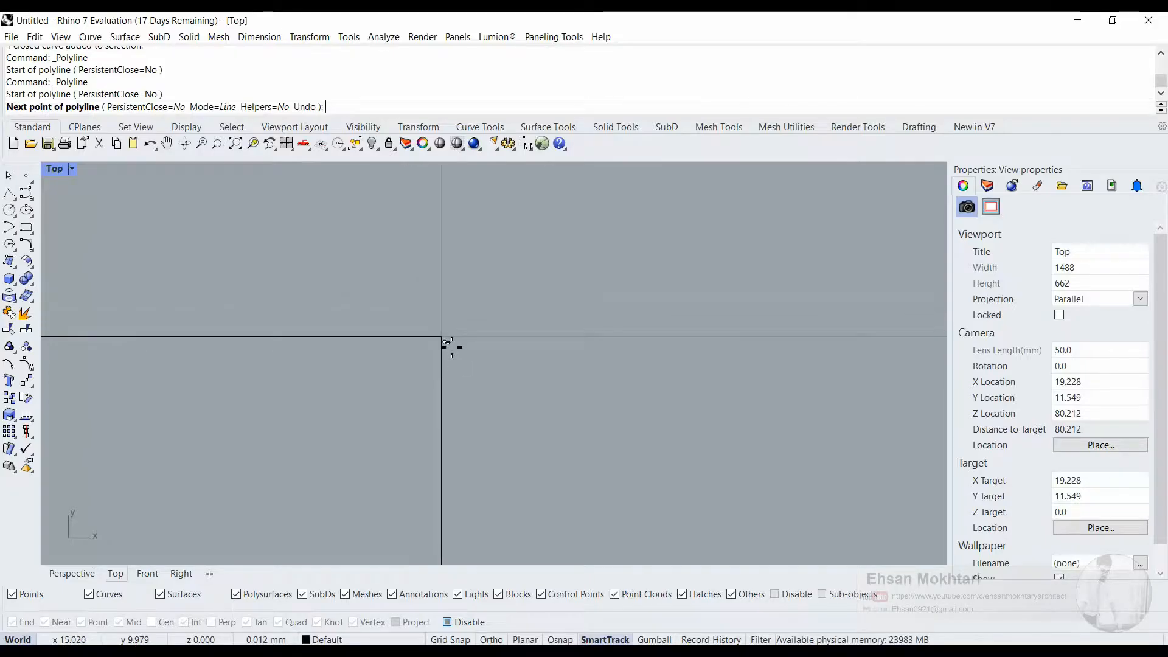
scroll(450, 346, "up", 6)
key("Escape")
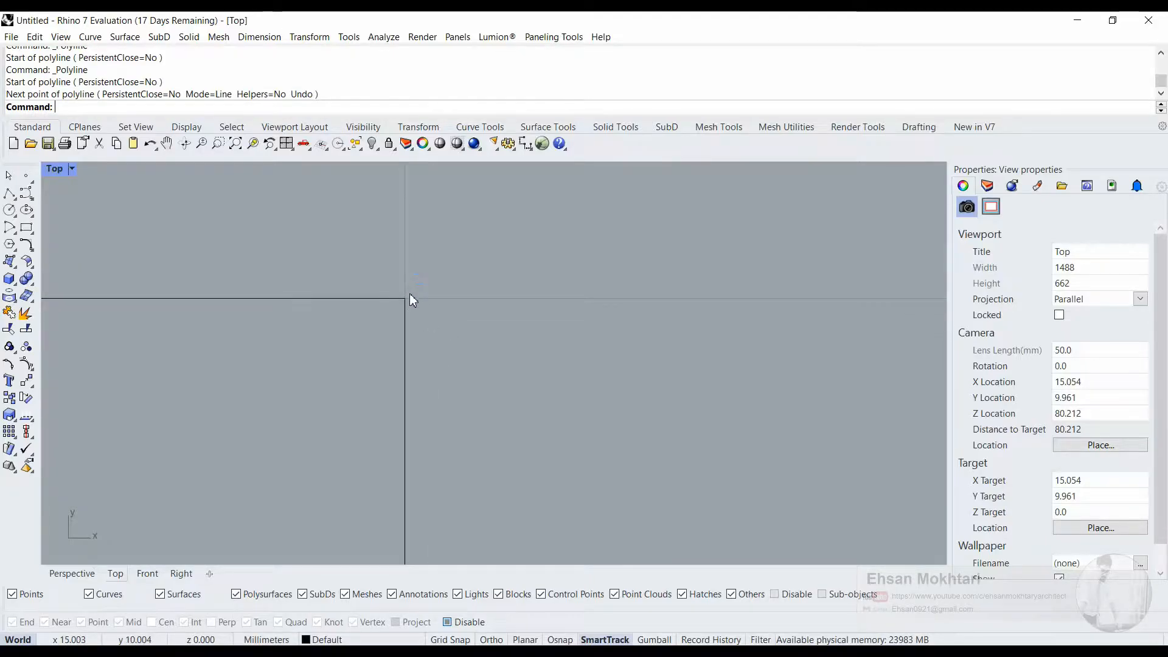
Retry the polyline start on the same corner without snapping, inspect its start point up close, and cancel the command
key("Return")
left_click(406, 299)
scroll(406, 301, "up", 10)
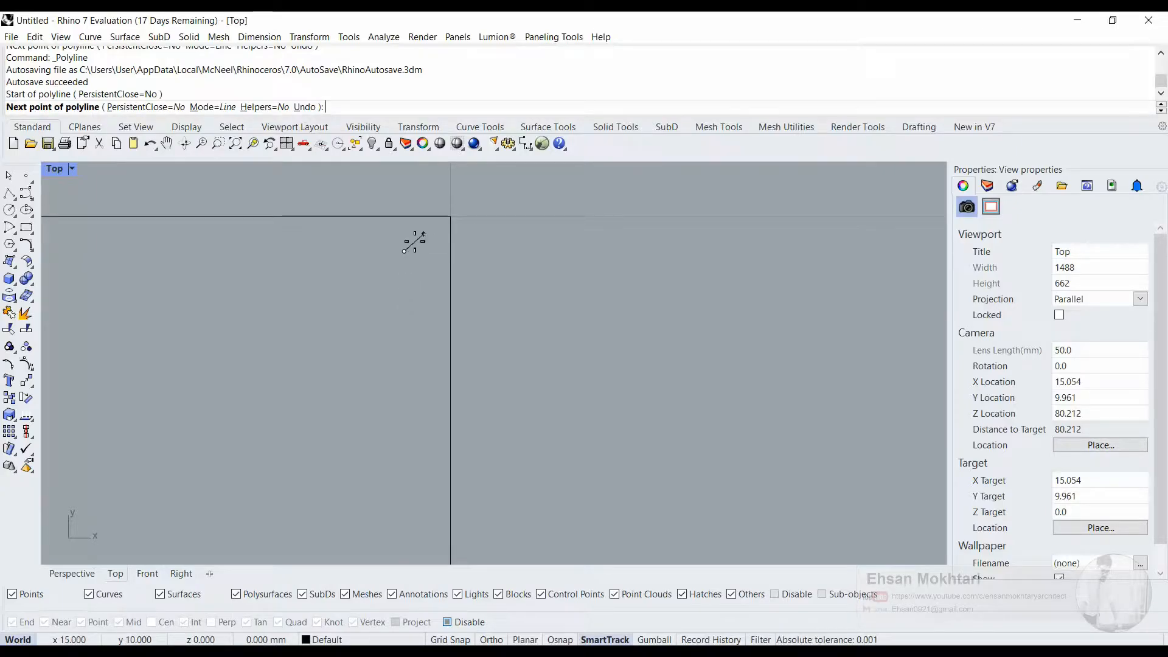
key("Escape")
scroll(423, 247, "down", 10)
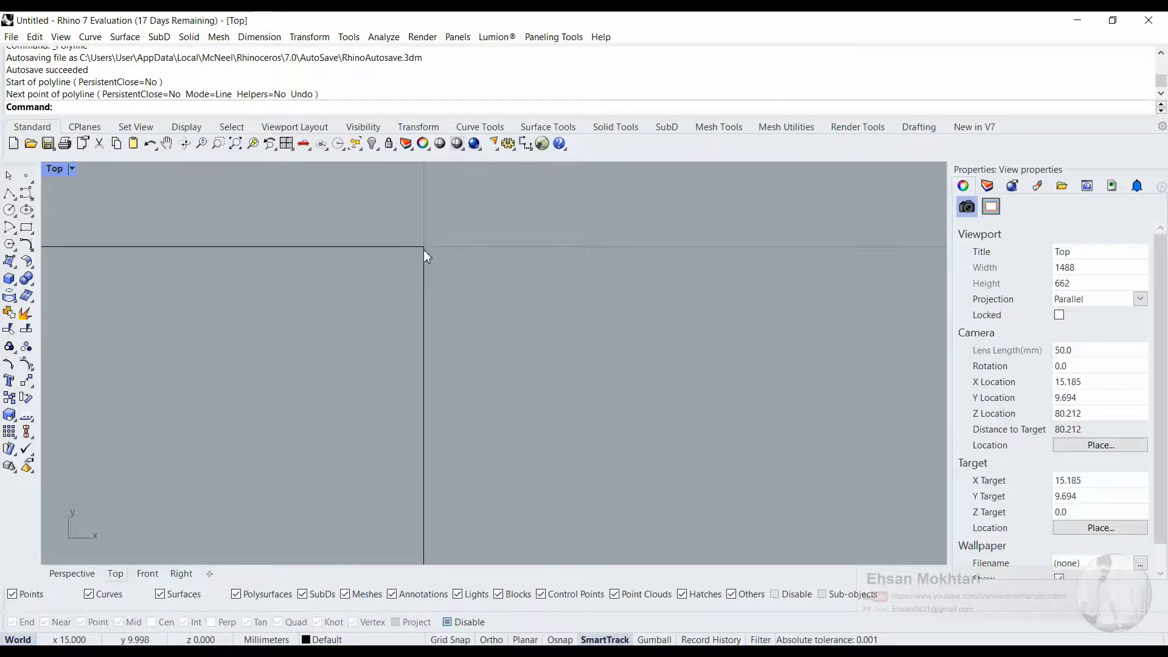
scroll(441, 294, "down", 5)
scroll(440, 294, "up", 2)
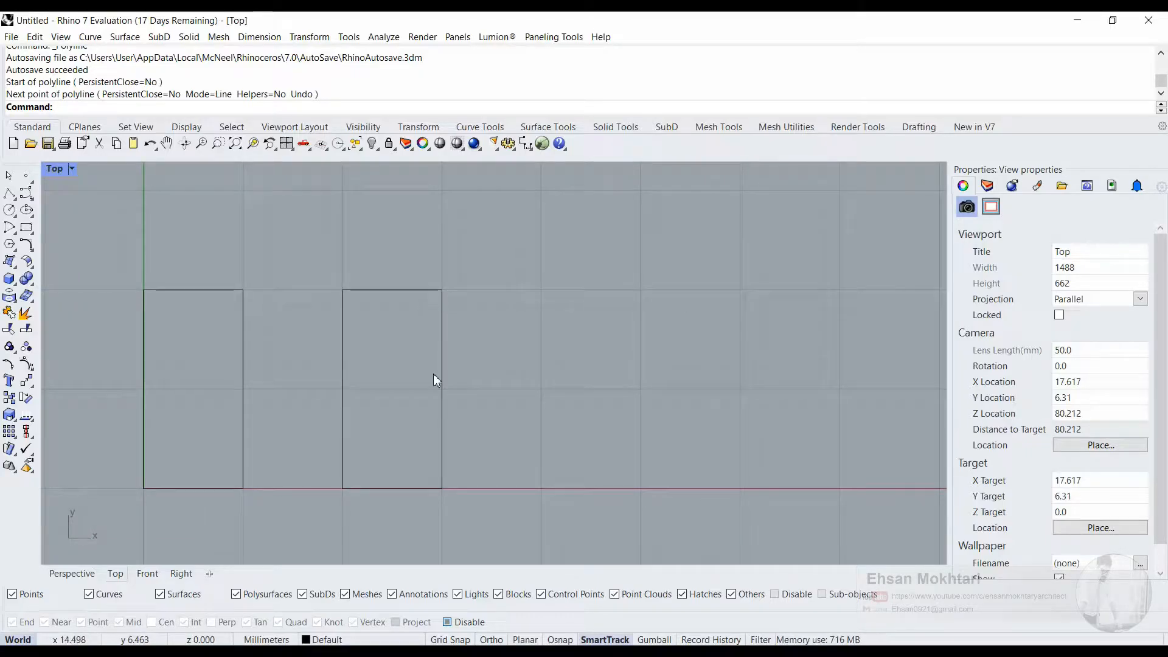
Turn on object snaps and start a polyline snapped to the second rectangle's upper-right corner
left_click(558, 640)
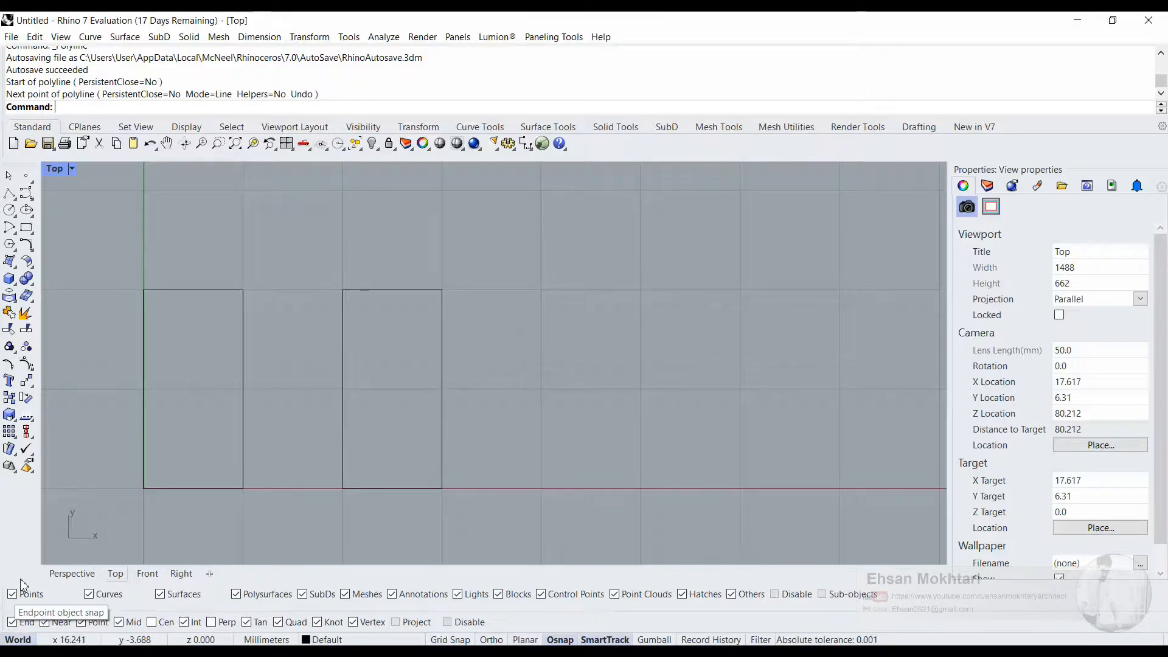
left_click(9, 193)
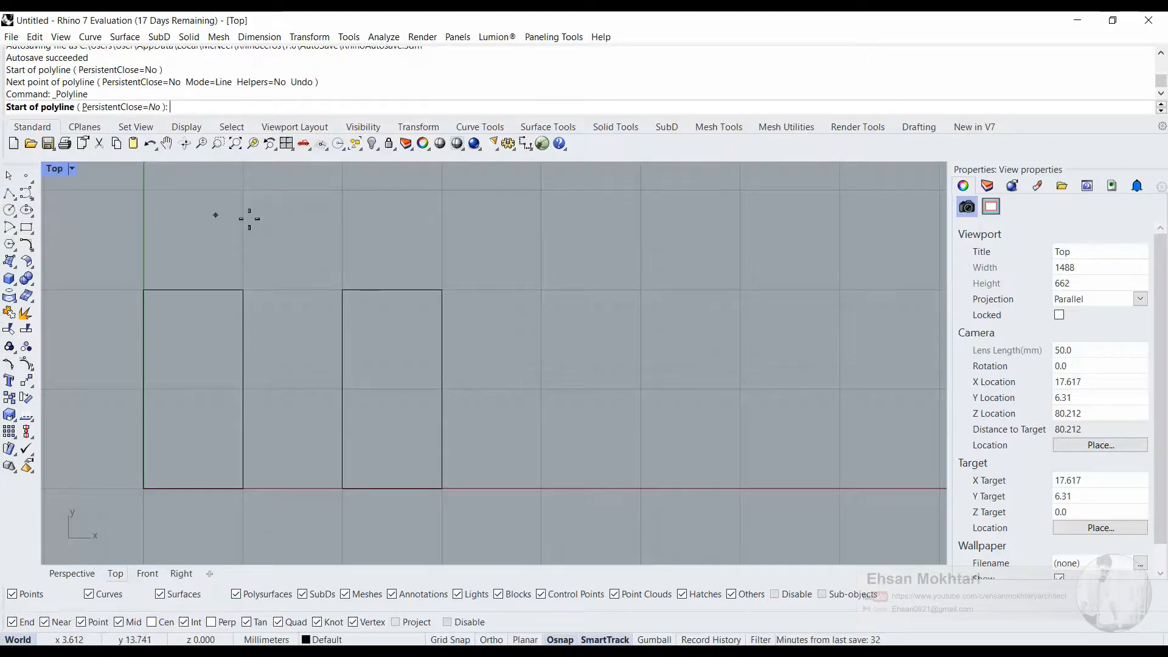
scroll(435, 256, "up", 6)
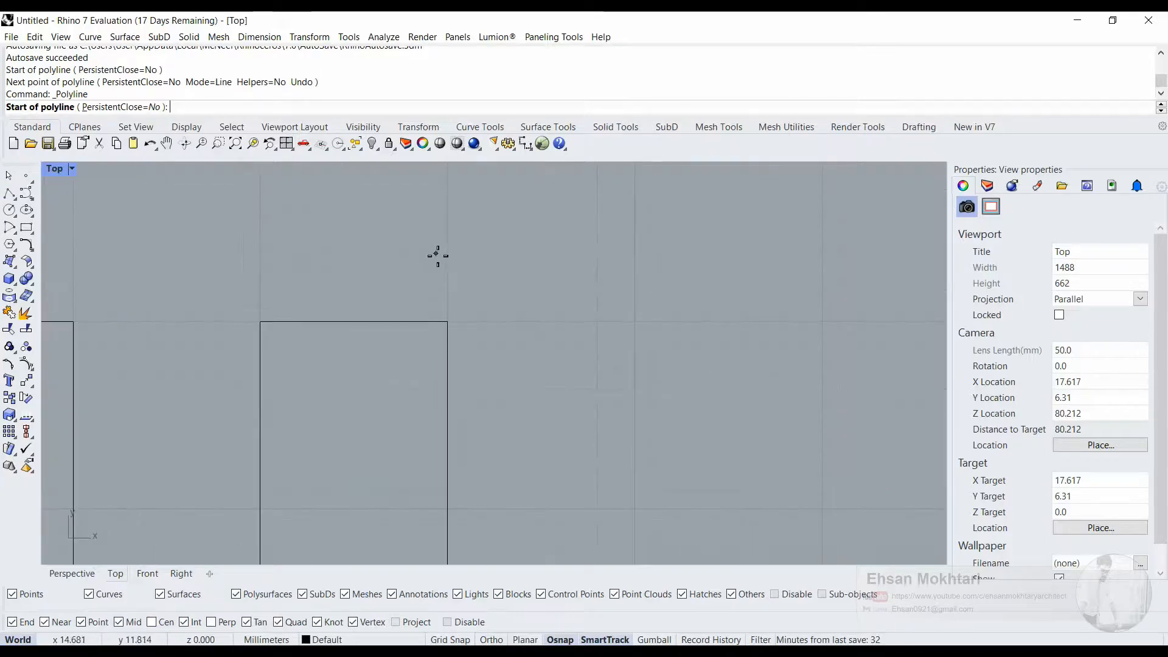
left_click(451, 322)
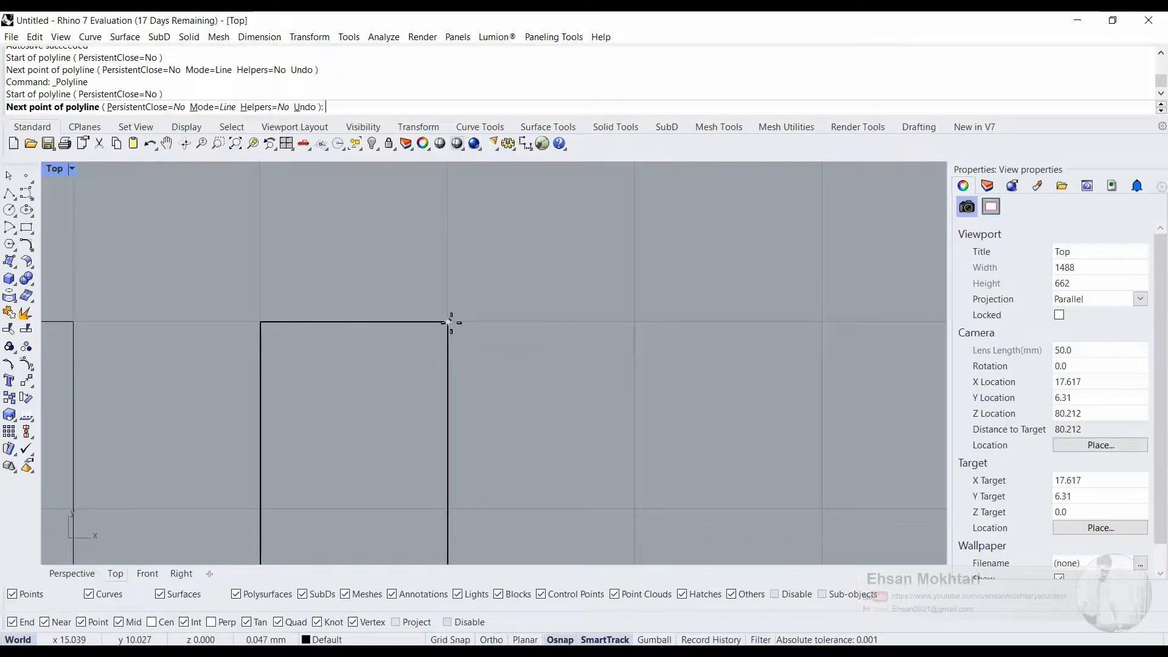
Extend the polyline 5 mm straight up from the corner and 5 mm horizontally back toward the first rectangle using Ortho
scroll(453, 247, "down", 4)
right_click_drag(453, 248, 464, 319)
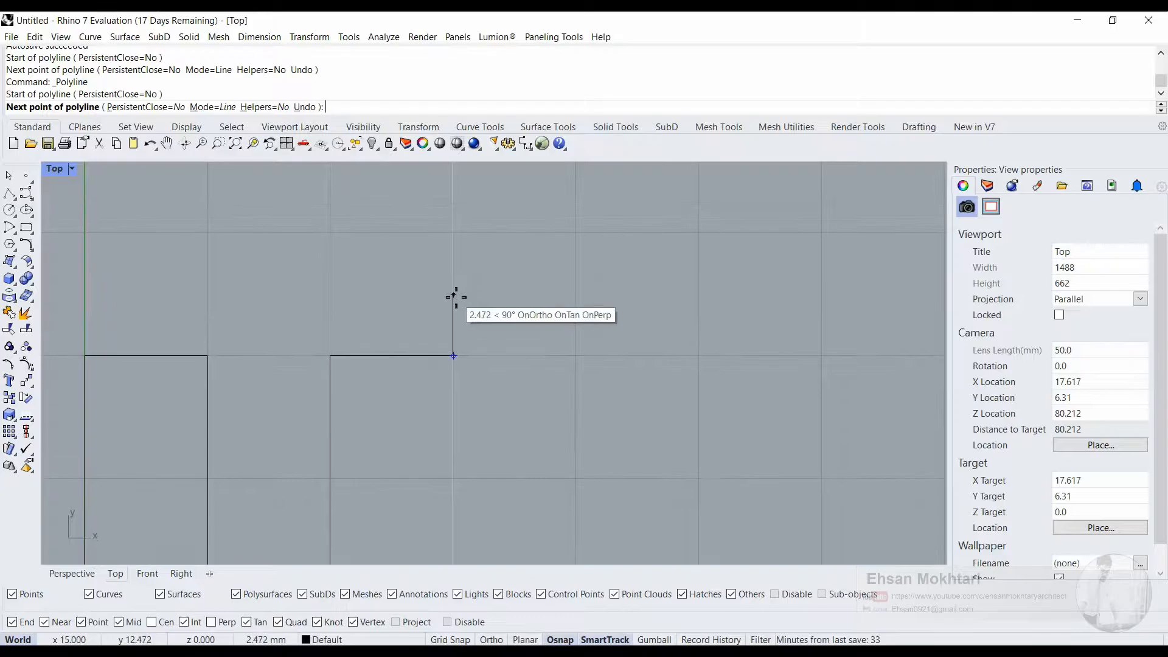
right_click_drag(455, 273, 454, 304)
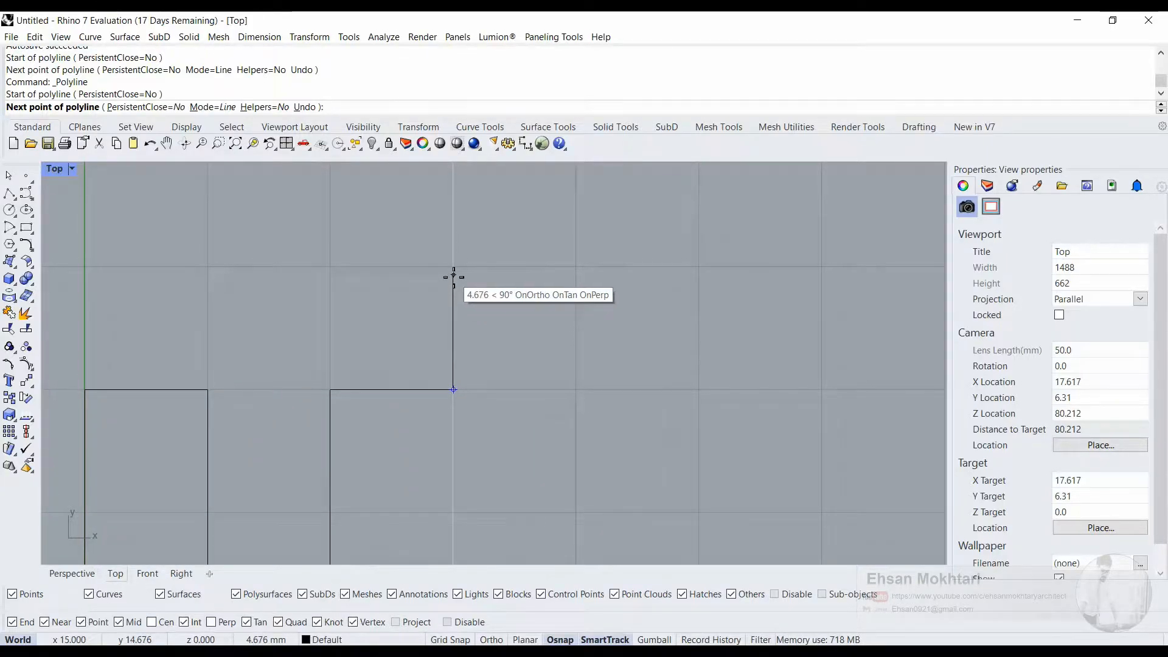
type("5")
key("Return")
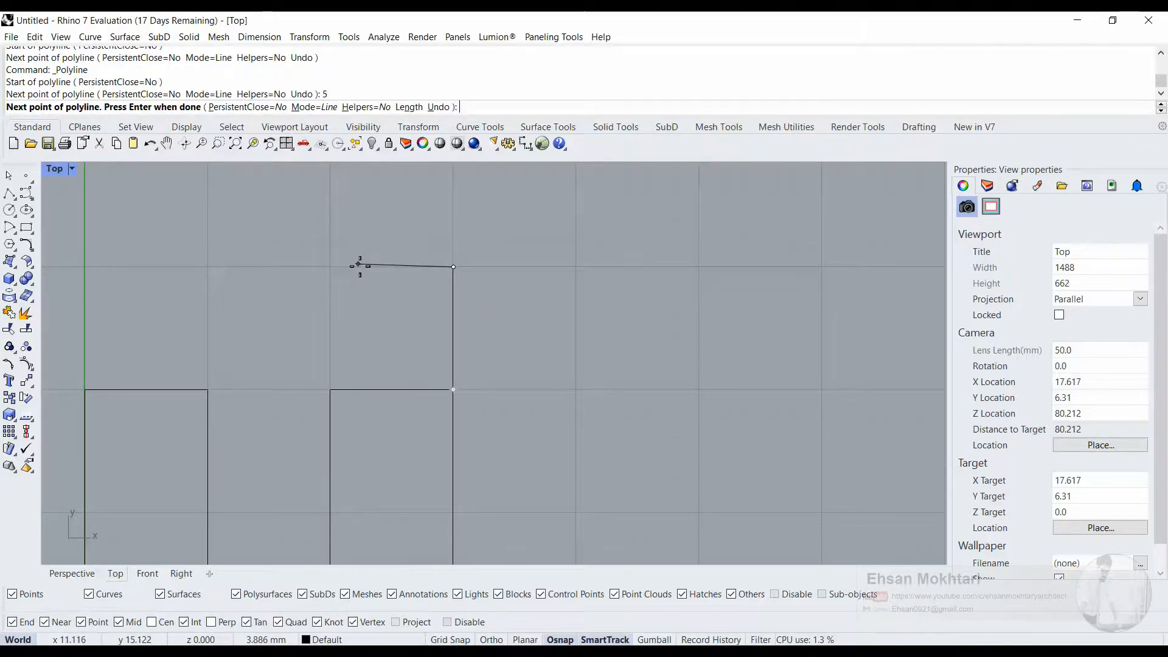
key("F8")
type("5")
key("Return")
key("F8")
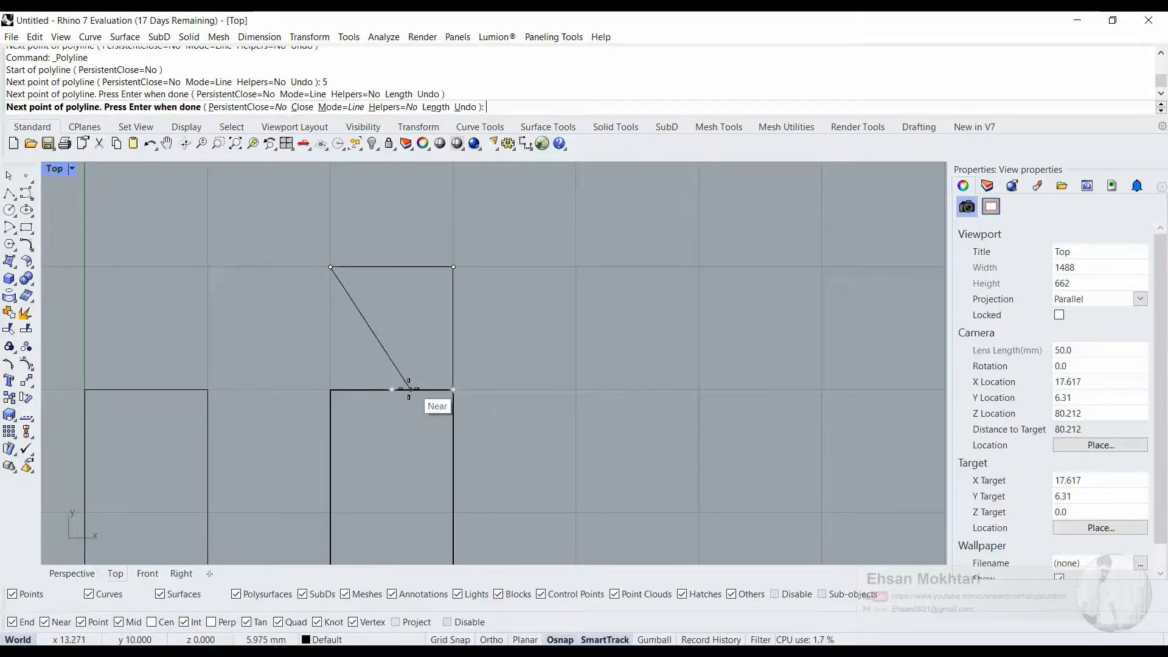
Snap the polyline's last point to the midpoint of the second rectangle's top edge and finish it
scroll(391, 390, "up", 10)
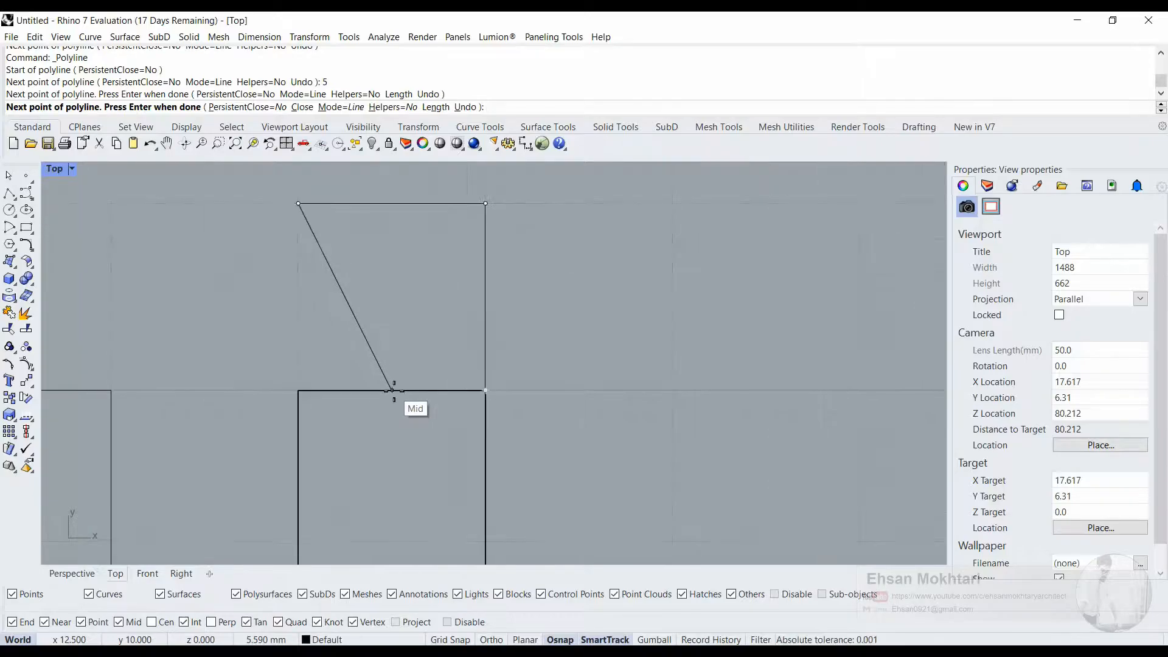
scroll(391, 389, "down", 10)
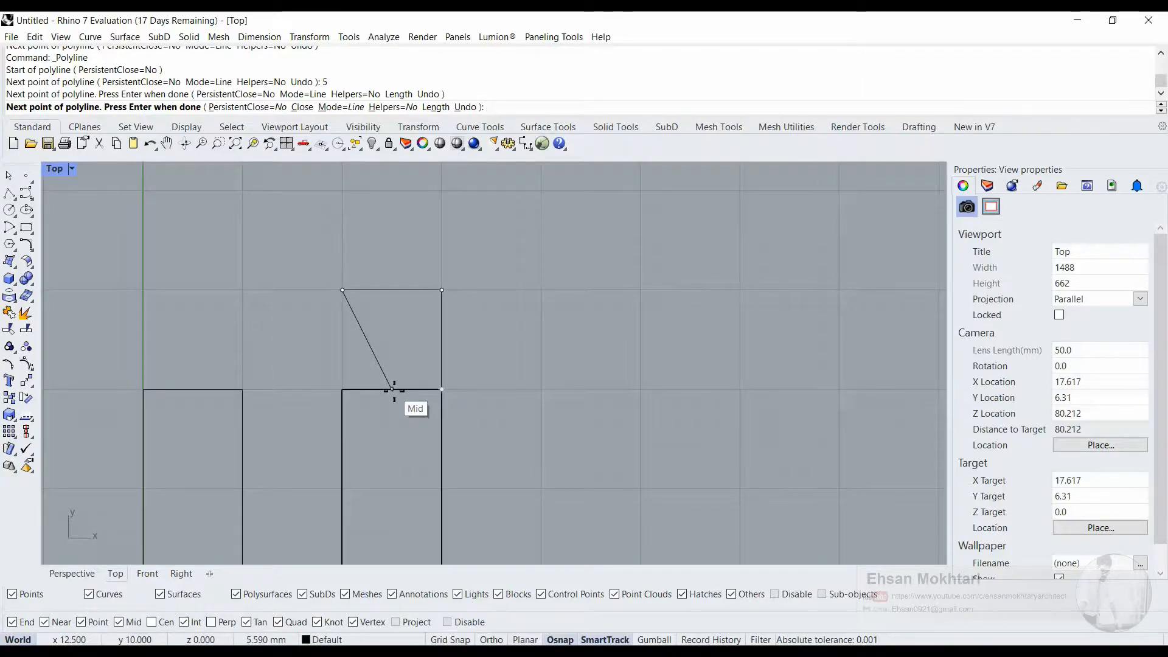
left_click(393, 390)
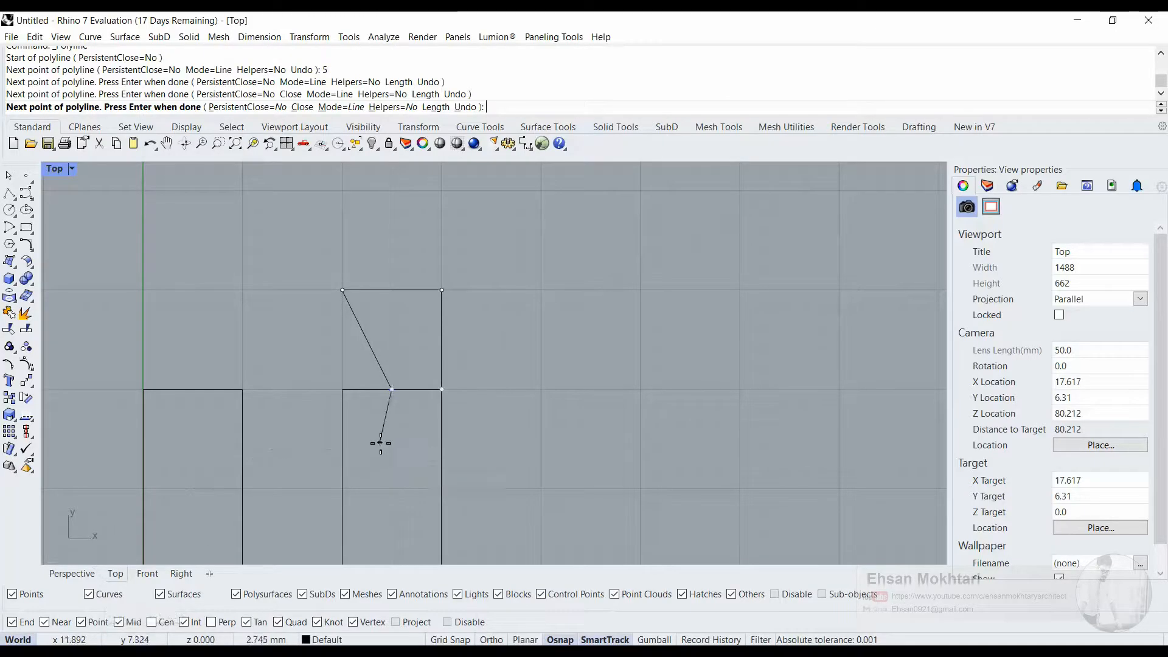
key("Return")
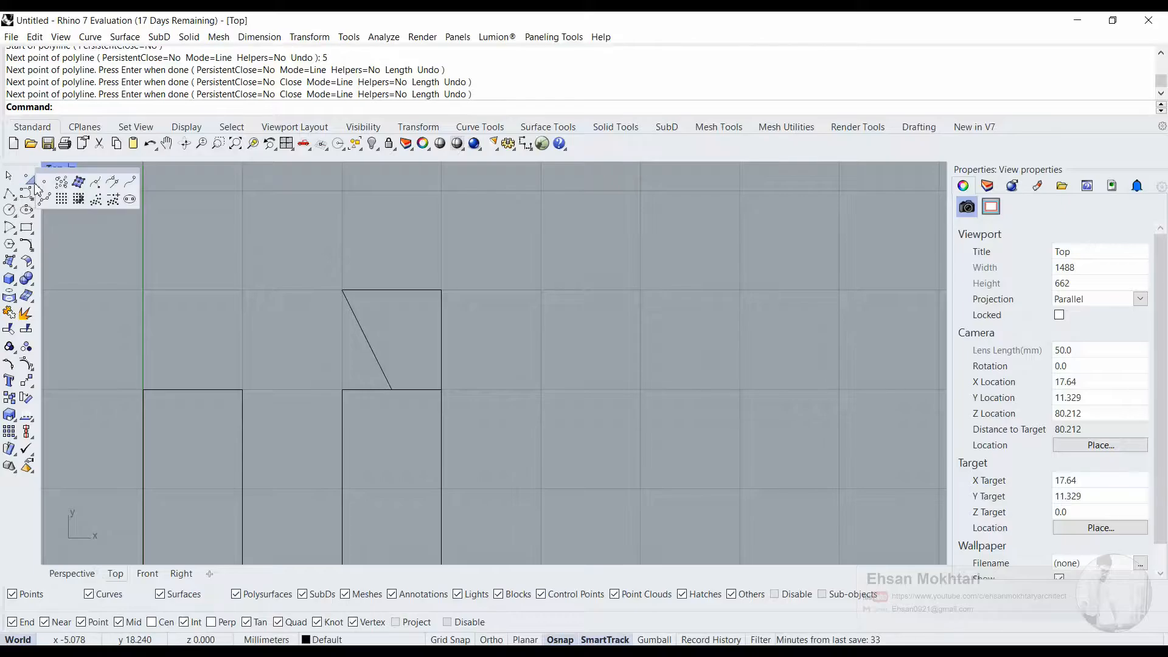
Place six scattered point objects in the empty area beyond the second rectangle
right_click(34, 184)
left_click(536, 363)
left_click(509, 305)
left_click(606, 259)
left_click(641, 337)
left_click(602, 450)
left_click(523, 471)
key("Return")
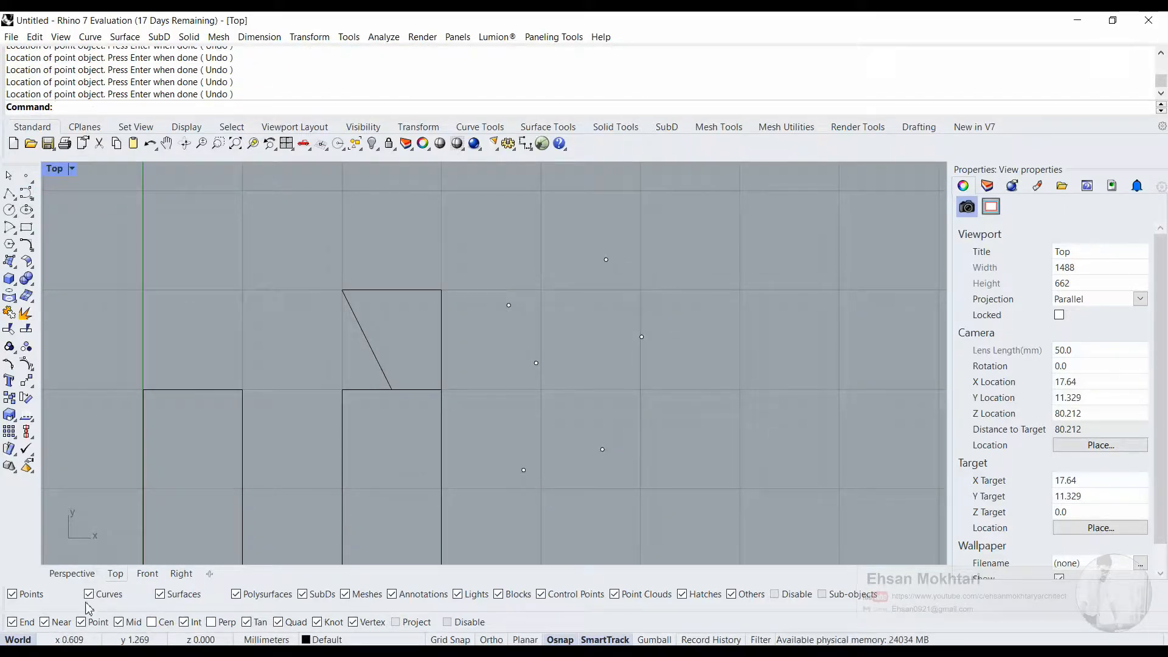
Start a polyline at the upper-right corner of the open shape above the second rectangle, with the Point snap off
left_click(9, 227)
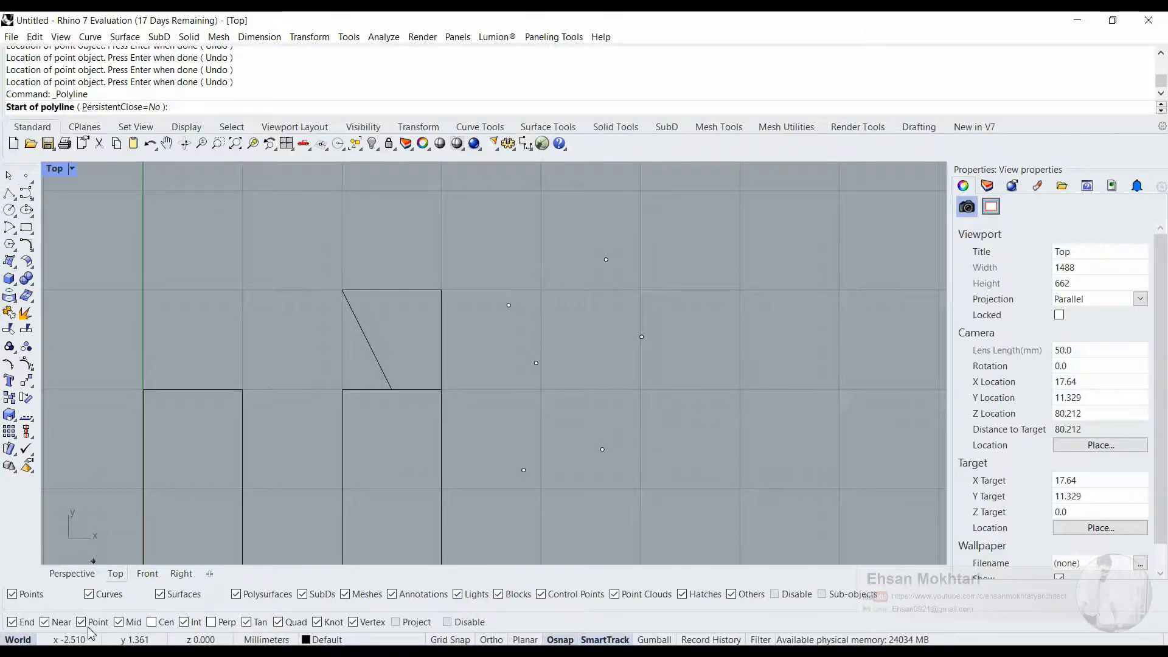
left_click(94, 621)
left_click(441, 290)
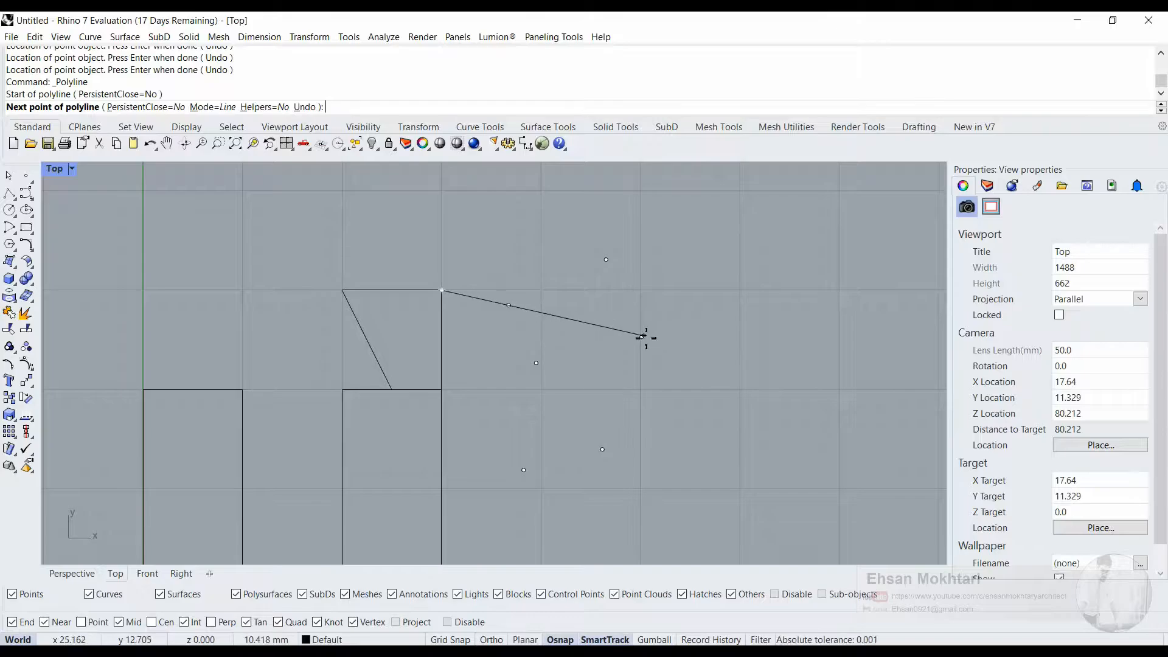
Turn the Point snap back on, continue the polyline through four of the scattered points, and finish it
left_click(93, 623)
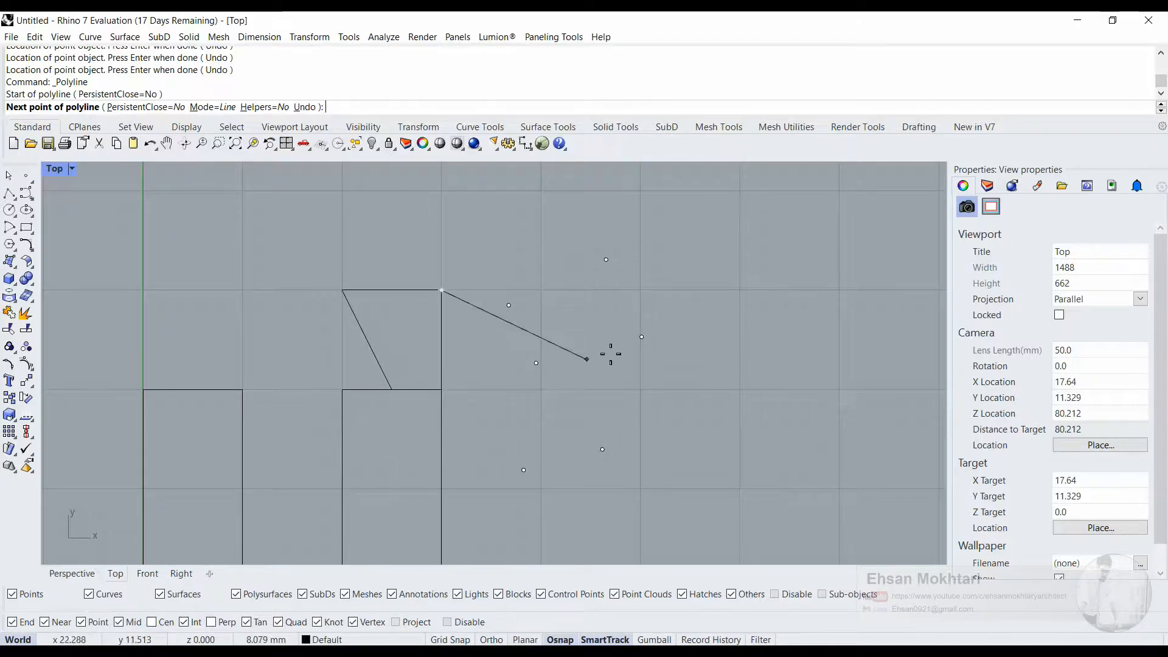
left_click(642, 337)
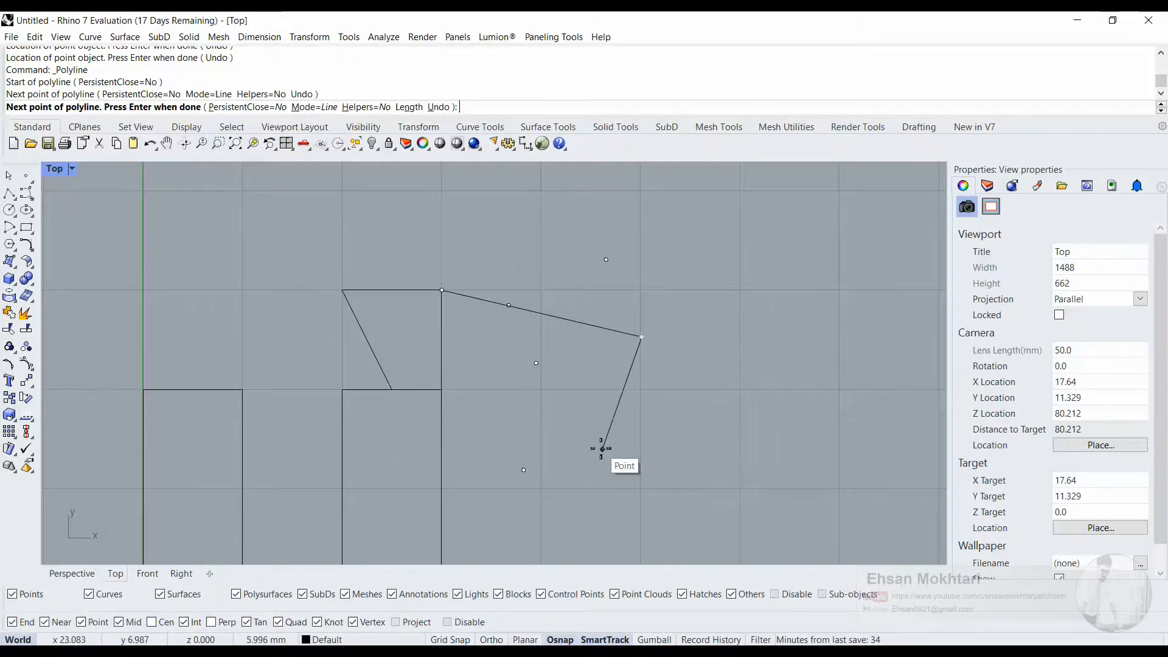
left_click(602, 449)
left_click(524, 470)
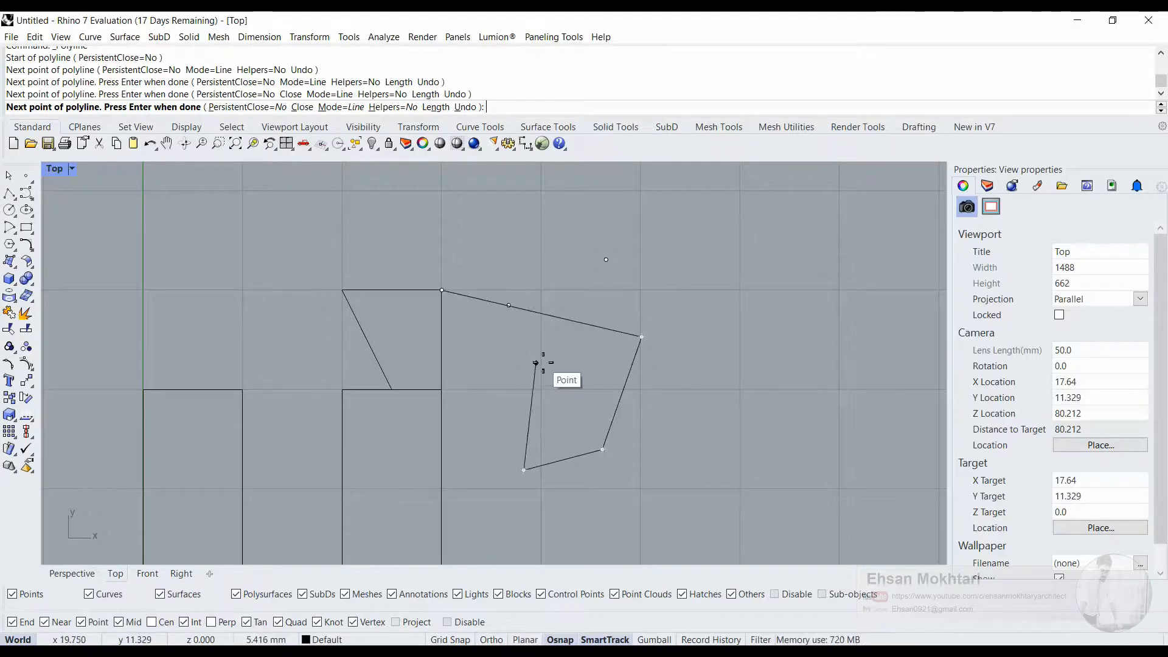
left_click(536, 363)
key("Return")
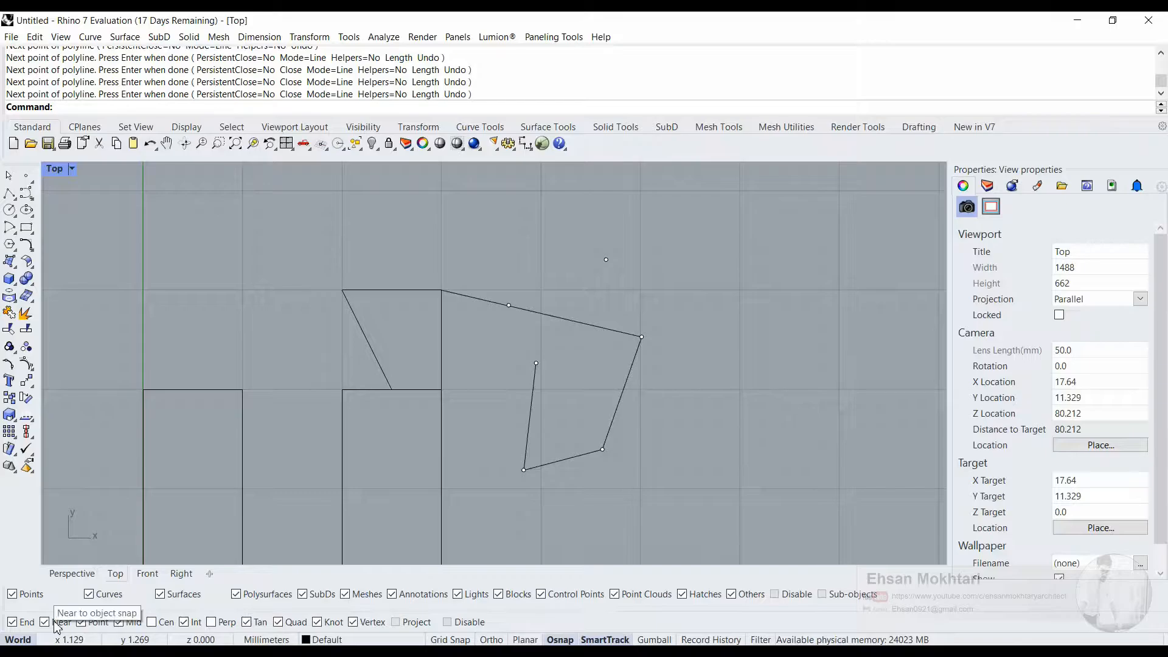
Draw a polyline across the point-based shape, from its right slanted edge to its left edge, using the Near snap
left_click(9, 193)
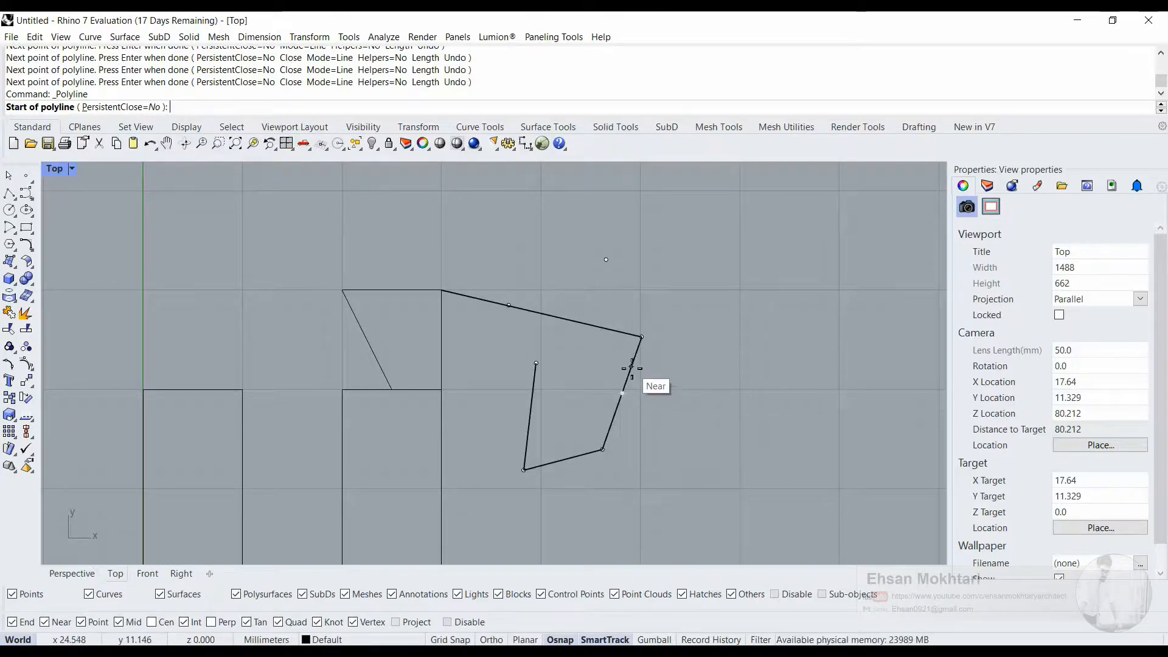
left_click(631, 367)
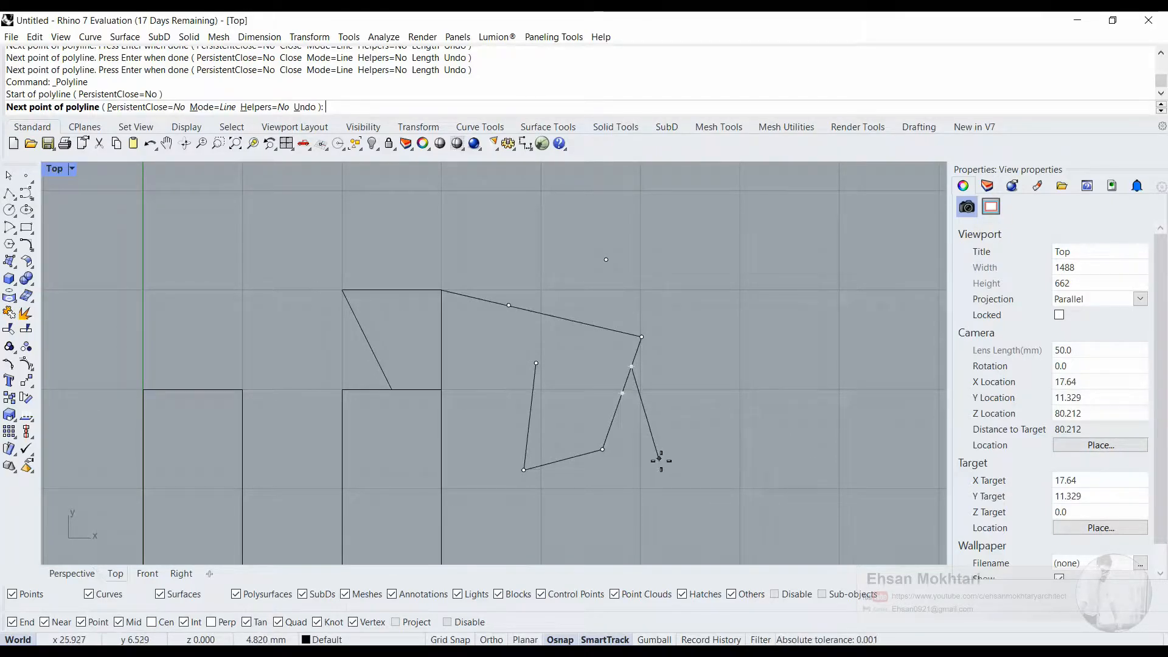
left_click(534, 379)
key("Return")
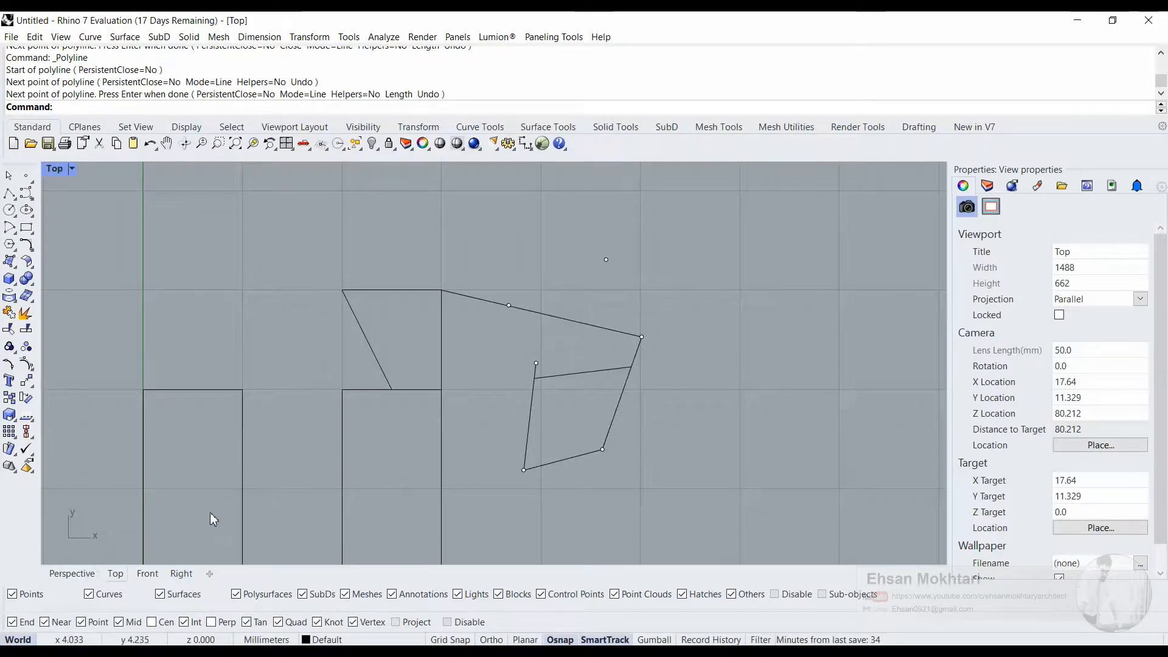
Enable the Cen snap and start a polyline at the center of the first rectangle
left_click(154, 626)
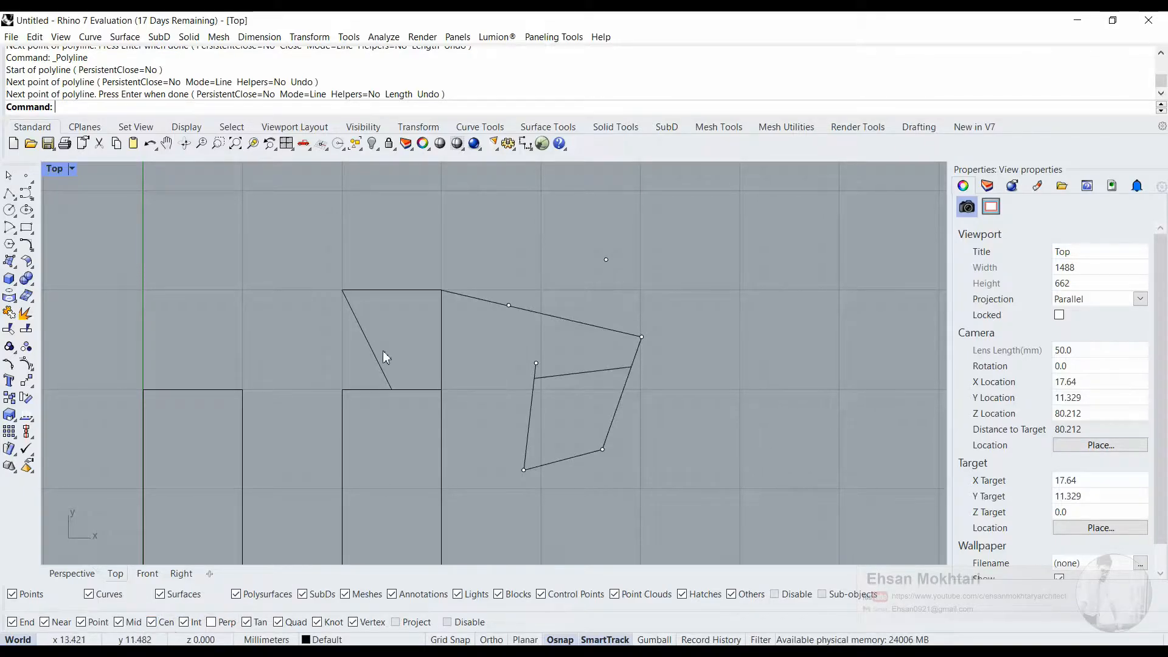
left_click(9, 194)
scroll(341, 355, "down", 6)
right_click_drag(340, 355, 361, 310)
scroll(313, 339, "up", 6)
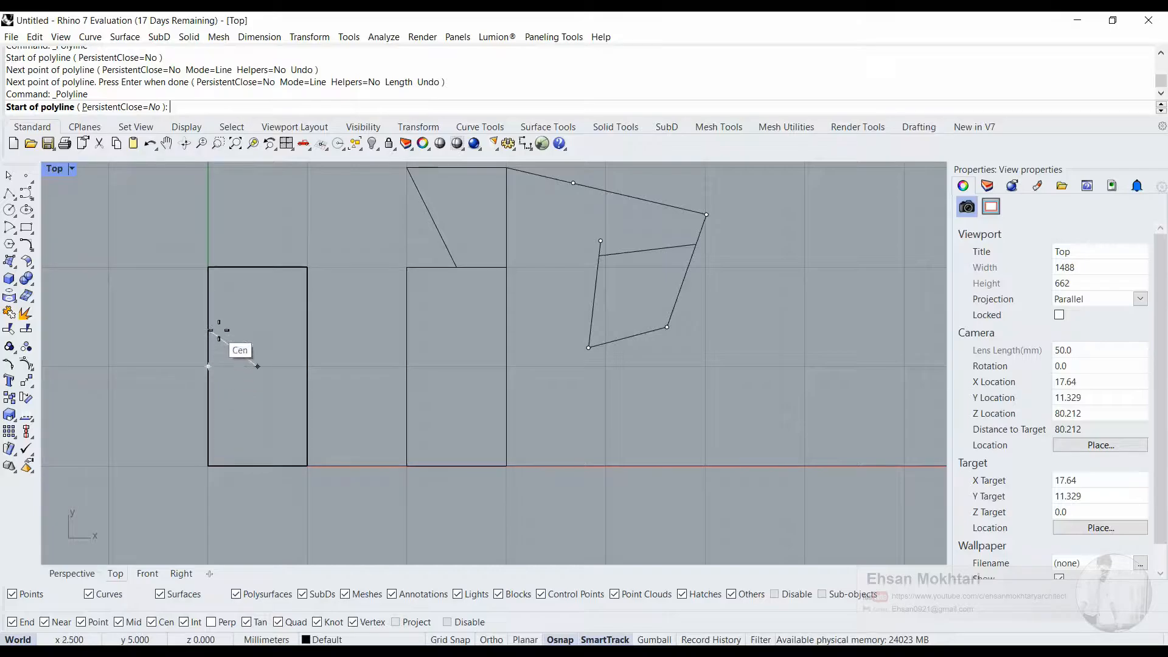
left_click(218, 292)
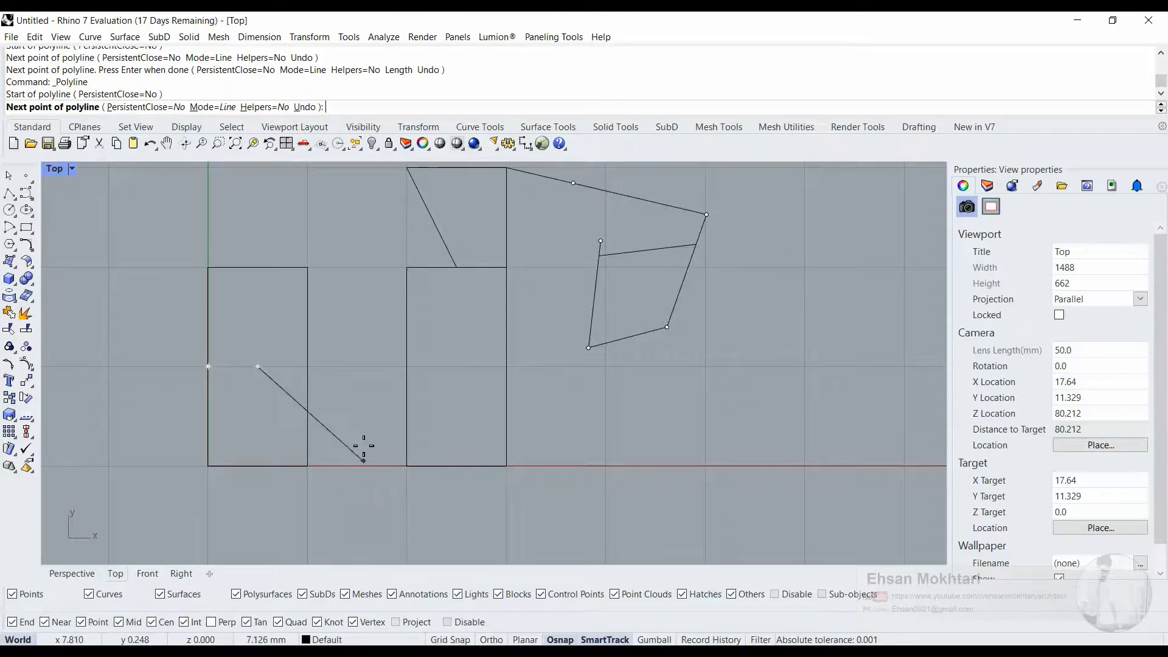
End the polyline at the second rectangle's center, then select the resulting line and clear the selection
left_click(408, 404)
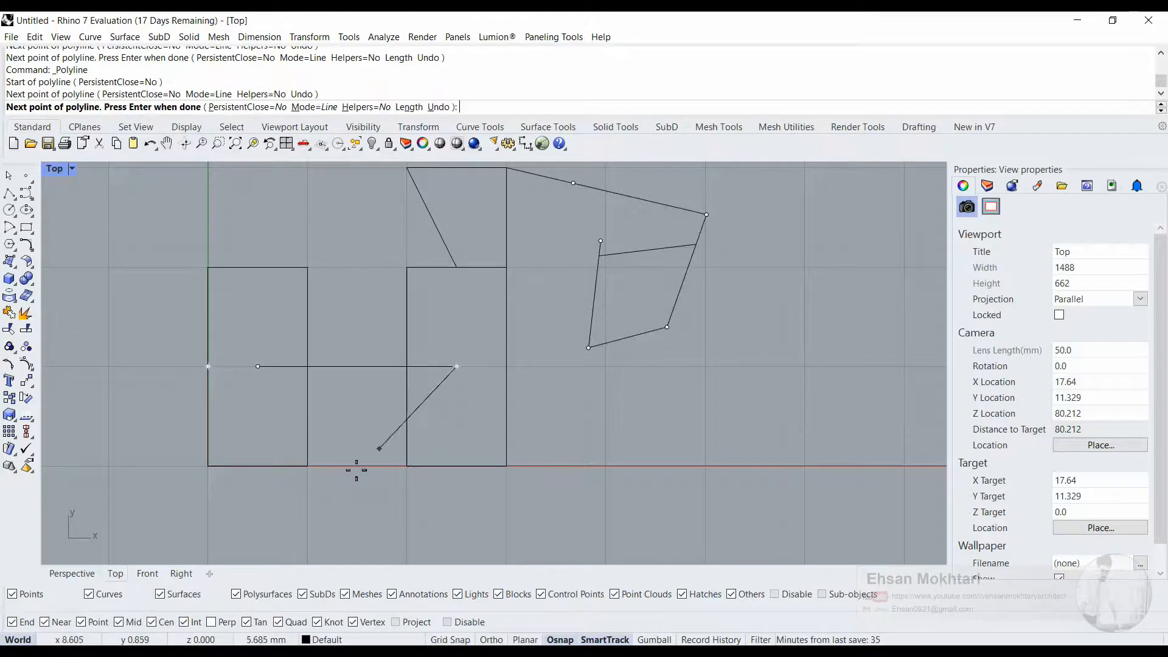
key("Return")
left_click(366, 364)
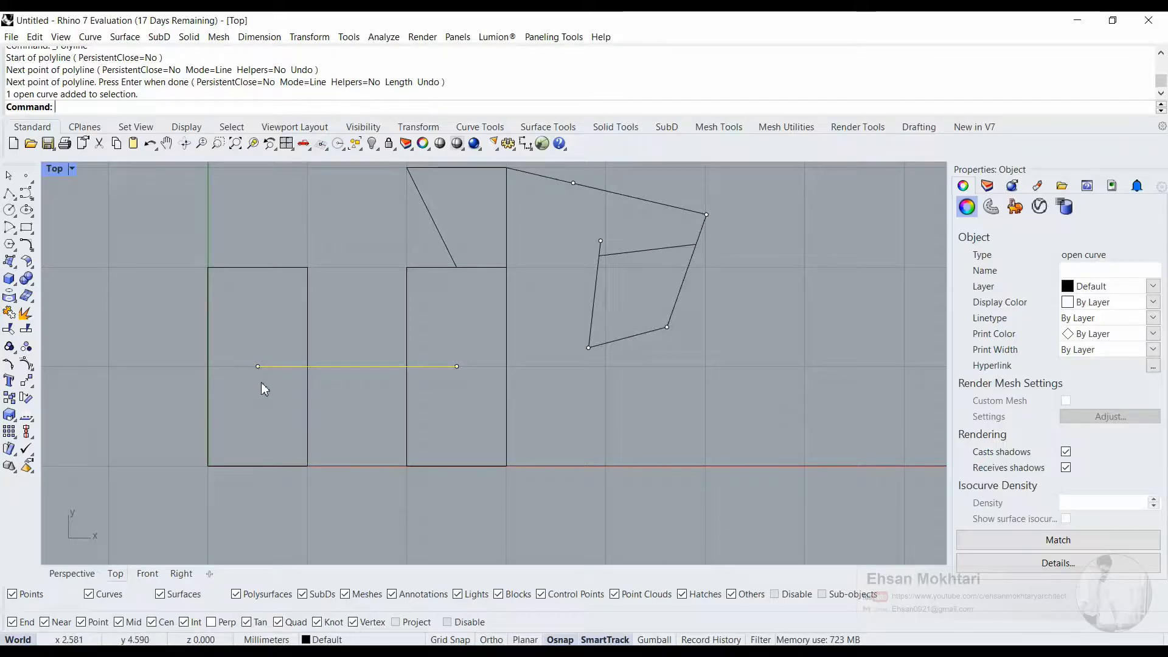
left_click(296, 500)
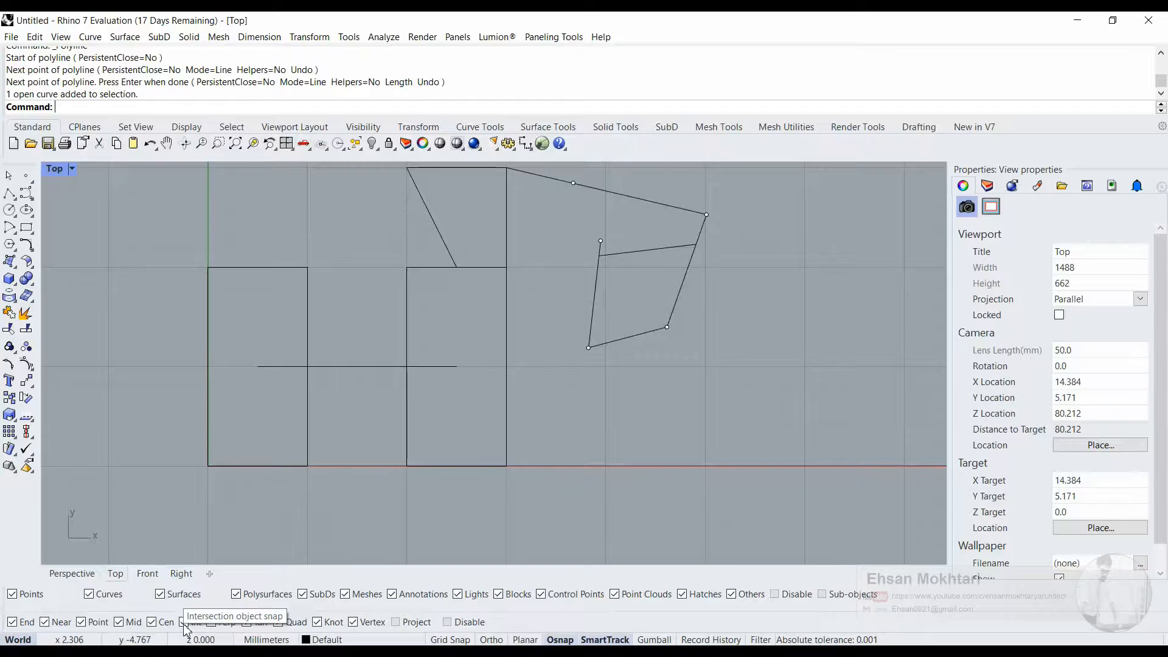
Draw a single-segment polyline freehand that crosses the long sloping edge next to the open shape's upper-right corner
left_click(9, 193)
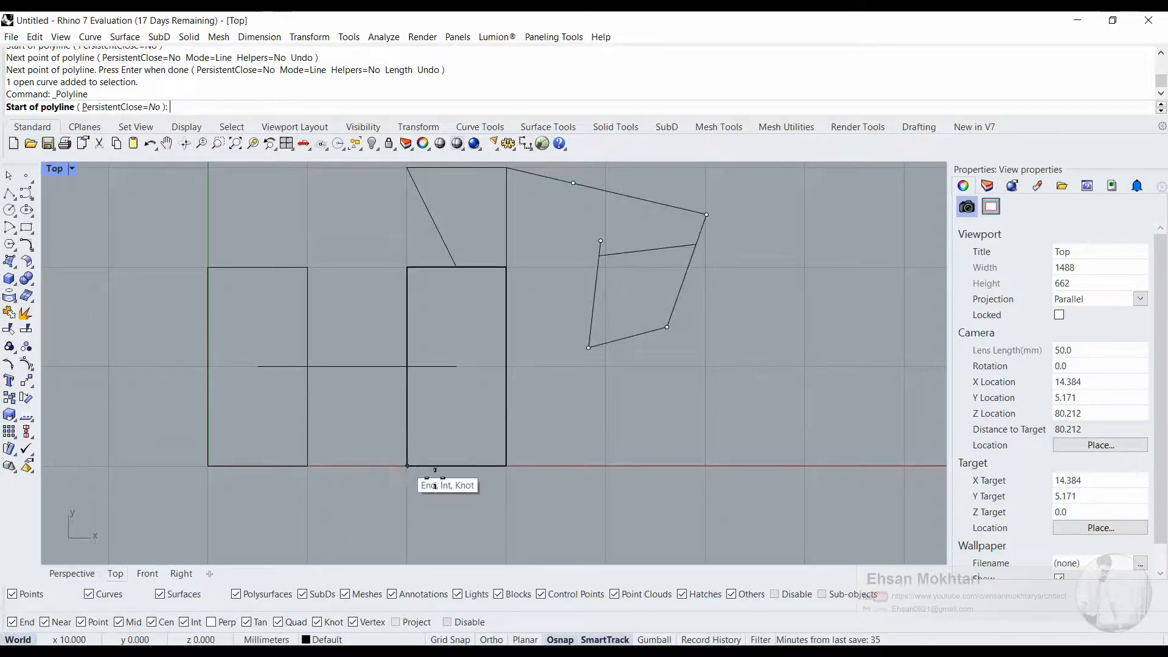
scroll(651, 432, "down", 6)
scroll(550, 340, "up", 6)
right_click_drag(532, 244, 529, 326)
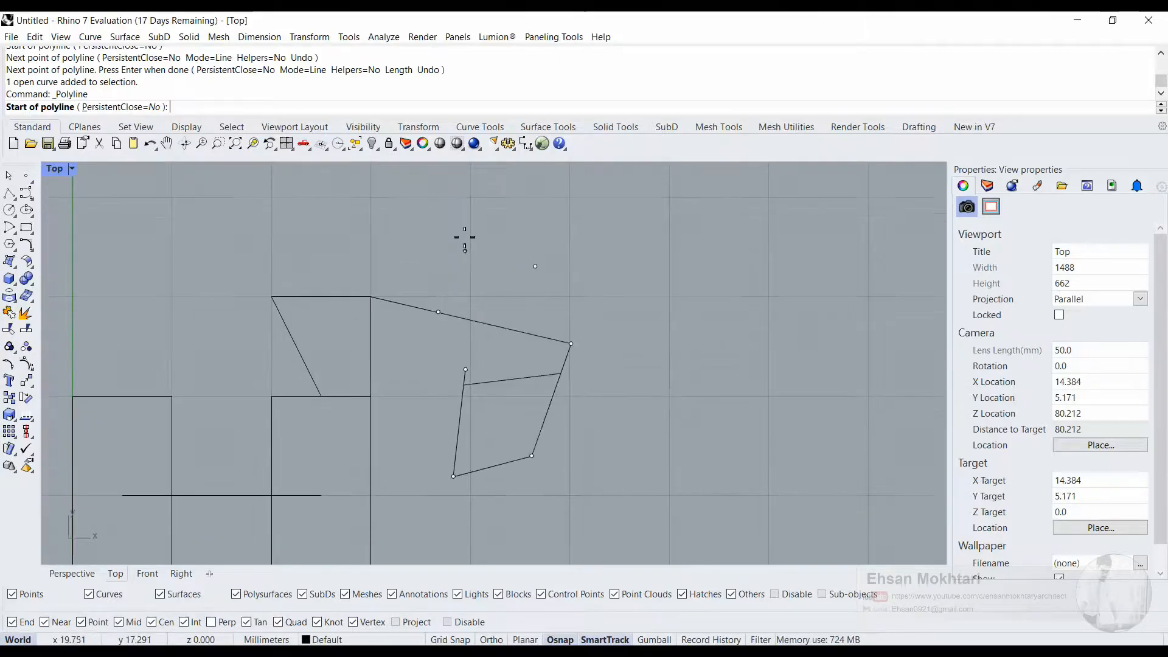
left_click(441, 215)
left_click(403, 432)
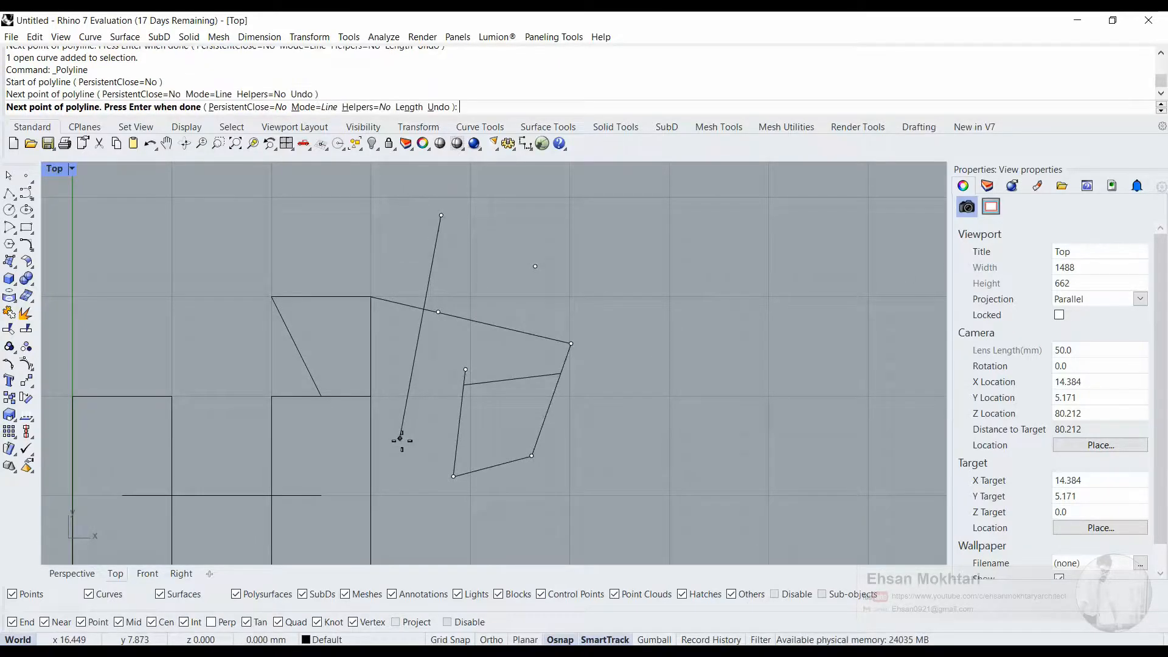
key("Return")
Draw a polyline from a free point above the open shape to the crossing of the freehand line and long sloping edge, using the Int snap
scroll(435, 289, "up", 5)
key("Return")
scroll(334, 234, "down", 5)
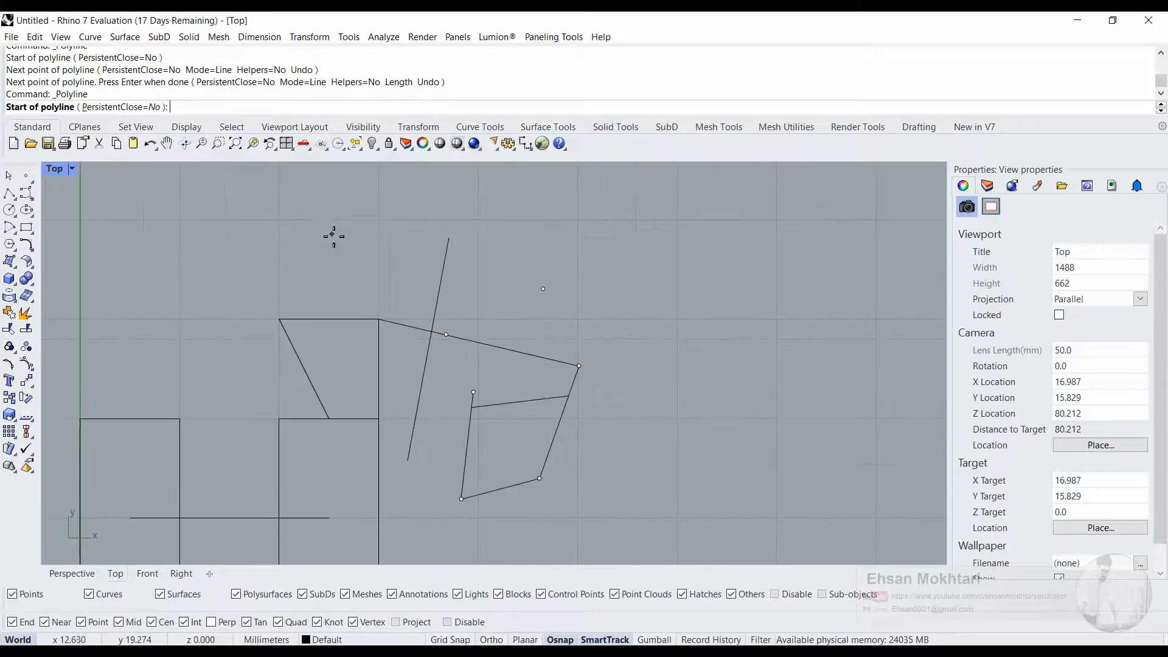
left_click(310, 194)
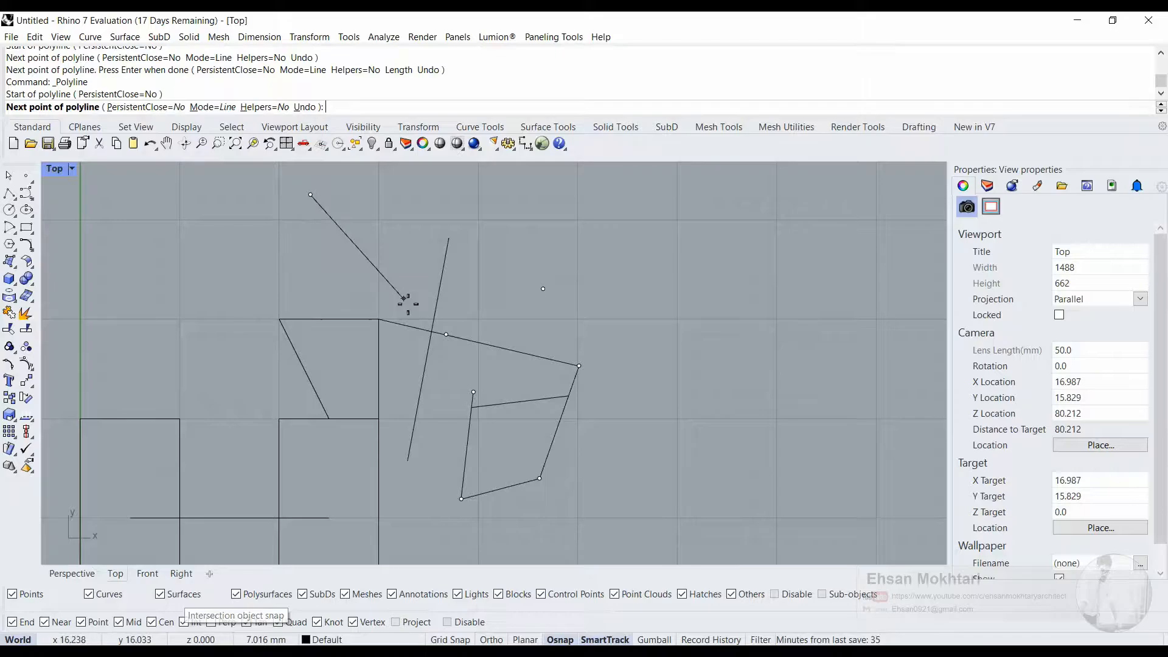
scroll(431, 330, "up", 8)
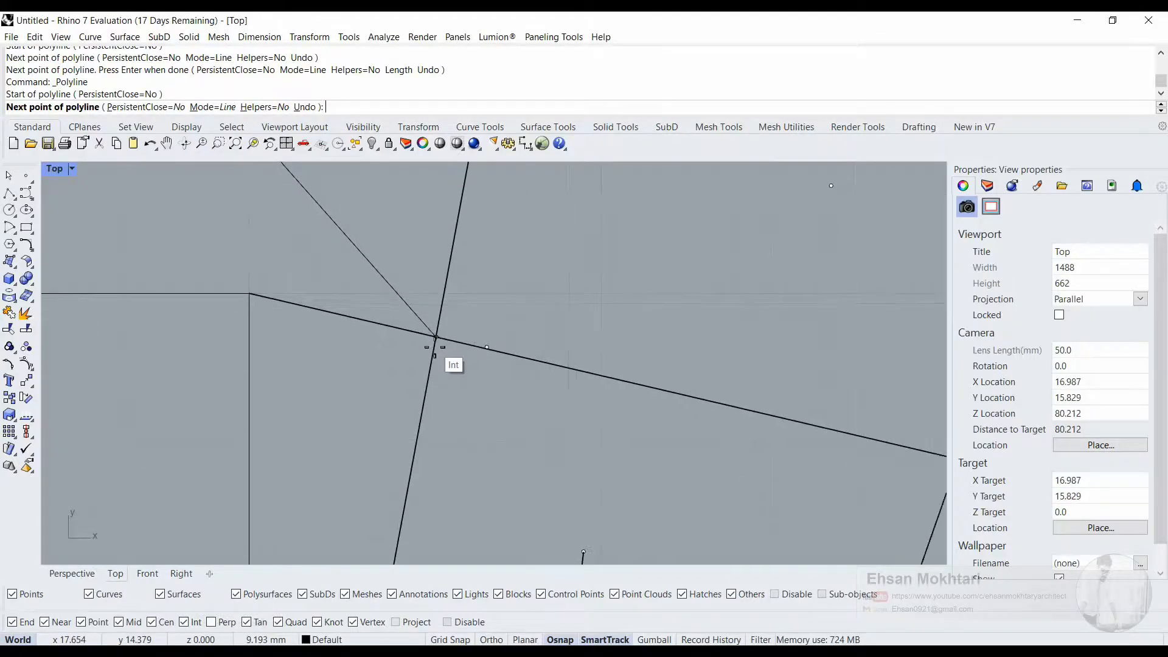
scroll(437, 334, "up", 1)
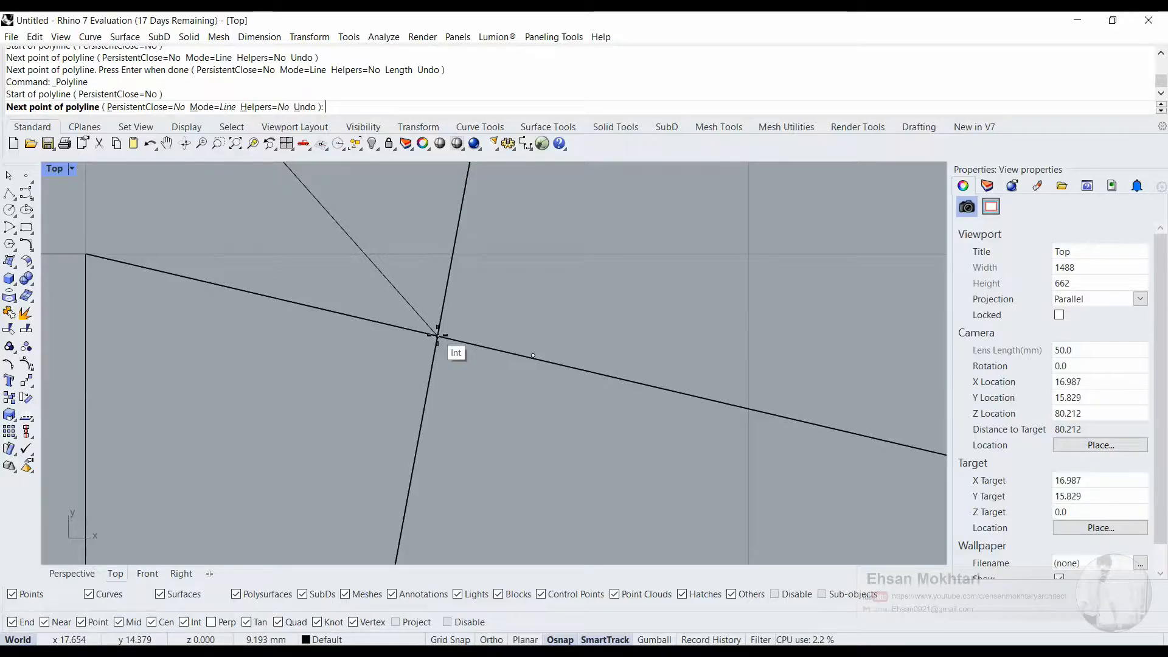
left_click(436, 334)
scroll(450, 365, "down", 10)
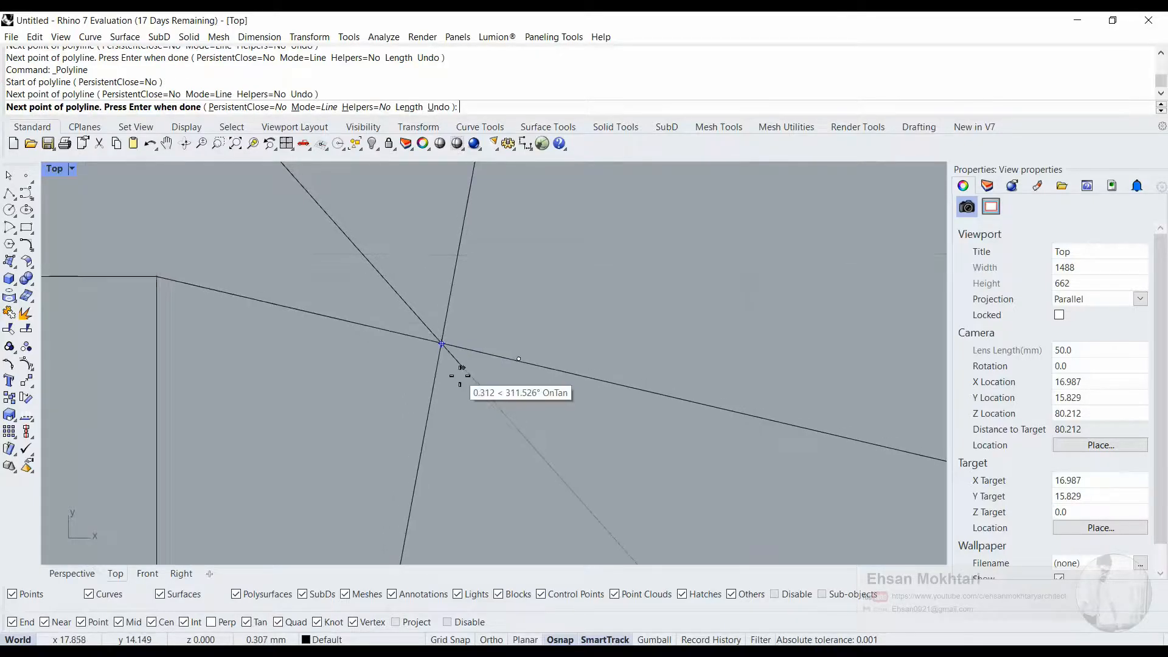
scroll(485, 440, "down", 8)
key("Return")
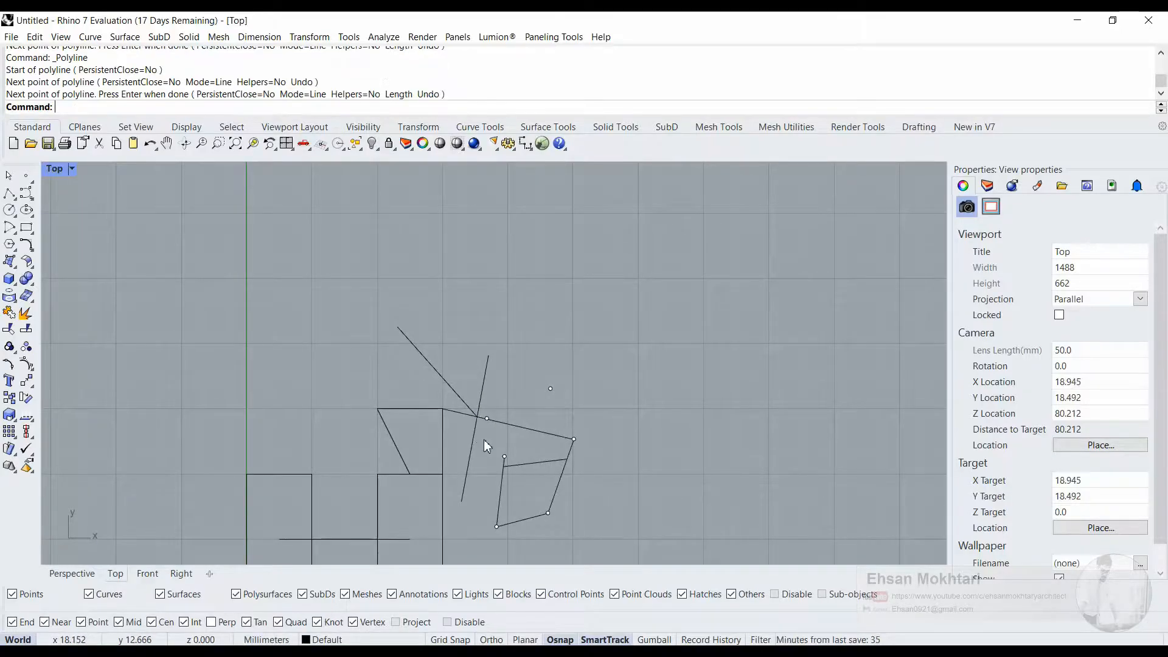
Start a polyline at a free point above the existing shapes and disable the Near and Mid snaps
scroll(338, 438, "up", 5)
key("Return")
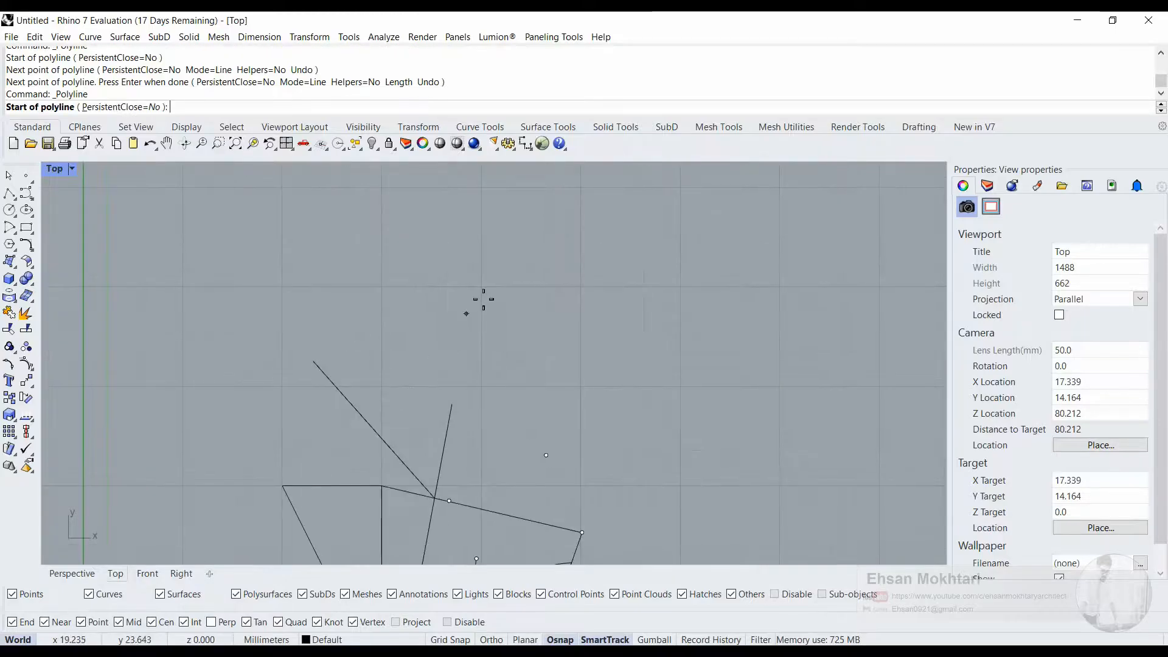
left_click(525, 236)
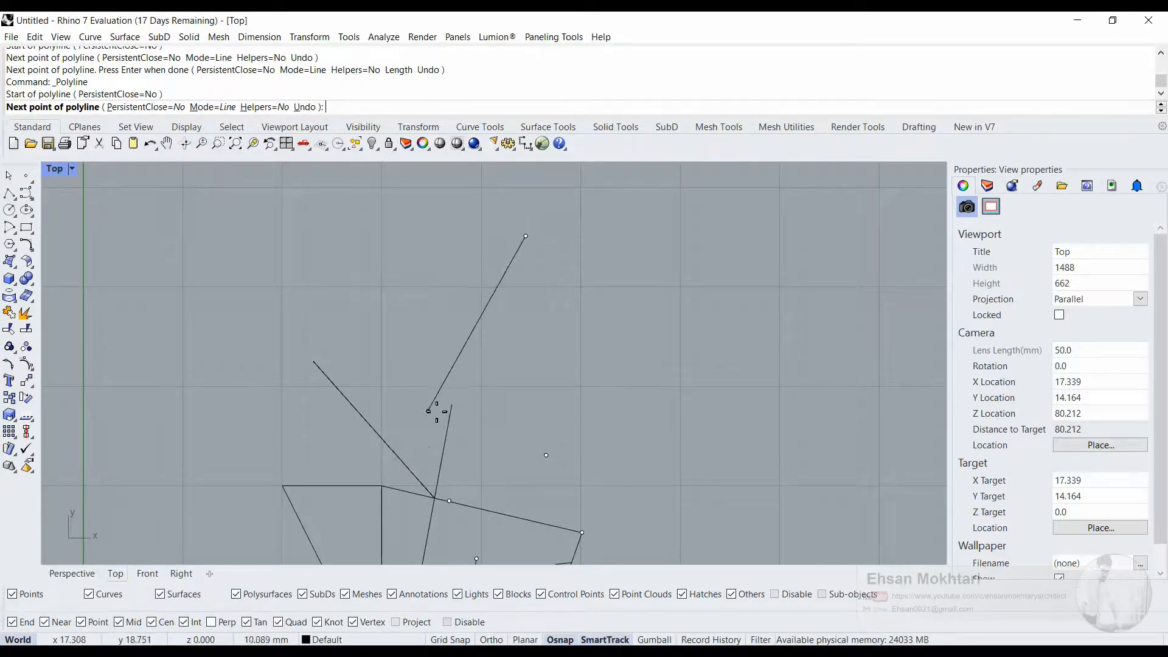
left_click(46, 623)
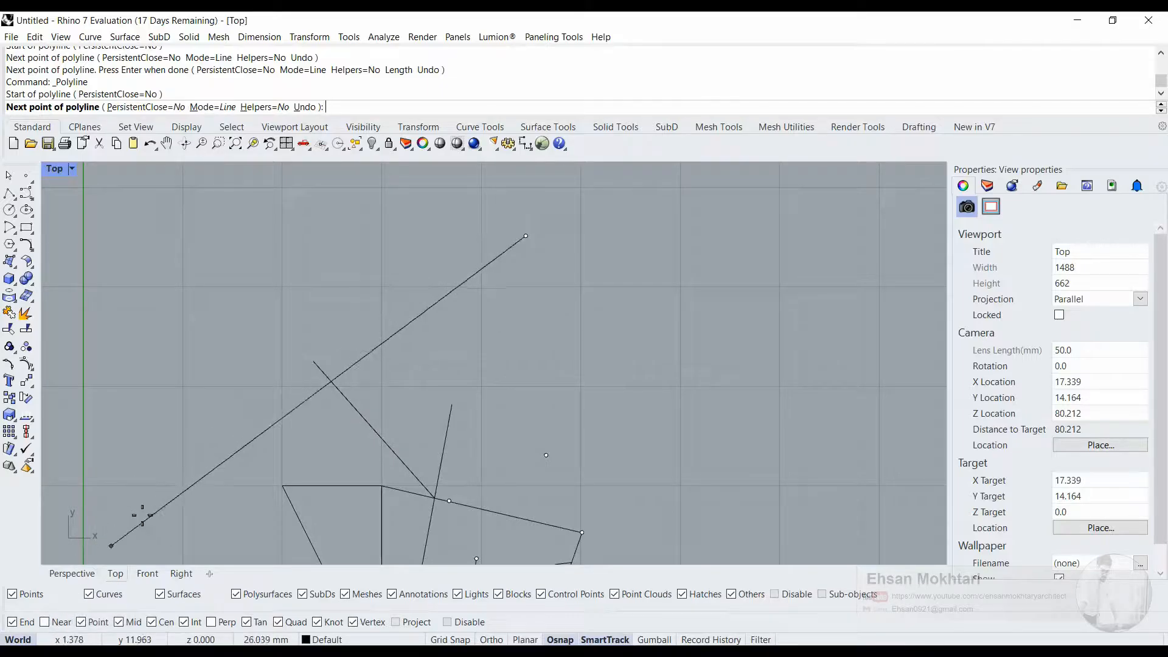
left_click(118, 624)
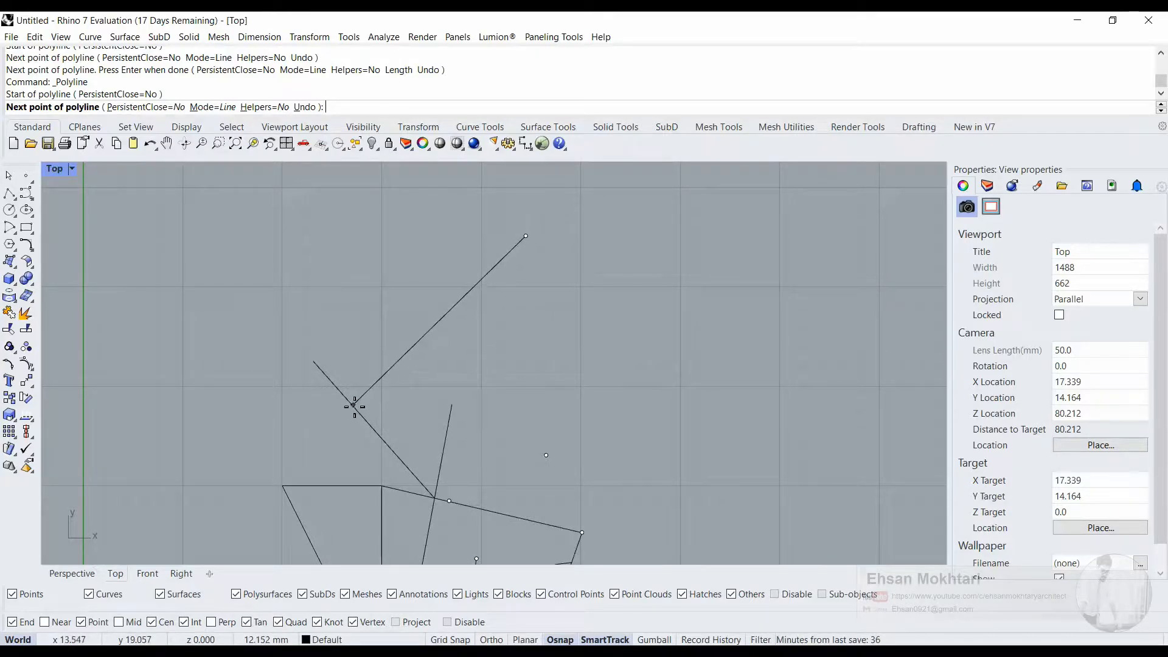
Enable the Perp snap and end the polyline perpendicular to the slanted line, then select the new line and clear the selection
left_click(211, 622)
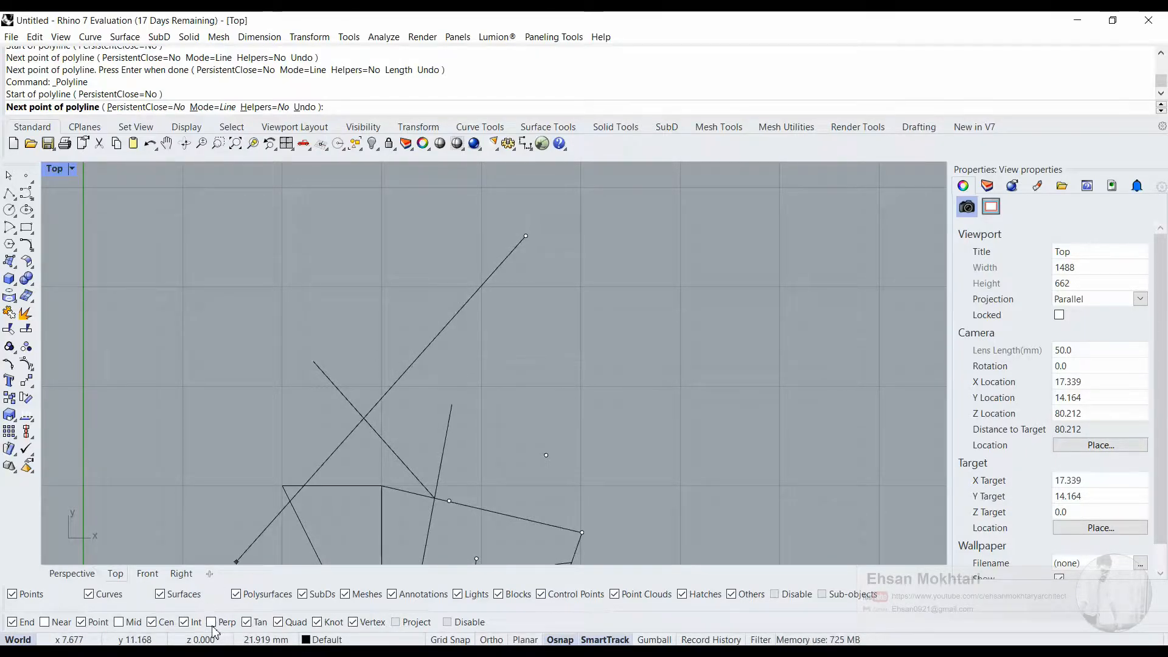
left_click(344, 397)
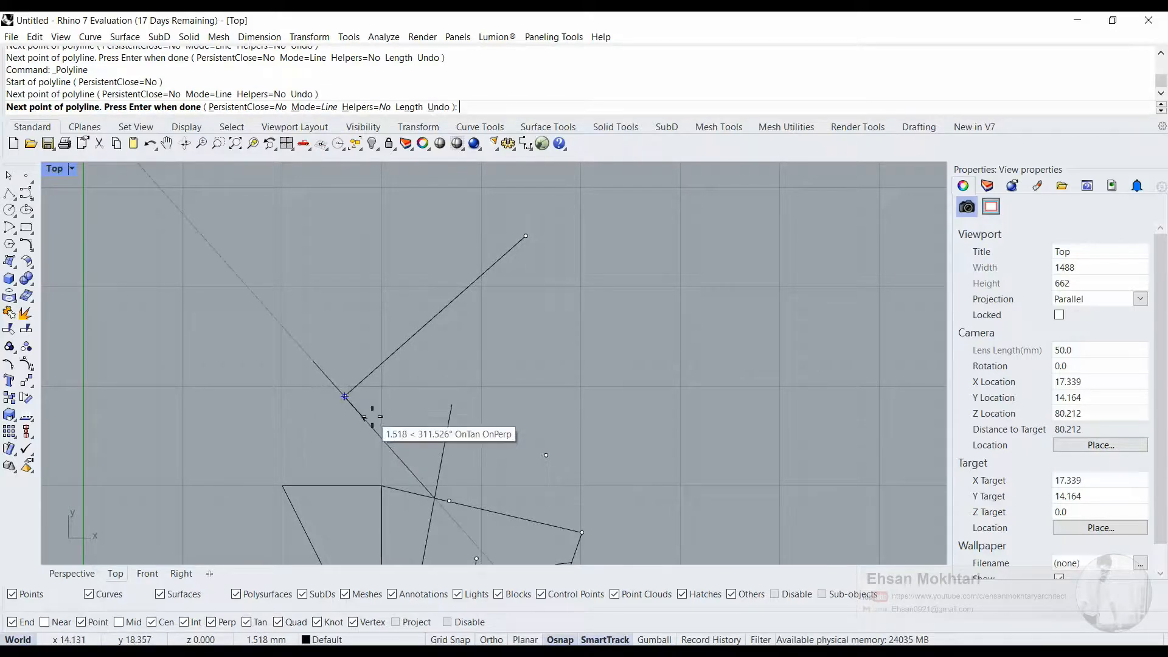
key("Return")
scroll(356, 407, "up", 2)
scroll(341, 395, "up", 3)
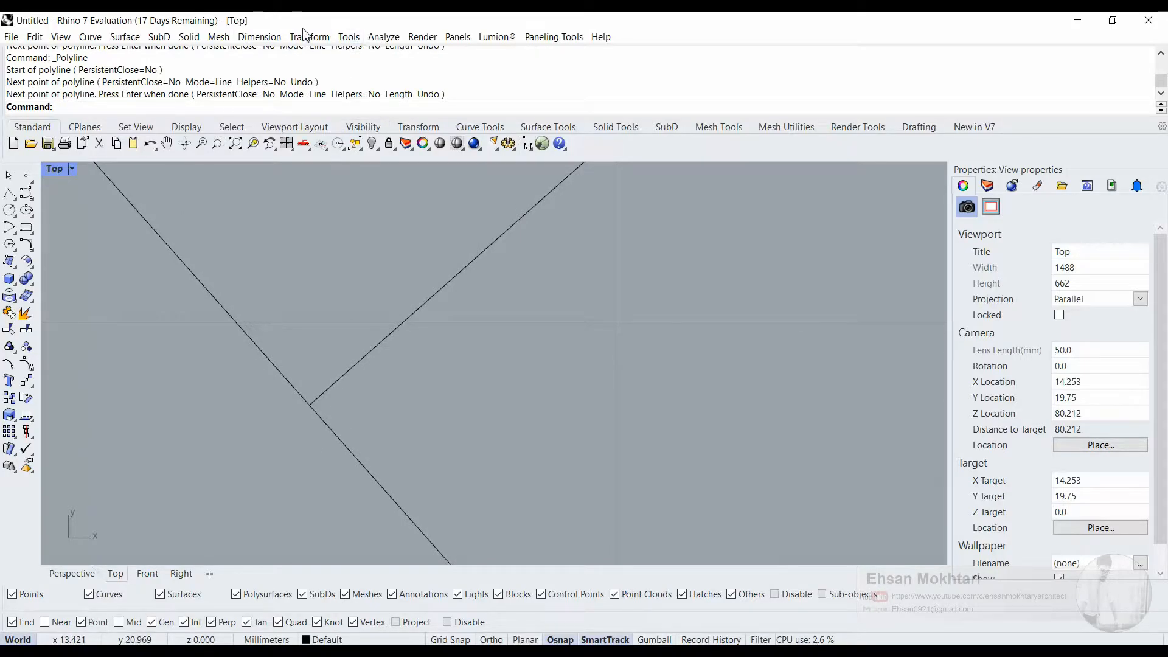
scroll(340, 373, "down", 12)
left_click(447, 285)
left_click(458, 320)
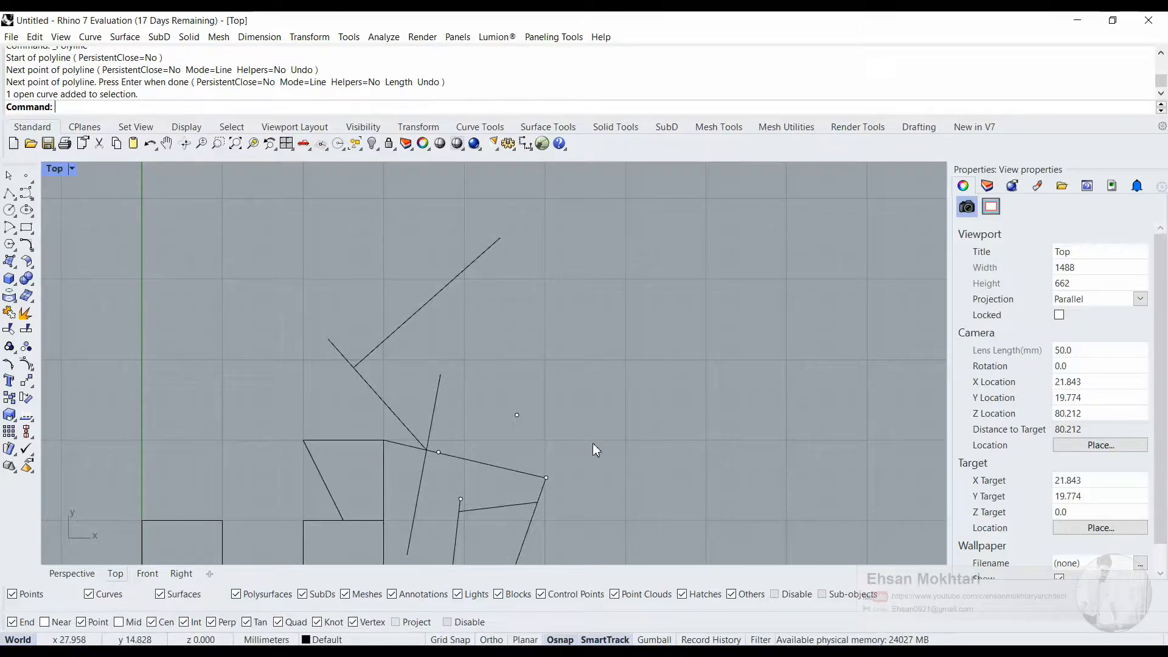
Select all the points and curves in the Top view and delete them
scroll(589, 450, "down", 4)
scroll(528, 465, "down", 1)
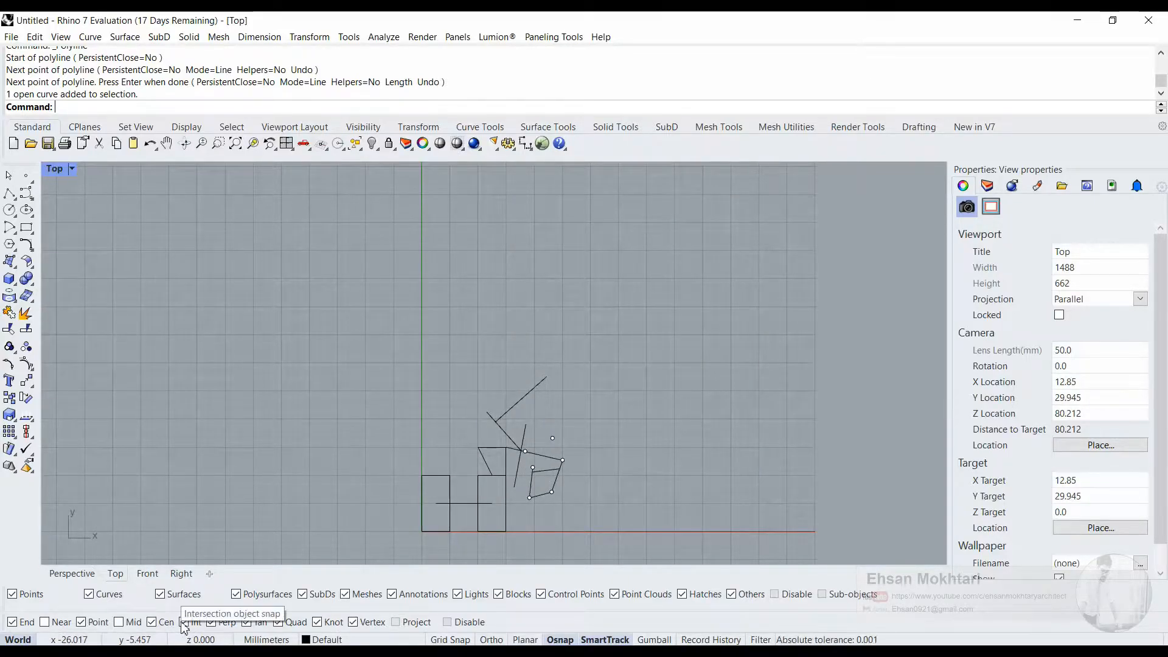
scroll(560, 459, "up", 2)
right_click_drag(560, 459, 563, 406)
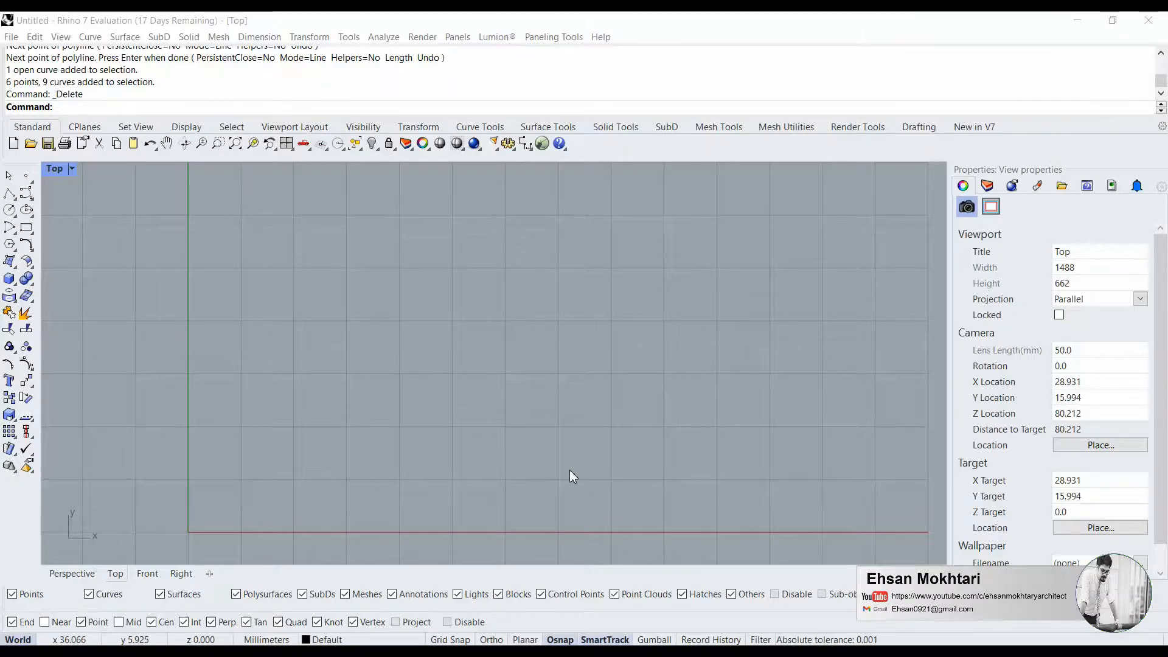
Draw a circle centered at 20,20 with a radius of 5 mm
left_click(16, 217)
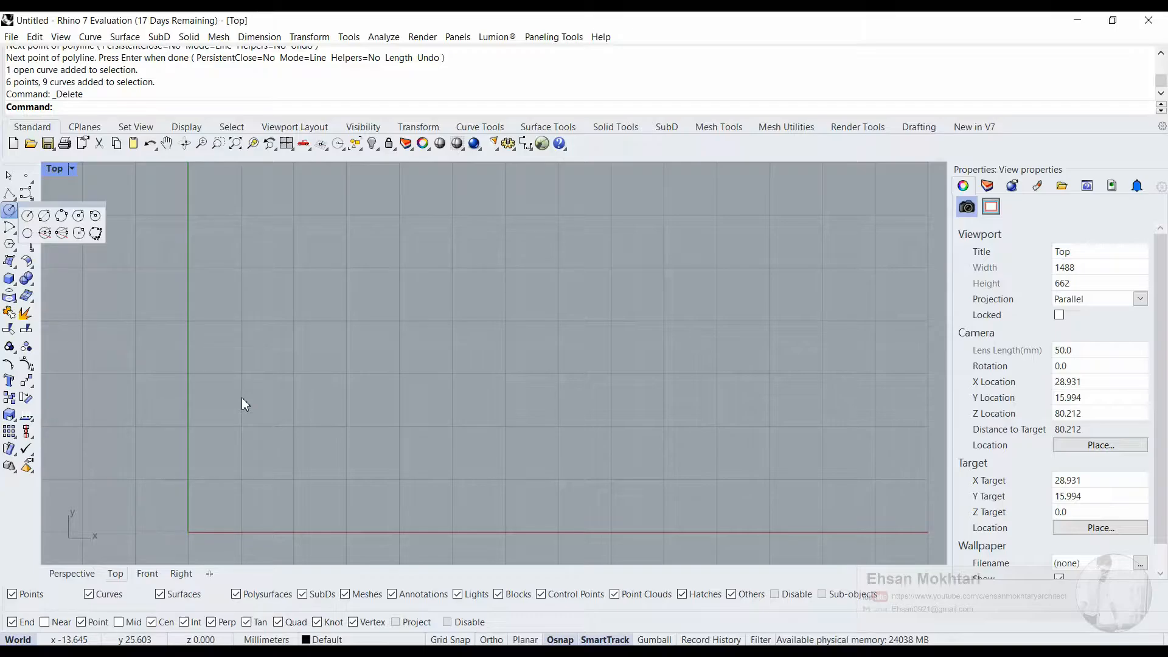
left_click(11, 212)
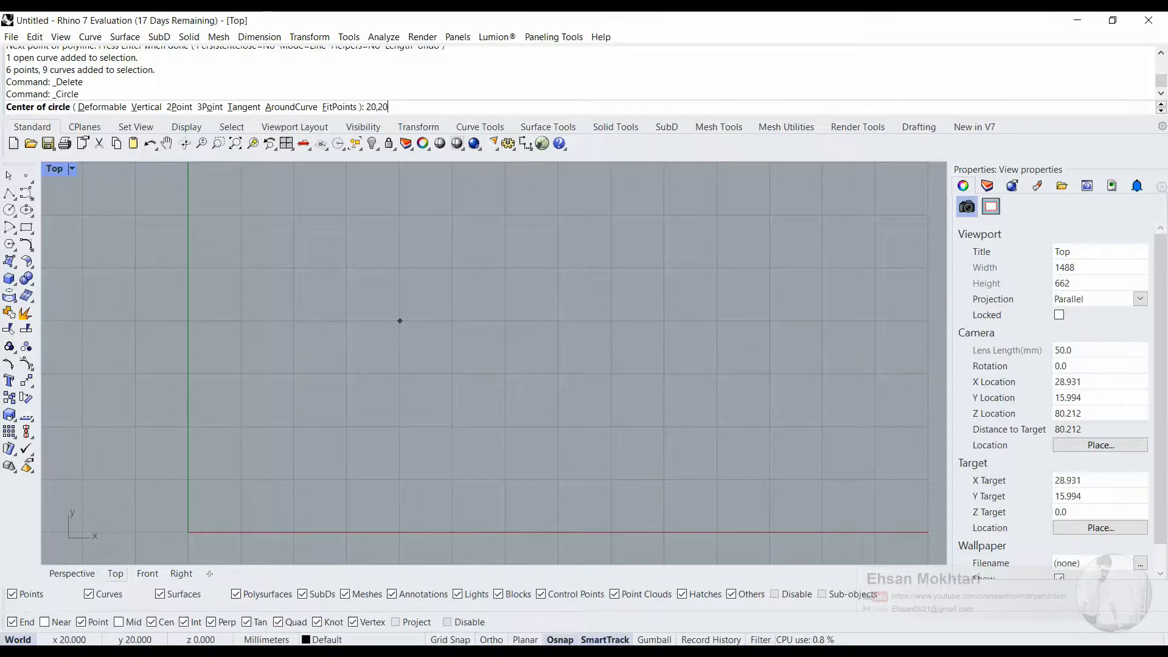
key("Return")
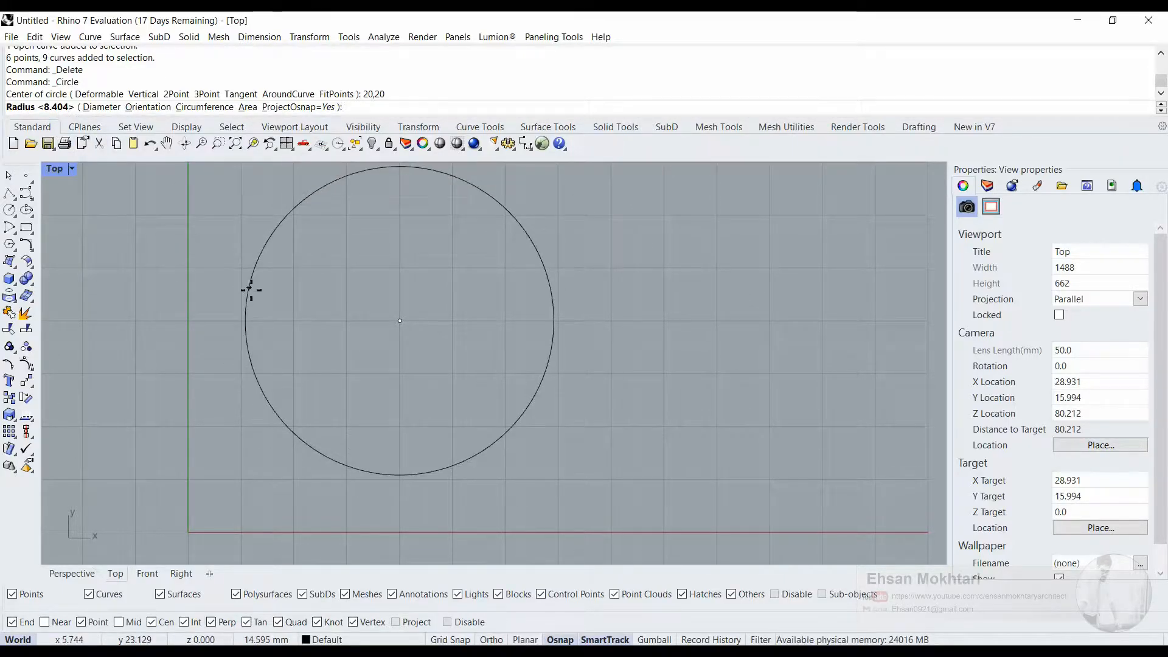
type("5")
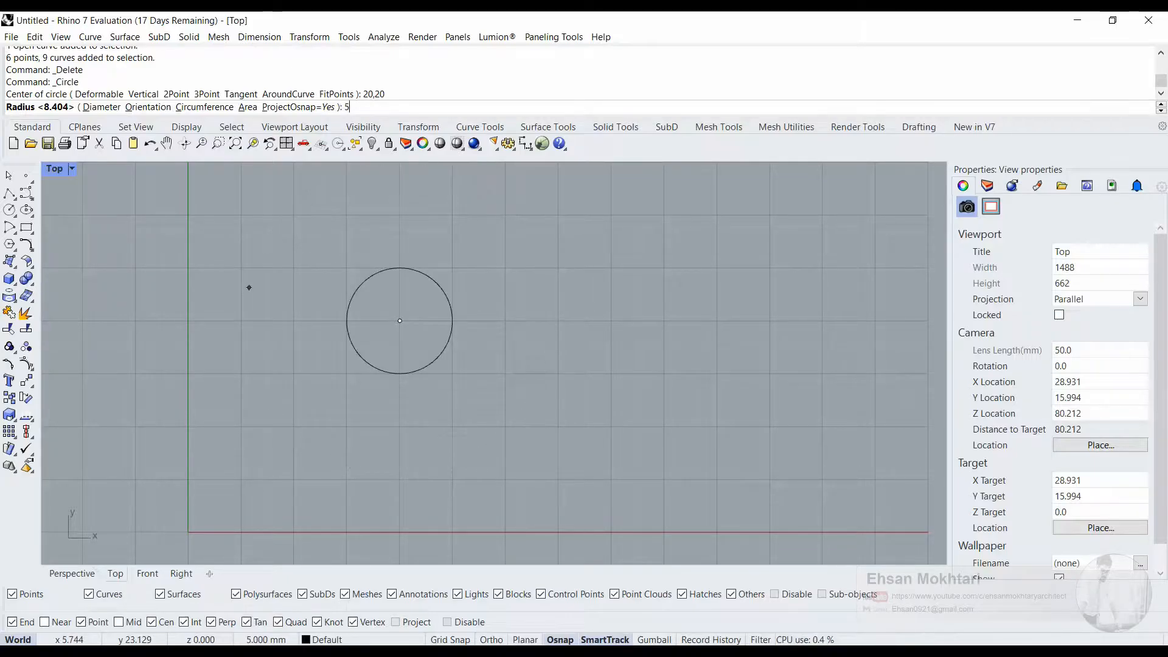
key("Return")
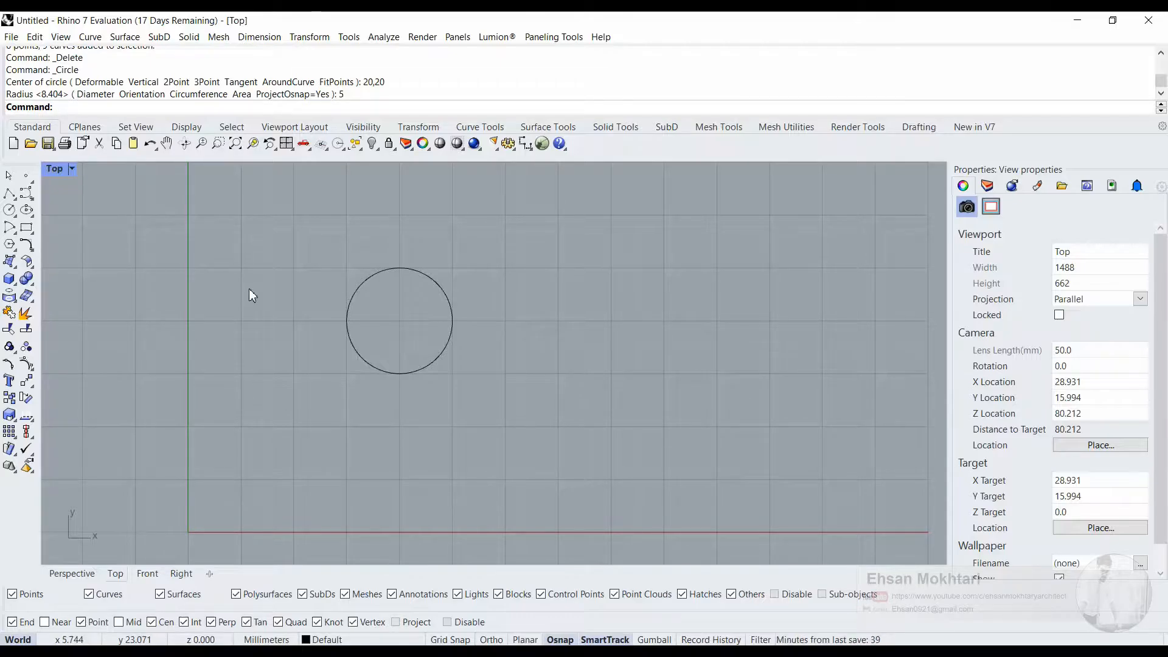
Start a second circle centered at 40,20 and size it with the Diameter option, entering 10
left_click(23, 211)
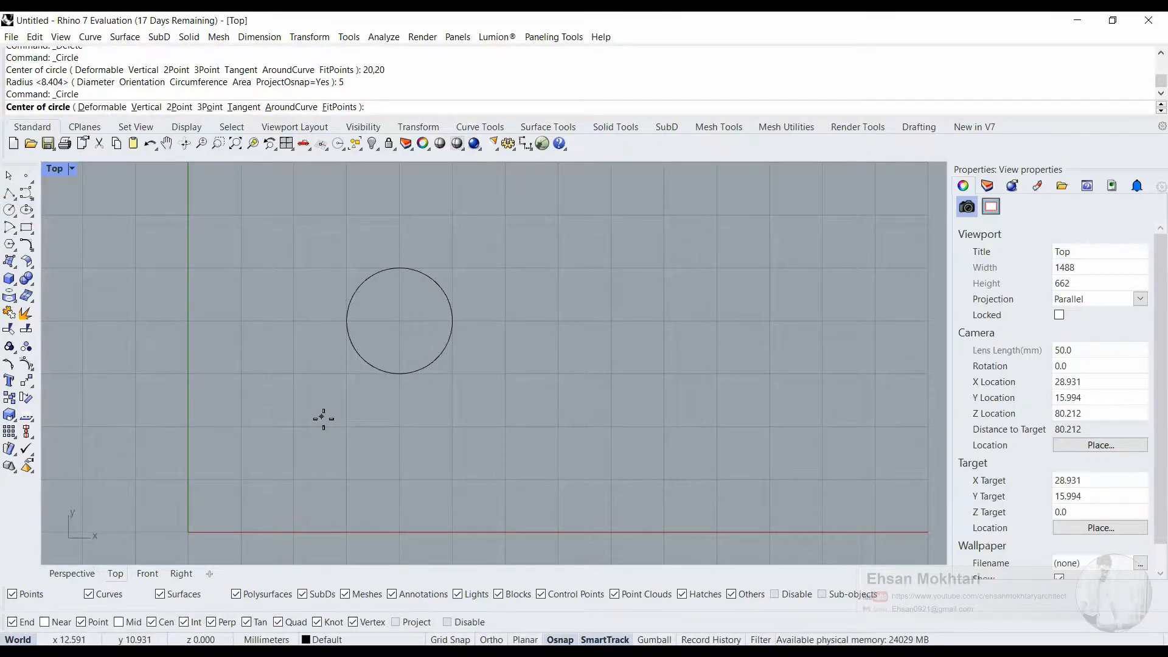
type("40")
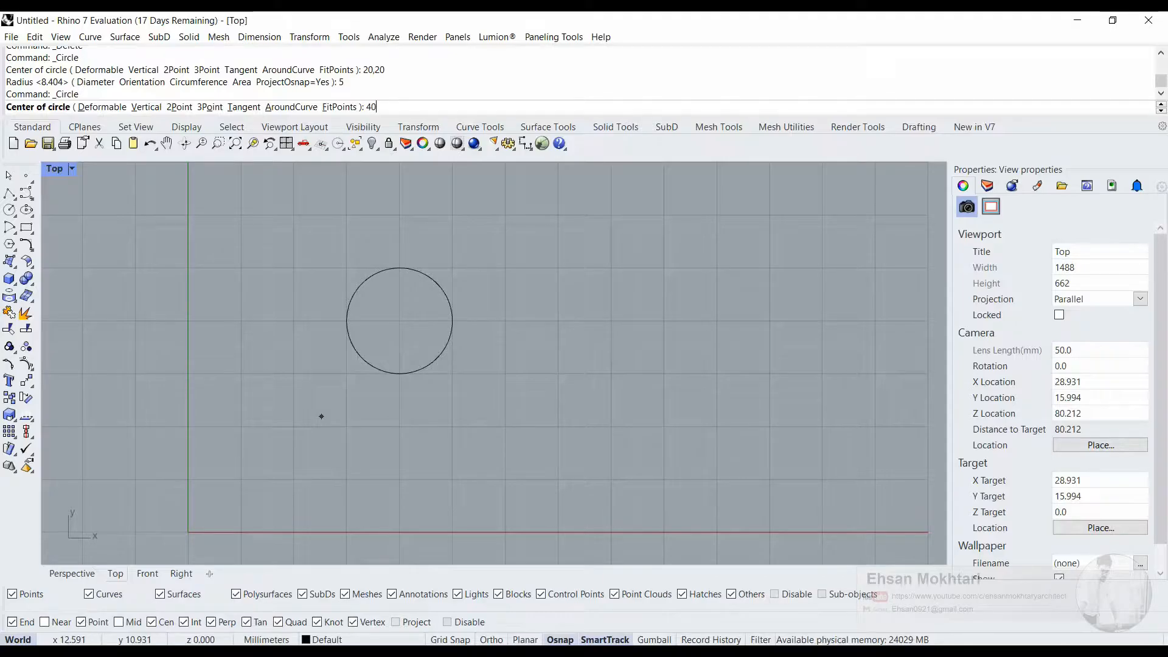
type(",2")
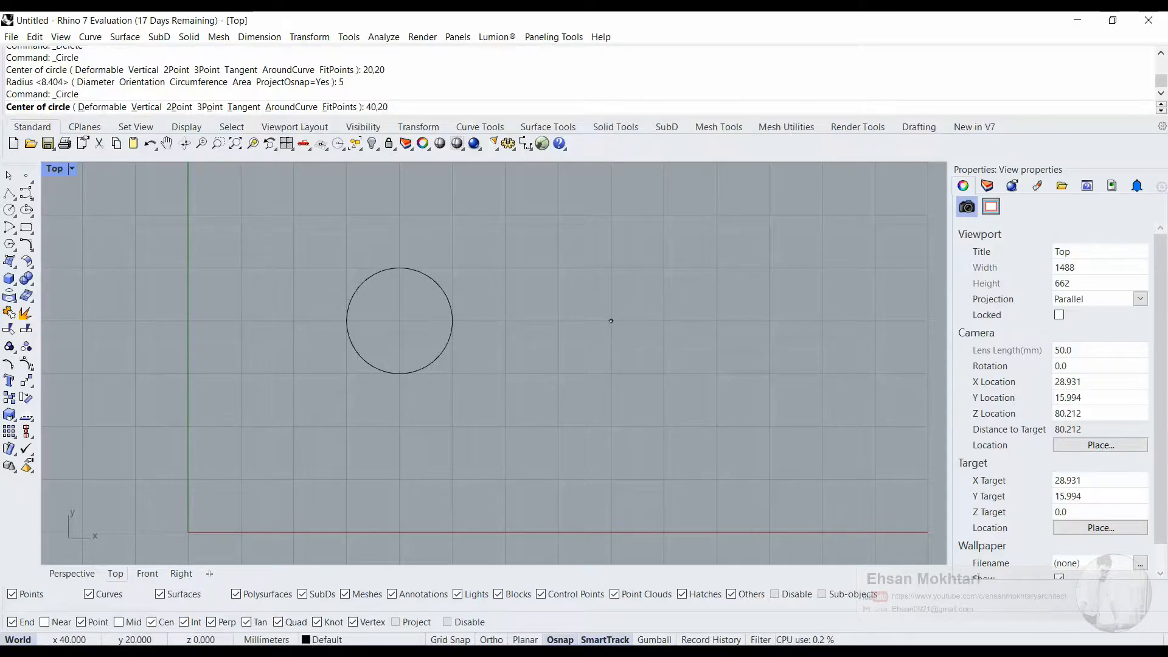
key("Return")
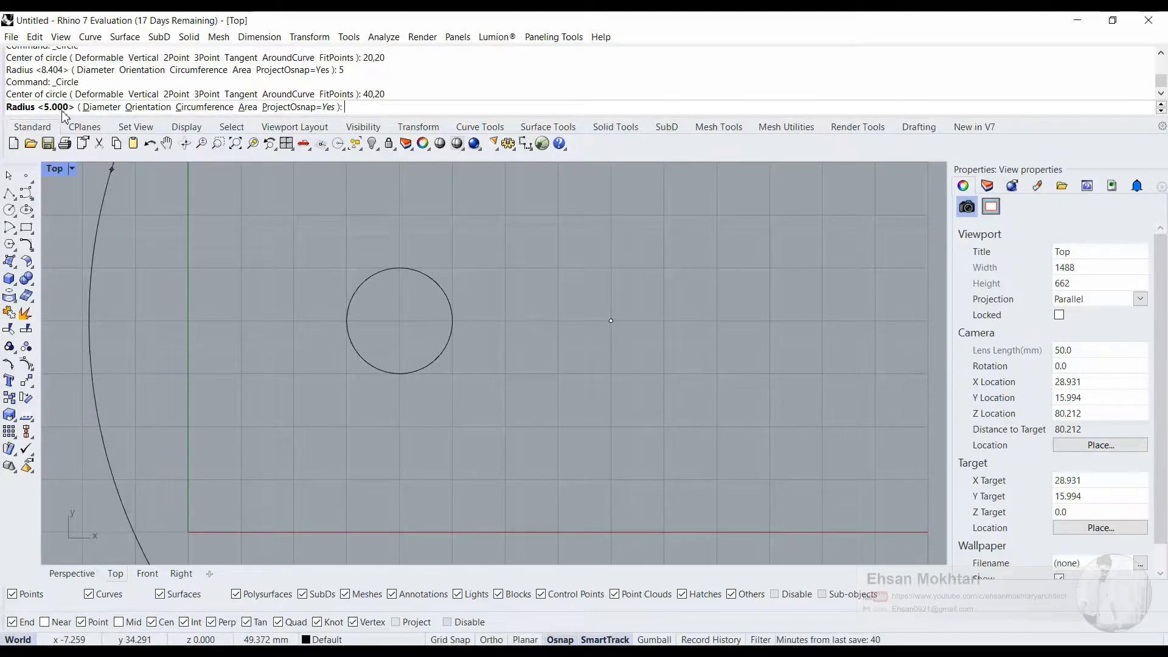
left_click(97, 108)
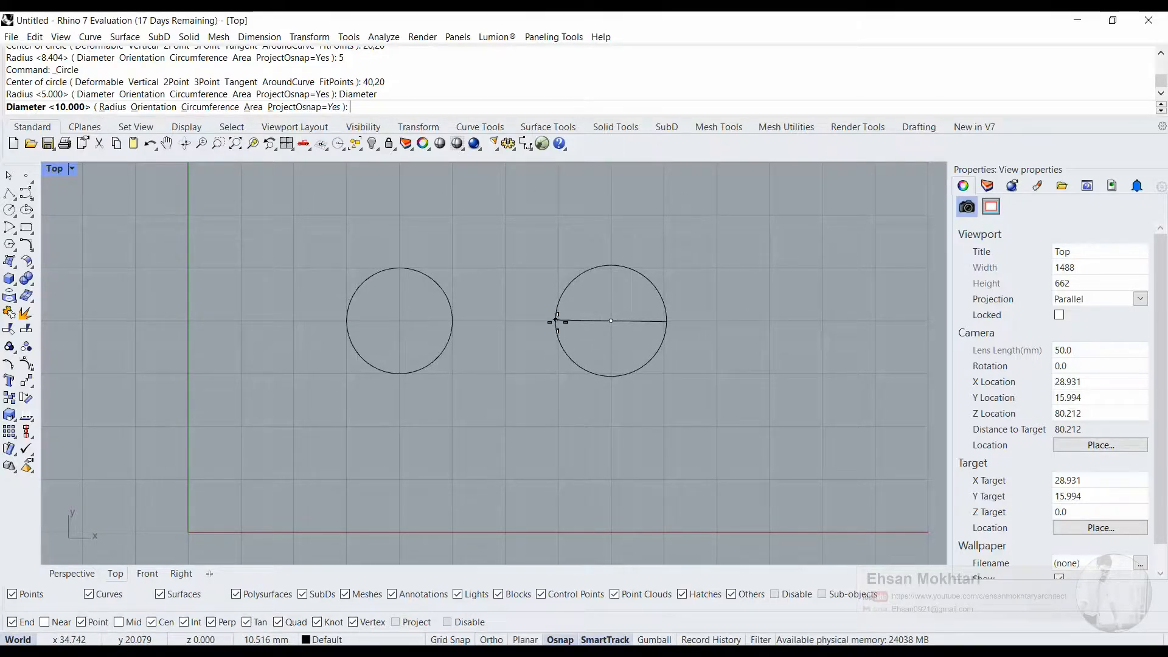
type("10")
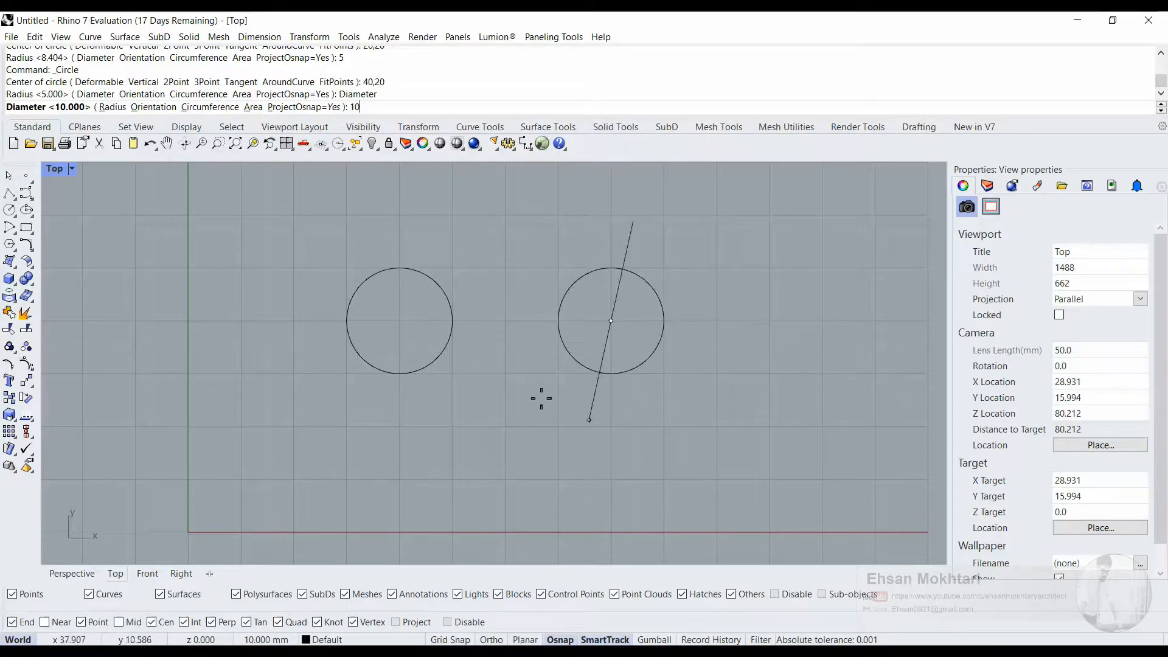
Alternate the circle's sizing option between Radius and Diameter, then create it with the default diameter of 10 mm
left_click(109, 107)
left_click(101, 107)
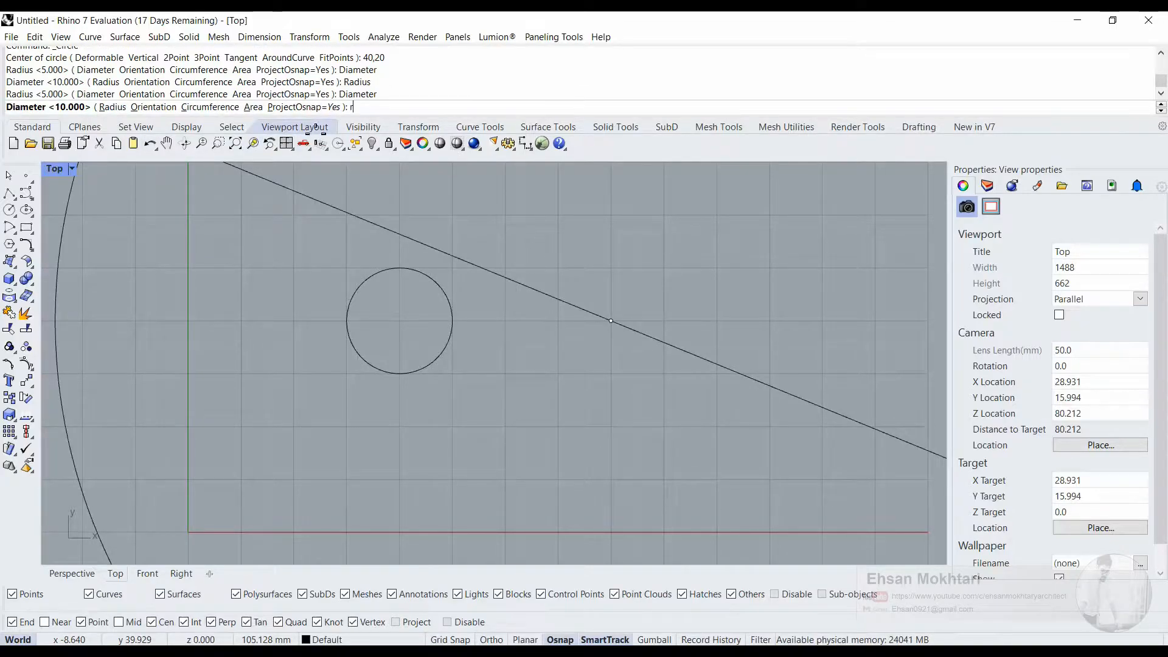
type("r")
key("Return")
type("d")
key("Return")
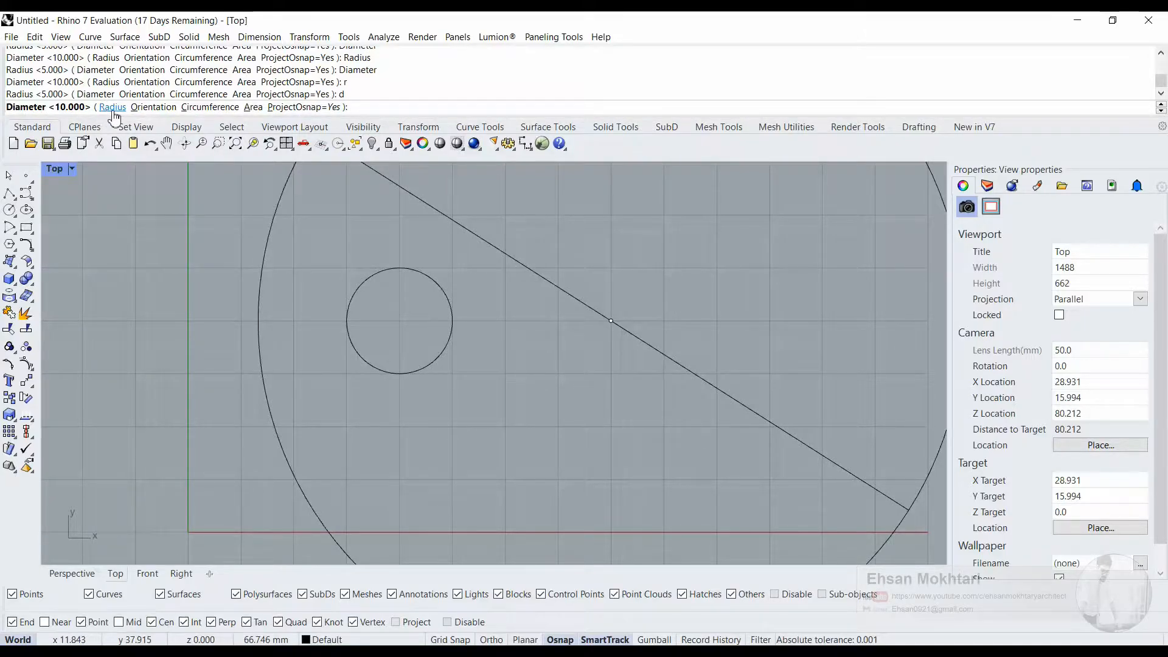
key("Return")
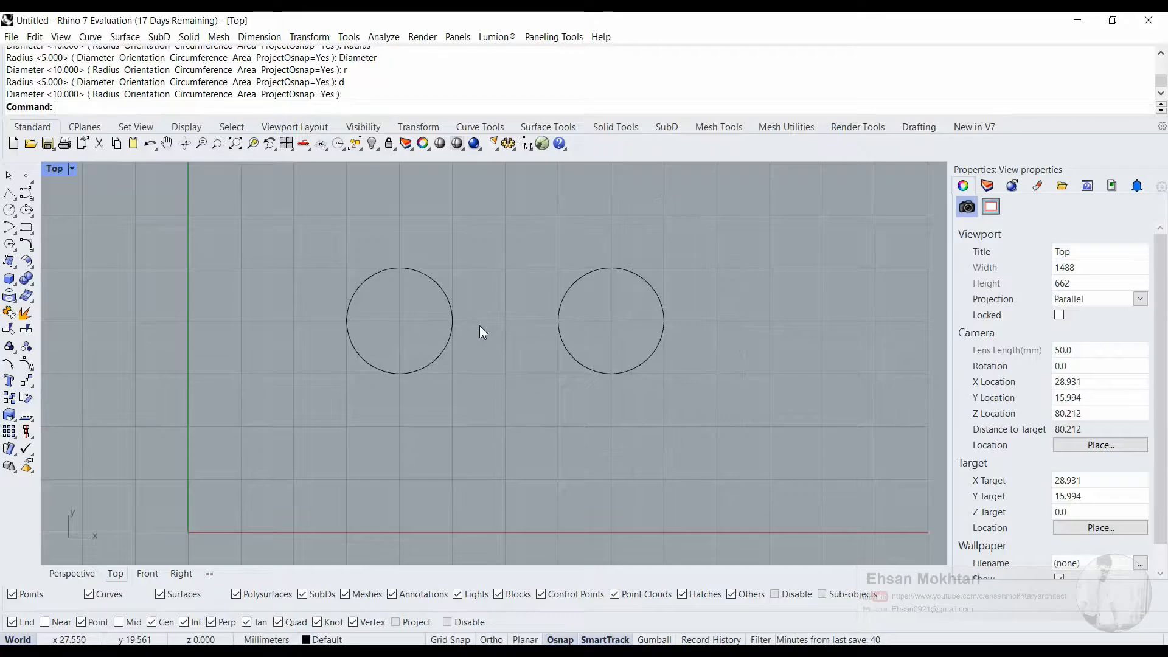
Draw a 2 mm horizontal polyline inward from the right quadrant of the left circle
right_click_drag(458, 271, 474, 295)
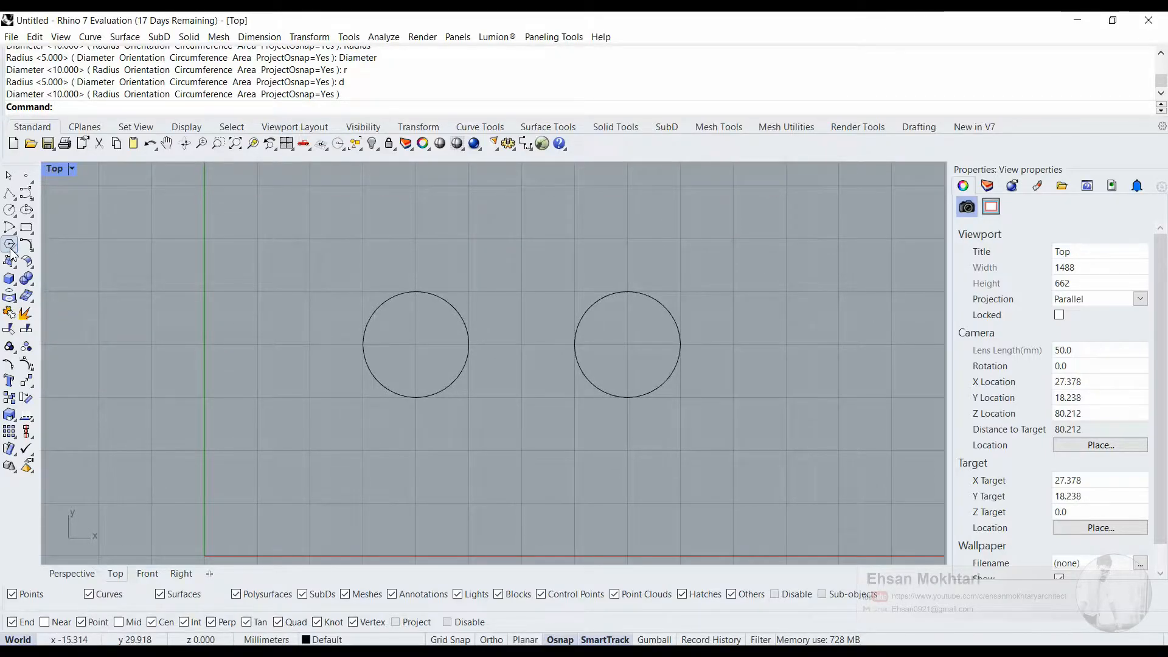
left_click(9, 193)
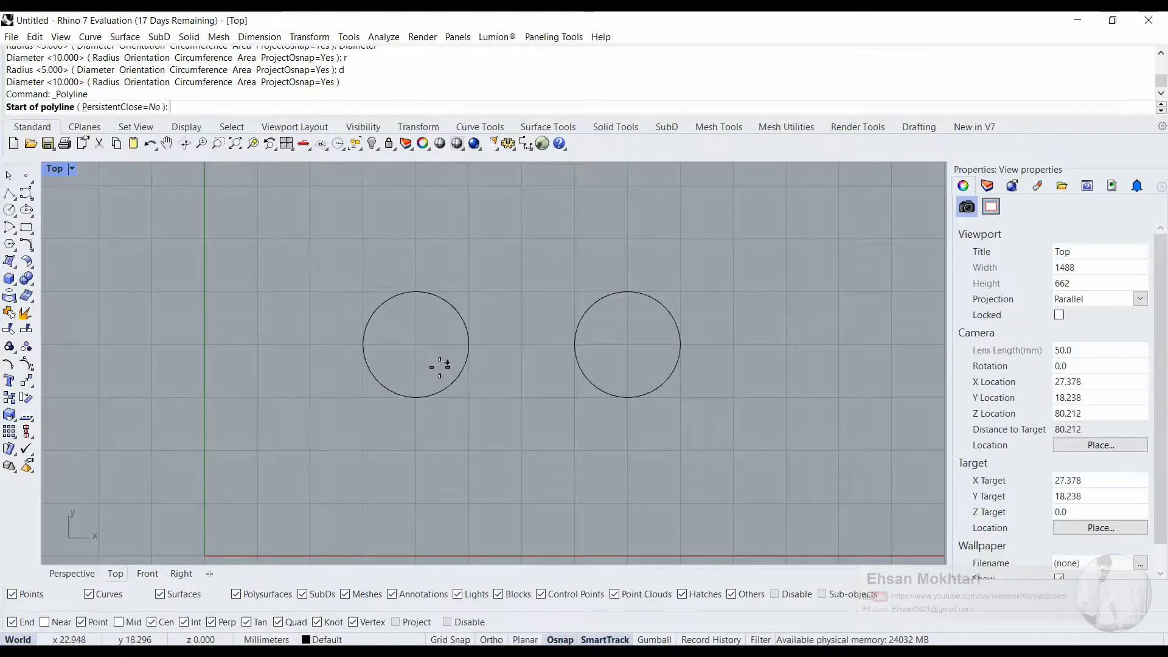
scroll(422, 392, "up", 3)
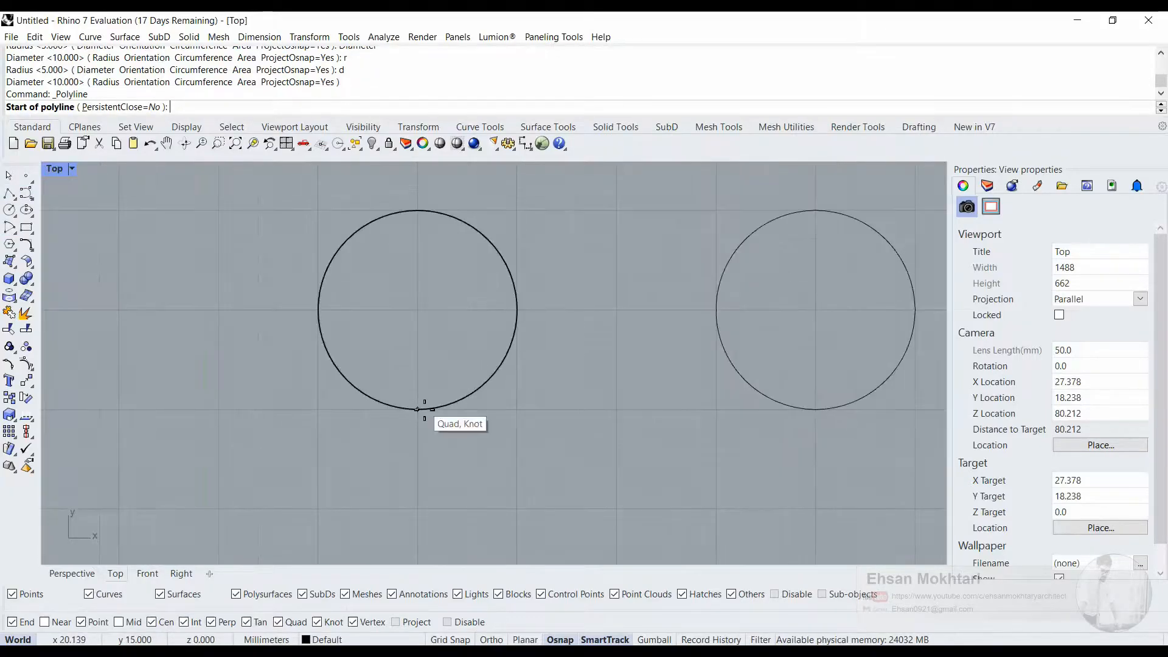
left_click(516, 311)
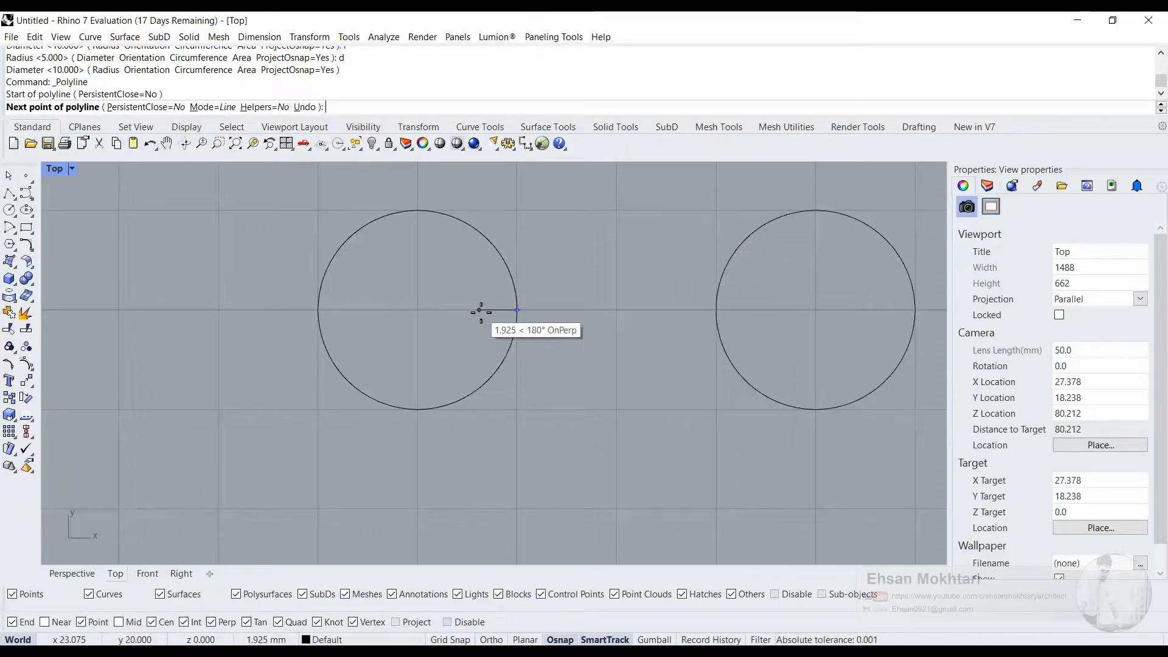
type("2")
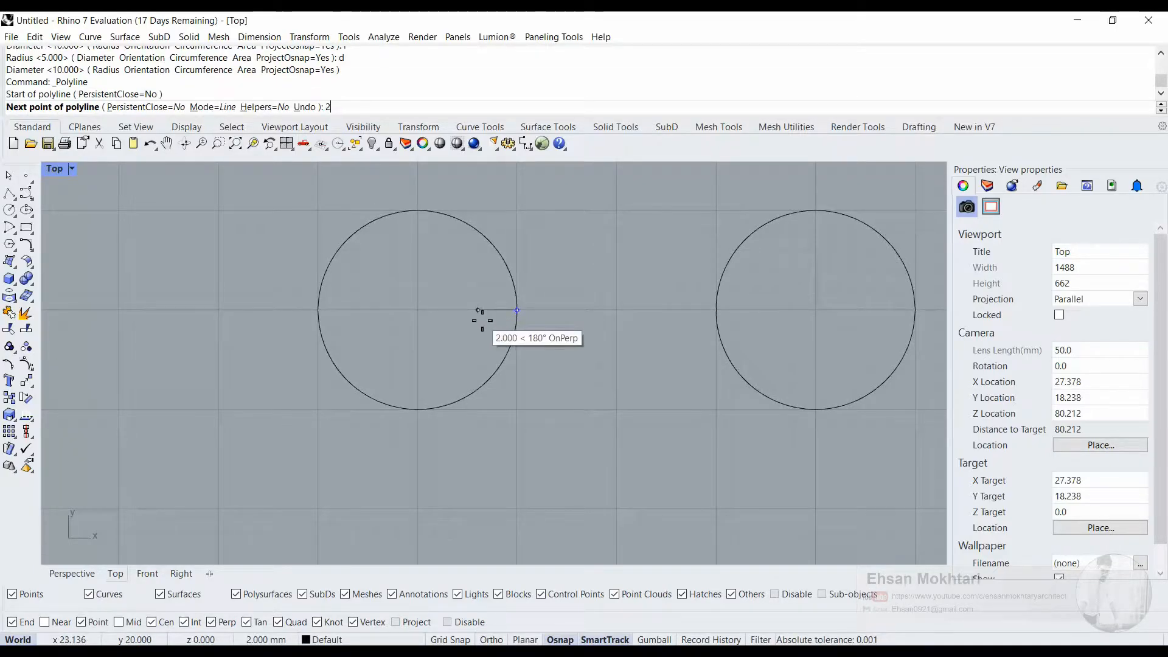
key("Return")
key("Return")
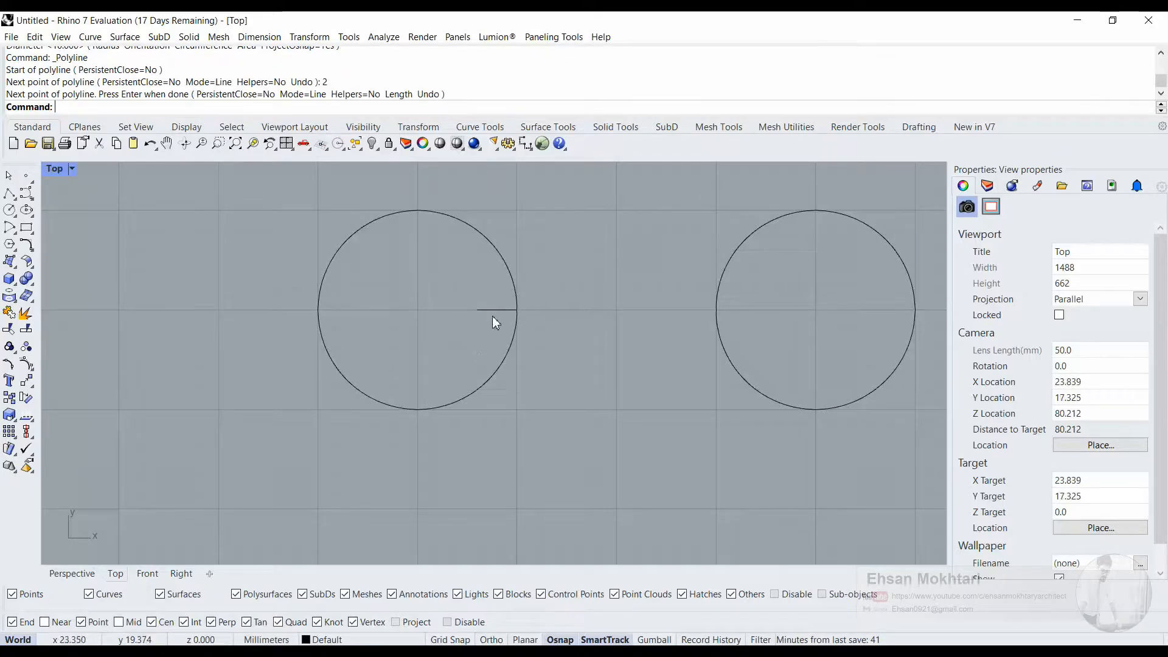
left_click(500, 312)
left_click(464, 342)
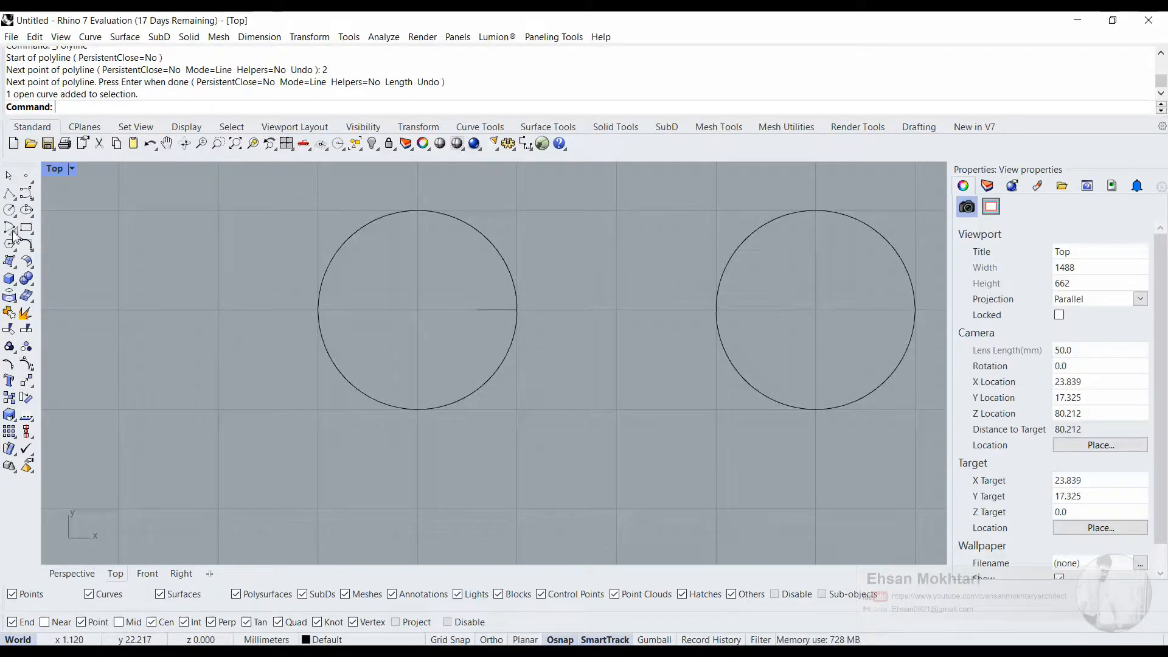
Draw a concentric circle inside the left circle, snapping its 6 mm diameter to the inner end of the short line
left_click(11, 210)
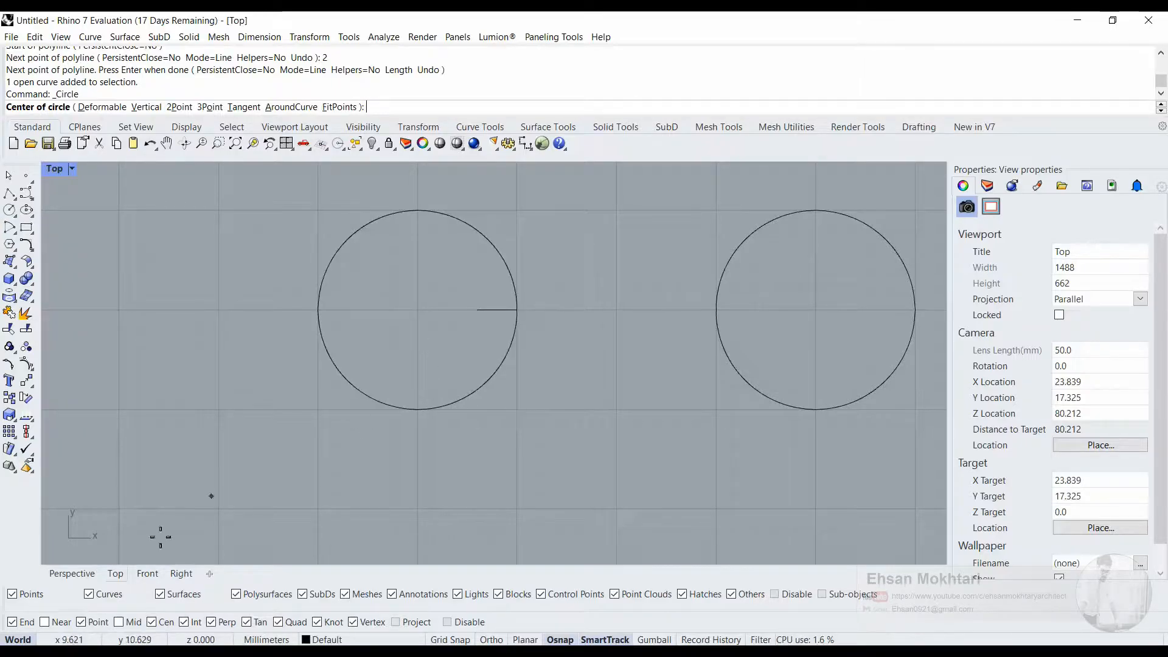
left_click(152, 621)
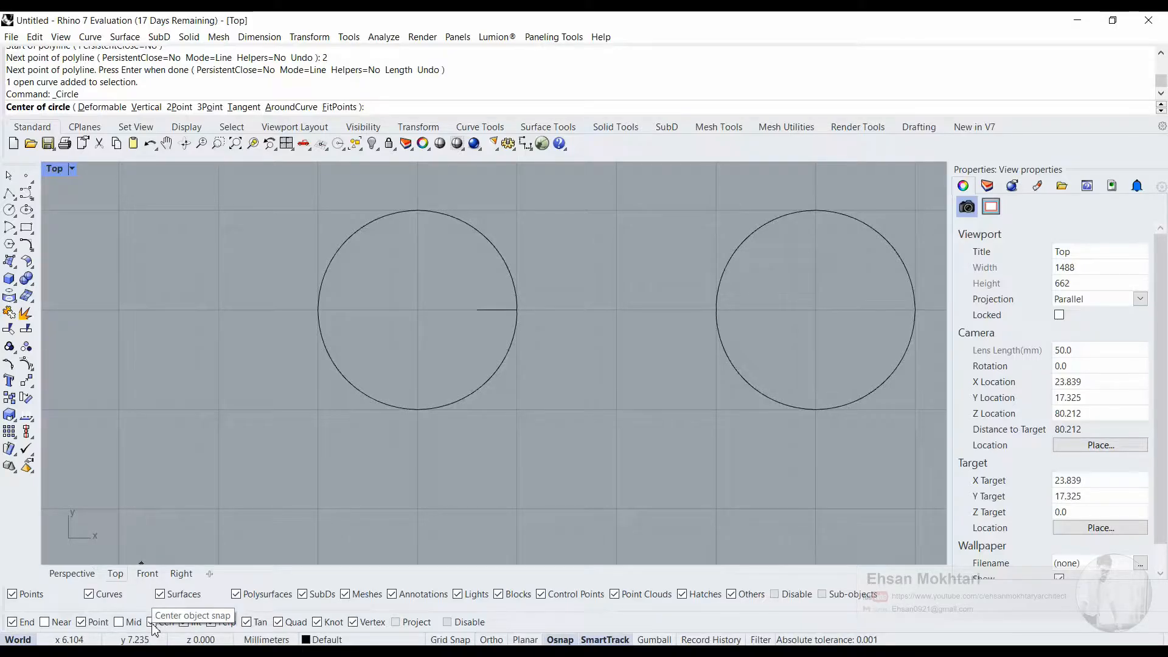
left_click(392, 401)
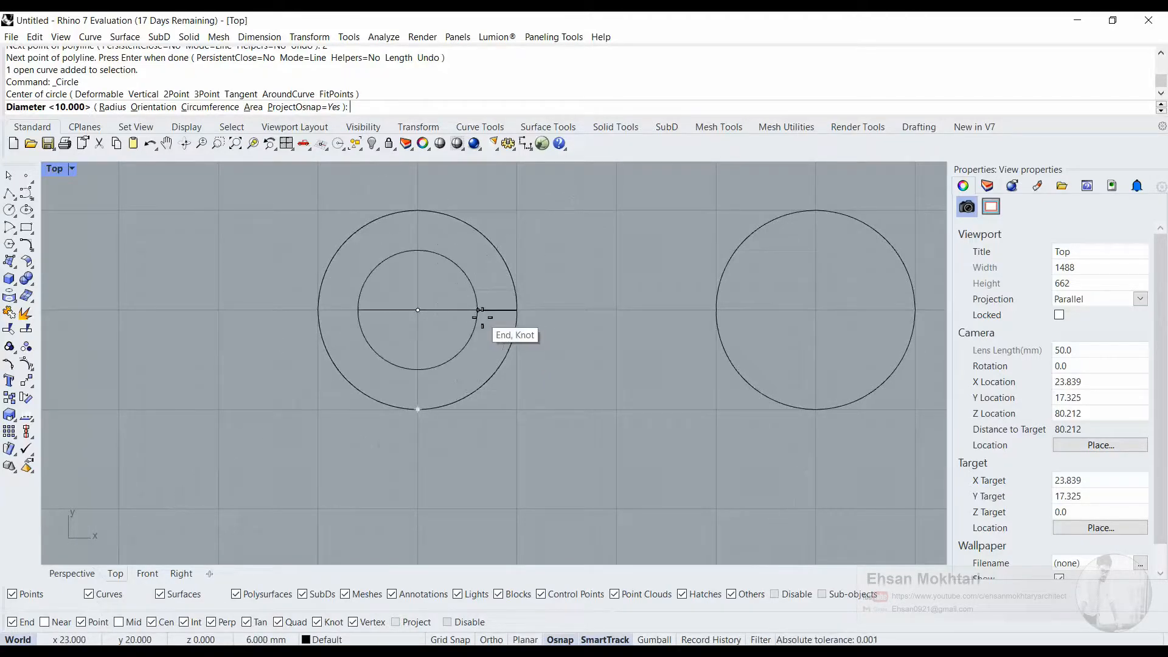
left_click(478, 310)
left_click(482, 310)
left_click(568, 385)
Draw a circle by diameter from the left outer circle's right quadrant to the right circle's left quadrant
scroll(568, 391, "down", 3)
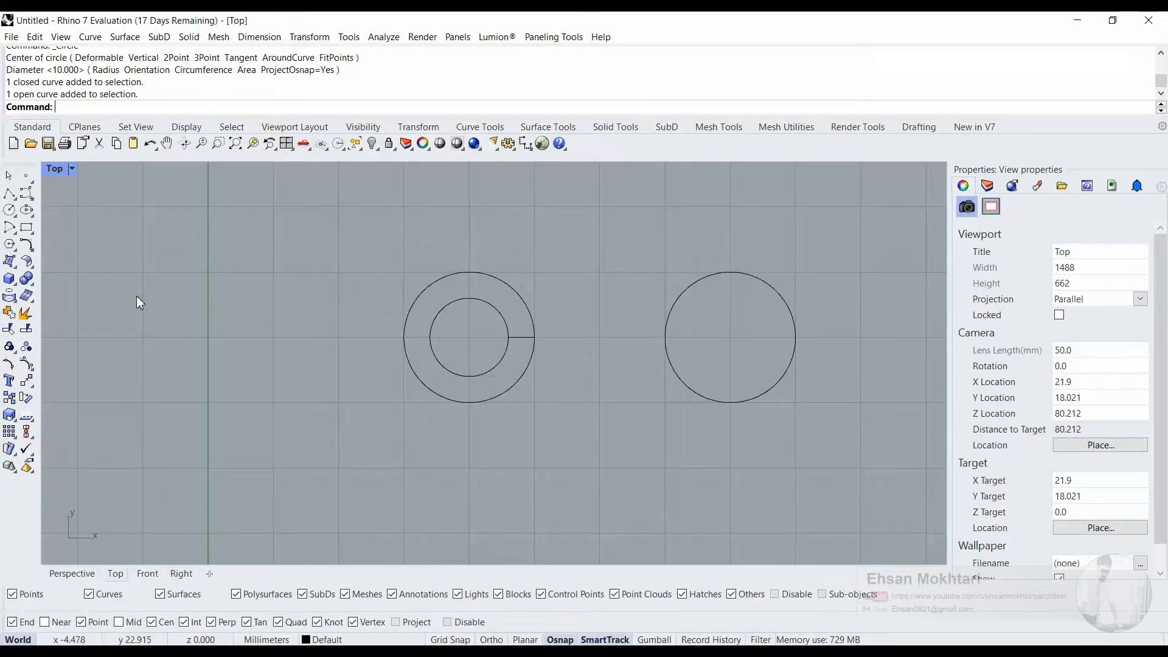
left_click(13, 214)
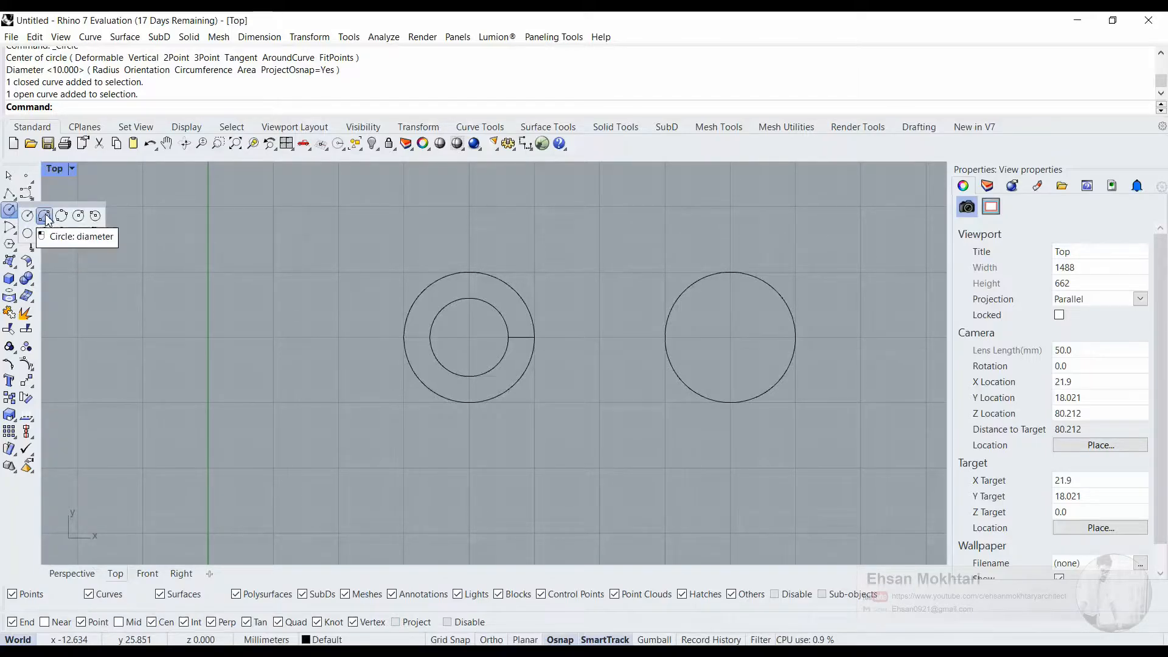
left_click(44, 215)
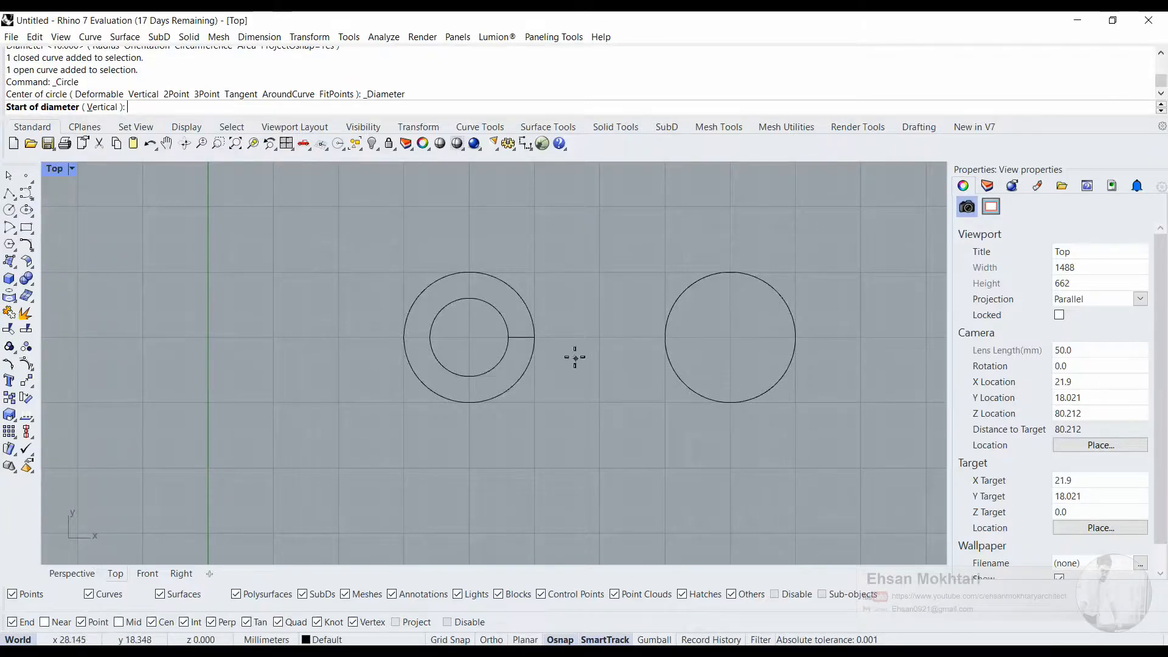
left_click(17, 219)
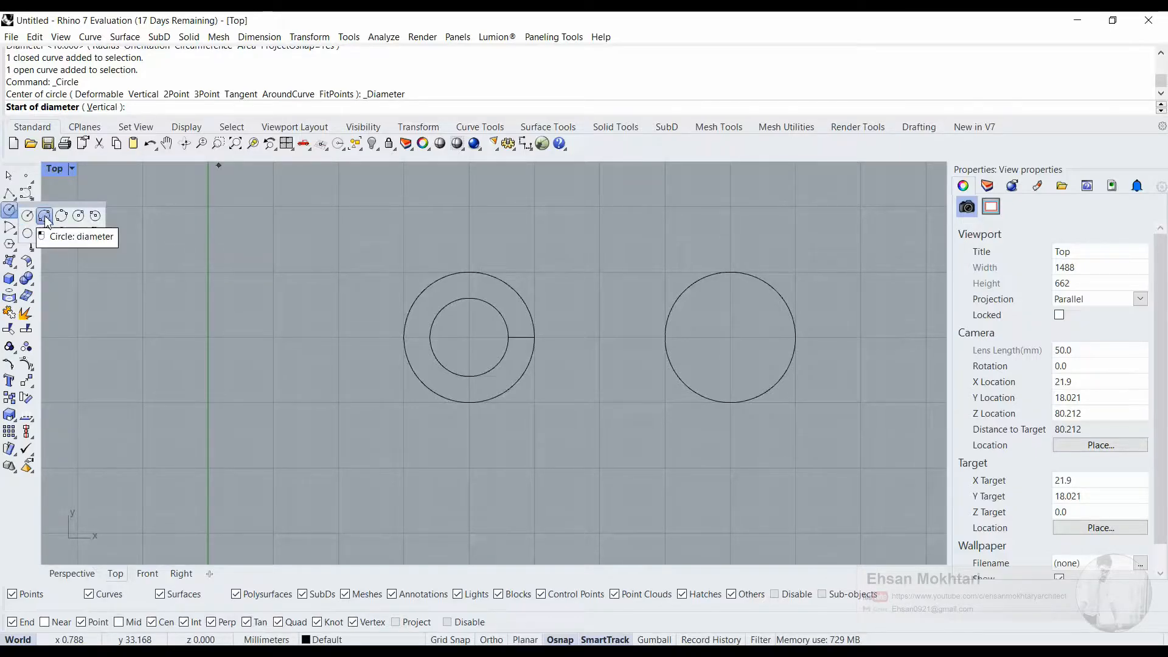
left_click(46, 219)
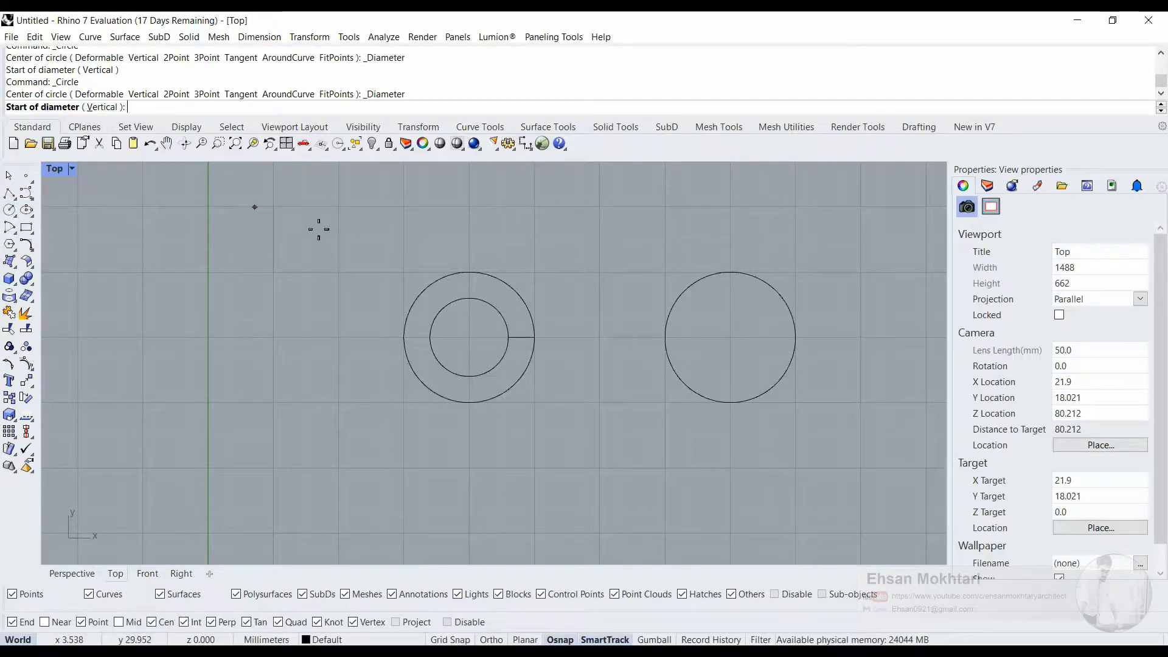
left_click(534, 337)
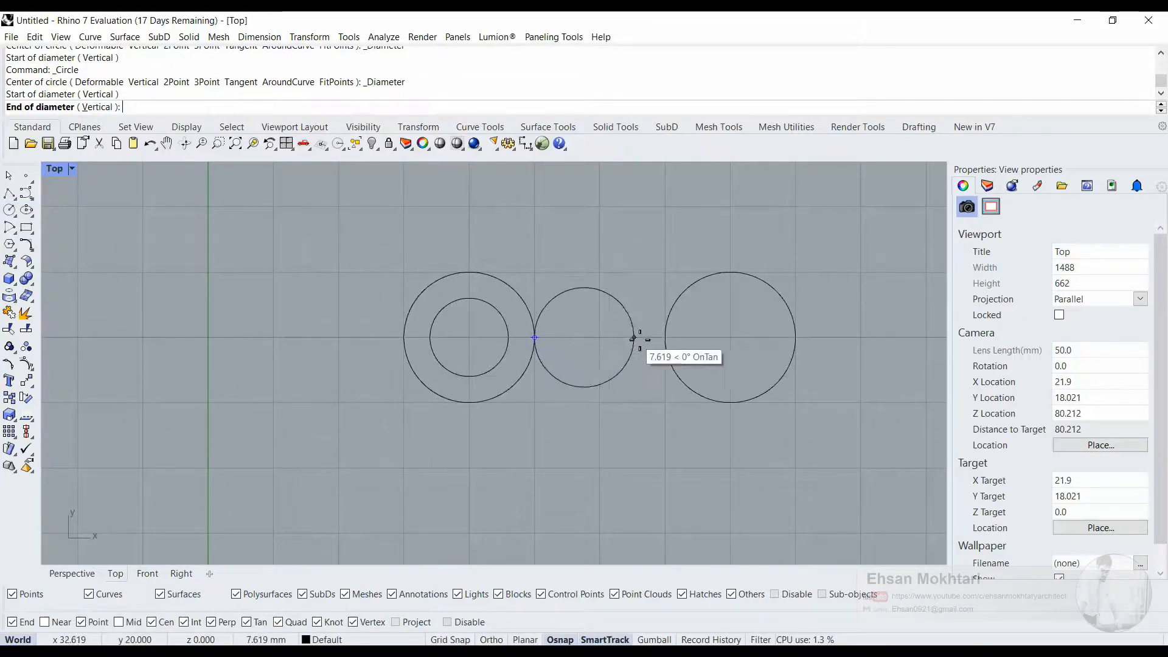
left_click(665, 338)
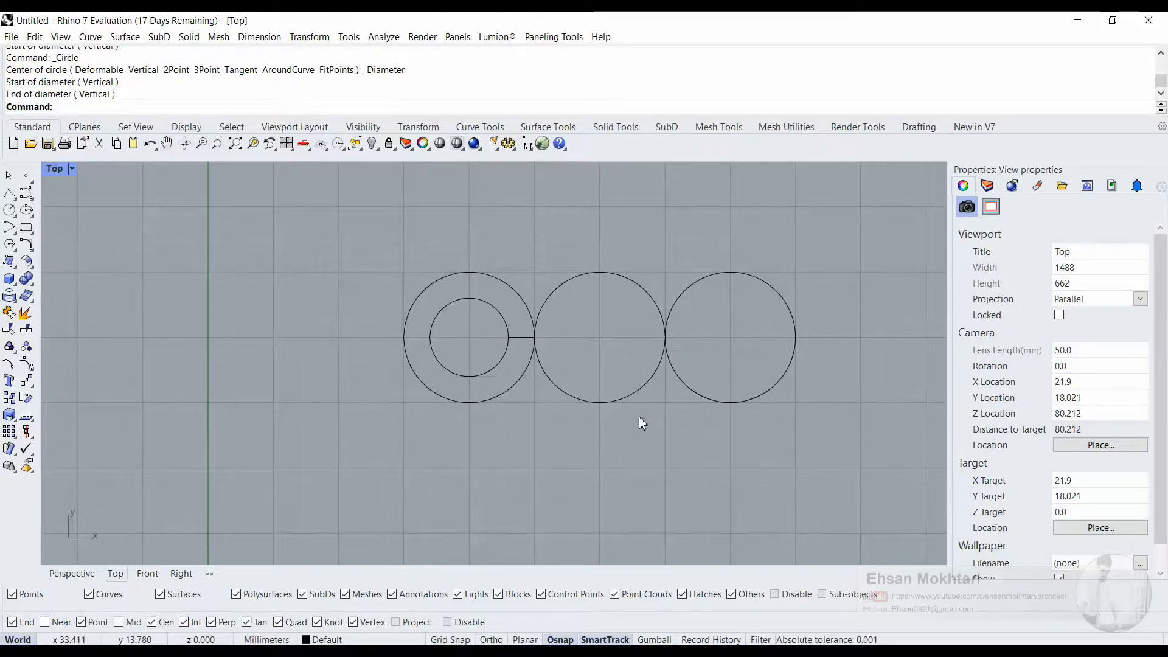
left_click(618, 399)
left_click(599, 470)
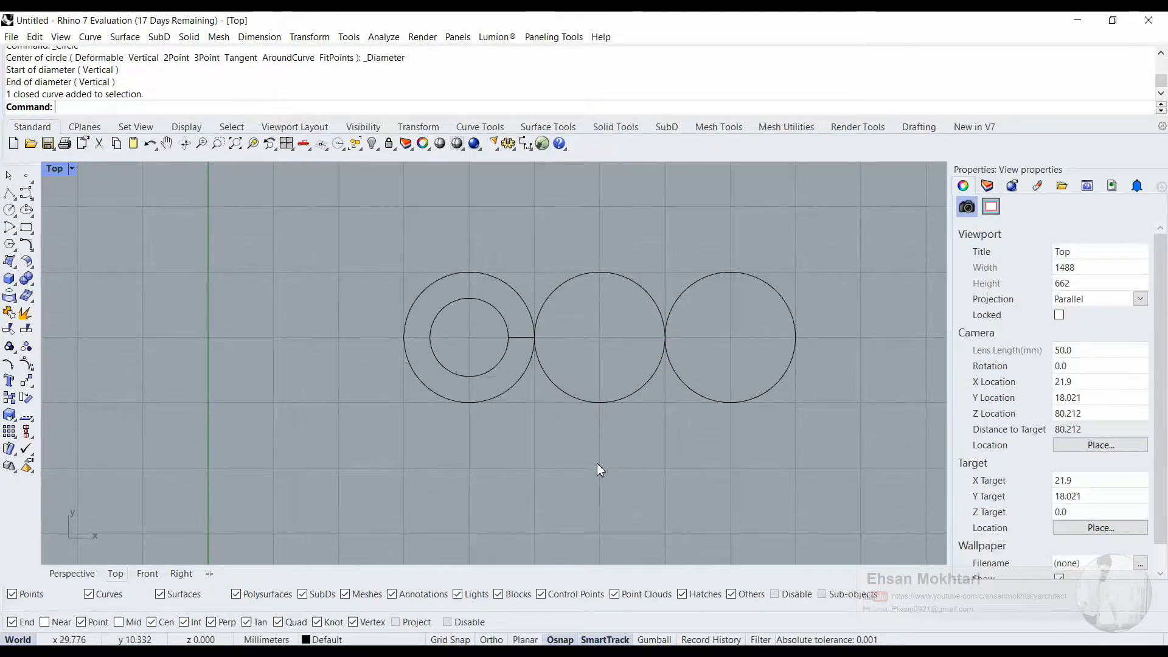
left_click(595, 403)
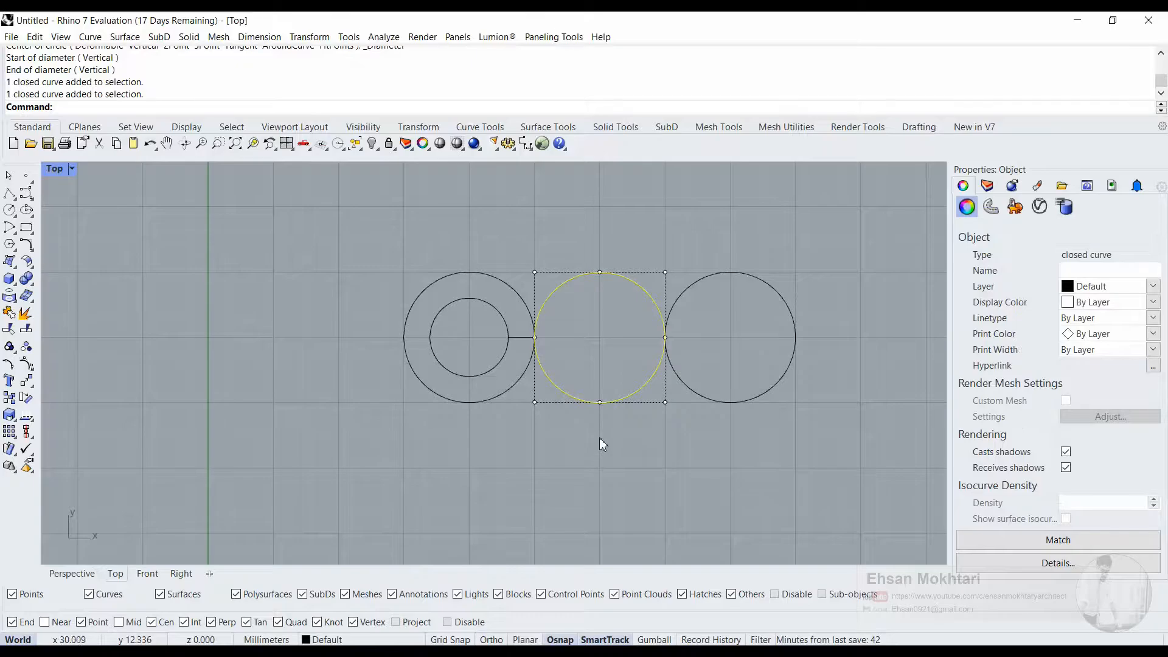
left_click(598, 439)
right_click_drag(282, 266, 224, 327)
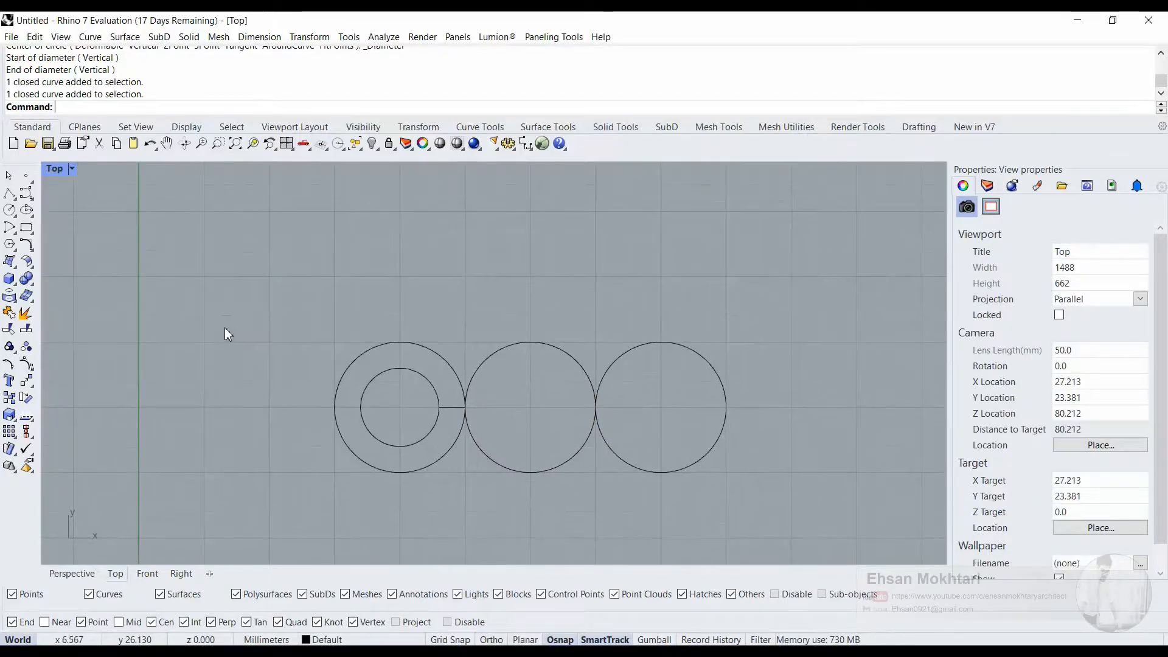
left_click(9, 209)
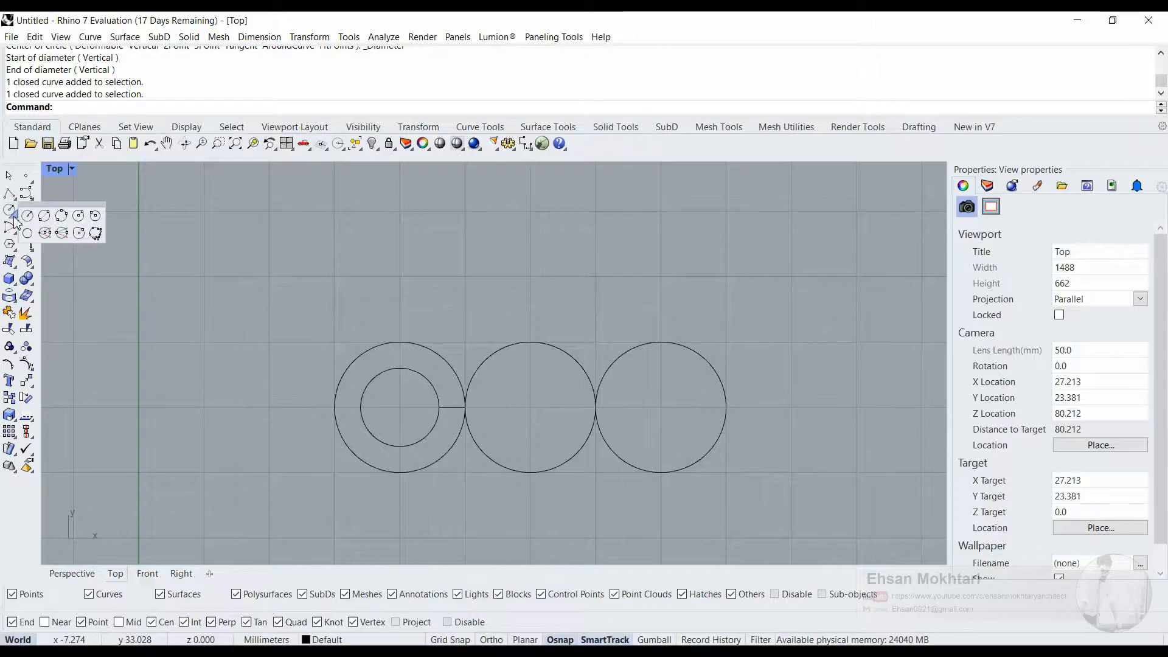
left_click(62, 216)
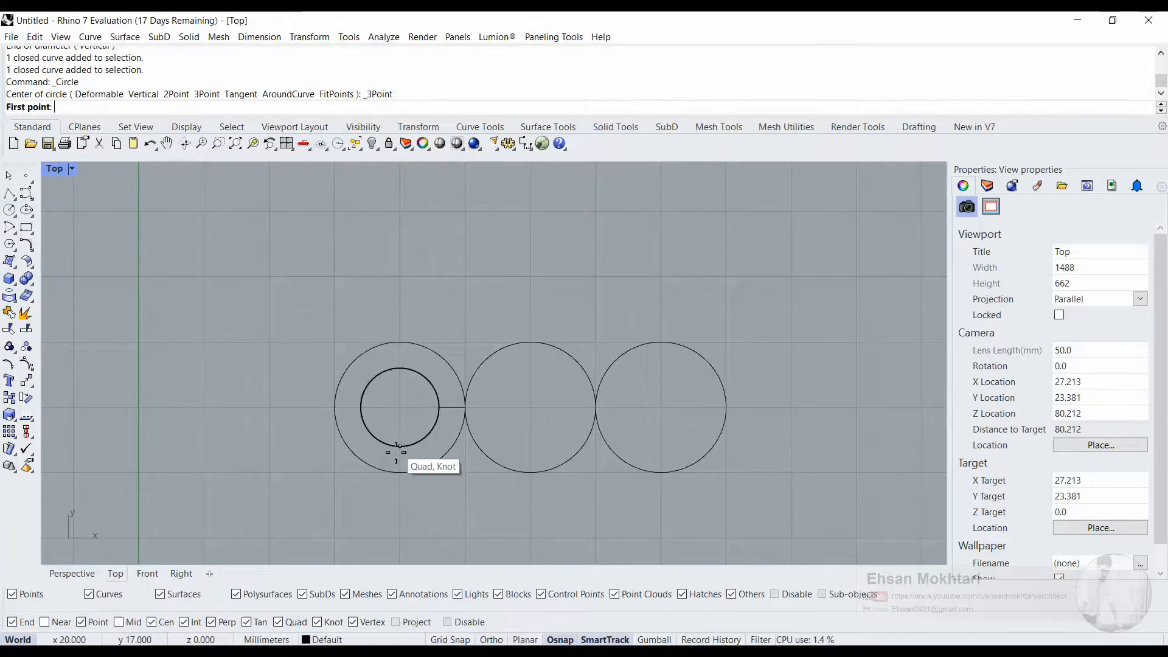
scroll(401, 471, "up", 5)
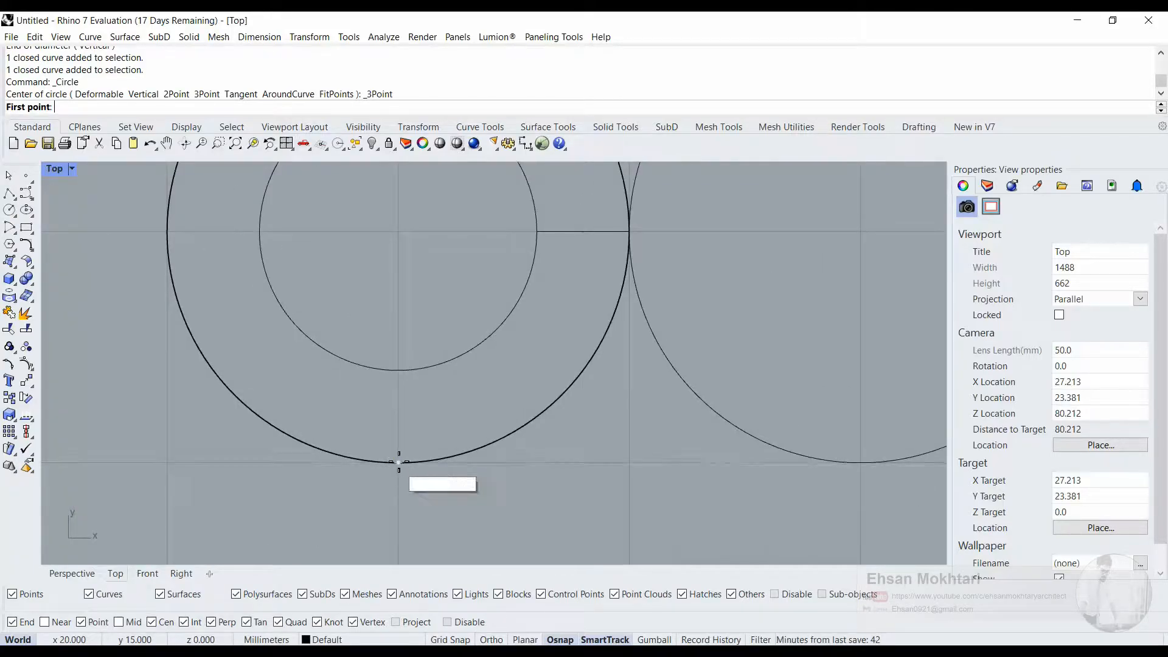
scroll(399, 463, "down", 8)
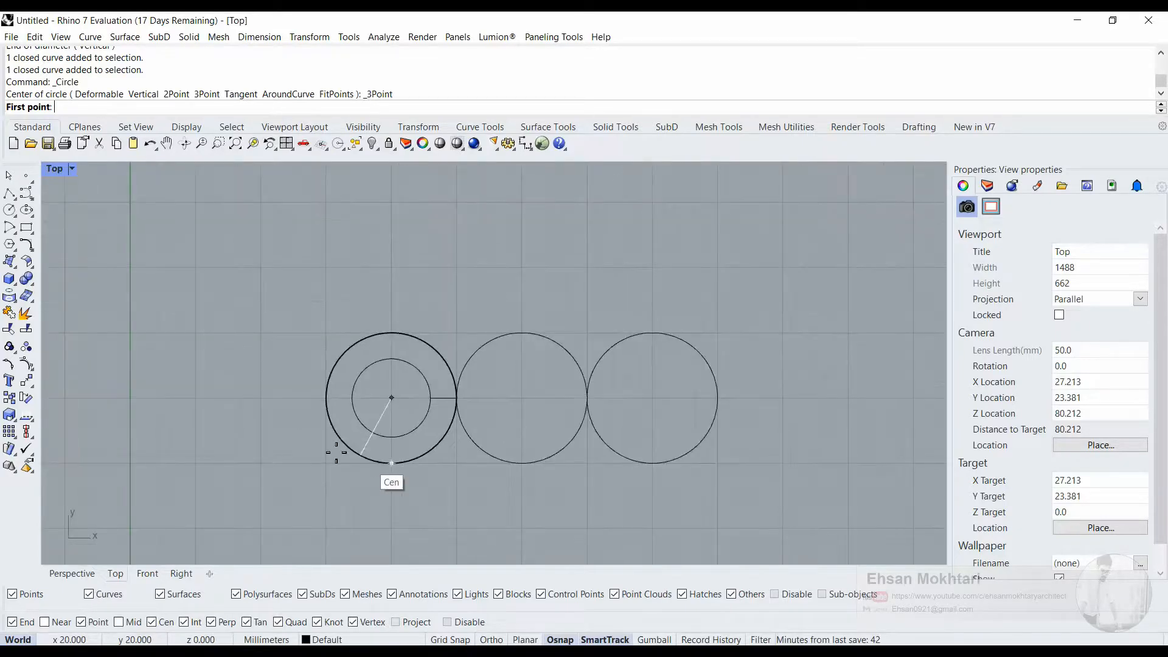
key("Escape")
Draw a 3-point circle through the bottom quadrants of the left and right outer circles and the middle circle's top quadrant
scroll(598, 364, "up", 3)
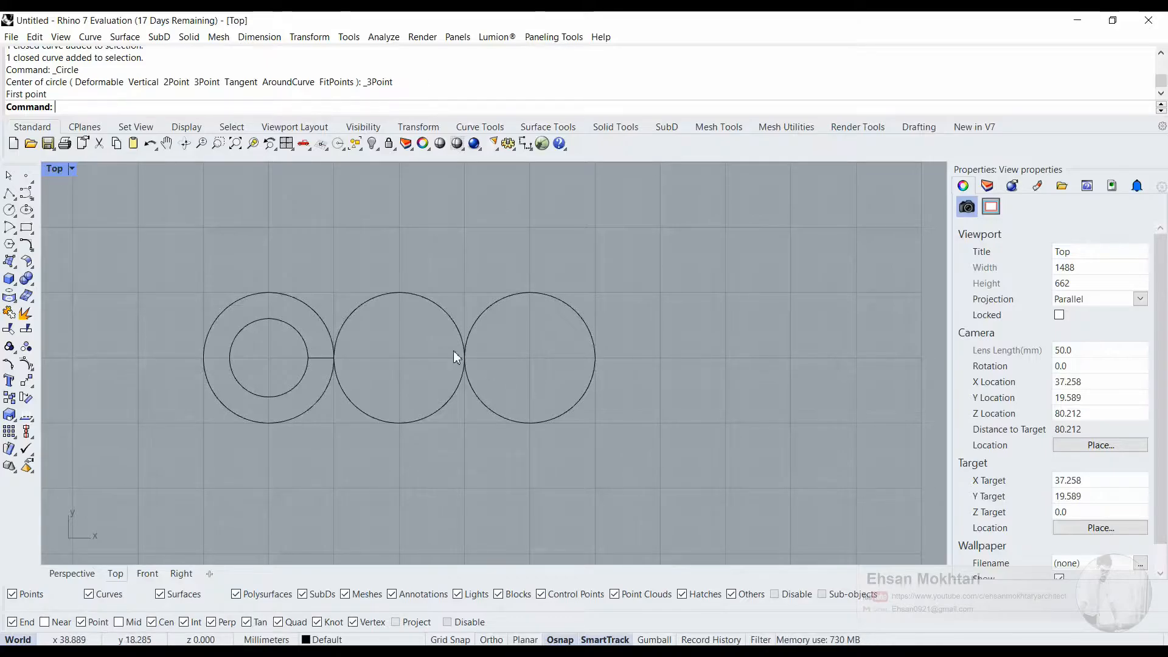
left_click(15, 215)
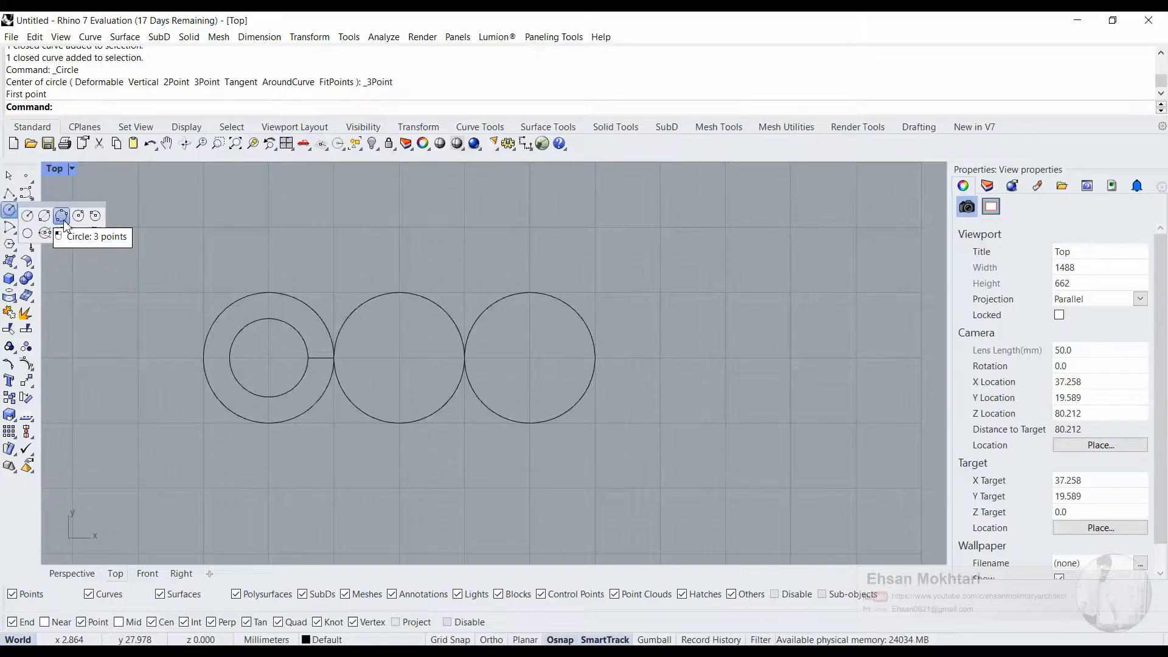
left_click(62, 216)
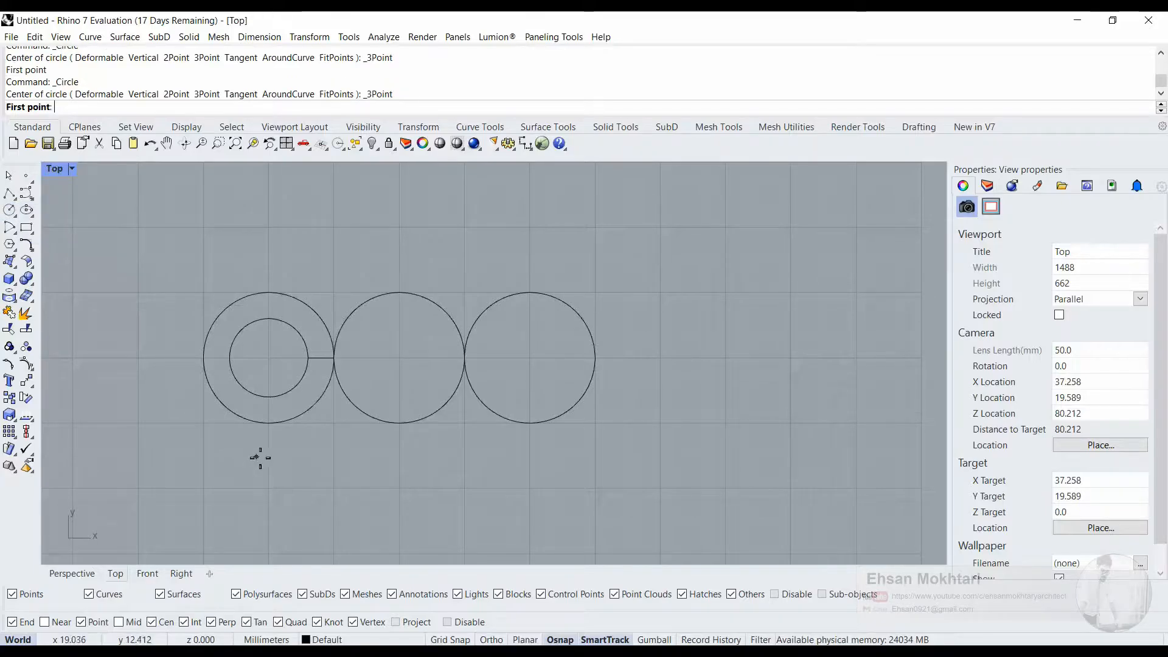
left_click(269, 424)
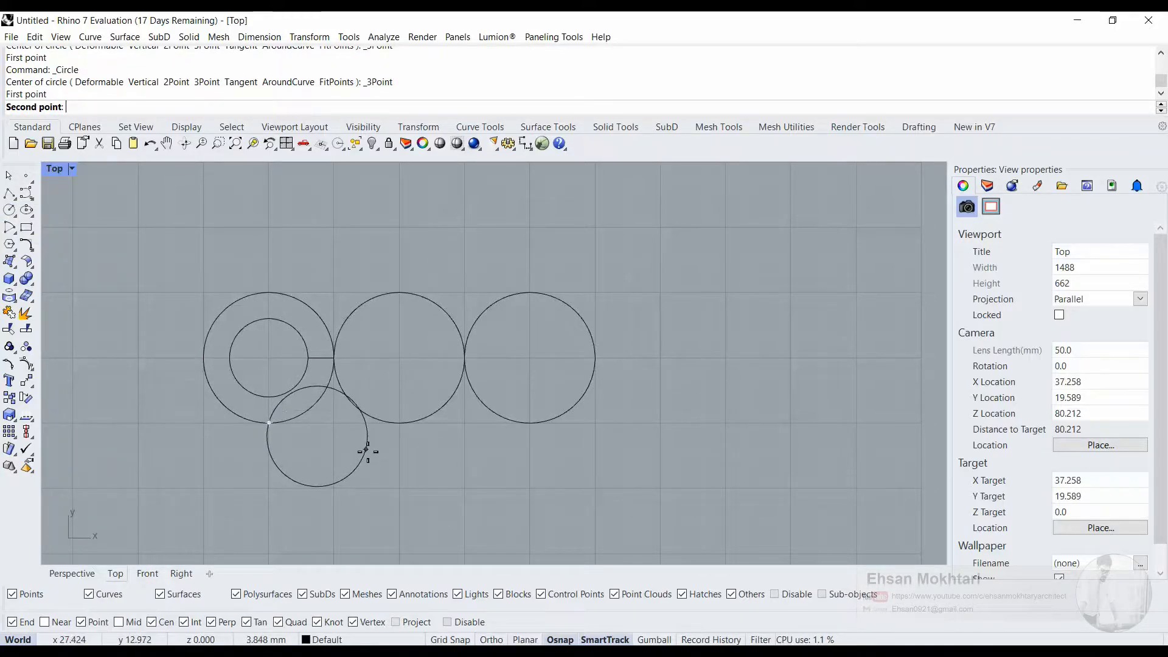
left_click(527, 421)
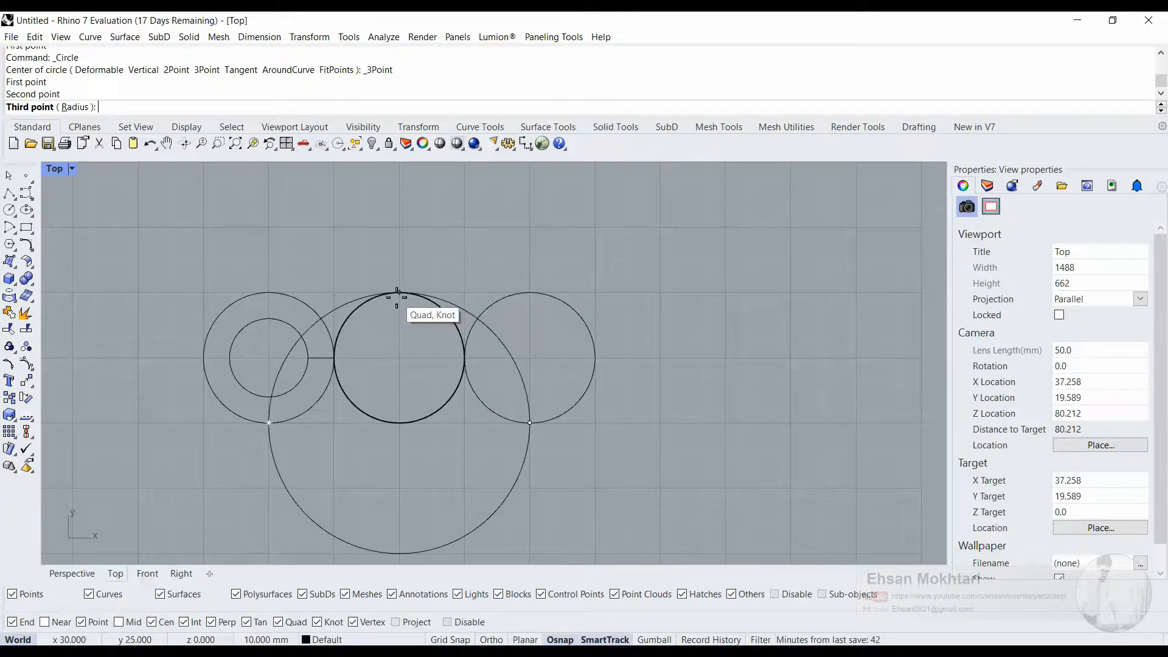
left_click(399, 295)
left_click(504, 502)
right_click_drag(424, 458, 458, 398)
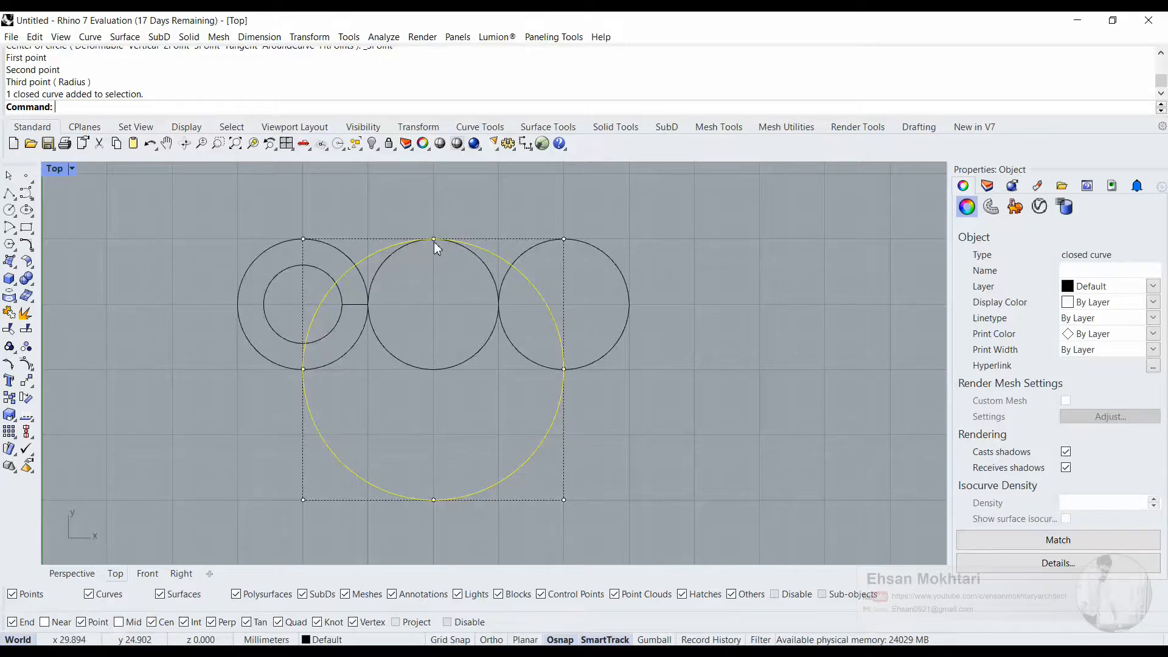
left_click(630, 413)
left_click(541, 445)
left_click(680, 471)
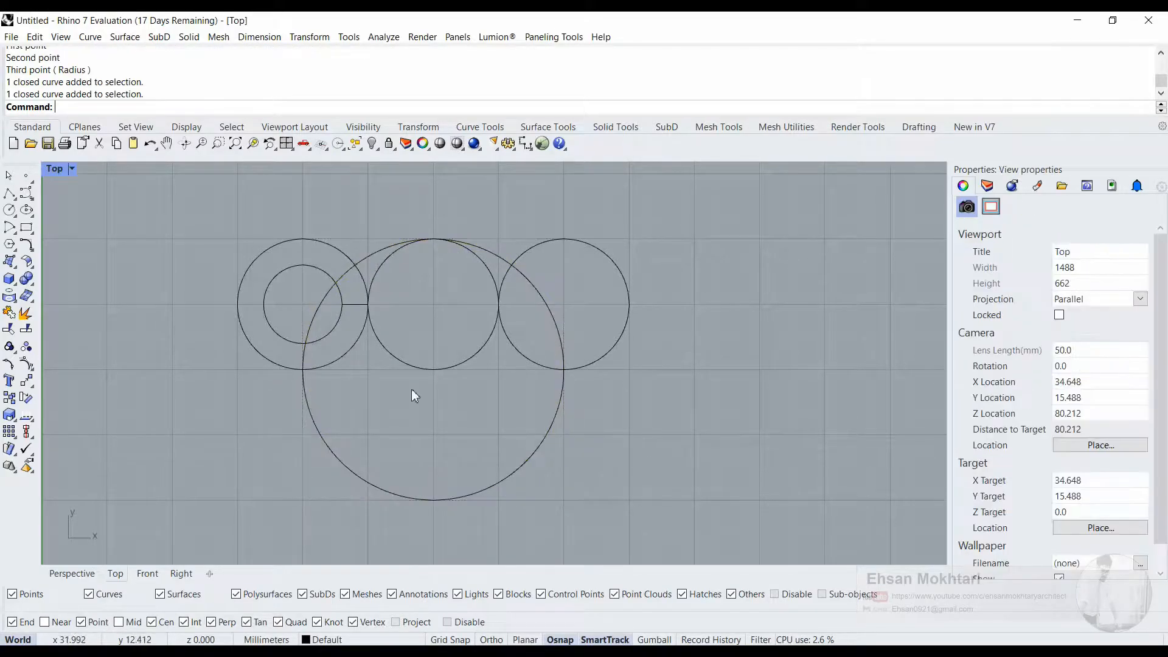
With Near snap on and Cen snap off, draw a circle tangent to the left outer circle, the large circle's bottom and the right outer circle
left_click(13, 213)
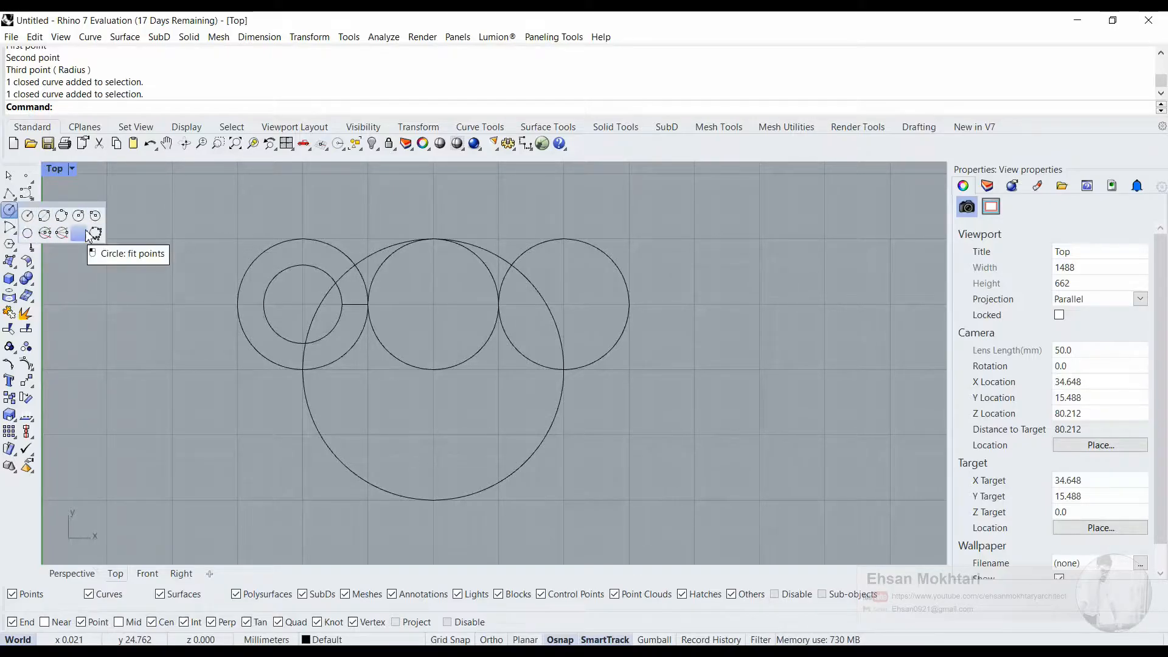
left_click(27, 232)
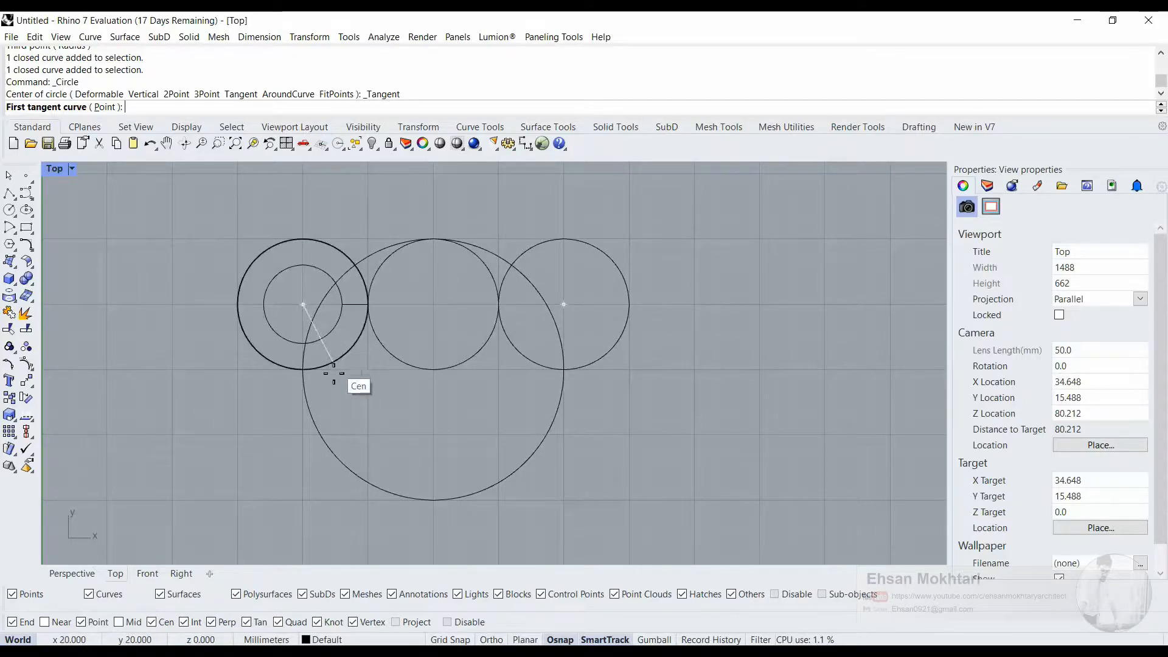
left_click(54, 622)
left_click(153, 622)
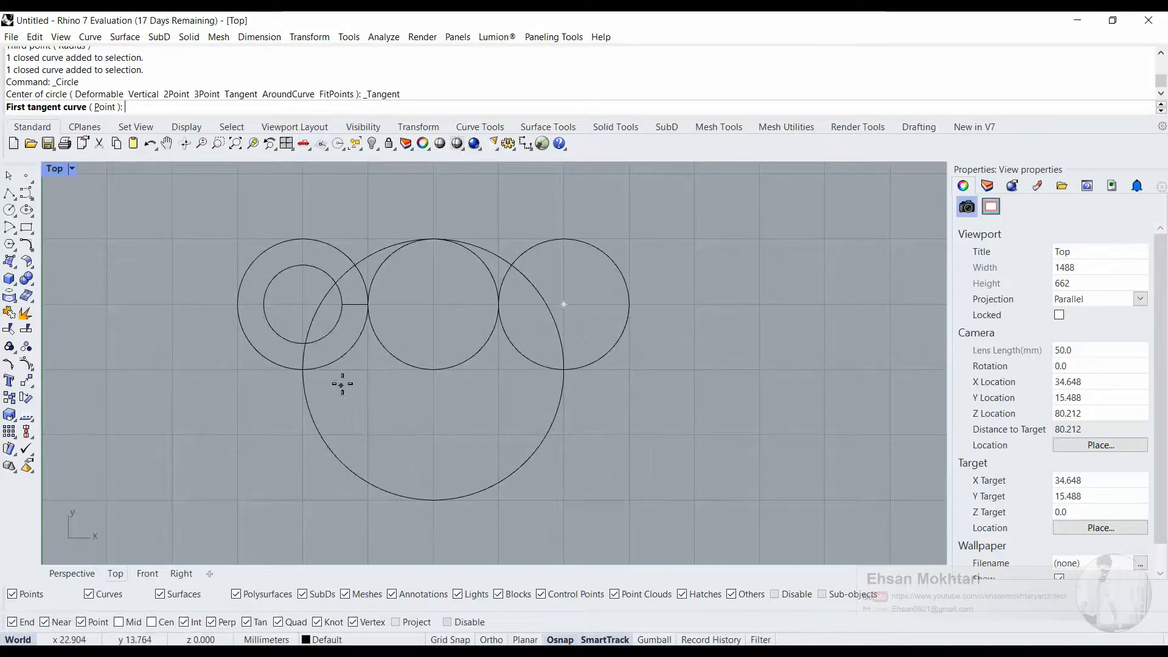
left_click(345, 353)
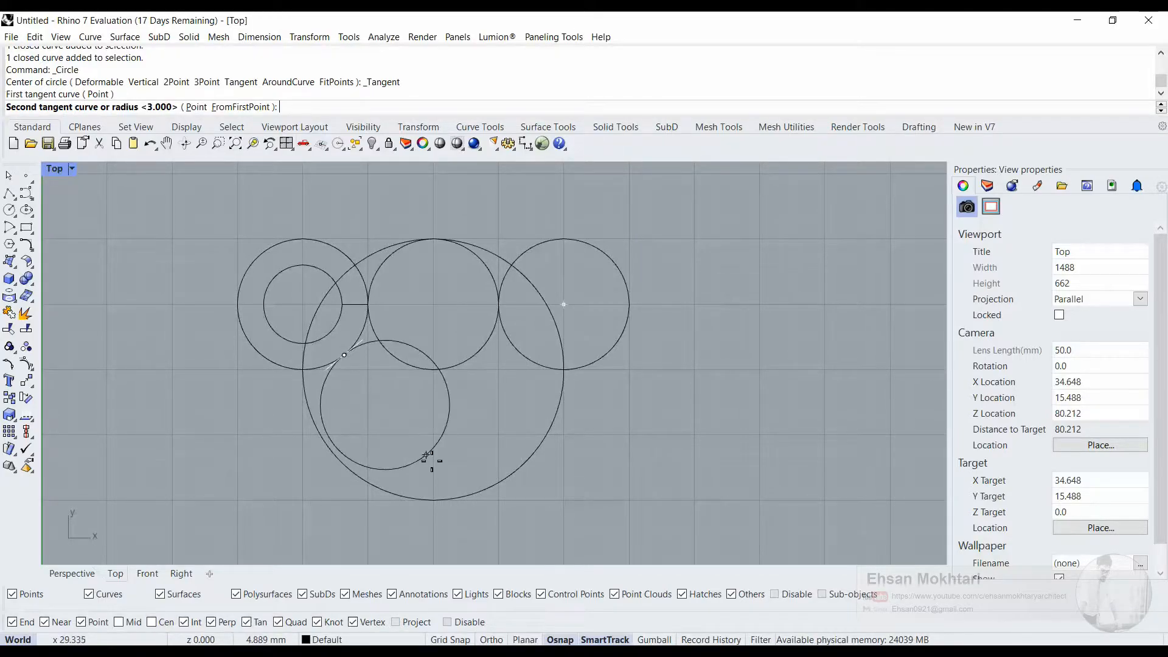
left_click(435, 493)
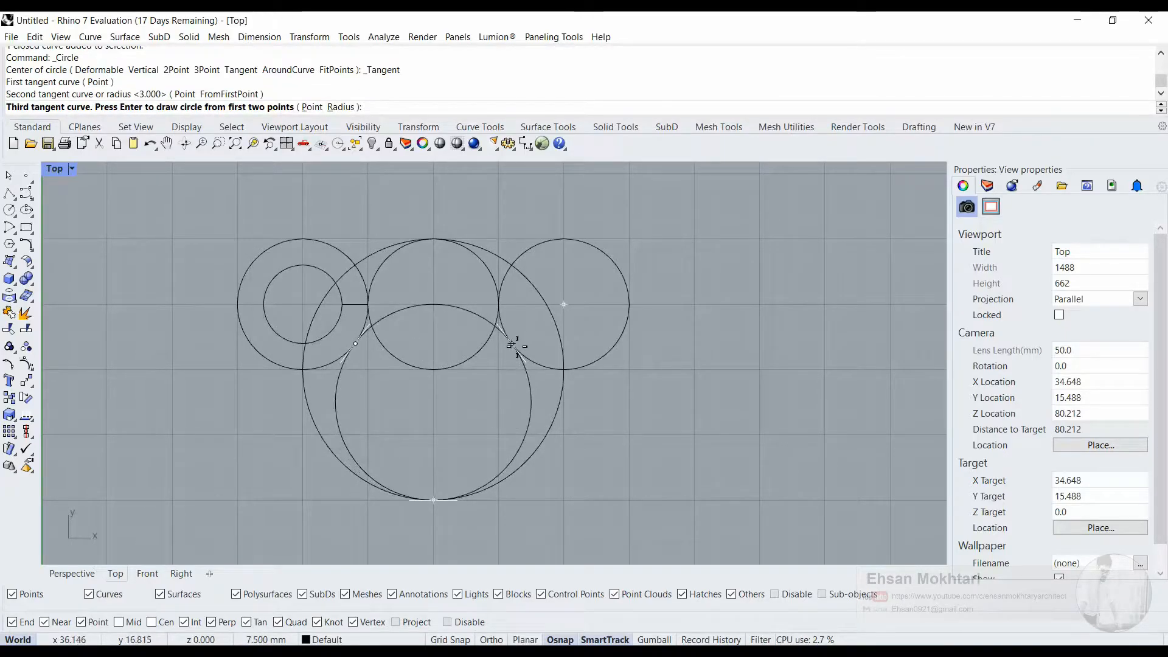
left_click(527, 393)
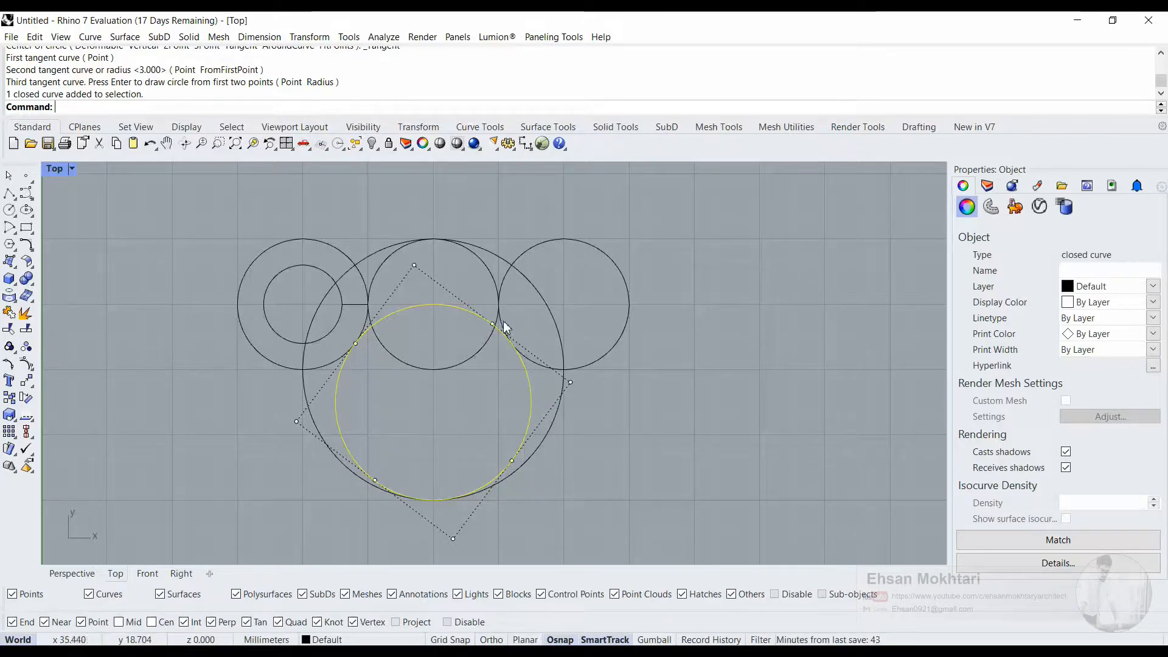
left_click(594, 454)
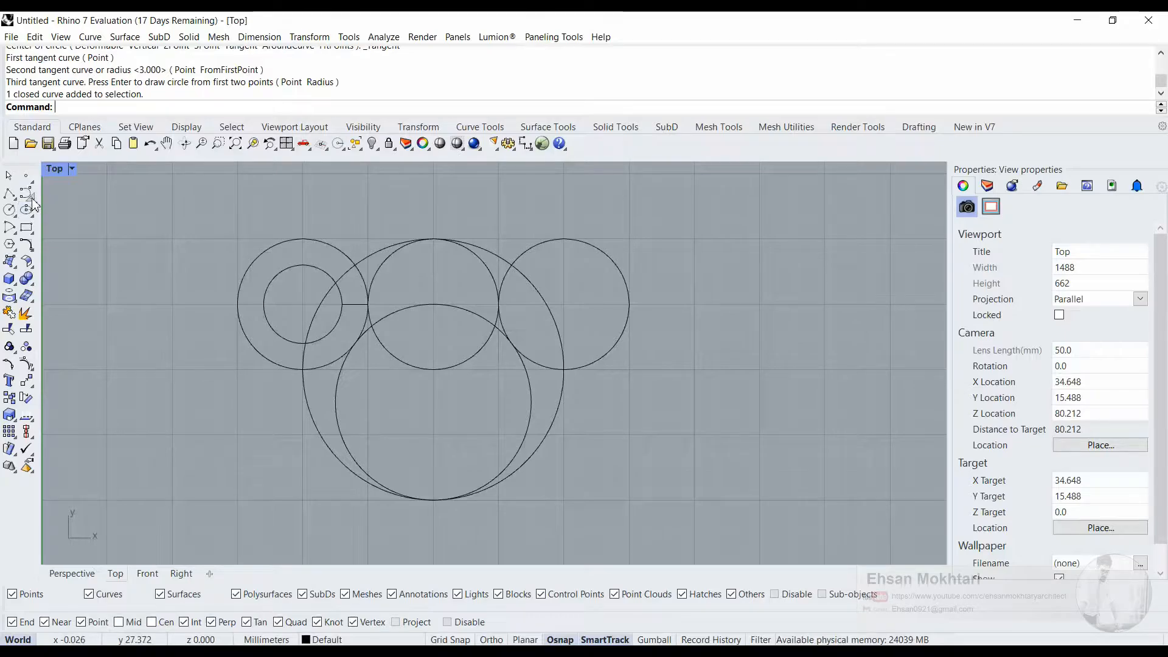
left_click(13, 214)
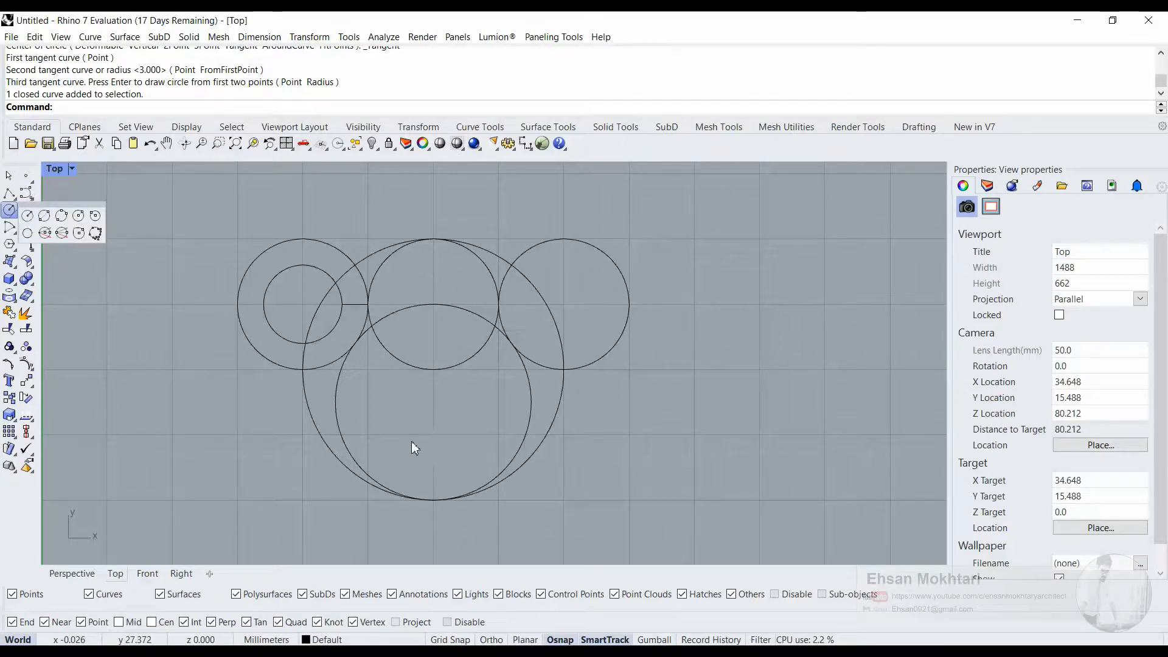
left_click(20, 214)
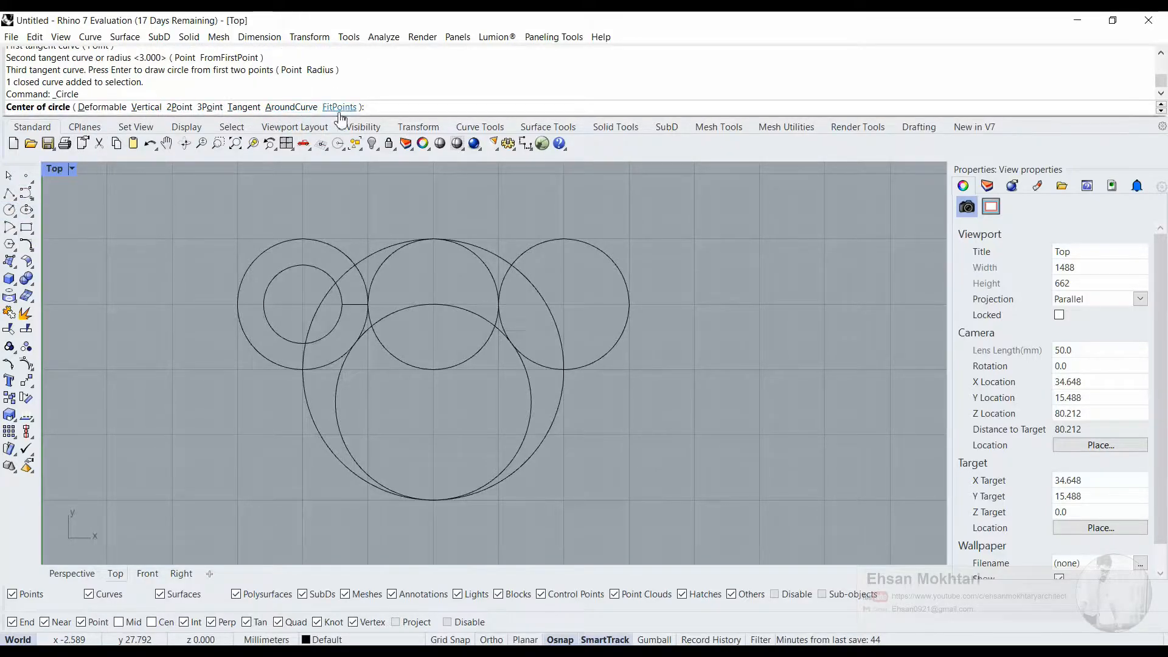
left_click(246, 108)
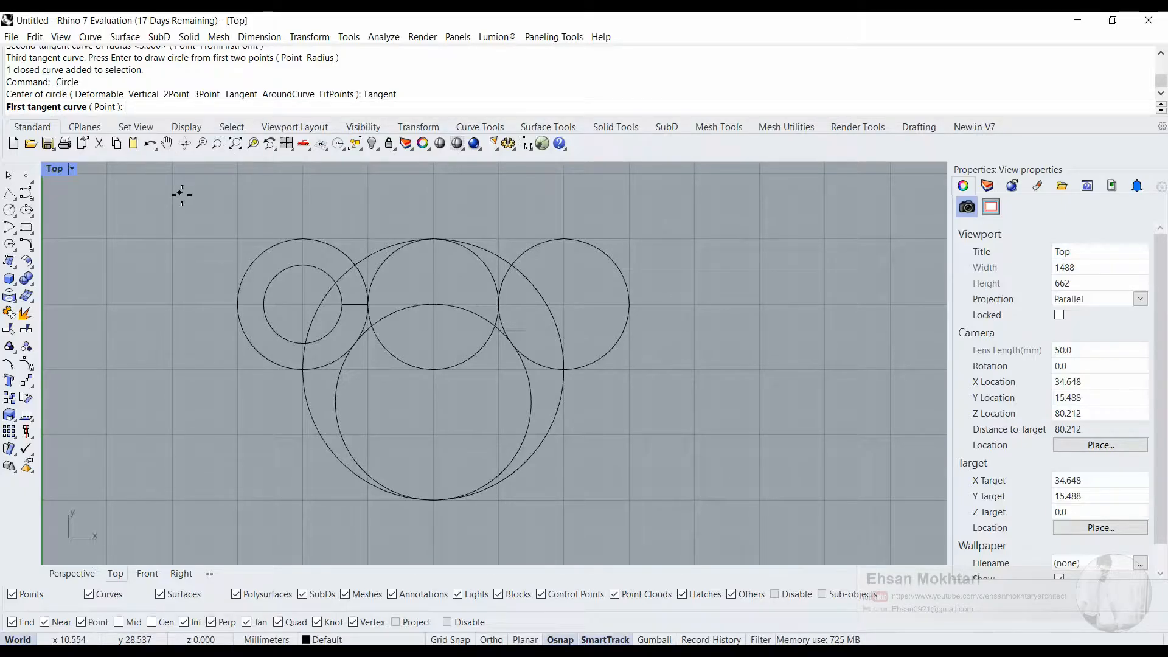
key("Escape")
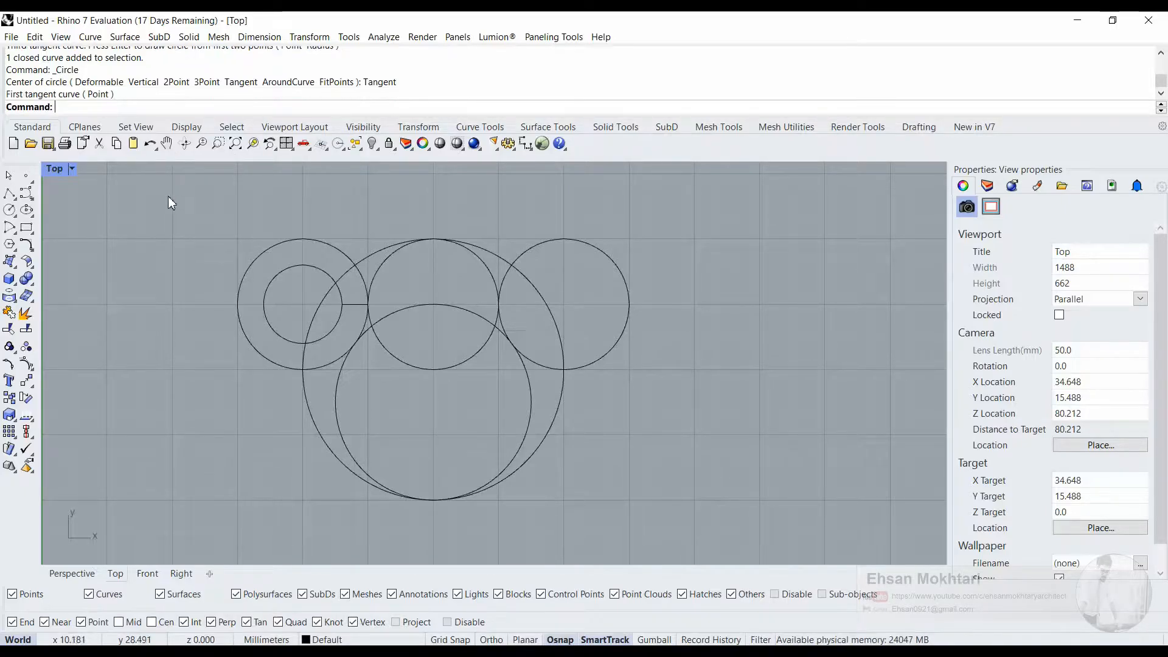
Start the Circle command again and bring up the set of circle creation variants
left_click(10, 210)
left_click(15, 215)
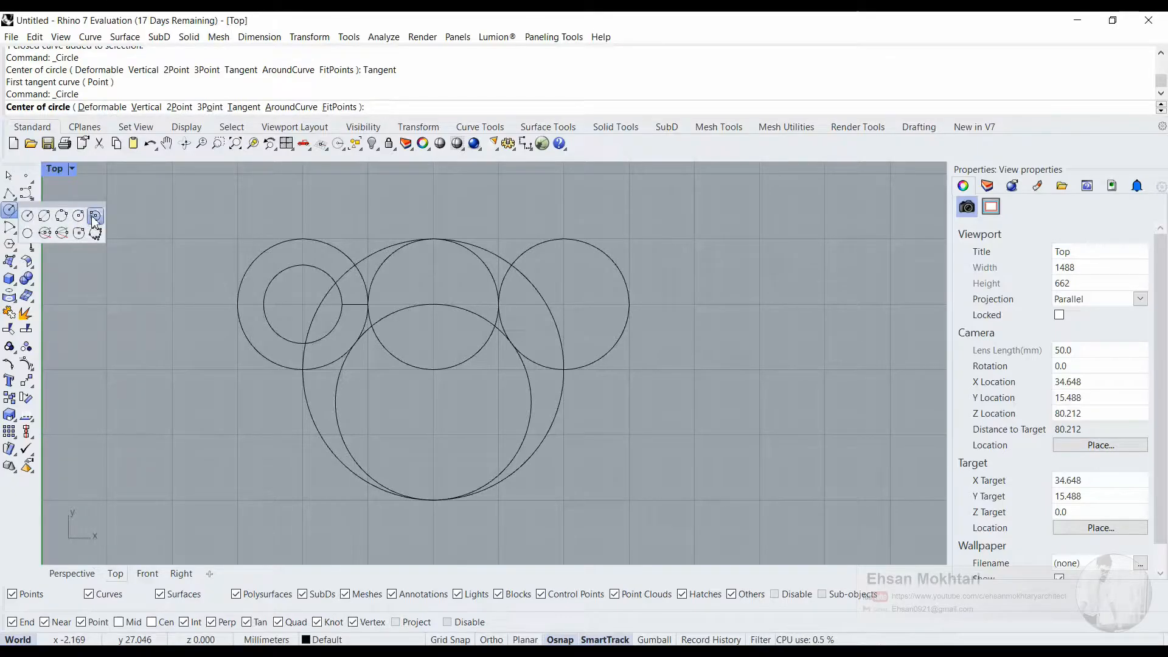
key("Escape")
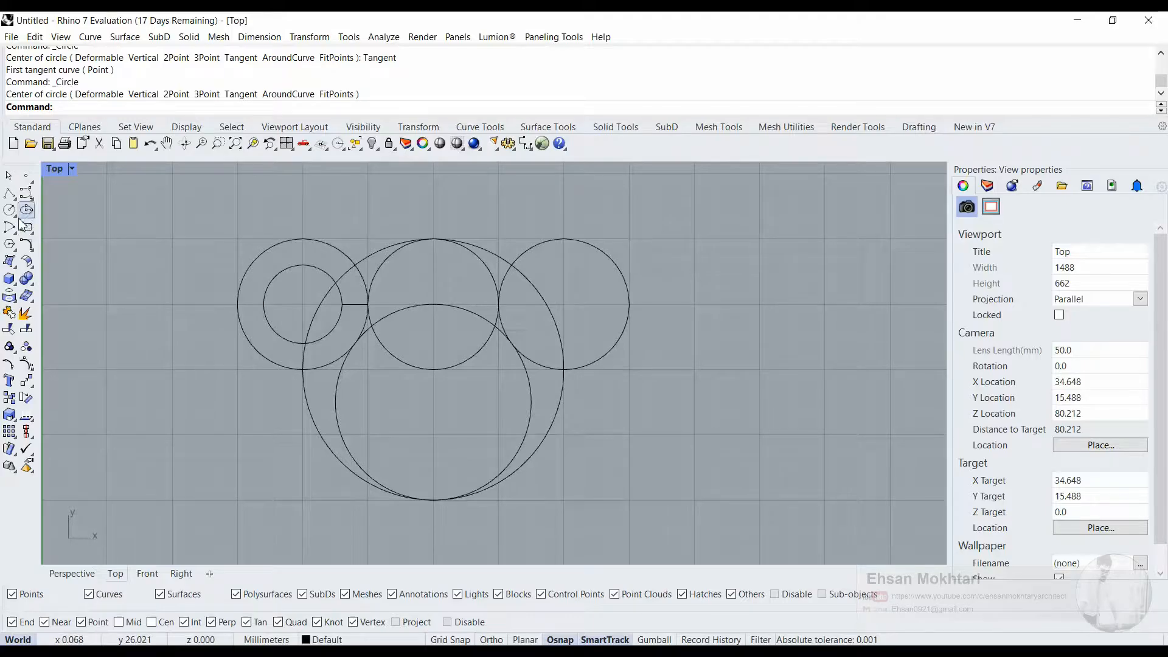
mouse_move(18, 220)
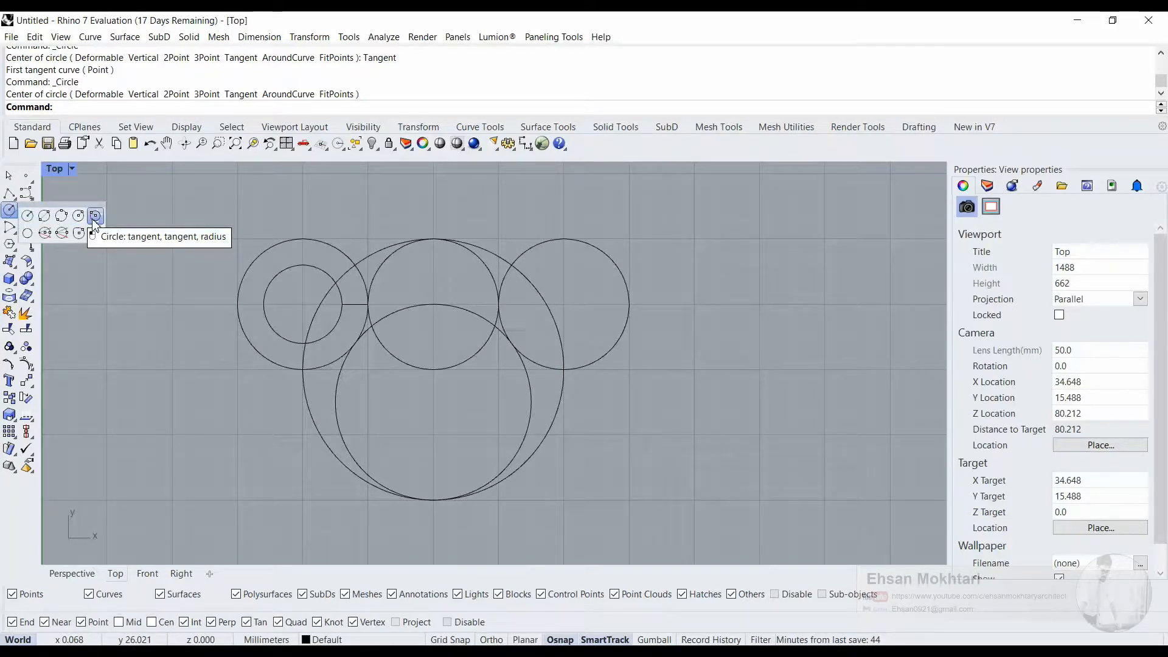
scroll(274, 386, "down", 3)
scroll(373, 345, "up", 4)
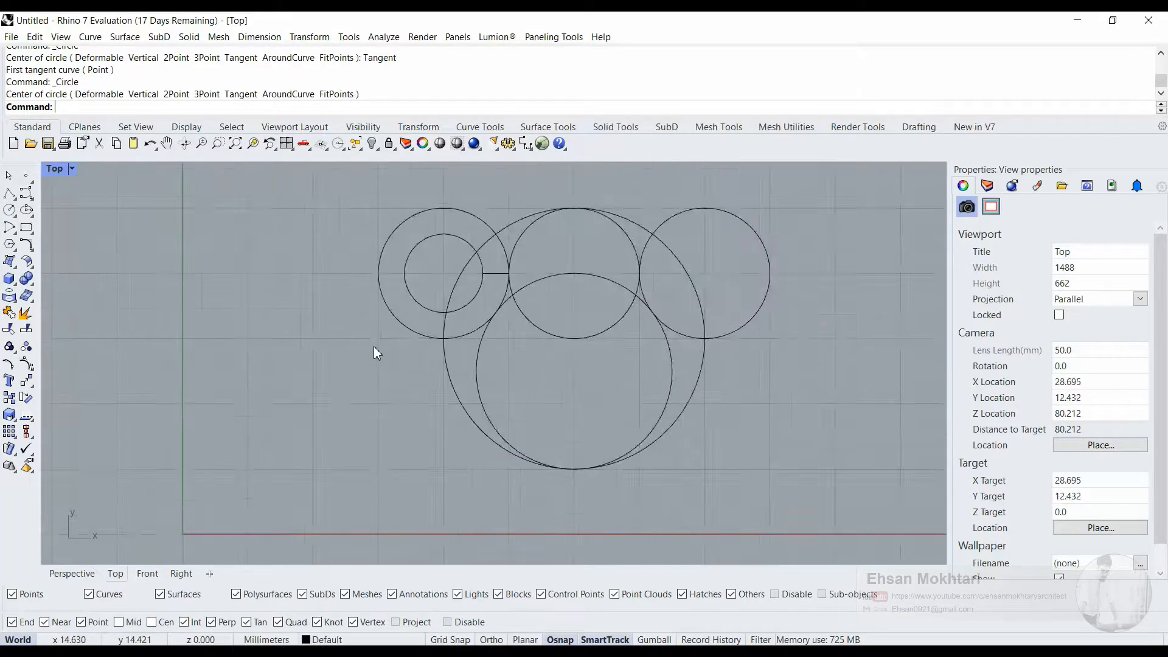
left_click(463, 370)
scroll(463, 370, "down", 4)
right_click_drag(463, 370, 350, 336)
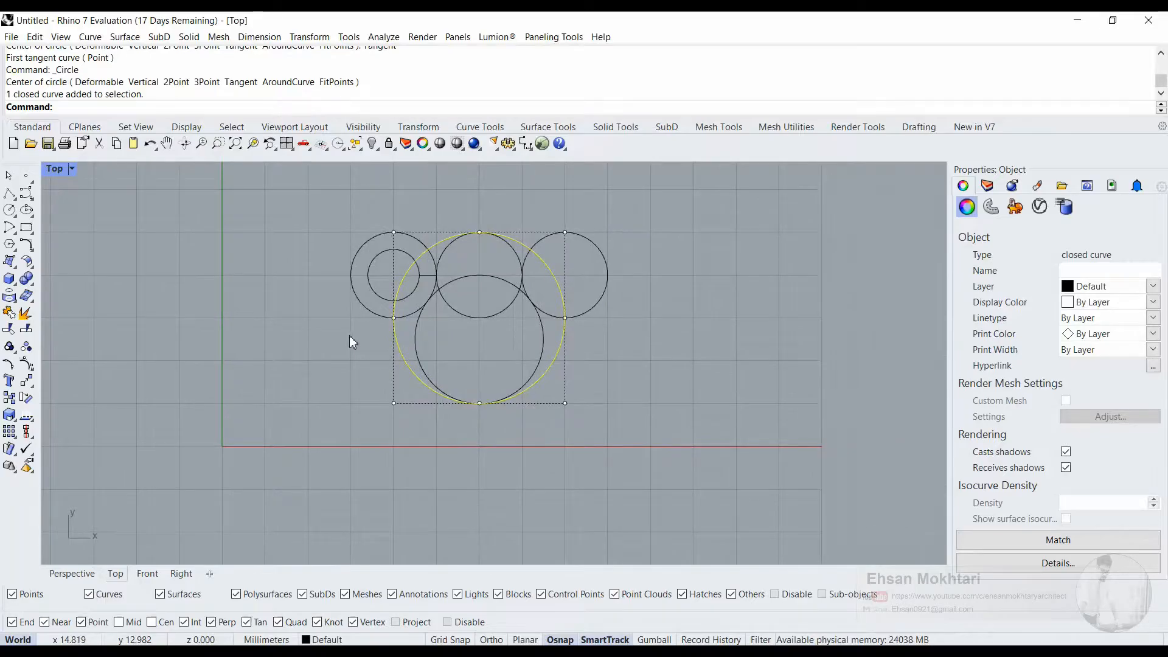
Draw an 80 mm radius circle tangent to the outer upper-left circle and the small top-middle circle
left_click(13, 216)
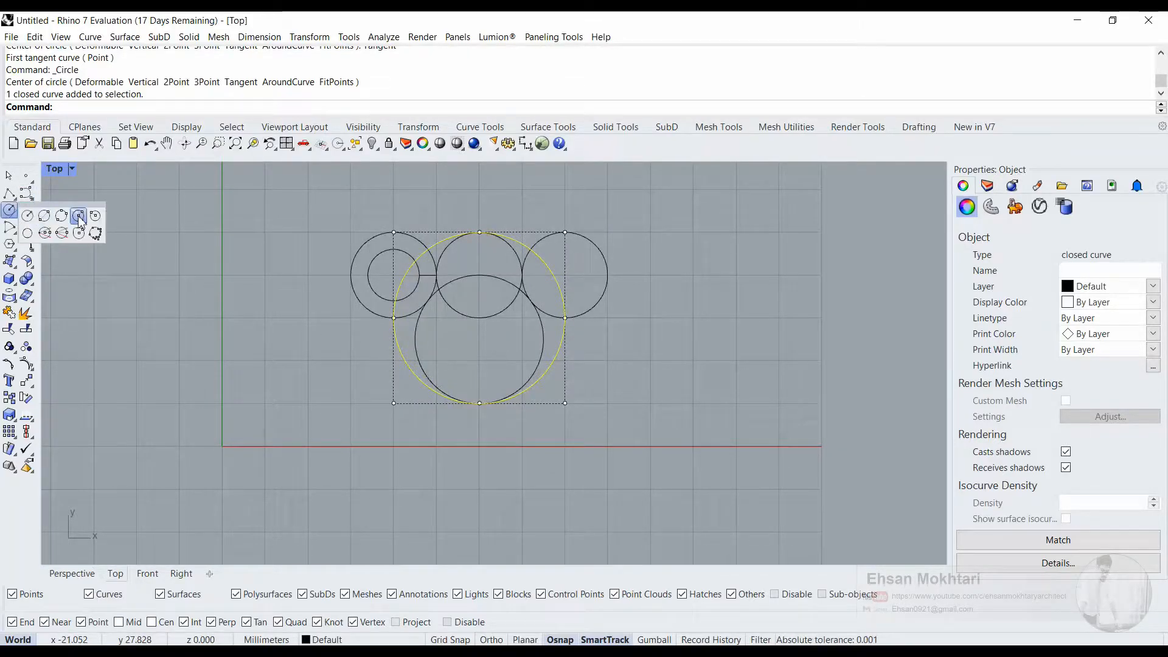
left_click(95, 216)
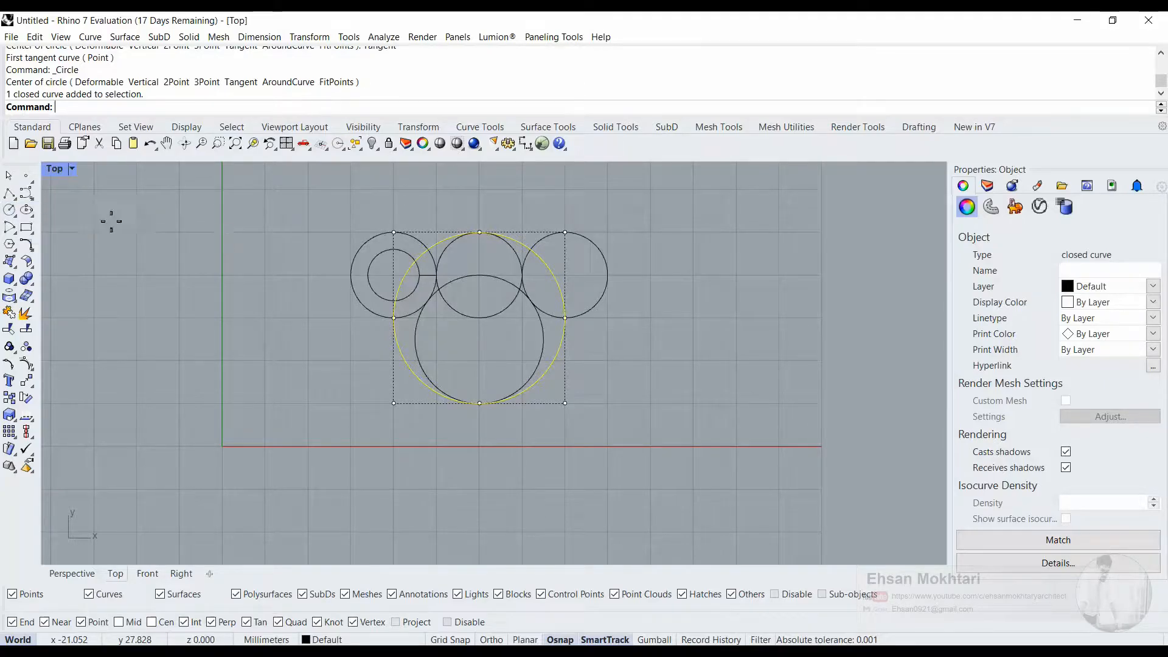
scroll(424, 213, "up", 6)
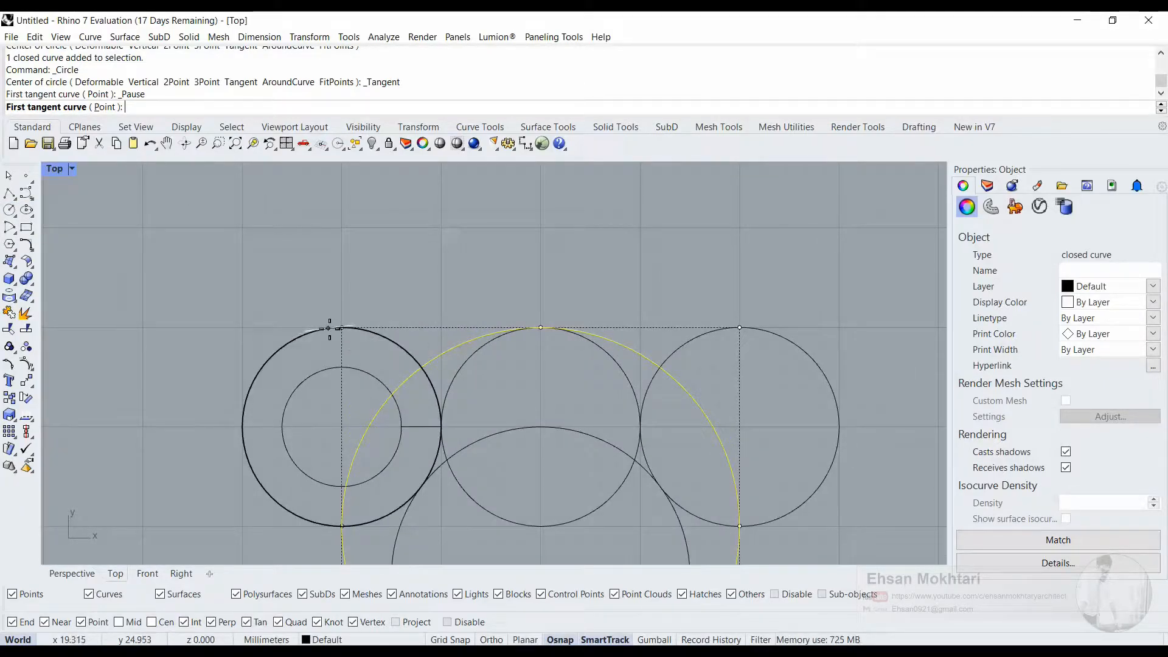
left_click(327, 329)
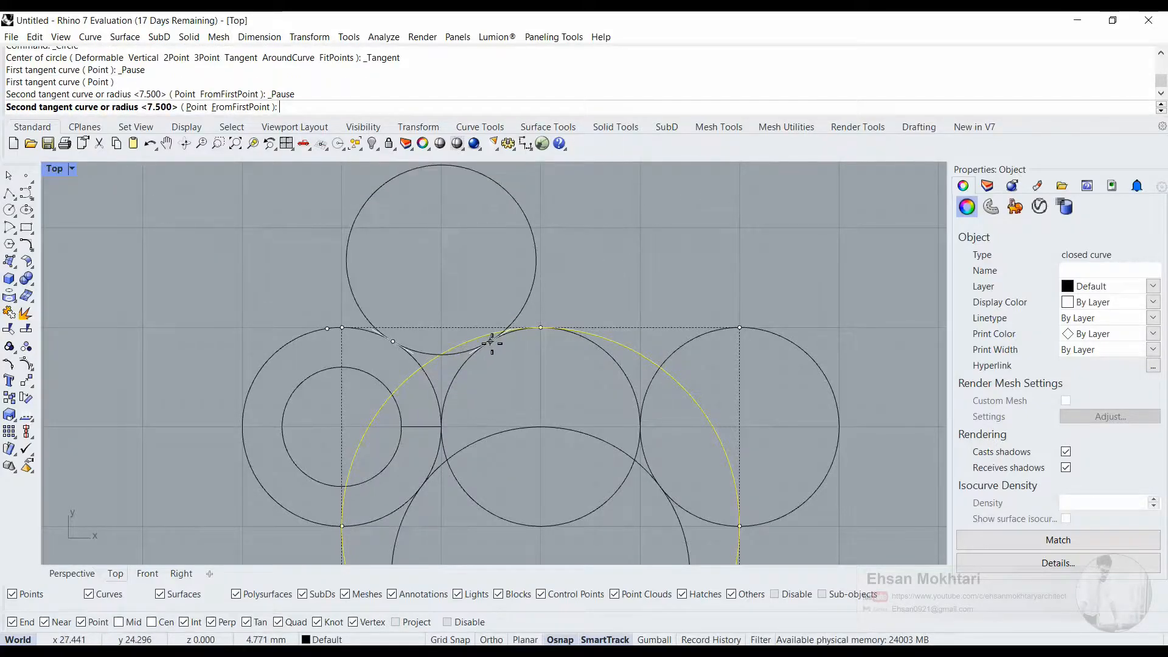
left_click(490, 343)
scroll(468, 295, "up", 2)
scroll(467, 293, "down", 1)
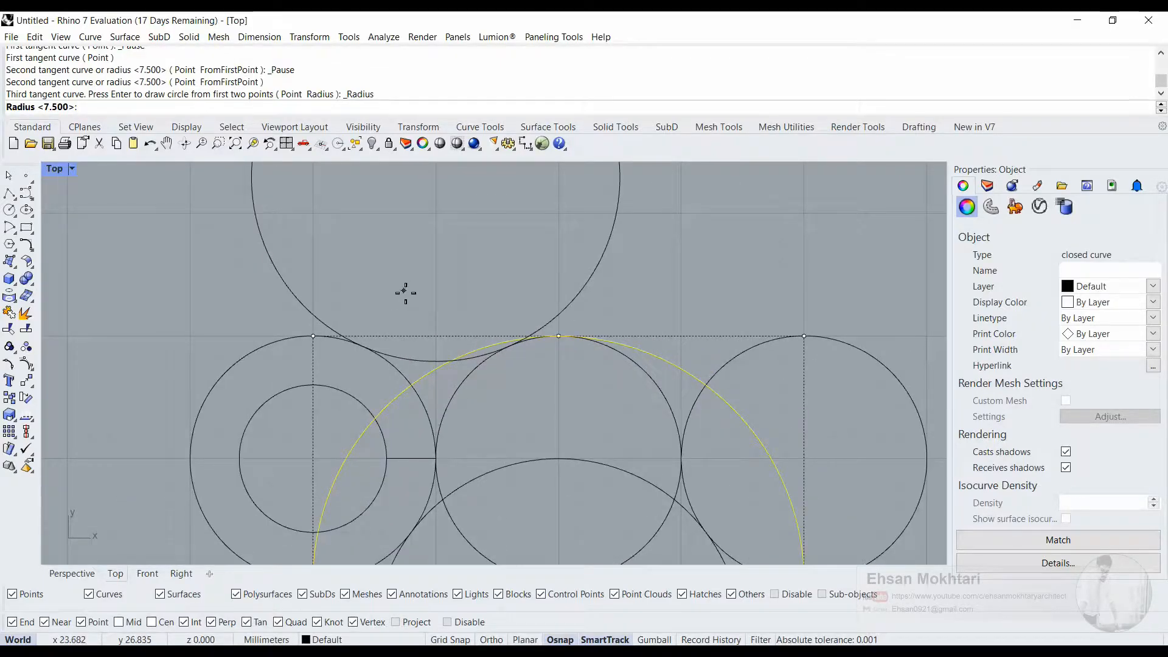
type("80")
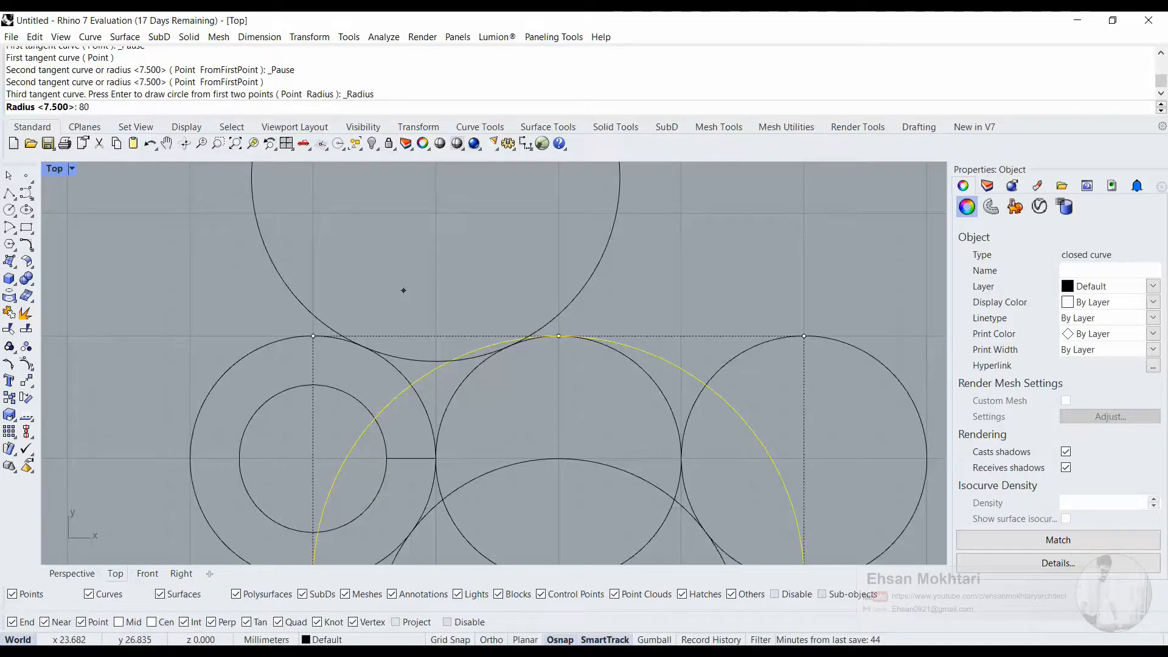
key("Return")
left_click(428, 331)
scroll(321, 338, "down", 6)
scroll(390, 256, "down", 5)
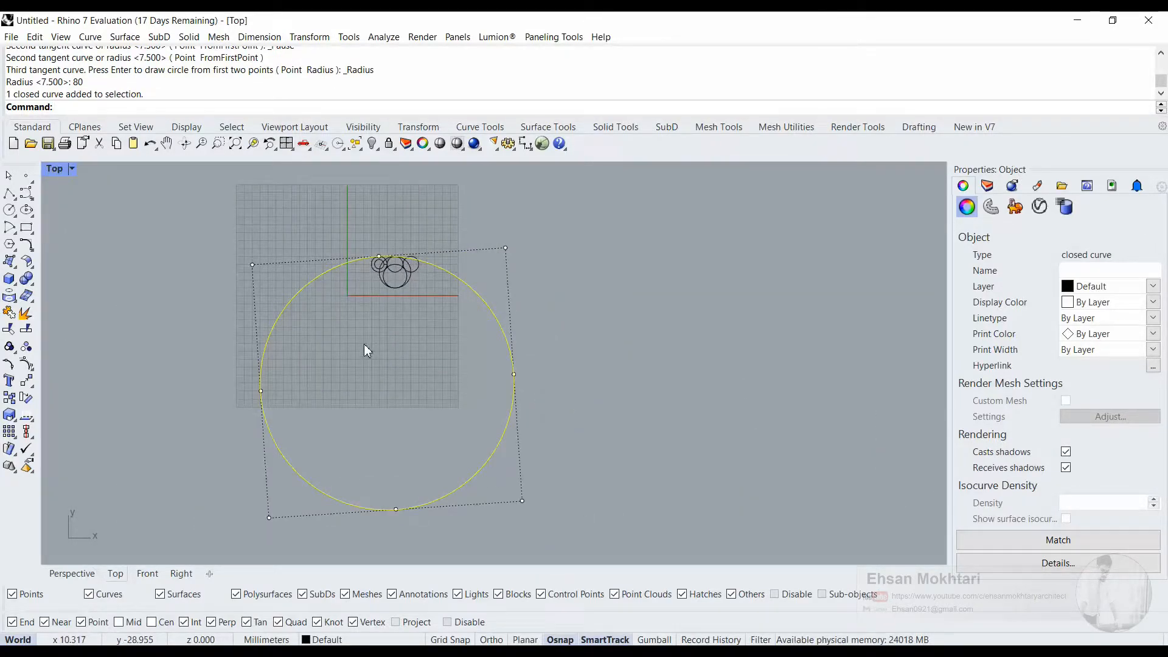
scroll(391, 255, "up", 10)
key("Escape")
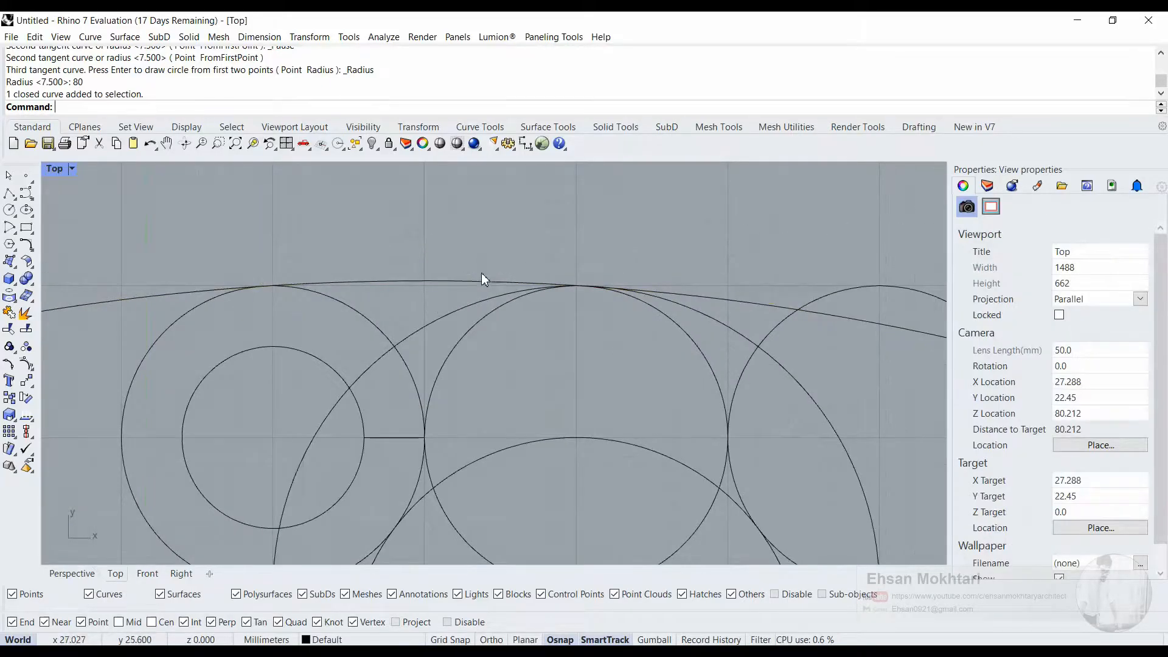
Delete the 80 mm radius tangent circle
left_click(352, 307)
left_click(477, 320)
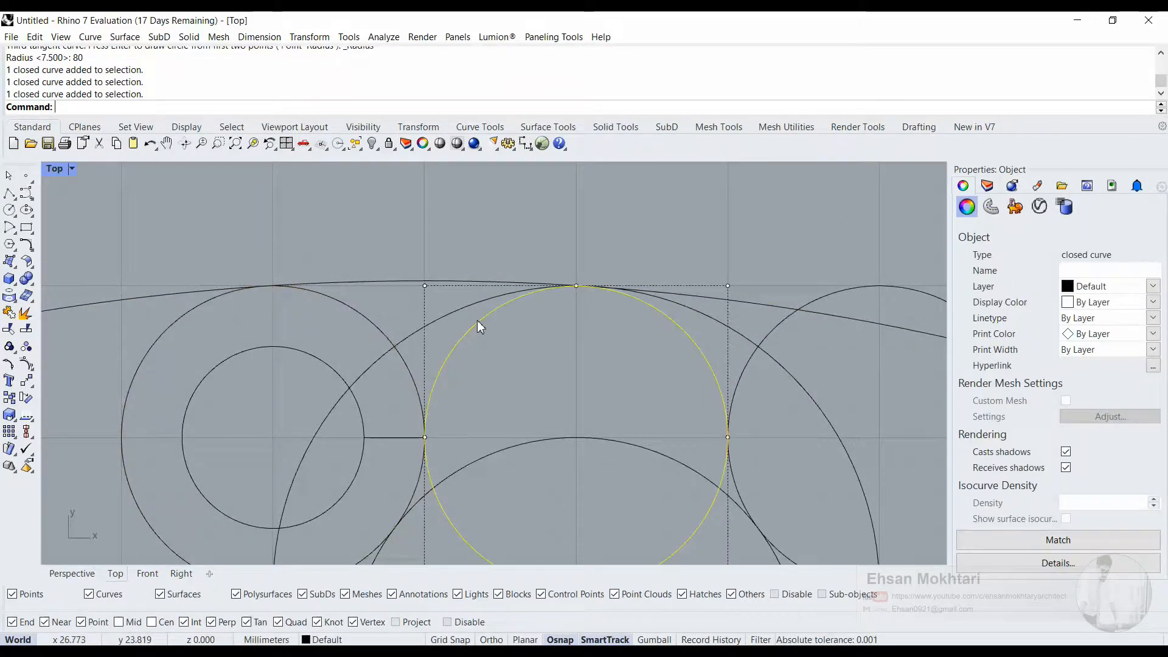
left_click(407, 231)
left_click(394, 281)
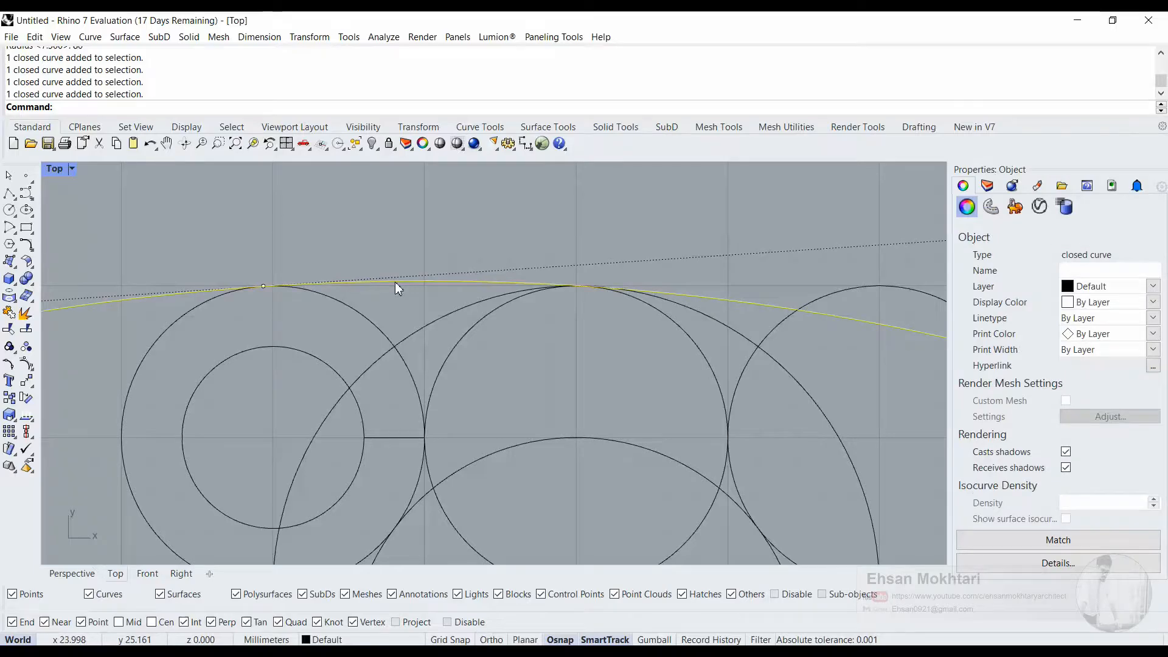
key("Delete")
Draw a circle of radius 20 mm tangent to the outer upper-left circle and the small top-middle circle
left_click(14, 214)
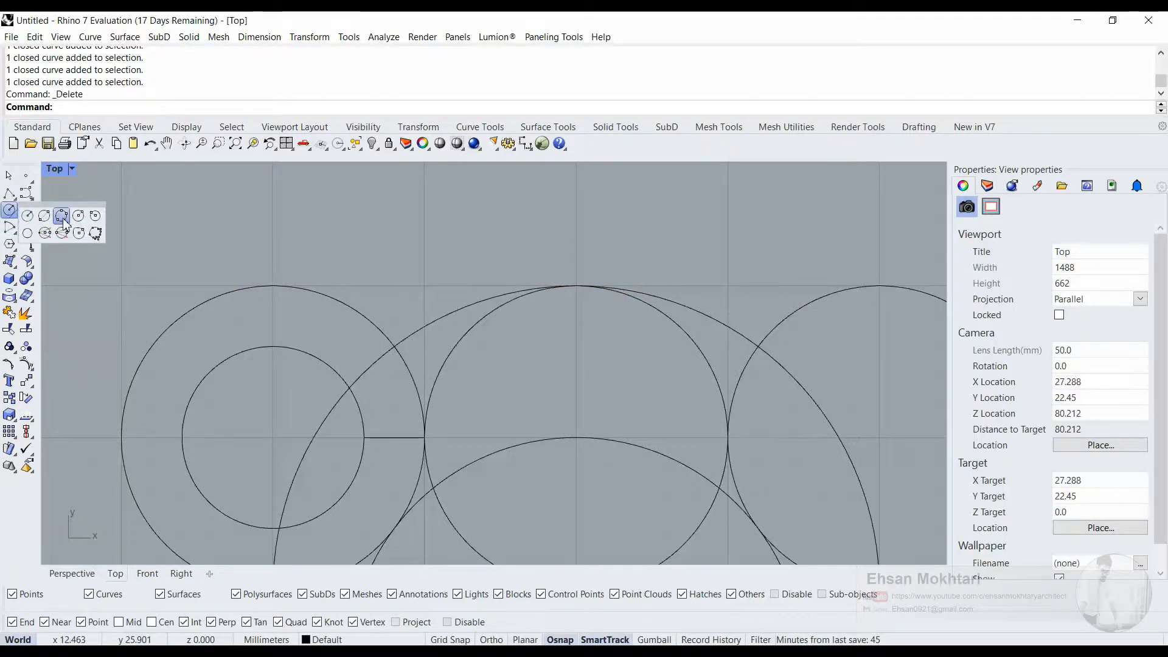
left_click(95, 215)
left_click(279, 286)
left_click(568, 278)
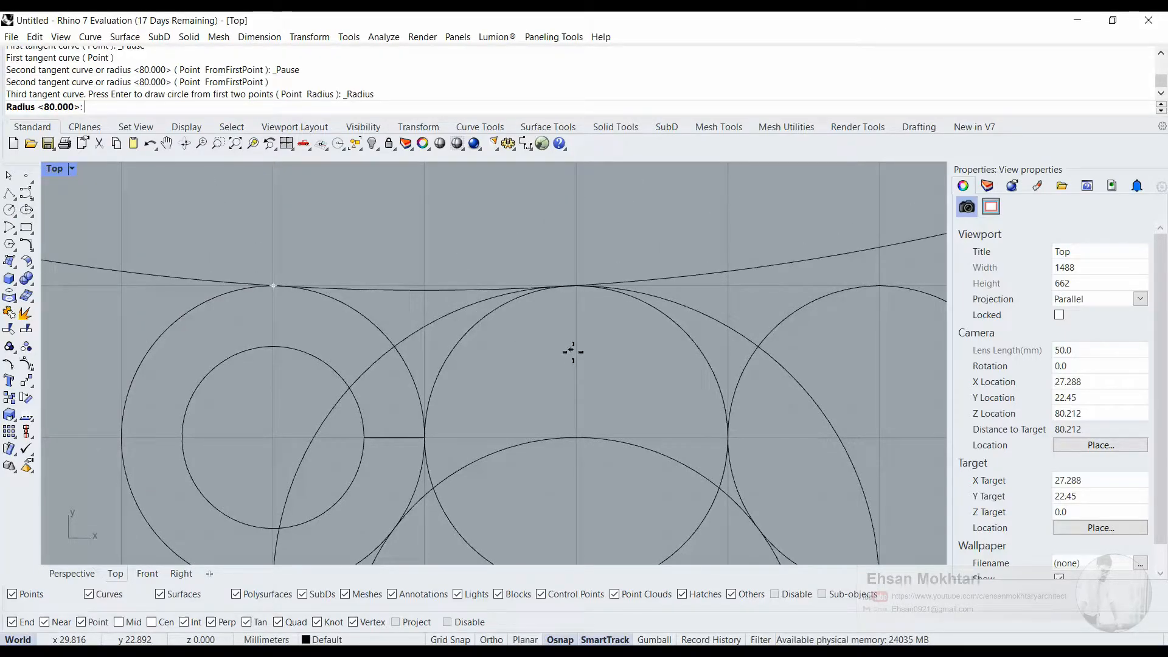
type("20")
key("Return")
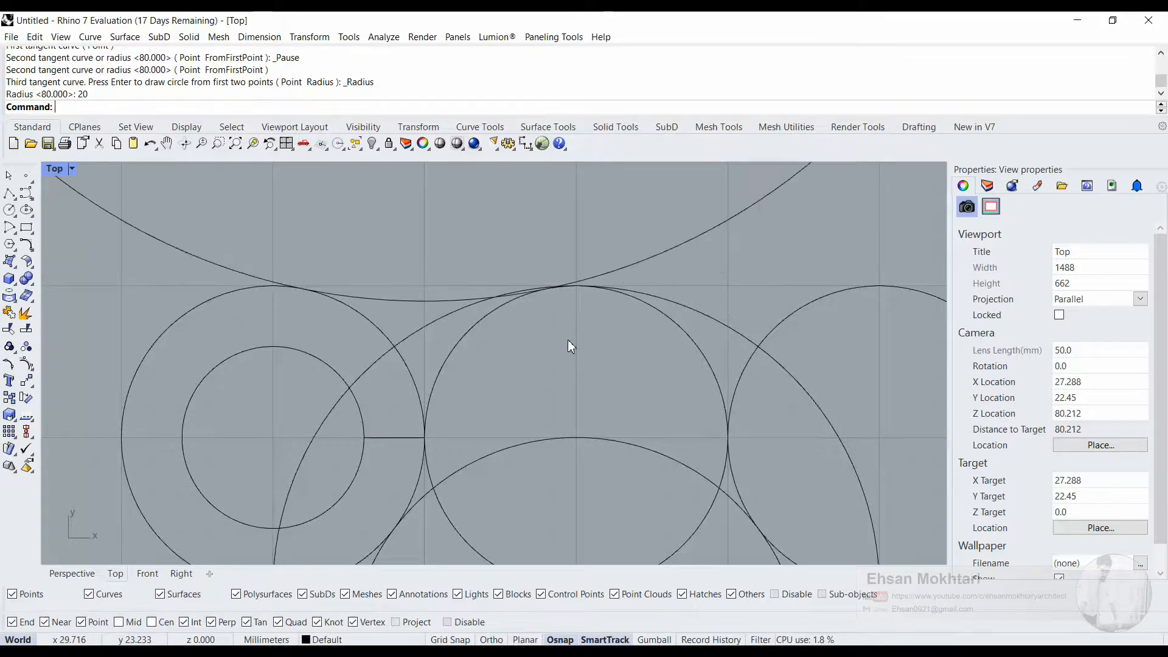
Examine where the 20 mm radius circle touches its two neighbouring circles, and inspect its overall extent
left_click(432, 298)
scroll(436, 270, "down", 5)
scroll(460, 331, "up", 2)
scroll(460, 339, "up", 5)
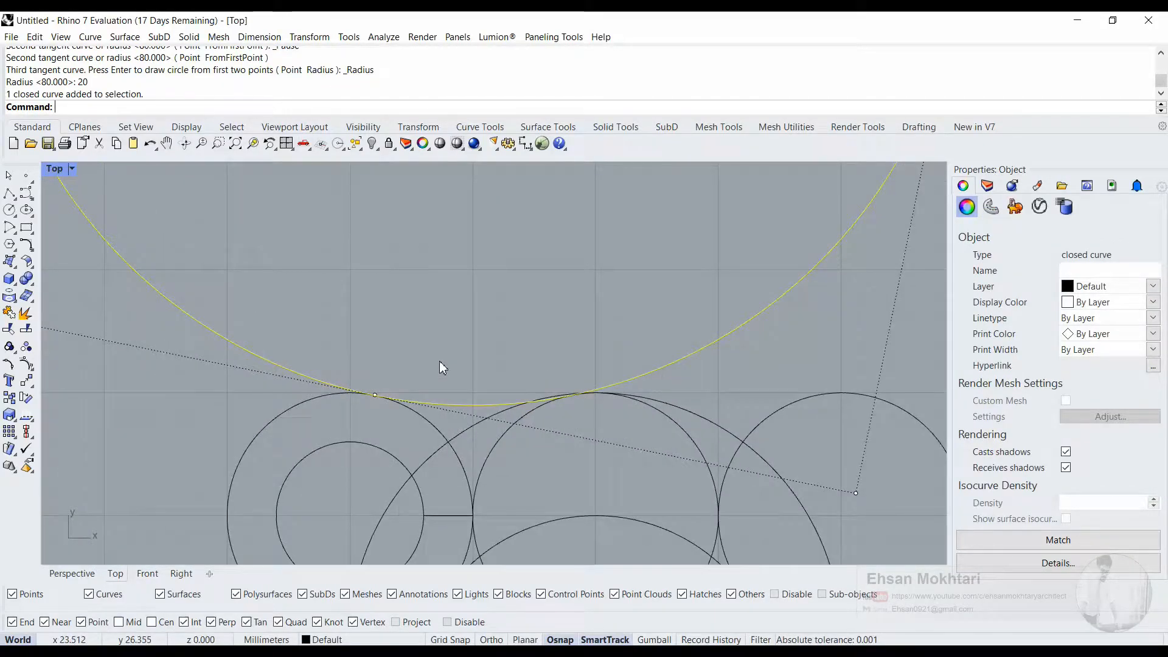
scroll(495, 386, "up", 3)
left_click(446, 371)
left_click(305, 449)
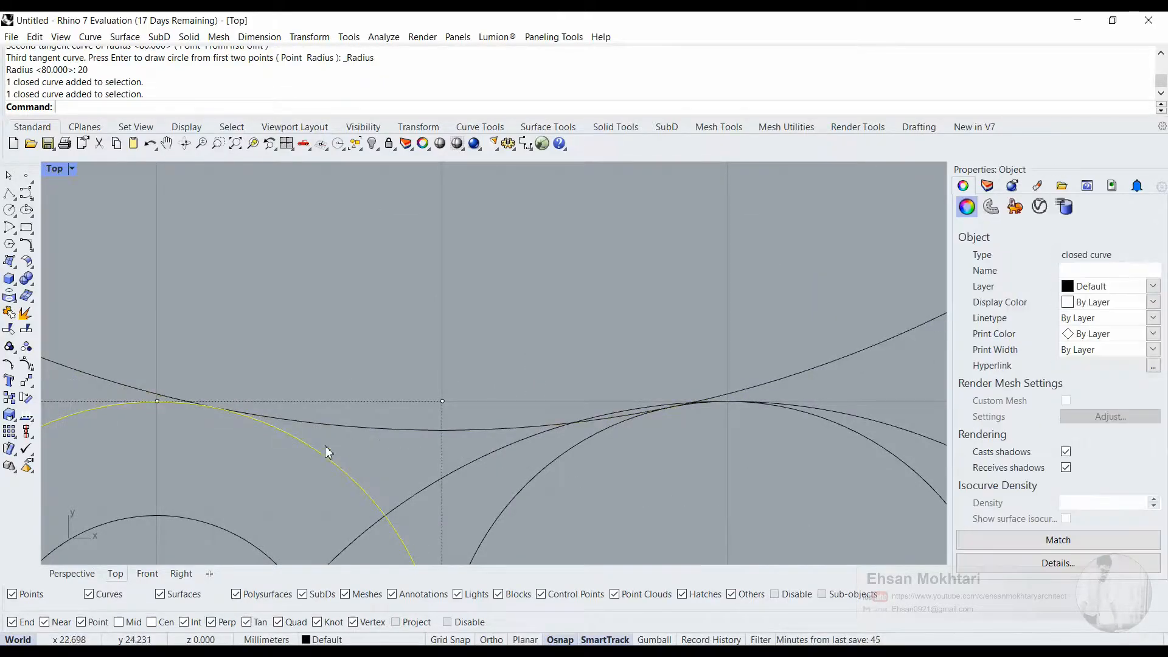
left_click(596, 430)
scroll(462, 395, "down", 8)
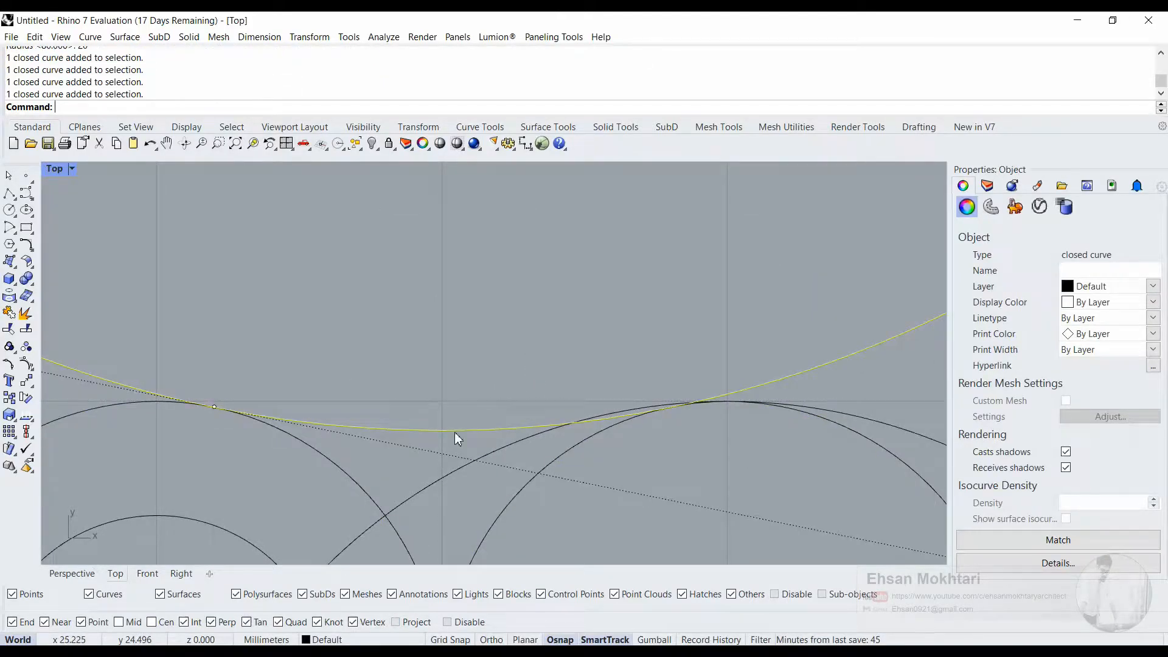
key("Escape")
left_click_drag(488, 272, 489, 272)
key("Escape")
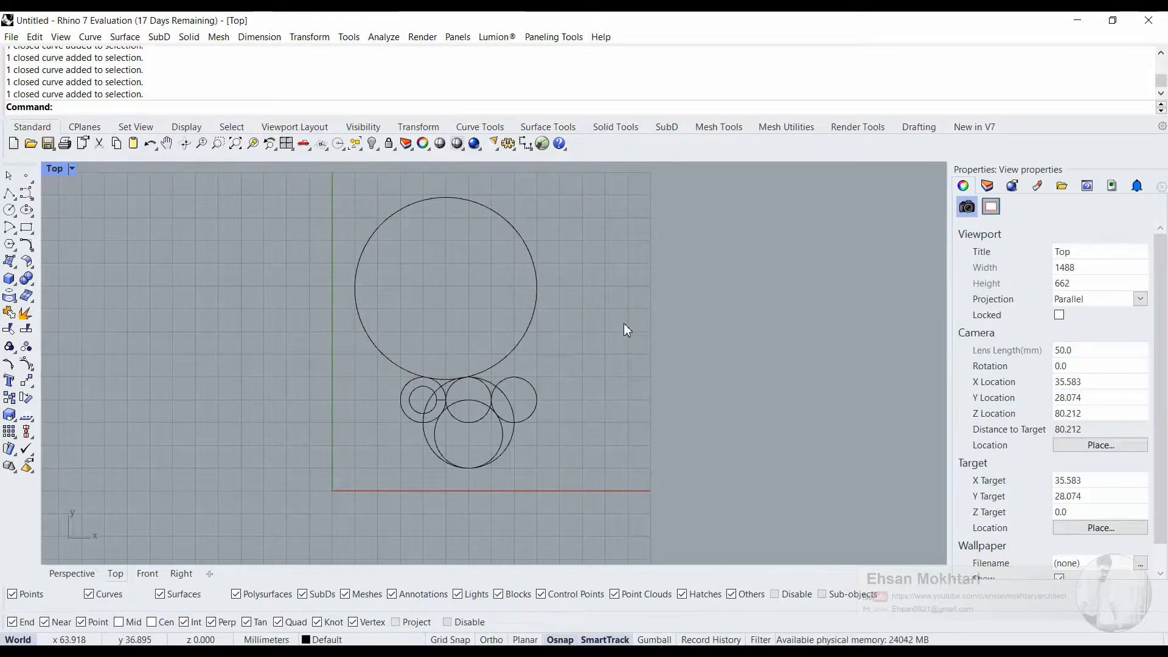
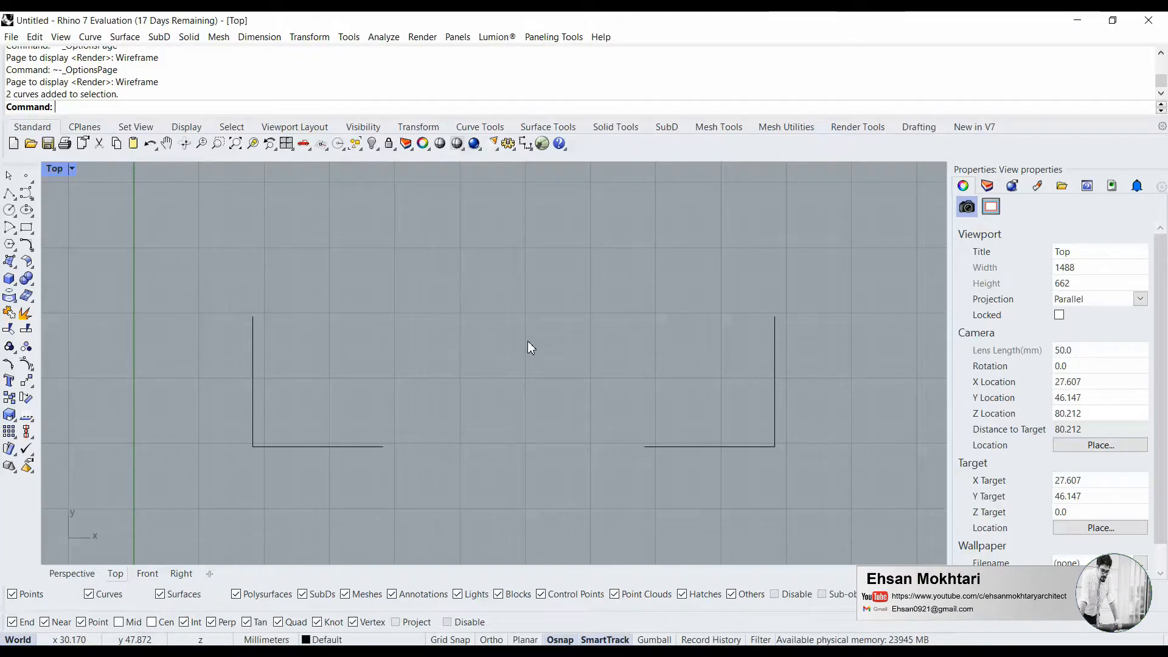
Draw a -45° arc centred on the left L-shape's corner, starting at the free end of its horizontal leg
left_click(17, 237)
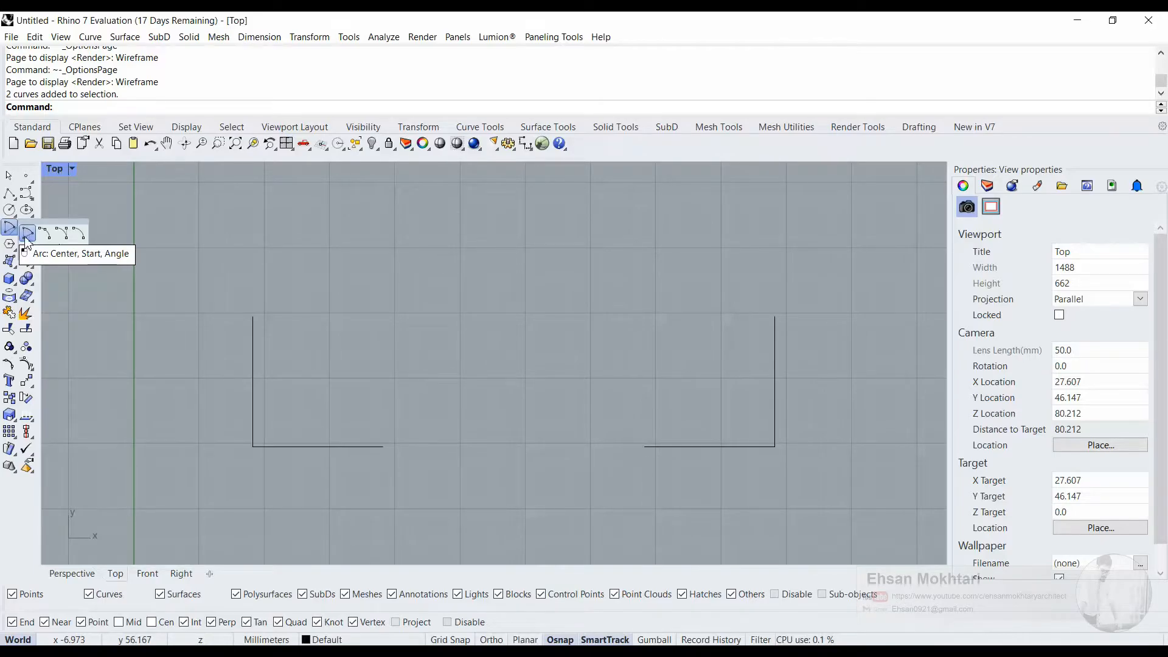
left_click(26, 236)
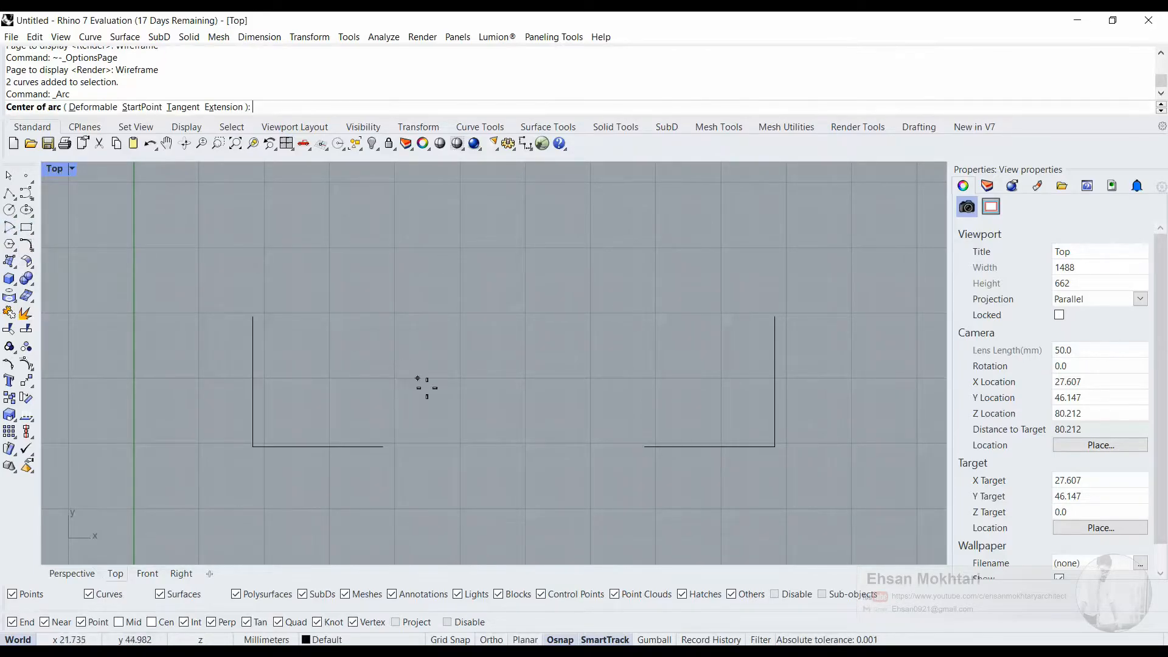
left_click(253, 447)
left_click(383, 447)
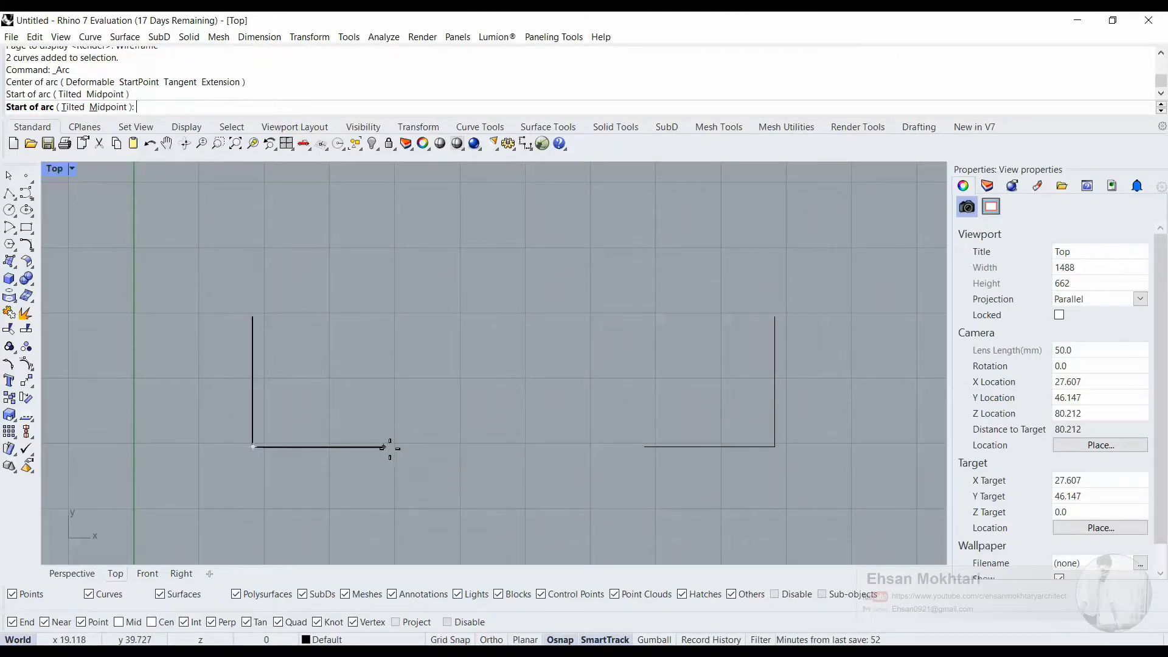
type("45")
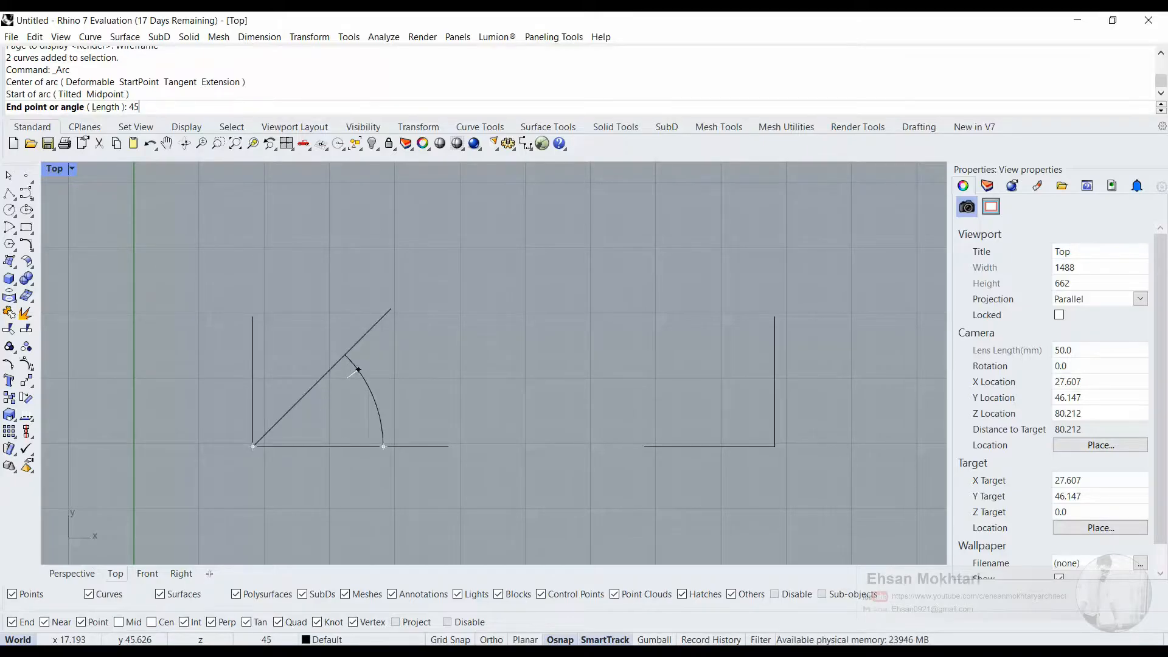
key("BackSpace")
key("BackSpace")
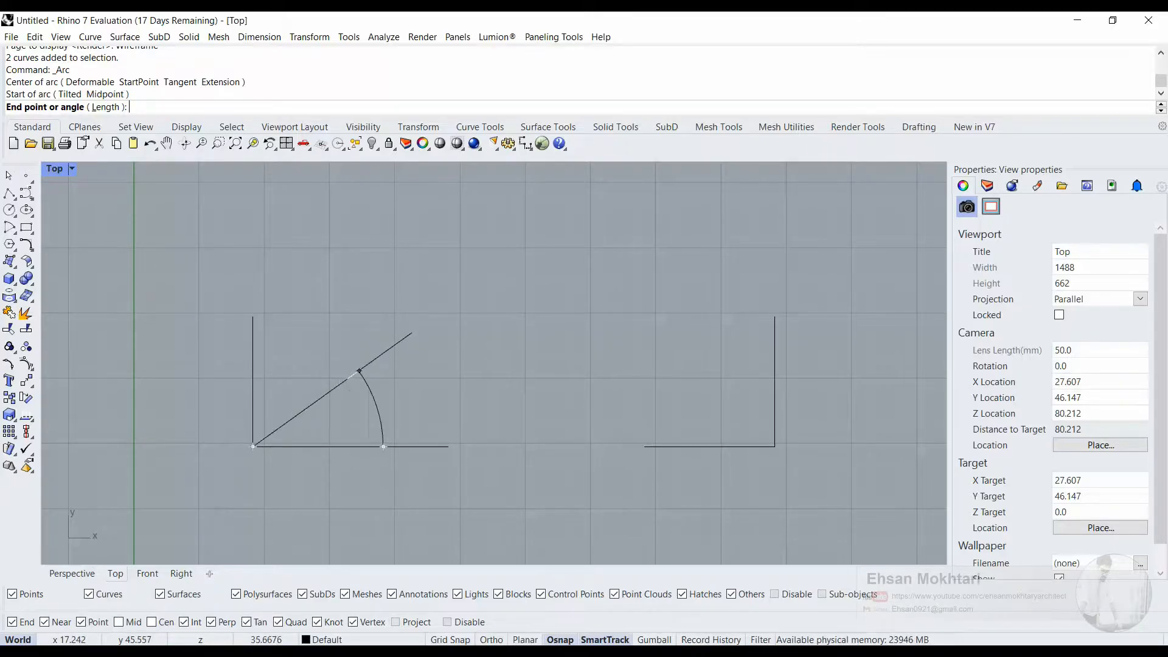
type("-45")
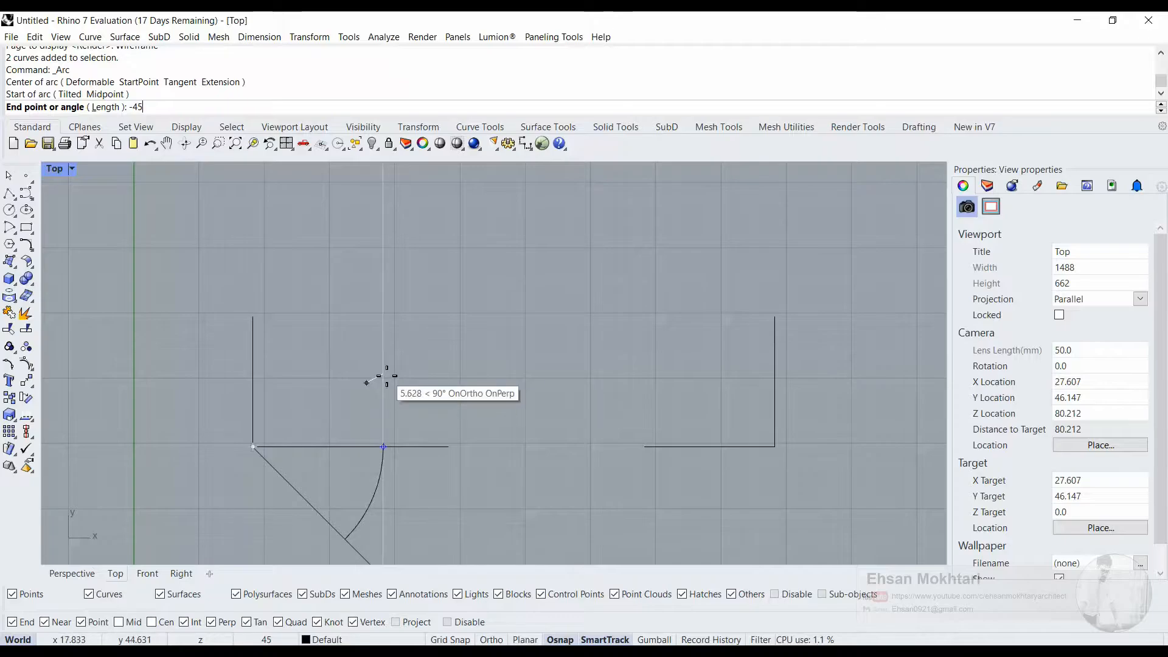
key("Return")
scroll(356, 449, "down", 2)
right_click_drag(382, 497, 392, 447)
scroll(393, 447, "up", 2)
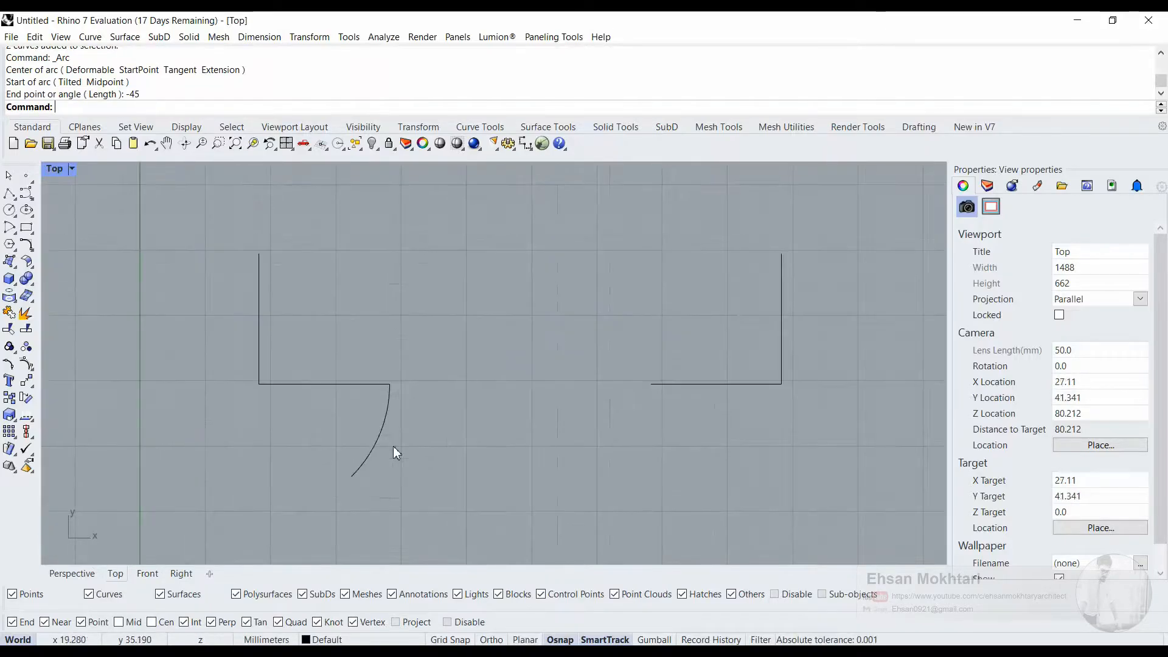
left_click(375, 450)
left_click(511, 419)
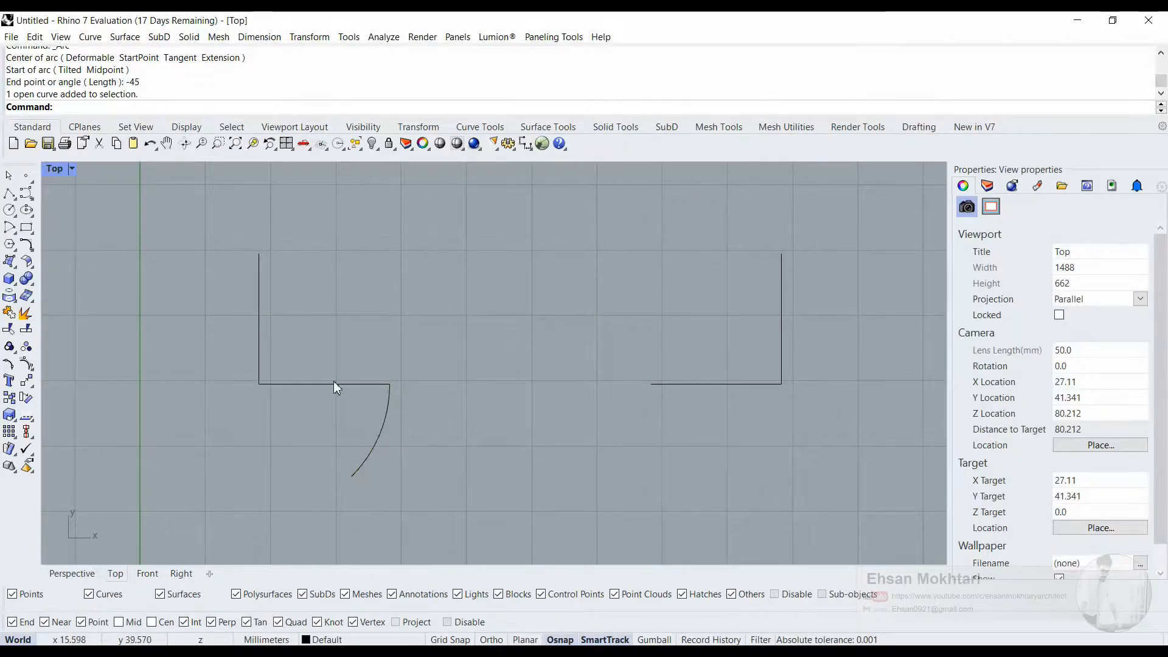
Draw a start-end-point arc from the horizontal leg's free end to the left L-shape's corner, passing through the first arc's lower end
left_click(17, 233)
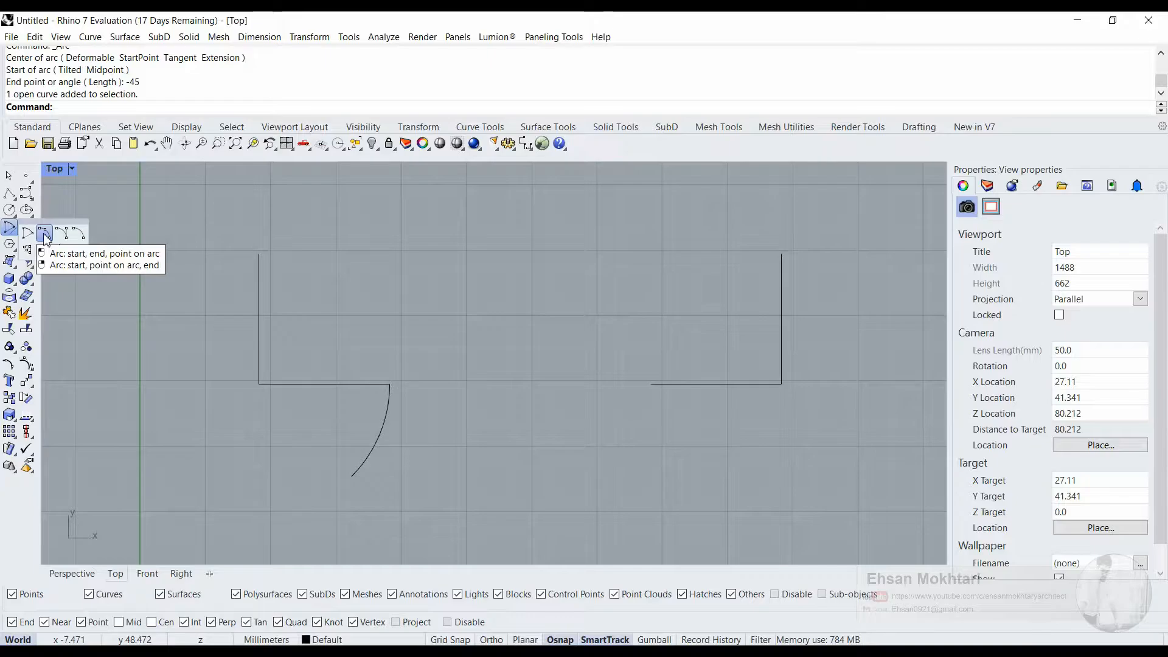
left_click(45, 235)
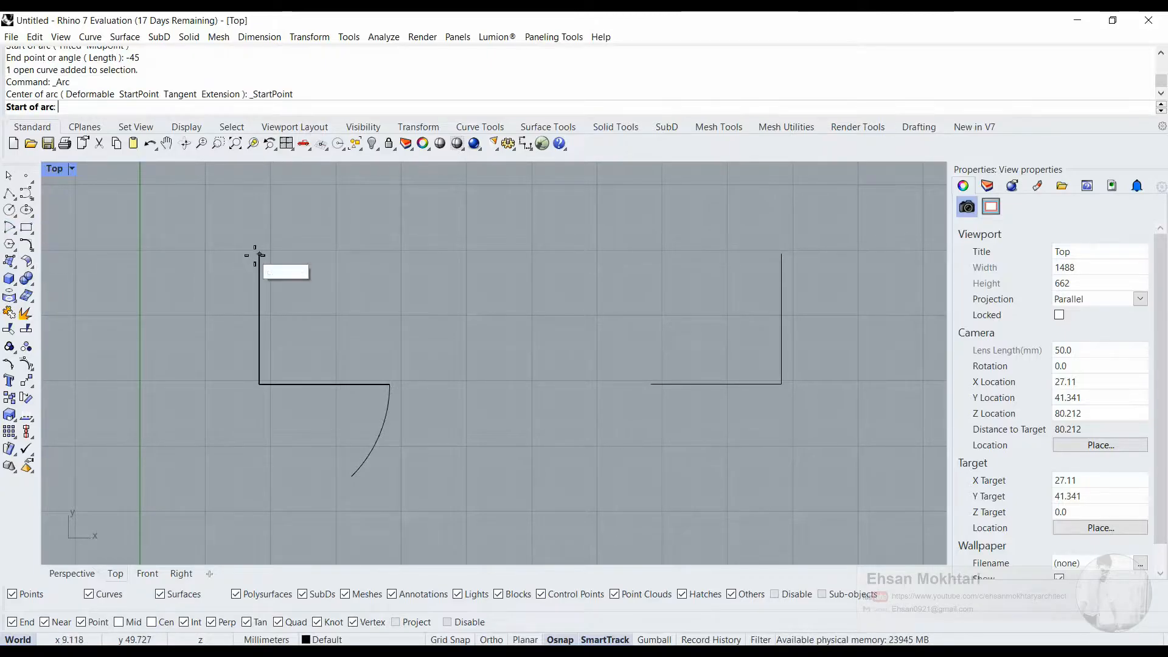
left_click(390, 384)
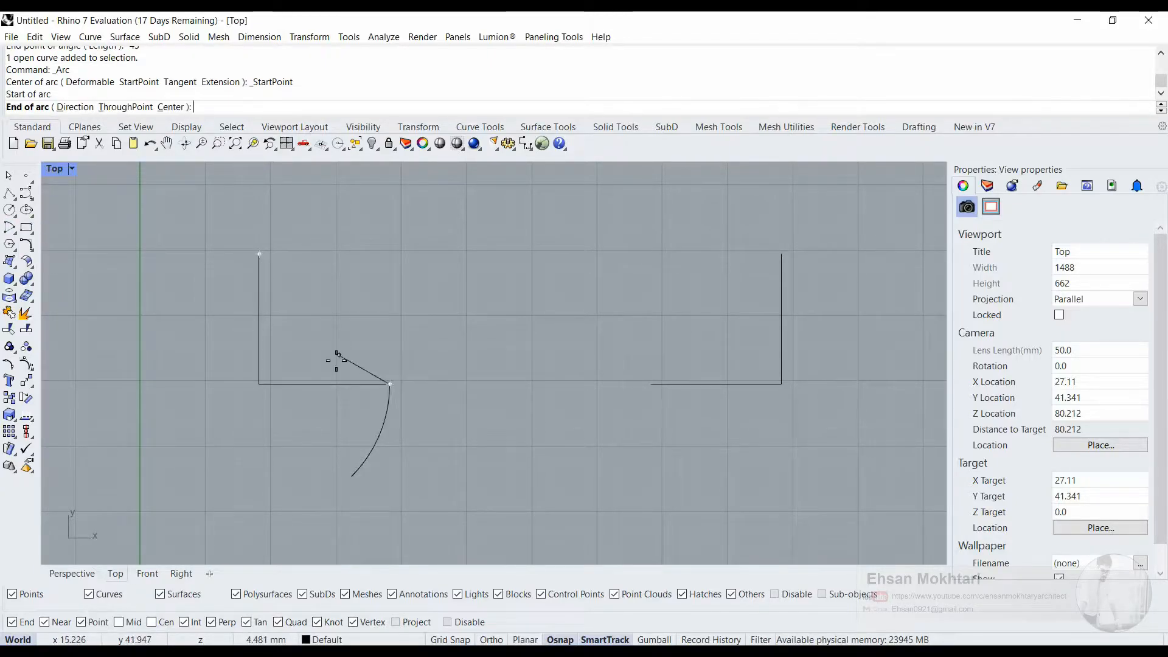
left_click(260, 383)
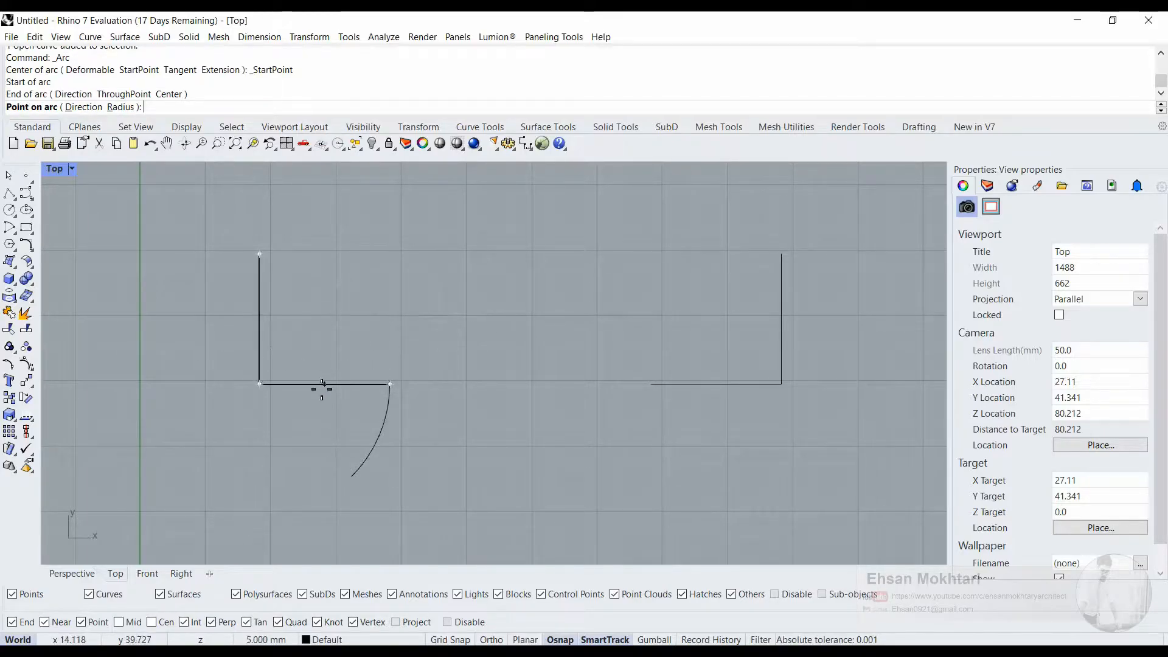
left_click(349, 474)
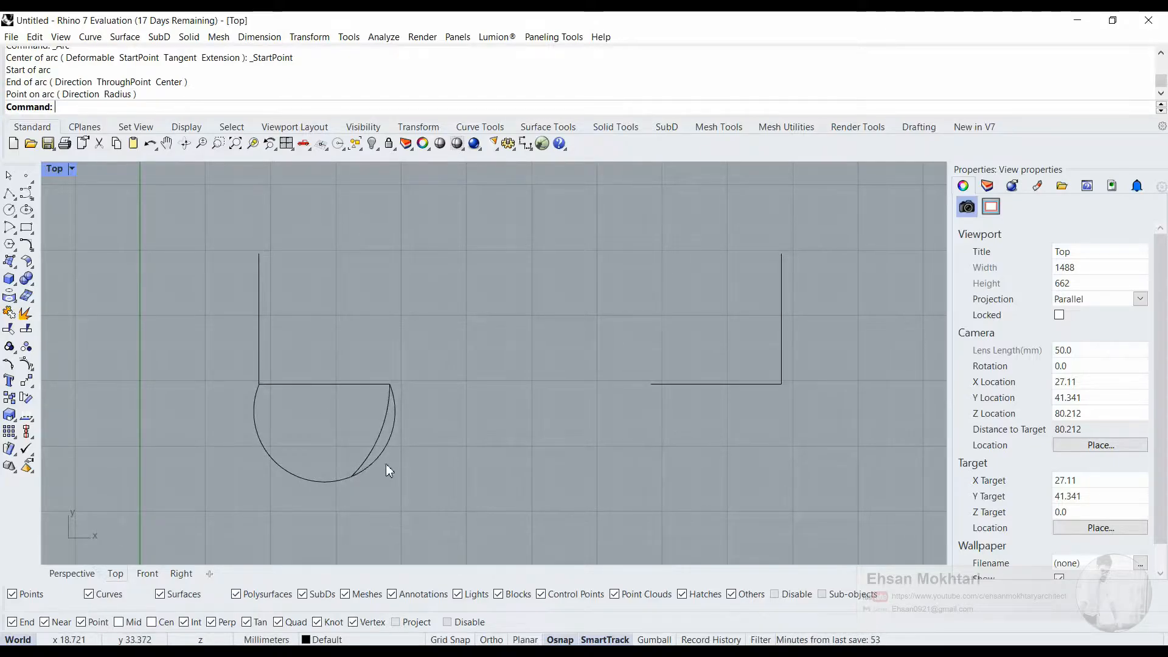
left_click(330, 484)
left_click(337, 448)
right_click(338, 428)
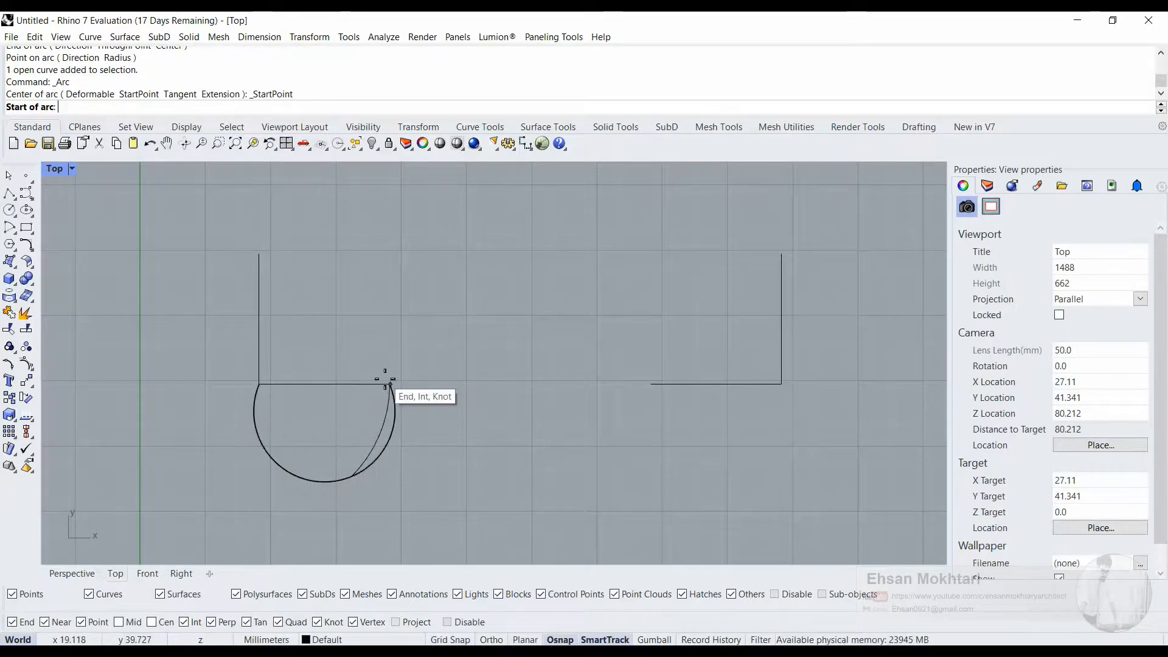
key("Escape")
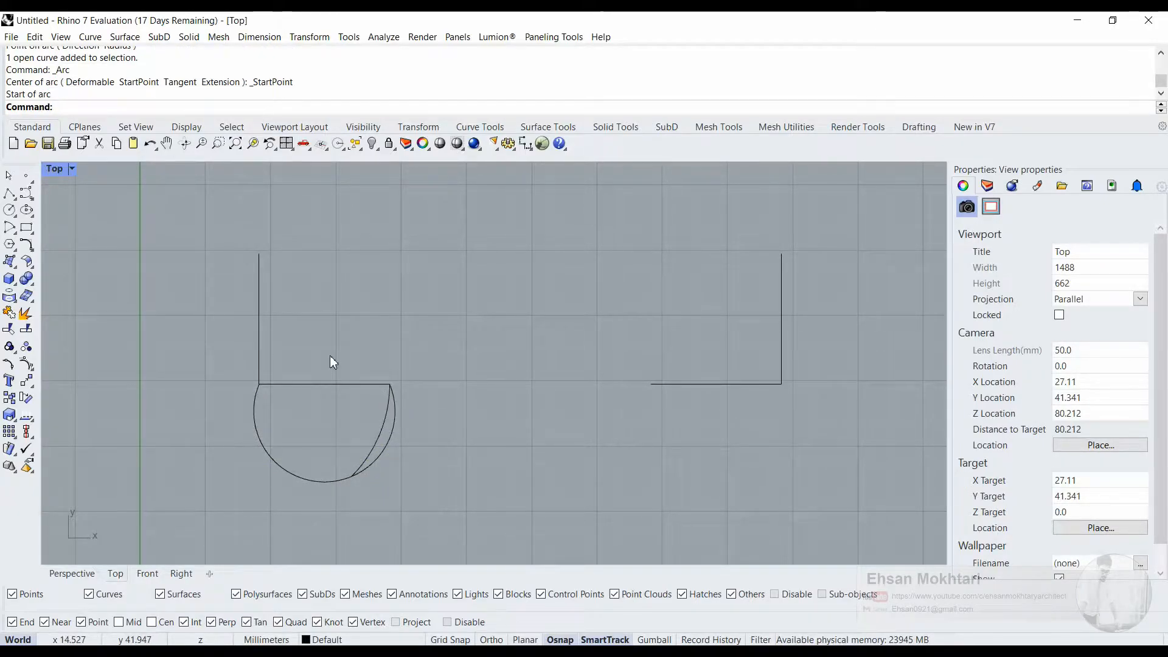
Draw a start-end-point arc from the left L-shape's horizontal free end to its vertical leg's upper end, passing through the corner
right_click(458, 343)
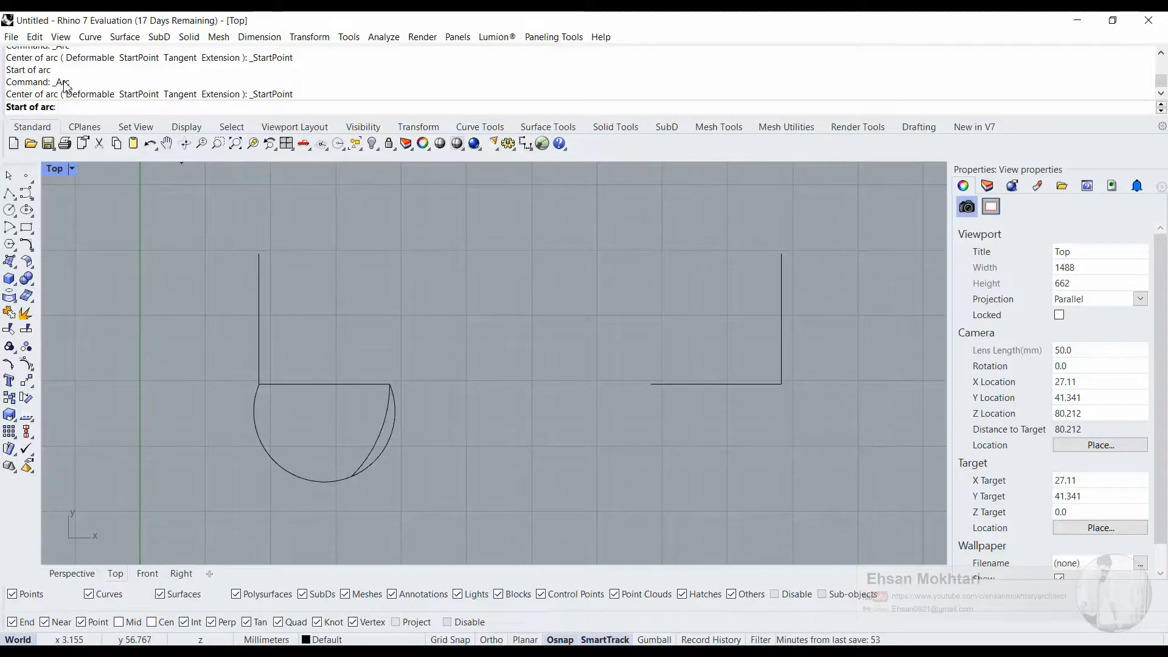
left_click(389, 384)
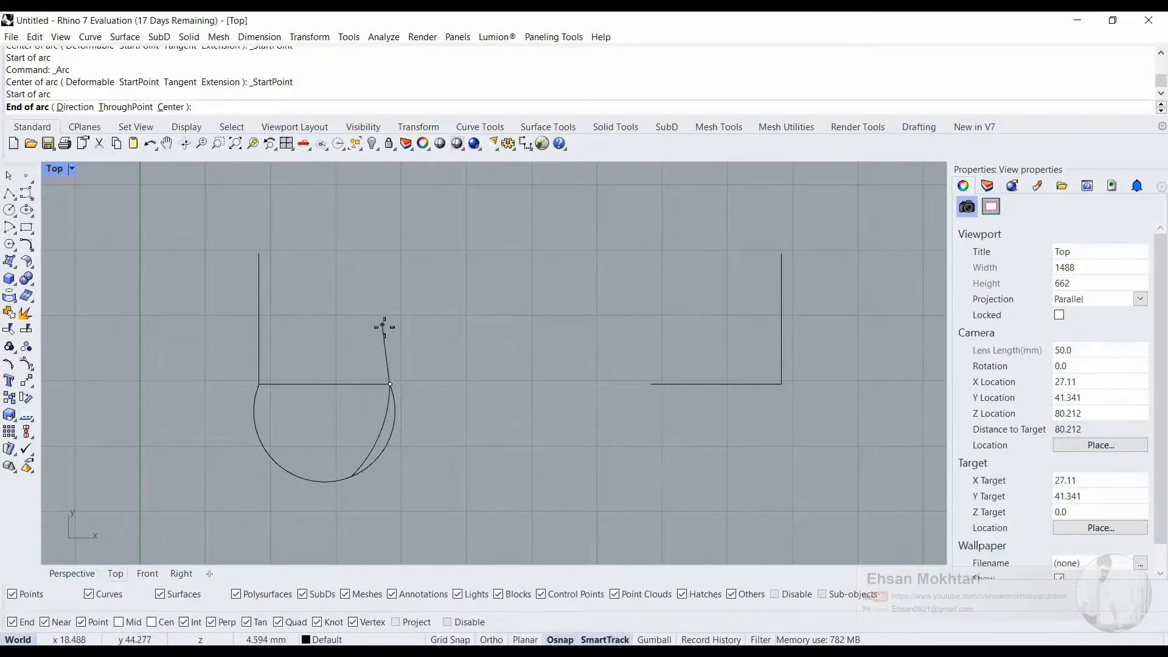
left_click(260, 254)
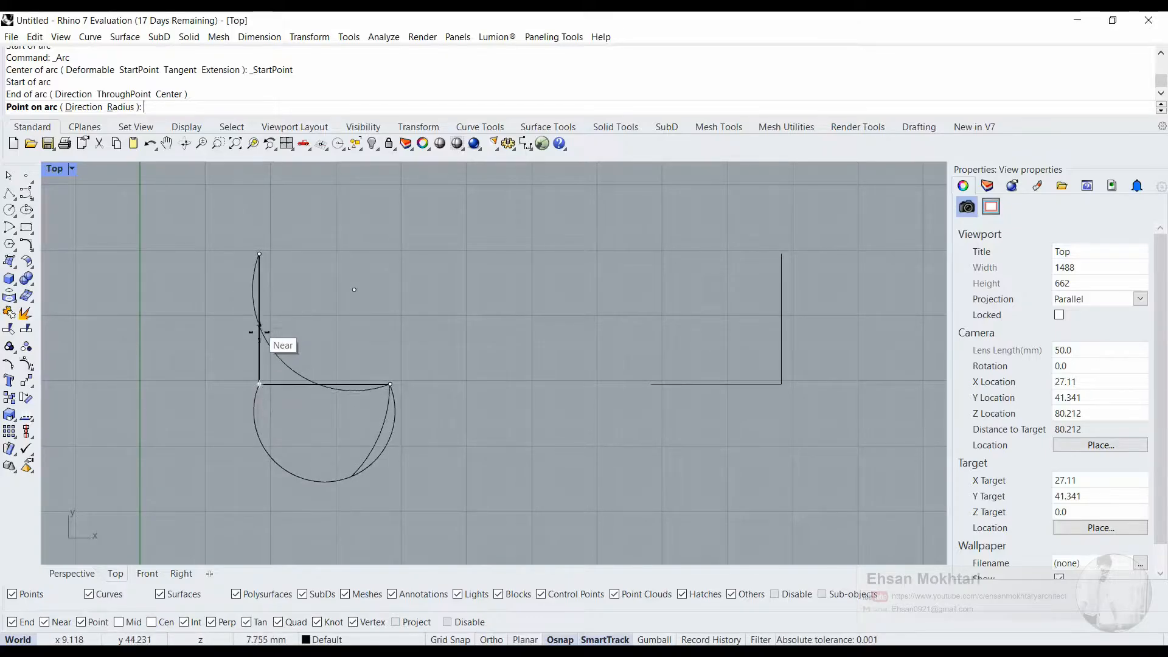
left_click(260, 384)
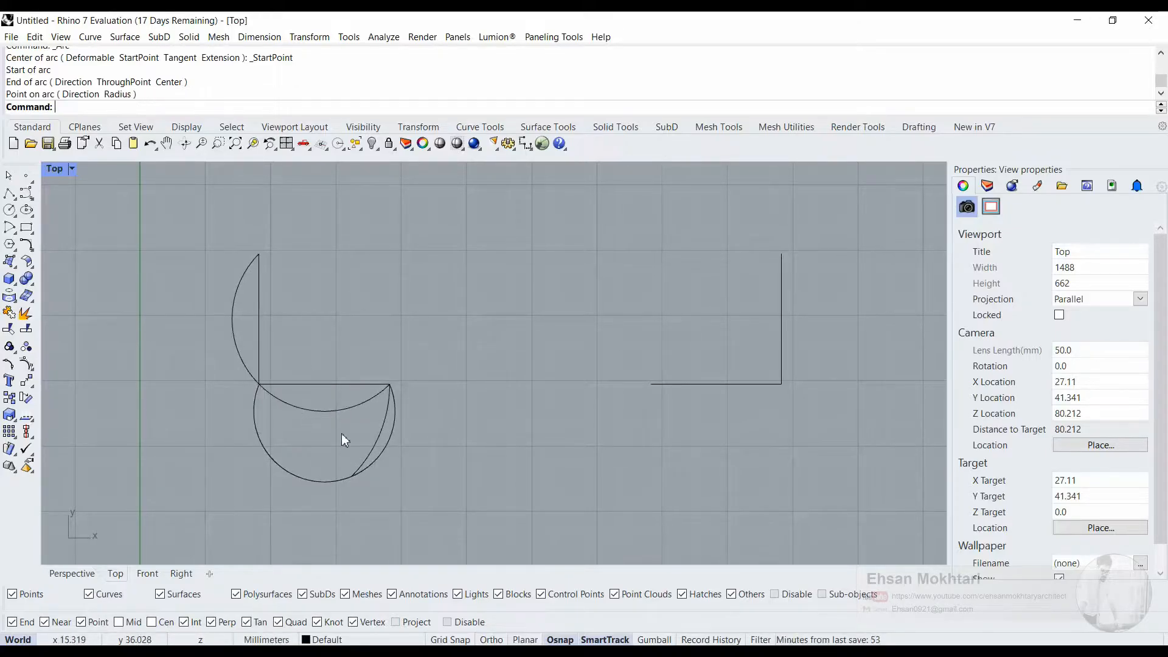
left_click(319, 412)
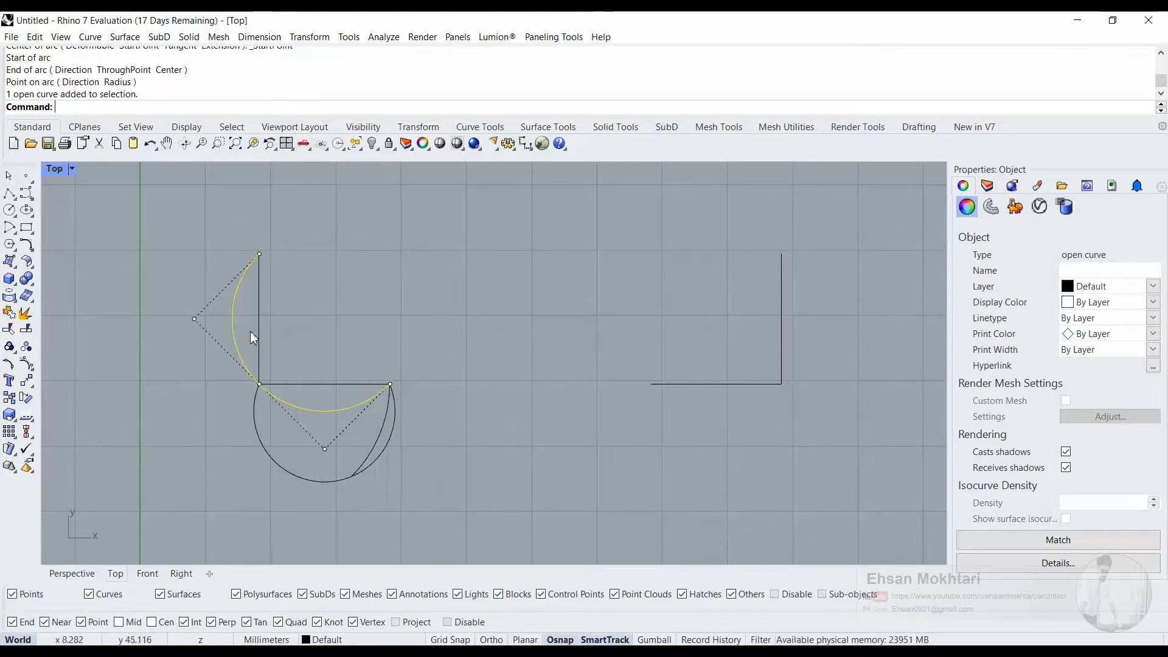
left_click(360, 277)
Draw a start-end-direction arc from the right L-shape's horizontal free end to the first arc's lower end, with a horizontal start direction using Ortho
left_click(13, 231)
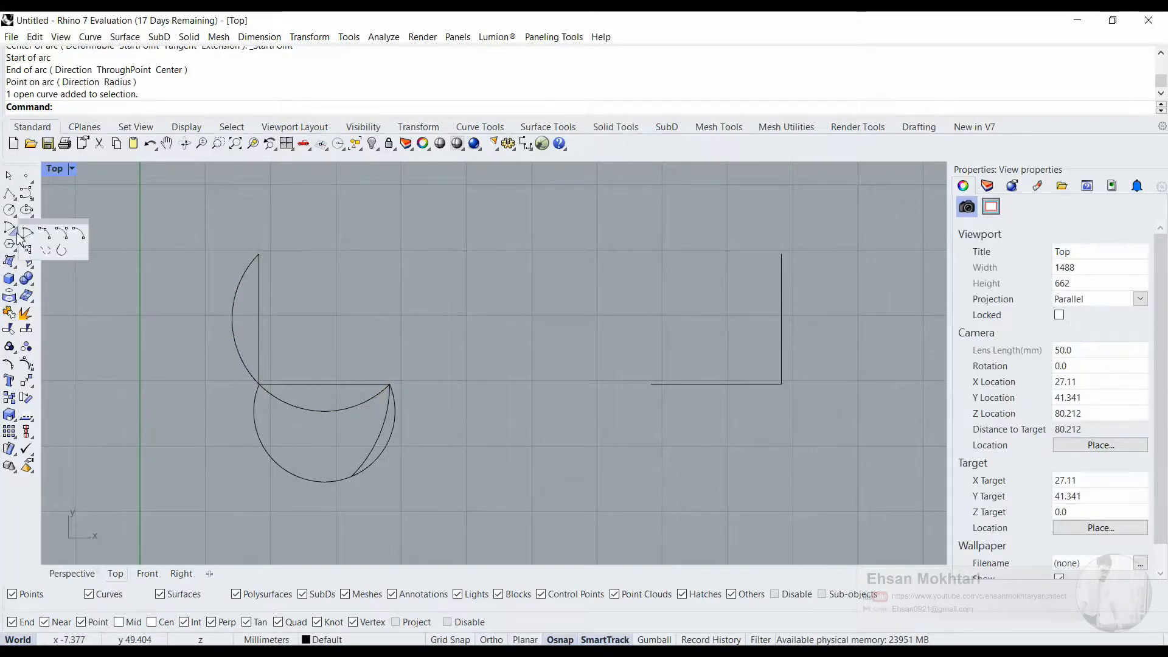
left_click(61, 235)
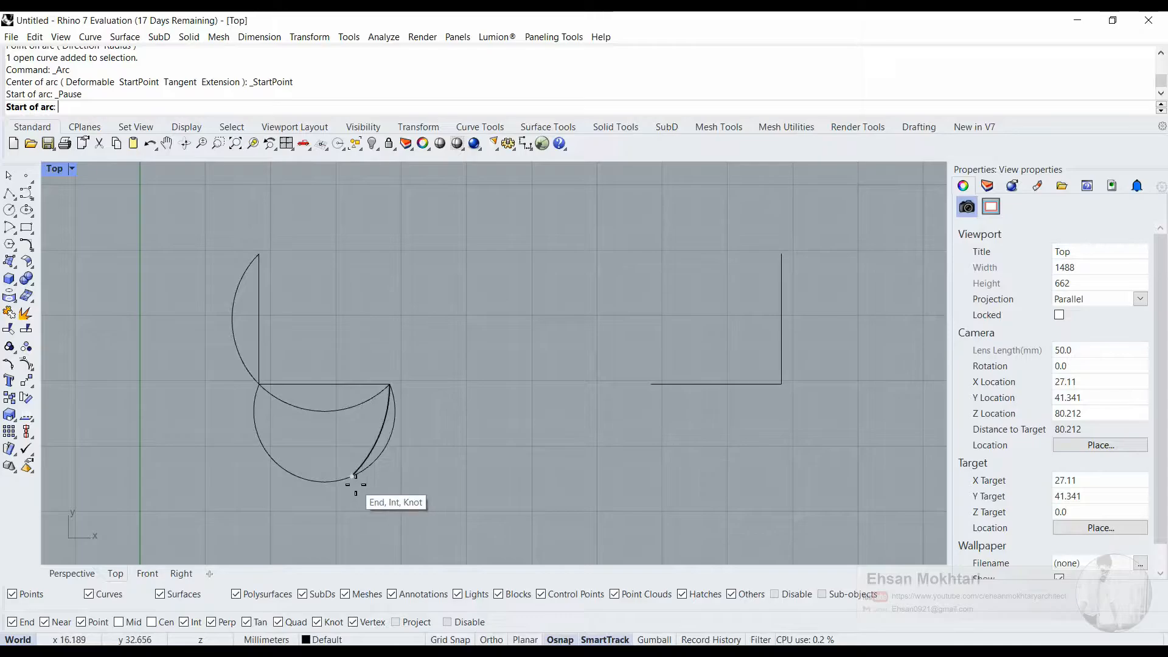
left_click(650, 384)
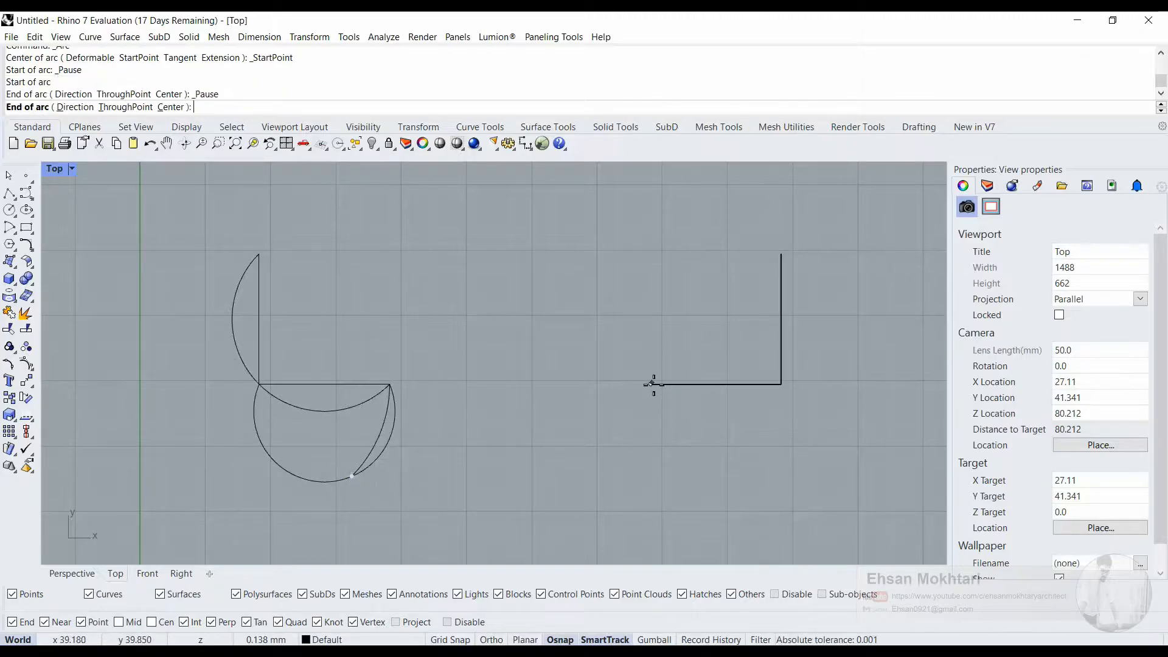
left_click(355, 479)
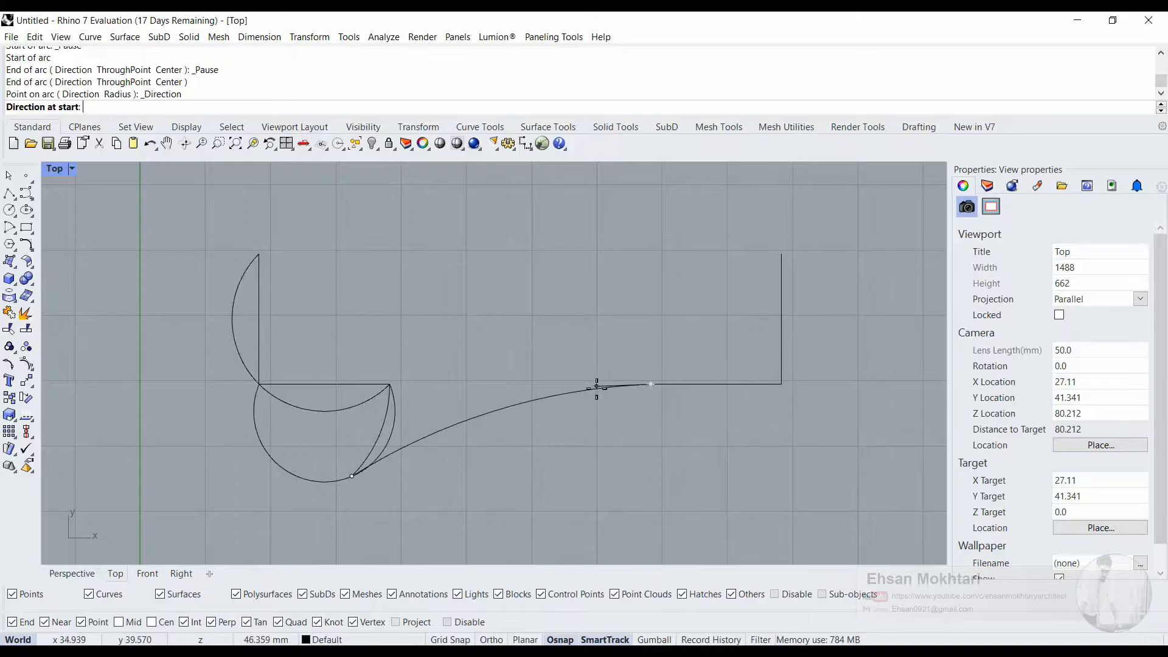
key("F8")
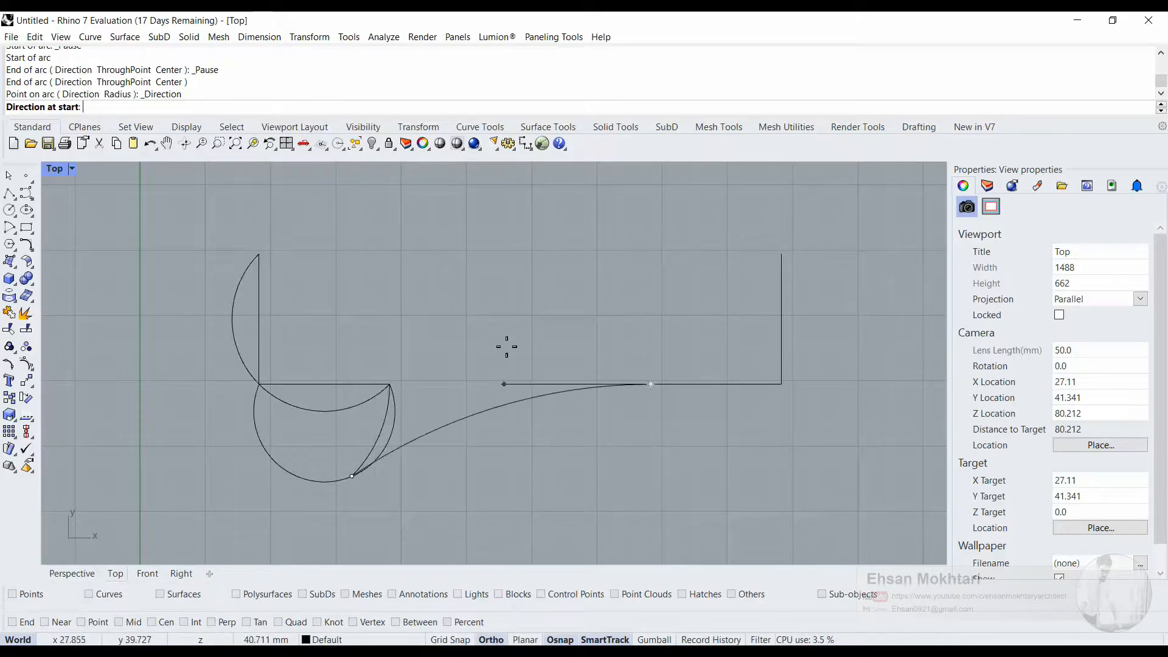
left_click(496, 383)
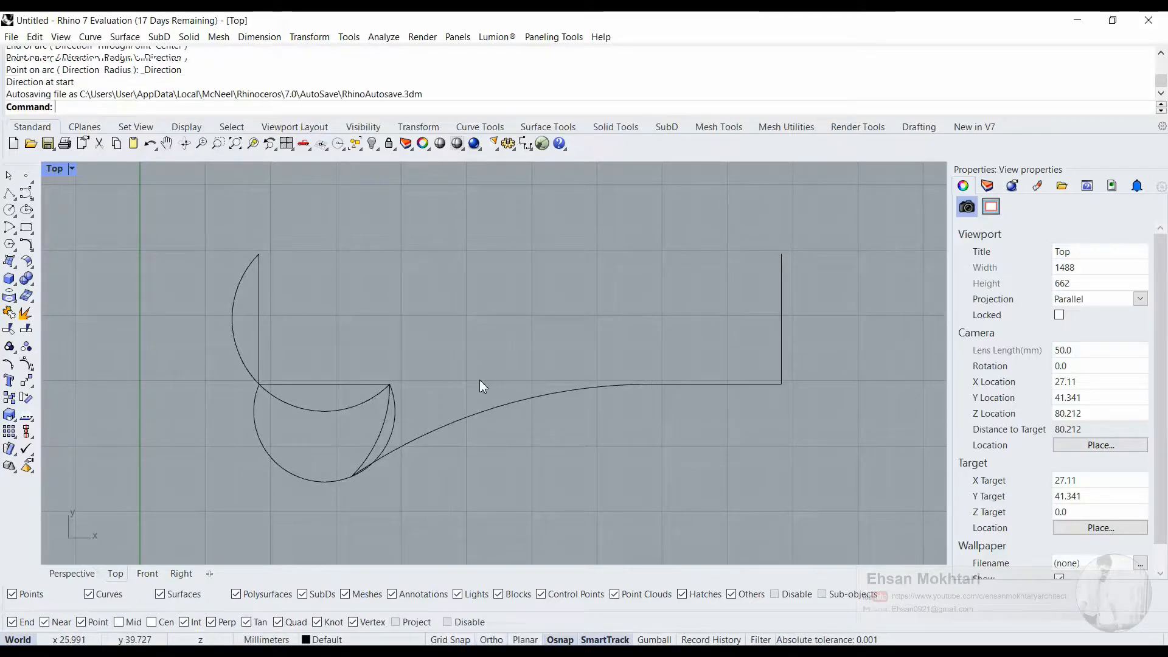
Examine the tangency where the long arc meets the right L-shape's horizontal leg, checking both as separate curves
left_click(518, 400)
key("Escape")
scroll(638, 390, "up", 6)
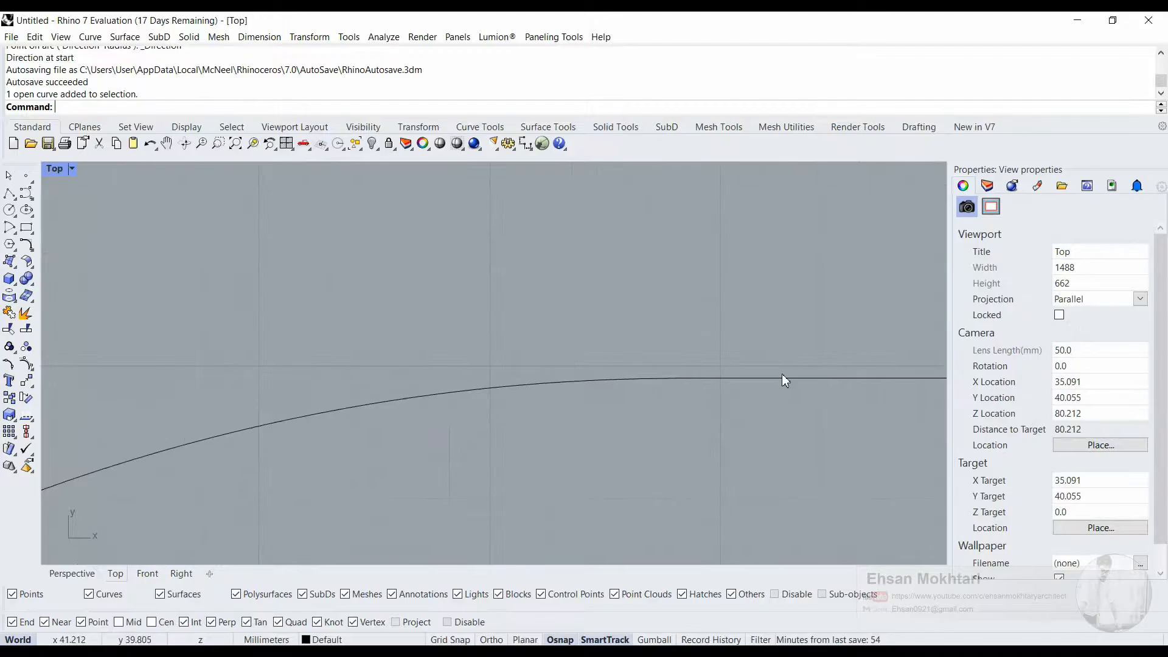
scroll(791, 364, "down", 5)
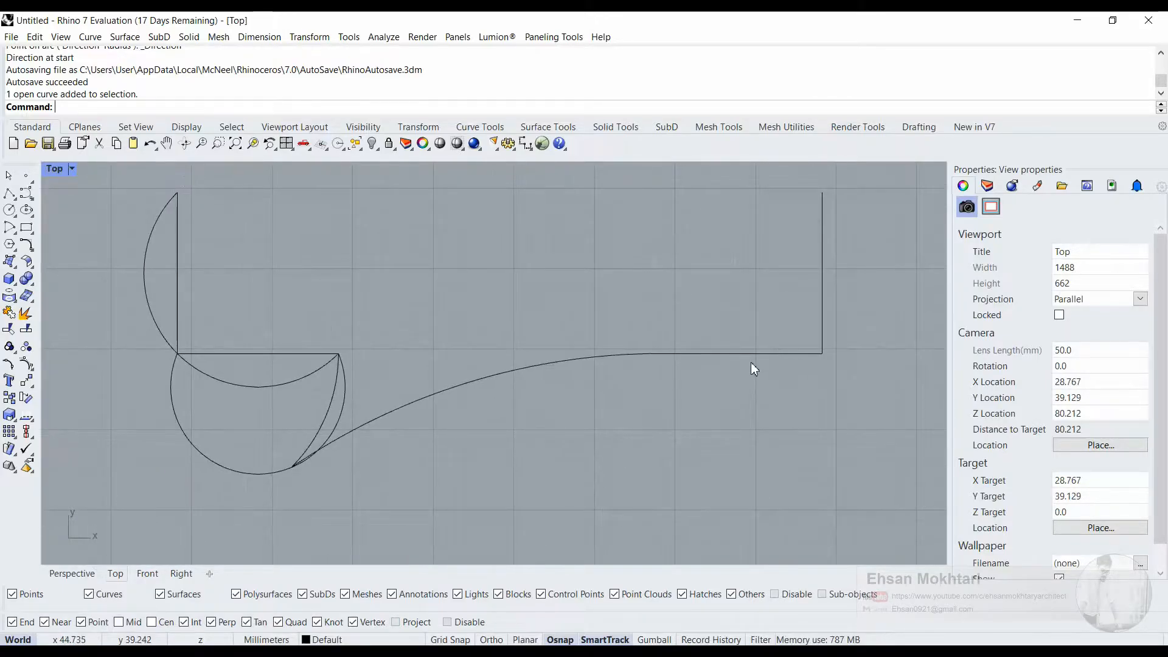
left_click(688, 353)
key("Escape")
left_click(572, 363)
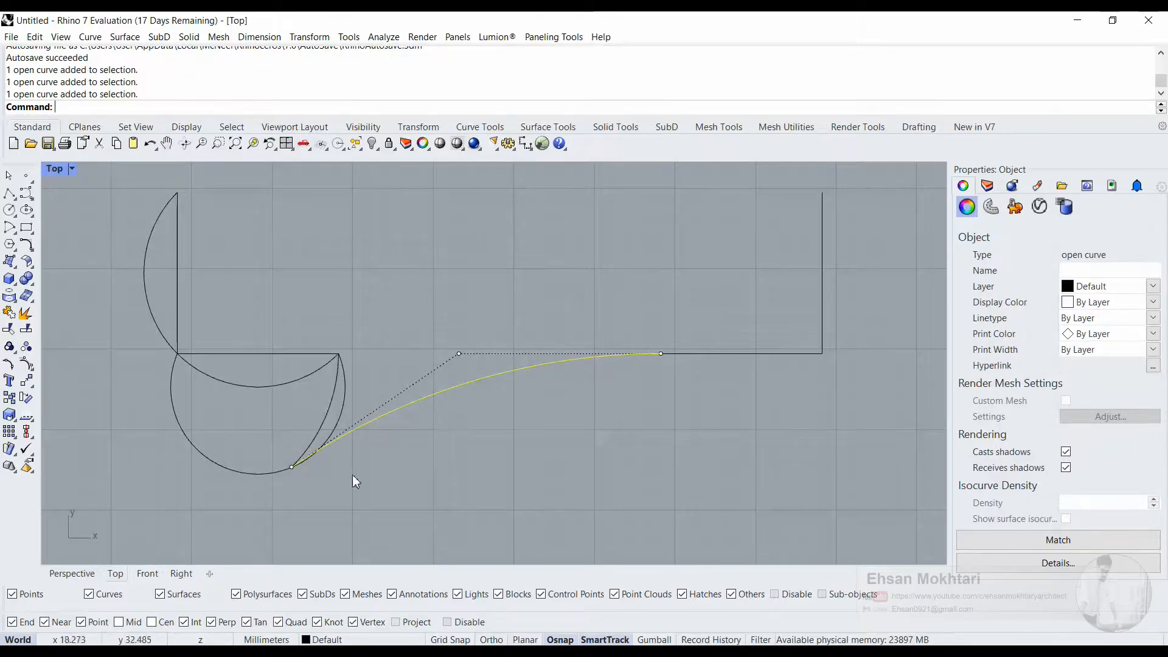
key("Escape")
scroll(658, 364, "up", 8)
mouse_move(622, 294)
left_mouse_down()
mouse_move(784, 468)
mouse_move(678, 348)
left_mouse_up()
key("Escape")
scroll(624, 330, "down", 5)
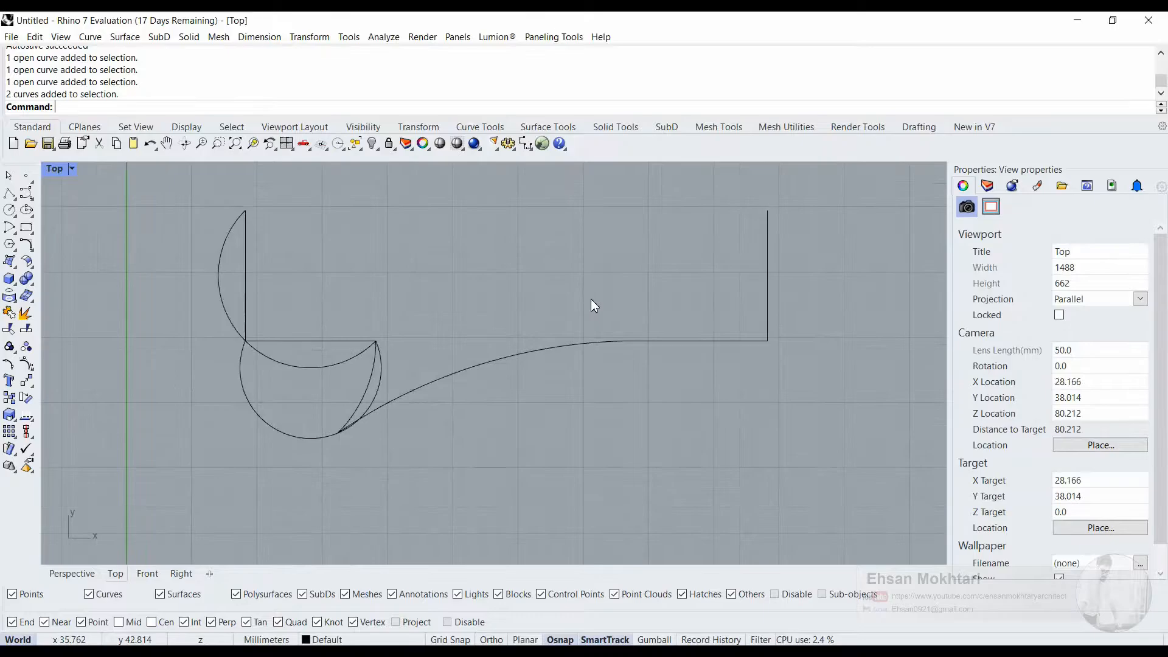
left_click(17, 235)
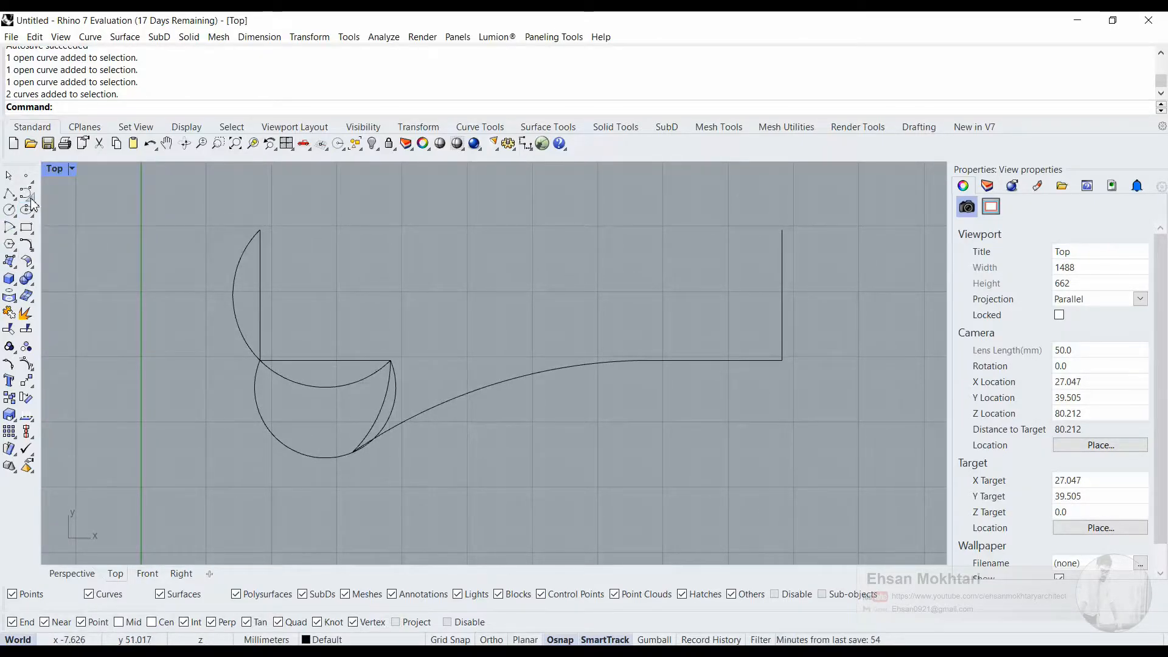
left_click(15, 232)
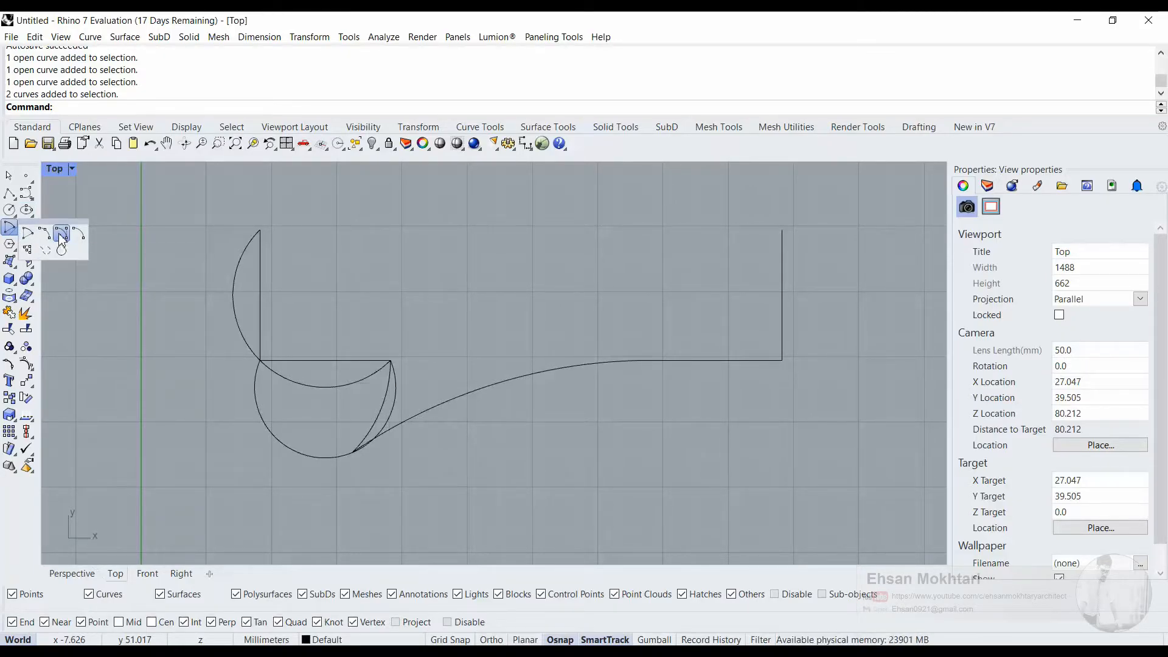
left_click(521, 379)
left_click(550, 399)
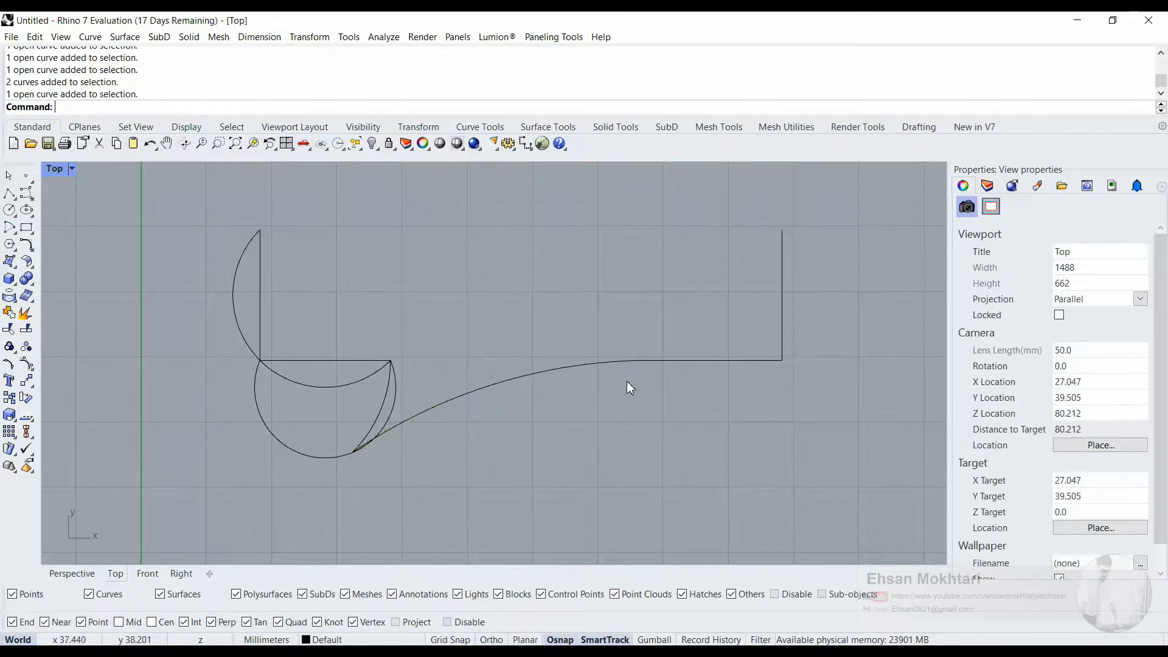
left_click(660, 361)
left_click(604, 361)
left_click(639, 385)
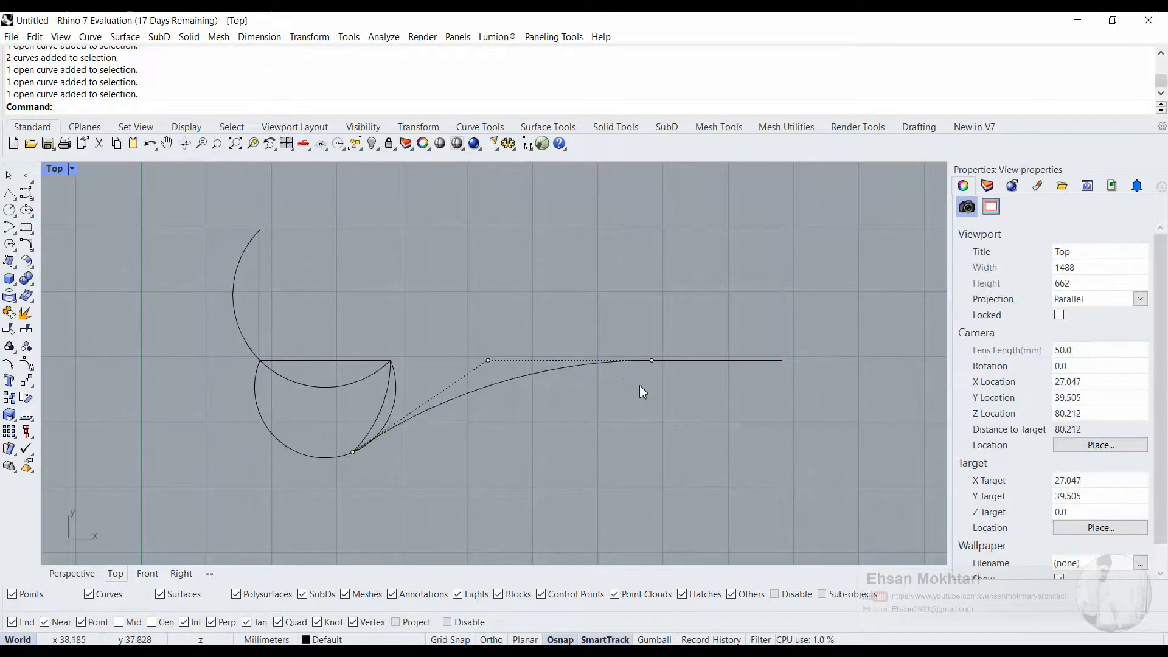
Start a start-end-radius arc from the left L-shape's vertical upper end to its horizontal free end, entering a radius of 30 mm
left_click(14, 231)
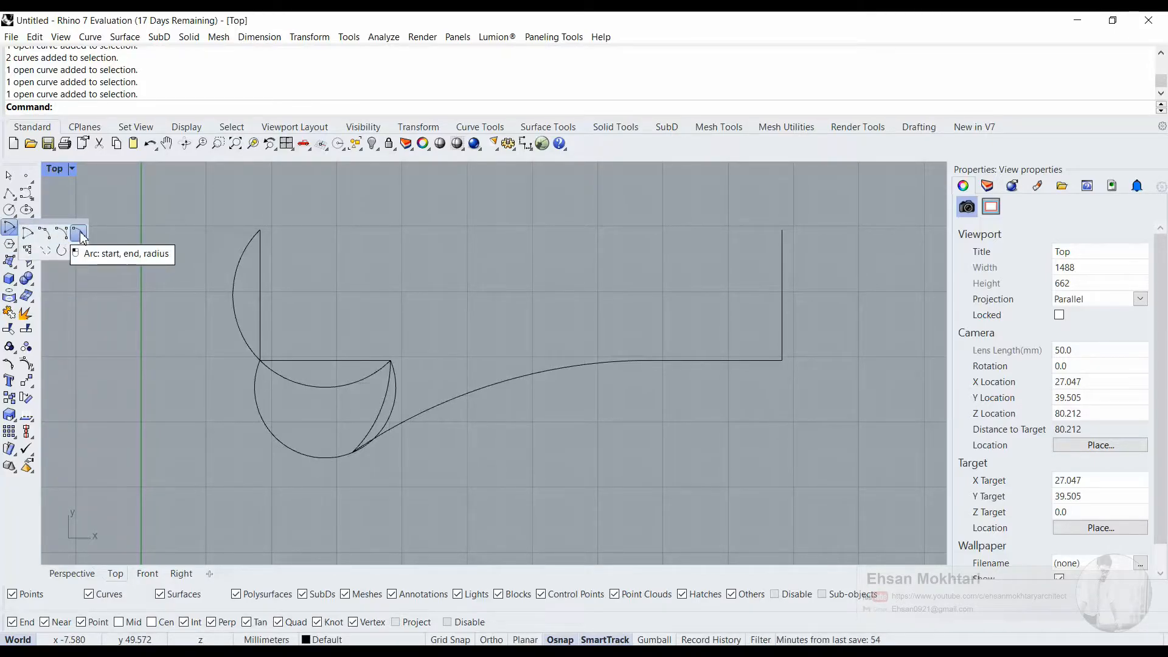
left_click(79, 236)
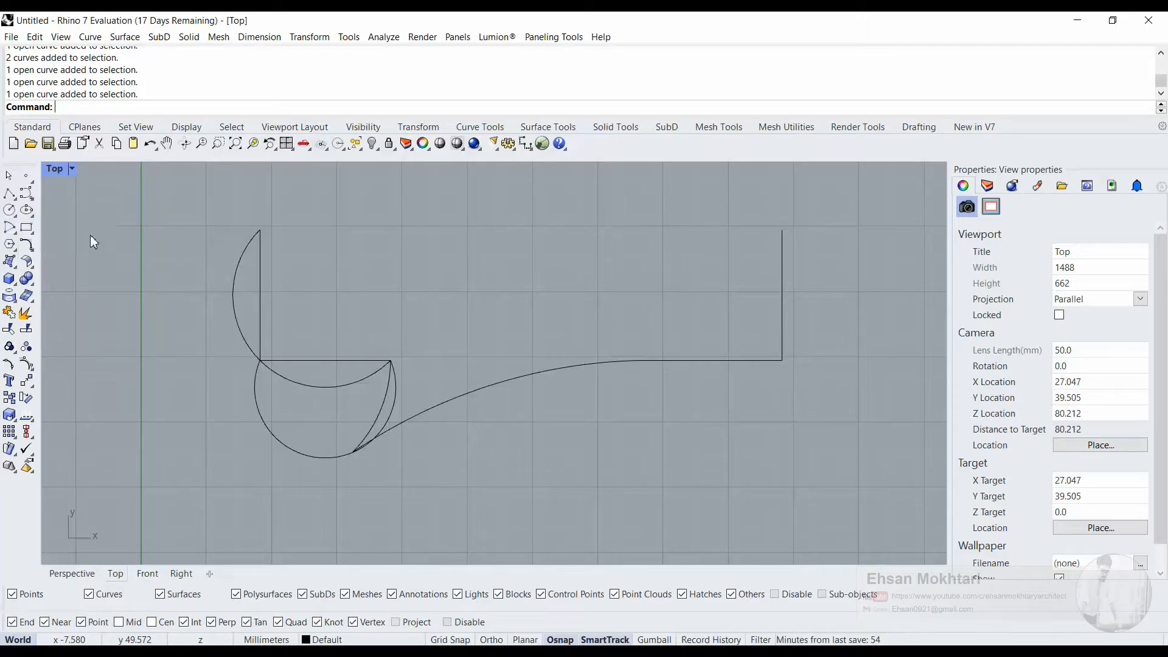
left_click(261, 231)
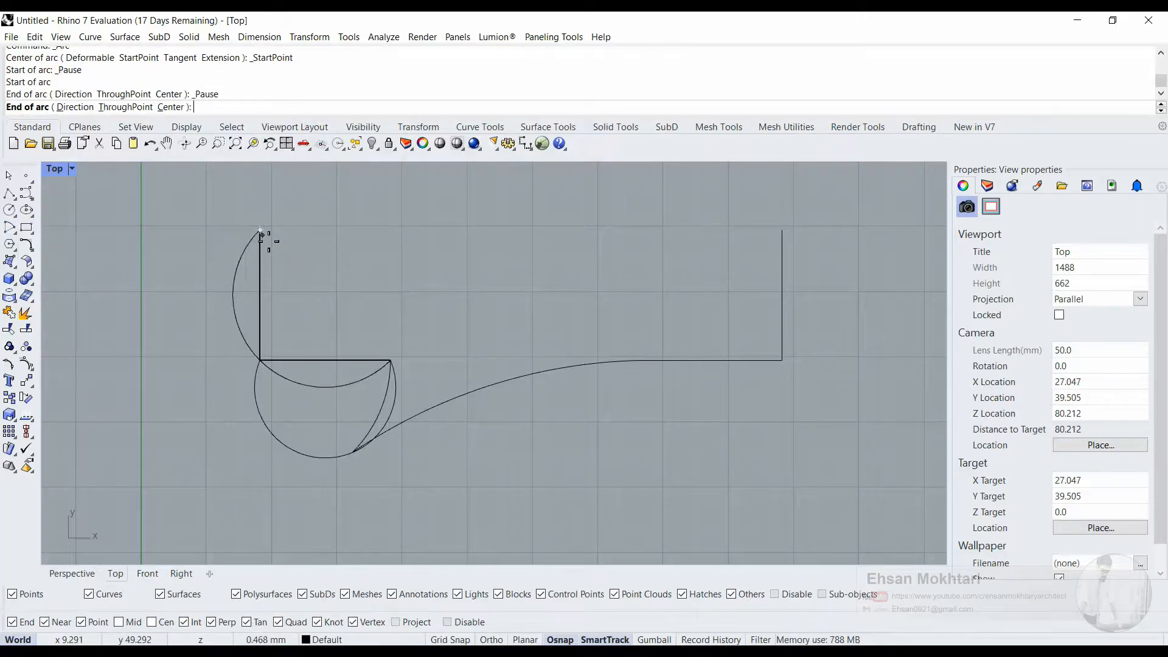
left_click(391, 362)
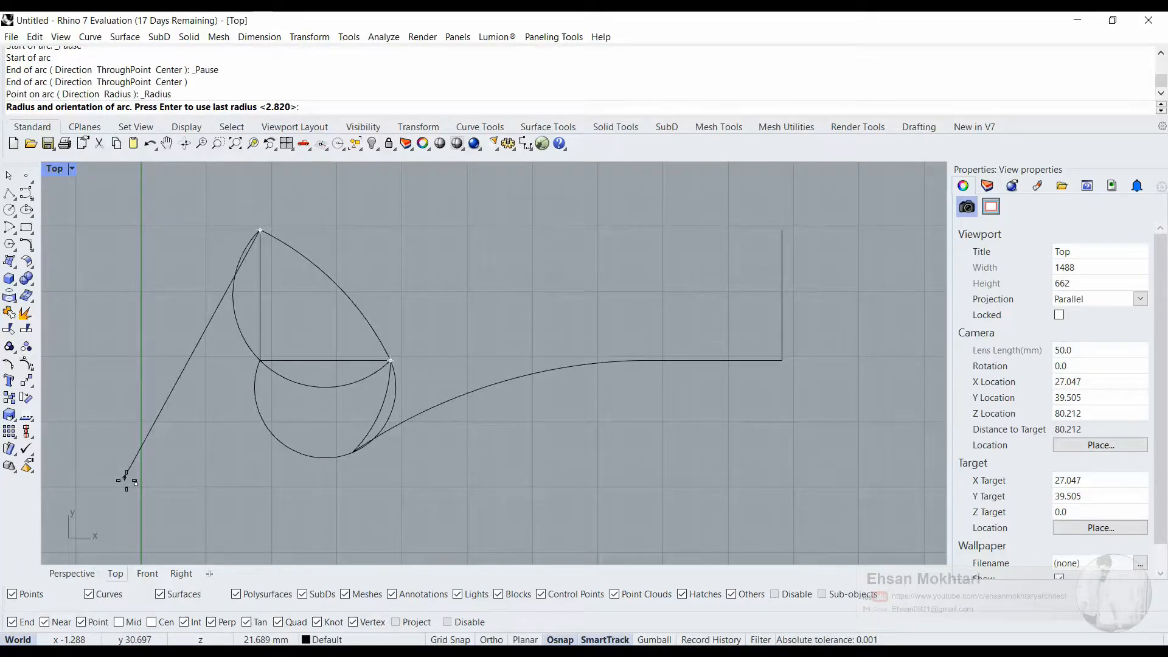
key("Return")
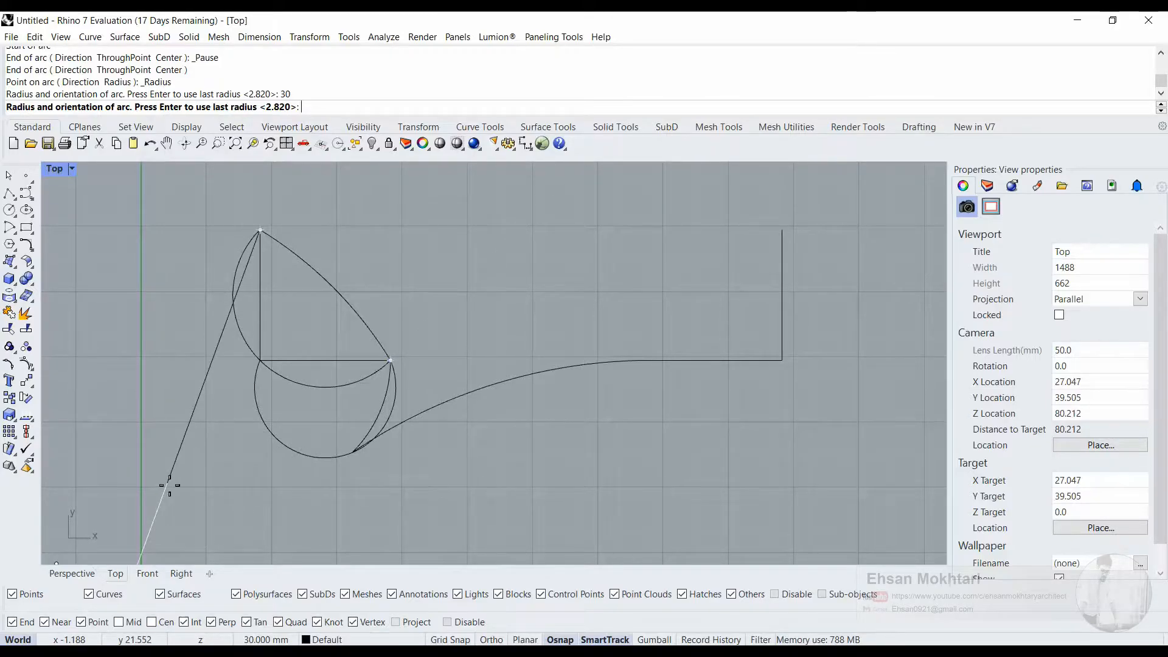
Try radii of 10 mm, 5 mm and the last-used value for the arc across the left L-shape
type("10")
key("Return")
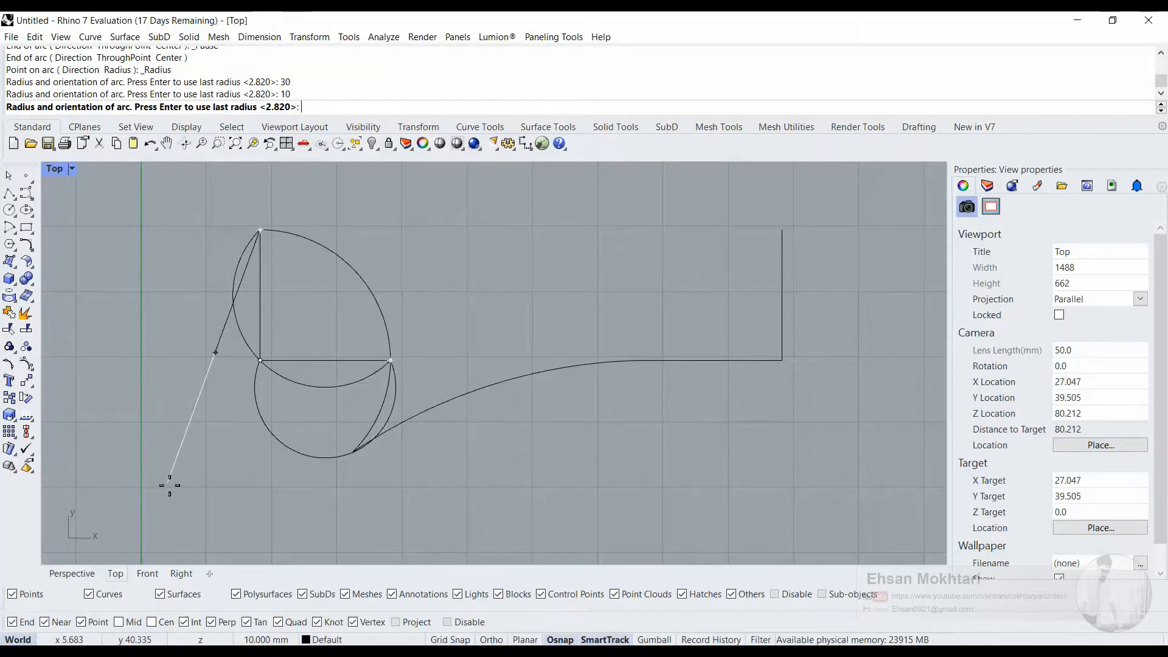
type("5")
key("Return")
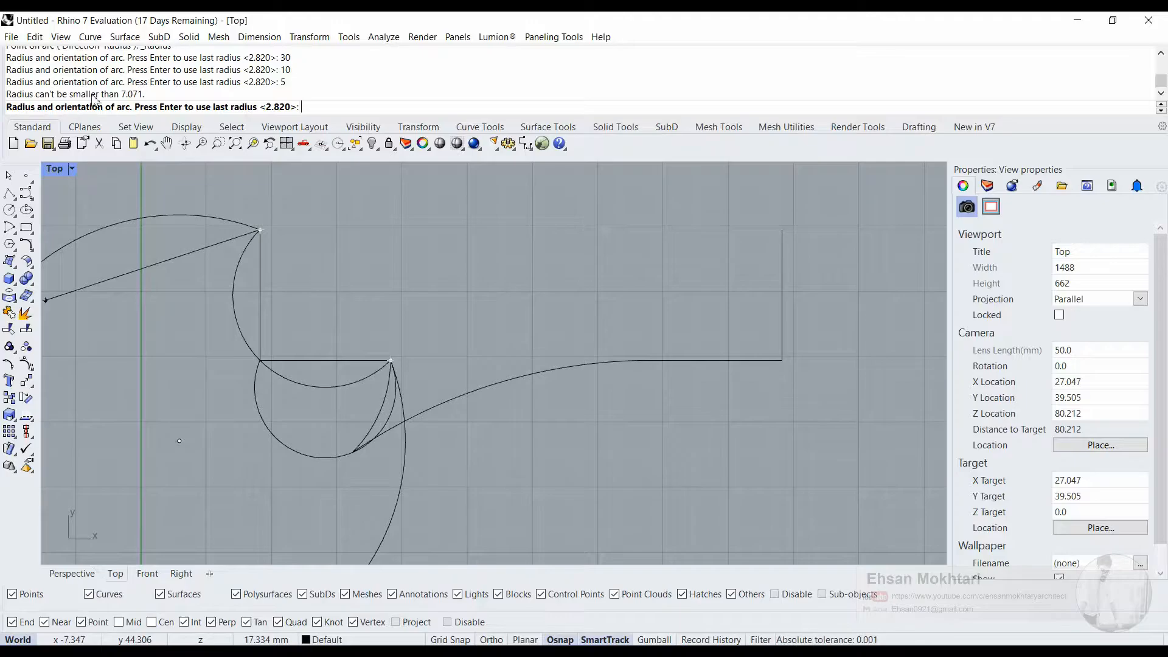
left_click(314, 286)
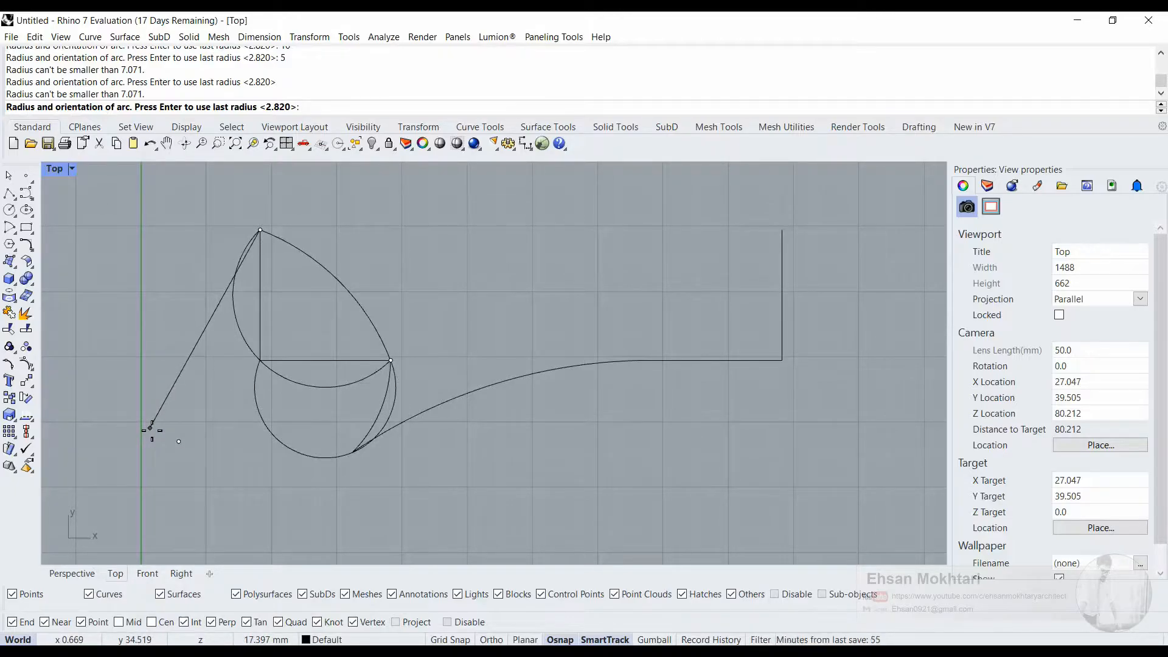
key("Return")
key("Return")
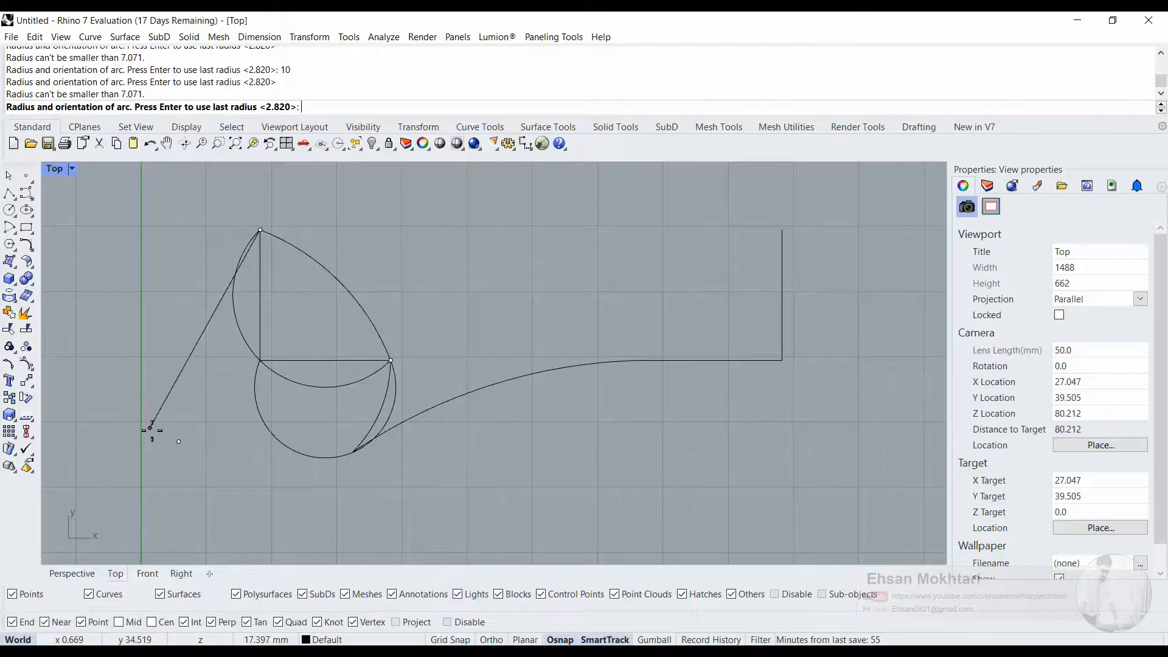
Finish the start-end-radius arc with a radius of 10 mm, bulging away from the left L-shape's corner, and check the resulting curve
type("10")
key("Return")
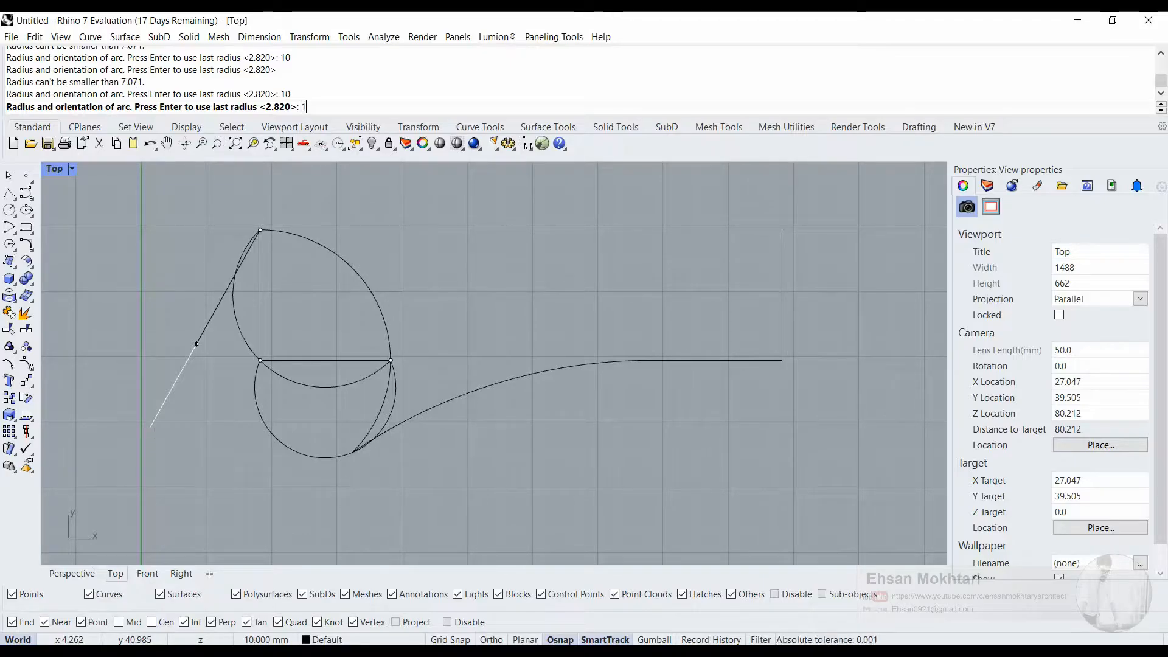
type("10")
key("Return")
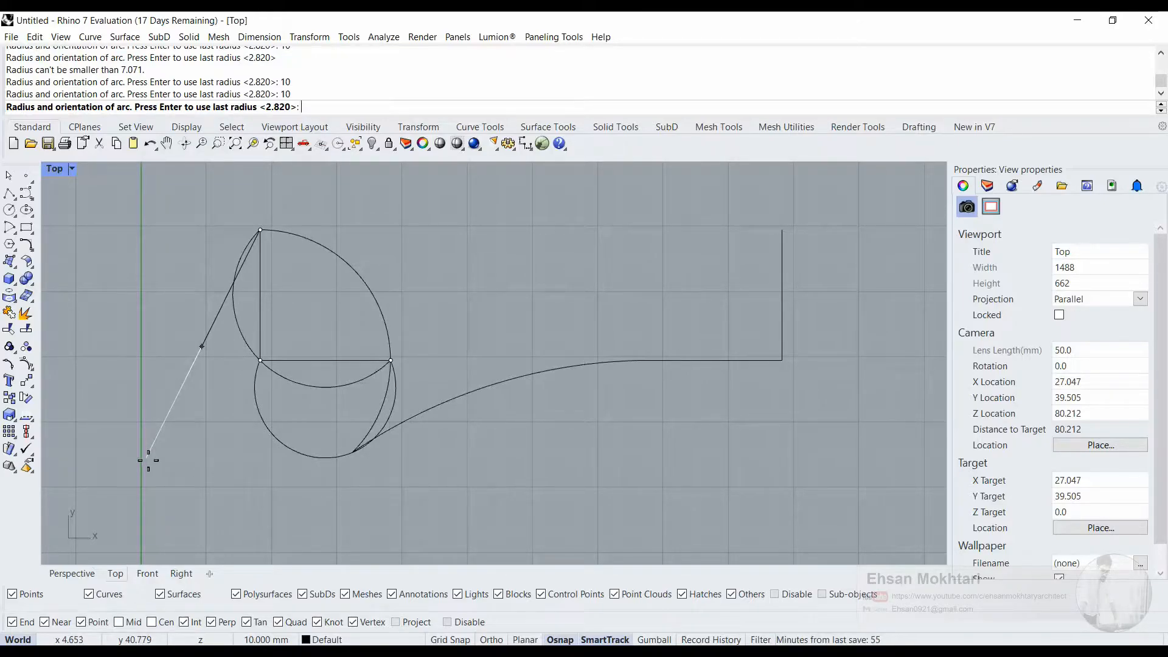
key("Escape")
left_click(374, 288)
left_click(462, 274)
left_click(378, 294)
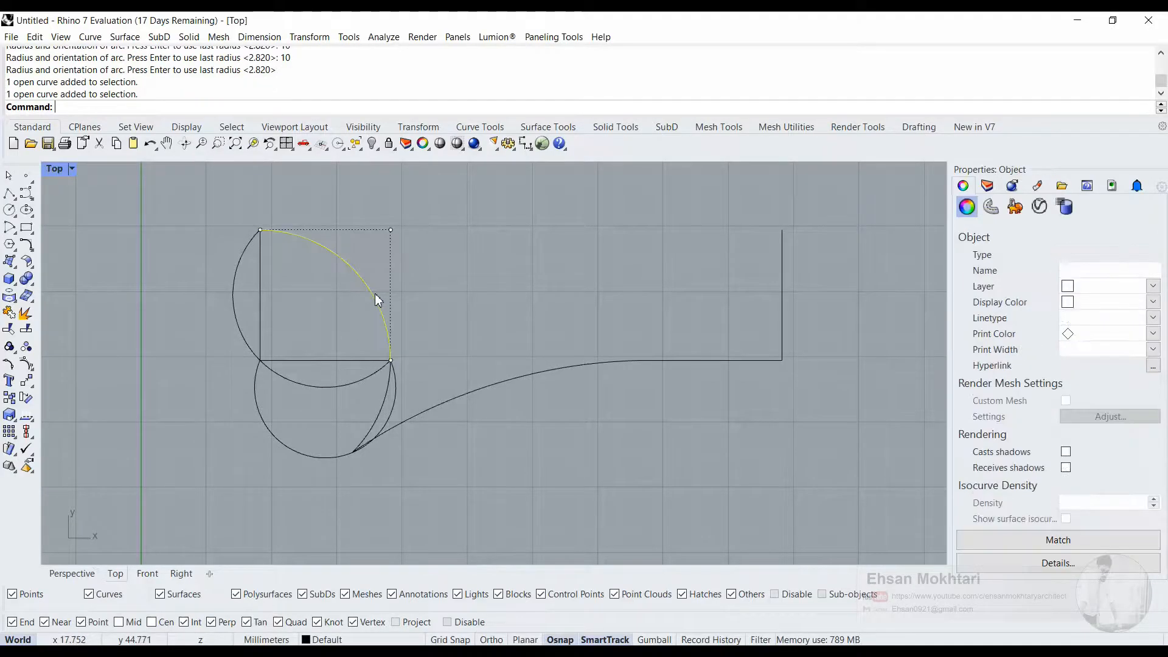
left_click(482, 259)
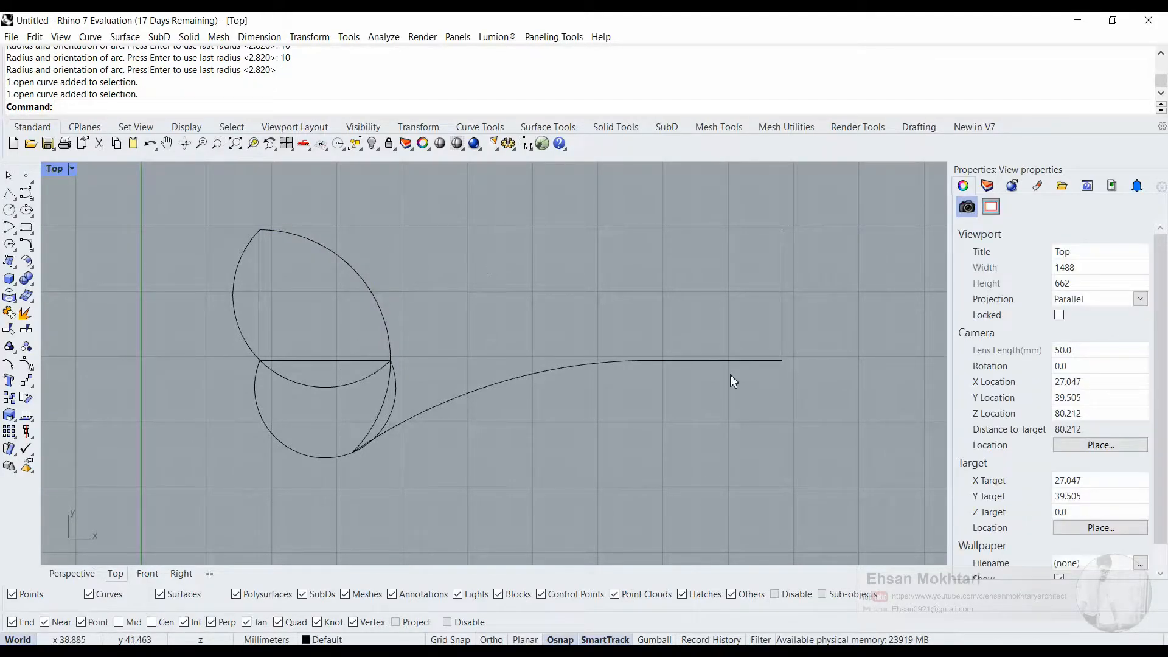
left_click_drag(831, 459, 202, 209)
left_click(201, 208)
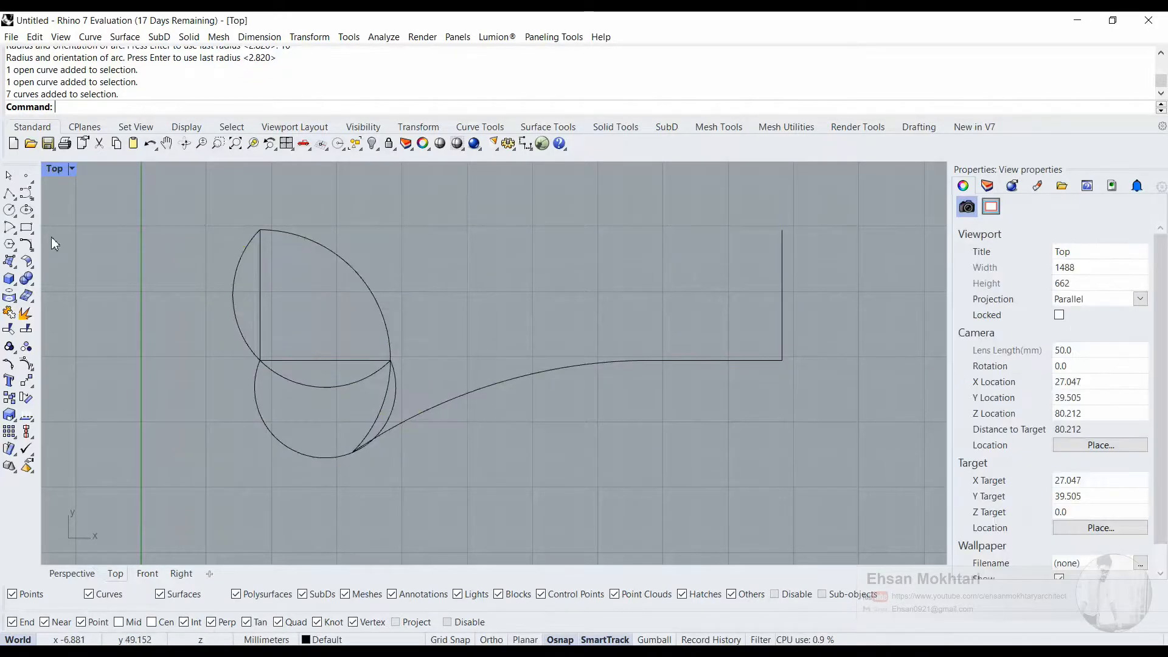
Start a six-sided inscribed polygon in the open area near the Y axis, entering a radius of 5 mm
left_click(11, 228)
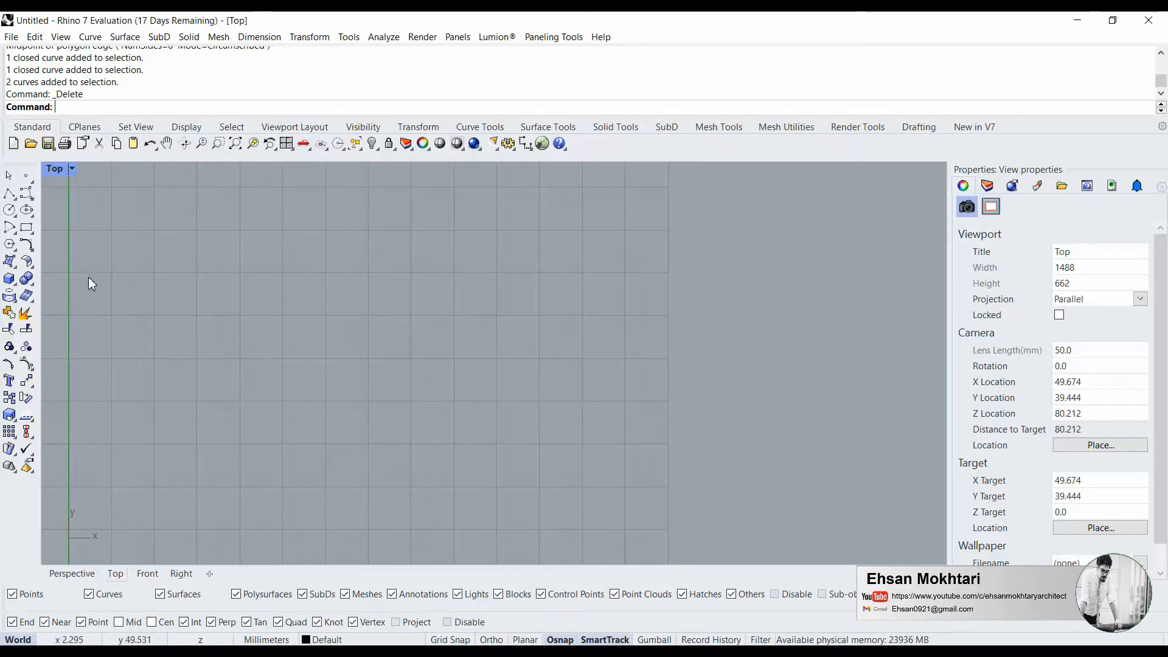
left_click(11, 246)
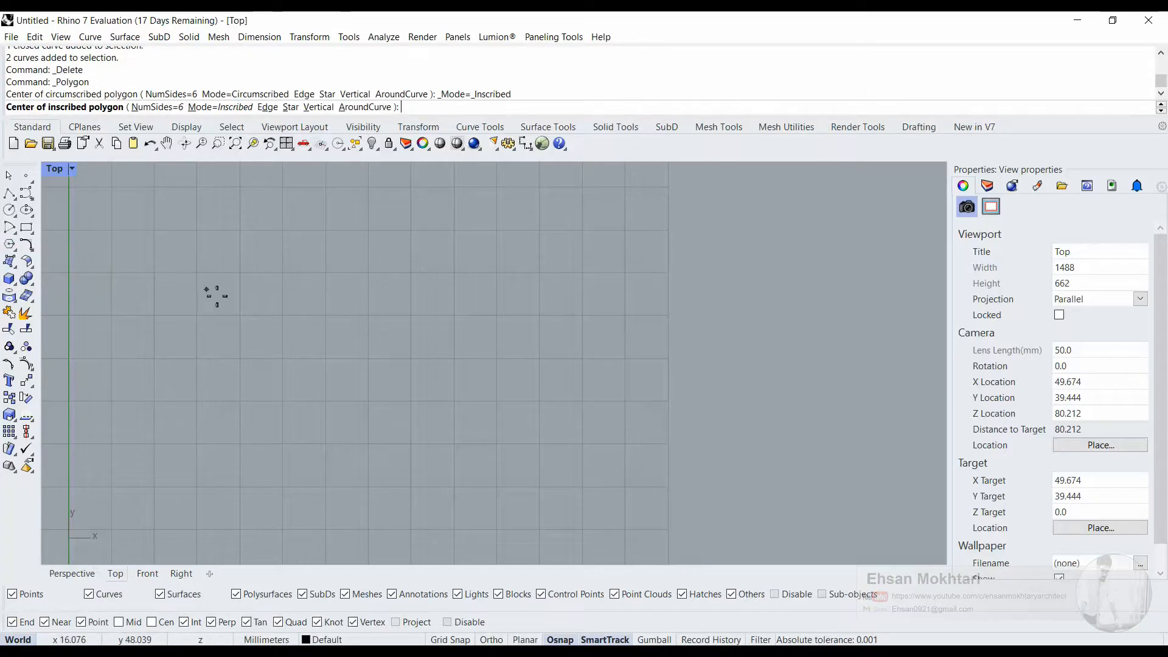
left_click(196, 358)
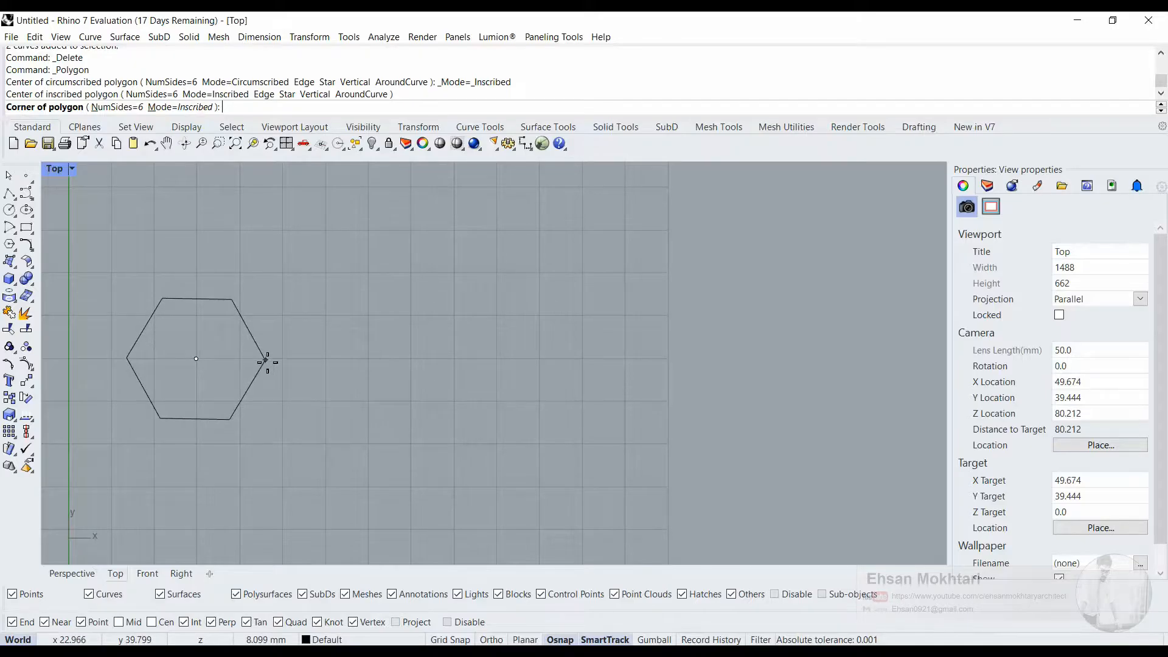
type("5")
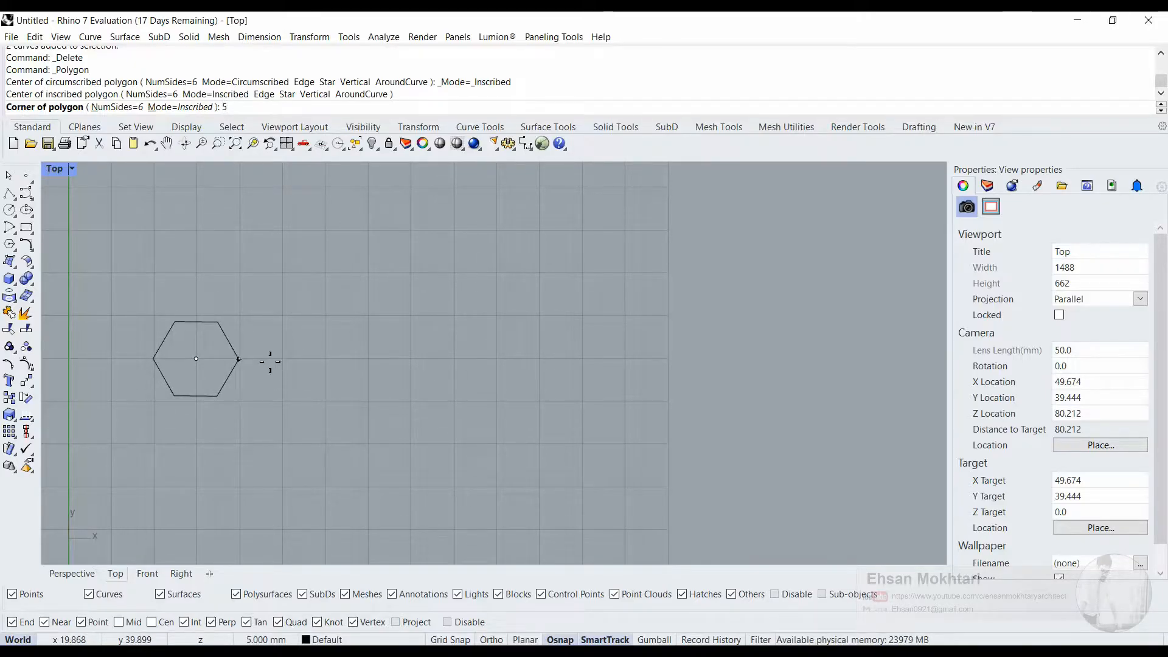
Try eight sides for the inscribed polygon, restoring the number of sides to six
left_click(124, 108)
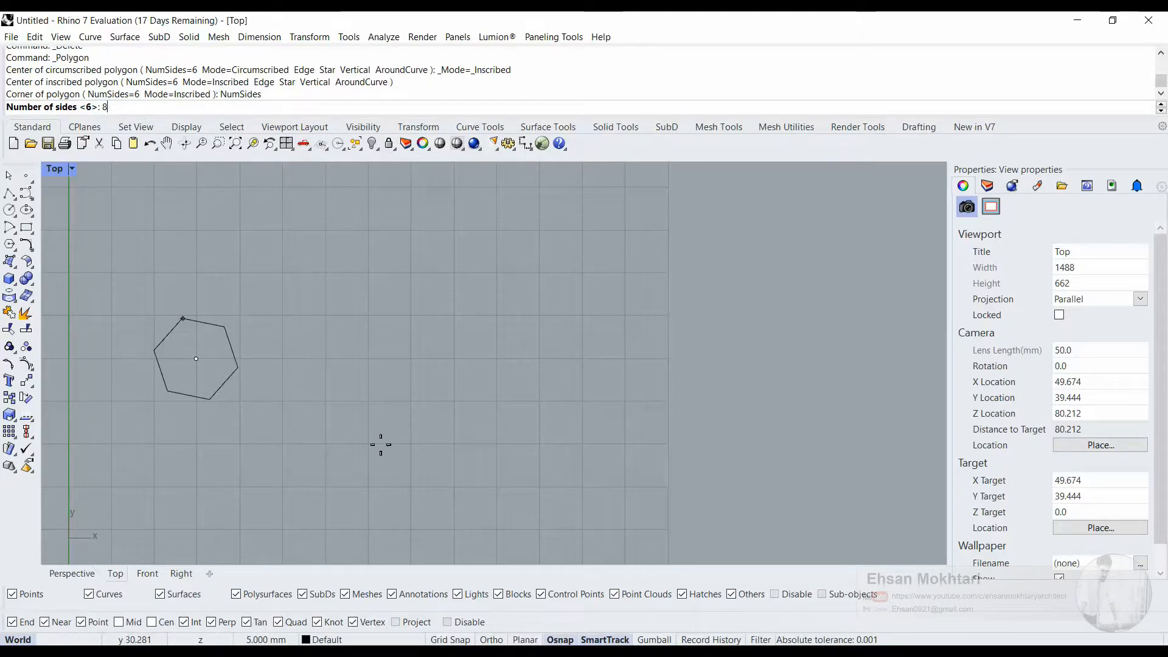
key("Return")
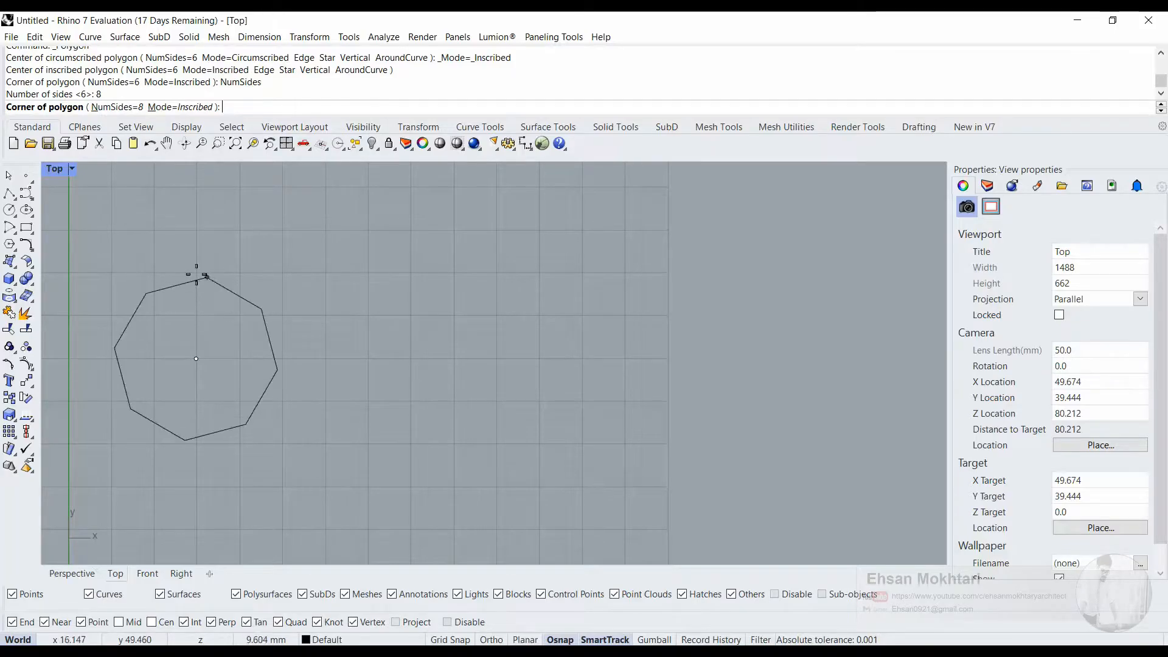
left_click(116, 108)
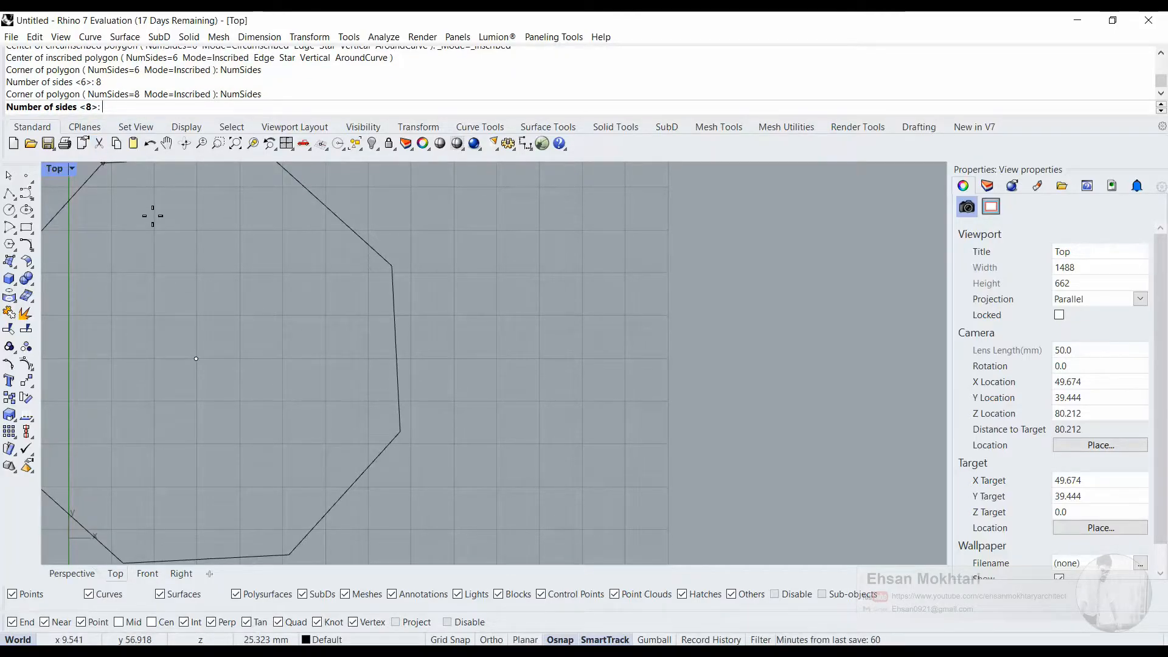
type("6")
key("Return")
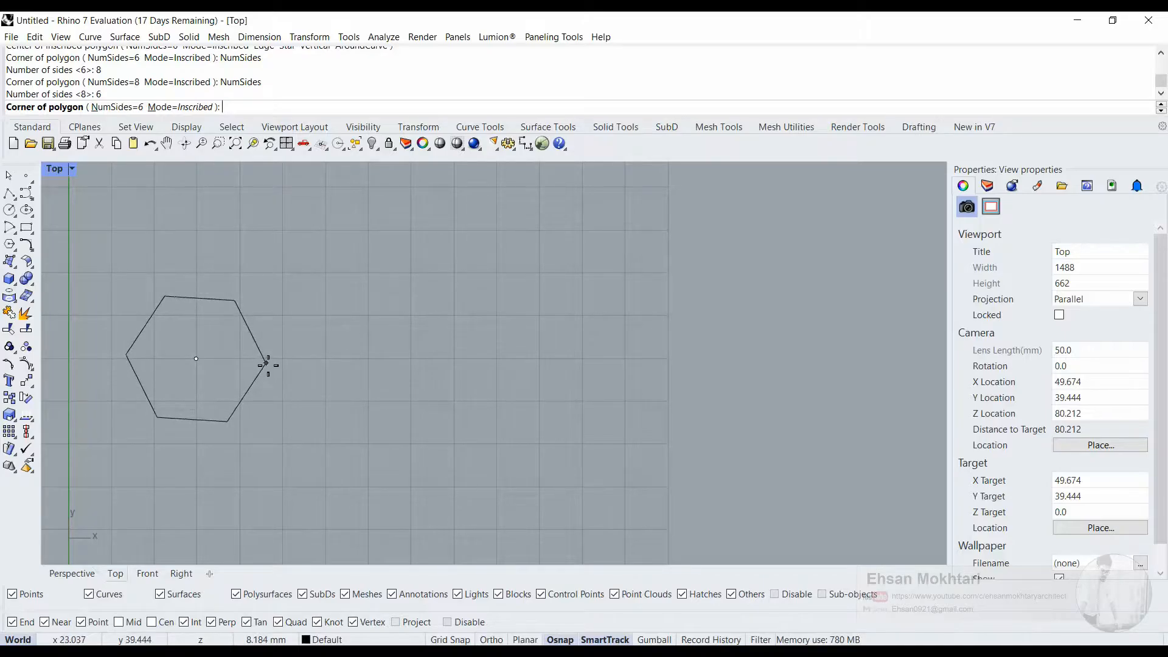
Finish the inscribed hexagon with a centre-to-corner radius of 5 mm, using Ortho to align a corner horizontally with the centre
type("5")
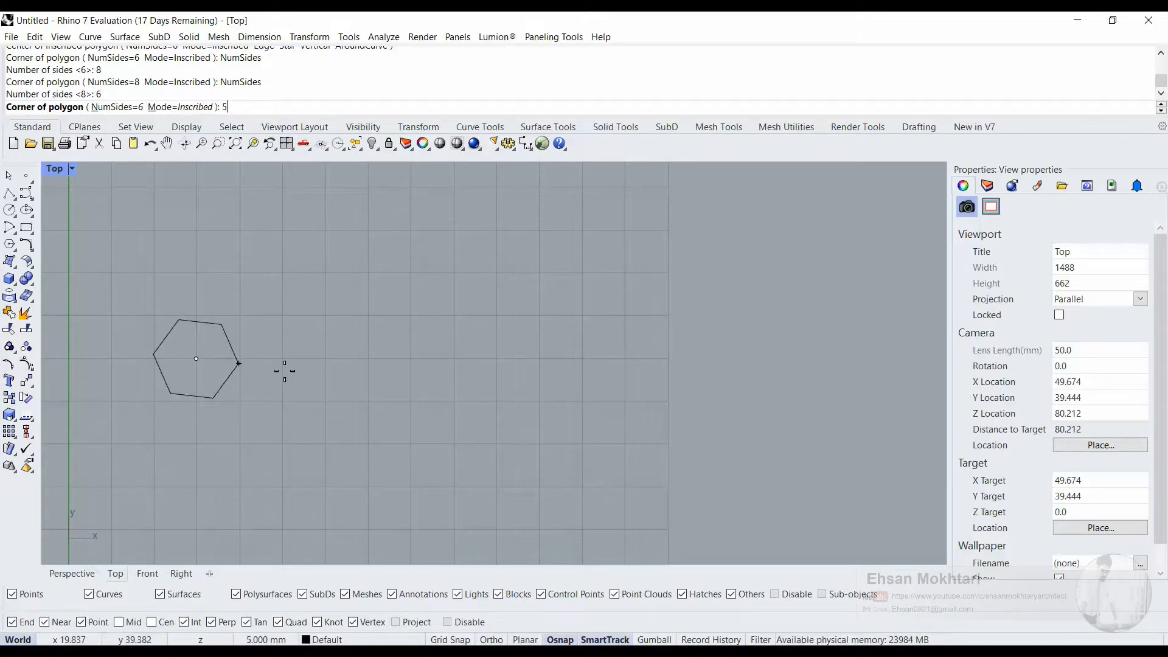
key("F8")
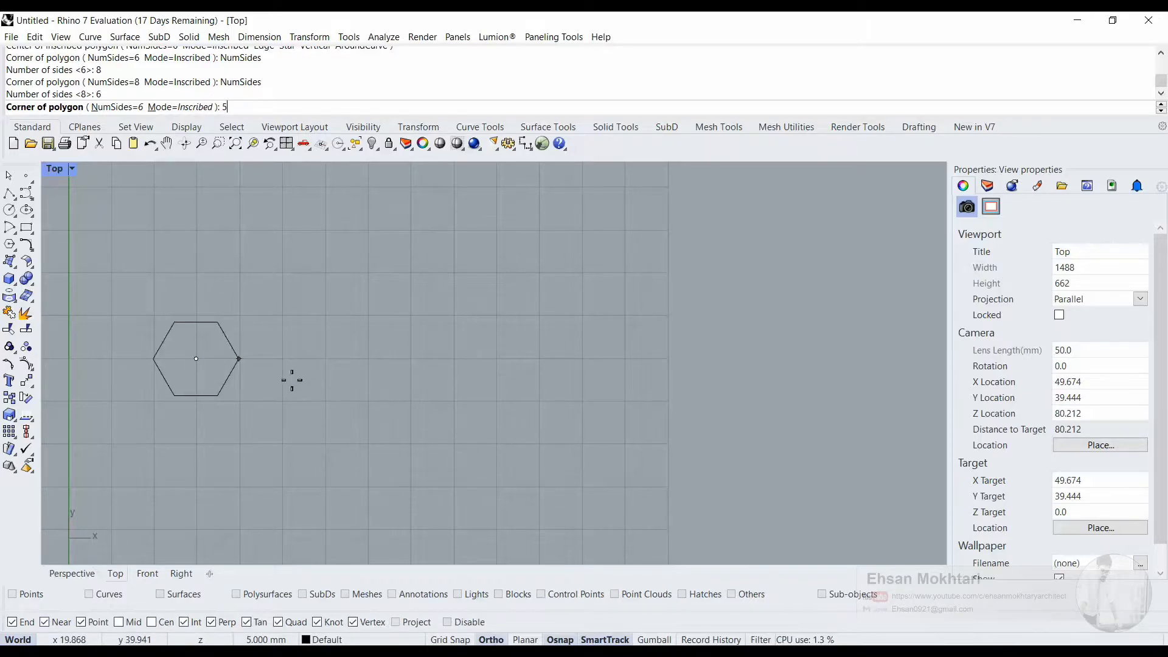
key("Return")
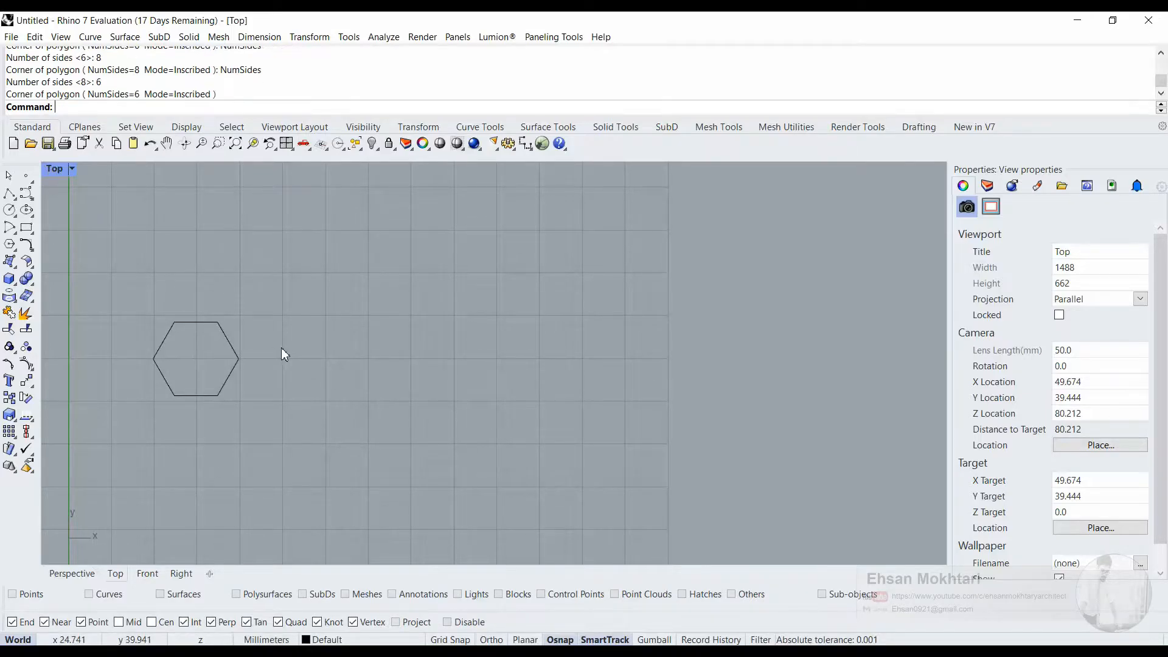
Draw a circumscribed hexagon beside the first, level with it, with 5 mm from centre to edge midpoint and Ortho keeping it straight
right_click(344, 395)
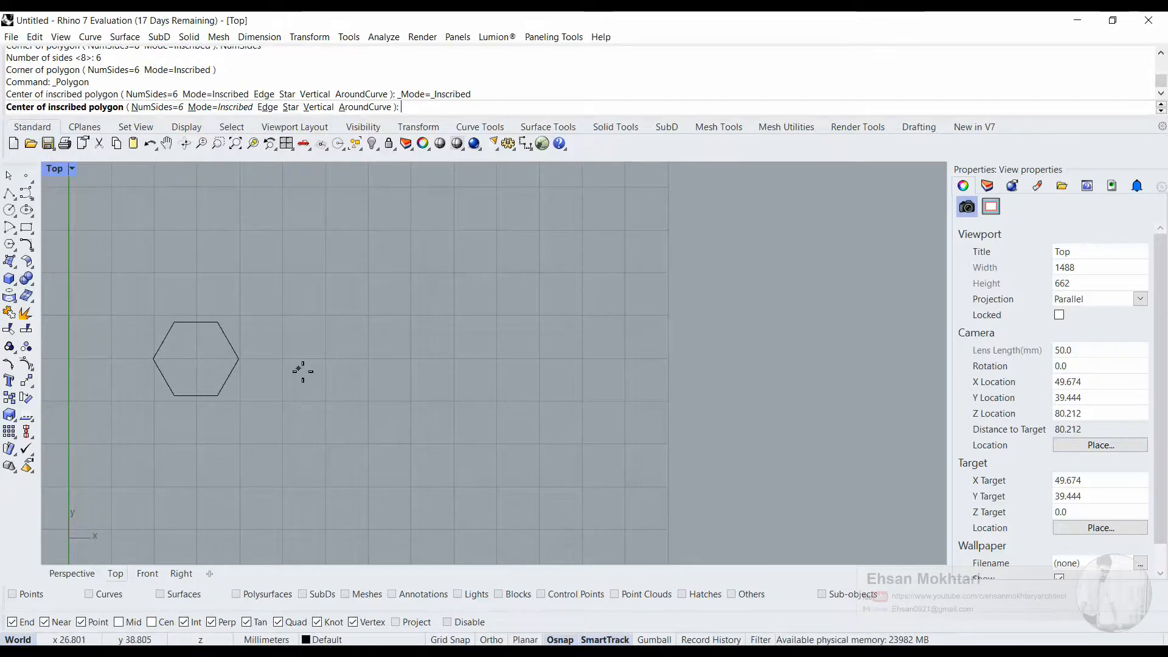
left_click(327, 359)
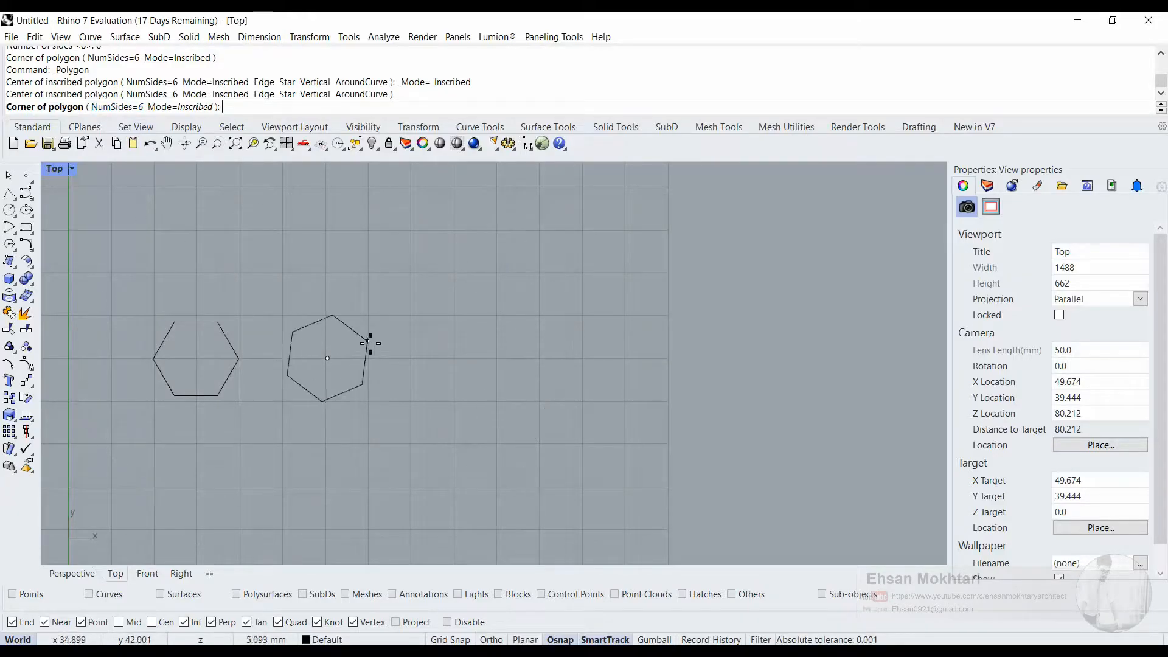
type("5")
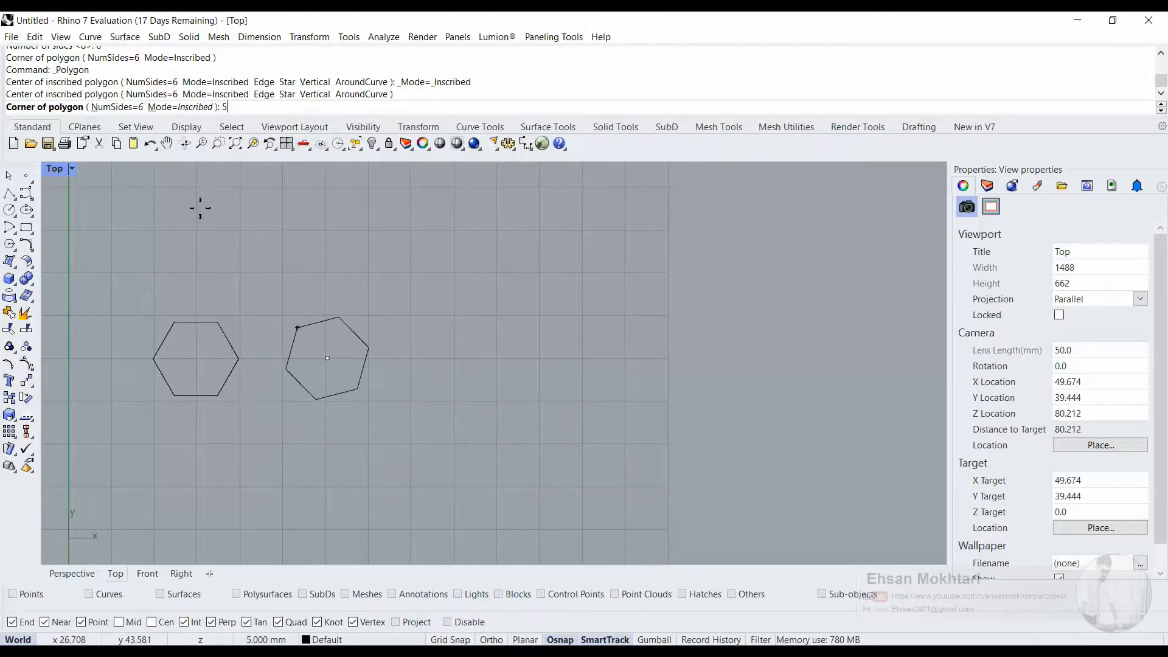
left_click(193, 110)
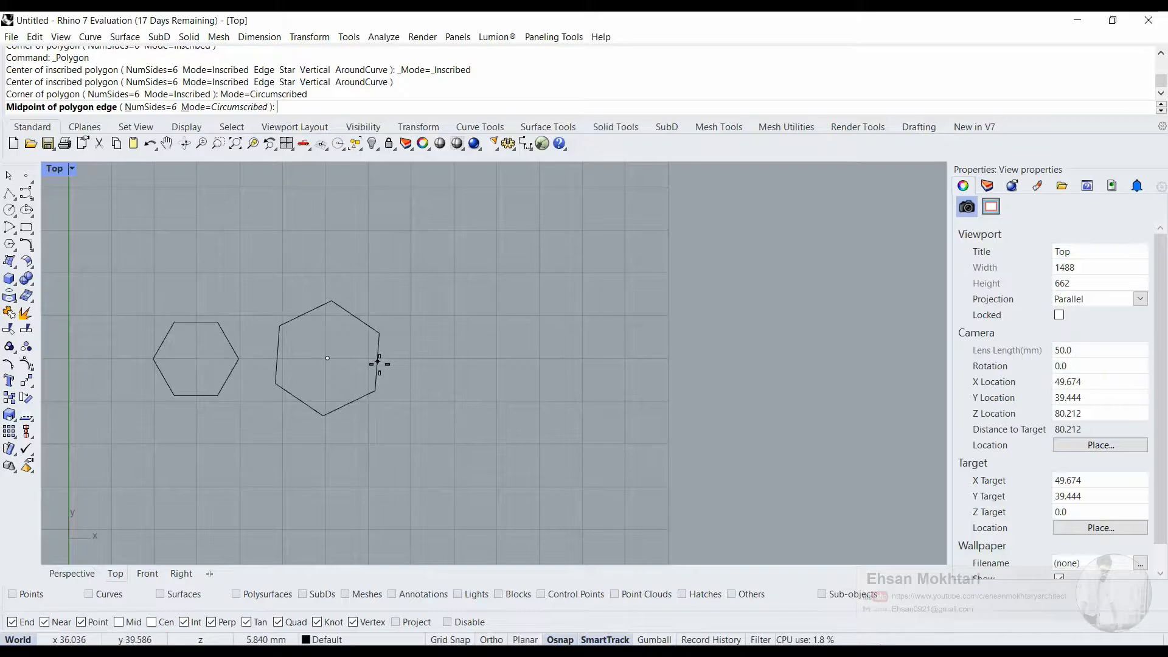
type("5")
key("F8")
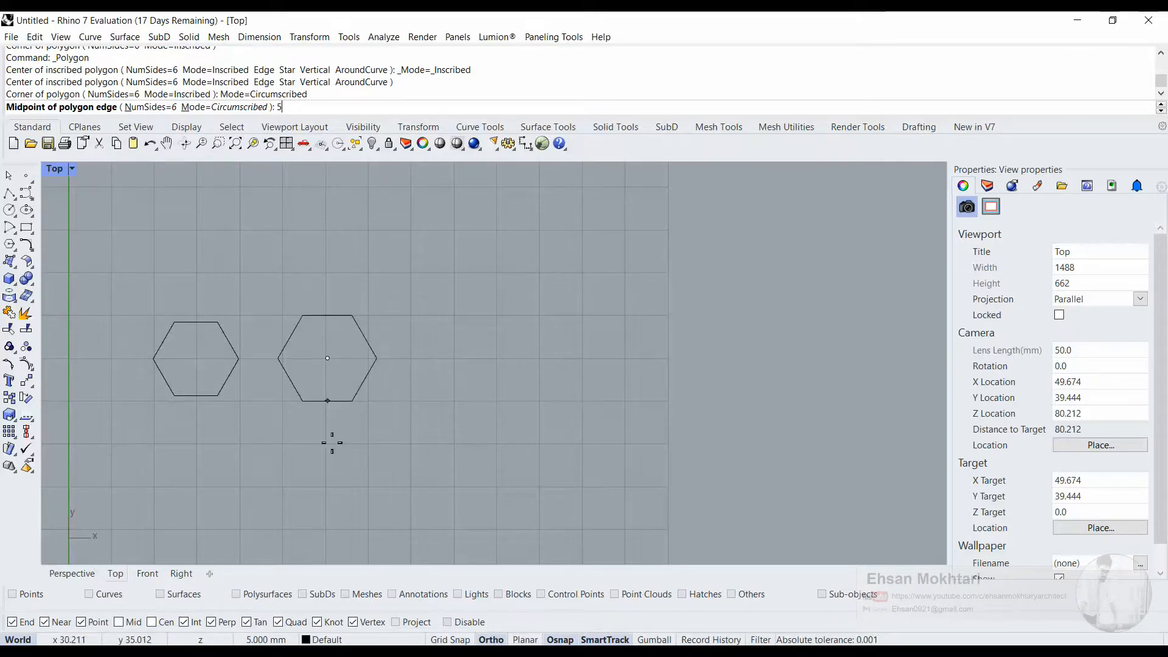
key("Return")
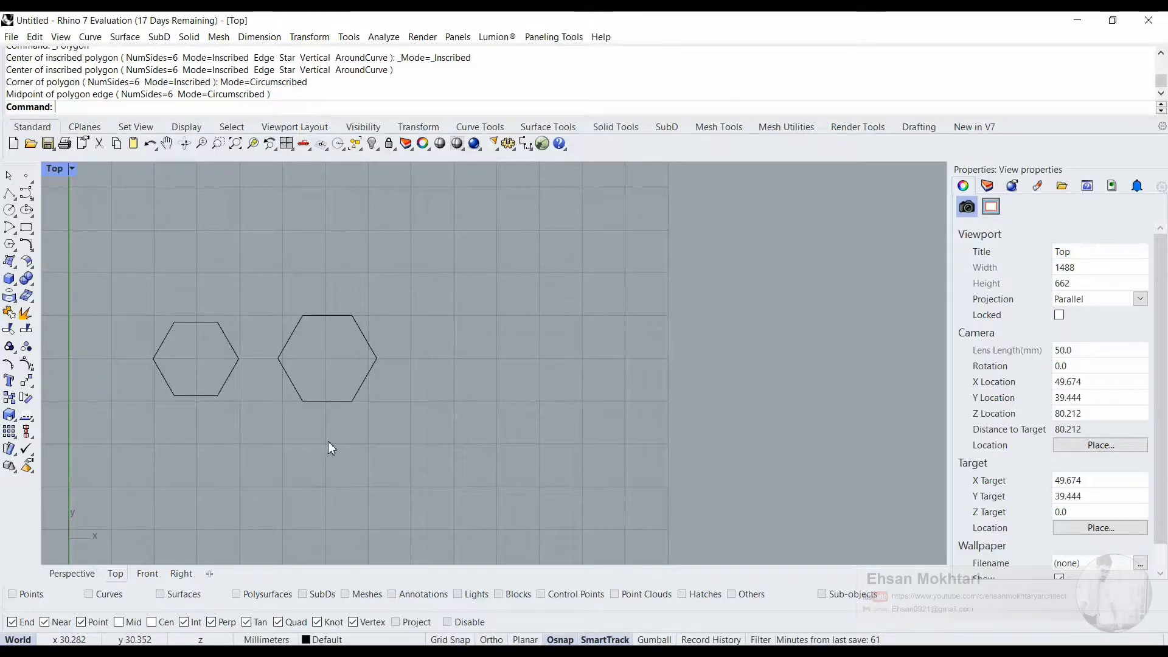
Compare the sizes of the inscribed and circumscribed hexagons, examining both together and each one separately
scroll(217, 381, "up", 8)
left_click_drag(341, 399, 208, 373)
key("Escape")
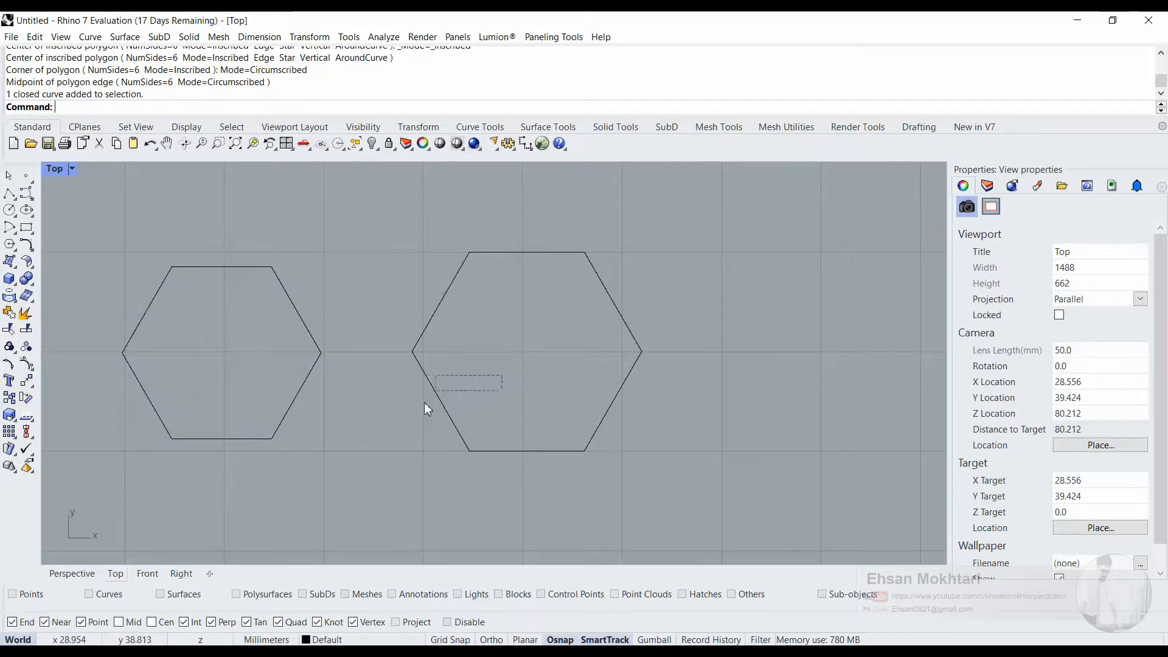
left_click_drag(425, 403, 420, 408)
left_click_drag(250, 396, 251, 396)
left_click_drag(474, 490, 267, 419)
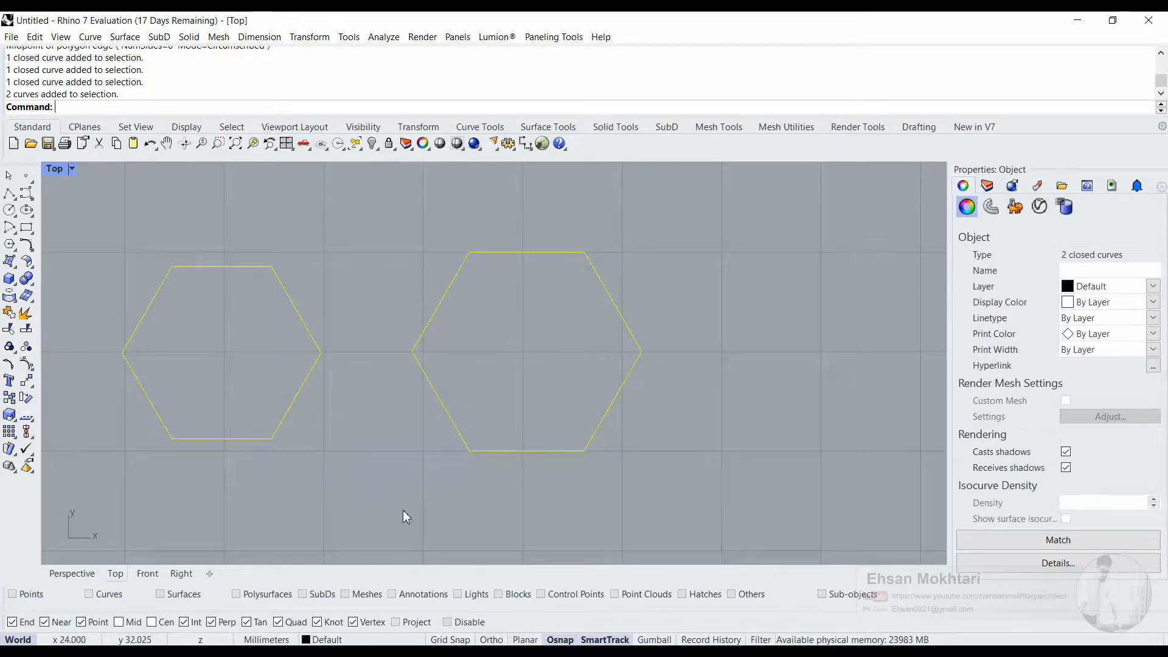
left_click(403, 505)
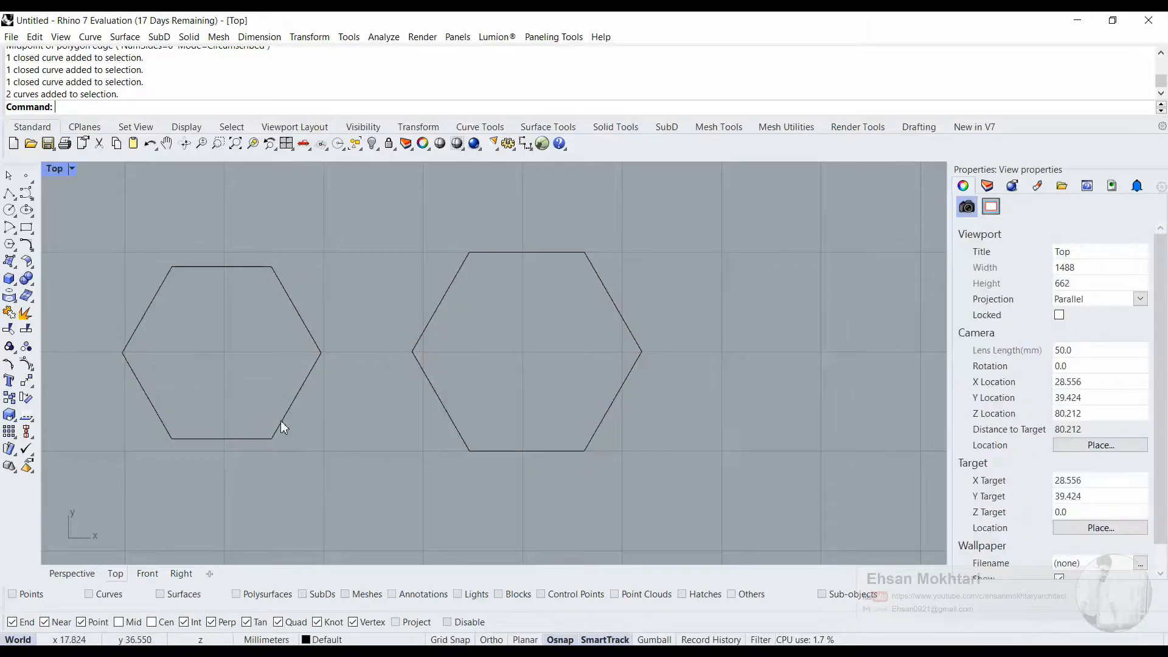
scroll(357, 399, "down", 3)
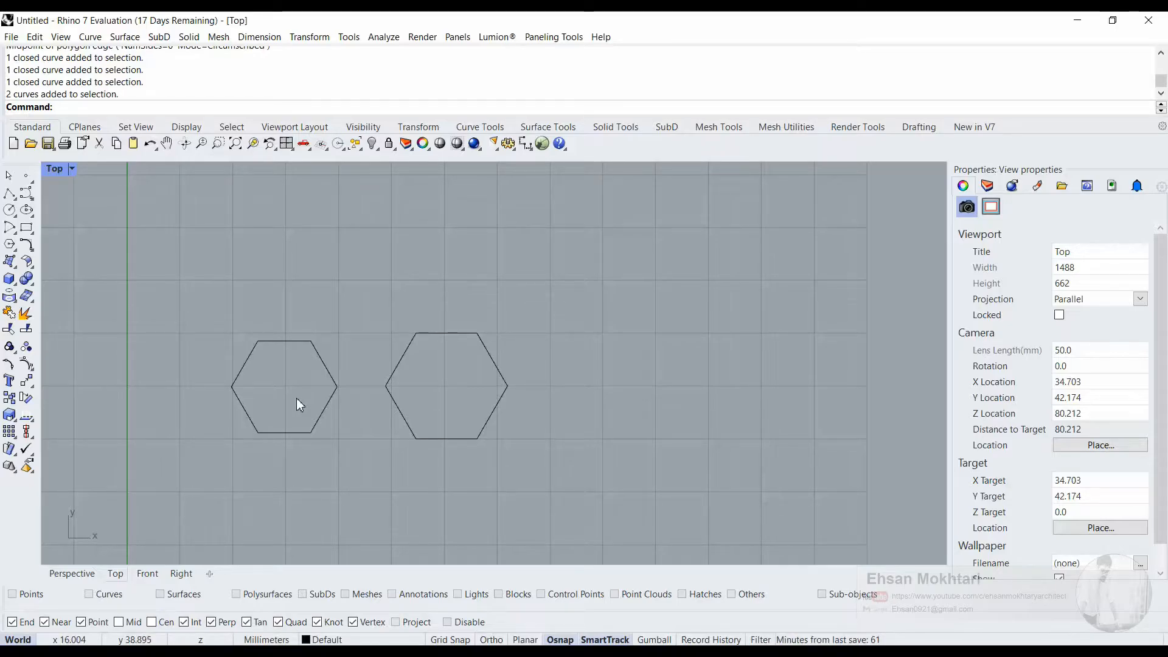
left_click_drag(317, 334, 275, 393)
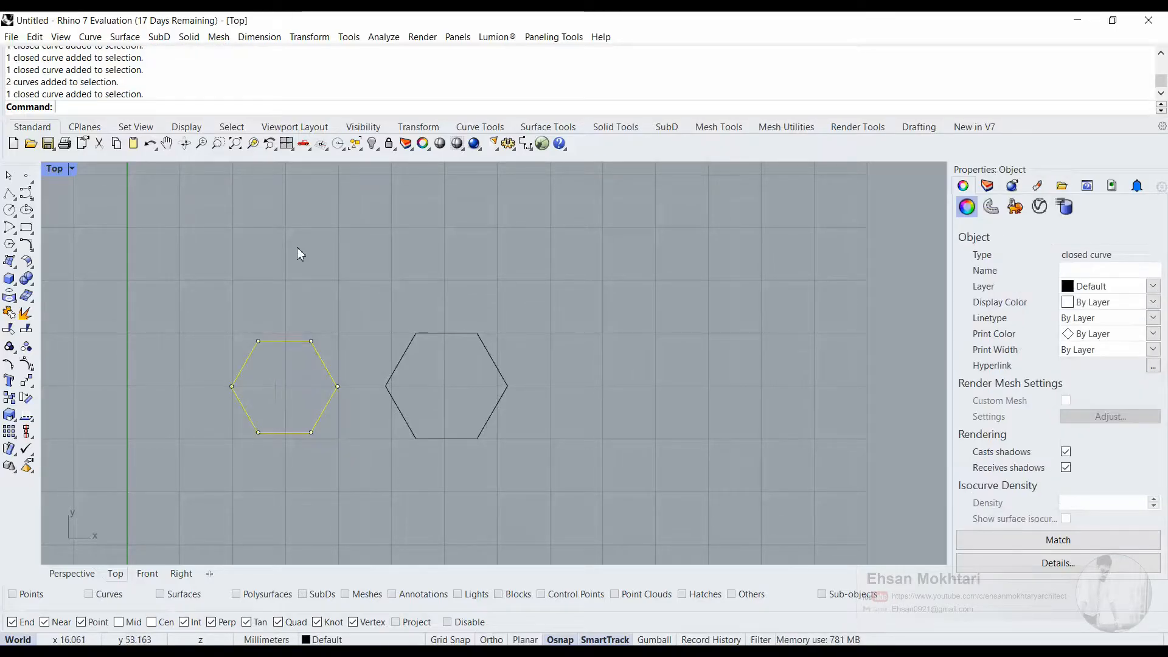
left_click(297, 290)
left_click(515, 373)
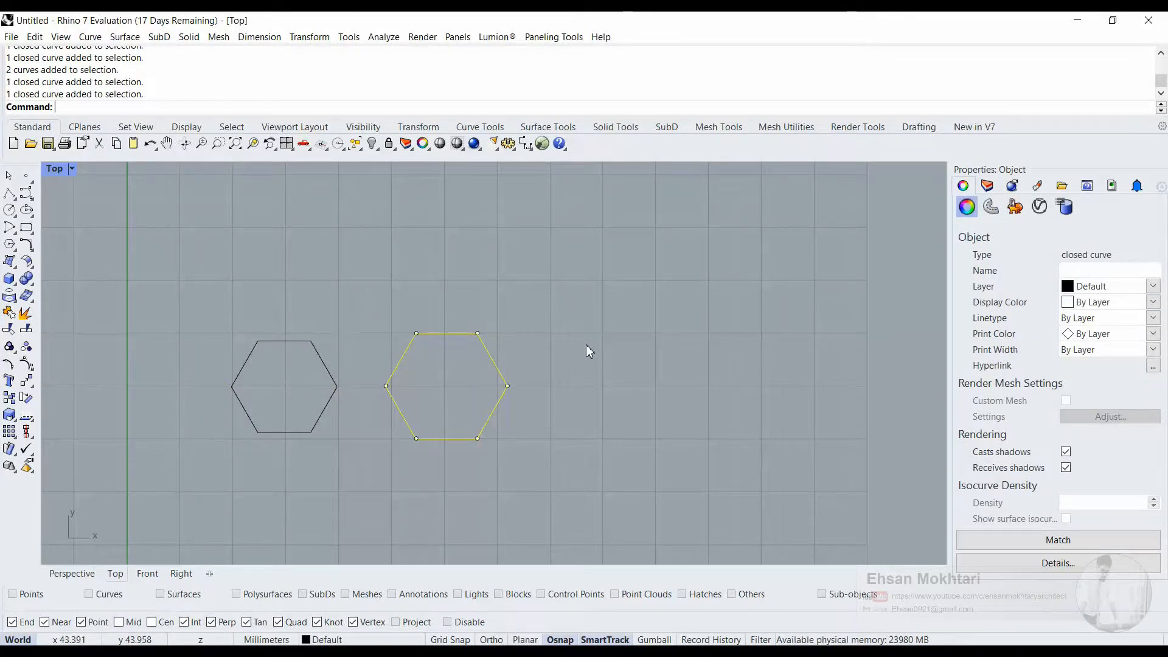
Draw a circle of radius 5 mm centred on the inscribed hexagon, and delete the circumscribed hexagon beside it
left_click(9, 210)
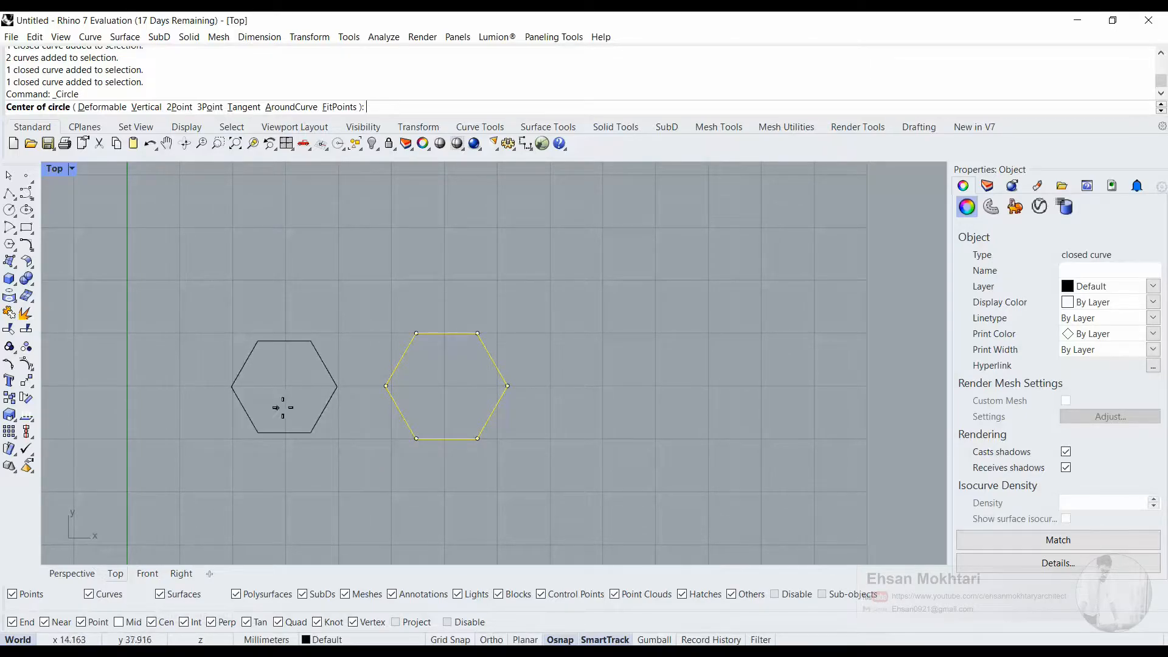
left_click(282, 431)
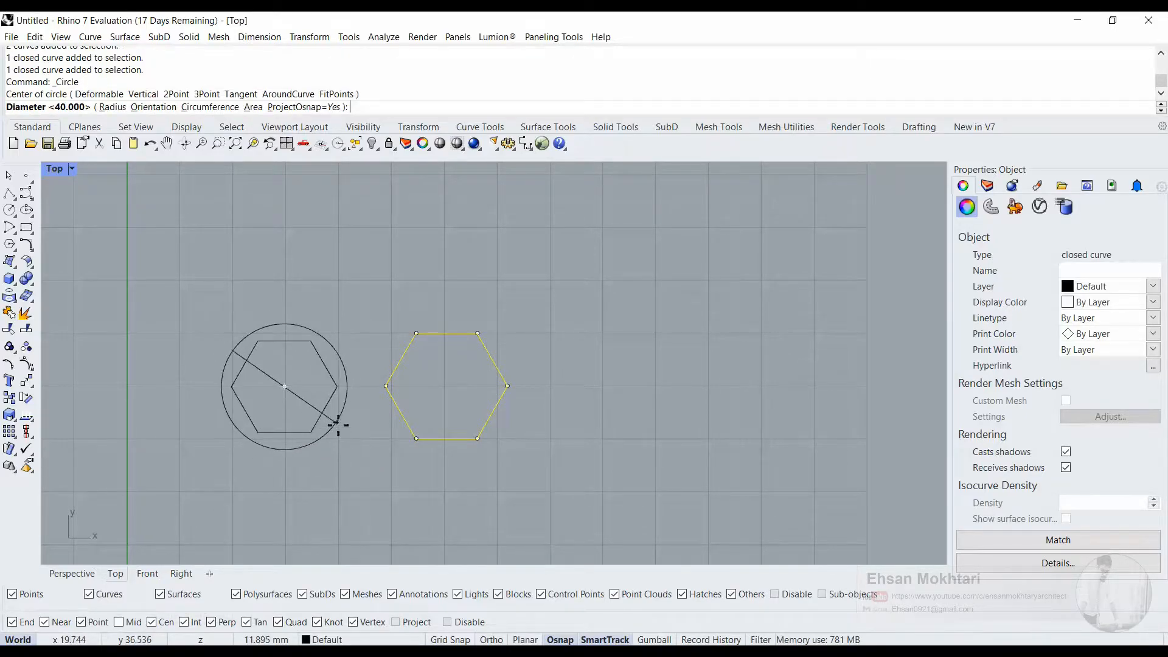
left_click(113, 107)
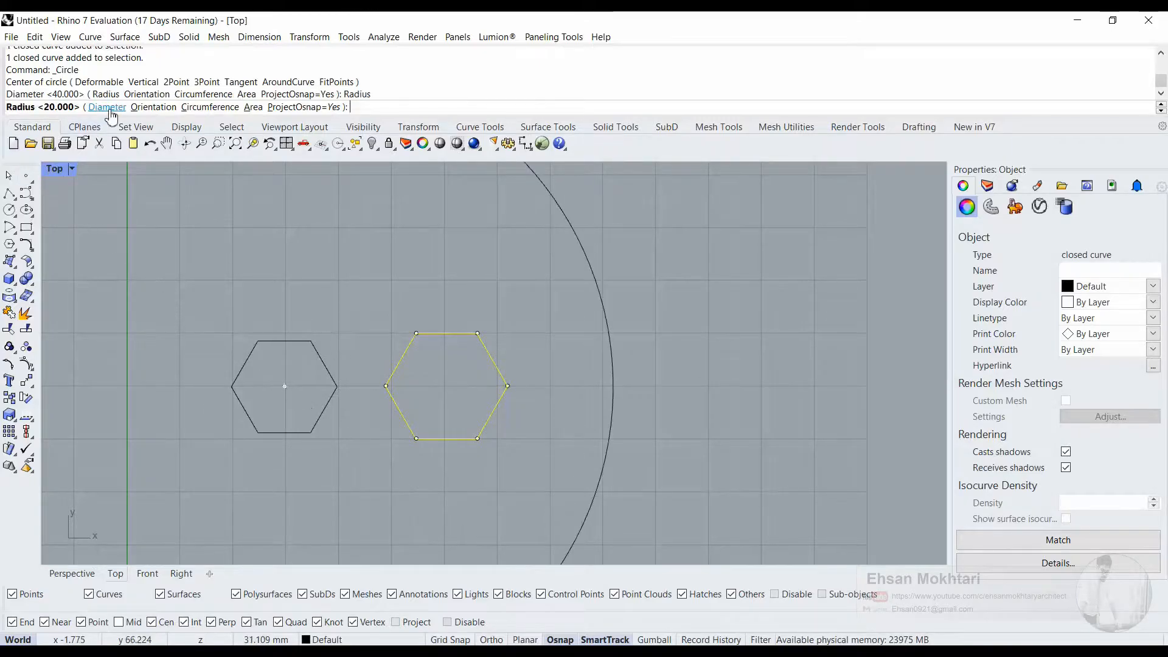
type("5")
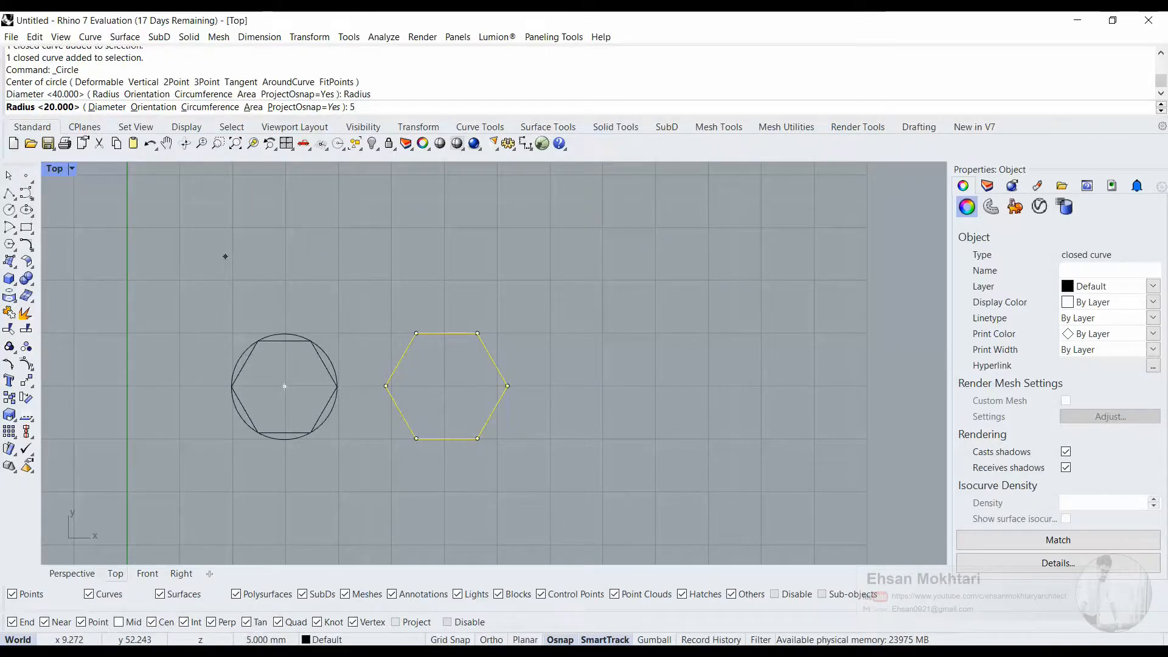
key("Return")
left_click_drag(493, 283, 440, 385)
key("Delete")
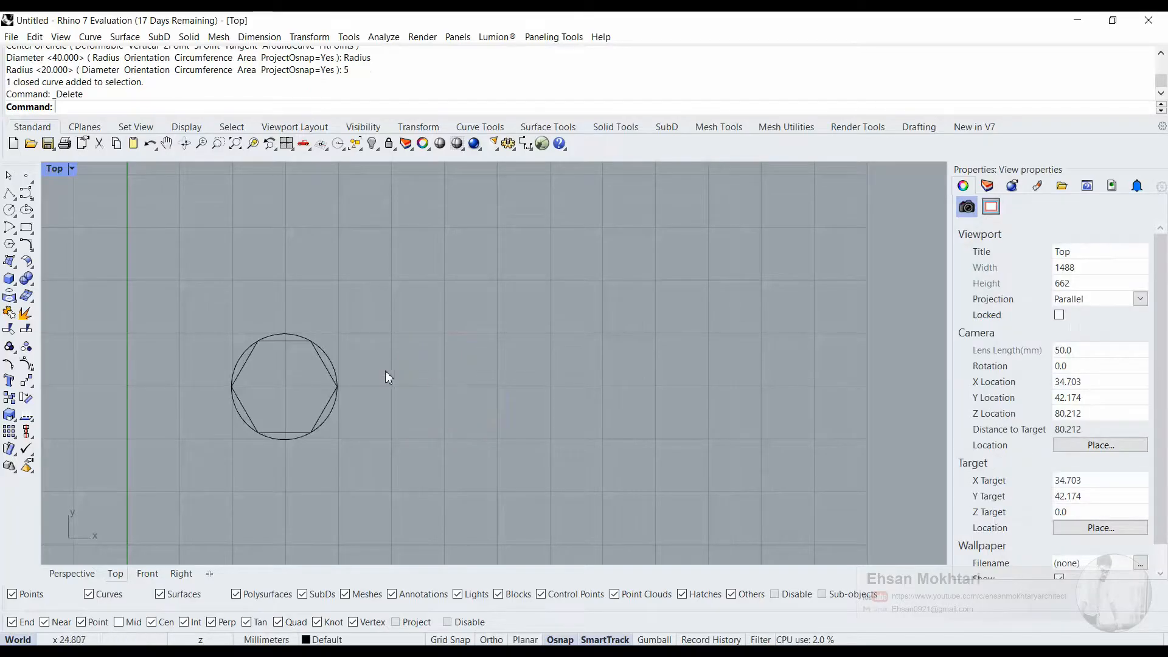
Examine how the inscribed hexagon's corners relate to the surrounding circle, checking each curve separately
right_click_drag(385, 376, 549, 348)
scroll(407, 345, "up", 8)
right_click_drag(385, 277, 318, 273)
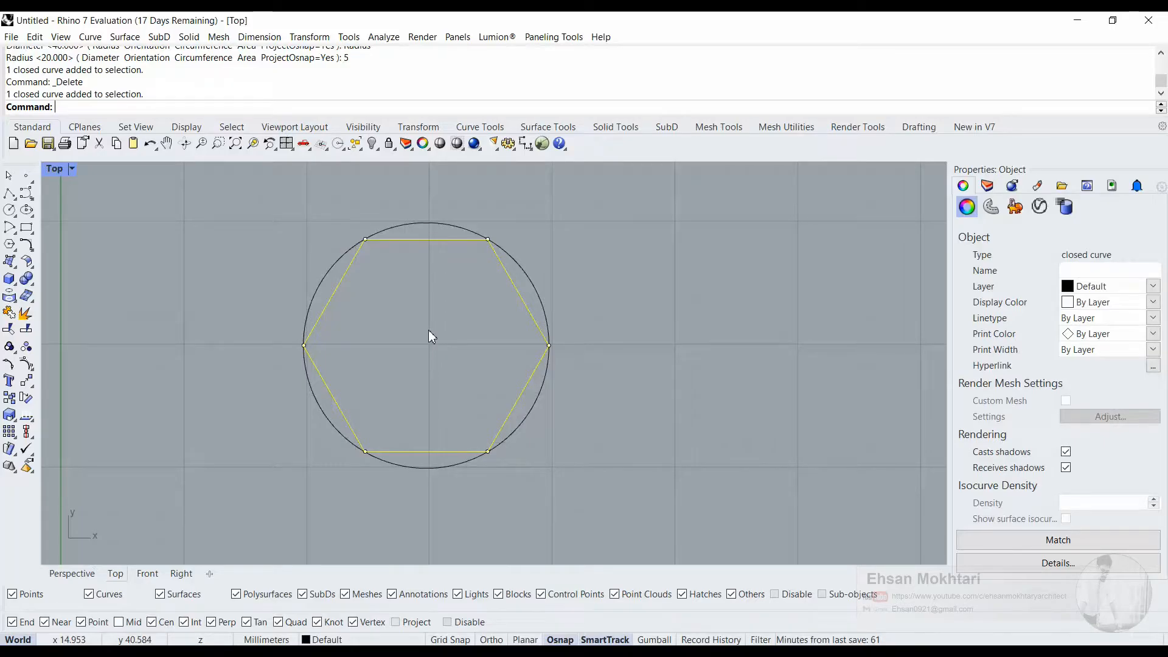
left_click(414, 305)
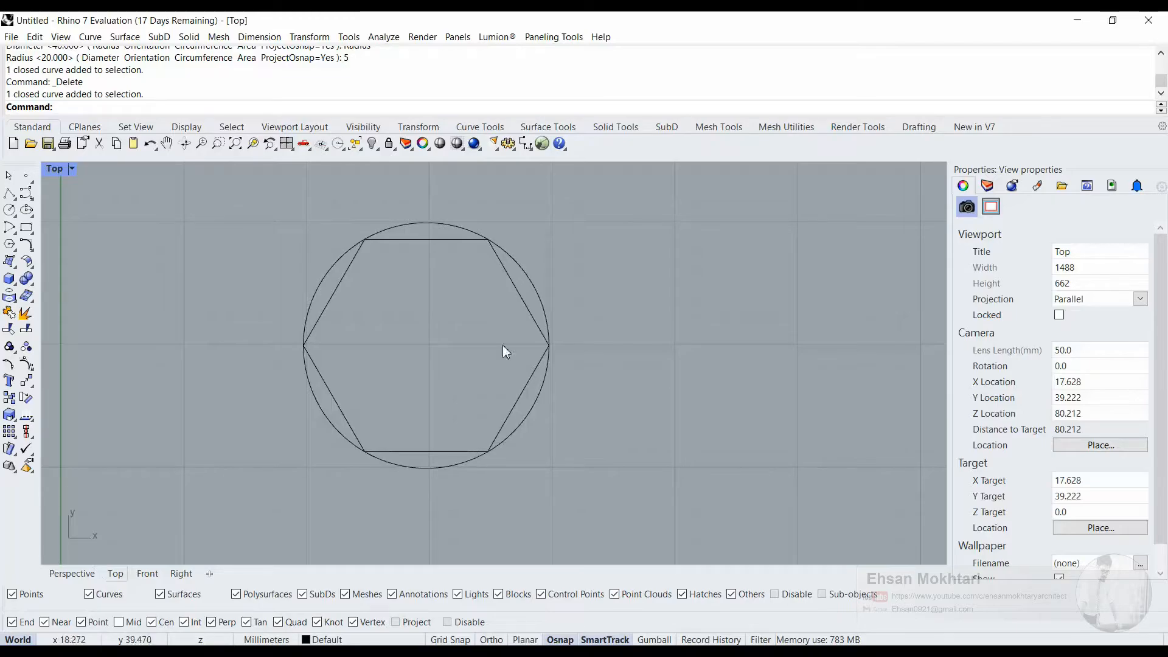
left_click(427, 224)
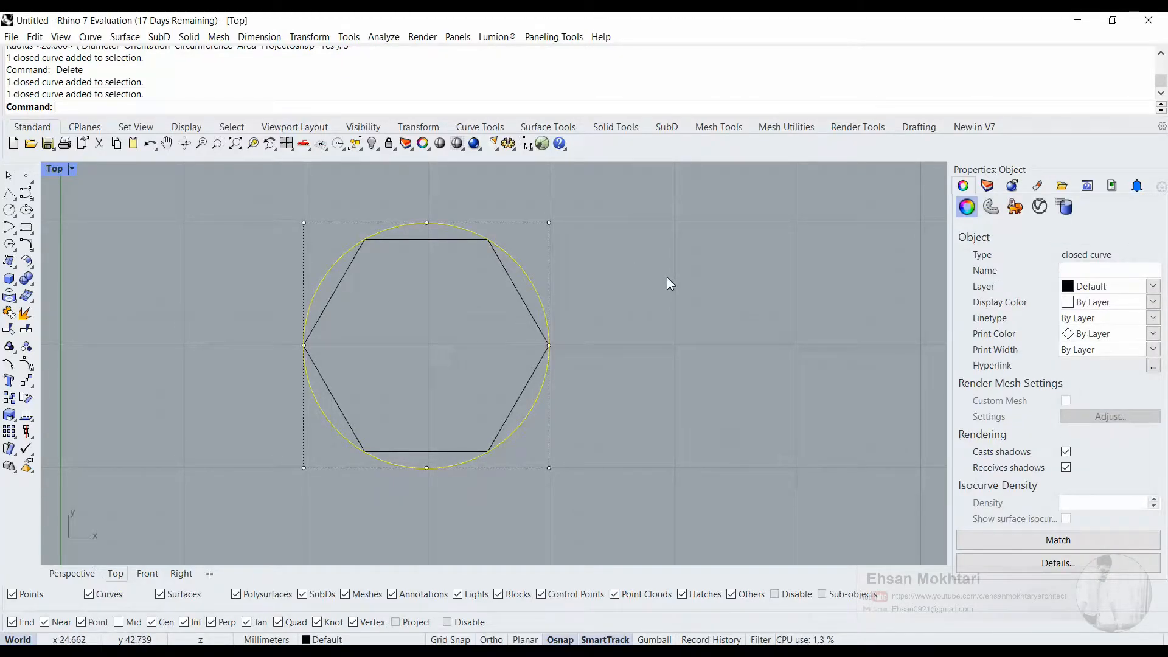
left_click(667, 280)
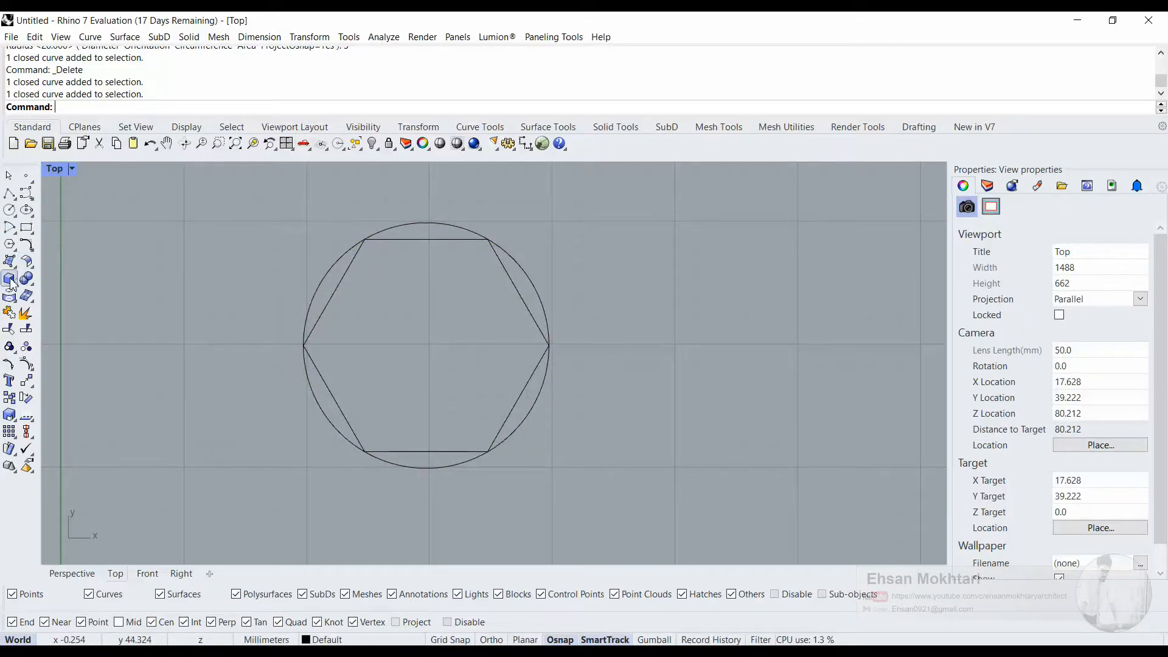
Draw a circumscribed hexagon centred on the circle, with 5 mm from centre to edge midpoint and its direction held straight by Ortho
left_click(9, 243)
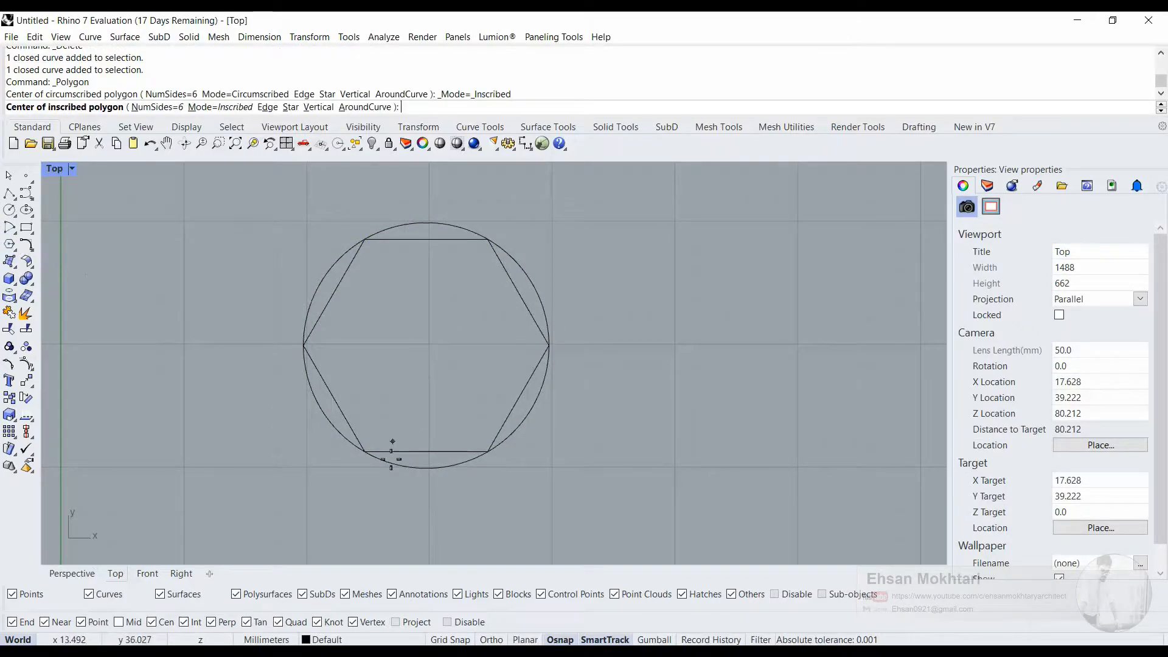
left_click(426, 467)
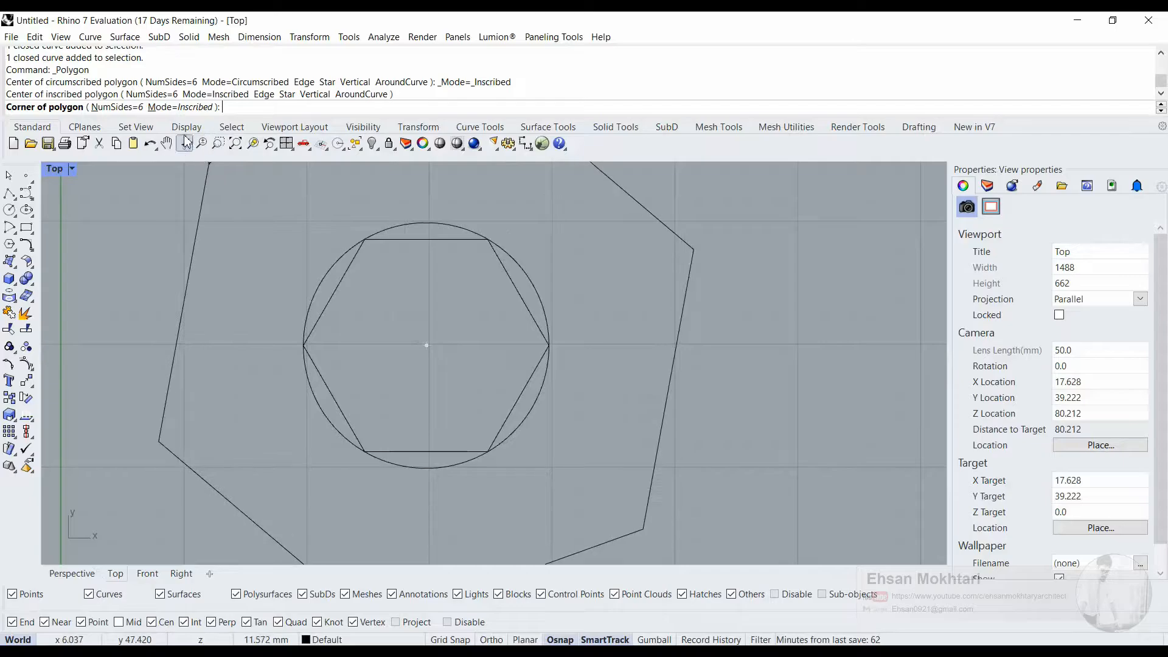
left_click(182, 107)
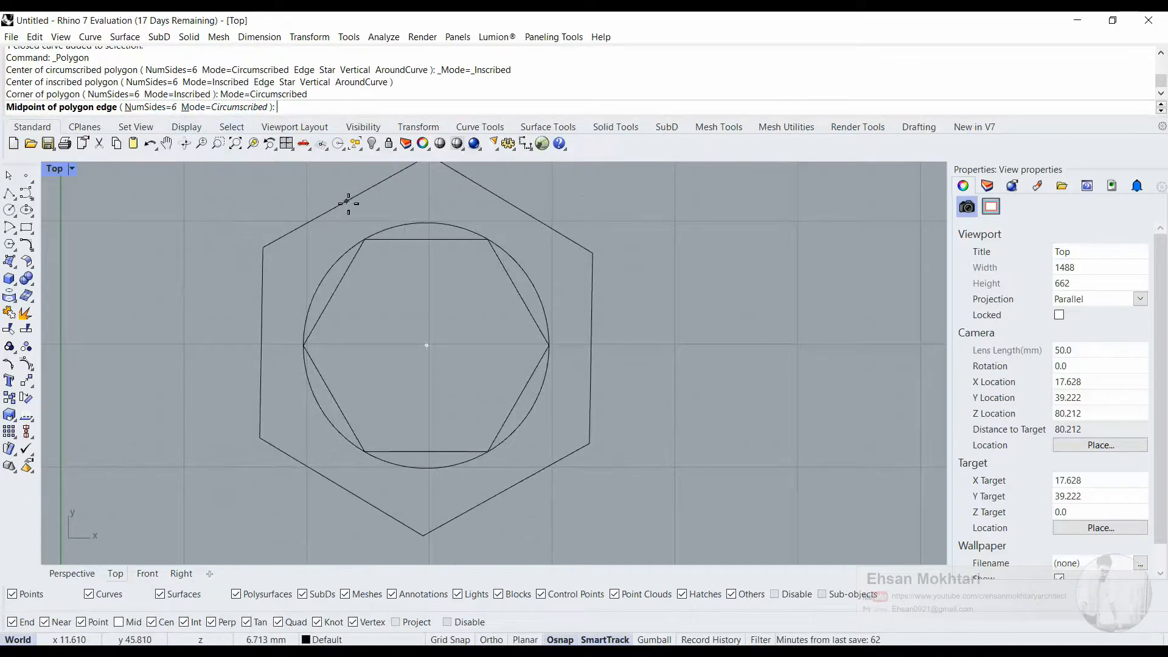
type("5")
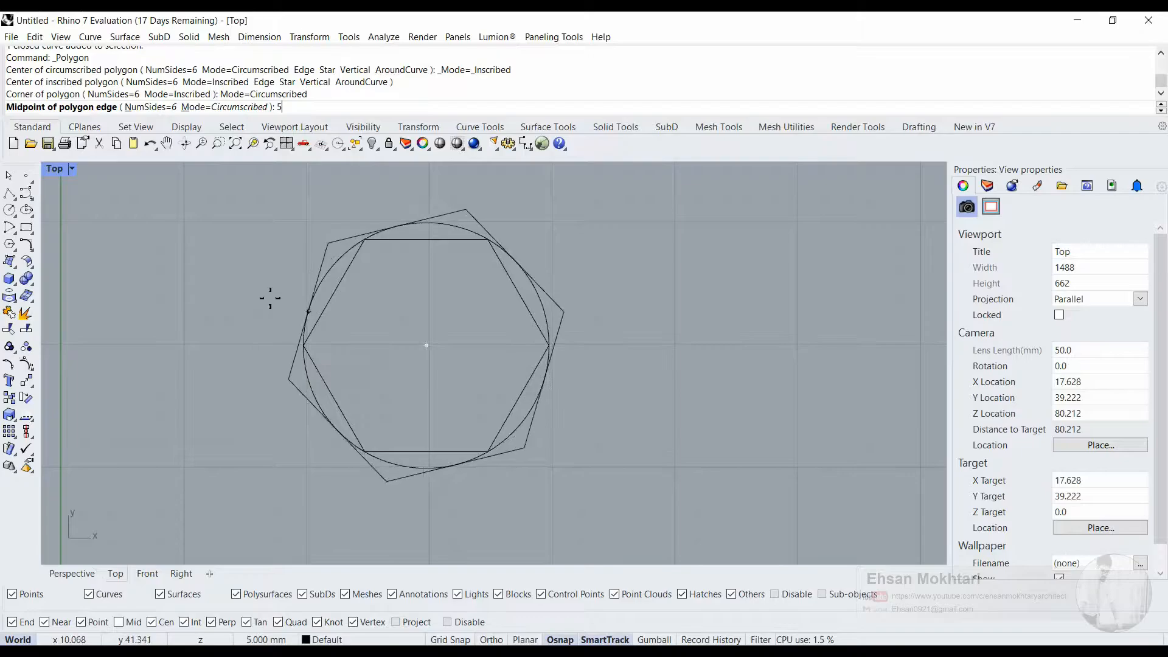
key("shift")
key("Return")
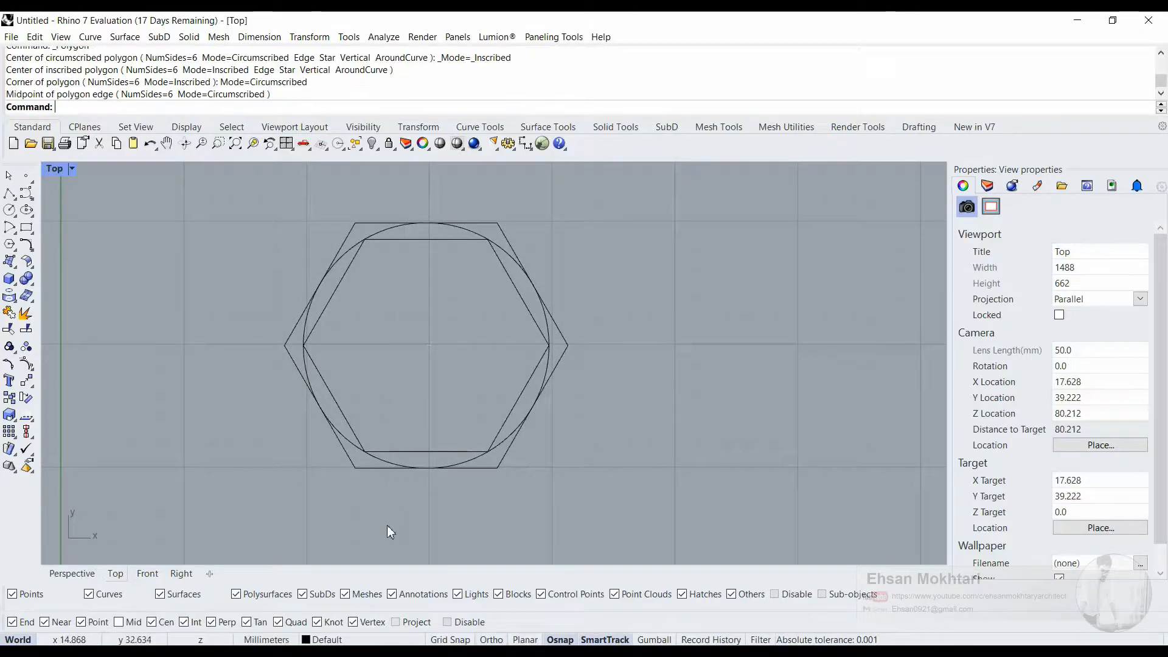
Compare the inner and outer hexagons against the circle, selecting each one to check its corners and edges
left_click(497, 432)
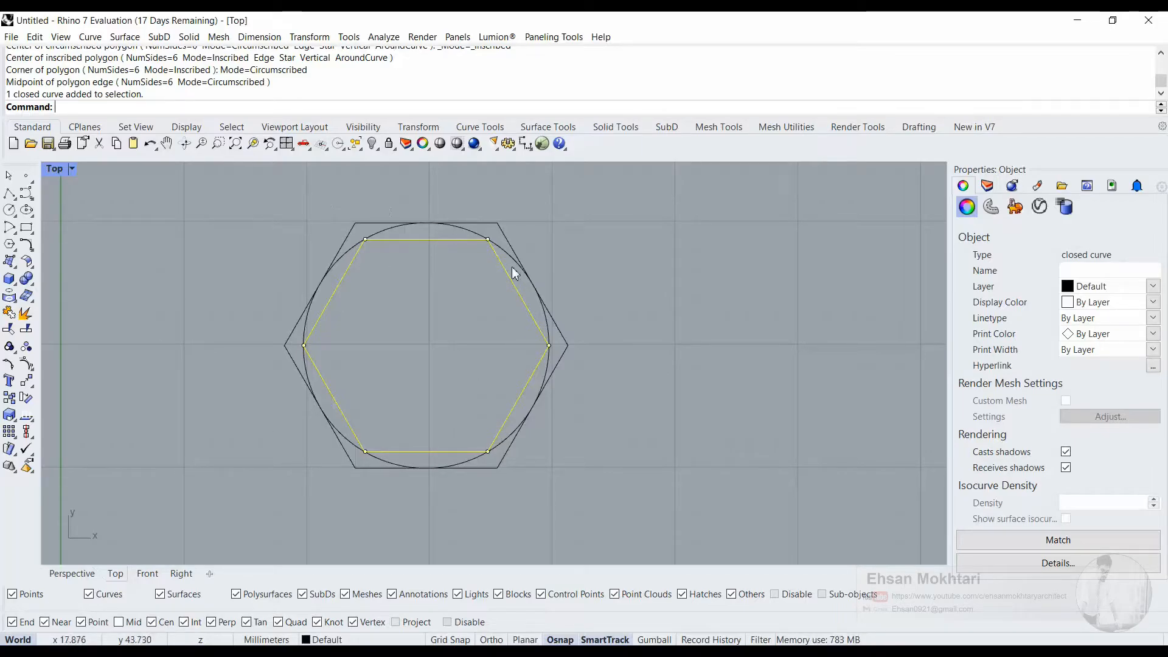
left_click(559, 330)
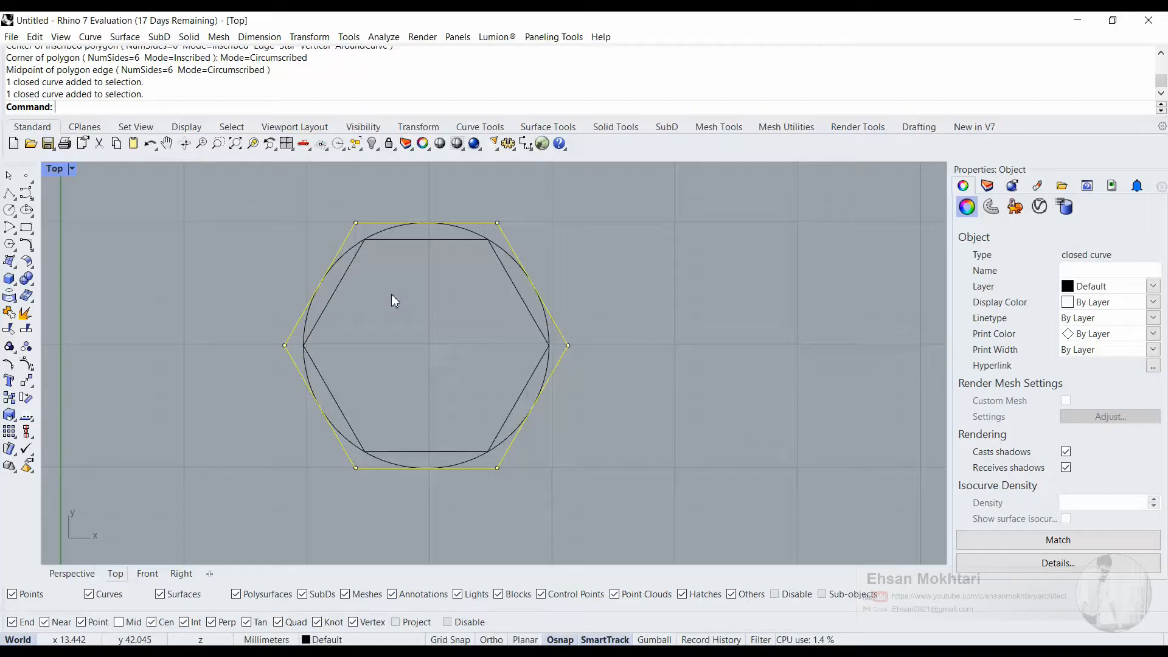
left_click(615, 298)
left_click(566, 339)
left_click(638, 305)
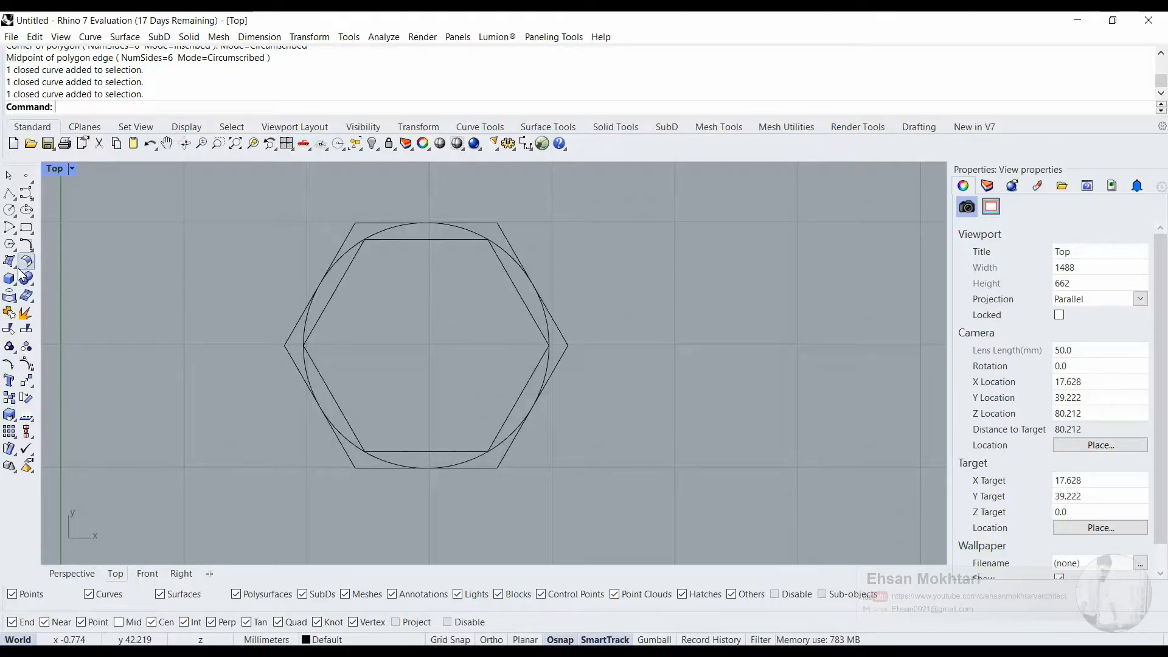
Start a six-sided polygon defined by its edge beside the nested hexagons, constraining the edge length to 10 mm
left_click(9, 245)
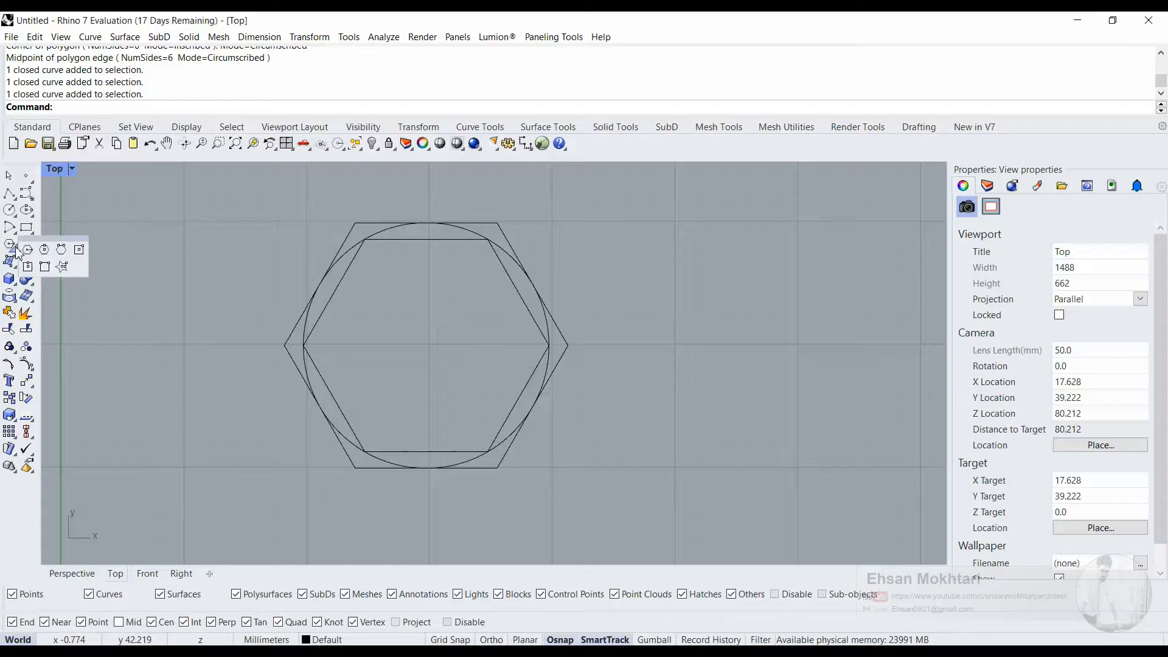
left_click(61, 252)
scroll(669, 393, "down", 3)
right_click_drag(667, 391, 287, 389)
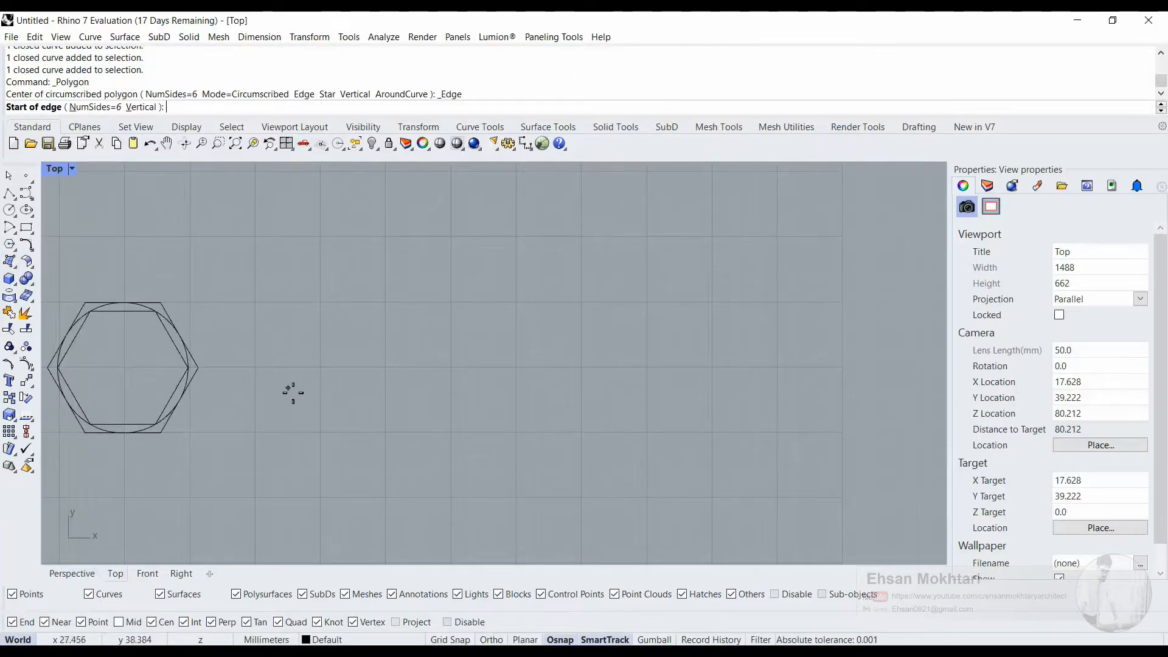
left_click(321, 366)
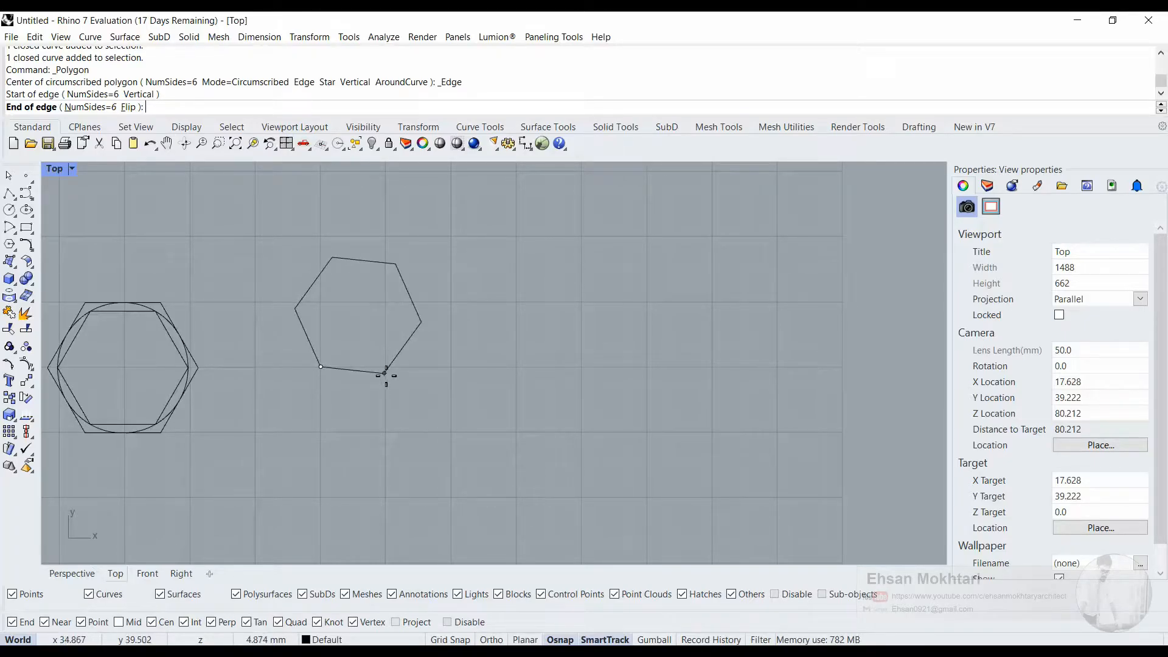
type("10")
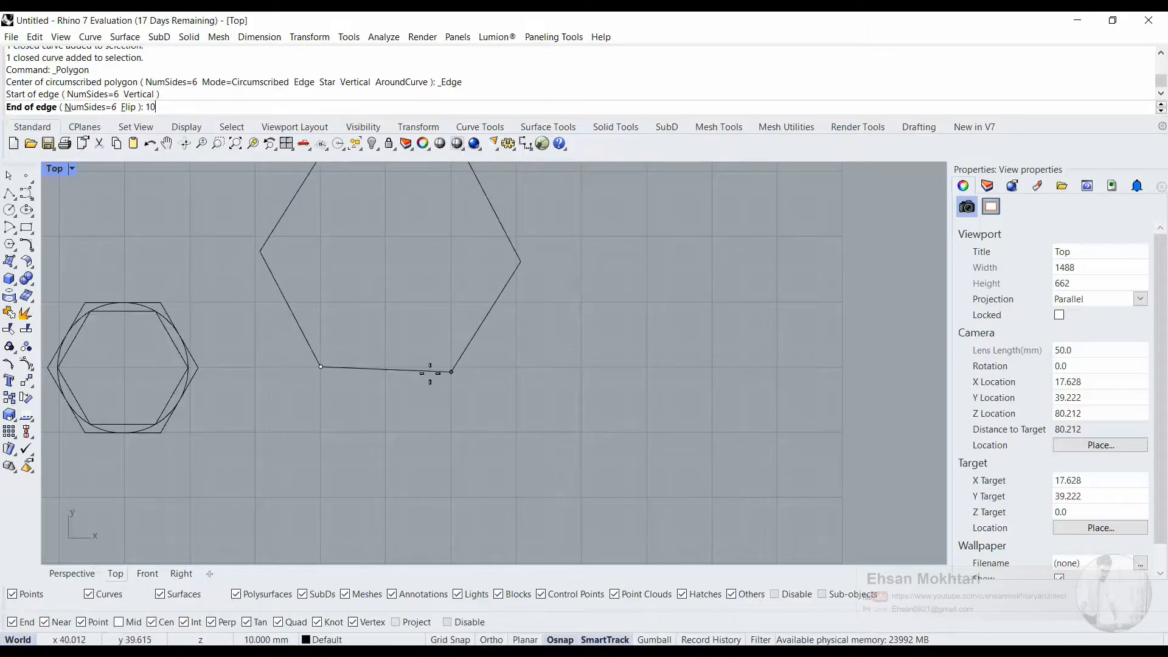
type("f")
key("BackSpace")
key("Return")
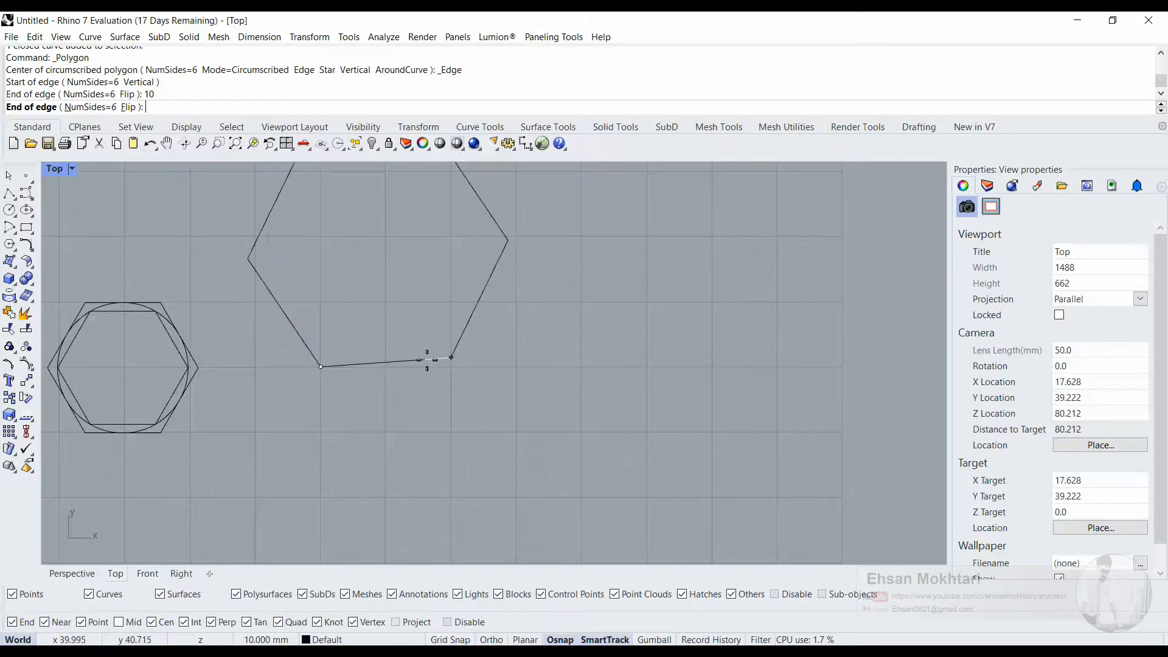
Flip the hexagon to the lower side of its starting edge and finish it with a horizontal 10 mm edge
type("f")
key("Return")
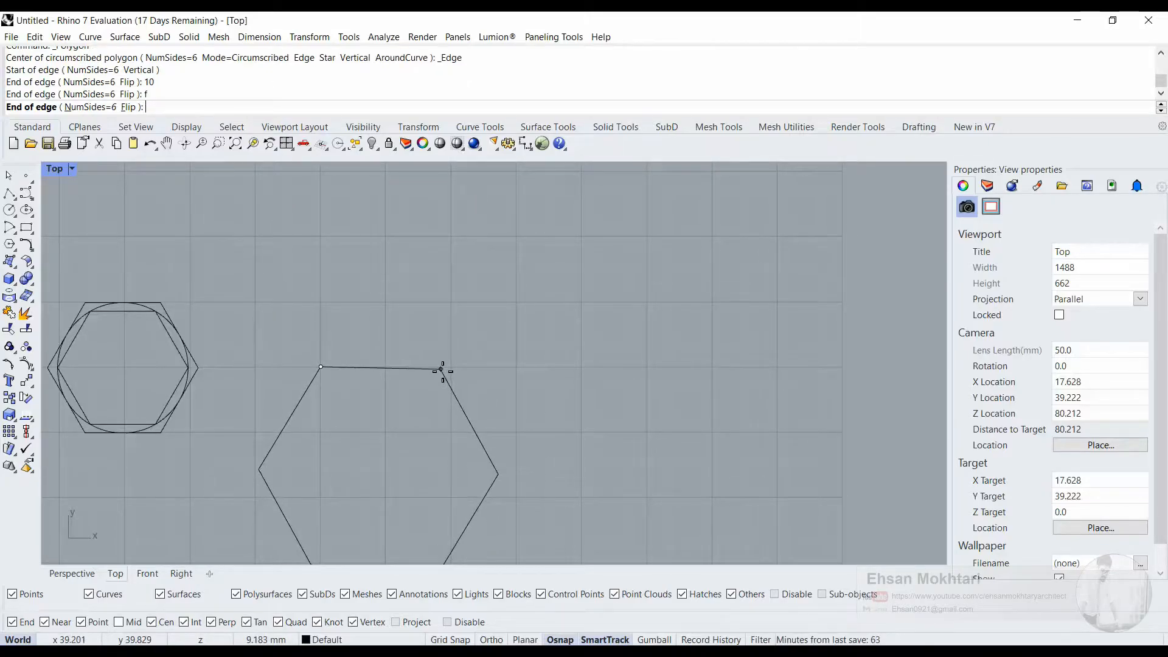
type("10")
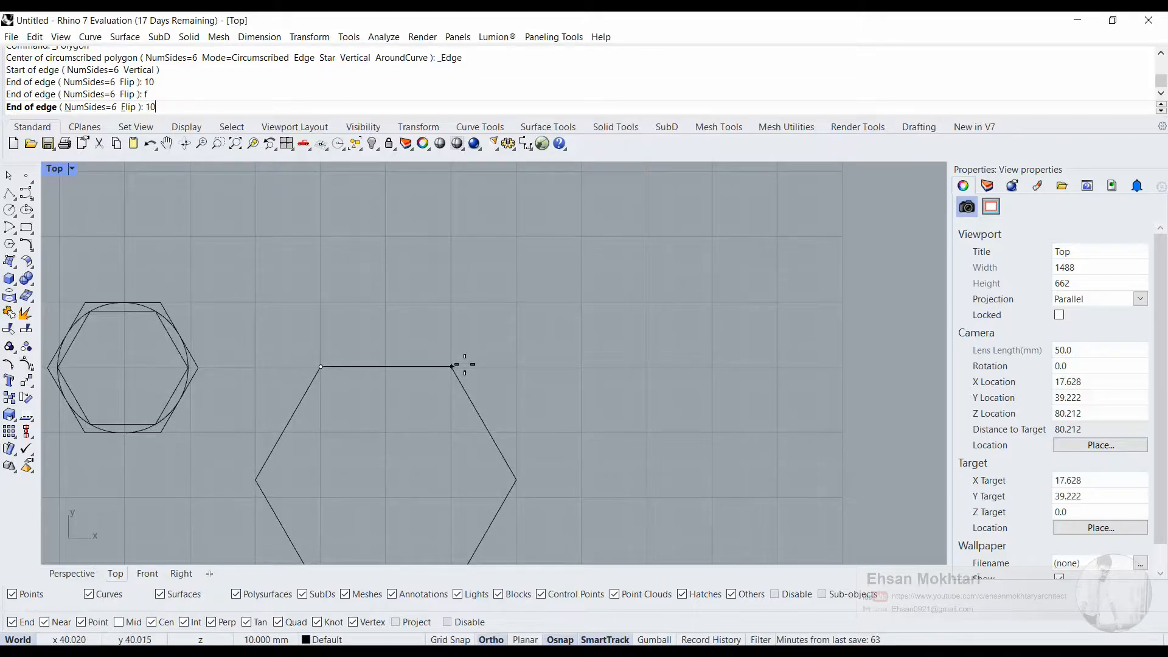
left_click(464, 364)
Examine the edge-defined hexagon beside the nested ones, selecting it to check its corners and starting edge
scroll(529, 417, "down", 4)
right_click_drag(531, 415, 602, 339)
left_click_drag(614, 448, 538, 397)
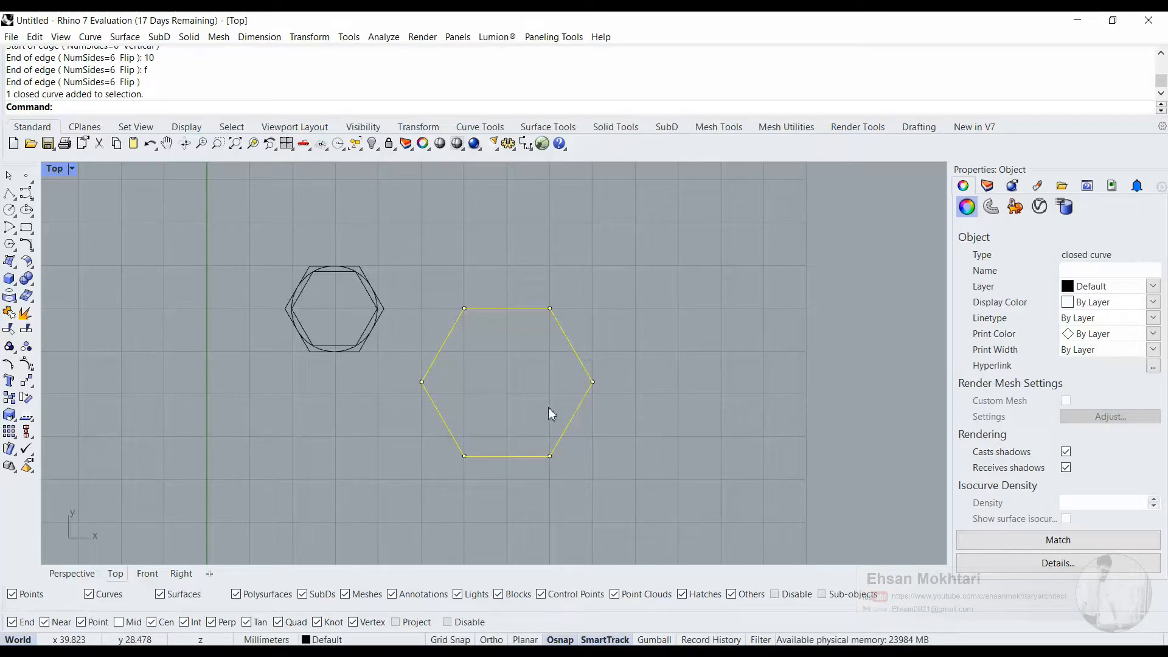
left_click(523, 384)
left_click_drag(645, 274, 537, 387)
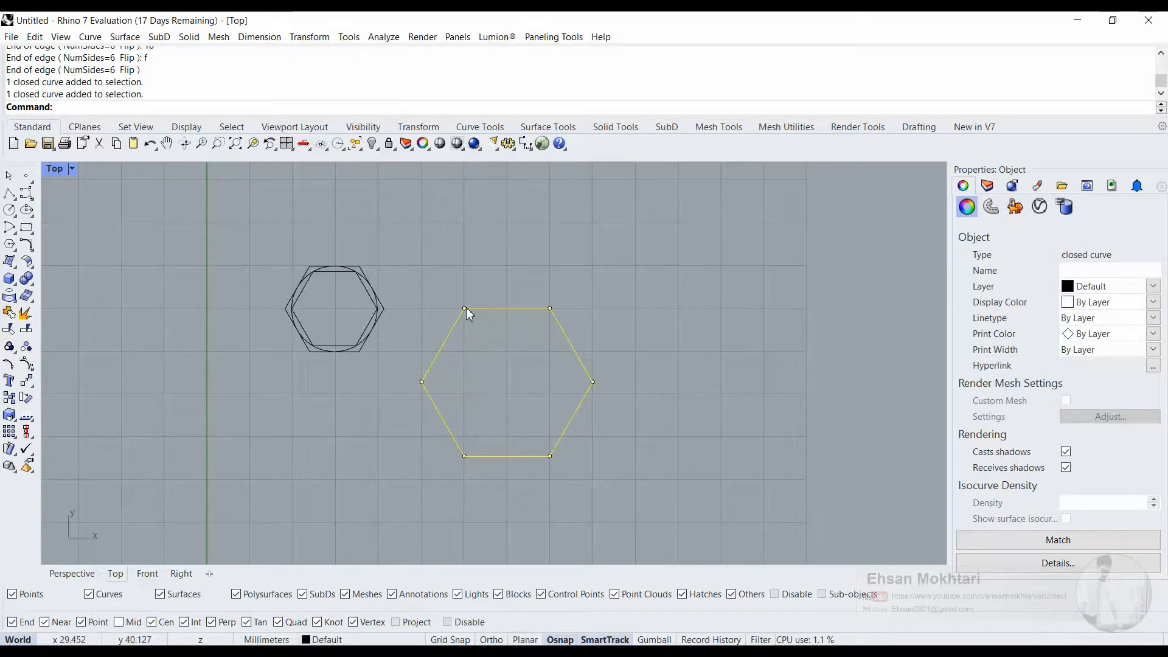
left_click(589, 306)
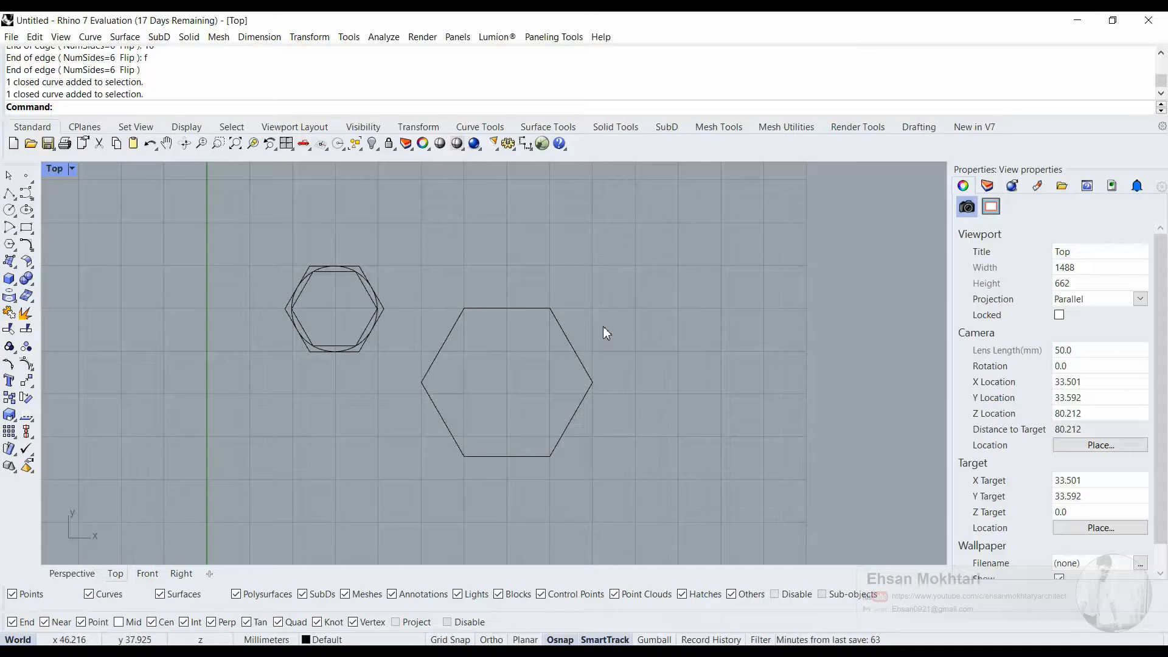
left_click_drag(545, 371, 546, 370)
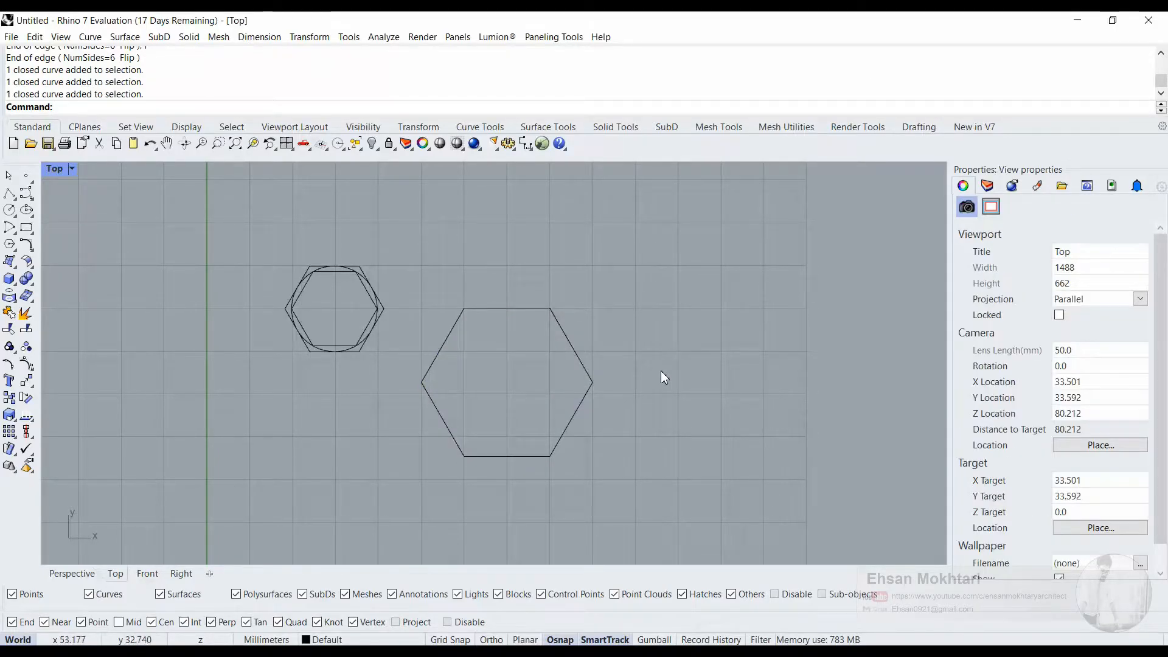
scroll(346, 320, "up", 5)
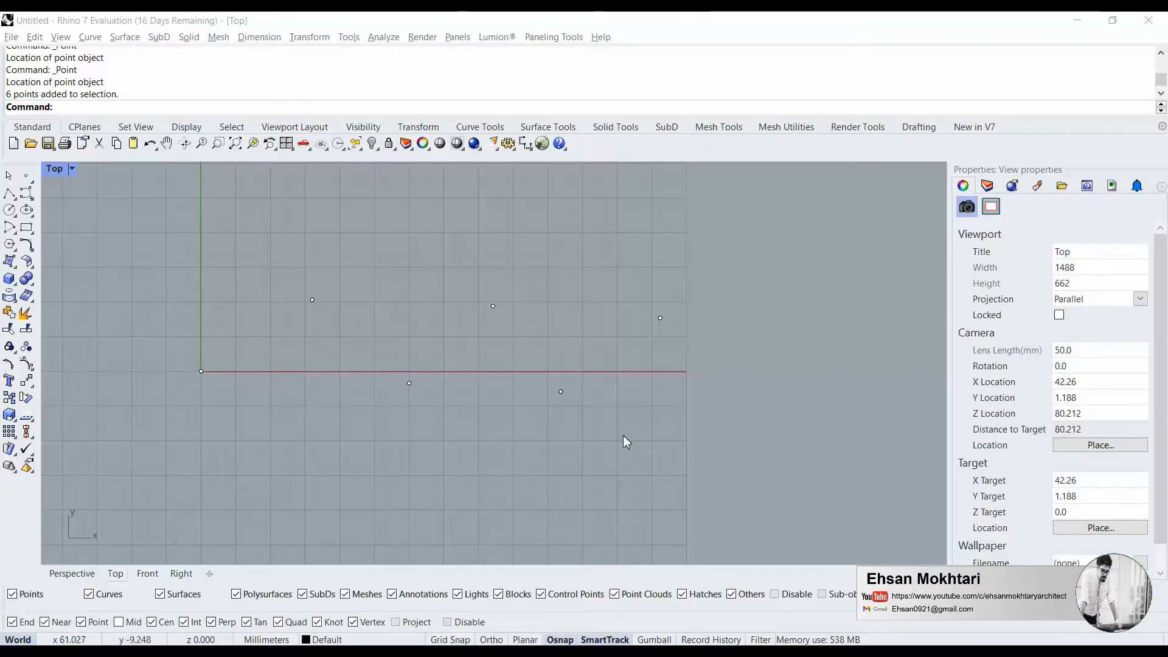
Draw a degree 3 control point curve, snapping to the six point objects in order from the origin
left_click(32, 200)
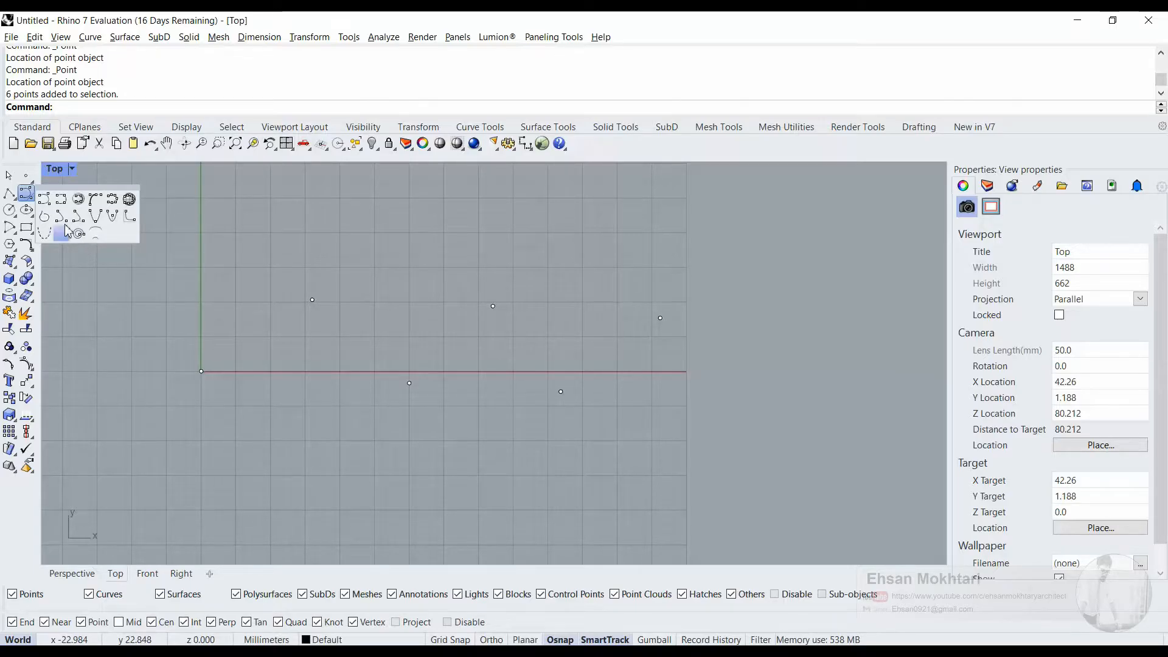
left_click(44, 199)
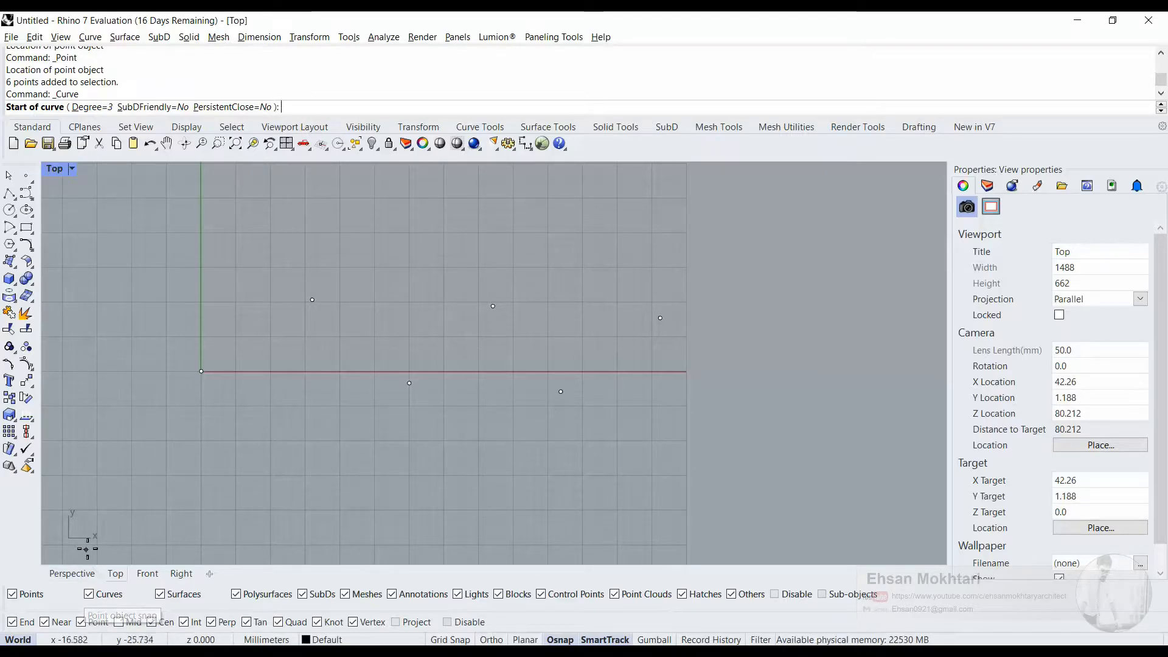
left_click(202, 369)
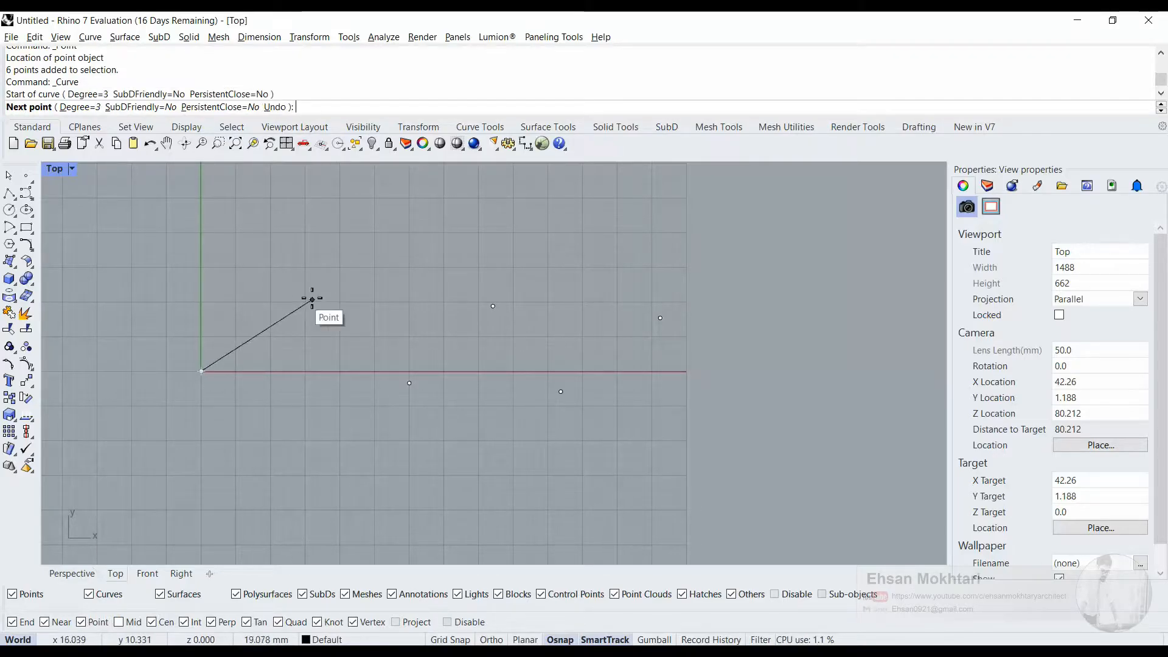
left_click(312, 299)
left_click(407, 382)
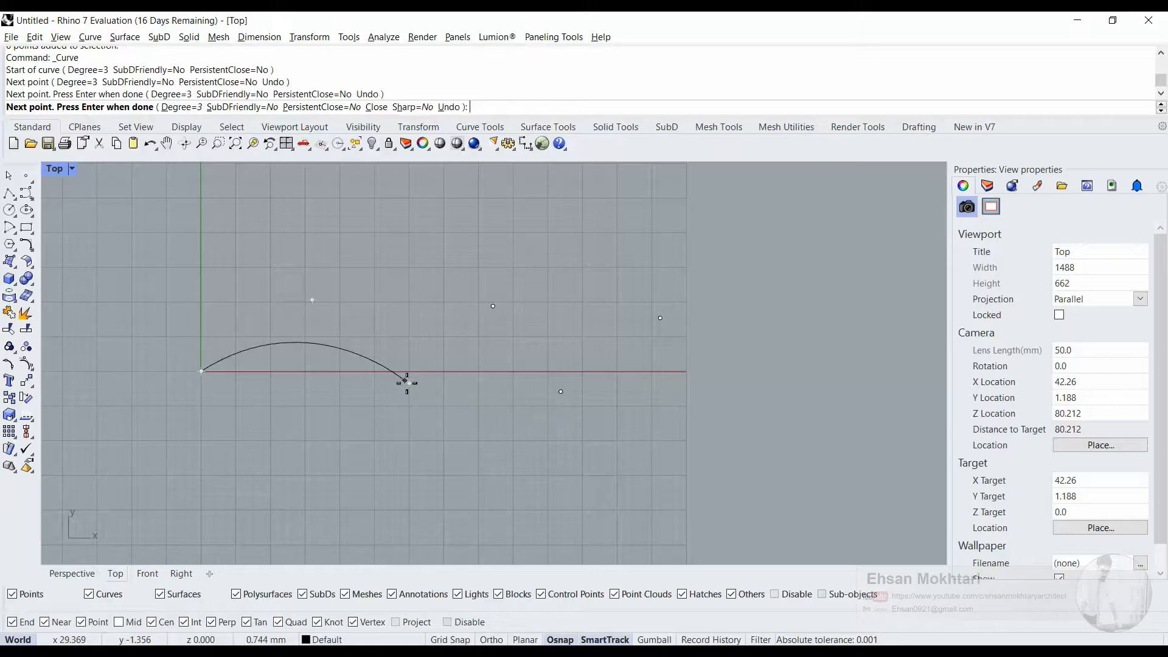
left_click(492, 306)
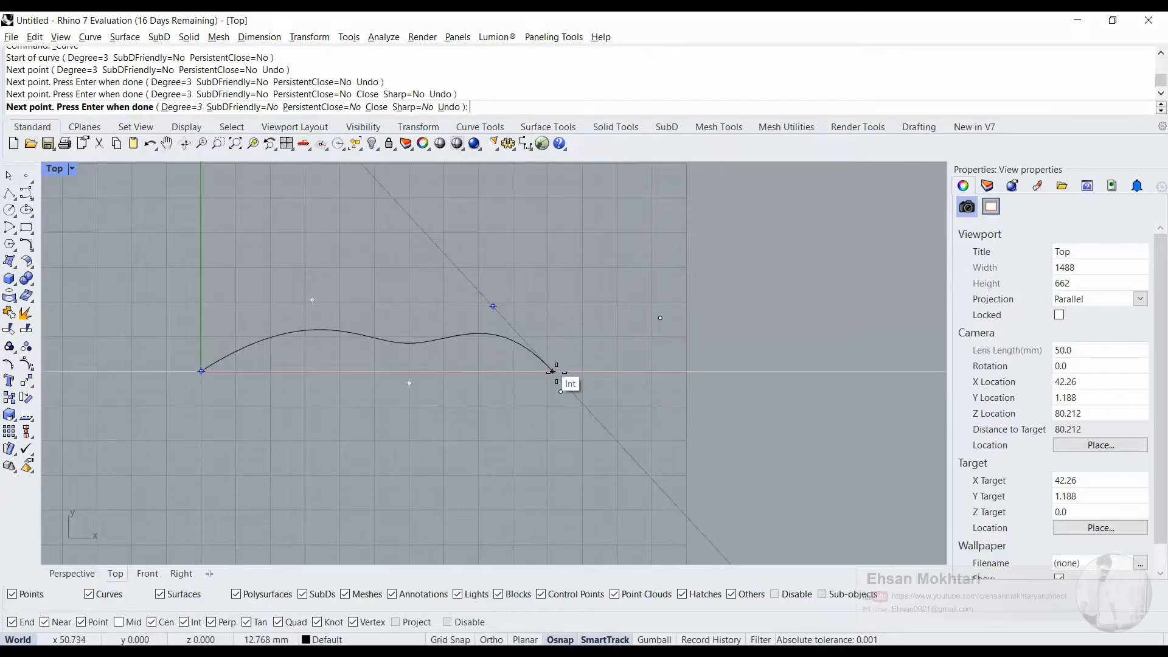
left_click(560, 392)
left_click(660, 317)
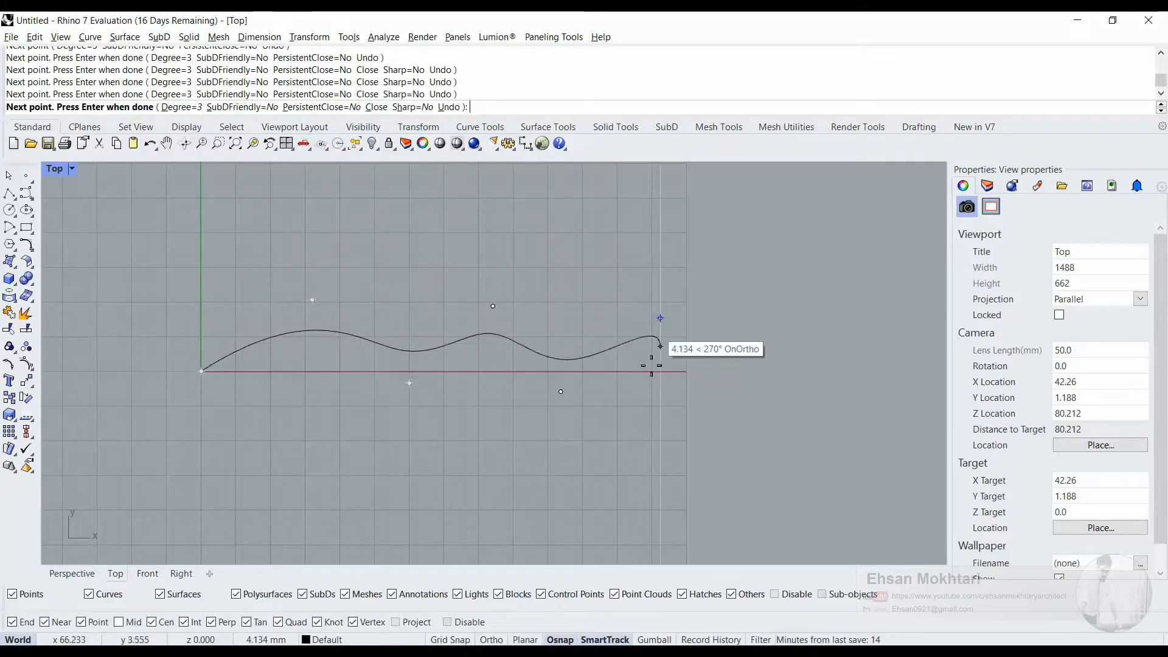
key("Return")
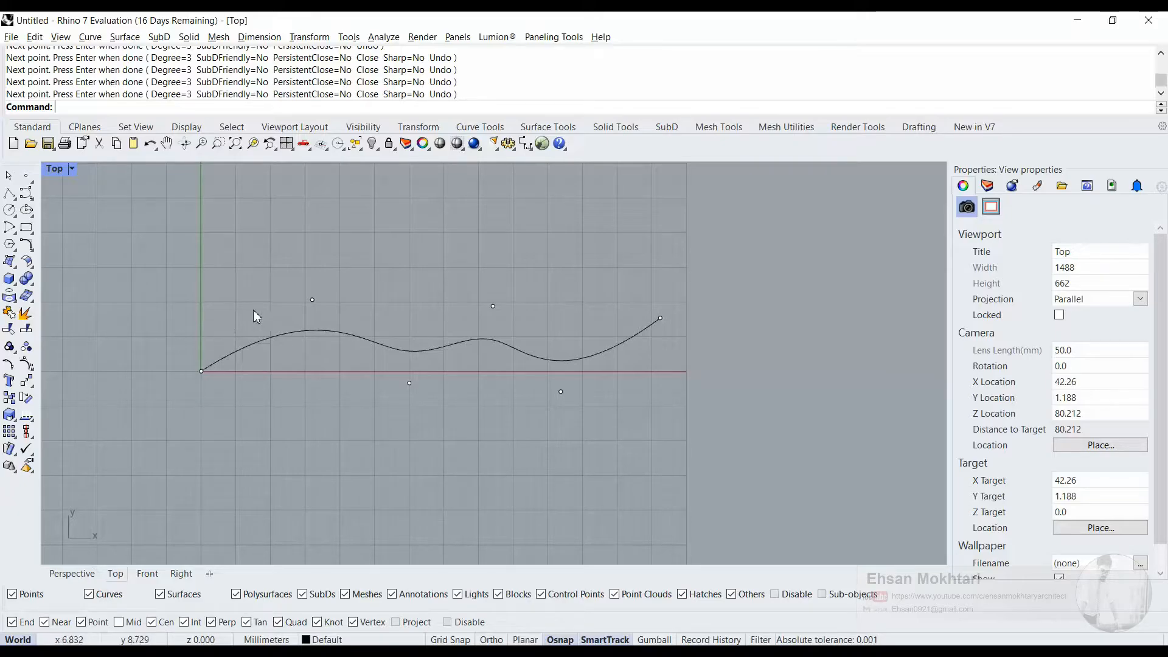
Examine the curve's control polygon and how its control points relate to the six point objects
left_click(330, 336)
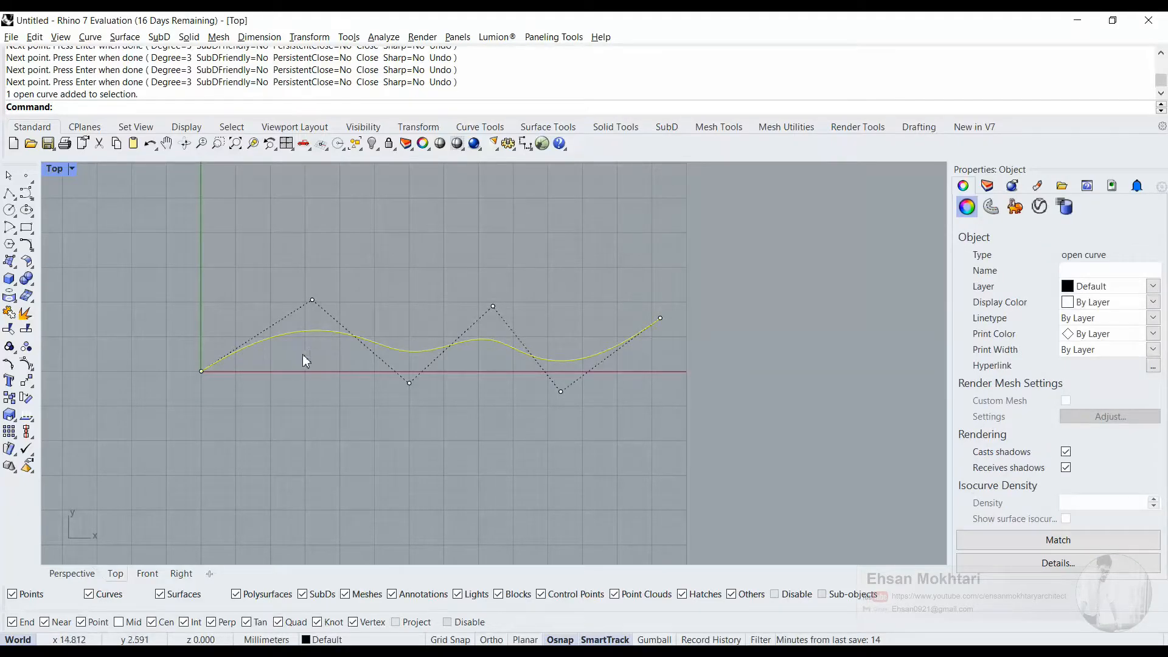
left_click(296, 280)
left_click_drag(349, 312, 359, 319)
left_click(326, 278)
left_click(342, 337)
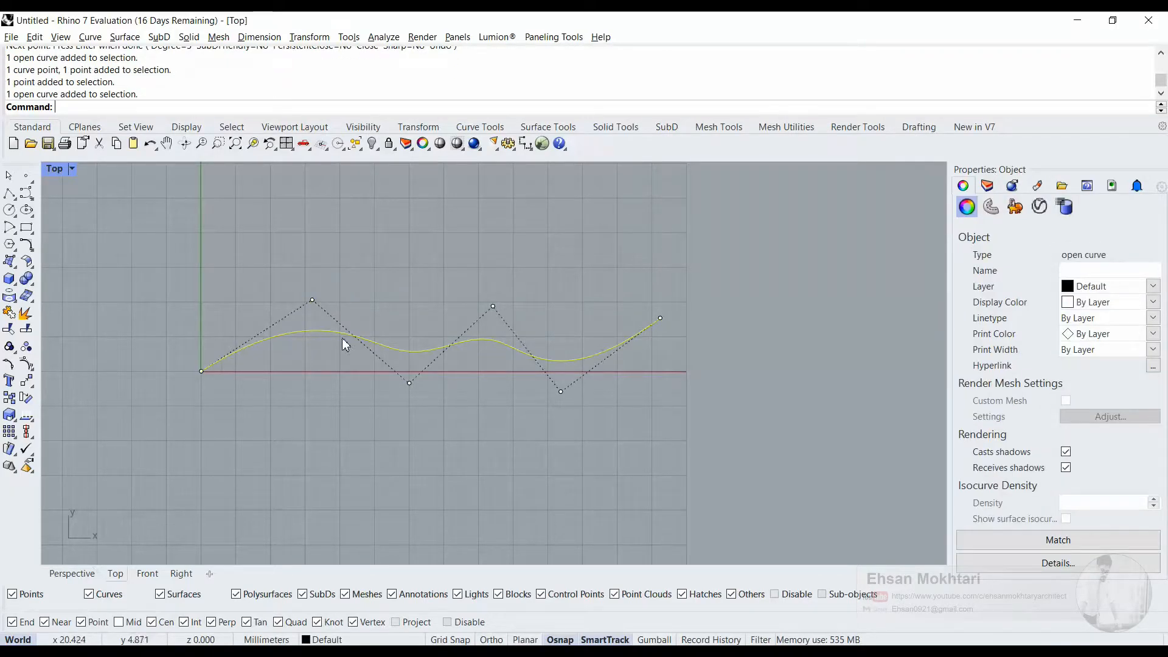
left_click(410, 383)
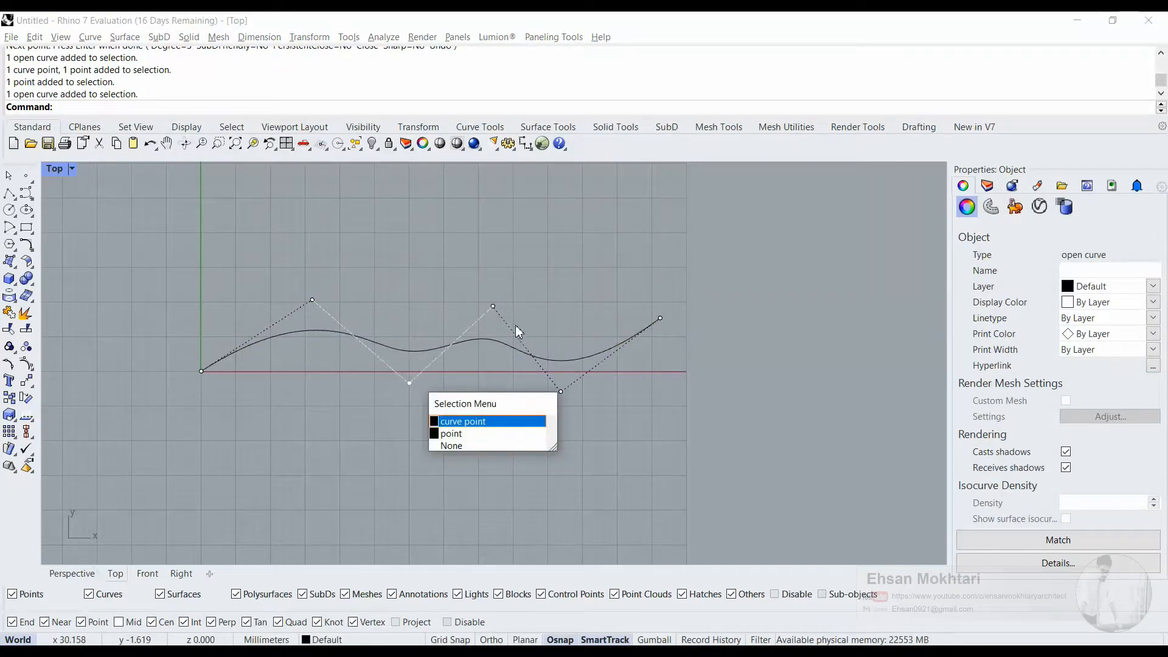
left_click(513, 306)
left_click(485, 339)
Move the whole curve upward, clear of the six point objects
right_click_drag(500, 350, 516, 471)
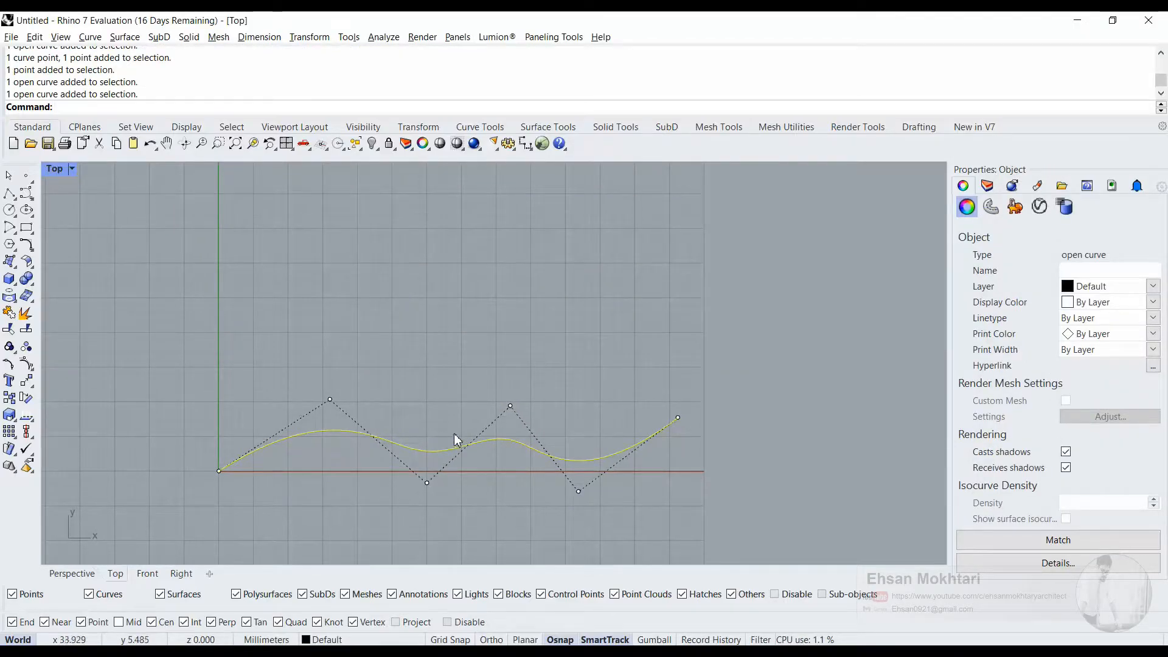
left_click_drag(464, 447, 456, 275)
left_click(490, 304)
right_click_drag(489, 304, 505, 320)
left_click(520, 397)
Move the control point at the curve's second peak to test its influence, and put it back in its original place
left_click_drag(495, 318, 583, 391)
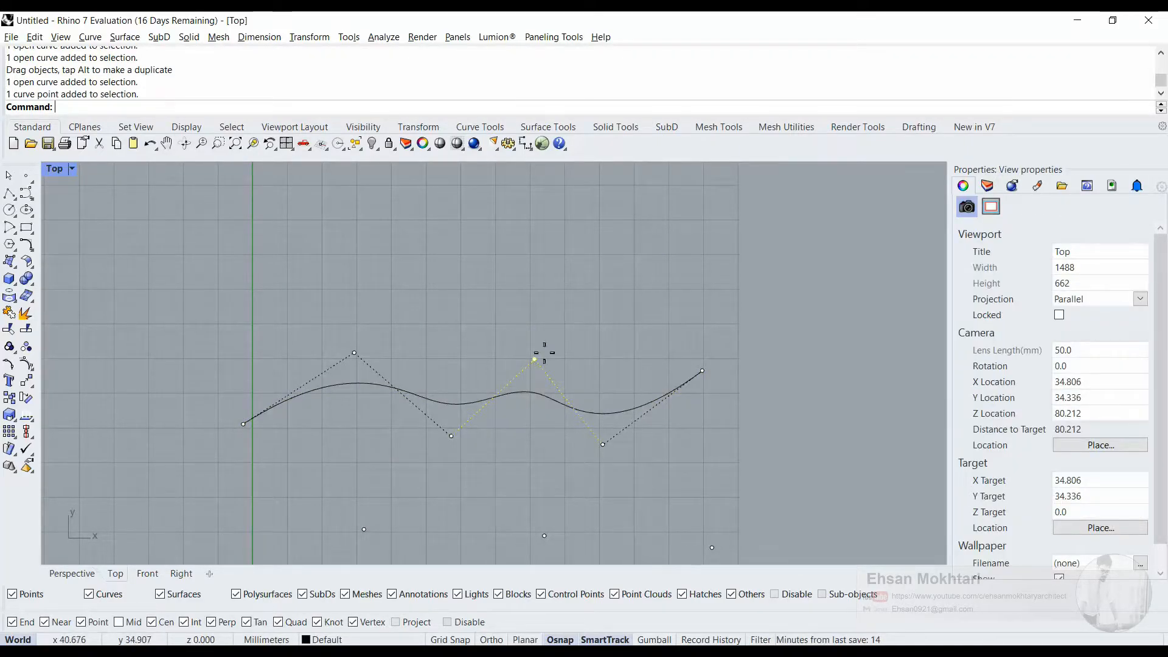
mouse_move(544, 353)
left_mouse_down()
mouse_move(516, 308)
mouse_move(524, 230)
mouse_move(576, 338)
mouse_move(495, 345)
mouse_move(534, 358)
left_mouse_up()
left_click(505, 484)
right_click_drag(495, 477, 520, 387)
left_click(553, 322)
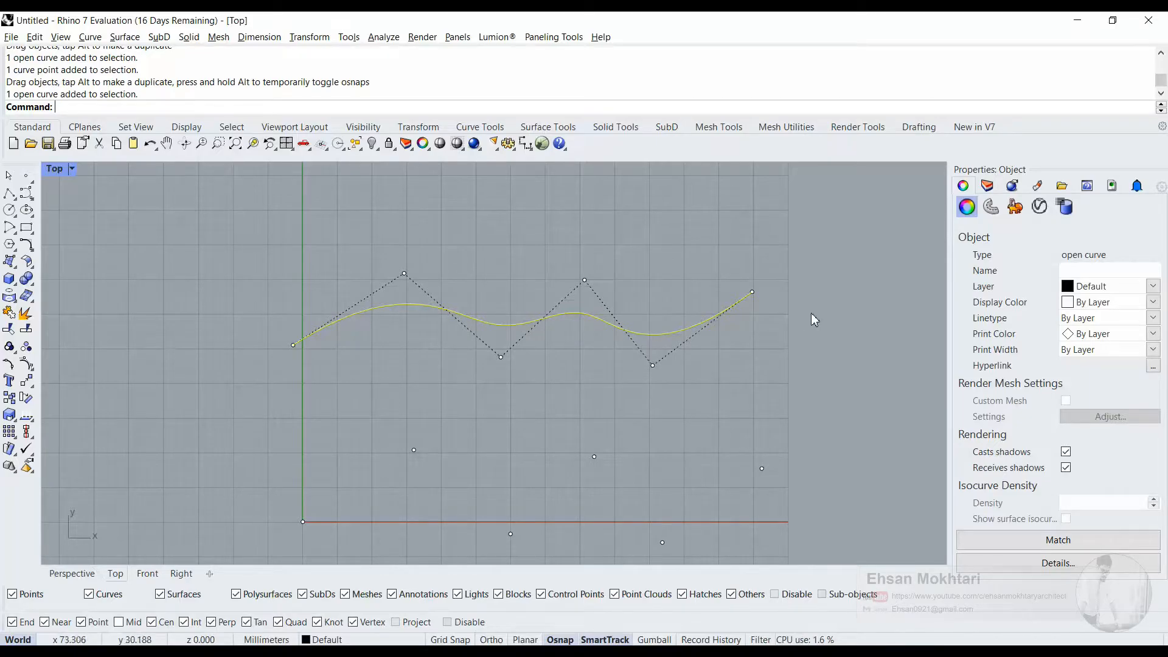
Draw a degree 3 interpolated curve, snapping to the six point objects in order from the origin
right_click_drag(386, 477, 443, 352)
left_click(298, 304)
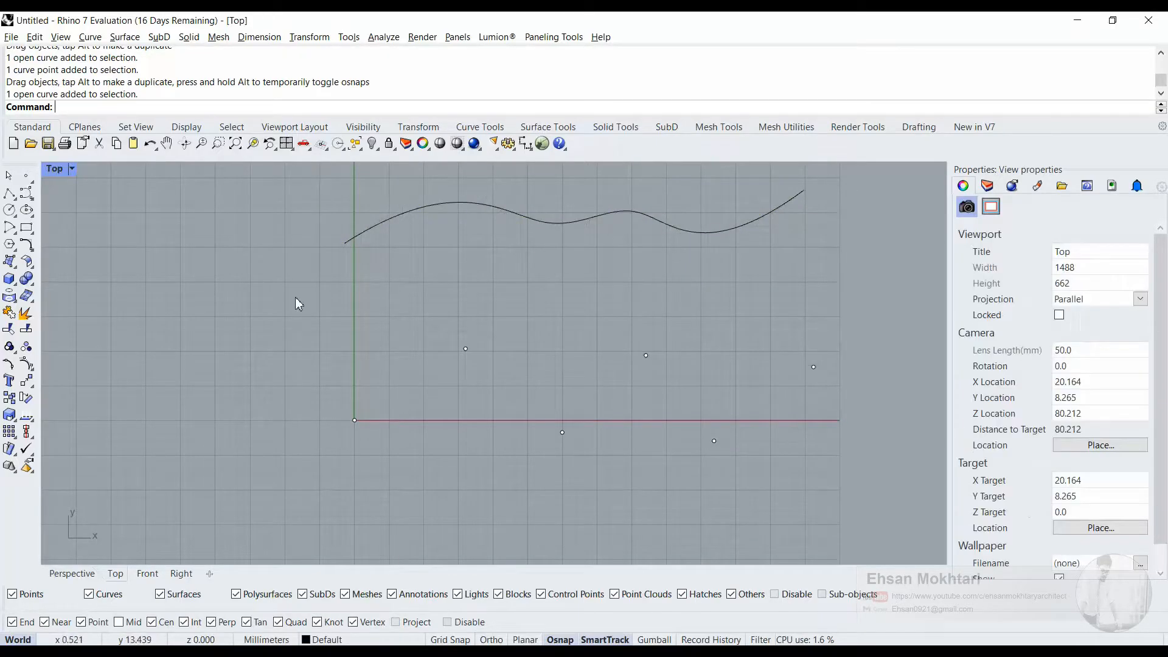
left_click(27, 195)
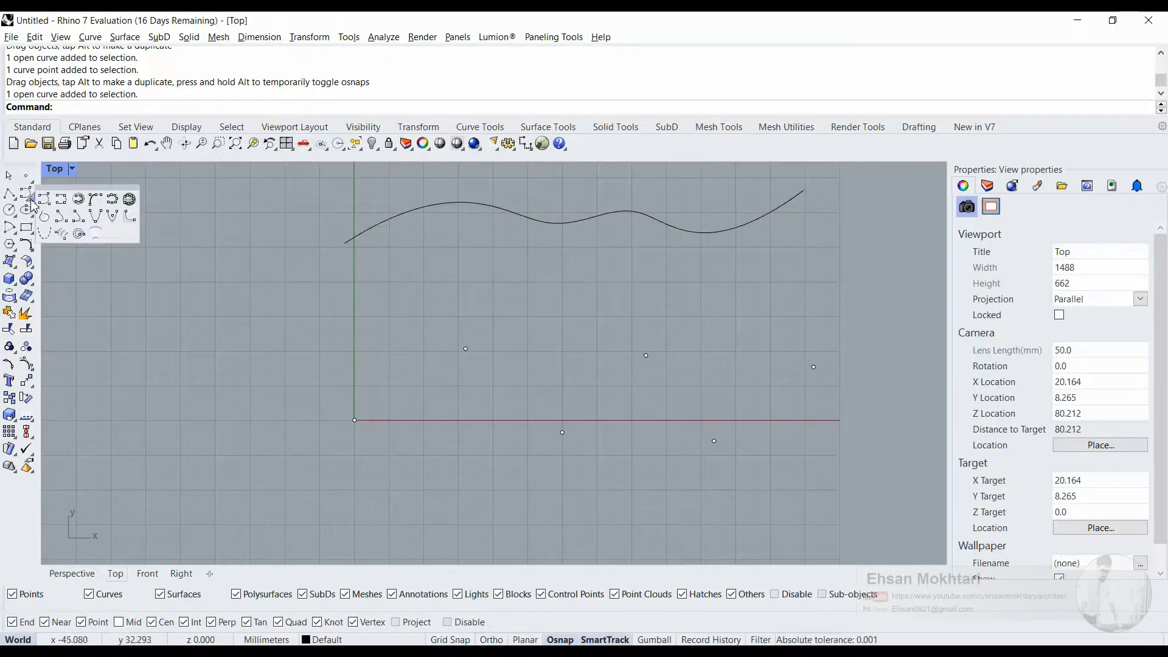
left_click(61, 201)
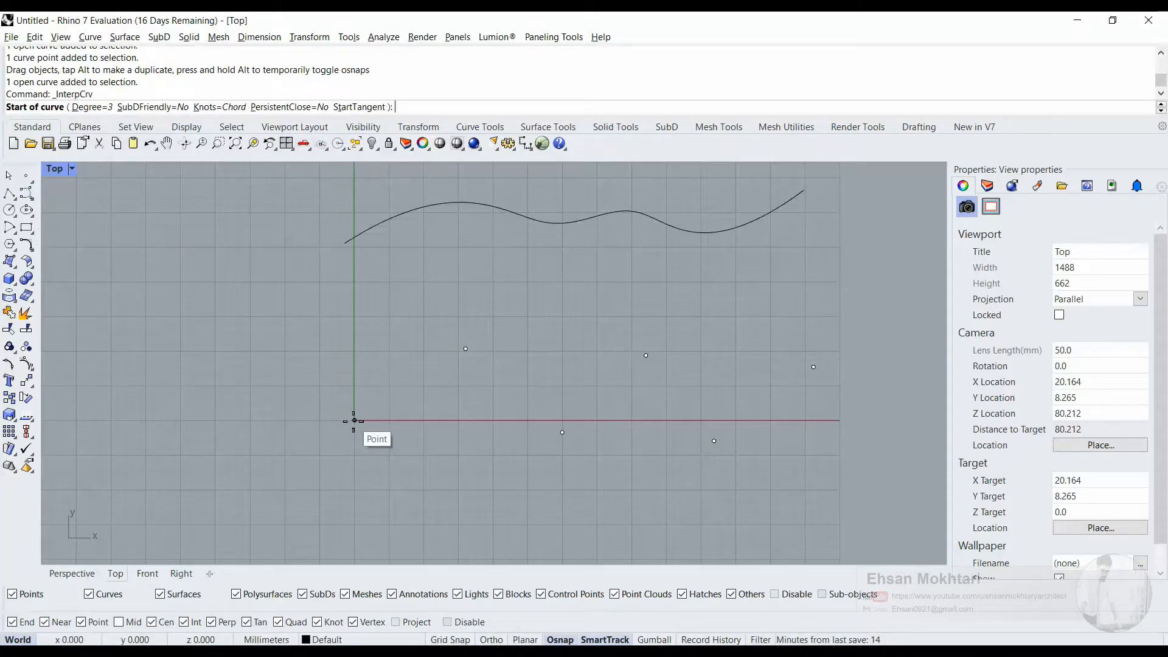
left_click(354, 420)
left_click(466, 349)
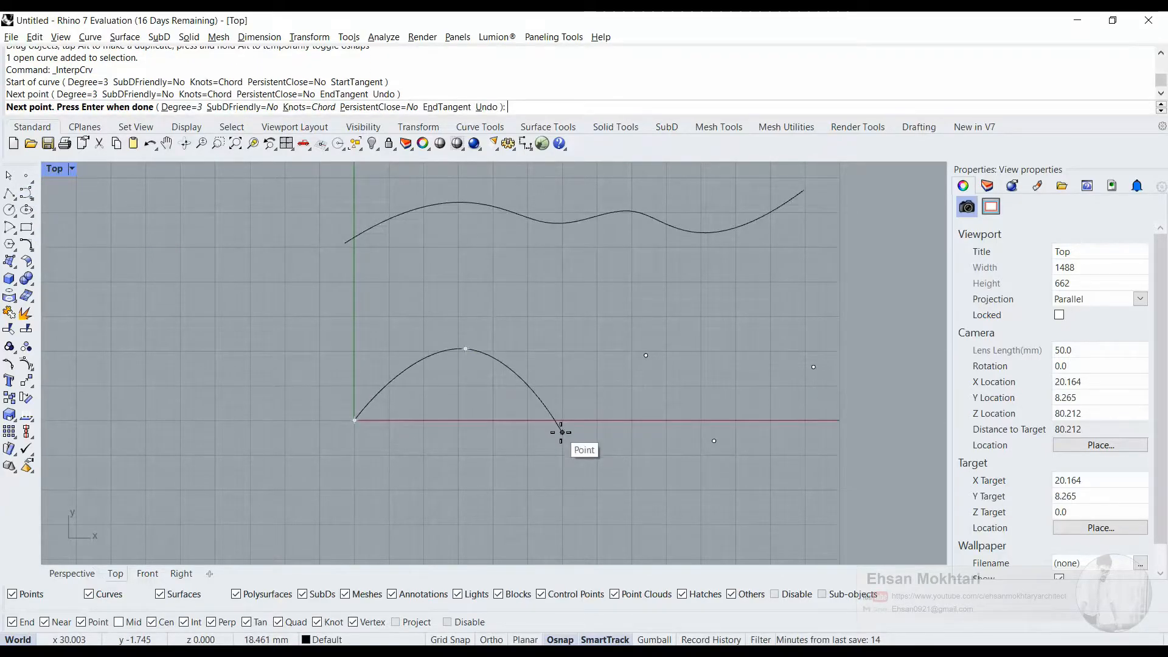
left_click(562, 432)
left_click(646, 355)
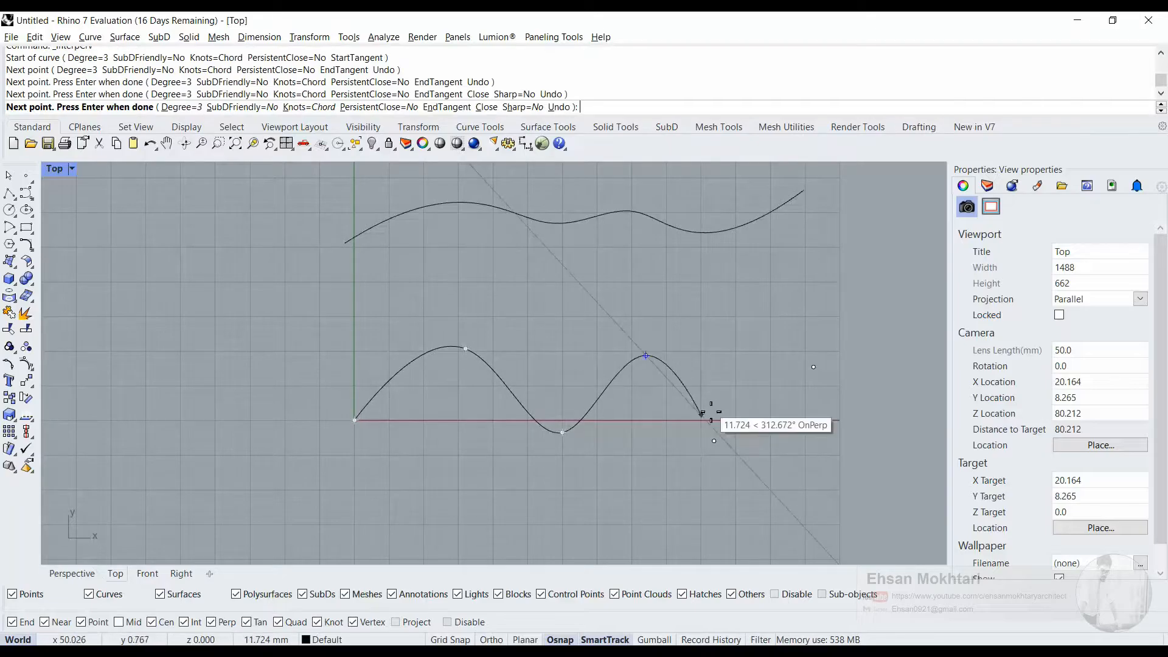
left_click(713, 439)
left_click(813, 367)
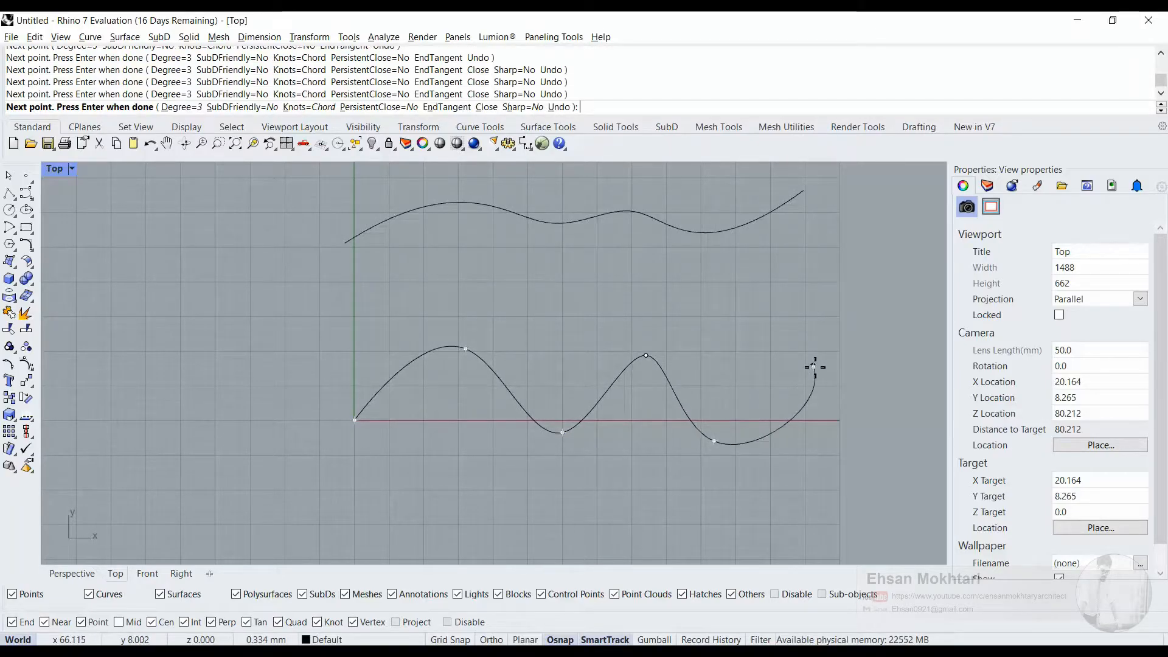
key("Return")
Examine how the interpolated curve meets the six point objects, and compare its control points with those of the upper curve
scroll(788, 398, "up", 6)
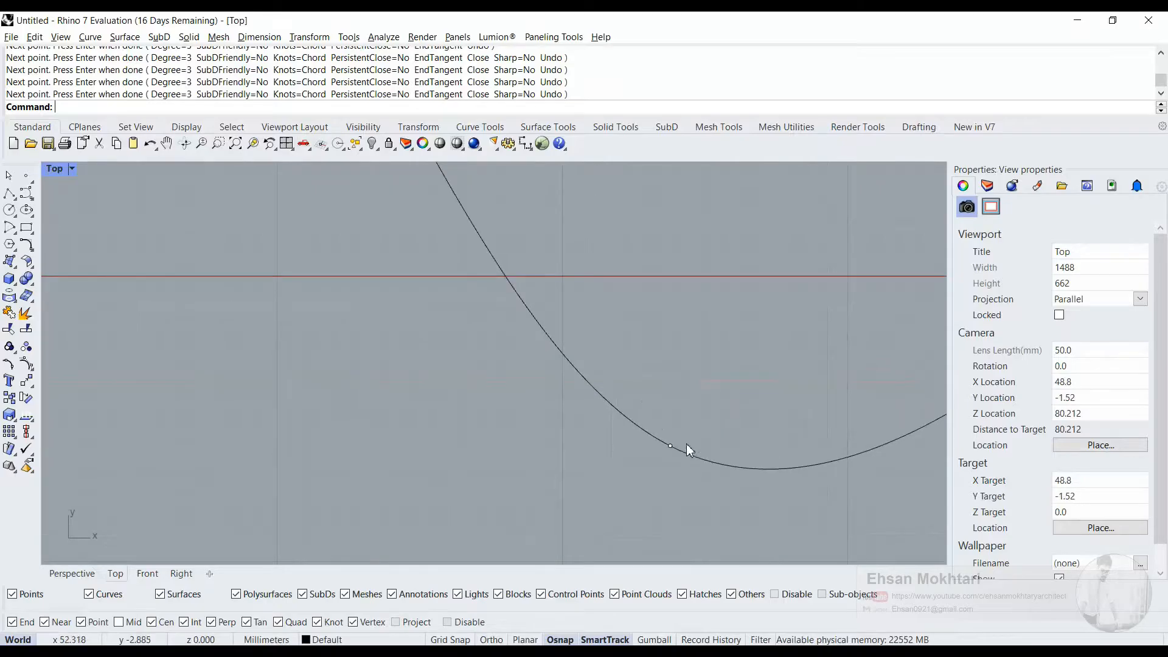
scroll(730, 469, "down", 3)
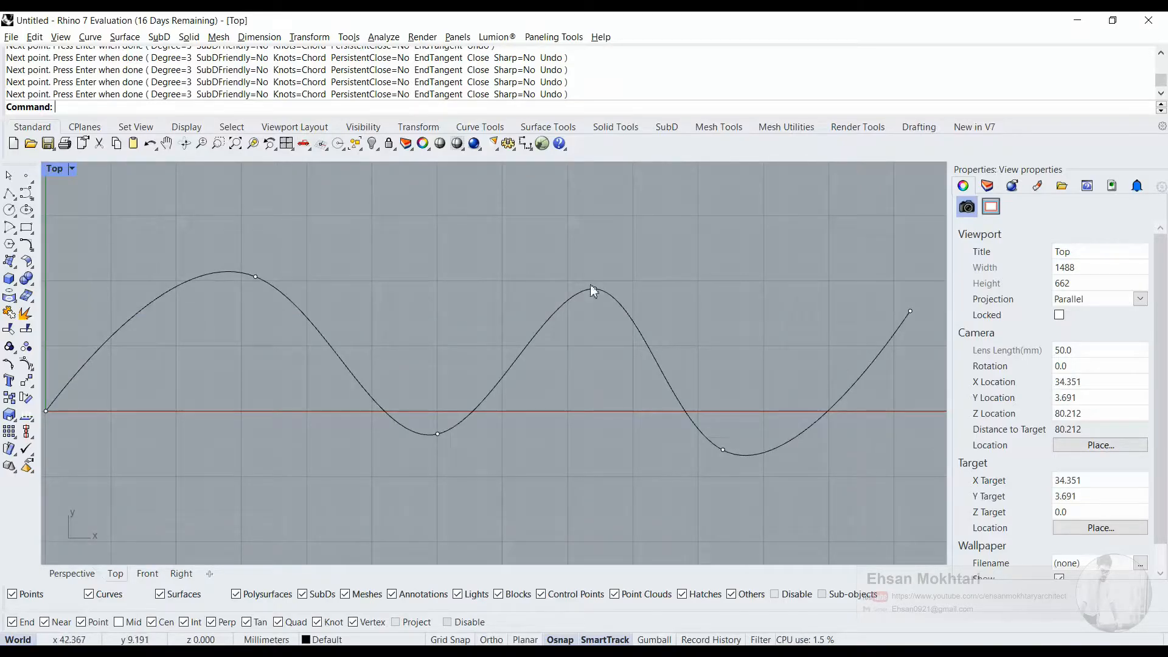
scroll(297, 399, "down", 3)
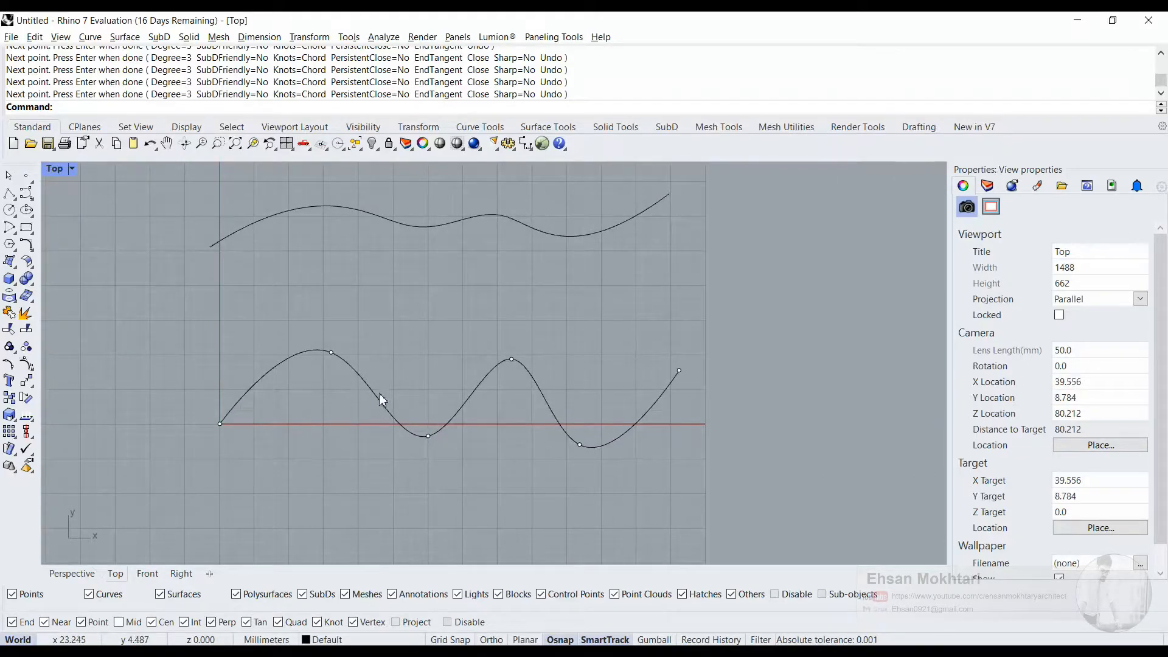
left_click(363, 369)
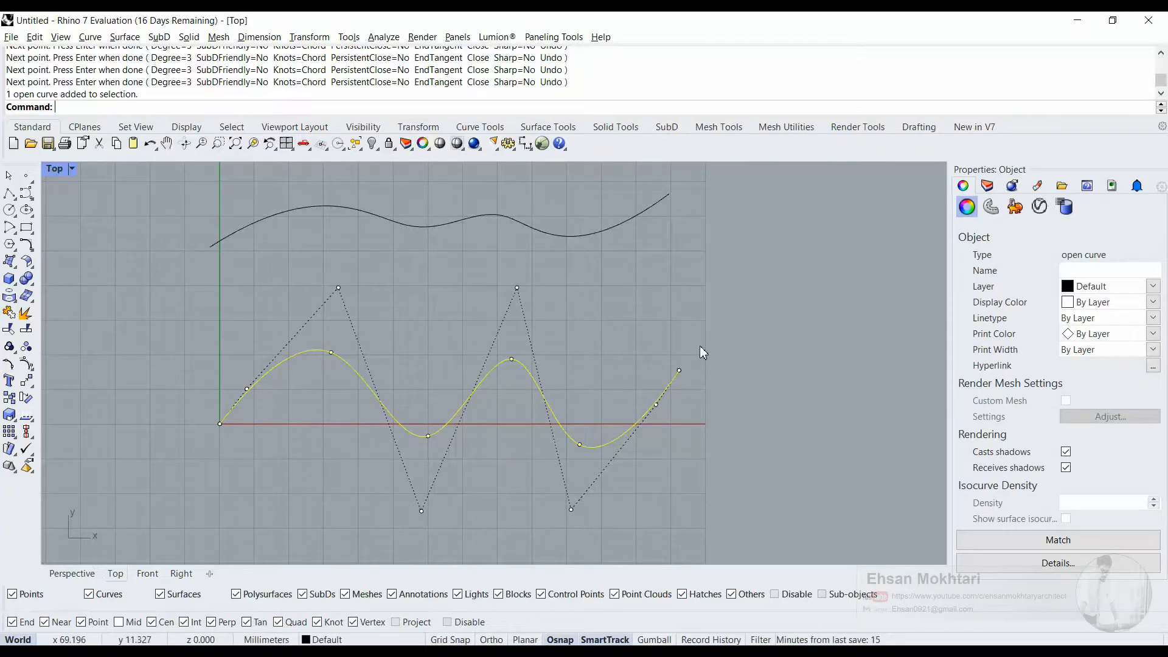
left_click(638, 323)
right_click_drag(600, 297, 658, 365)
left_click_drag(615, 321, 544, 268)
left_click(478, 326)
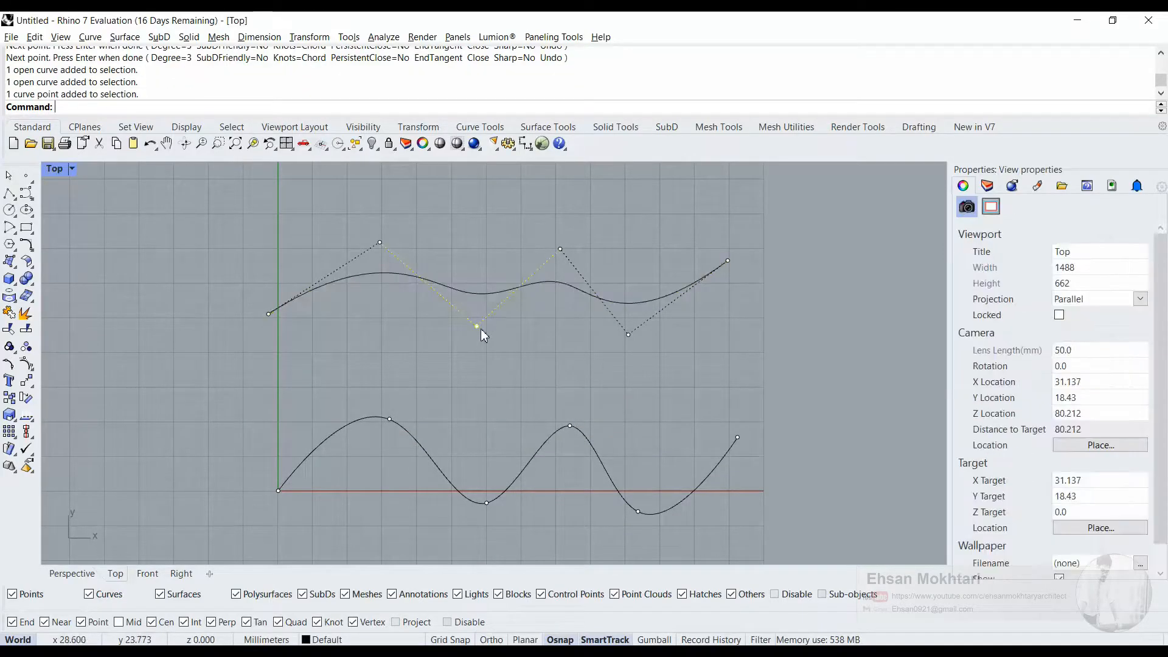
left_click(425, 446)
left_click(469, 382)
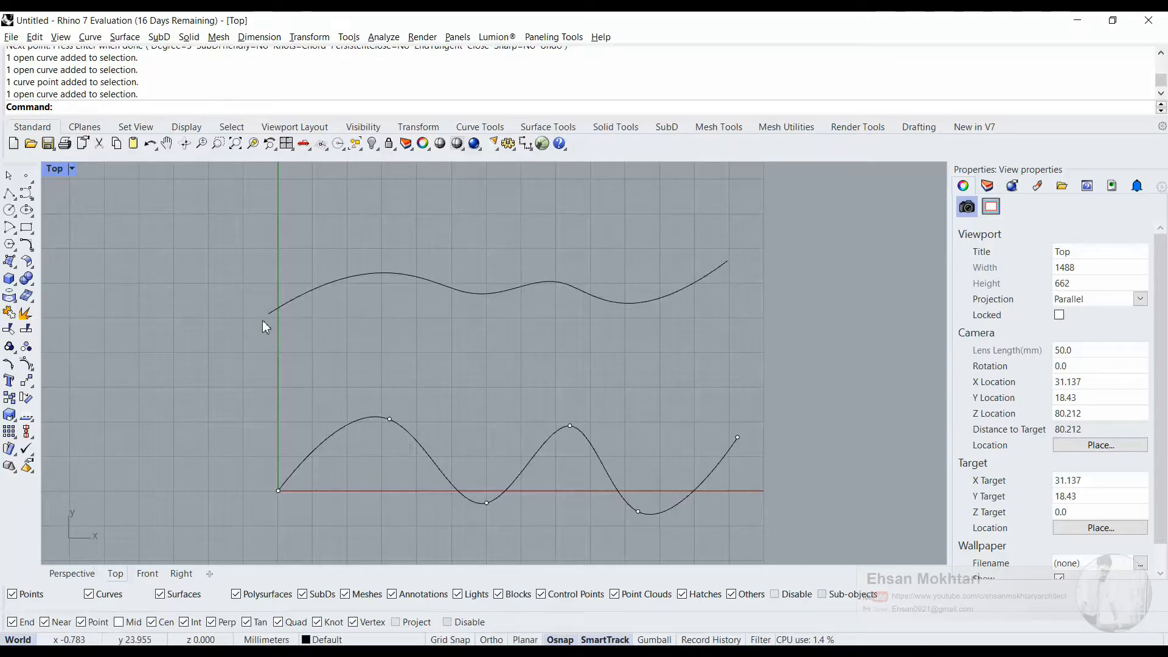
left_click(32, 201)
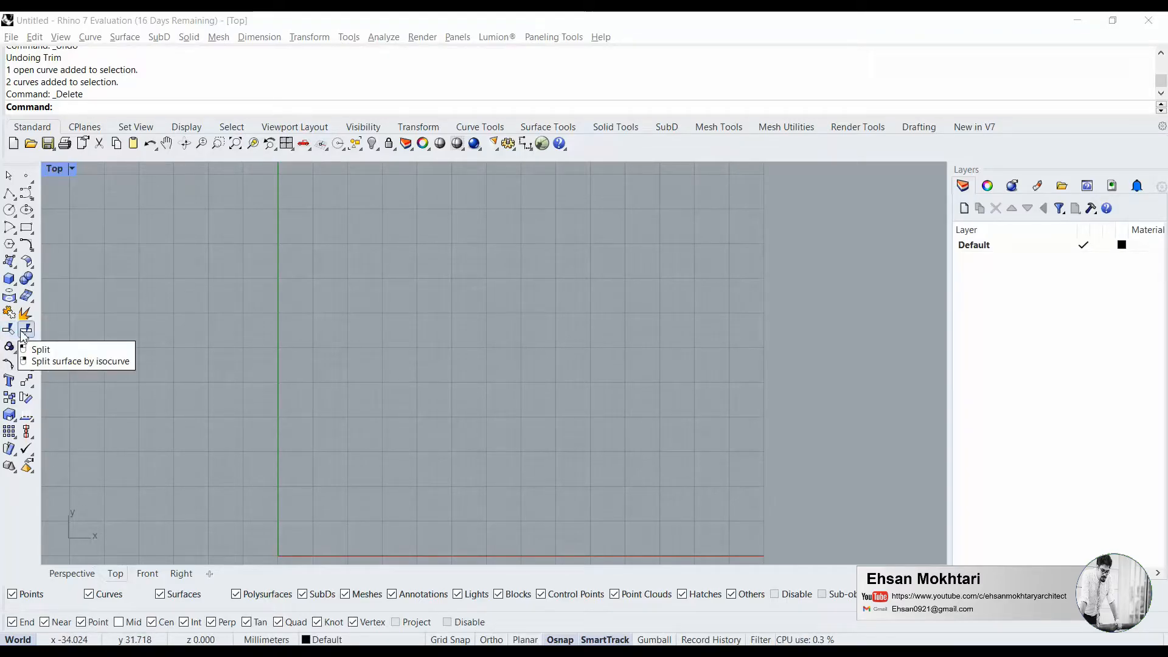
right_click_drag(527, 380, 394, 287)
scroll(377, 311, "down", 6)
scroll(370, 352, "up", 12)
right_click_drag(396, 382, 484, 411)
scroll(516, 403, "down", 4)
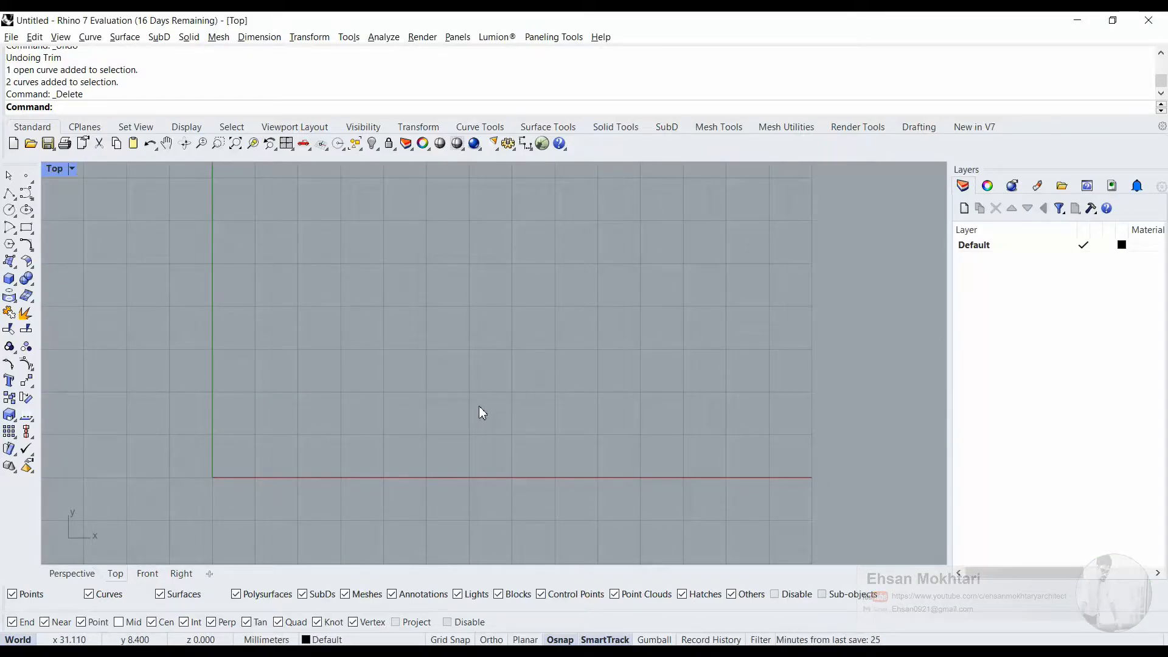
Draw two crossing single-segment polylines: a nearly horizontal one and a diagonal one descending from the upper left across it
left_click(9, 227)
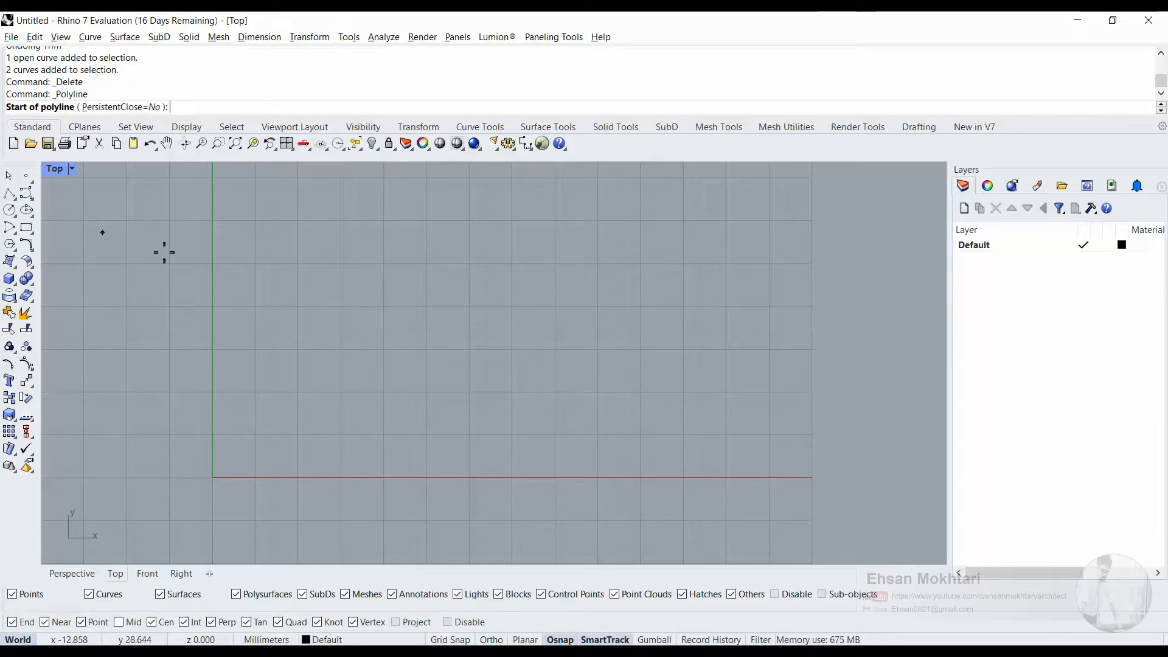
left_click(323, 345)
left_click(651, 316)
key("Return")
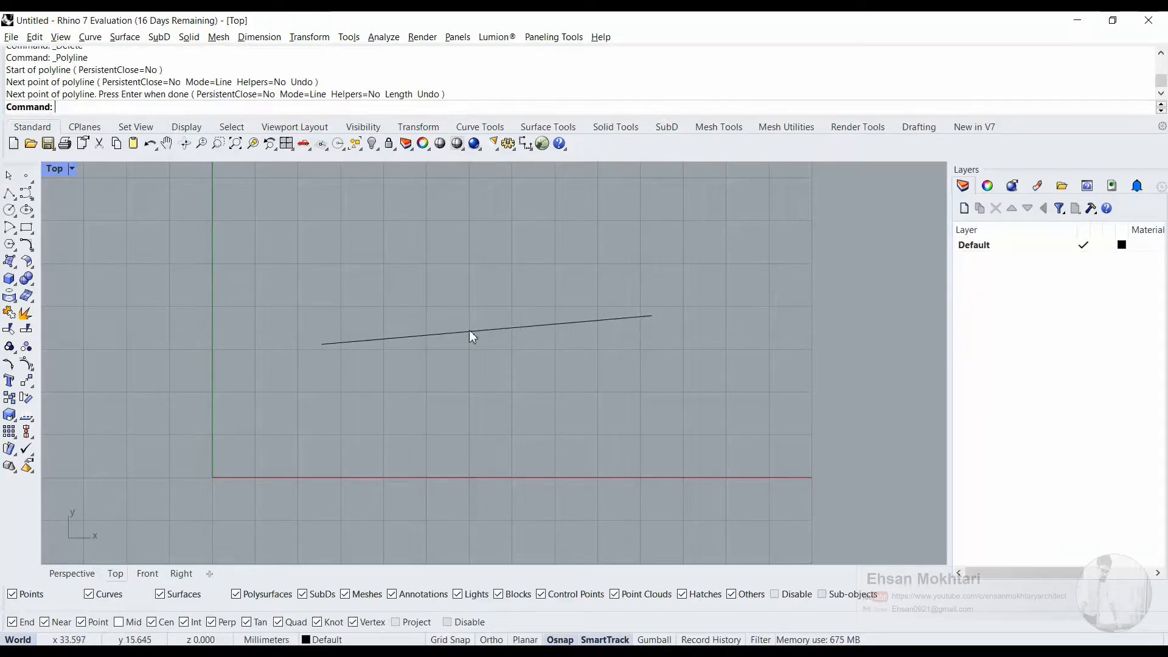
key("Return")
left_click(318, 215)
left_click(565, 417)
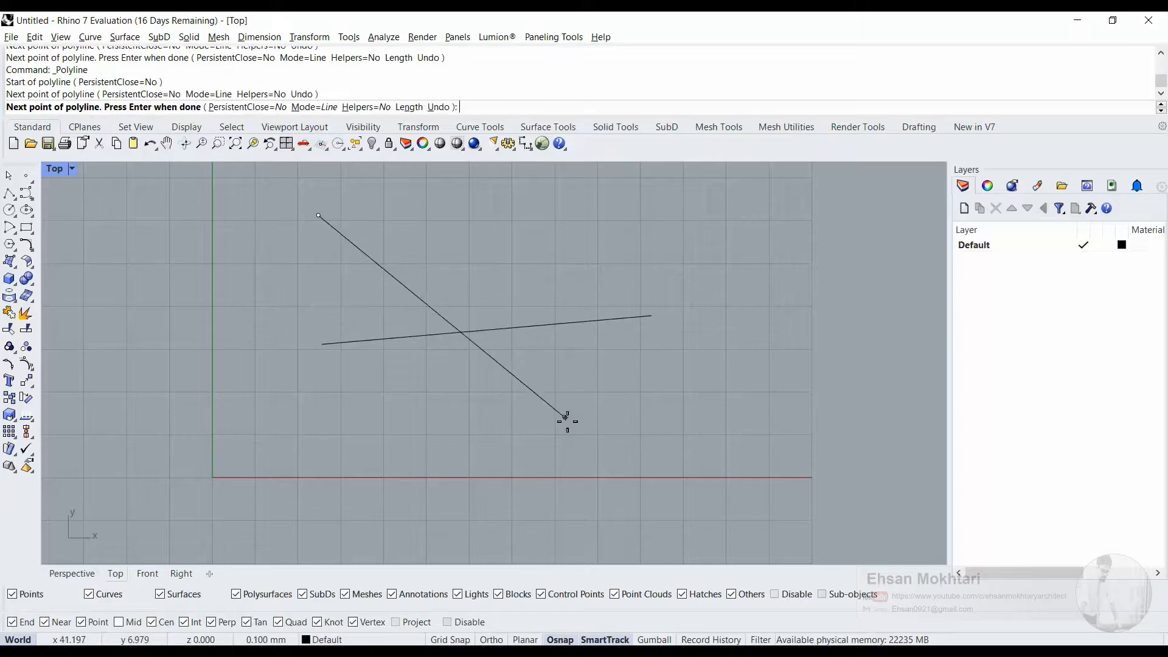
key("Return")
Draw two more descending diagonal lines across the nearly horizontal line, the second between the two outer diagonals
right_click_drag(585, 218, 588, 217)
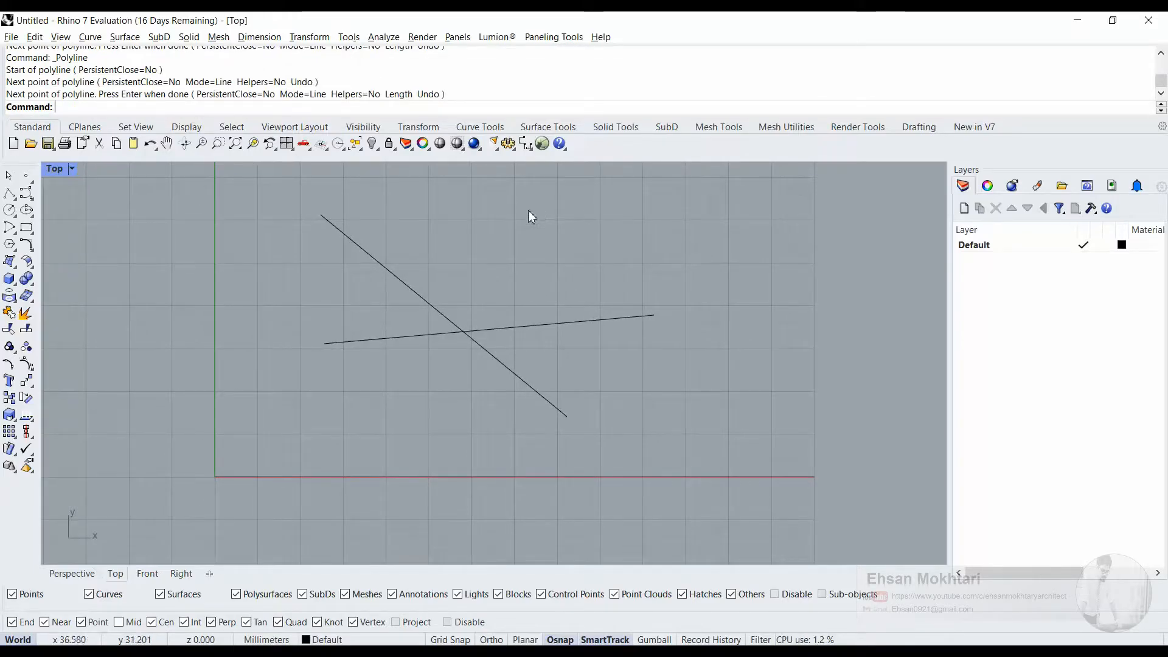
key("Return")
left_click(500, 207)
left_click(680, 406)
key("Return")
scroll(546, 361, "up", 2)
right_click_drag(547, 361, 580, 397)
key("Return")
left_click(457, 256)
left_click(675, 467)
key("Return")
Draw a gently sloping line about 53 mm long below the nearly horizontal one, crossing all three diagonals
key("Return")
left_click(806, 384)
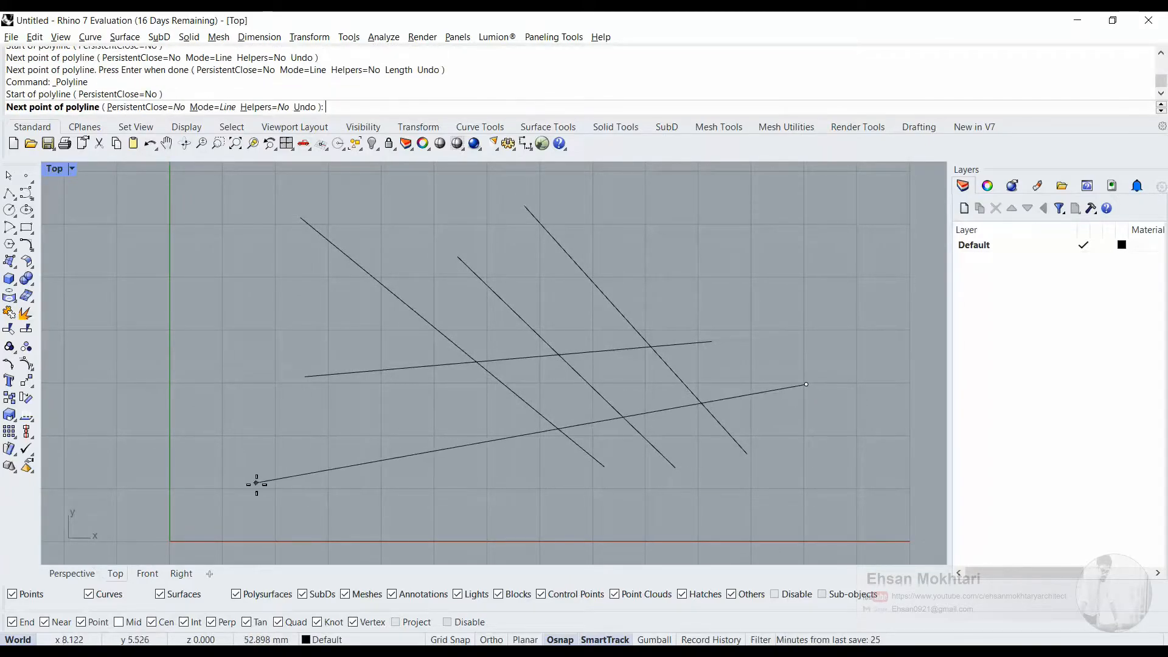
left_click(256, 483)
key("Return")
scroll(739, 458, "up", 1)
scroll(597, 455, "down", 2)
scroll(598, 455, "up", 3)
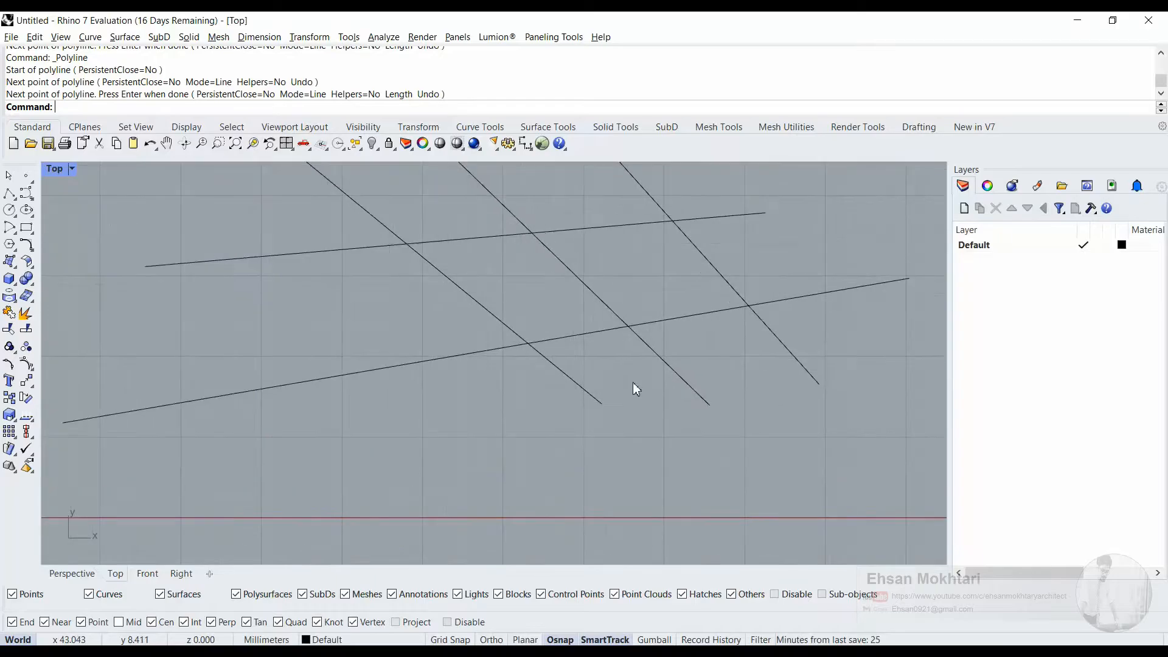
scroll(677, 371, "down", 3)
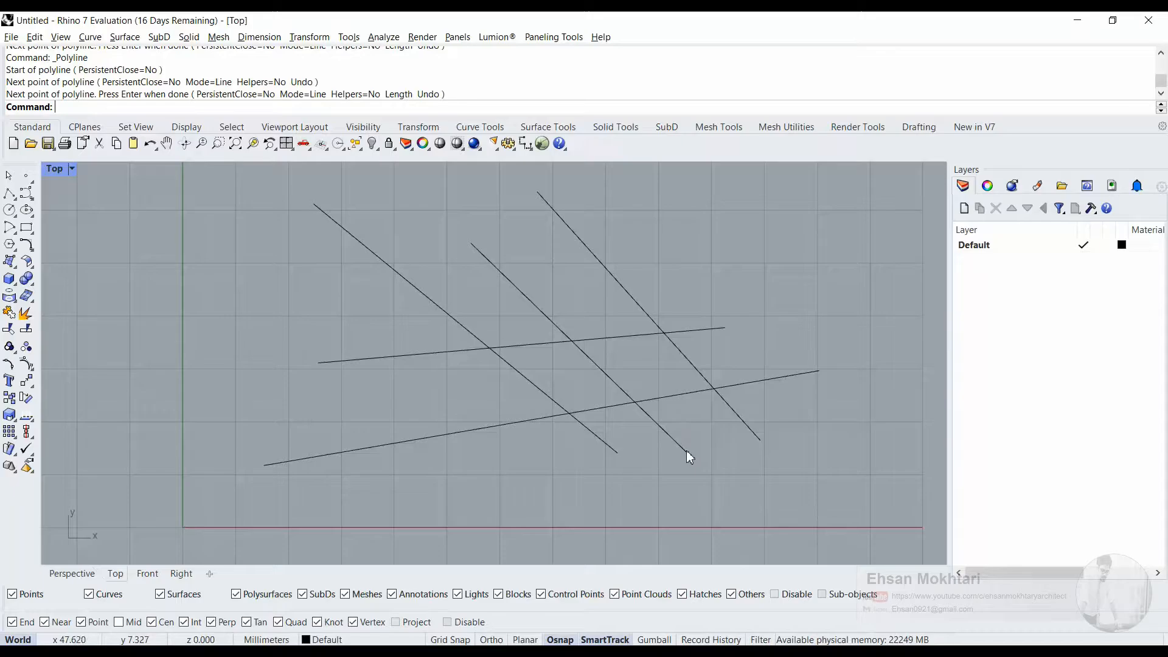
Trim the middle diagonal against the long lower line, testing and undoing a cut on each side before removing the part below it
left_click(9, 332)
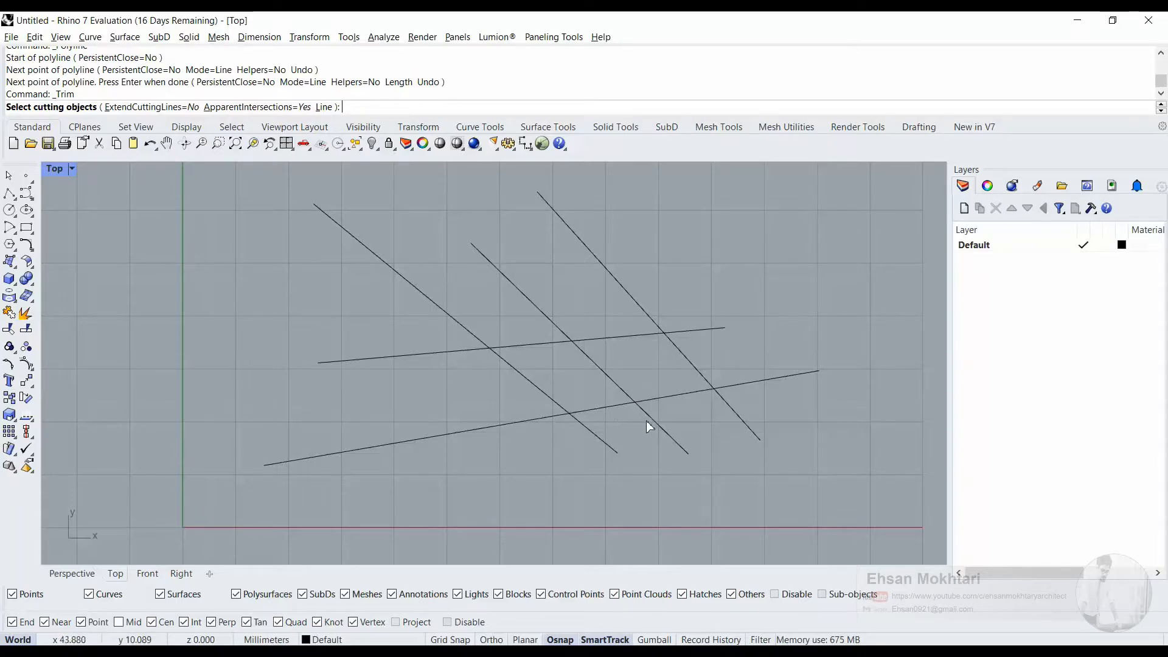
left_click(610, 411)
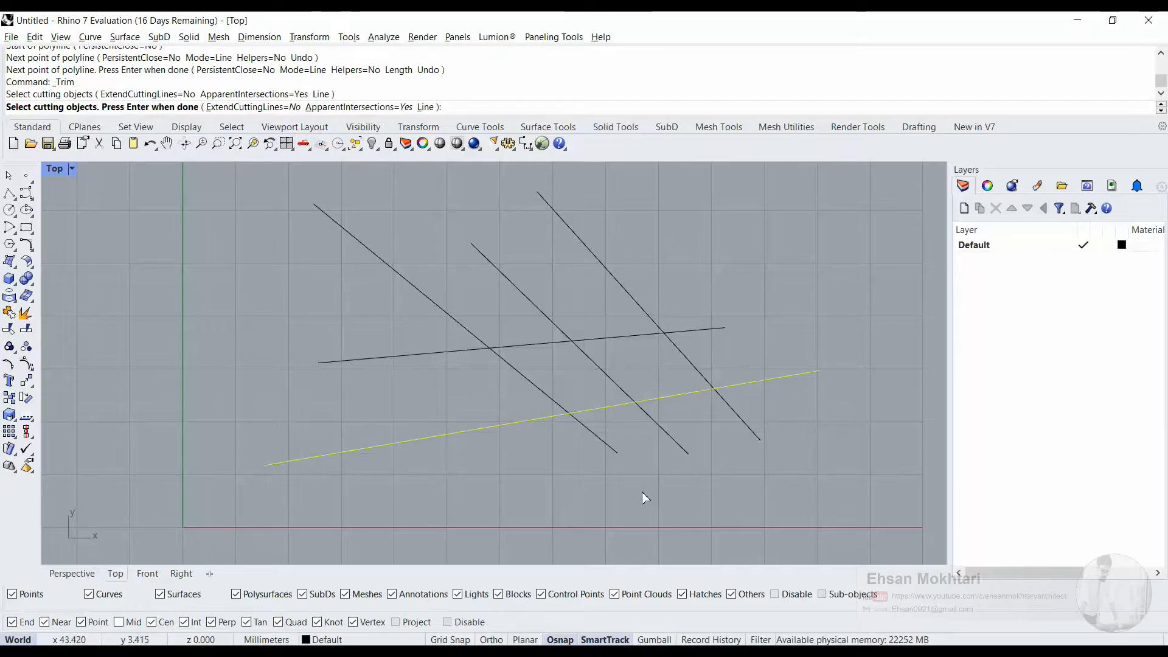
key("Return")
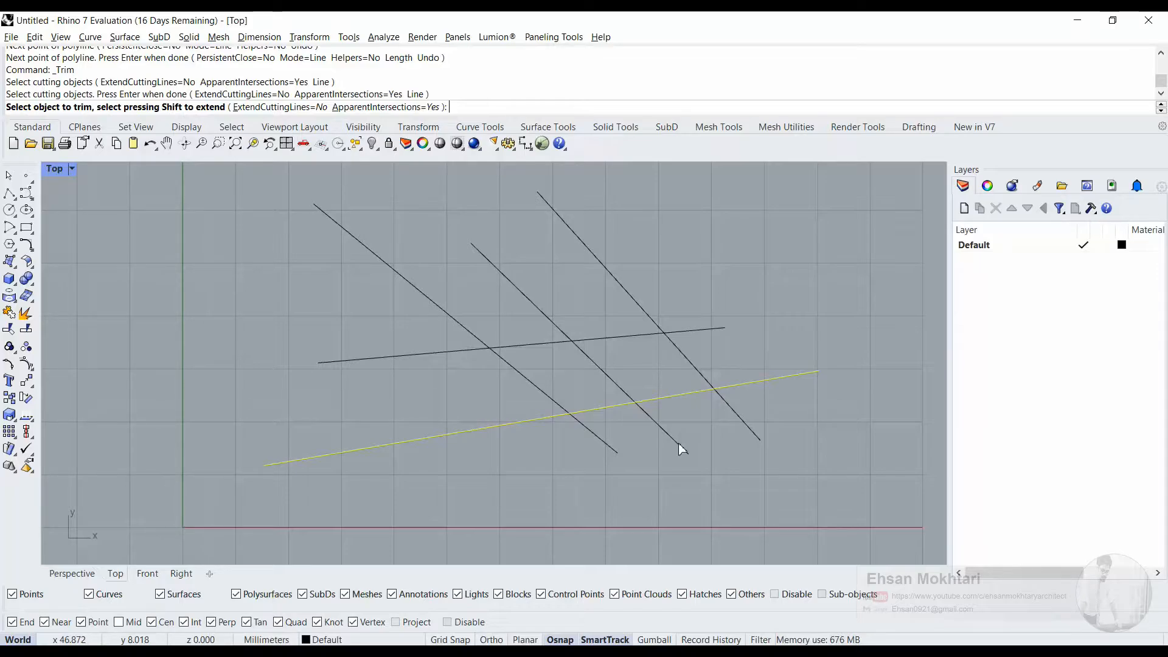
left_click(655, 422)
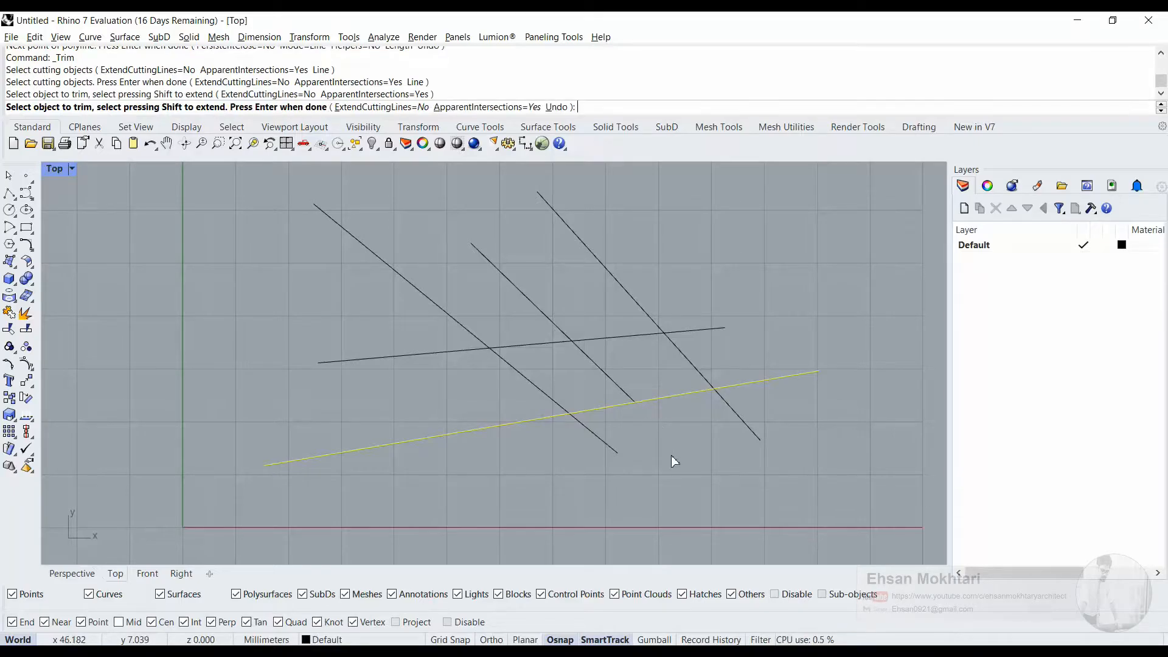
key("ctrl+z")
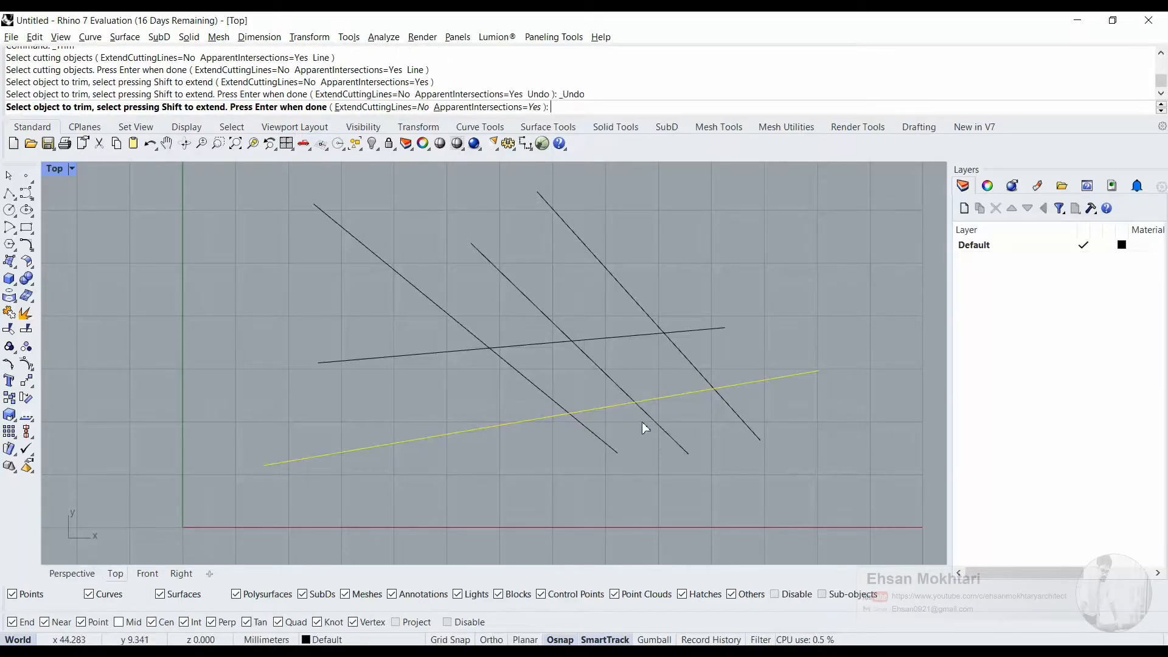
left_click(615, 383)
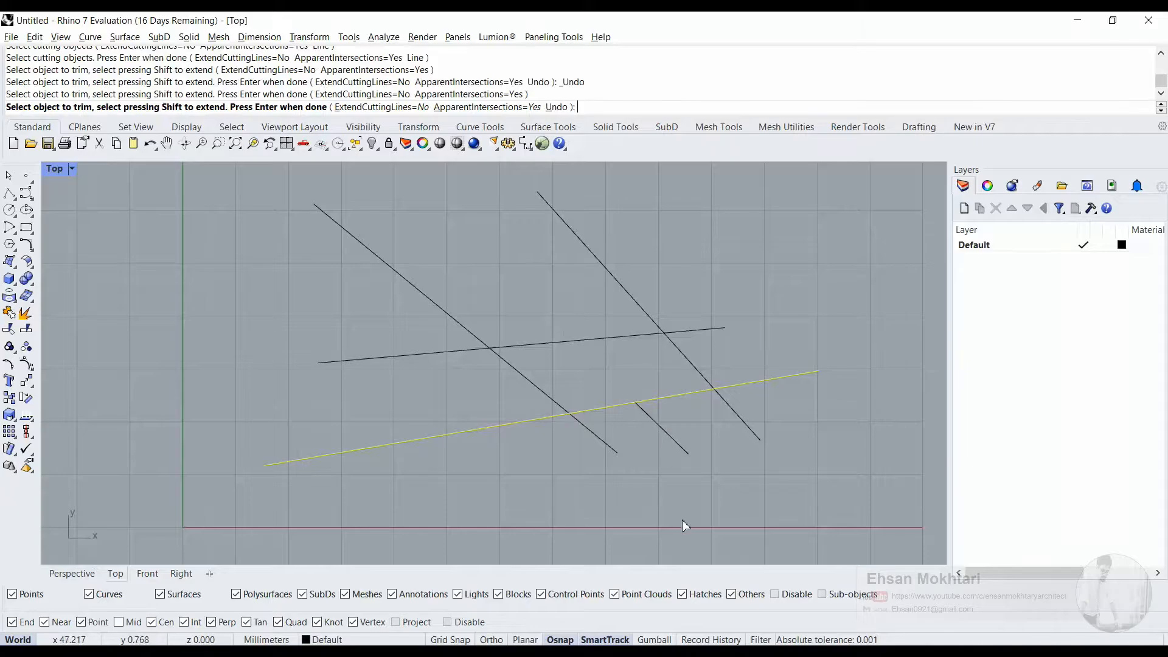
key("ctrl+z")
left_click(669, 432)
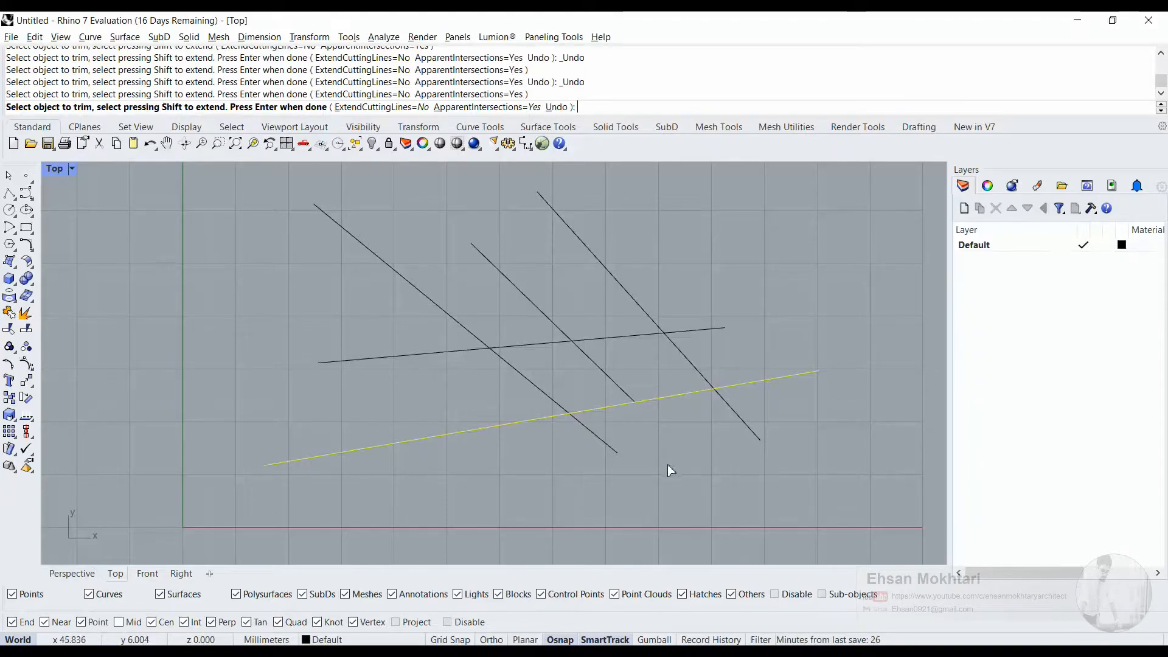
key("Return")
Trim away the segments of both shallow lines between the two outer diagonals, using those diagonals as cutting objects
scroll(608, 415, "down", 2)
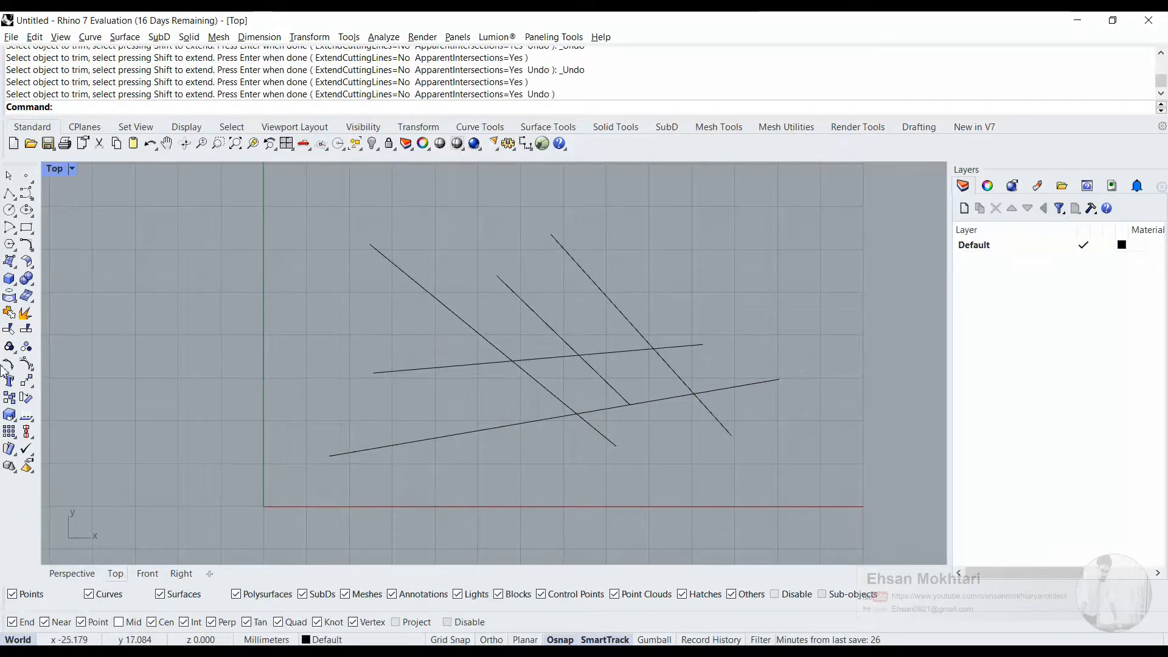
left_click(9, 330)
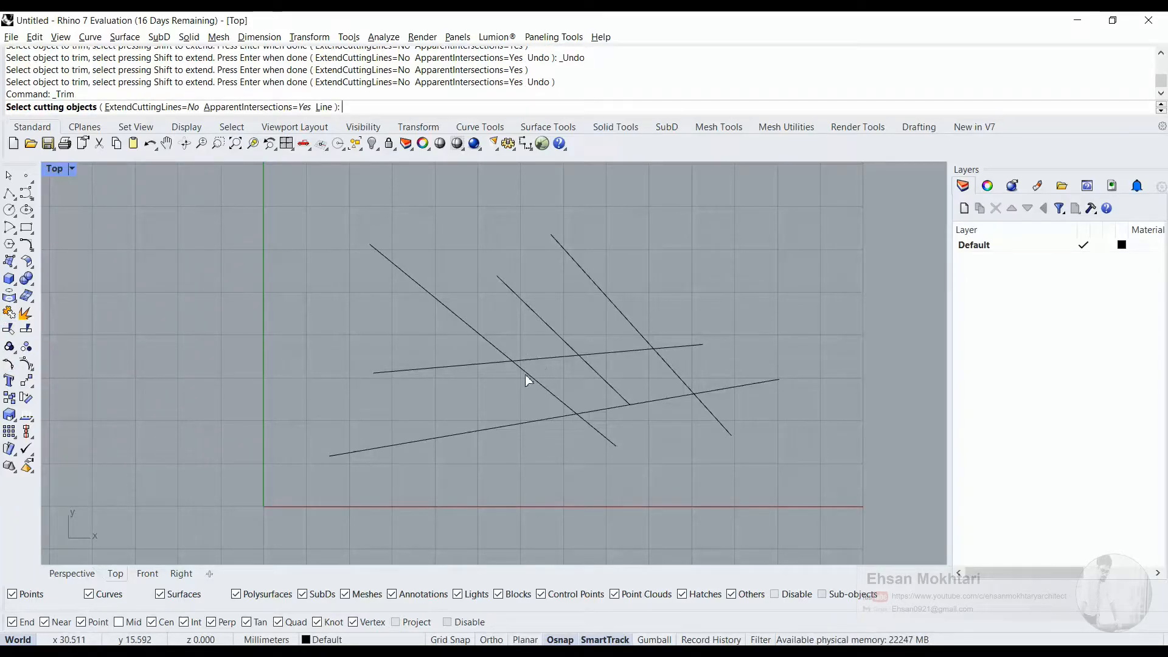
left_click(543, 389)
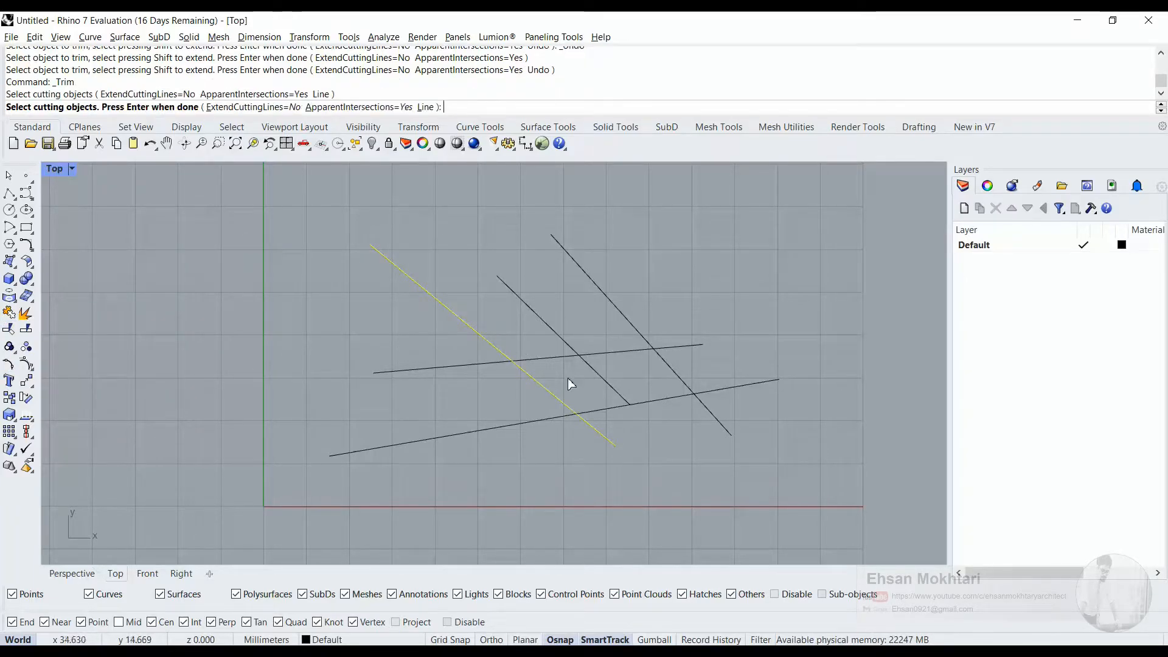
left_click(674, 366)
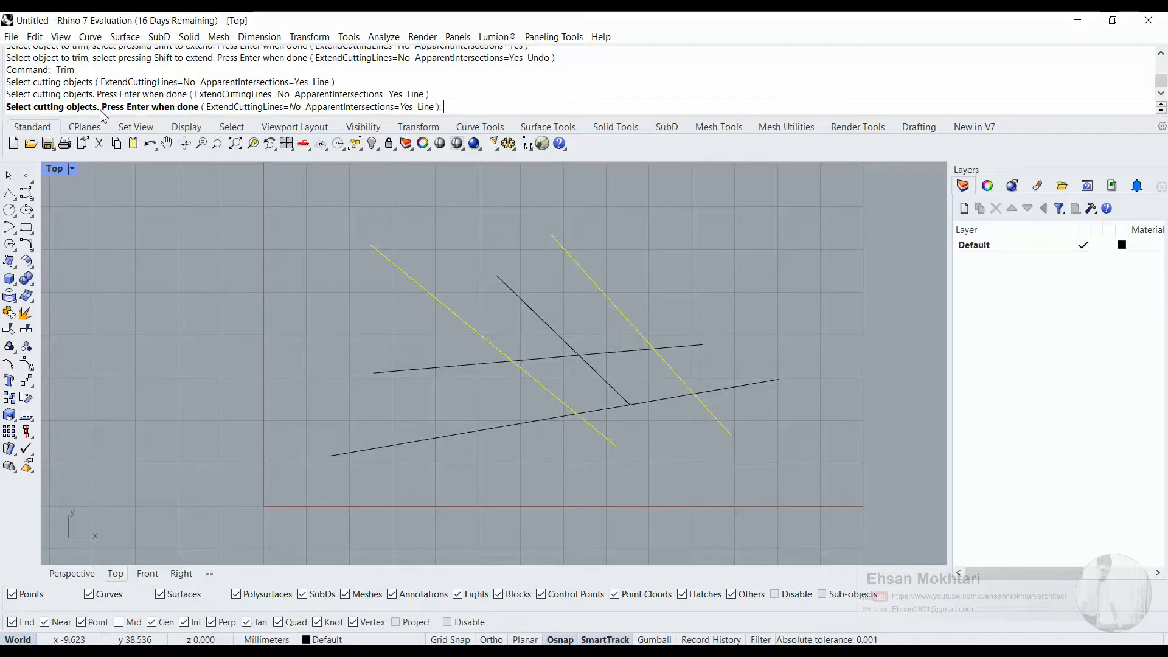
key("Return")
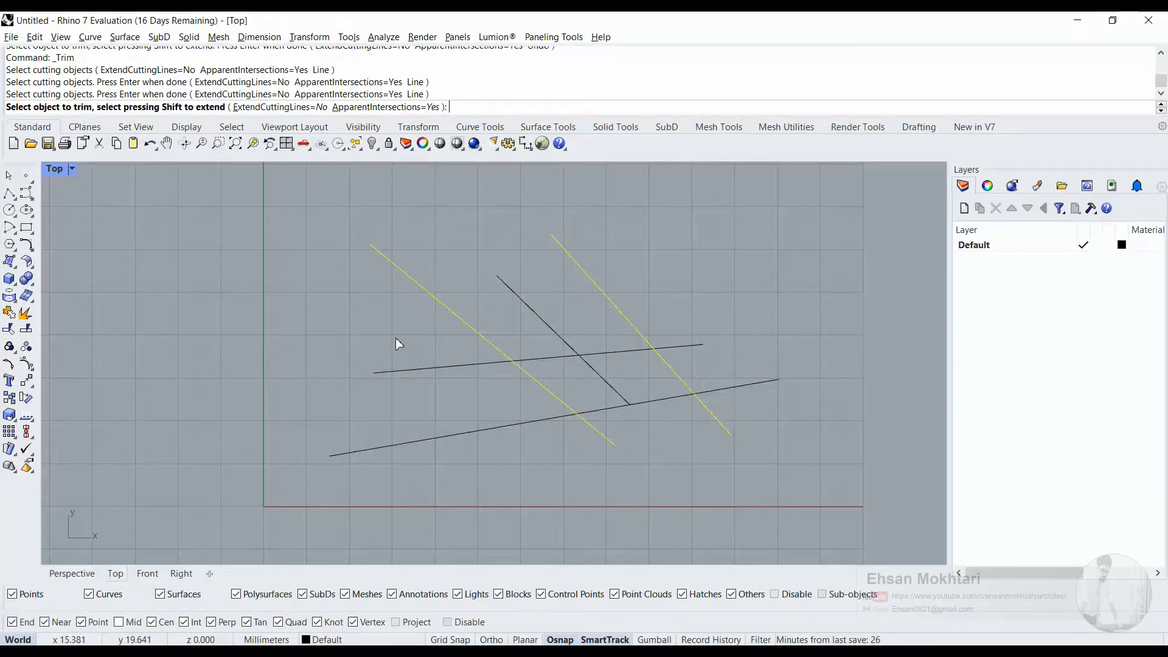
left_click(559, 358)
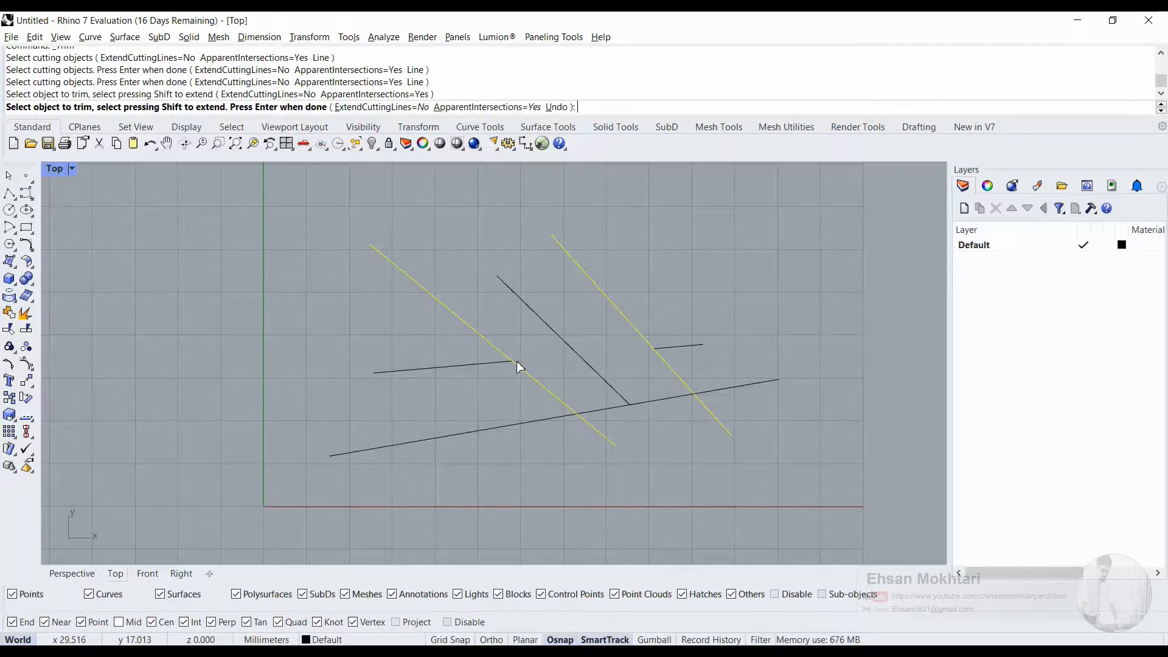
left_click(660, 404)
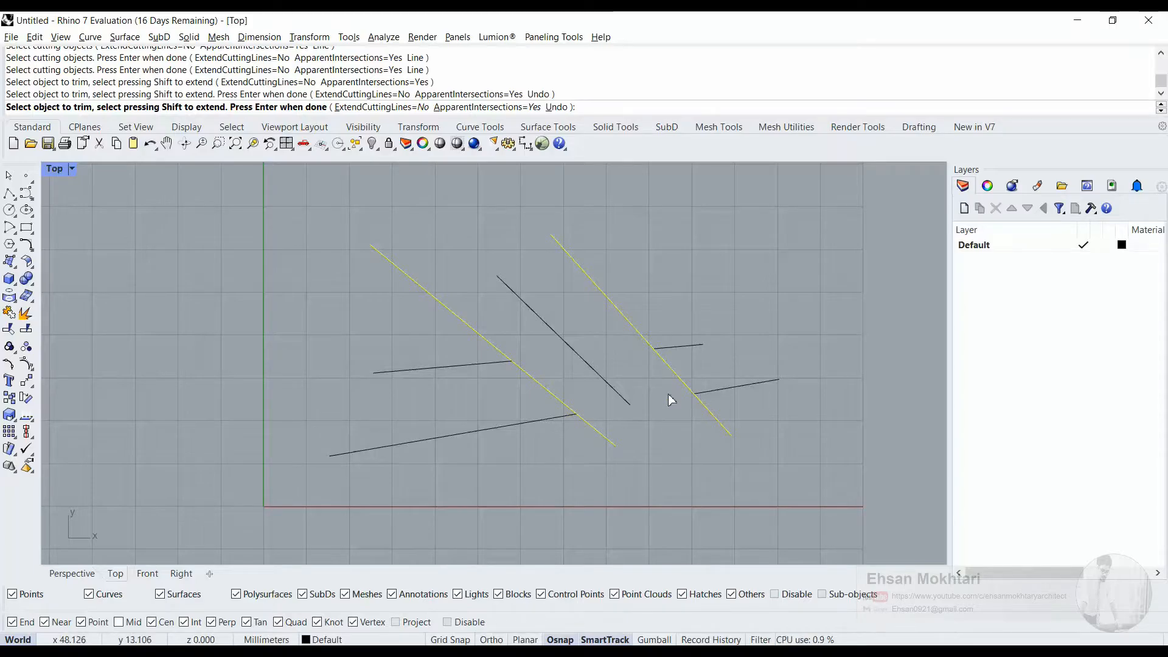
Trim away the remaining outer pieces of both shallow lines, leaving only the three diagonals
left_click(599, 375)
left_click(599, 375)
left_click(599, 375)
left_click(599, 375)
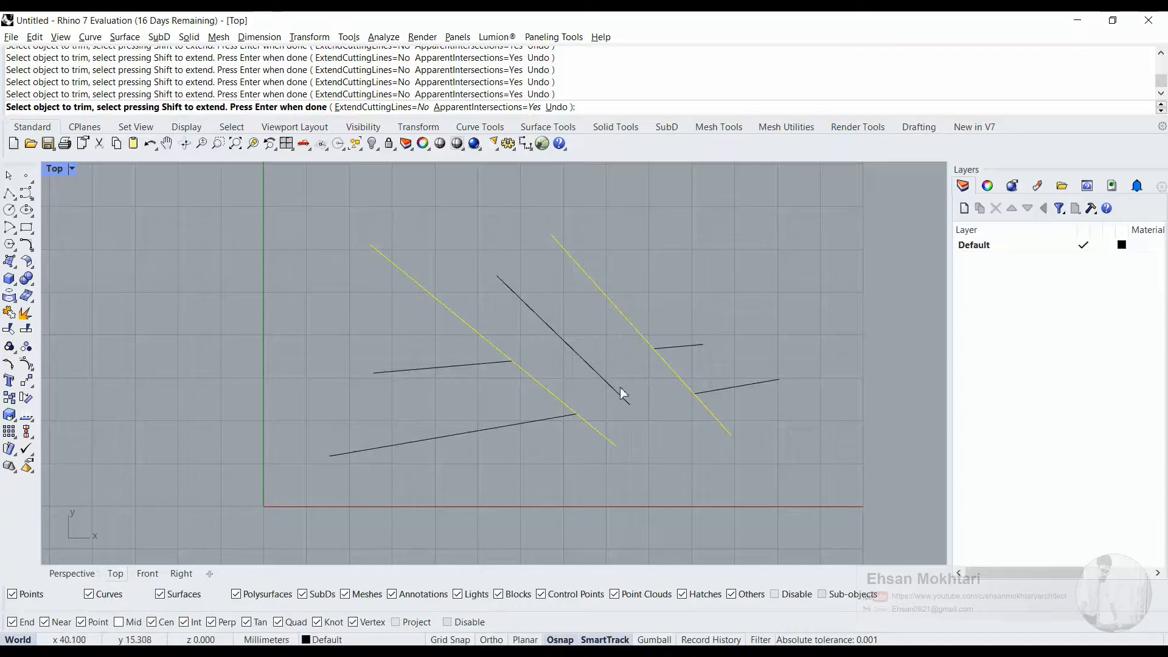
left_click(681, 347)
left_click(729, 393)
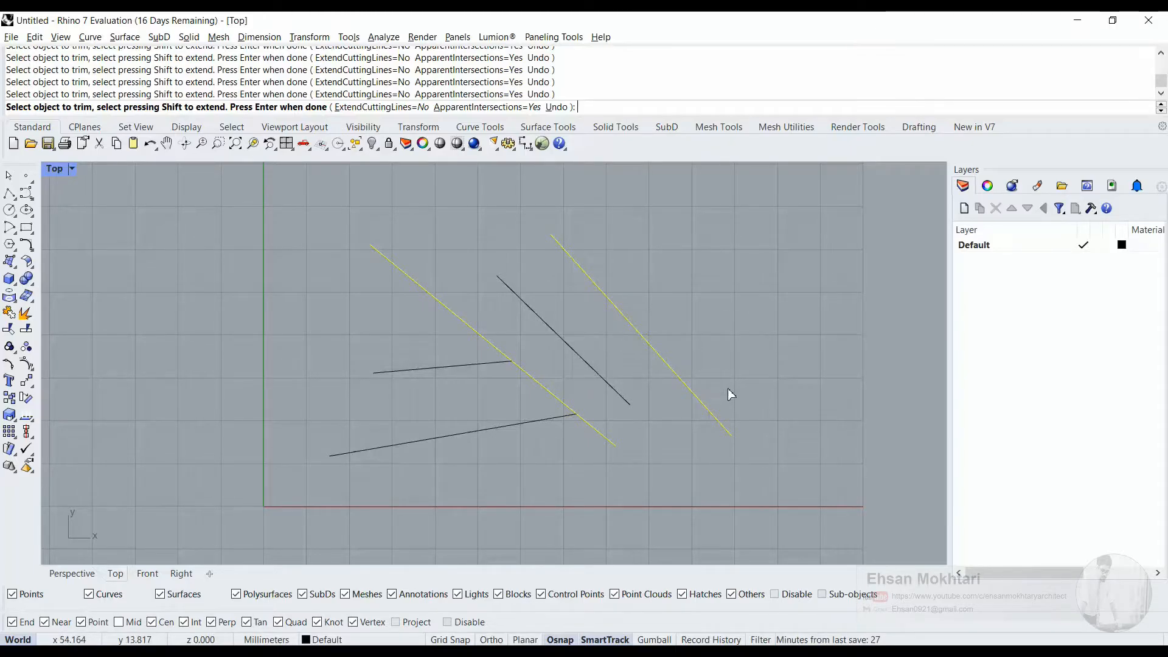
left_click(527, 426)
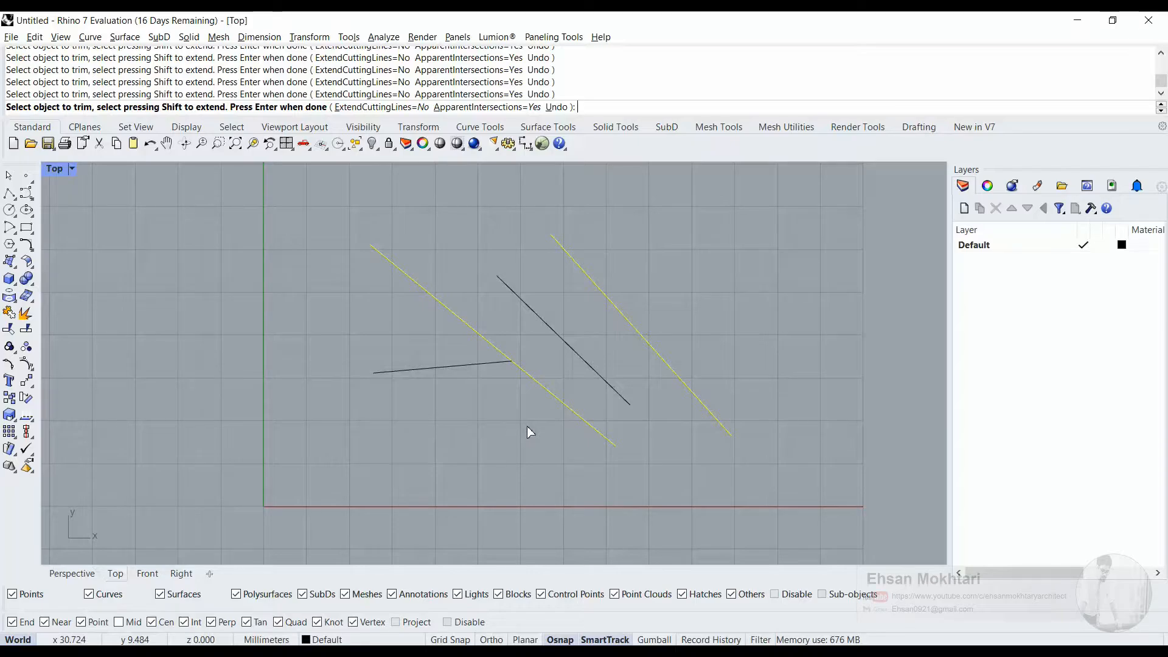
left_click(480, 364)
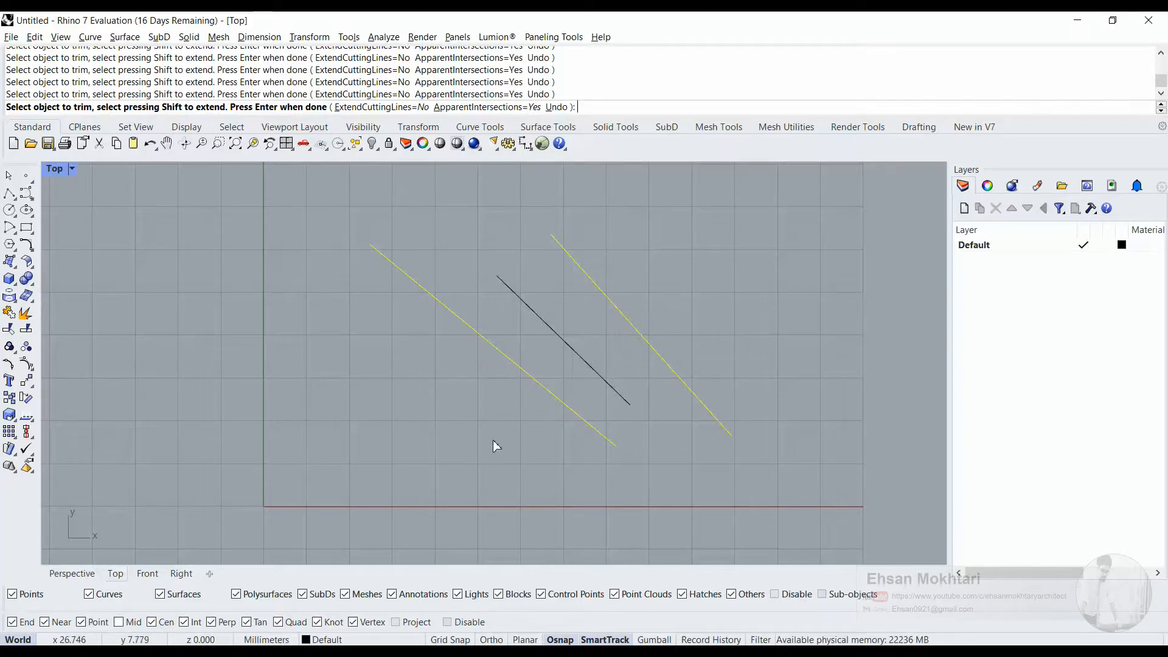
key("Return")
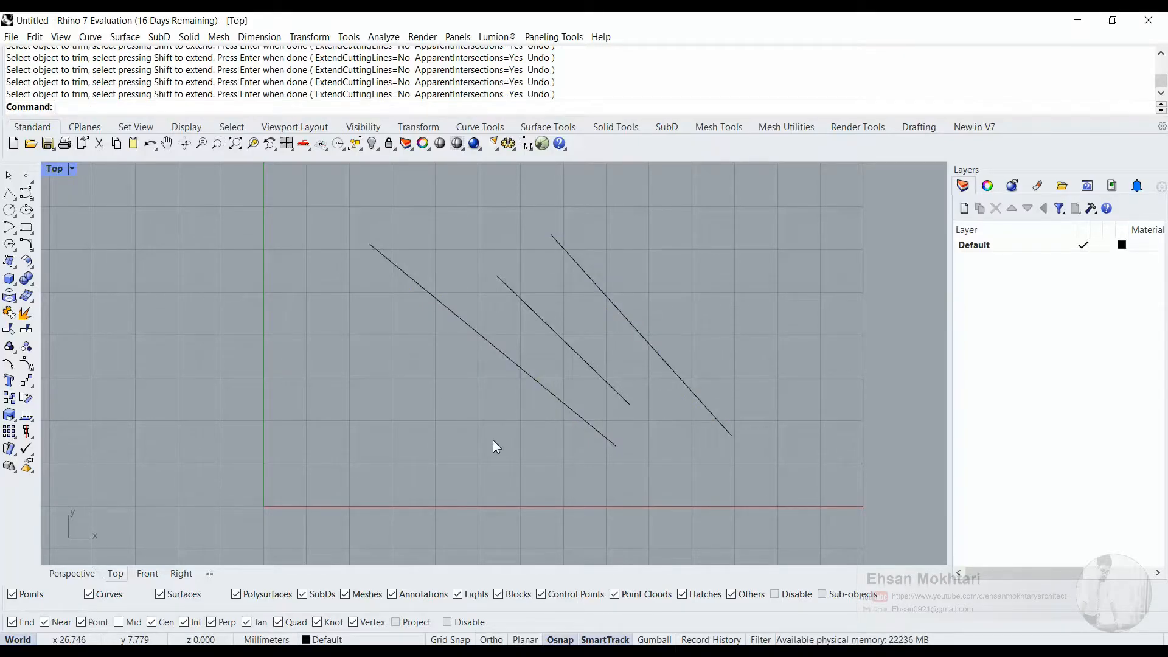
Undo the last two trim operations to restore all five crossing lines
key("ctrl+z")
key("ctrl+z")
left_click(563, 469)
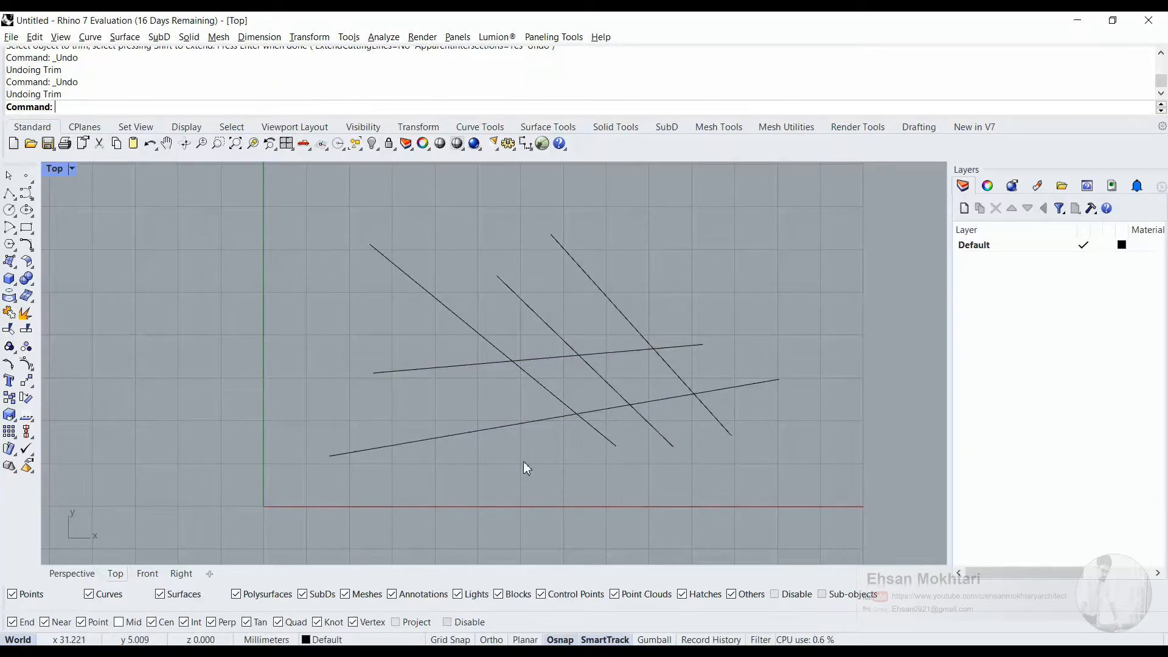
Split both shallow lines, using the first outer diagonal and the middle diagonal as cutting objects
left_click(27, 330)
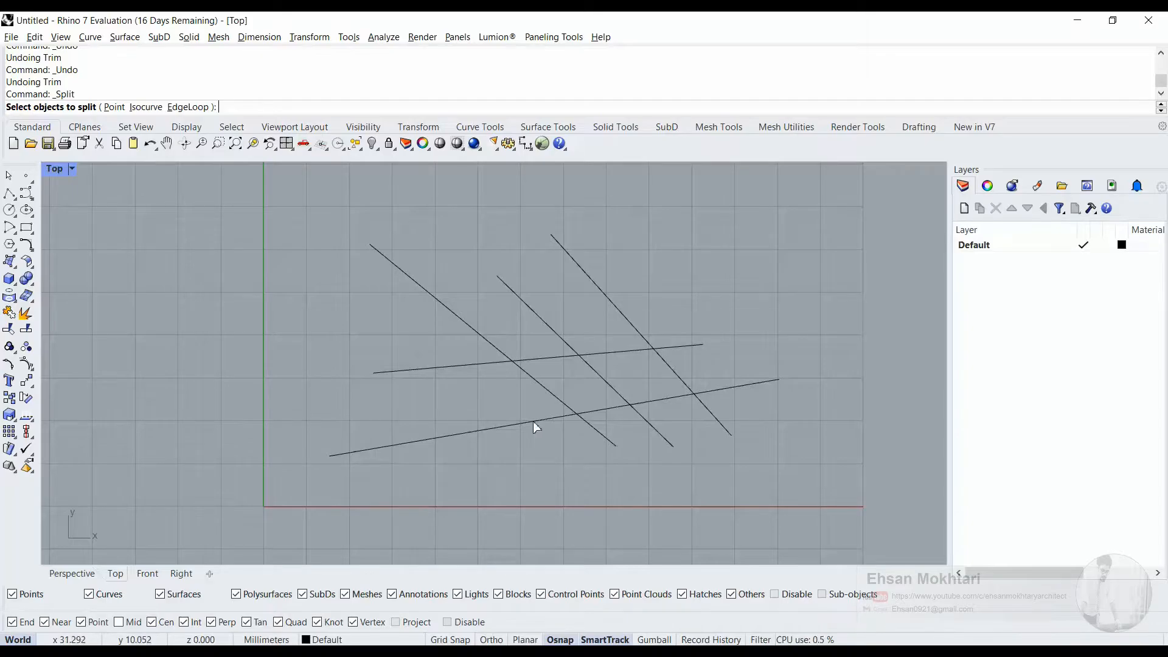
left_click(548, 419)
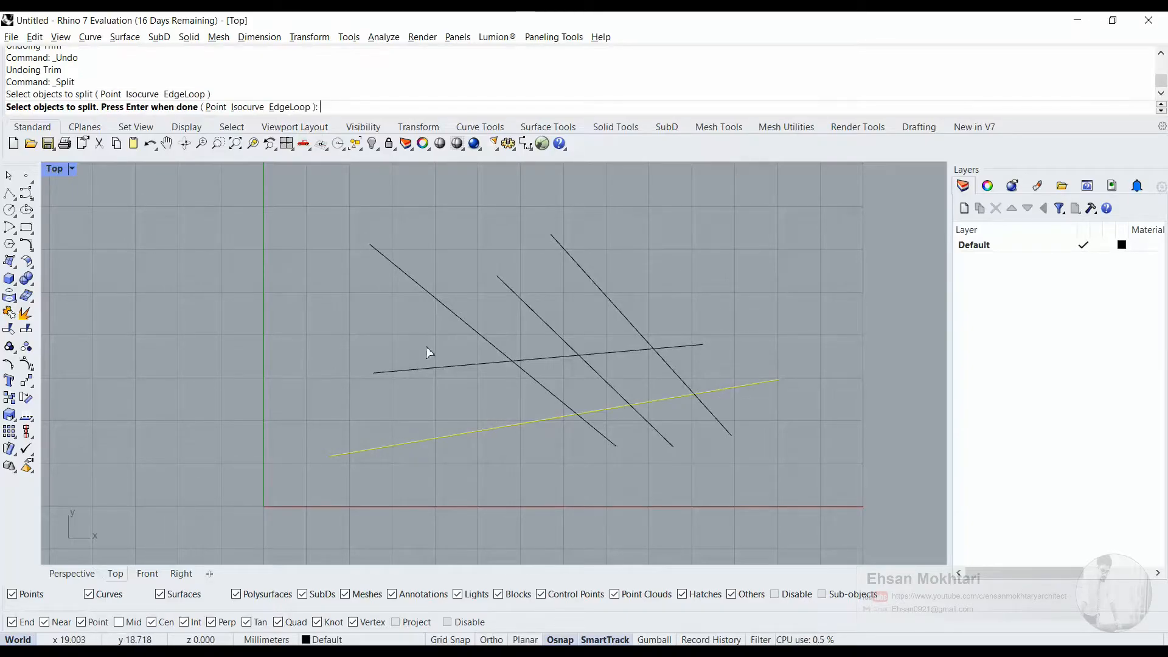
left_click(456, 365)
key("Return")
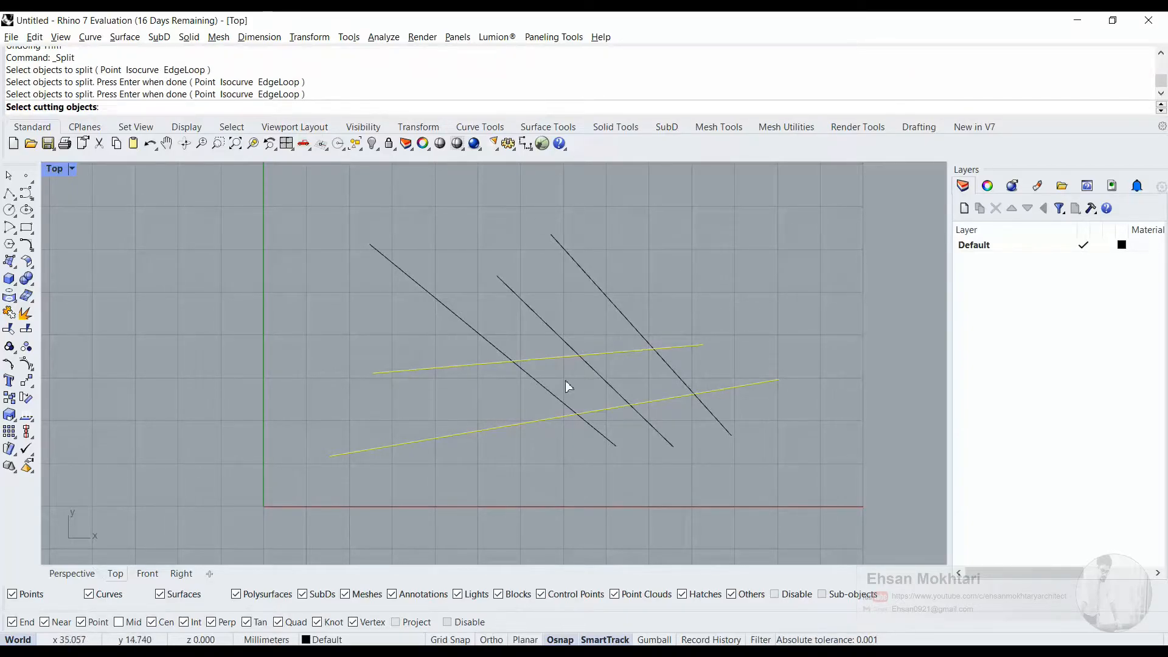
left_click(547, 391)
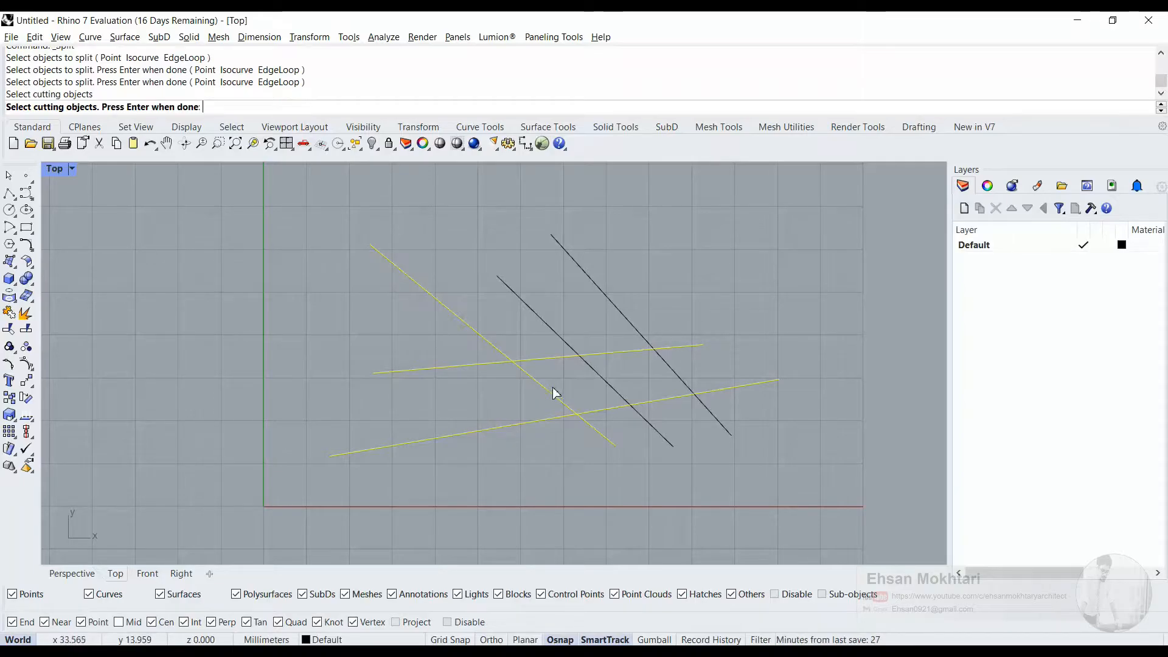
left_click(605, 385)
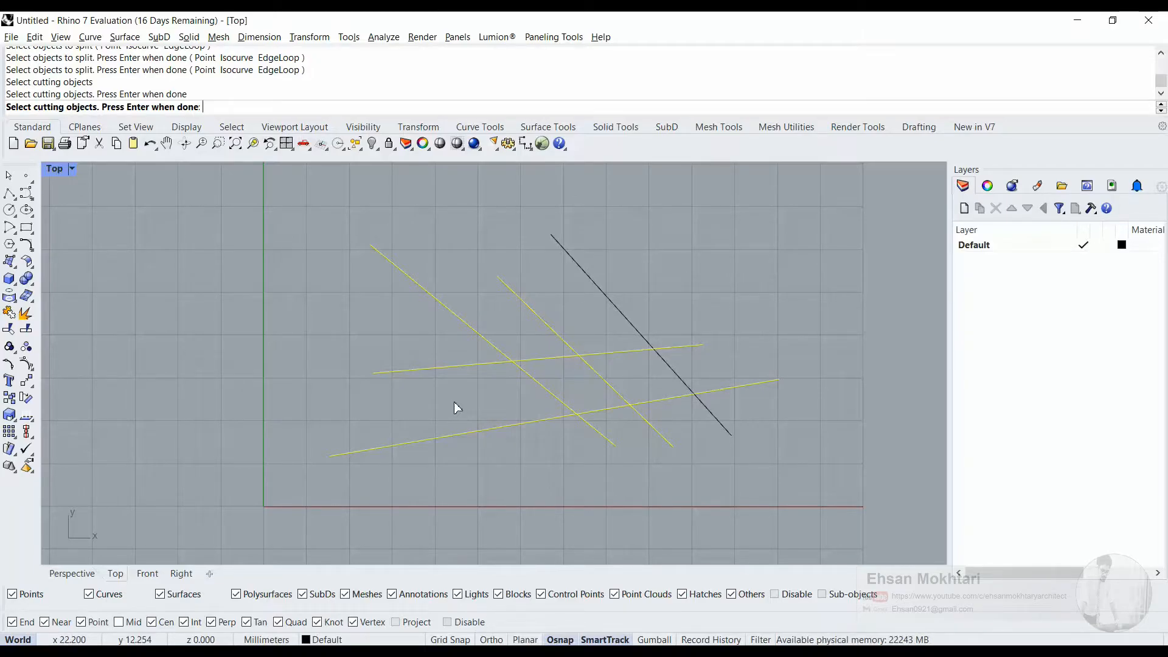
key("Return")
Examine the split pieces of both shallow lines by selecting them one by one, and compare them with the uncut outer diagonal
left_click(473, 367)
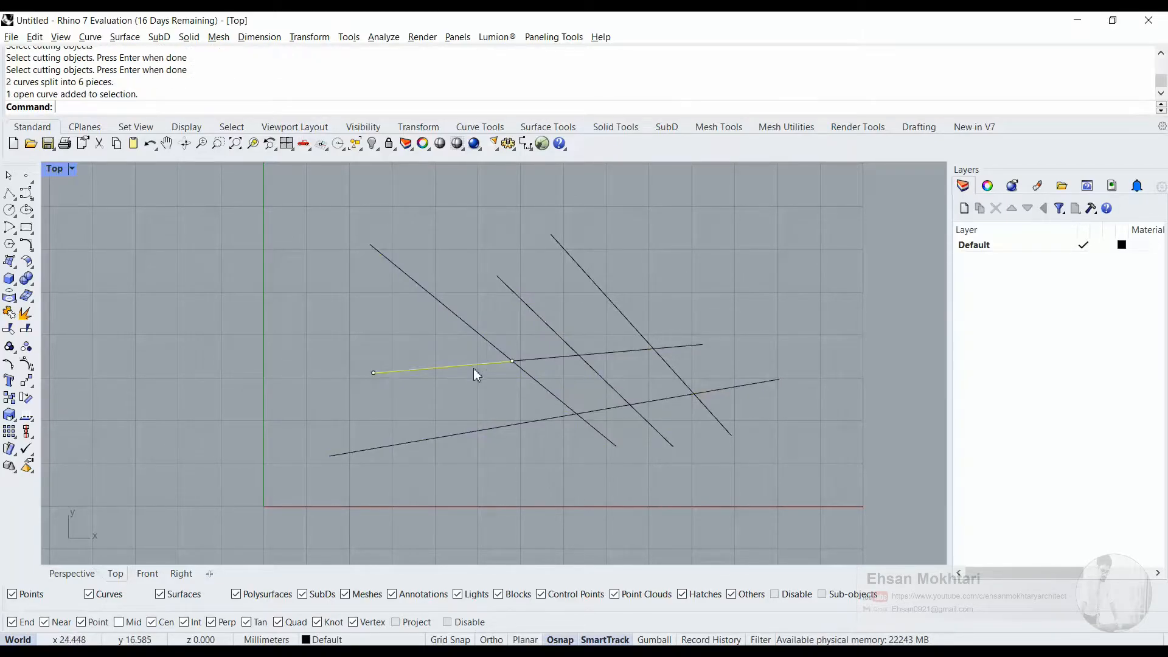
left_click(542, 358)
left_click(591, 352)
left_click(657, 400)
left_click(602, 410)
left_click(531, 422)
left_click(590, 412)
left_click(584, 396)
left_click(605, 352)
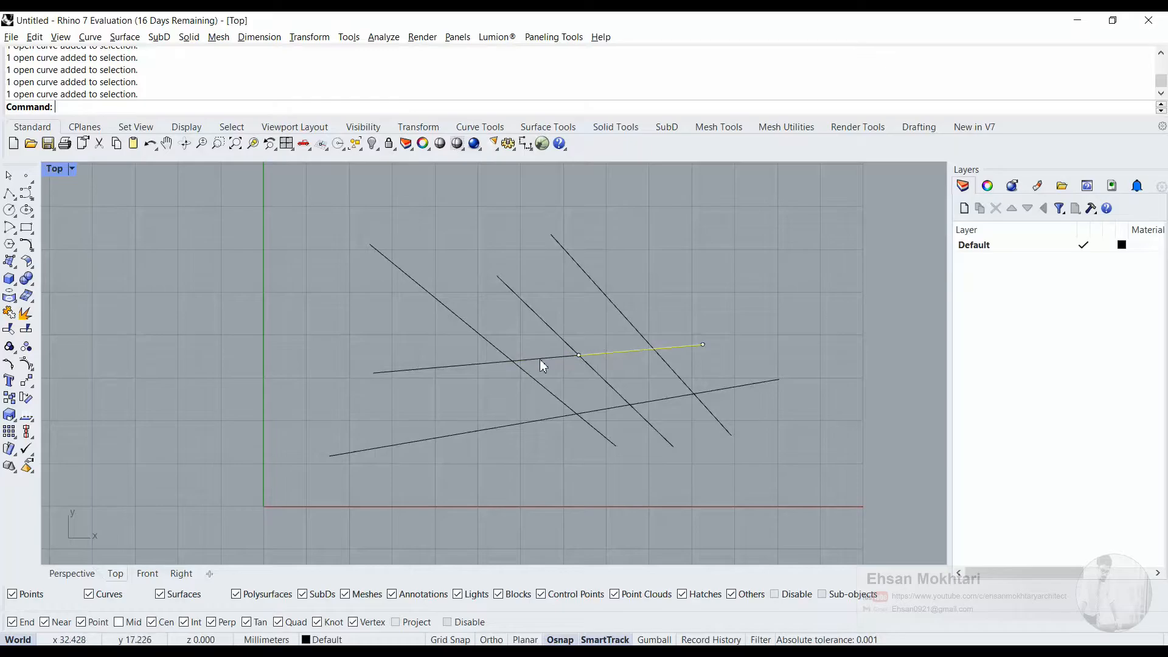
left_click(469, 366)
left_click(475, 395)
left_click(542, 385)
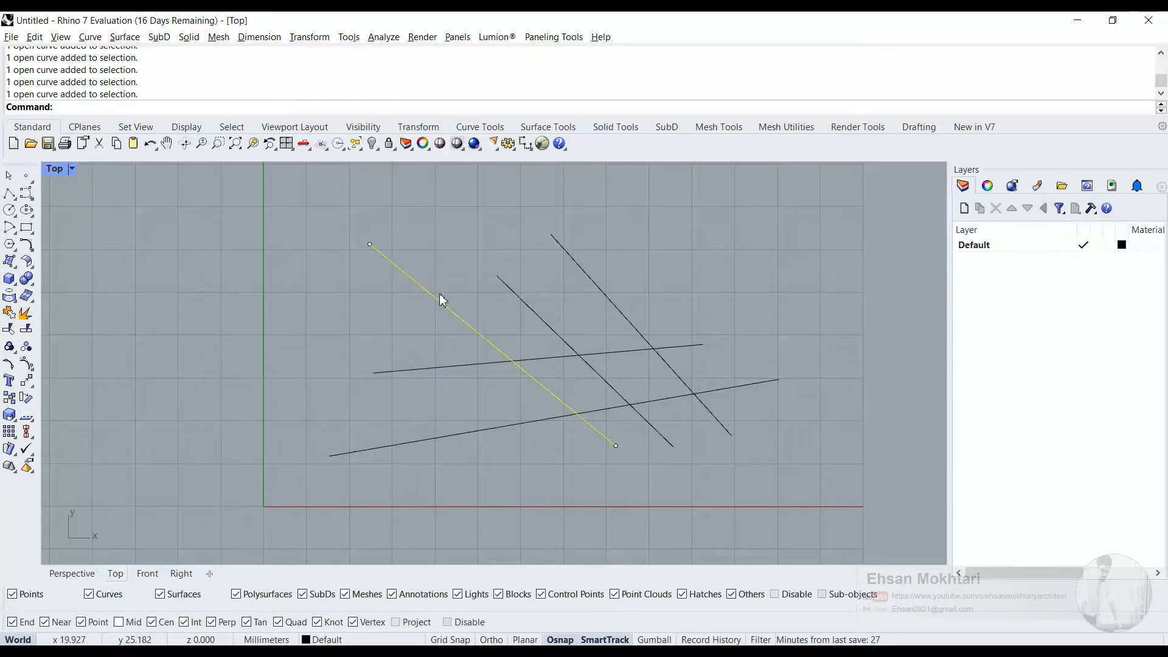
left_click(425, 390)
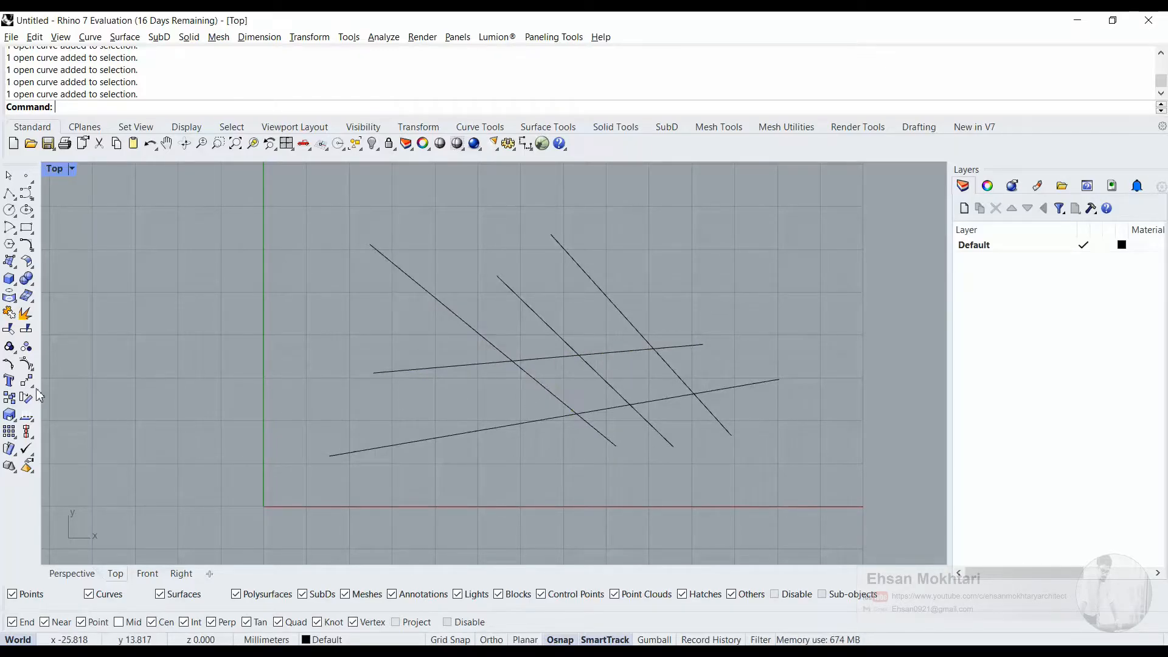
Split the first outer diagonal where the two shallow lines cross it, and check each resulting piece
left_click(26, 330)
left_click(491, 345)
key("Return")
left_click(480, 365)
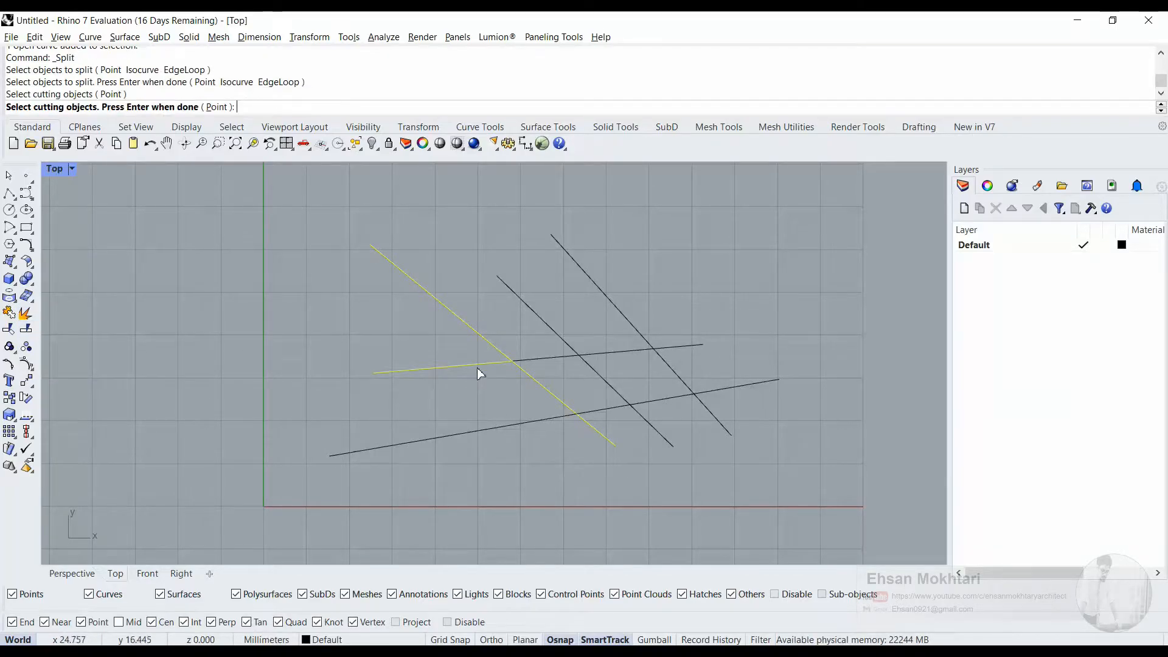
left_click(513, 423)
key("Return")
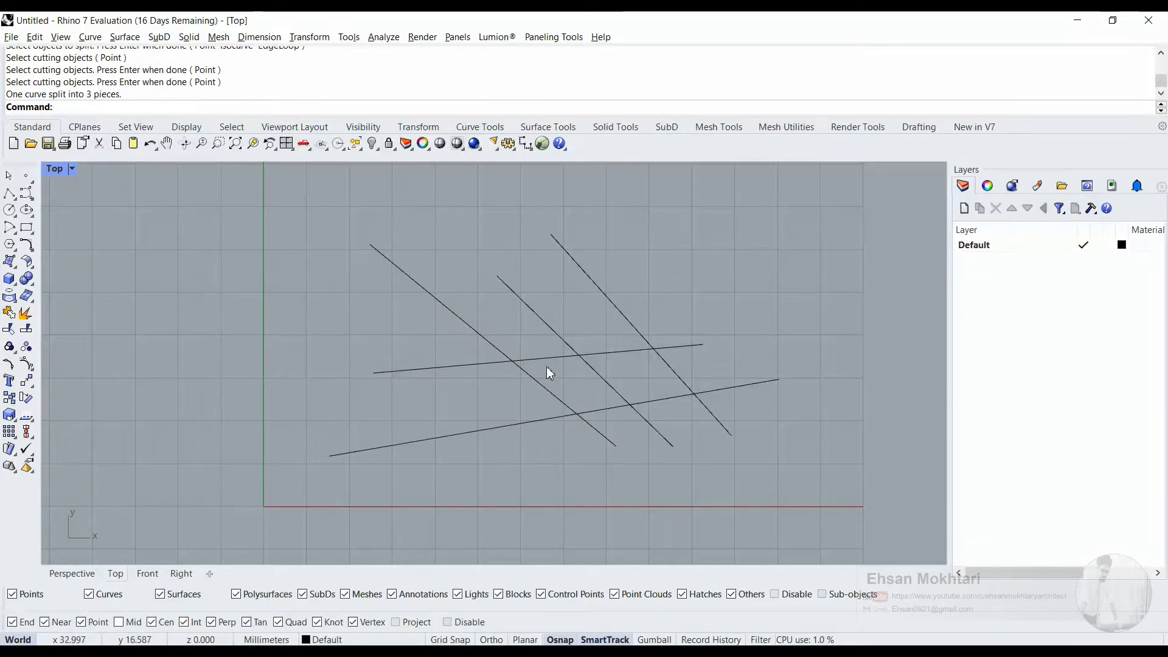
left_click(540, 386)
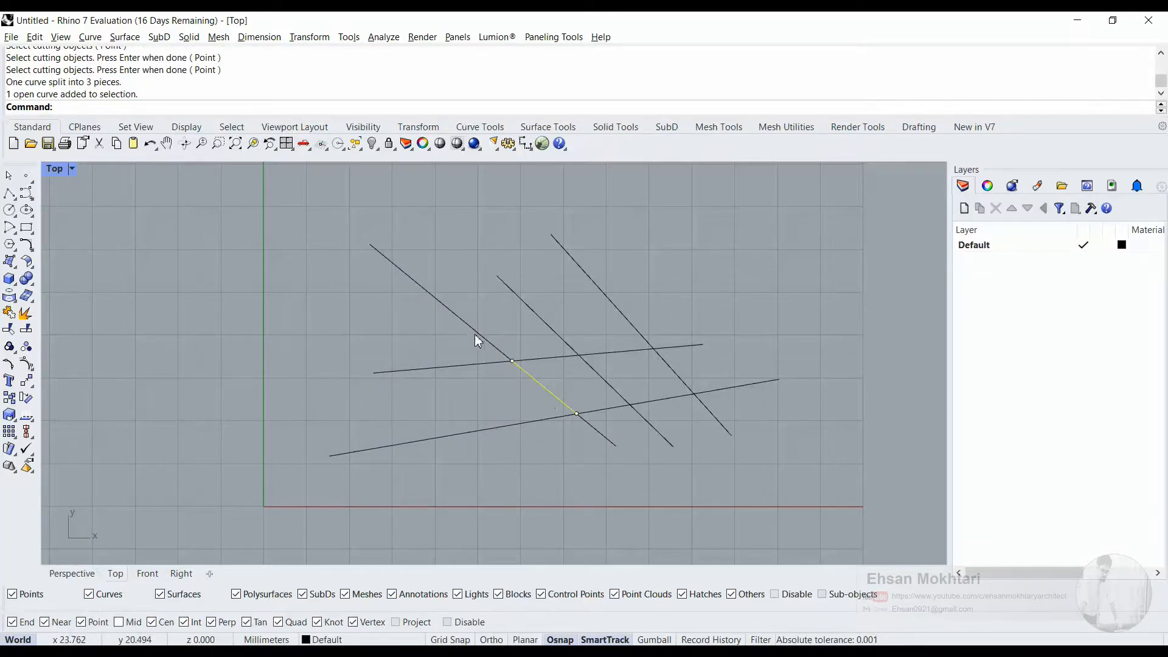
left_click(594, 428)
left_click(537, 383)
left_click(484, 338)
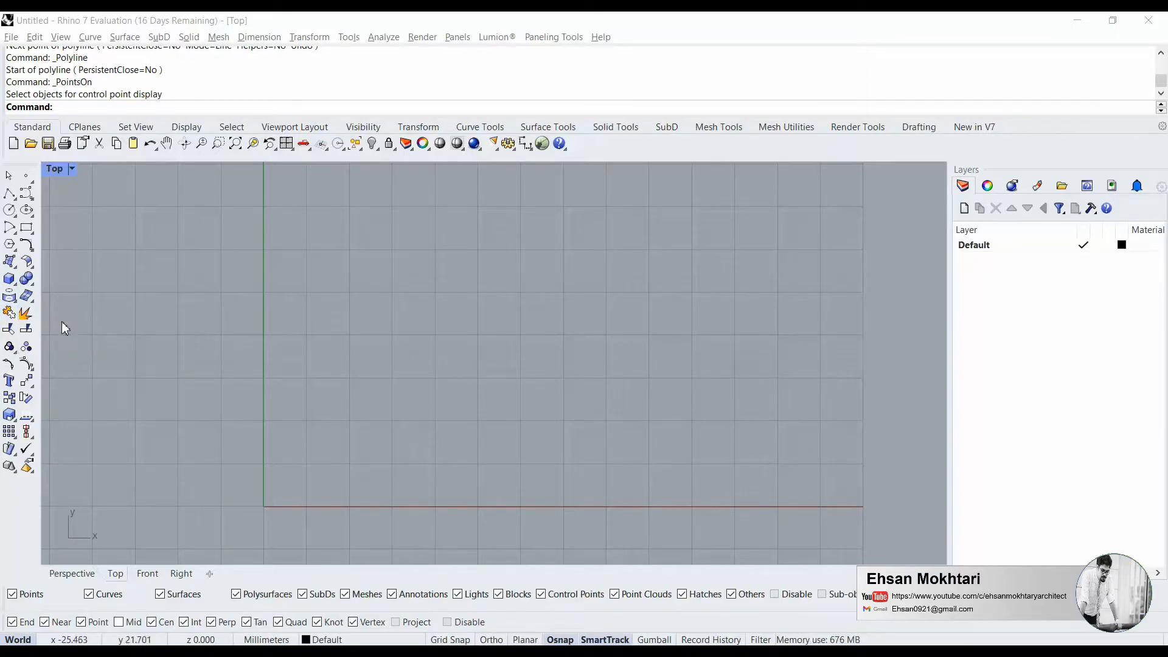
Draw a nearly vertical line and a separate sloping line that ends exactly at its lower endpoint
left_click(8, 195)
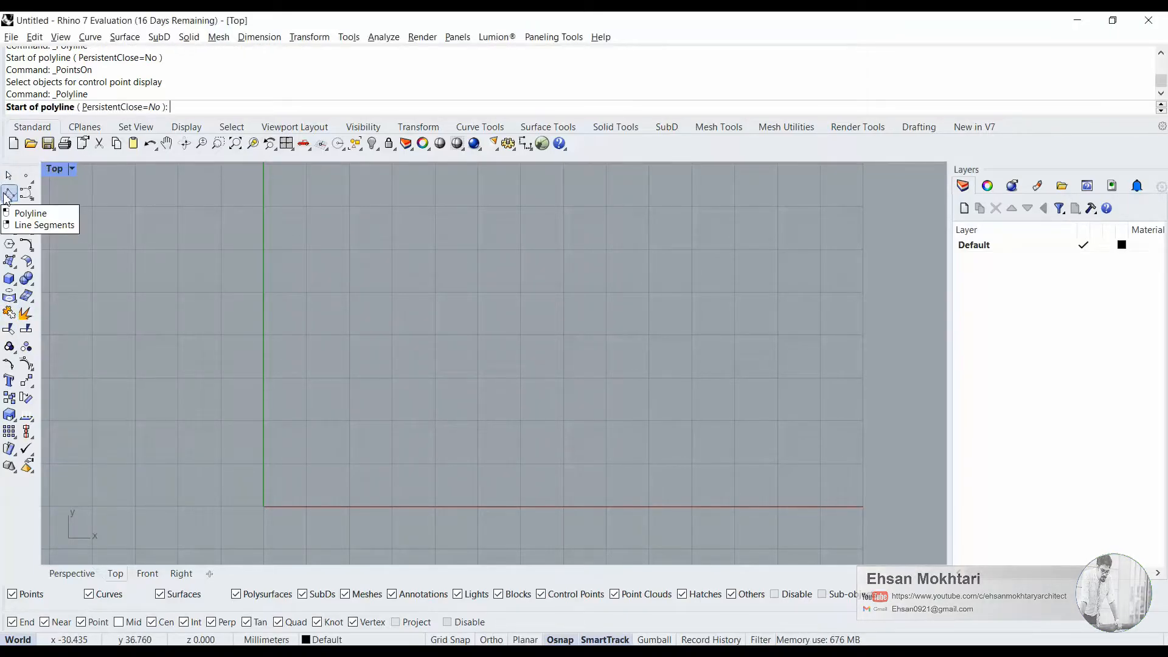
left_click(341, 217)
left_click(344, 349)
key("Return")
key("Return")
left_click(572, 246)
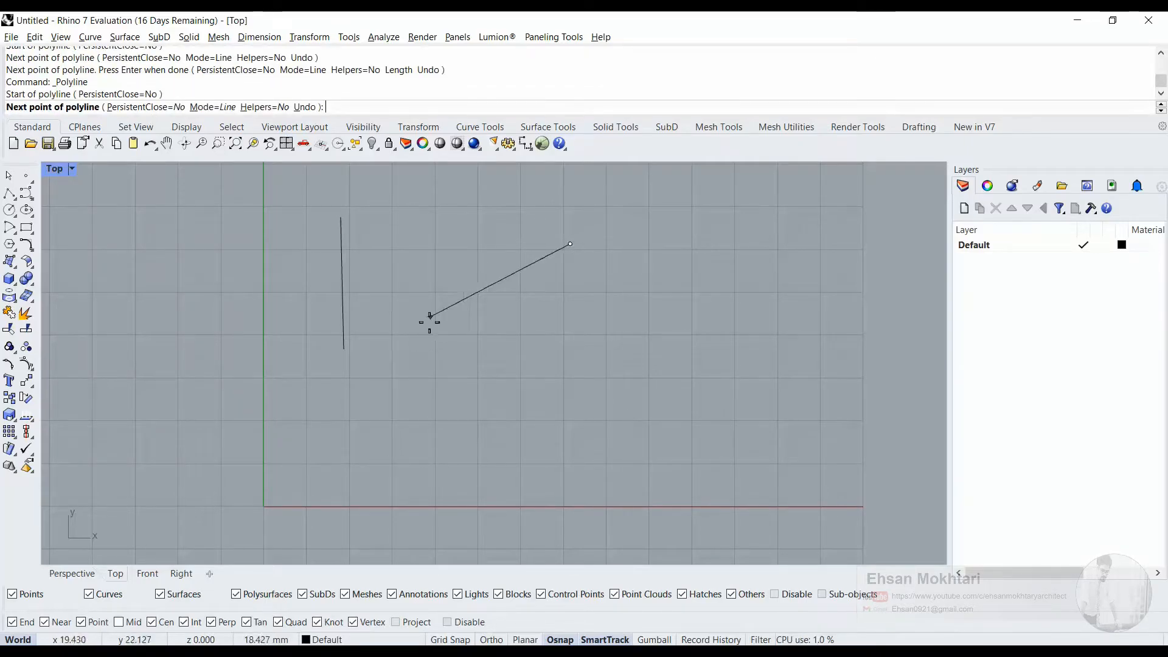
left_click(344, 348)
key("Return")
Check the two touching lines individually and join them into one open curve
left_click_drag(504, 347, 320, 267)
left_click(451, 350)
left_click(437, 305)
left_click(412, 261)
left_click(342, 264)
left_click(447, 349)
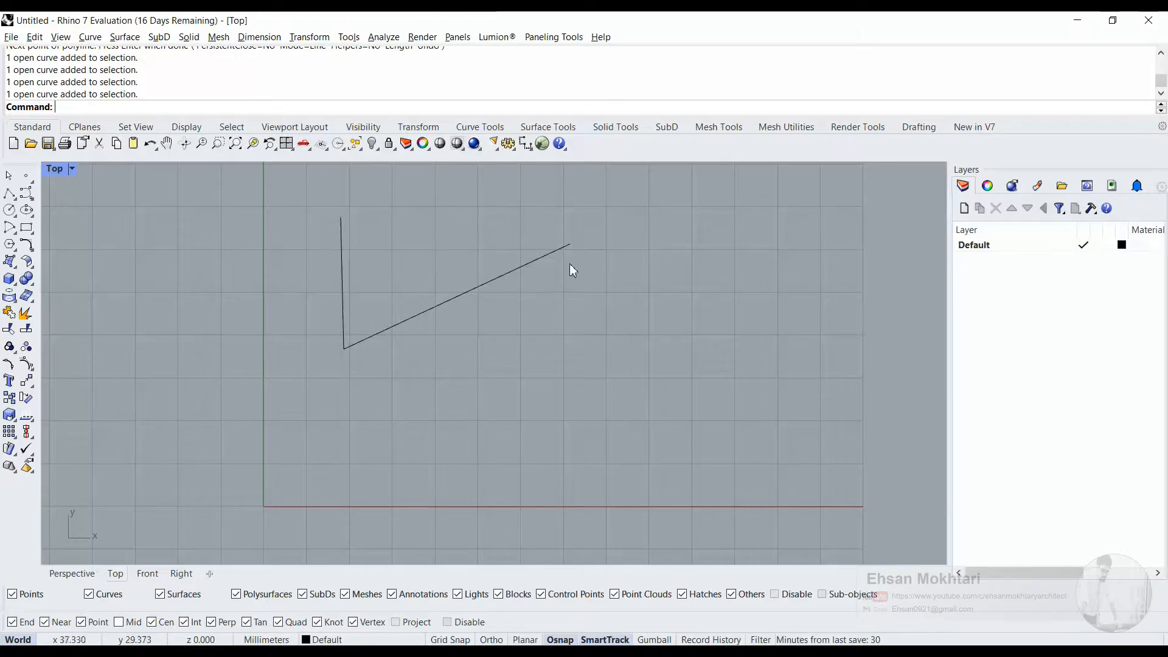
left_click(18, 313)
left_click(357, 300)
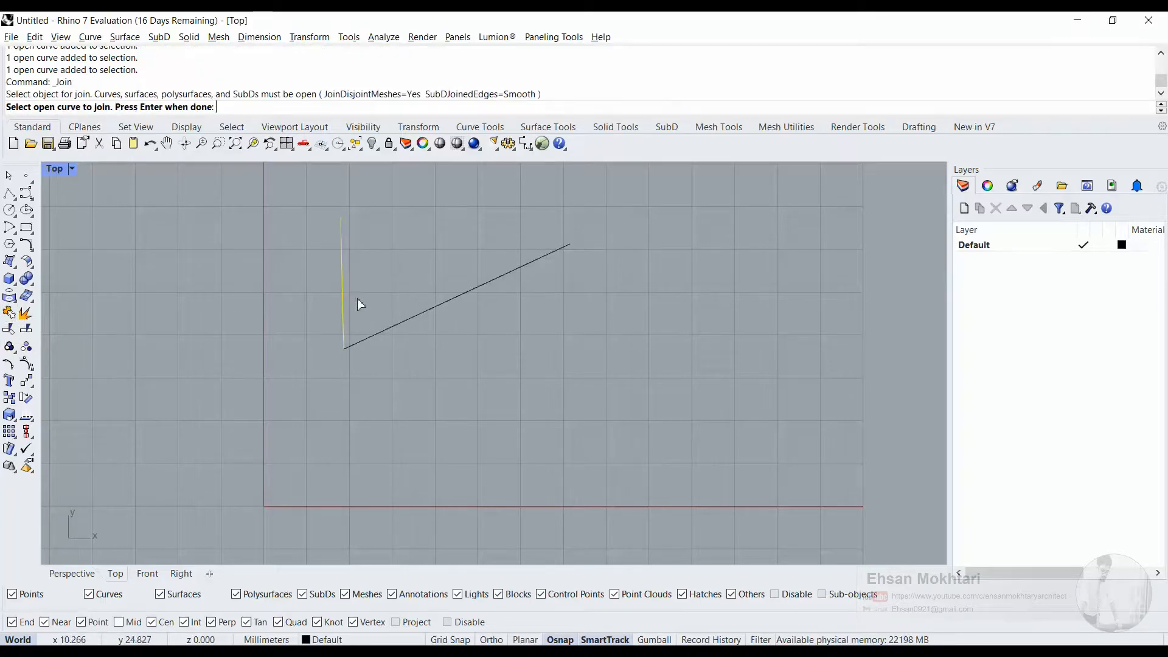
left_click(401, 323)
key("Return")
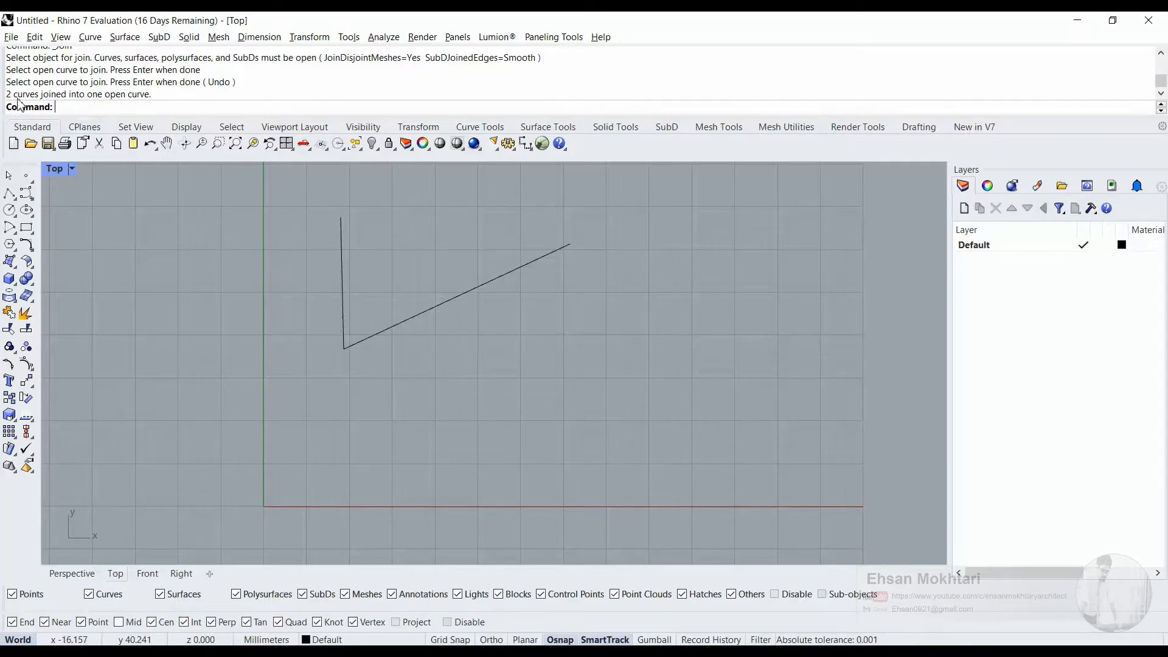
left_click(345, 282)
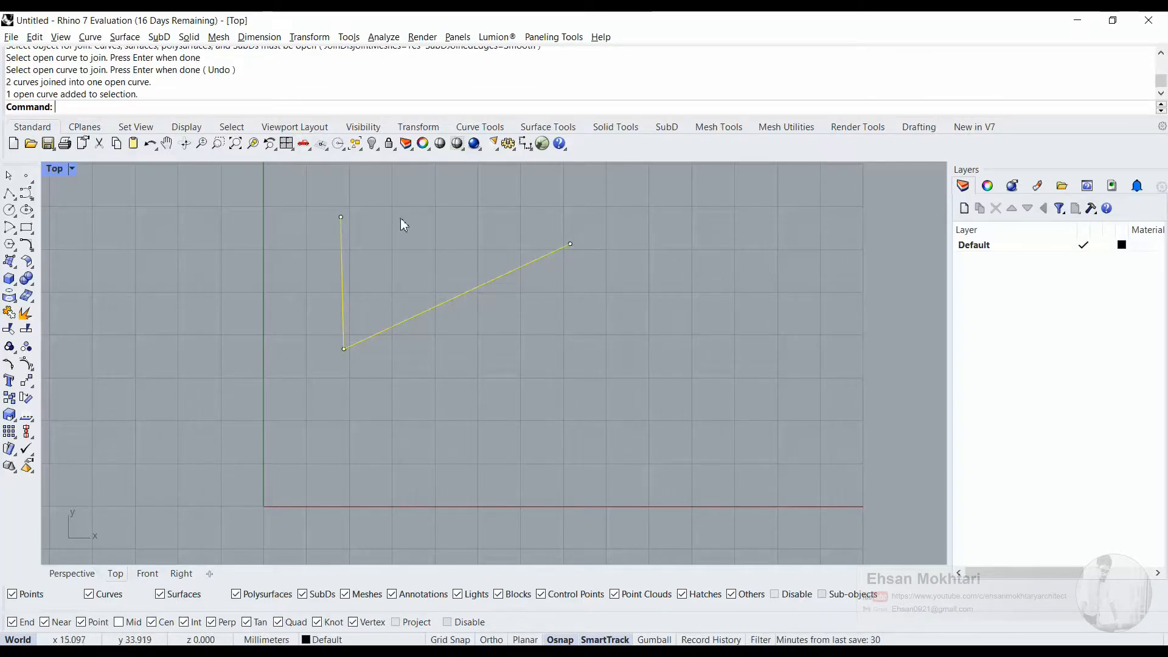
left_click(159, 321)
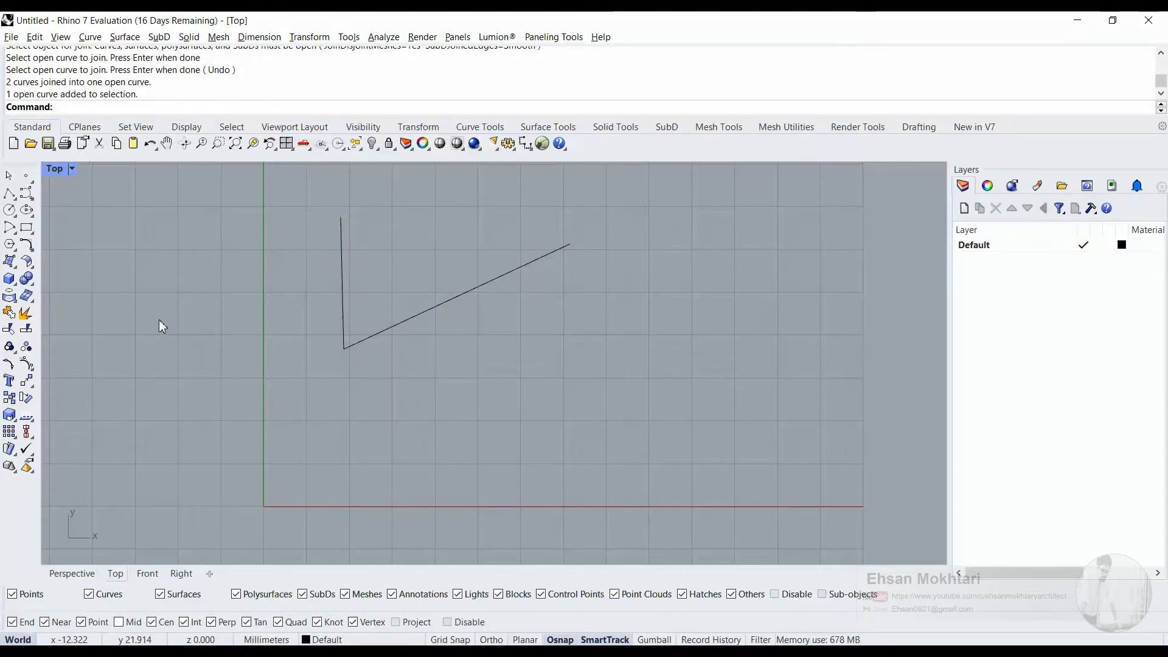
Explode the joined V-shaped curve into its two segments and check each segment separately
left_click(26, 313)
left_click(342, 266)
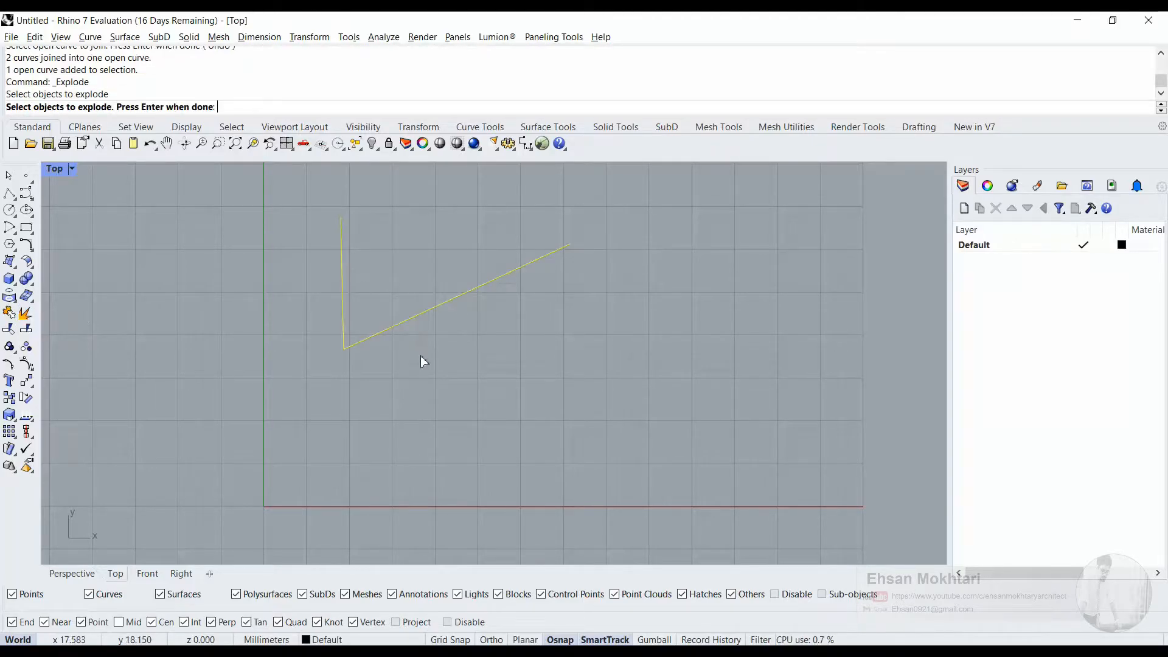
key("Return")
left_click(418, 315)
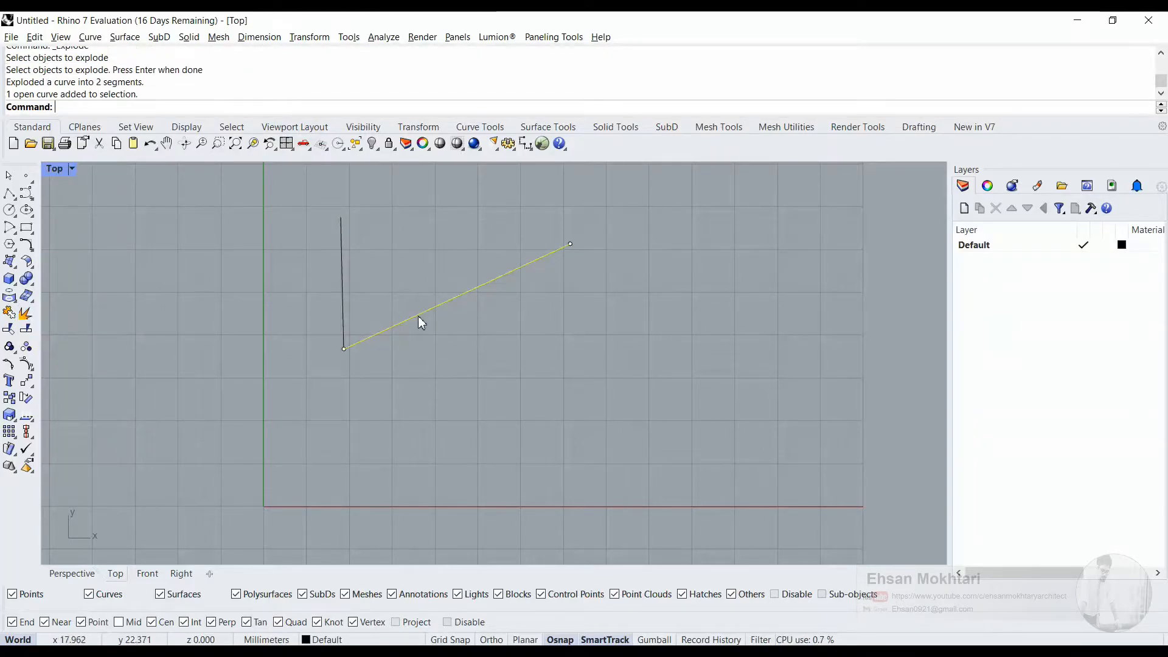
left_click(342, 283)
left_click(377, 258)
left_click(433, 305)
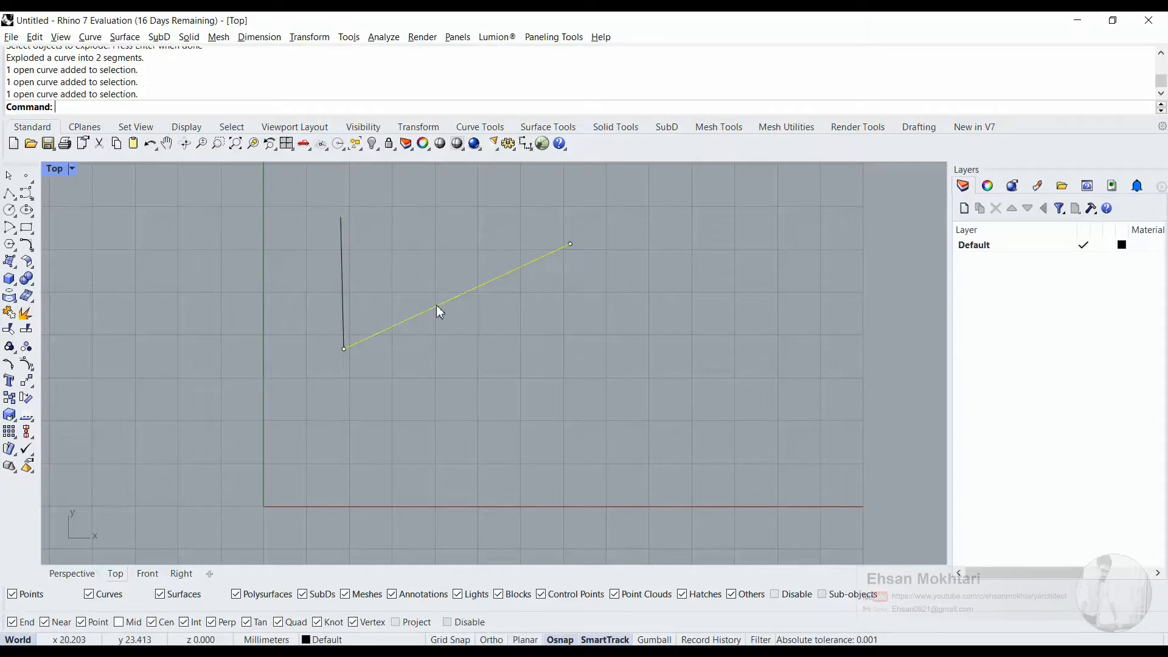
left_click(342, 277)
left_click(394, 349)
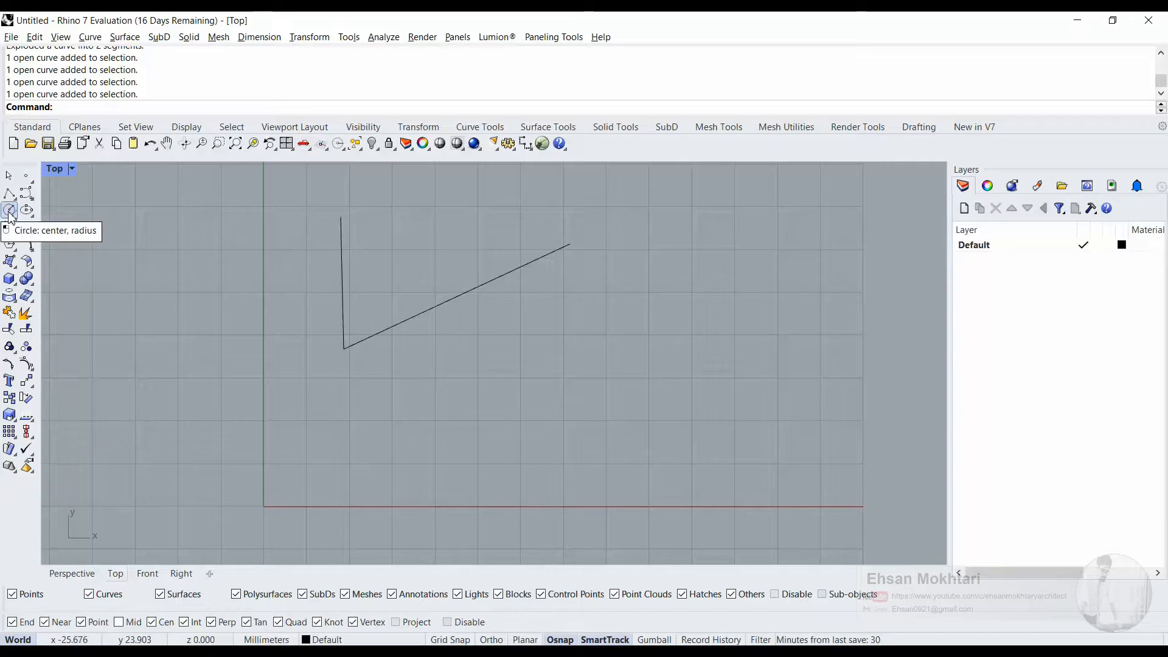
Draw a nearly vertical line downward from the upper endpoint of the sloping line
left_click(9, 193)
left_click(570, 244)
left_click(563, 415)
key("Return")
Draw a gently sloping line that ends just short of the new vertical line's lower endpoint, leaving a small gap
key("Return")
left_click(810, 369)
scroll(577, 417, "up", 1)
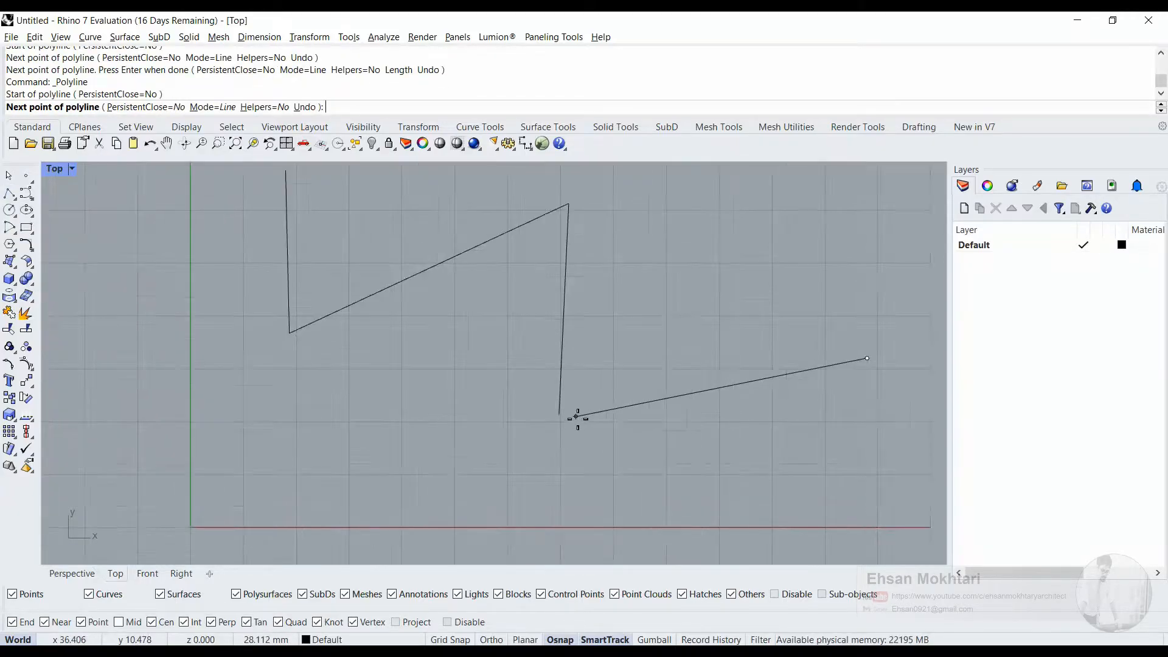
scroll(577, 417, "up", 5)
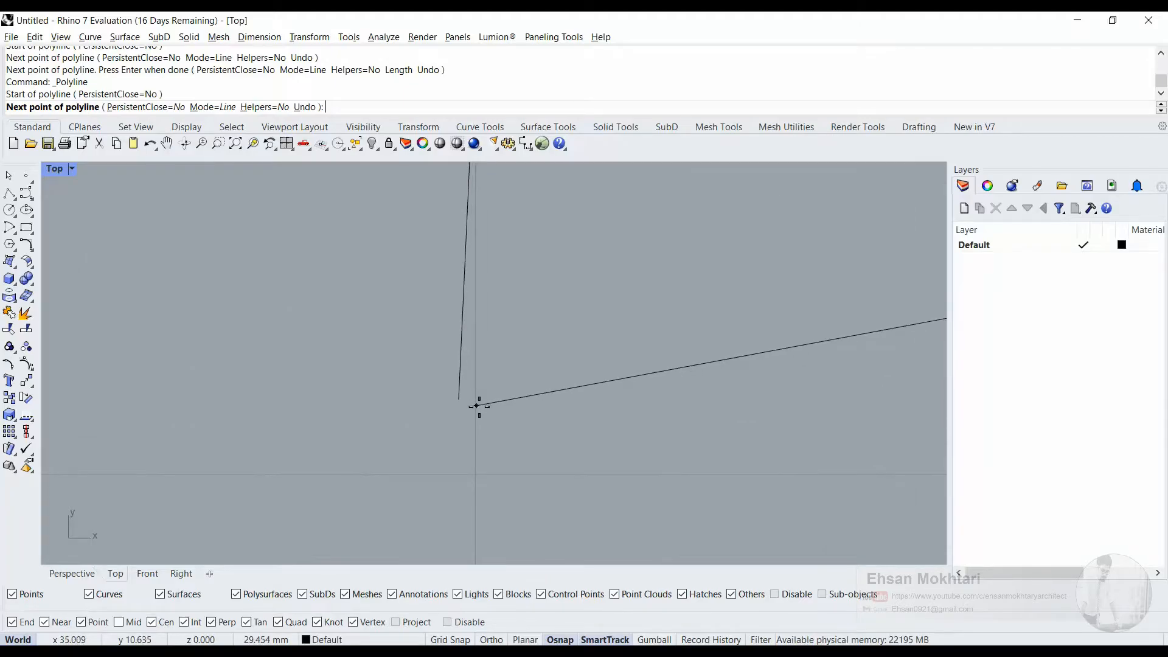
left_click(492, 386)
key("Return")
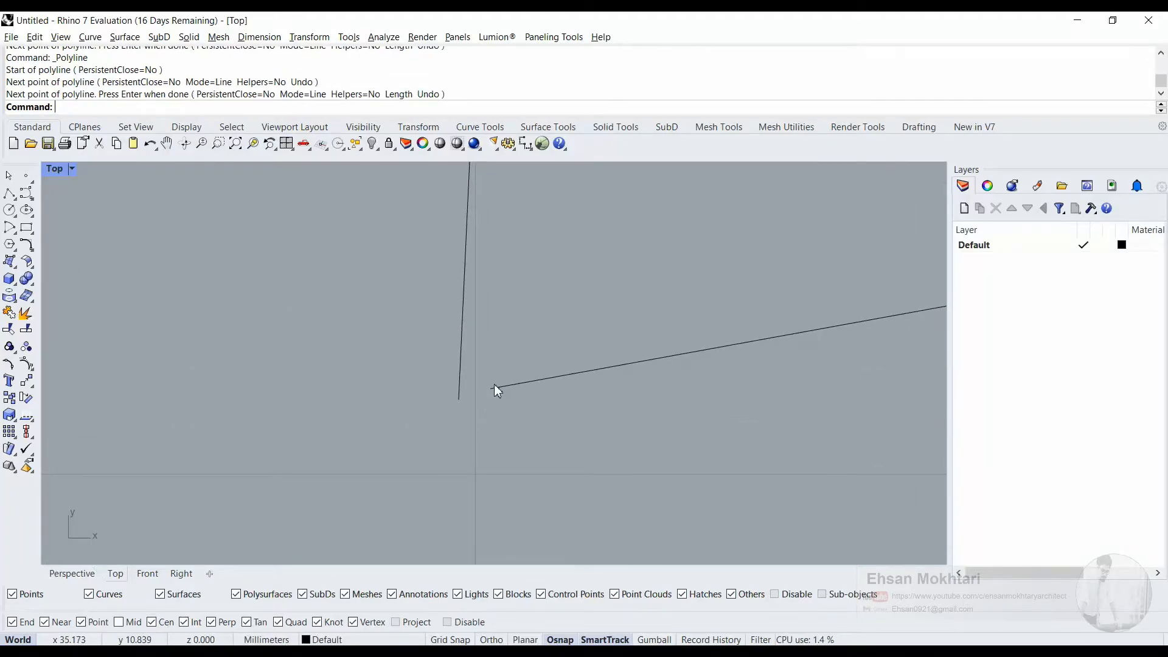
scroll(432, 401, "down", 6)
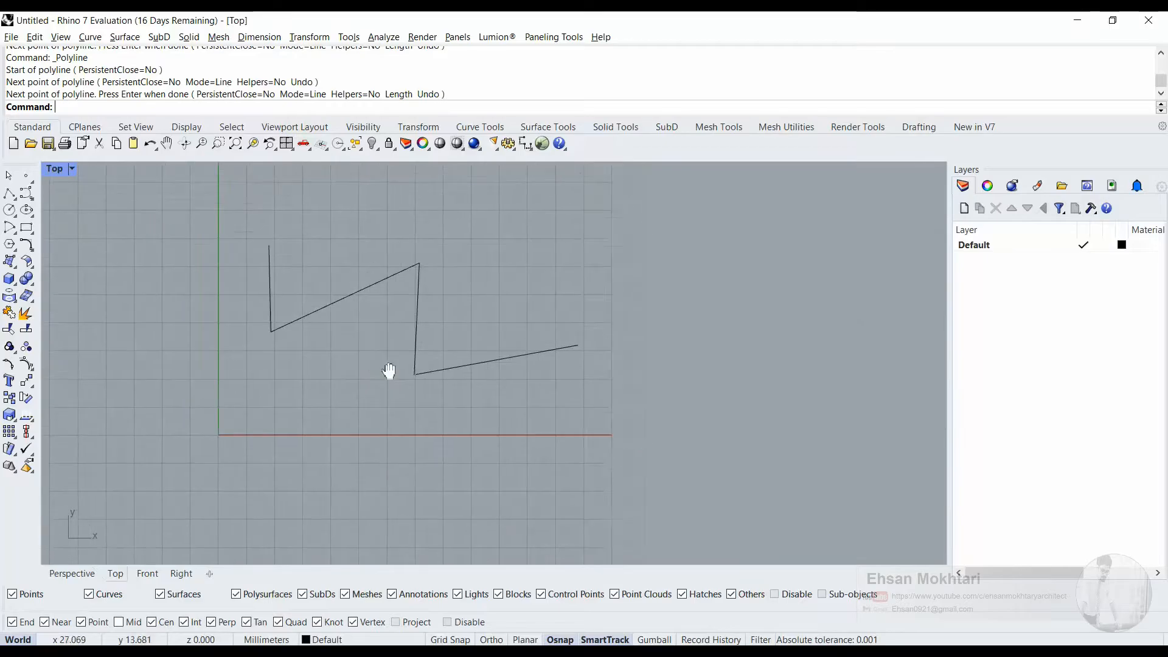
scroll(395, 374, "up", 6)
scroll(393, 377, "down", 6)
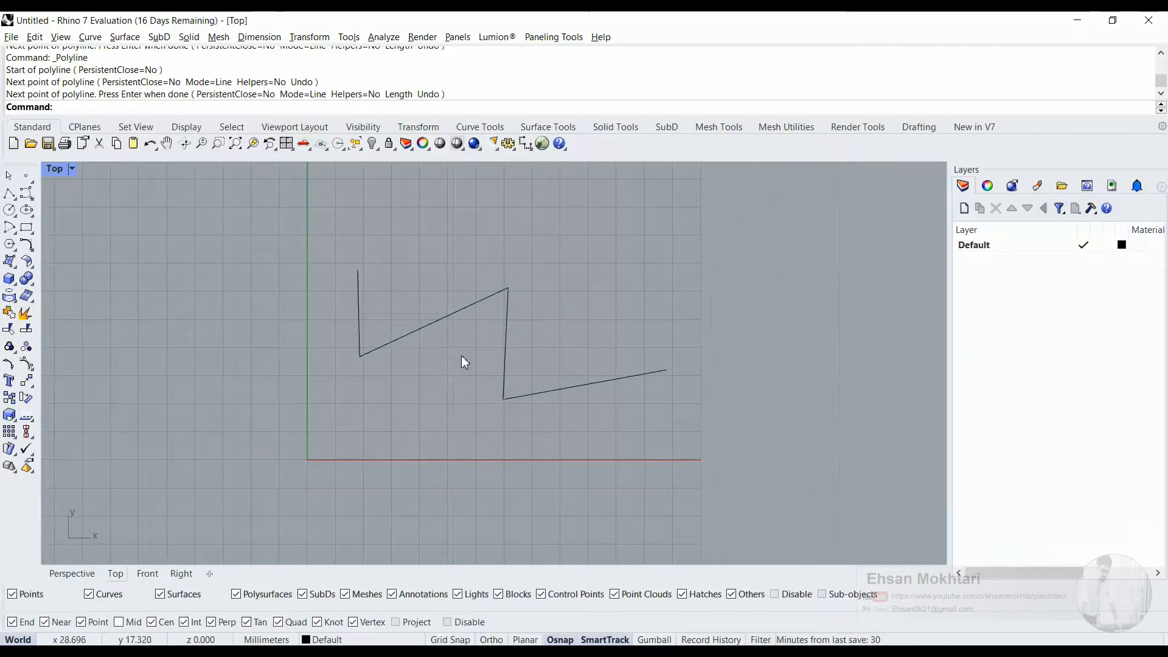
Select the four line segments one by one, by area and by single picks, to check whether they are separate curves
left_click(435, 320)
left_click(278, 344)
left_click(357, 304)
left_click(437, 319)
left_click(505, 317)
left_click(558, 387)
left_click_drag(558, 354, 243, 258)
left_click(587, 439)
left_click(599, 382)
left_click(575, 302)
scroll(507, 401, "up", 5)
scroll(507, 383, "down", 6)
scroll(499, 392, "up", 2)
scroll(492, 401, "up", 2)
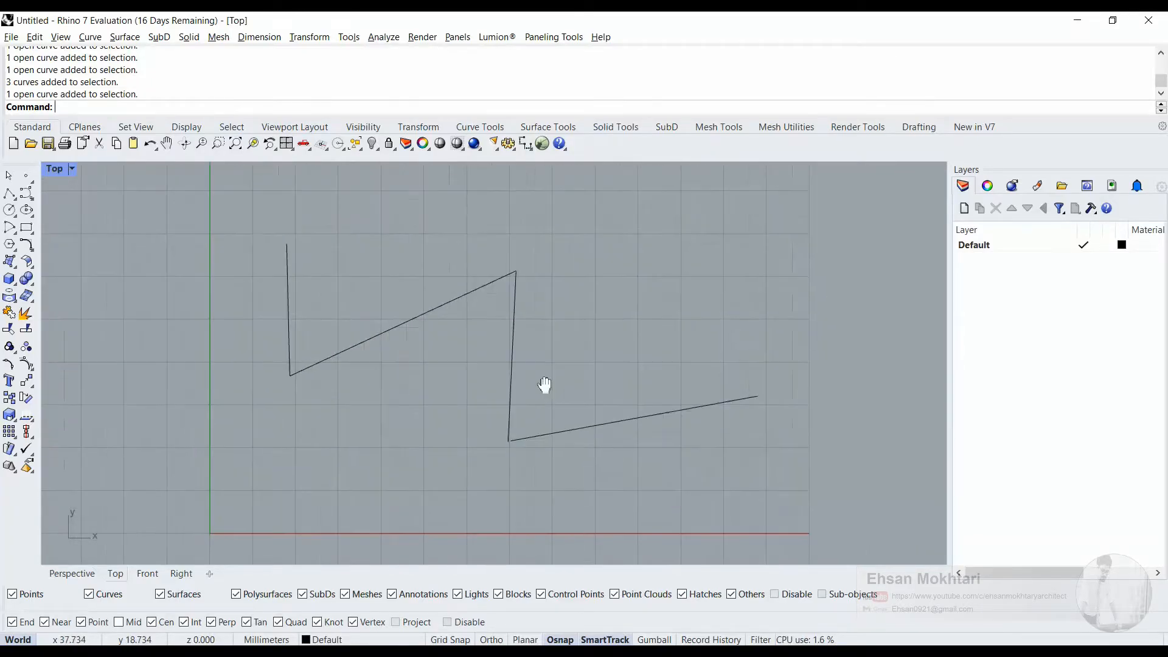
Join all four lines of the zigzag at once and check the resulting curves individually
left_click_drag(772, 169, 135, 531)
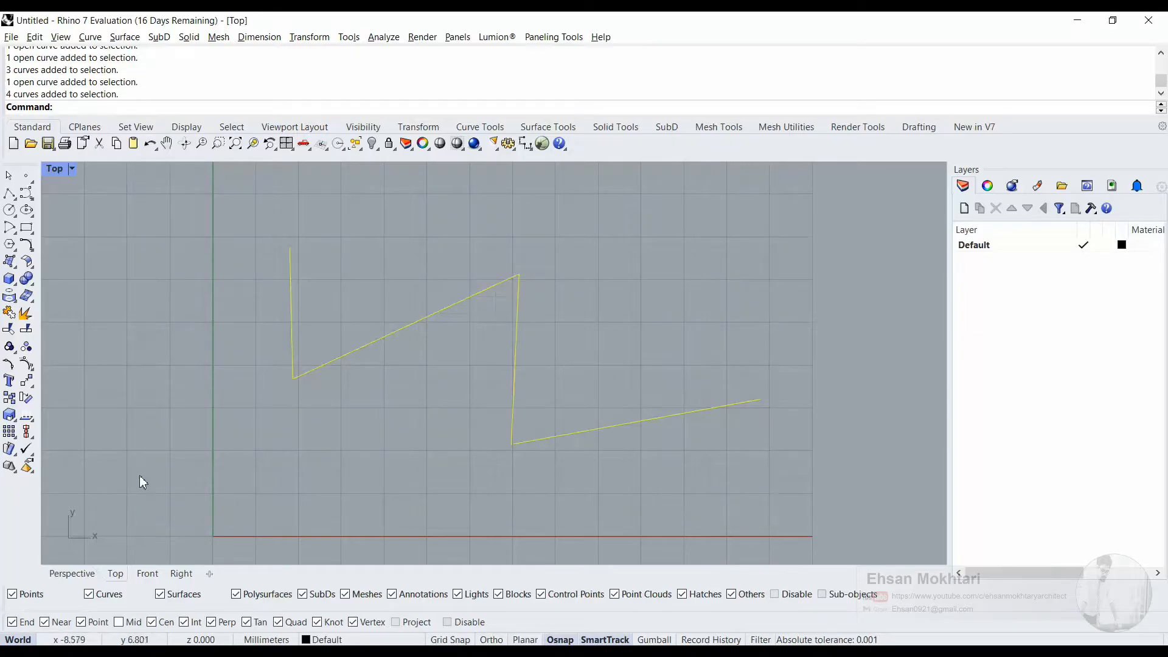
left_click(11, 318)
left_click(359, 462)
left_click(367, 349)
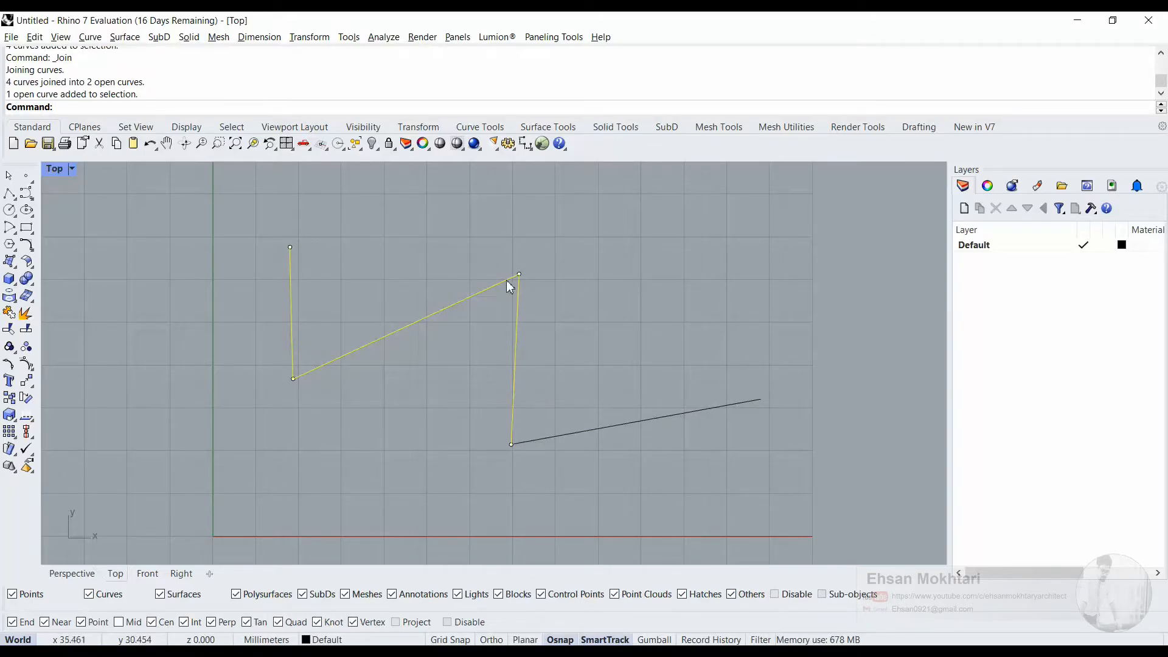
left_click(564, 435)
left_click(551, 490)
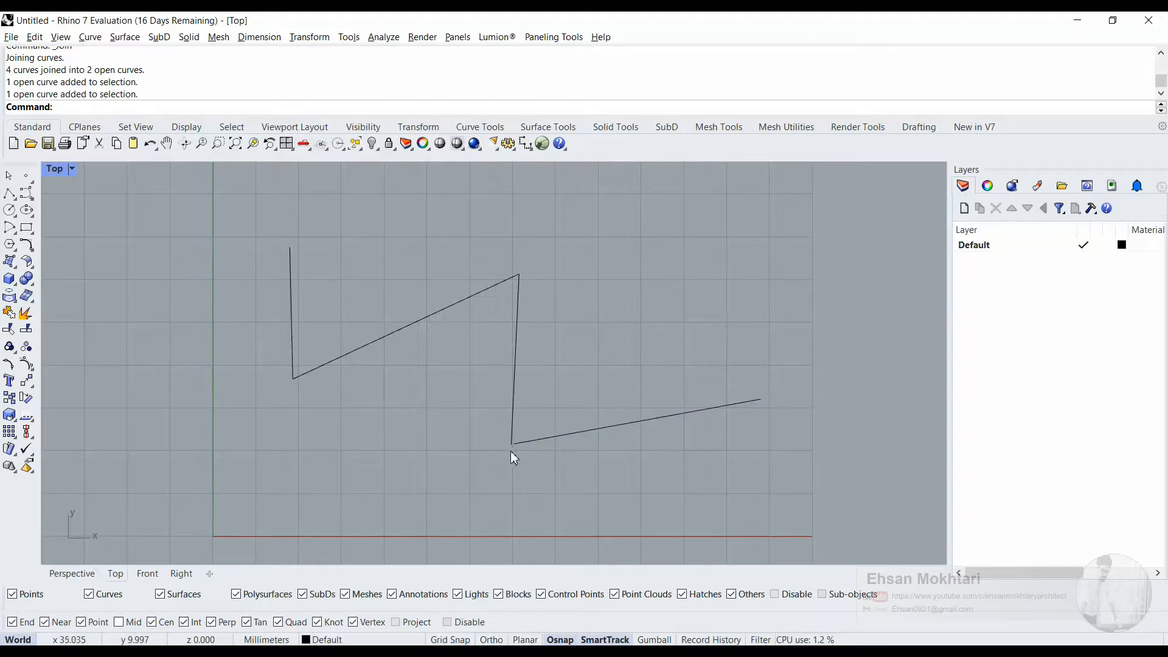
Join the three-segment curve with the gently sloping line, accepting the join across the gap between their ends, and check the corner
left_click(10, 314)
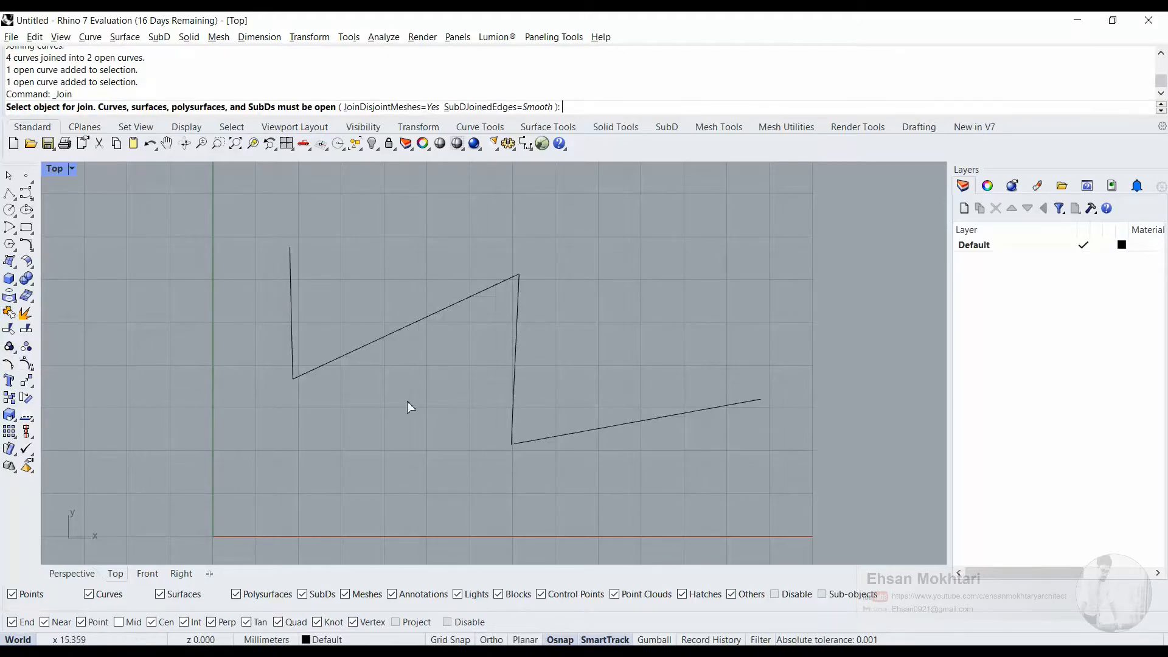
left_click(515, 377)
scroll(516, 453, "up", 2)
scroll(522, 447, "up", 2)
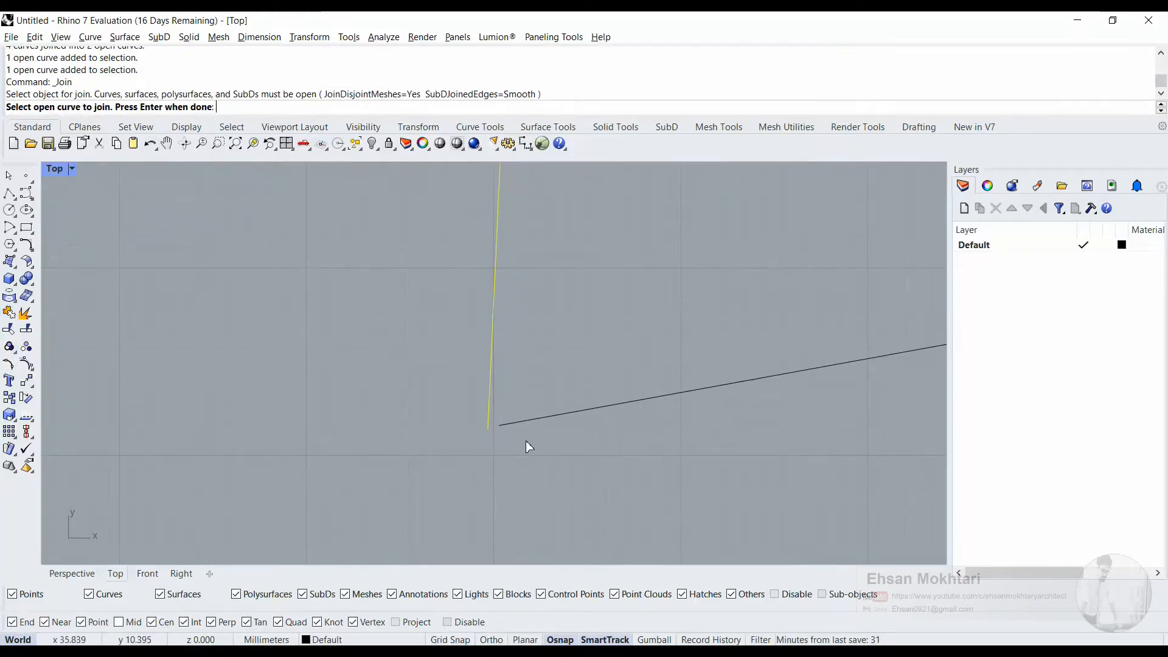
left_click(523, 421)
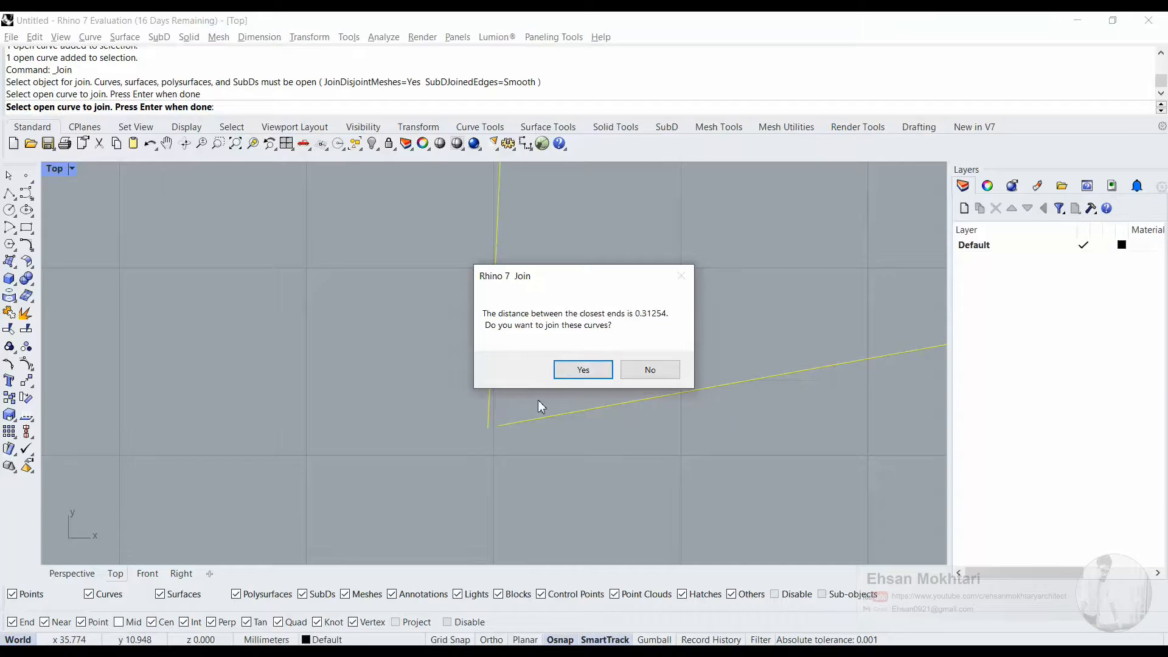
left_click(585, 370)
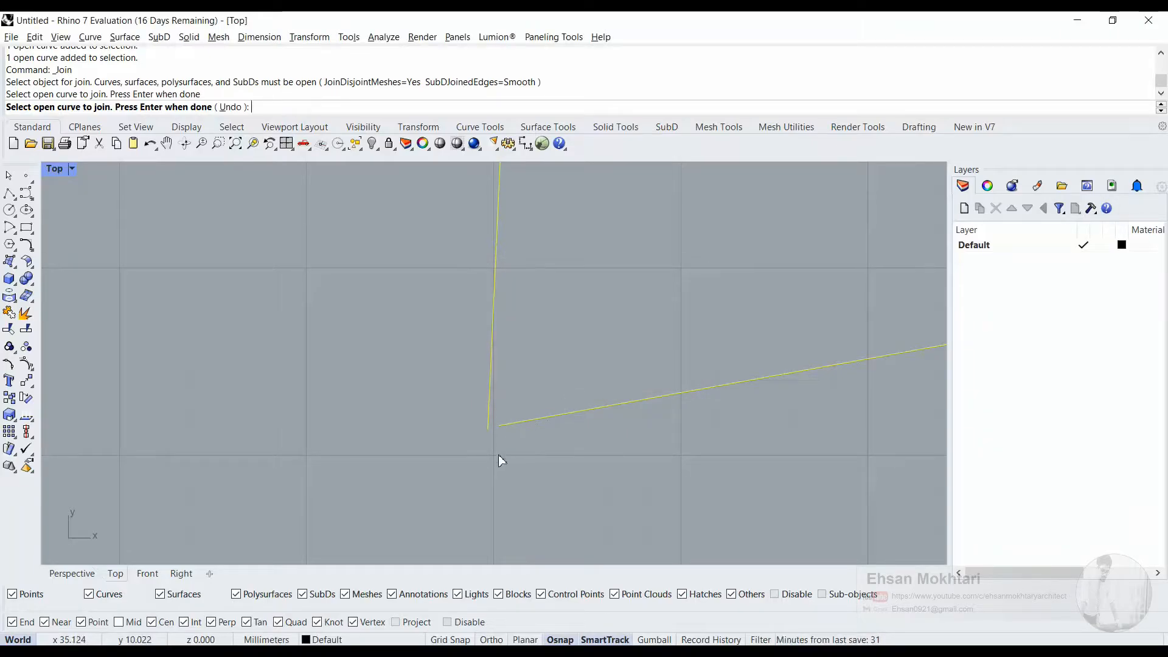
key("Return")
scroll(508, 424, "up", 5)
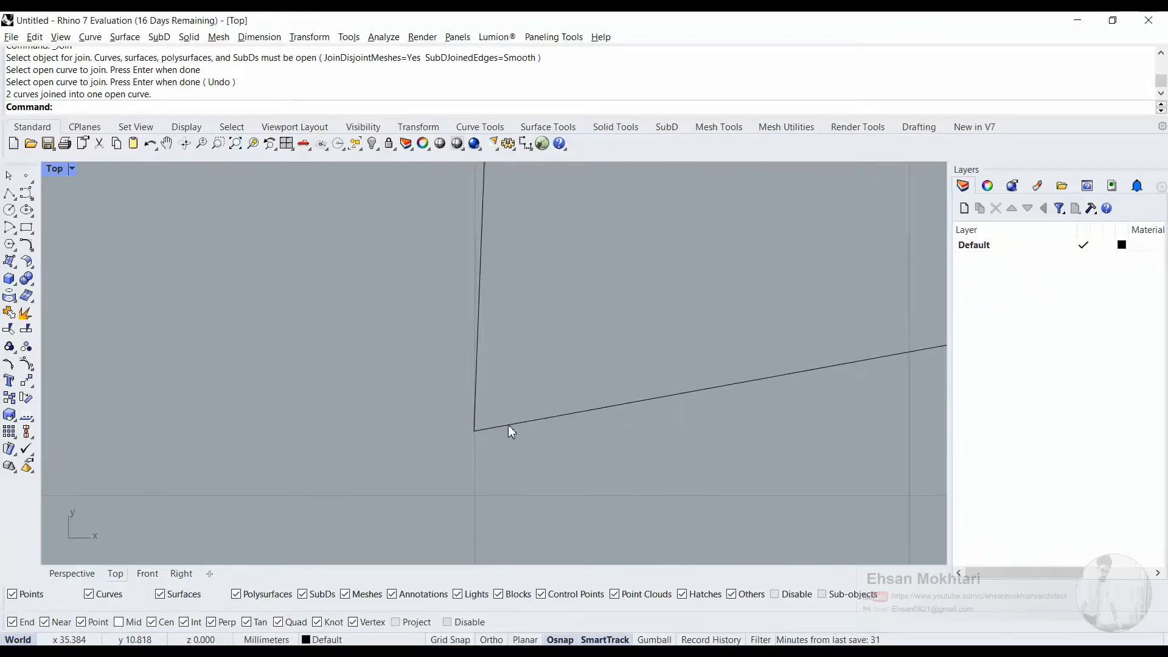
left_click(509, 425)
left_click(491, 453)
Undo and redo the last join repeatedly to compare the gapped and closed corner, ending with the join applied
key("ctrl+z")
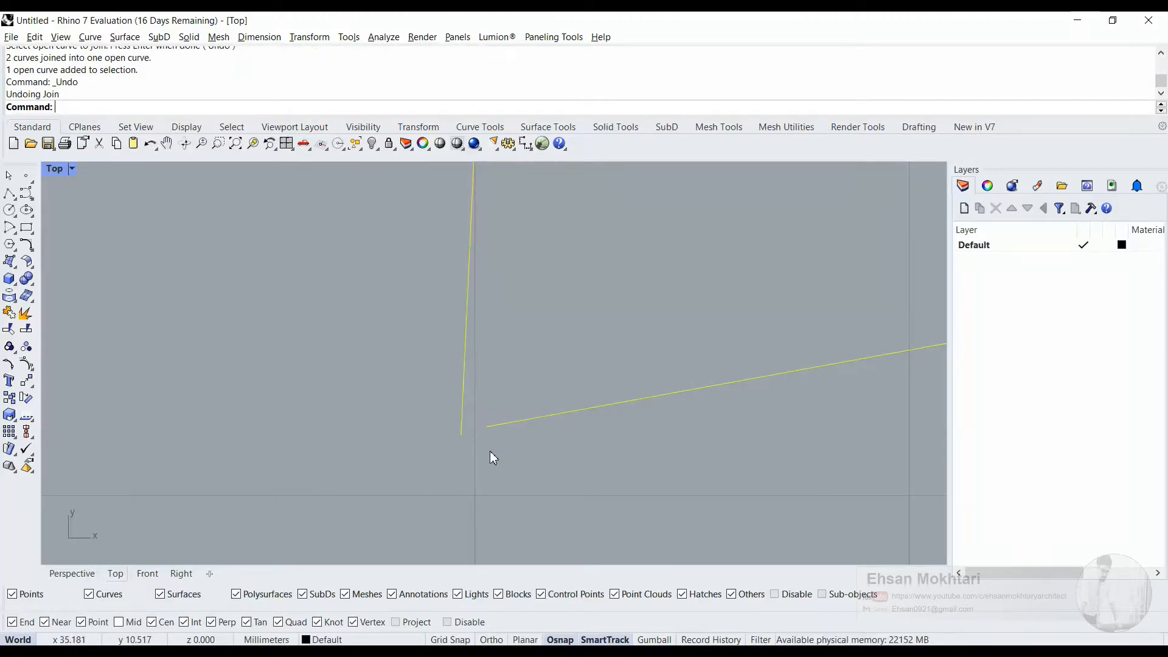
key("ctrl+y")
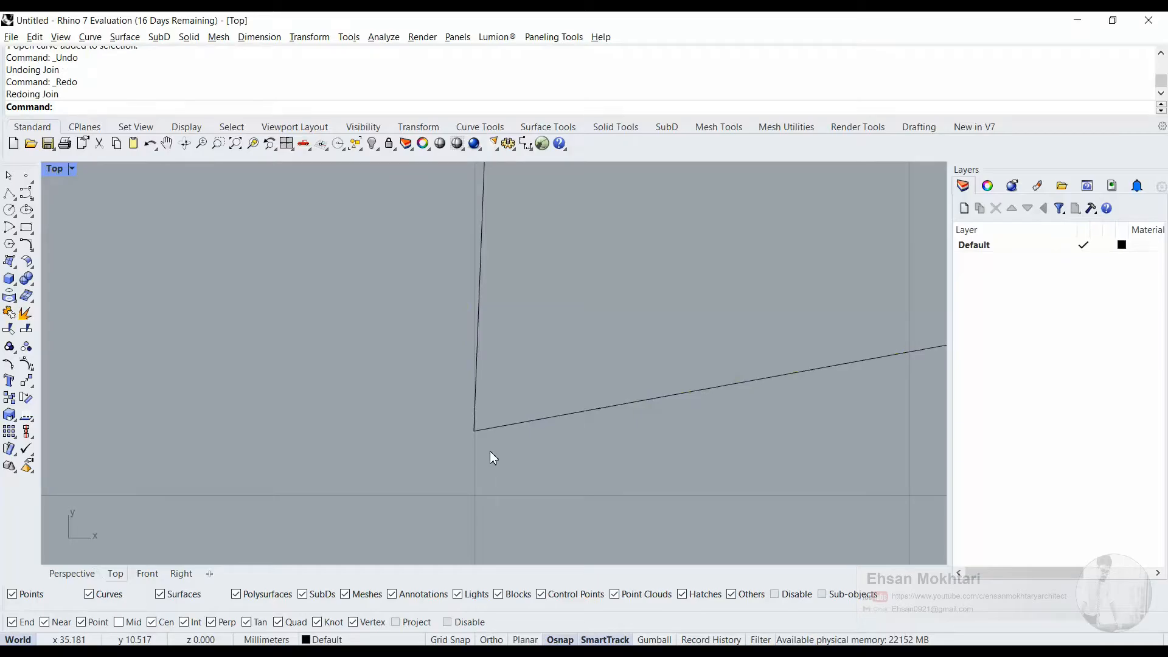
key("ctrl+z")
key("ctrl+y")
key("ctrl+z")
key("ctrl+y")
key("ctrl+z")
key("ctrl+y")
key("ctrl+z")
key("ctrl+y")
key("ctrl+z")
key("ctrl+y")
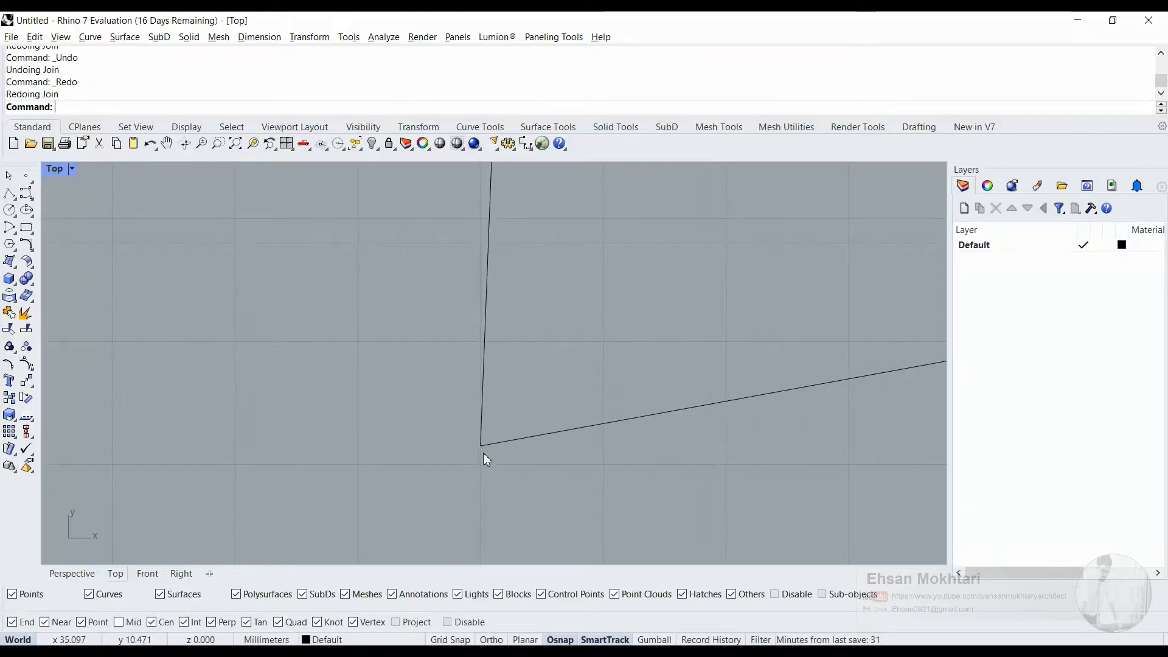
Draw an inscribed six-sided polygon below the zigzag's long sloping segment and select it to check that it is one curve
scroll(482, 458, "down", 3)
scroll(482, 459, "up", 1)
right_click_drag(481, 455, 558, 468)
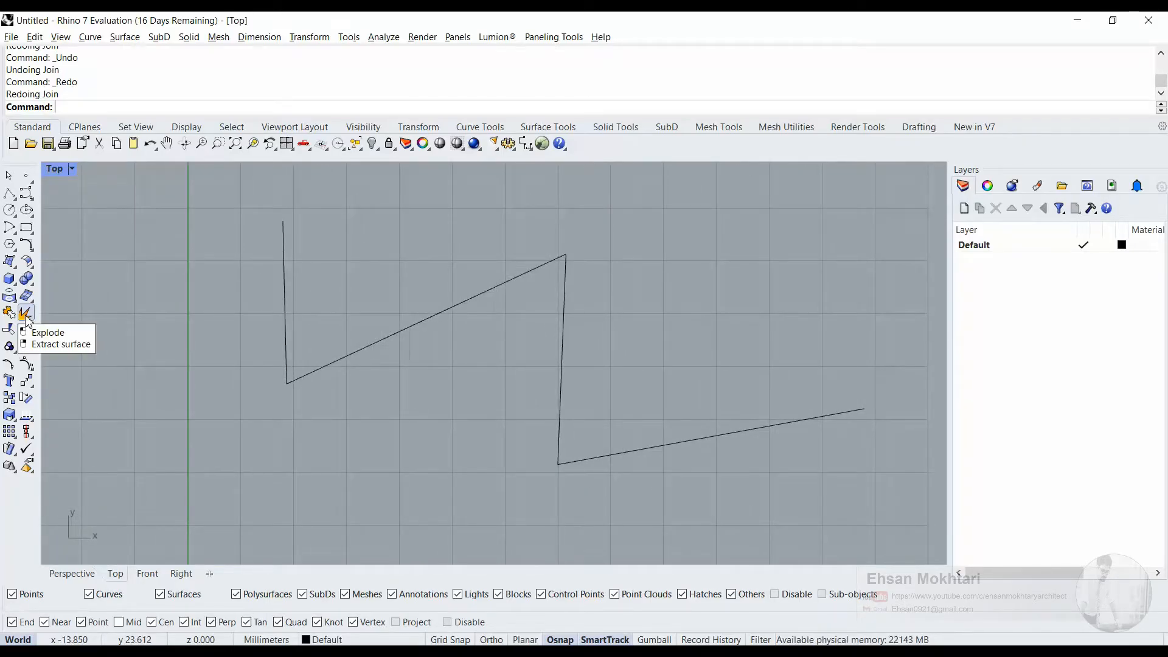
left_click(10, 245)
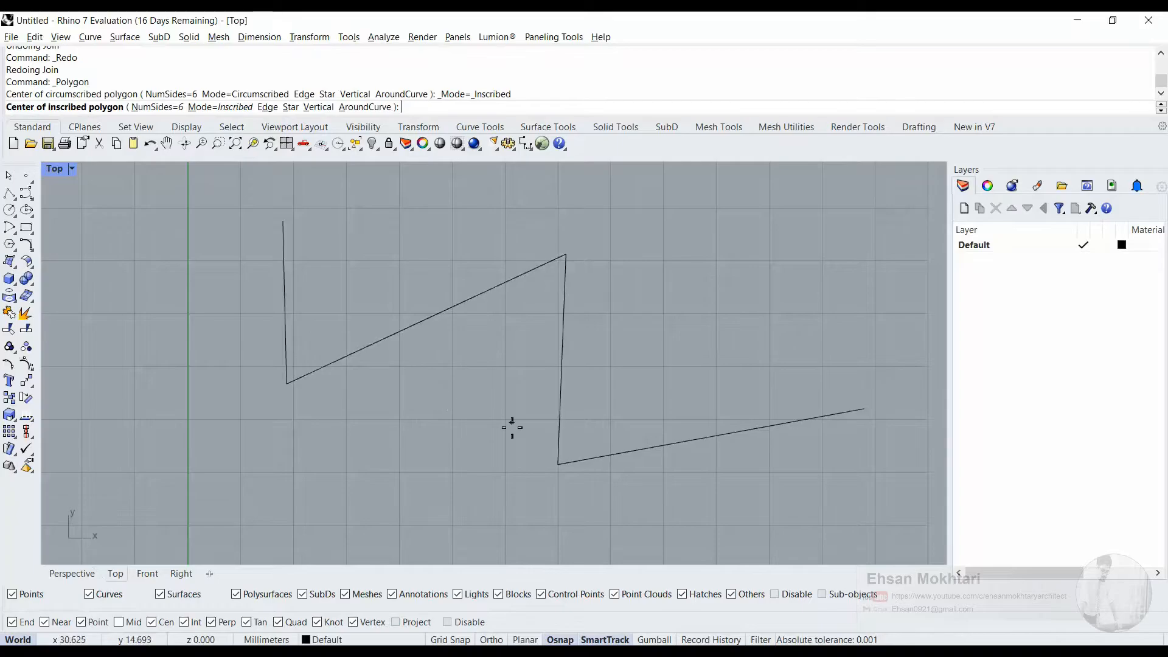
left_click(394, 438)
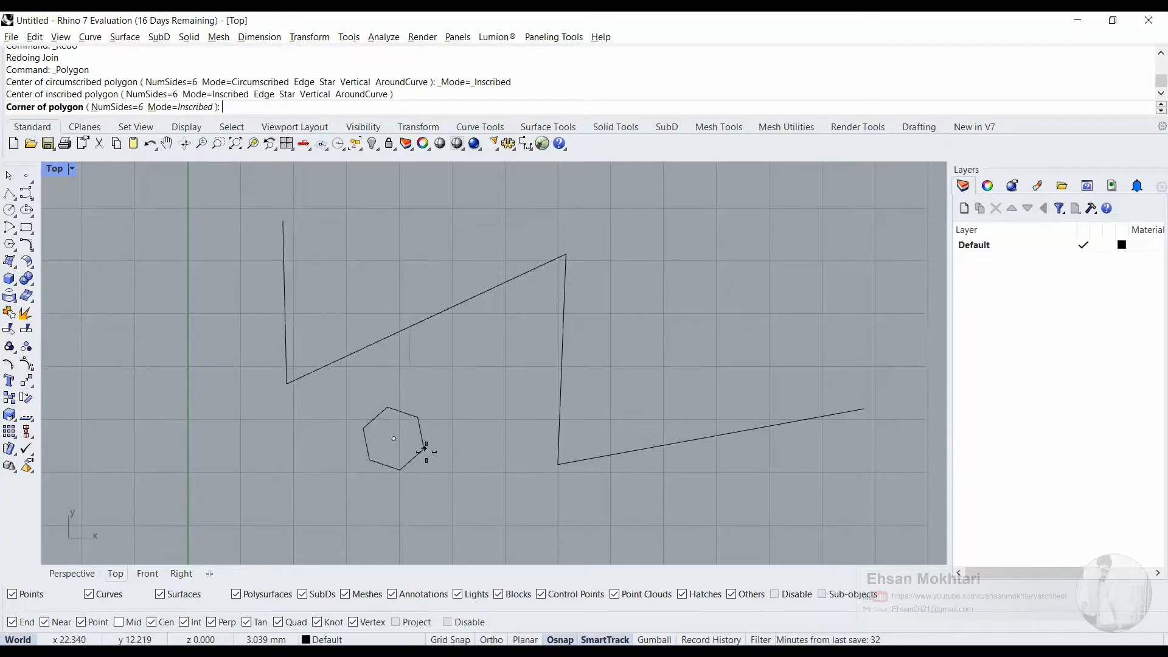
left_click(455, 438)
right_click_drag(421, 436, 534, 367)
scroll(504, 371, "up", 6)
left_click_drag(504, 372, 372, 319)
scroll(334, 342, "down", 8)
left_click(267, 389)
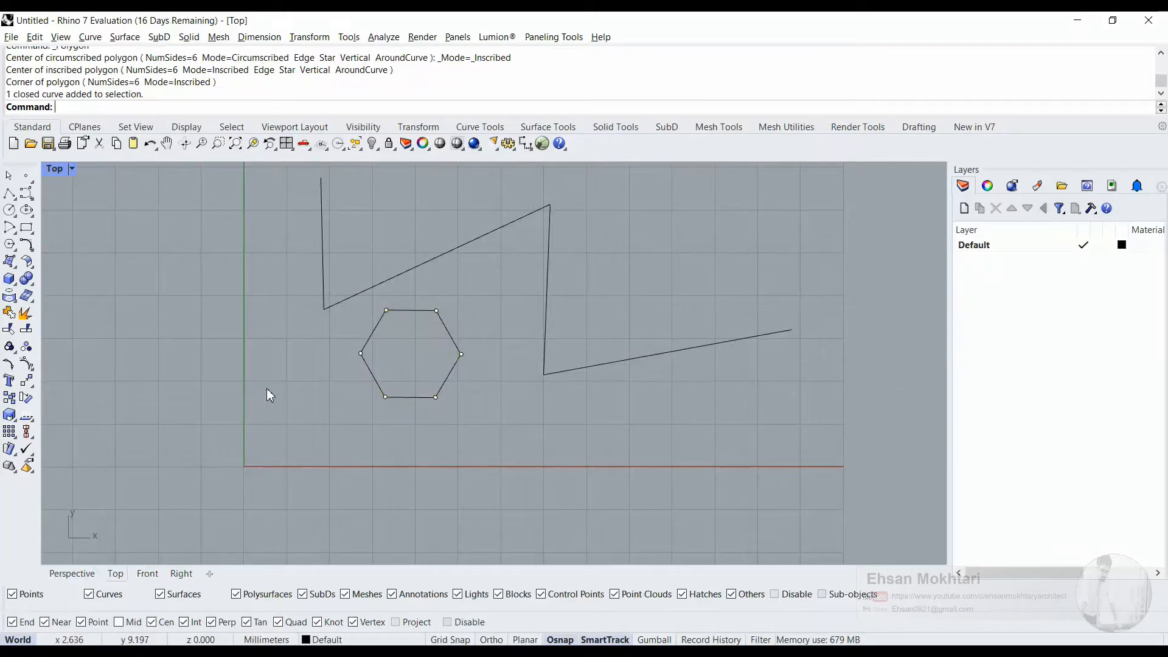
Explode the hexagon into its separate line segments
left_click(25, 313)
left_click(368, 377)
right_click(332, 410)
Select the exploded hexagon's sides one after another to check that each is an independent line
left_click_drag(421, 352, 329, 395)
scroll(380, 366, "up", 6)
left_click(401, 348)
left_click_drag(401, 334, 323, 266)
left_click_drag(422, 306, 408, 240)
left_click_drag(564, 283, 507, 295)
left_click_drag(554, 386, 509, 387)
left_click(424, 393)
scroll(404, 437, "down", 3)
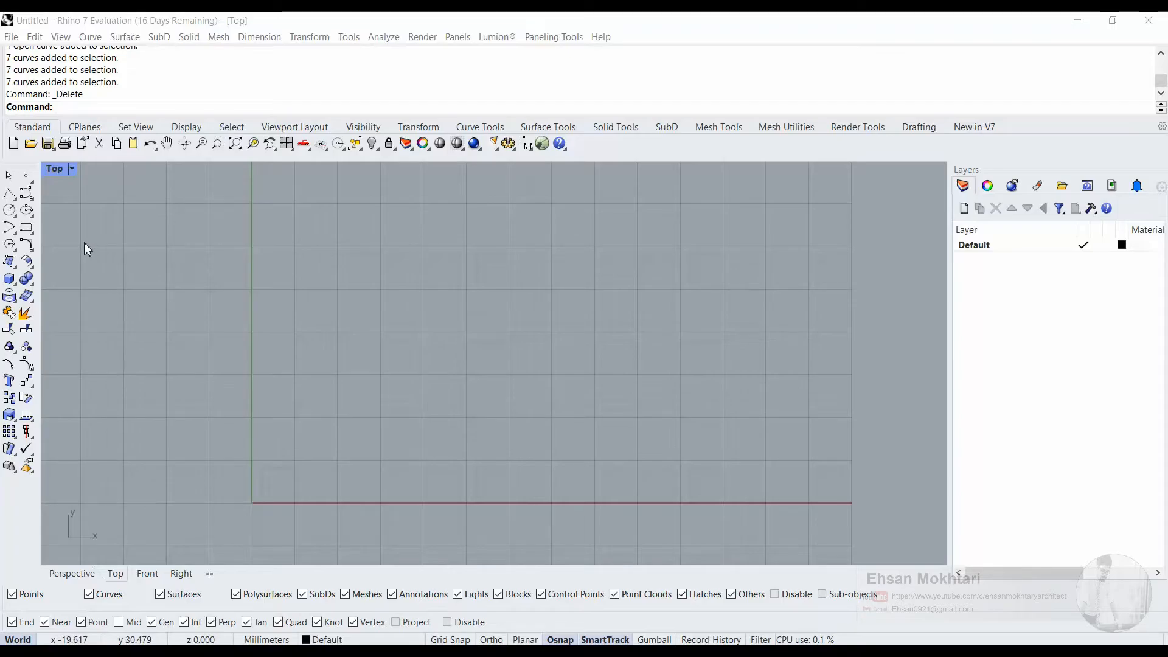
Draw a circle with a radius of 10 mm to the right of the vertical axis
left_click(9, 210)
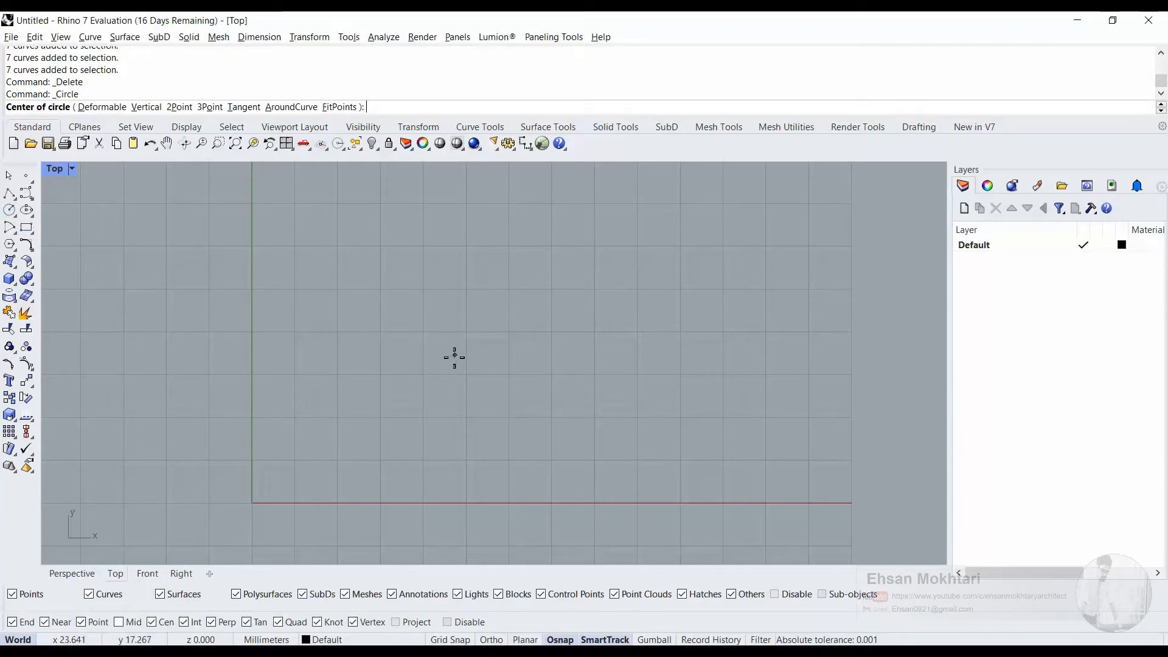
left_click(337, 320)
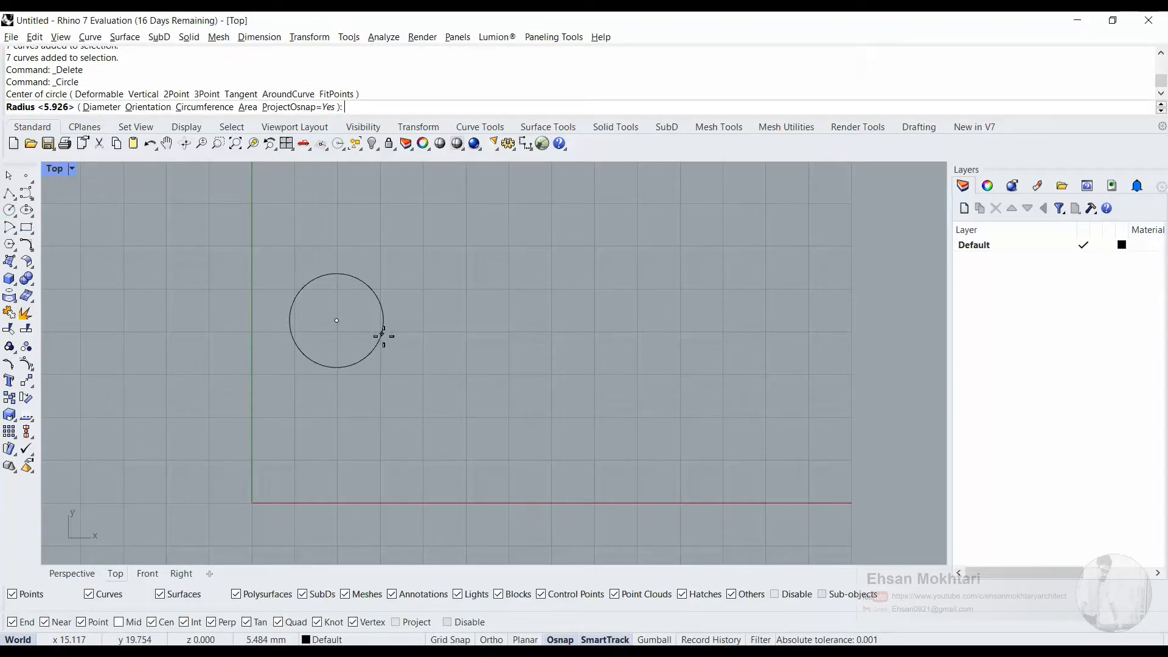
type("10")
key("Return")
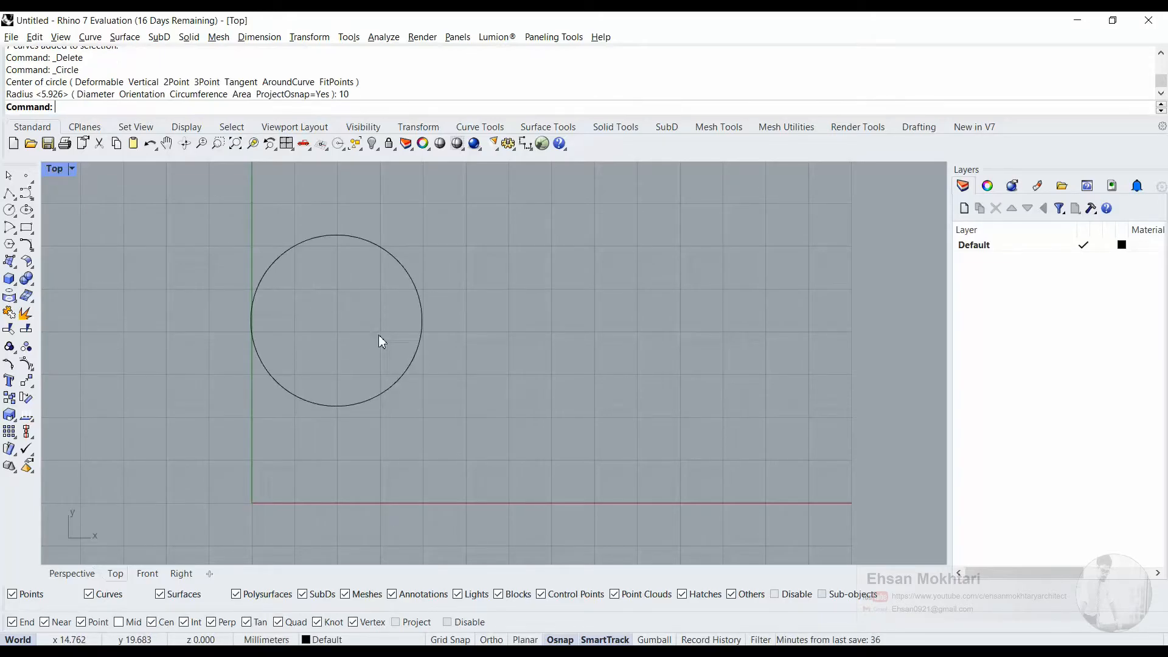
Draw a small circle with a radius of 1 mm inside the large circle, slightly off its center
scroll(414, 348, "up", 4)
key("Return")
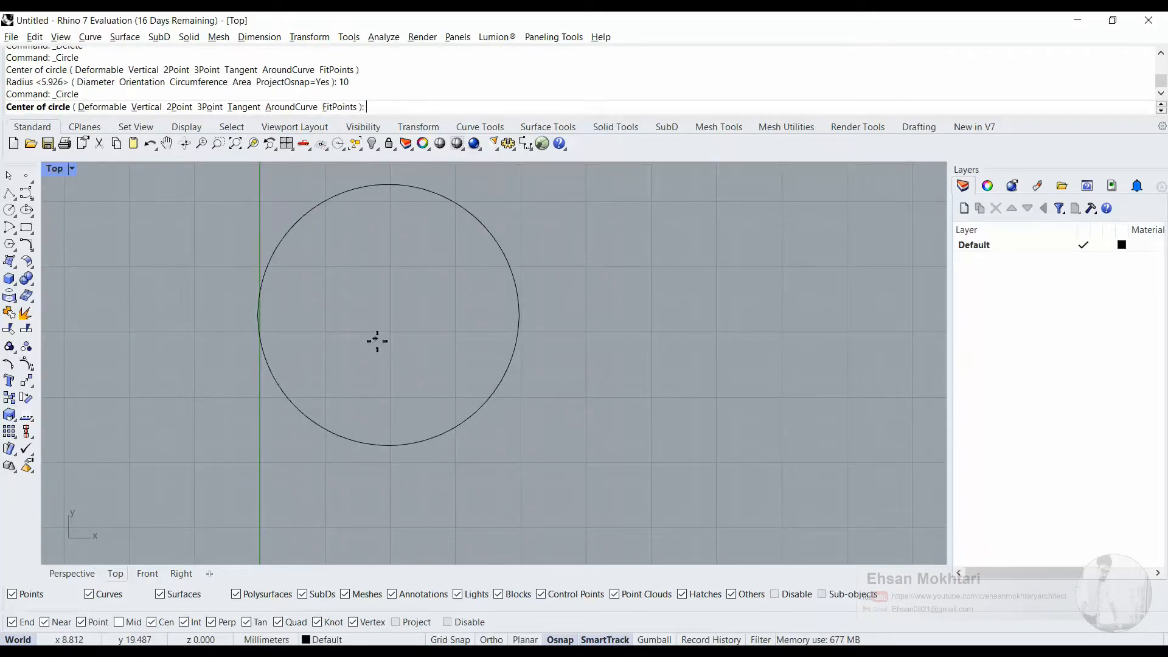
left_click(375, 339)
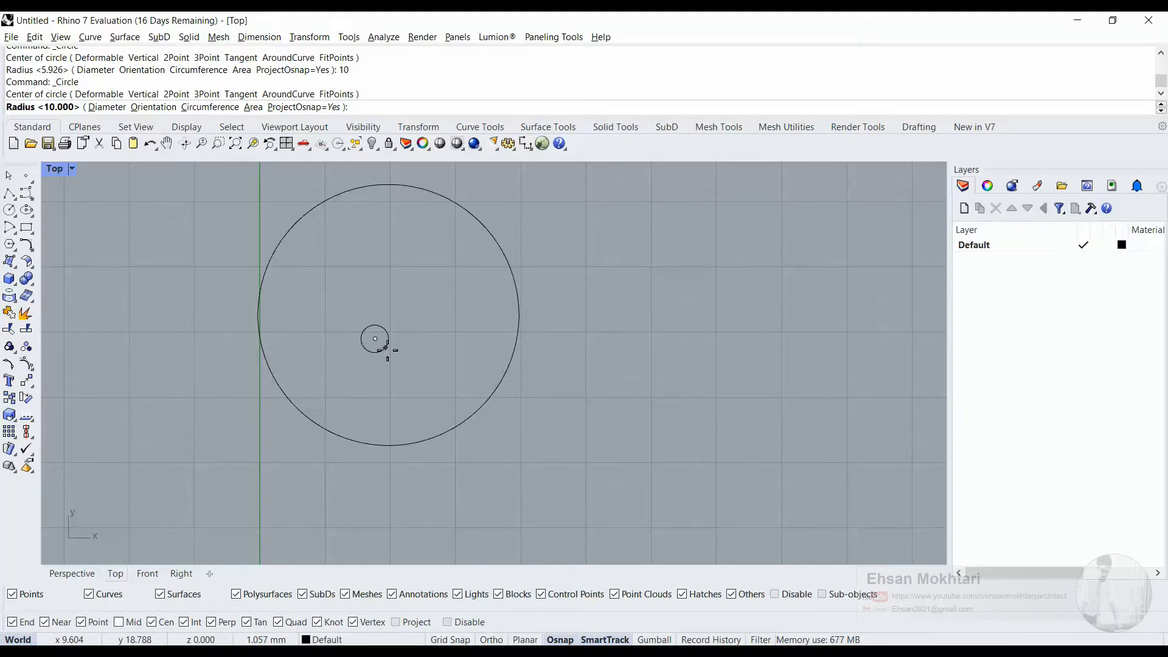
type("2")
key("BackSpace")
type("1")
key("Return")
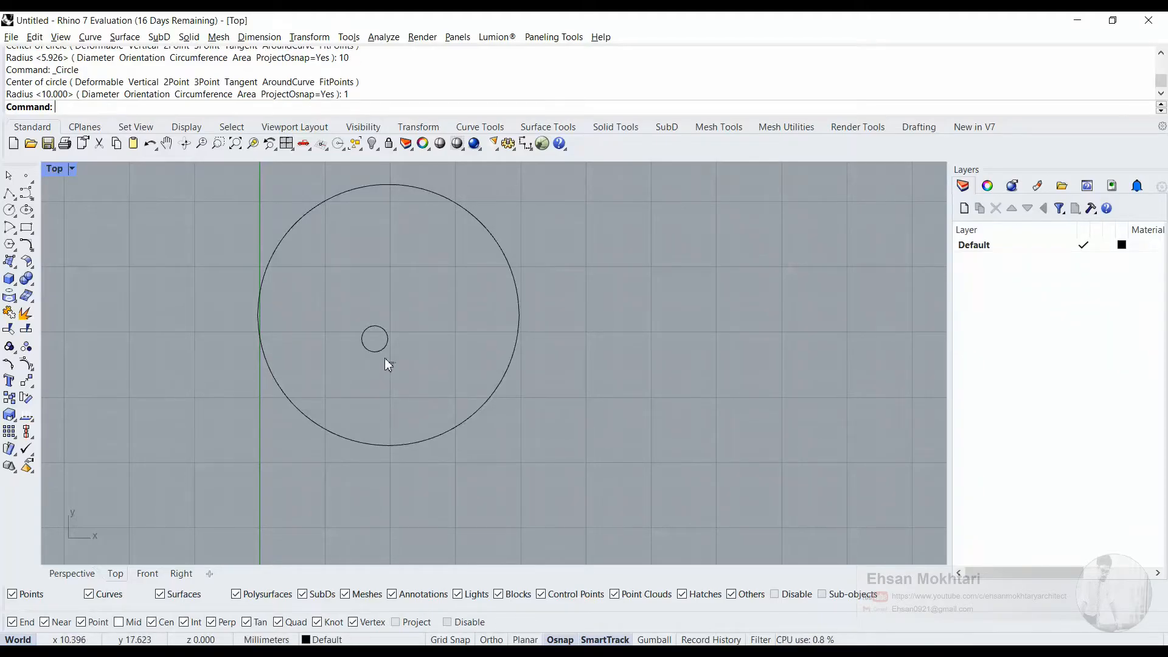
Select the small circle and shift it freehand a short way diagonally down and right inside the large circle
left_click(383, 354)
scroll(371, 329, "up", 4)
scroll(398, 341, "down", 5)
scroll(414, 403, "up", 4)
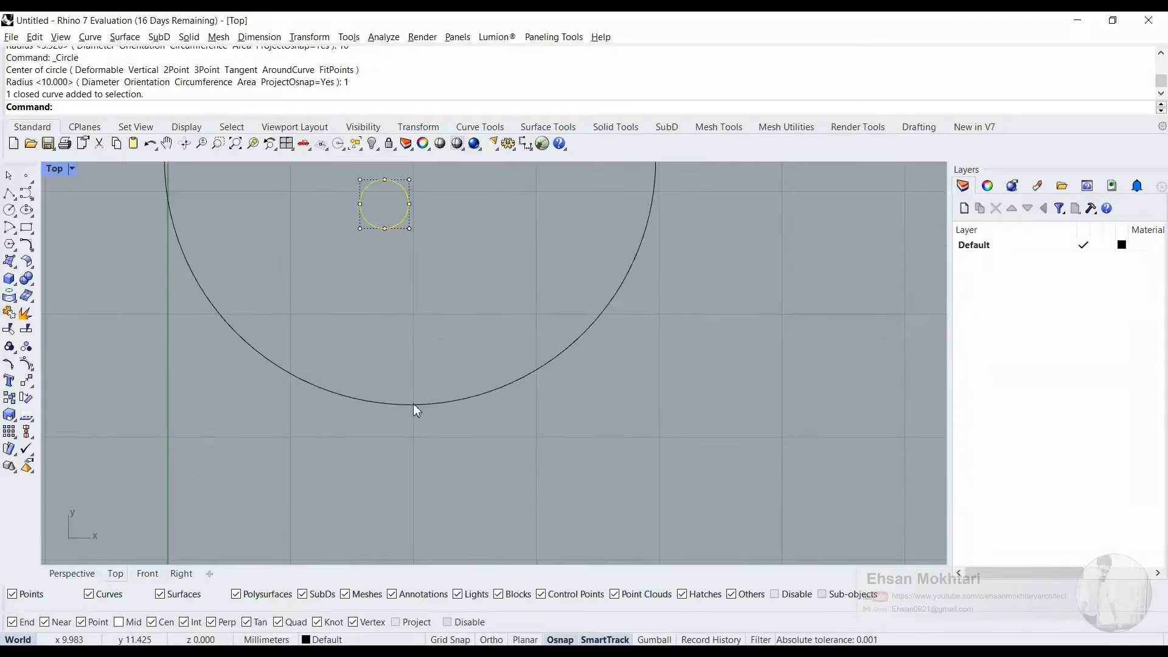
scroll(414, 405, "down", 2)
right_click_drag(415, 336, 421, 359)
left_click(411, 340)
left_click(405, 311)
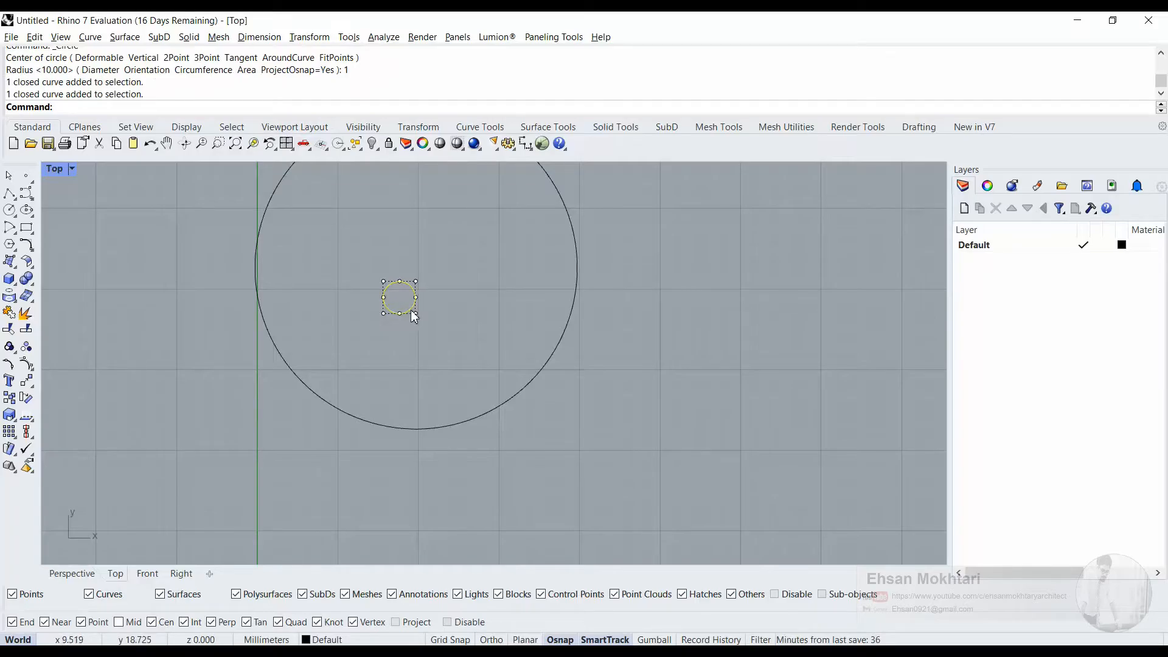
left_click_drag(411, 309, 440, 338)
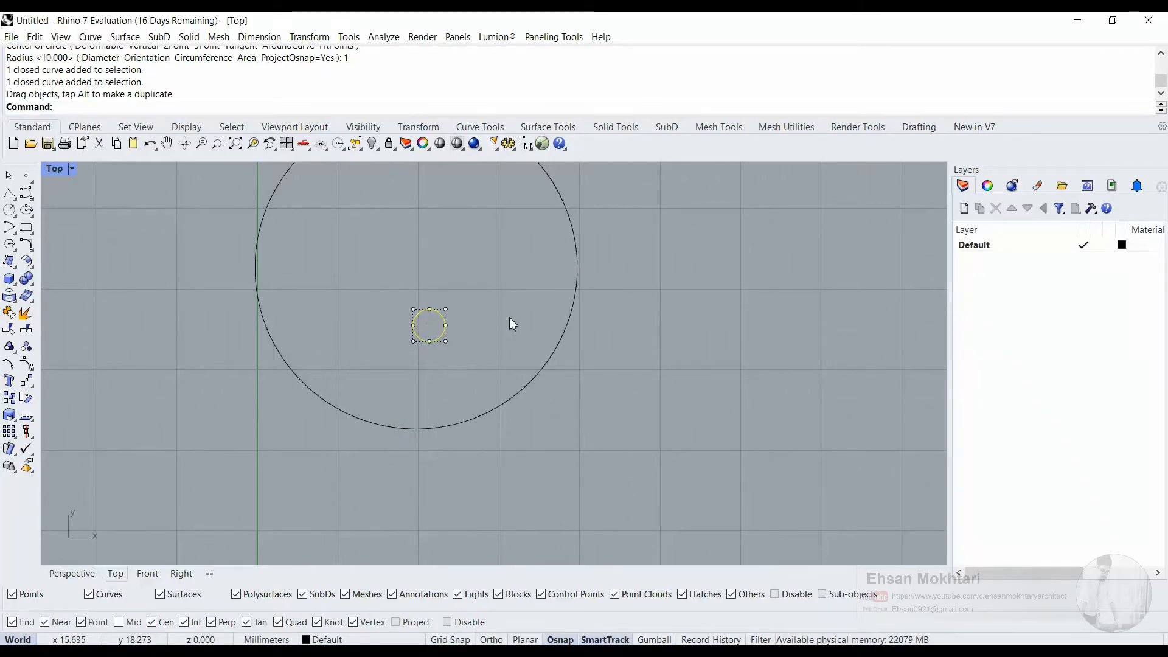
left_click(494, 318)
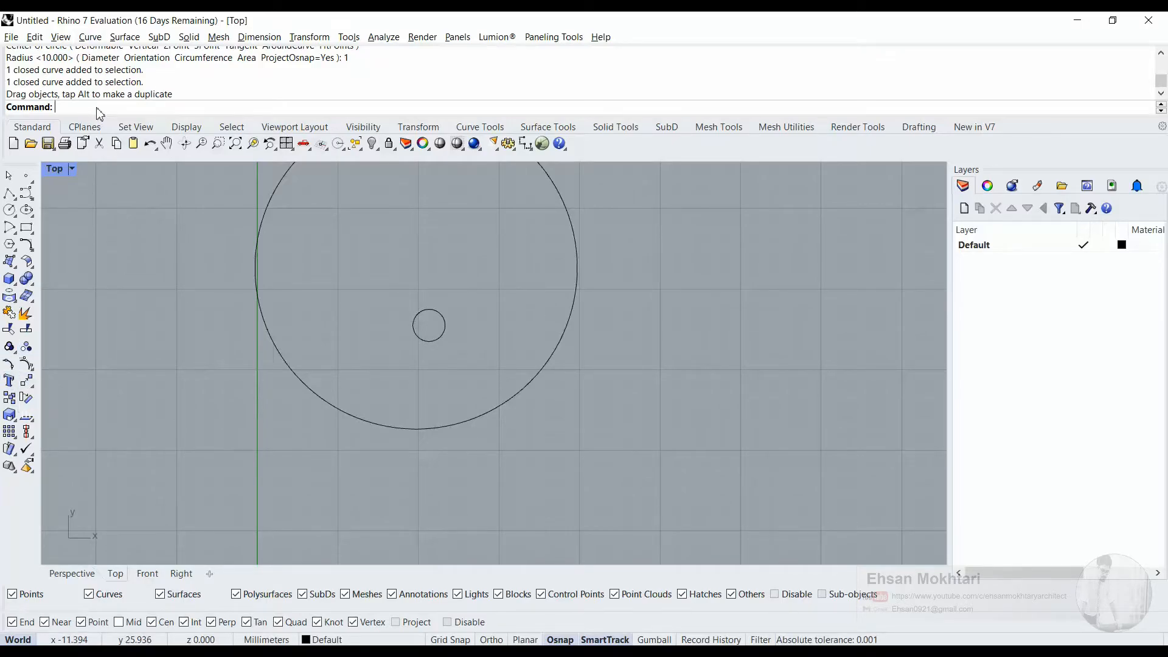
Move the small circle from its center to the bottom quadrant point of the large circle with the Move command
type("move")
key("Return")
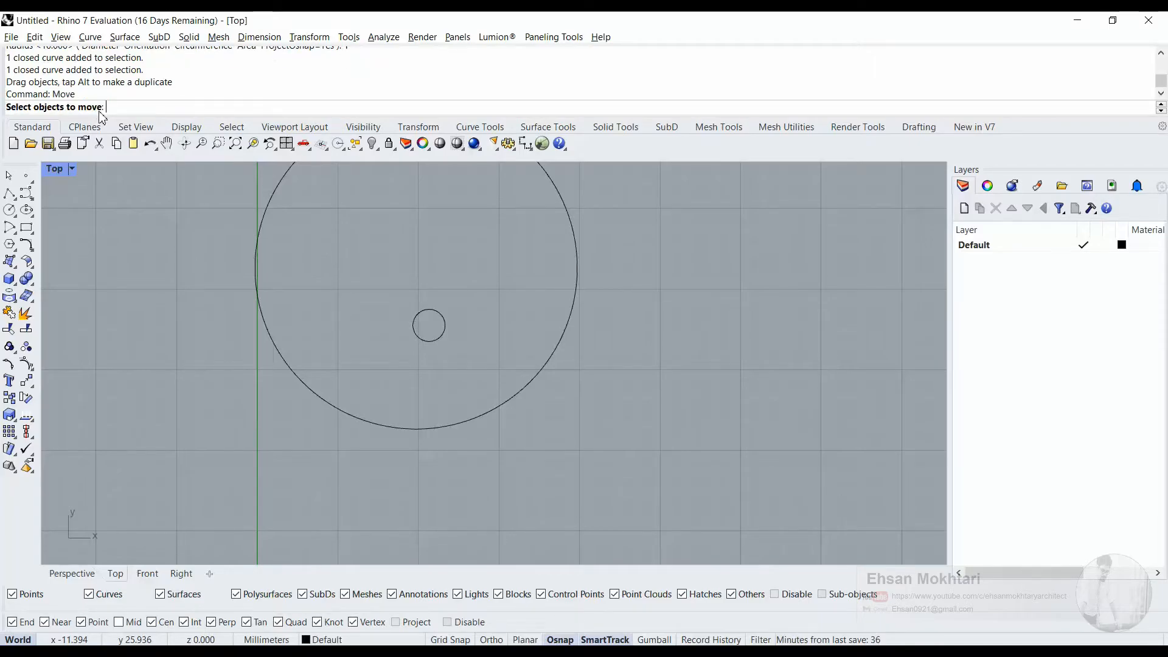
left_click(445, 326)
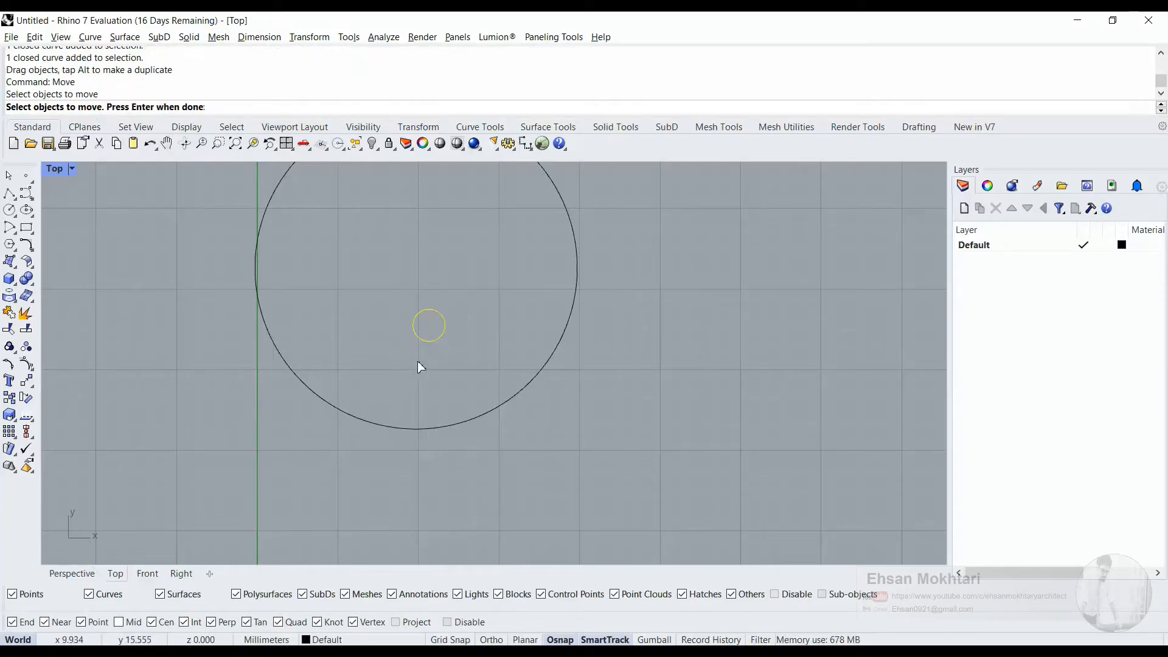
key("Return")
scroll(432, 328, "up", 4)
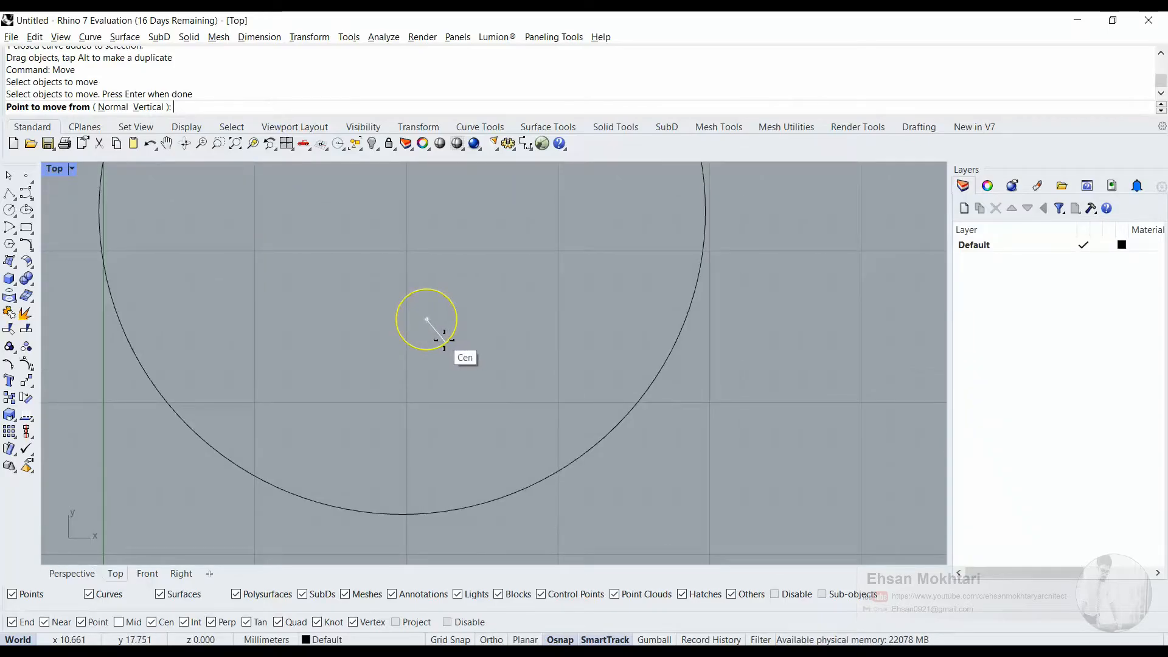
left_click(426, 319)
right_click_drag(427, 431, 443, 338)
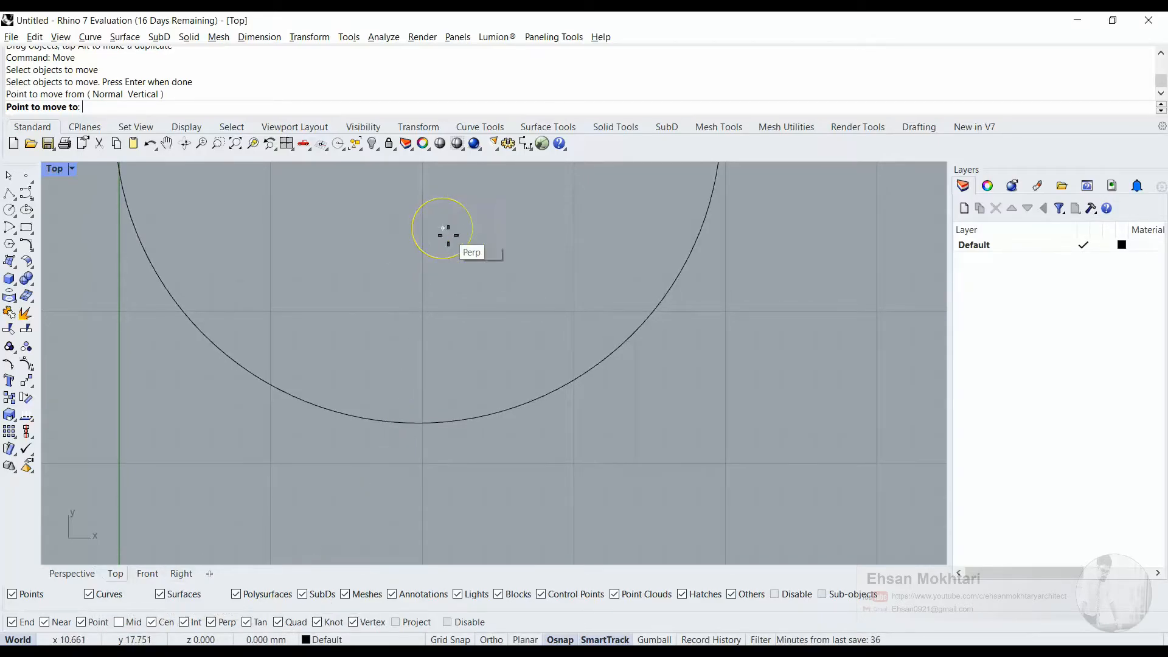
left_click(418, 422)
scroll(469, 333, "down", 5)
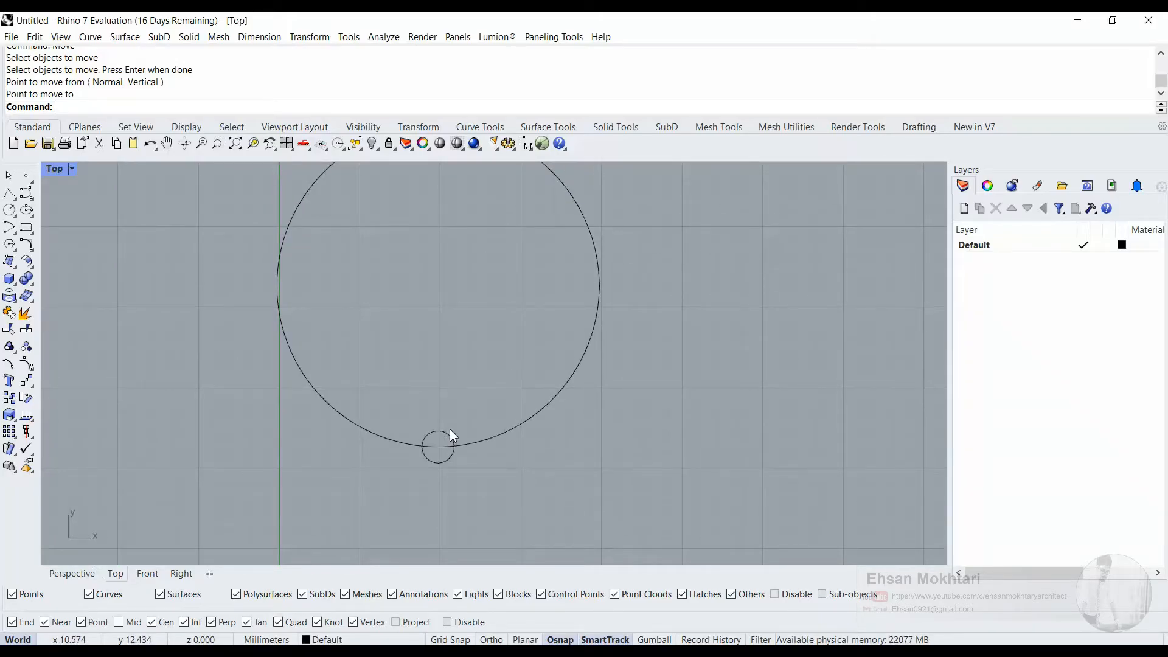
left_click(447, 431)
key("Escape")
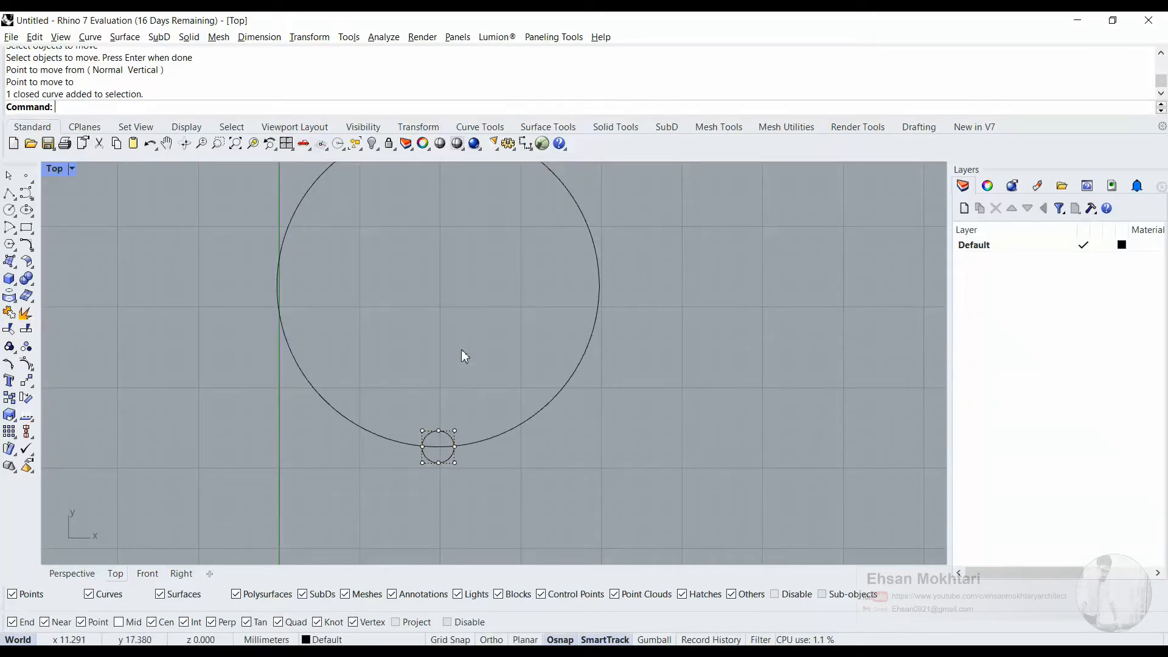
Draw a circle with a radius of 0.2 mm centered on the top quadrant point of the small circle
scroll(440, 420, "up", 5)
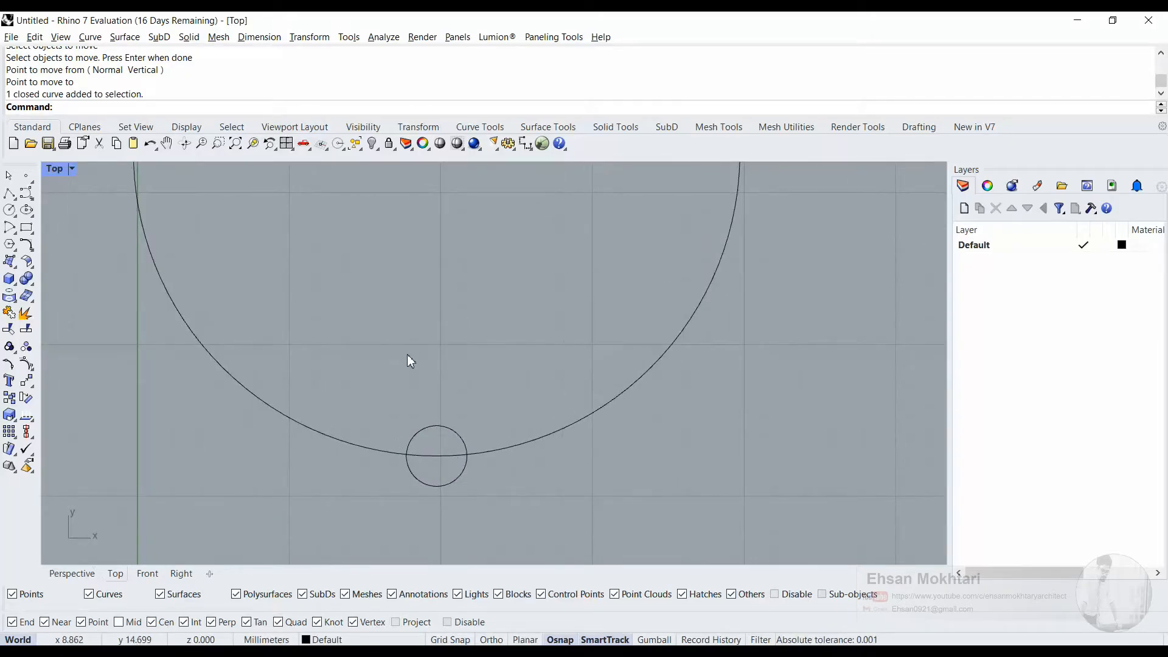
left_click(10, 196)
scroll(397, 391, "up", 6)
right_click_drag(475, 467, 459, 348)
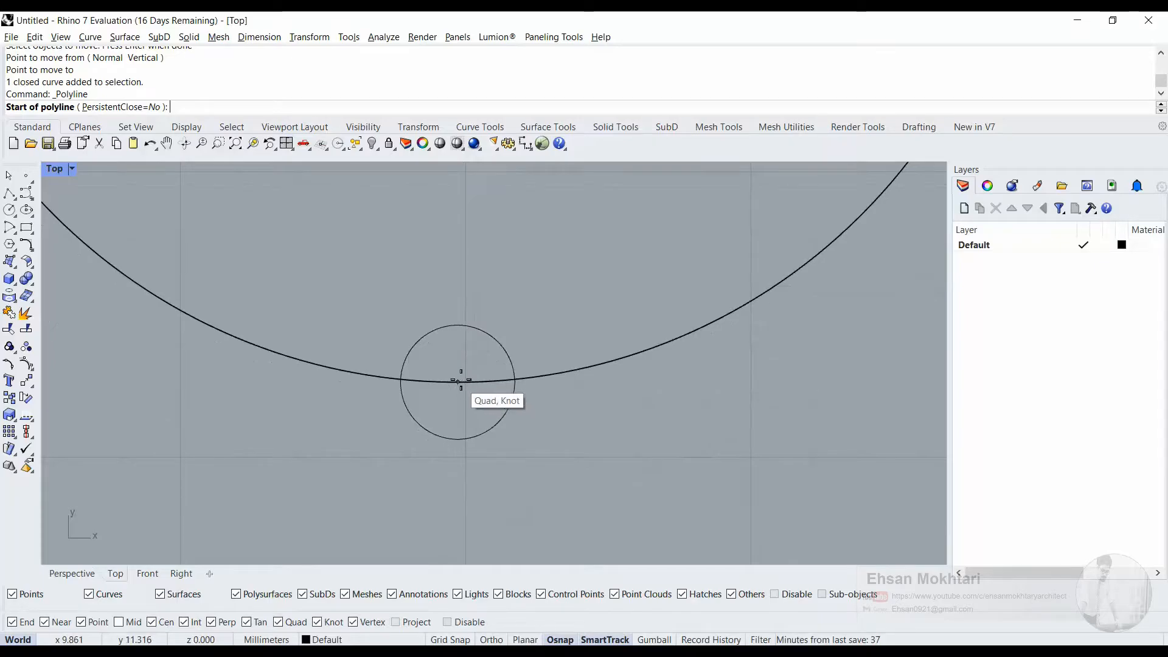
left_click(9, 210)
left_click(454, 325)
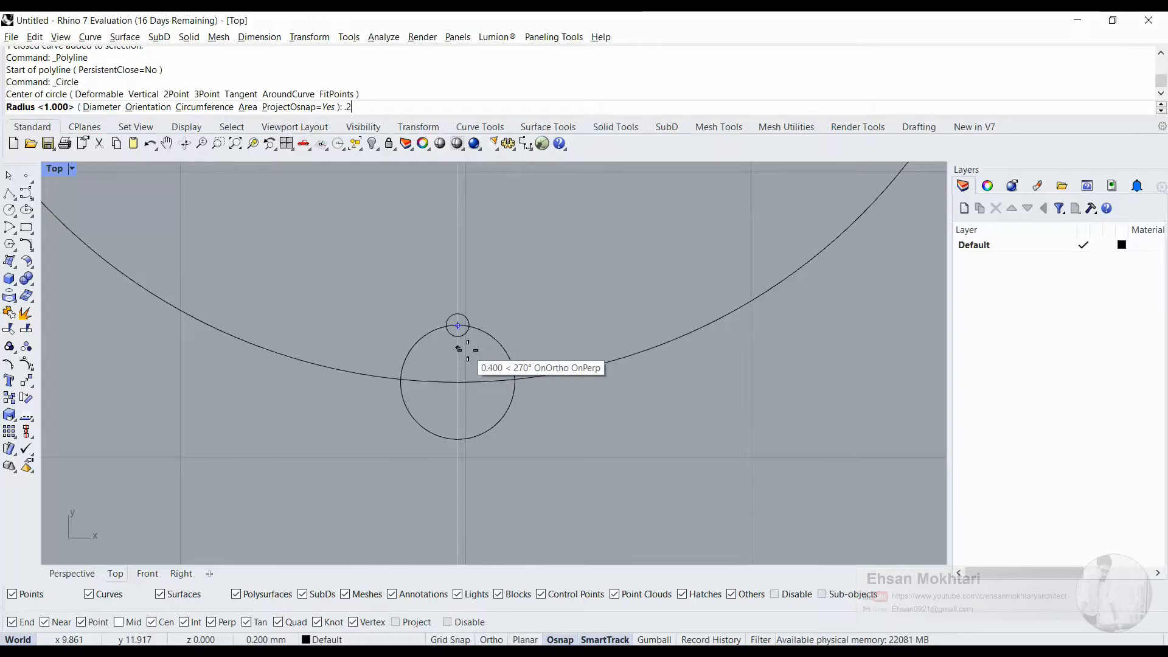
key("Return")
Draw a 0.2 mm radius circle at the right-hand intersection of the small circle and the large circle
key("Return")
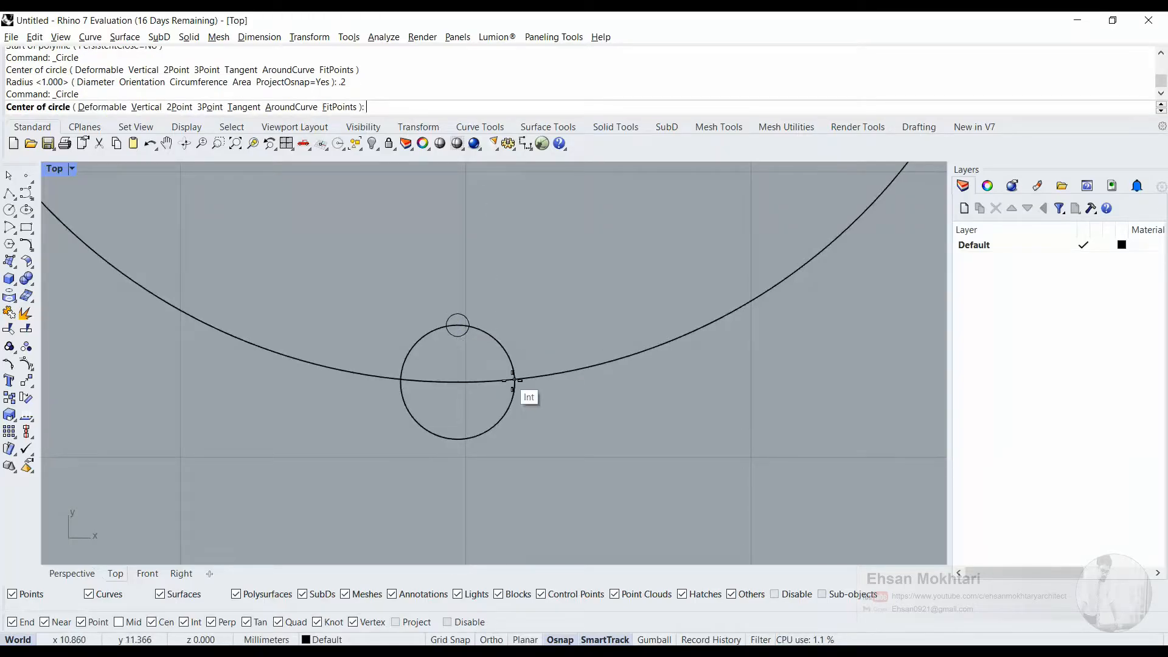
left_click(515, 379)
type(".2")
key("Return")
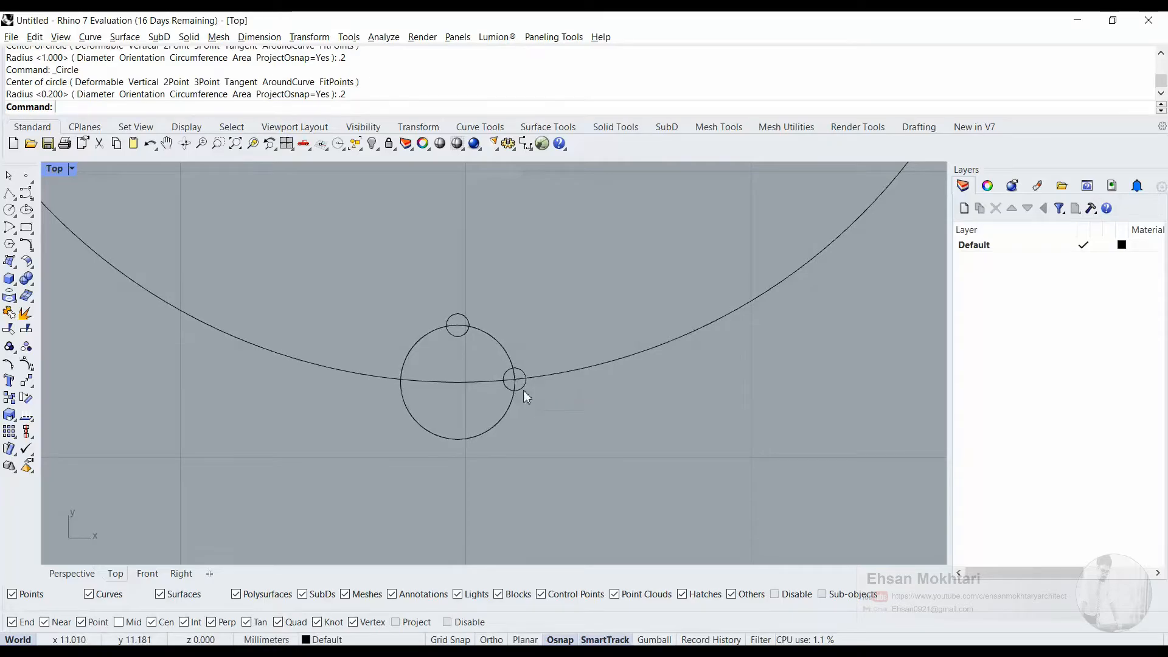
Draw a circle with a radius of 0.2 mm centered on the left quadrant point of the small circle
key("Return")
left_click(401, 382)
type(".2")
key("Return")
Replace the off-quadrant tiny circle on the right with a 0.2 mm radius circle centered on the small circle's right quadrant point
scroll(519, 387, "up", 6)
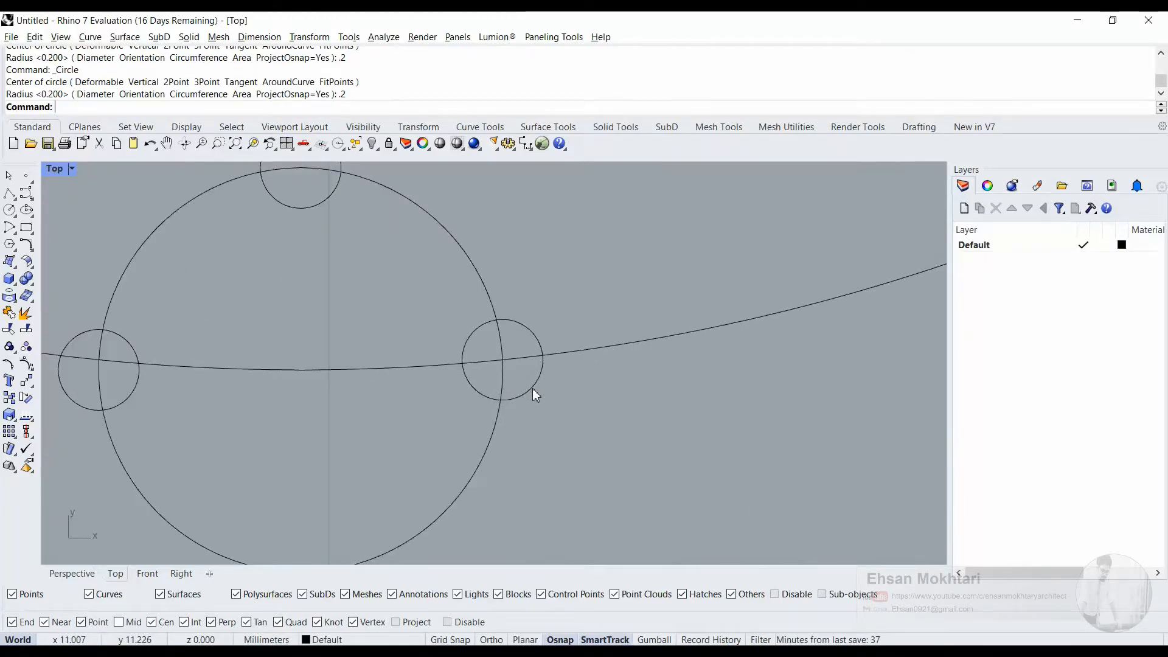
left_click(532, 388)
key("Delete")
key("Return")
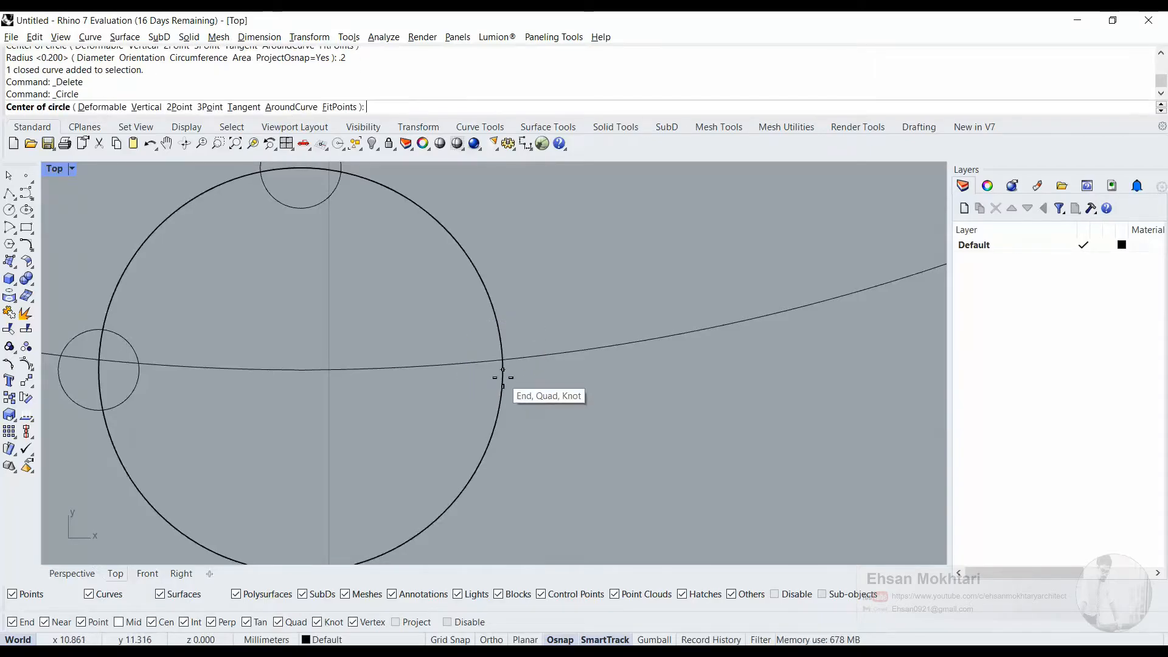
left_click(521, 387)
type(".2")
key("Return")
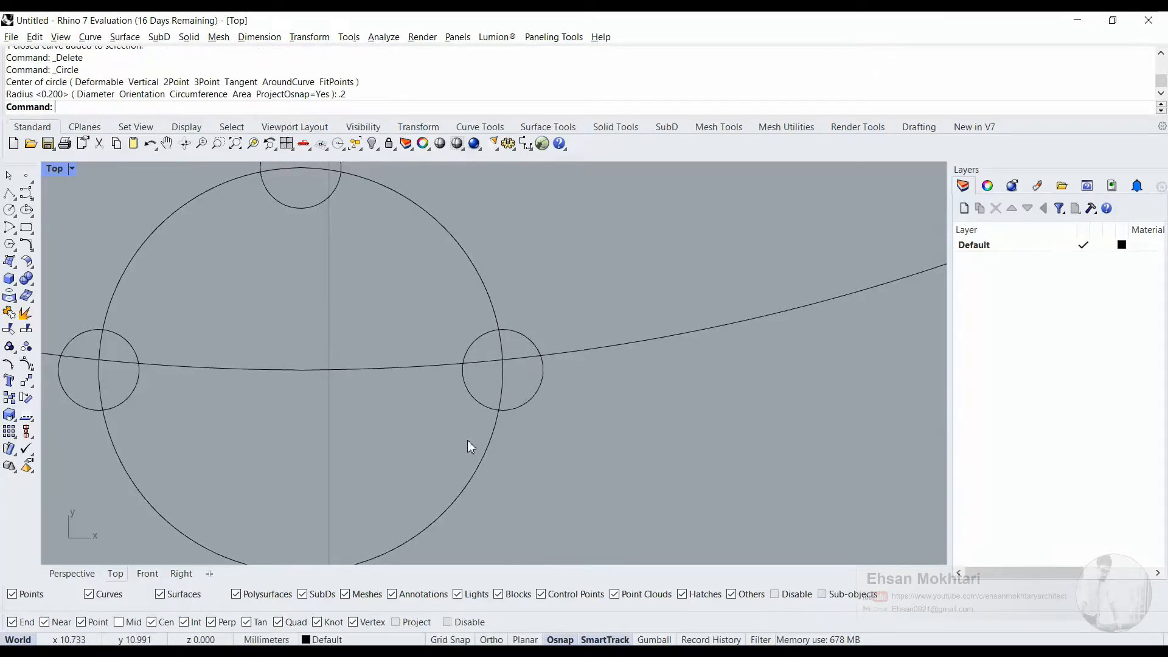
Draw a circle with a radius of 0.2 mm centered on the bottom quadrant point of the small circle
scroll(438, 425, "down", 6)
key("Return")
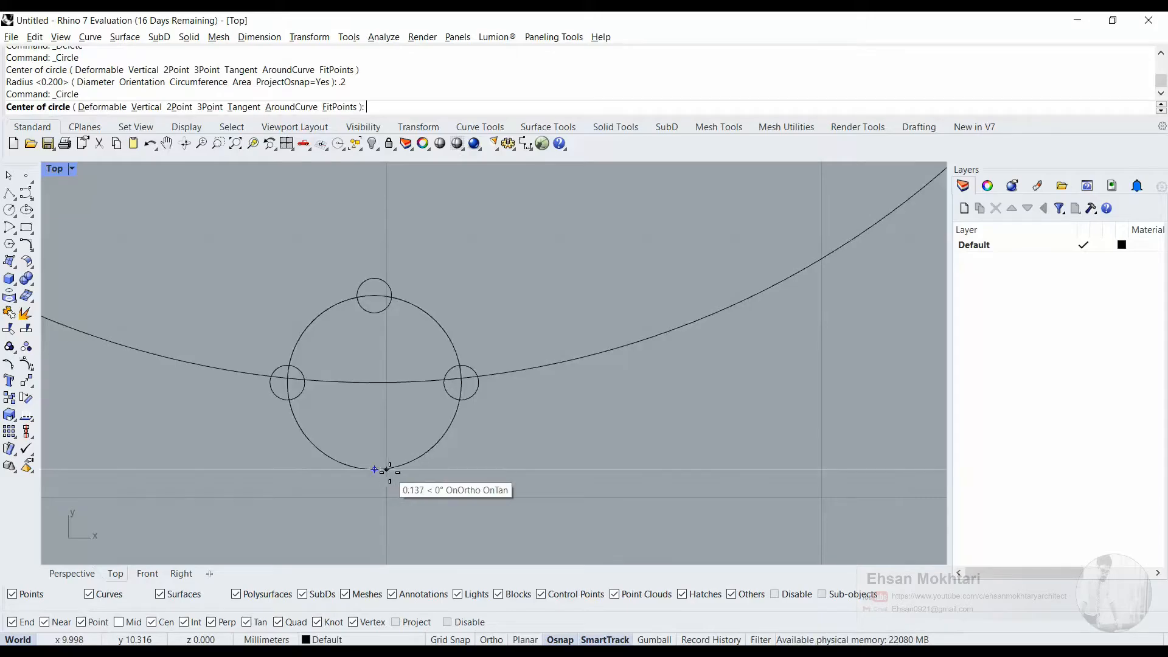
left_click(374, 469)
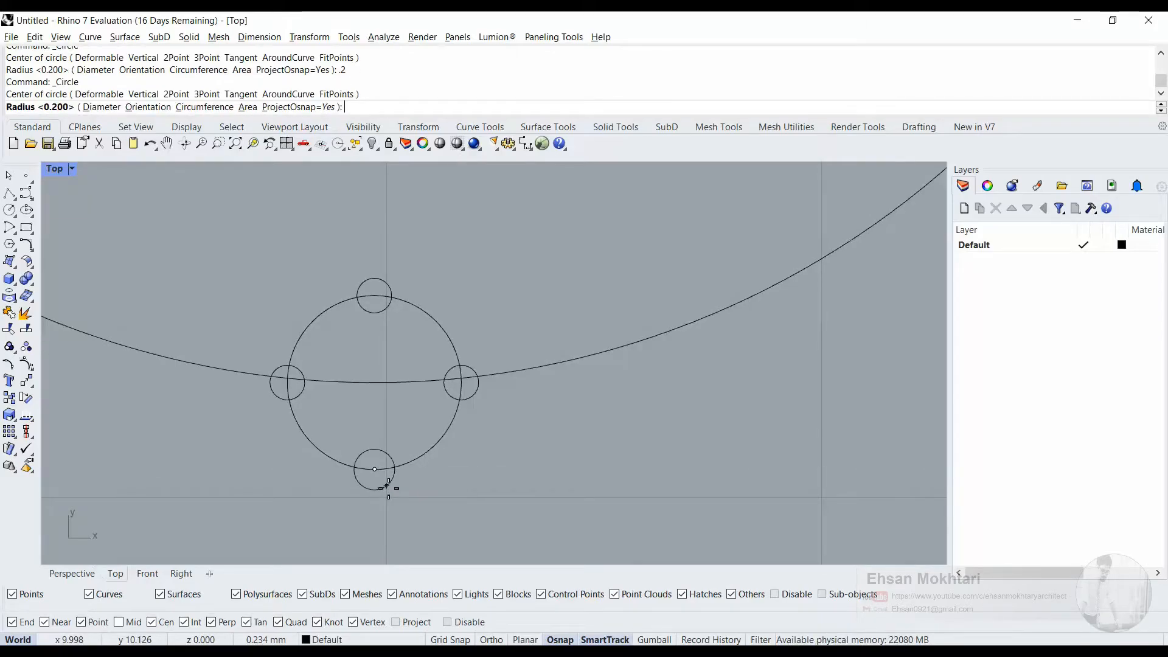
type(".2")
key("Return")
Move the small circle and its four tiny circles together from the small circle's center to the large circle's right quadrant point
scroll(543, 440, "down", 5)
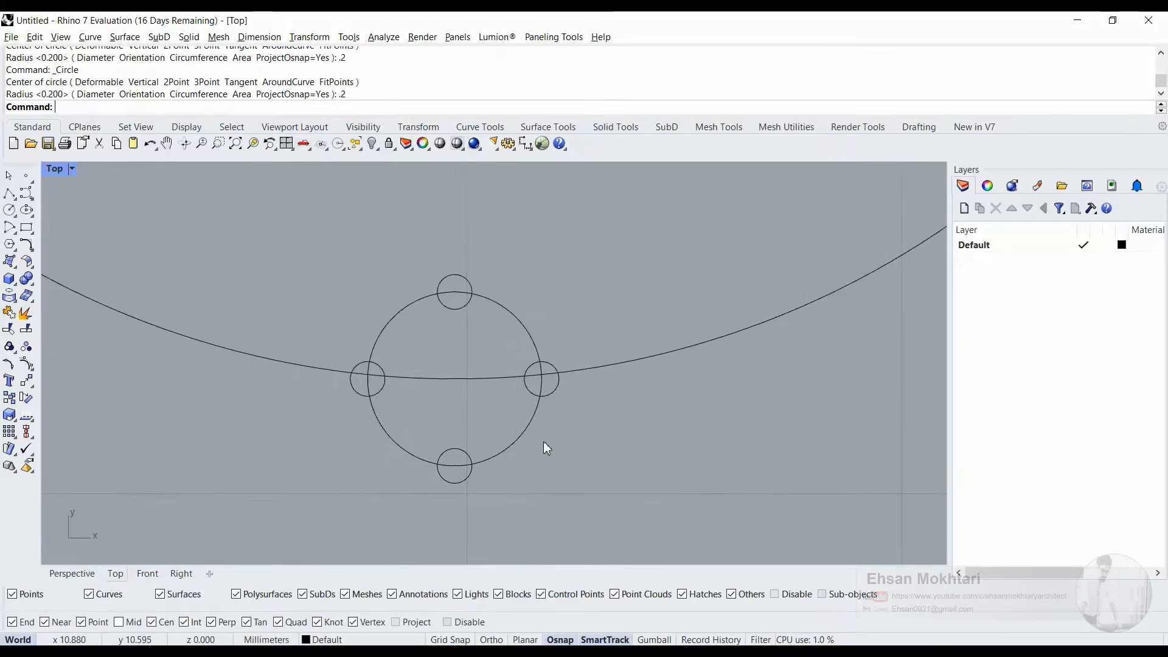
left_click_drag(399, 287, 651, 516)
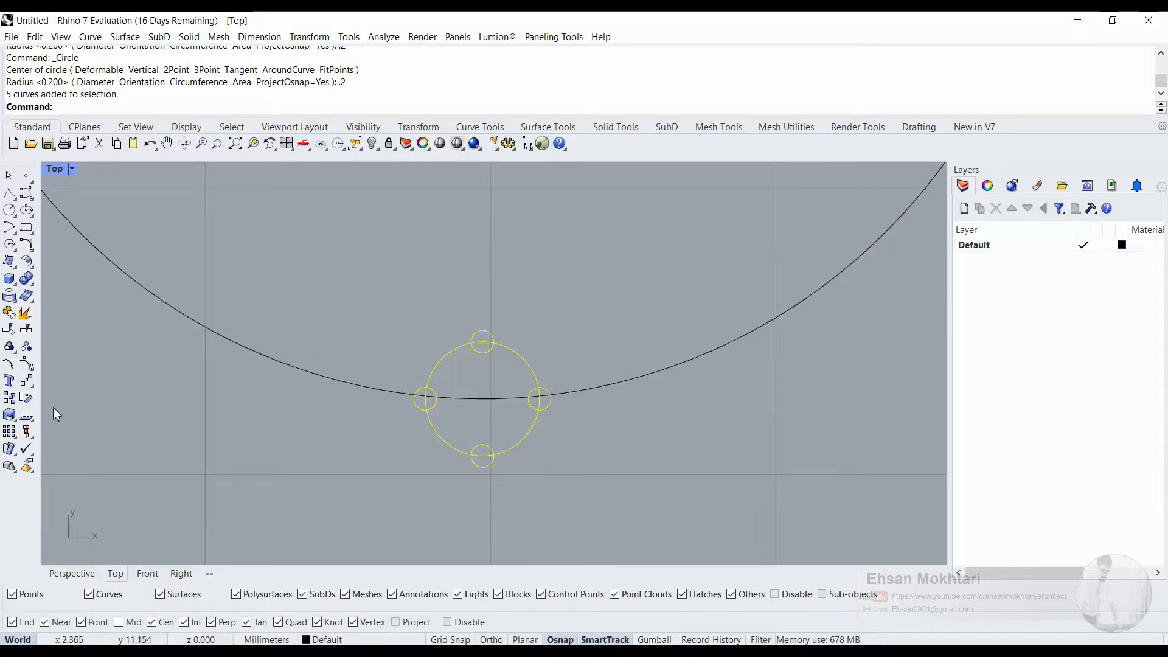
left_click(27, 380)
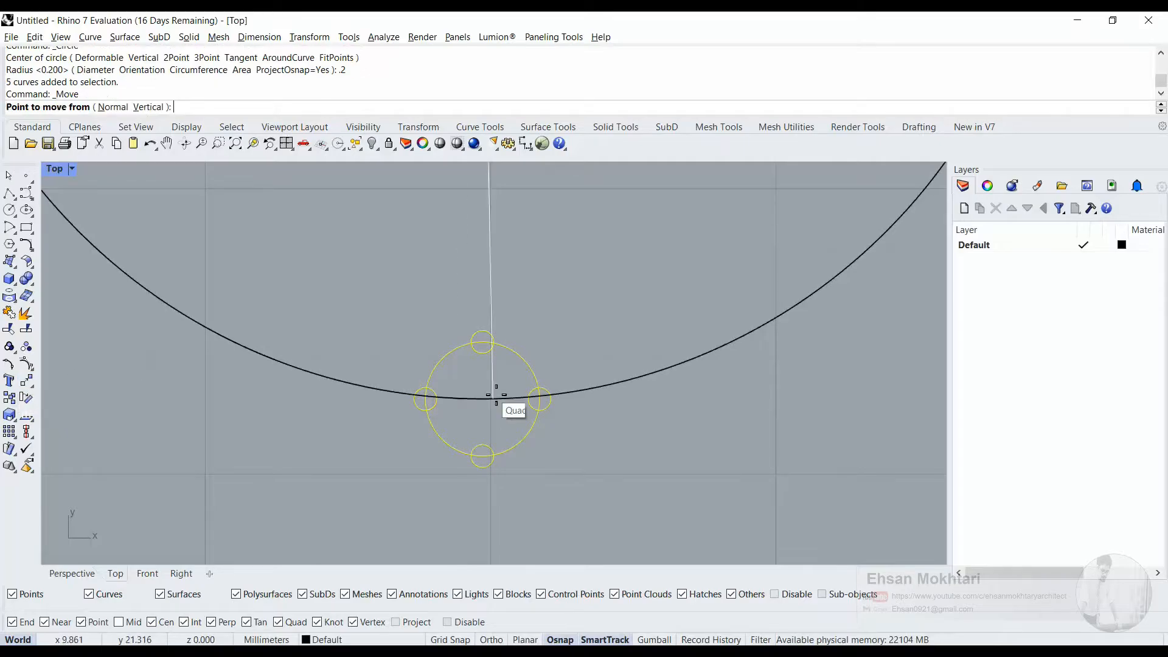
left_click(512, 445)
scroll(608, 377, "down", 5)
scroll(605, 352, "up", 3)
scroll(623, 349, "up", 4)
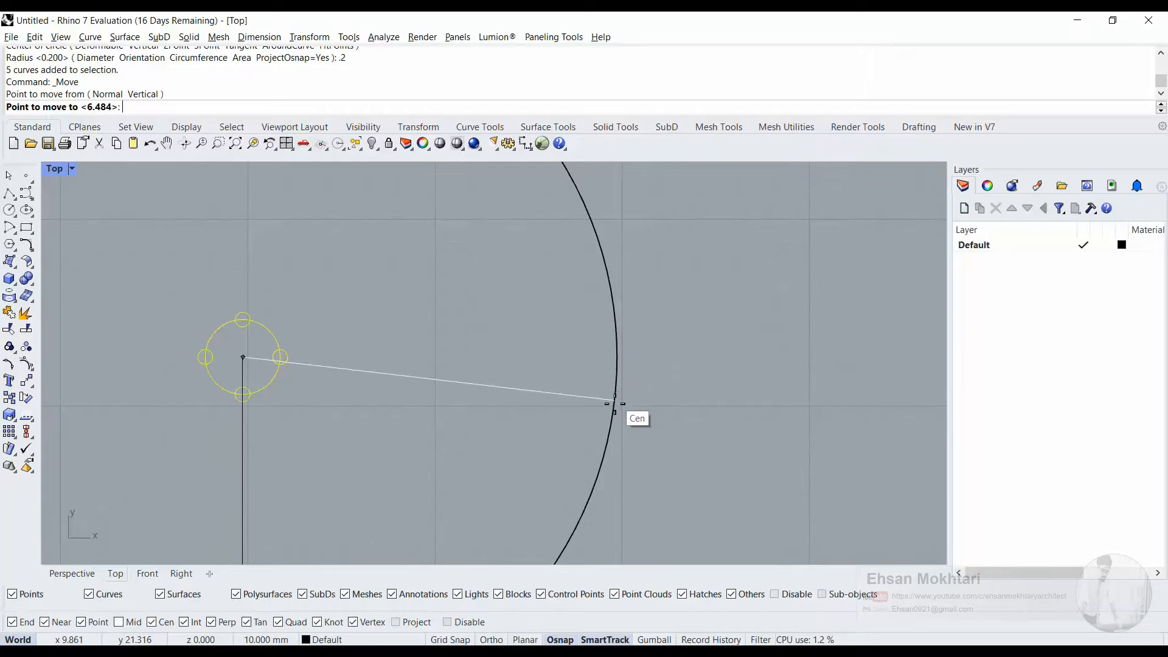
left_click(618, 362)
Copy the five-circle group from its center to the large circle's top quadrant point and clear the selection
scroll(611, 361, "down", 4)
scroll(611, 361, "up", 4)
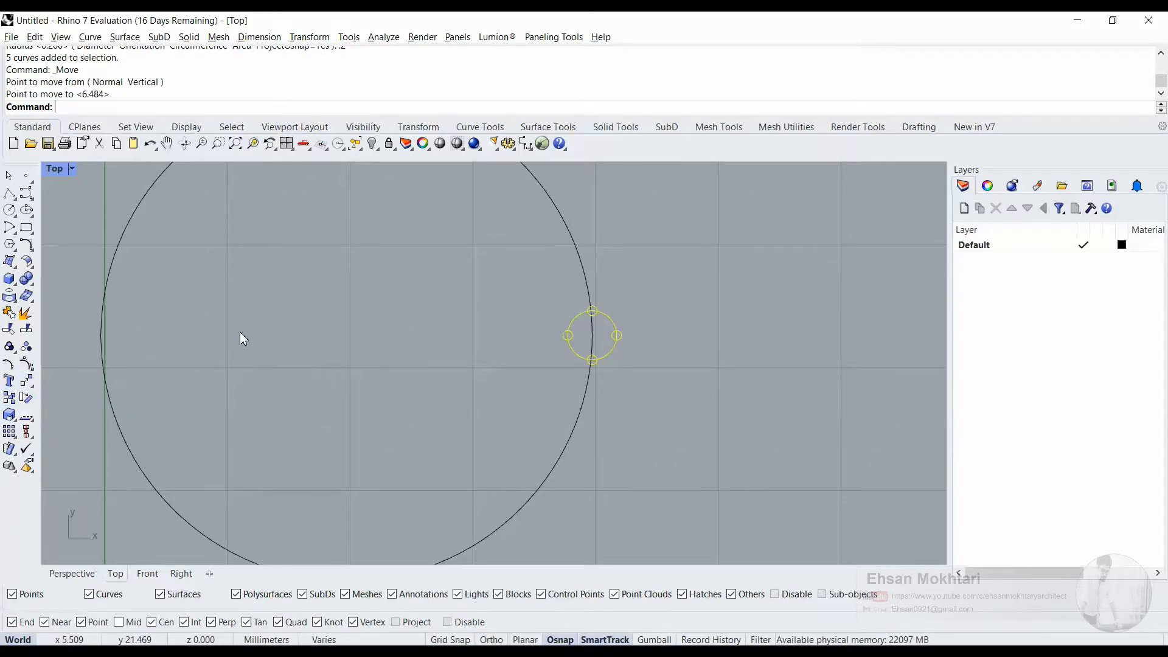
type("copy")
key("Return")
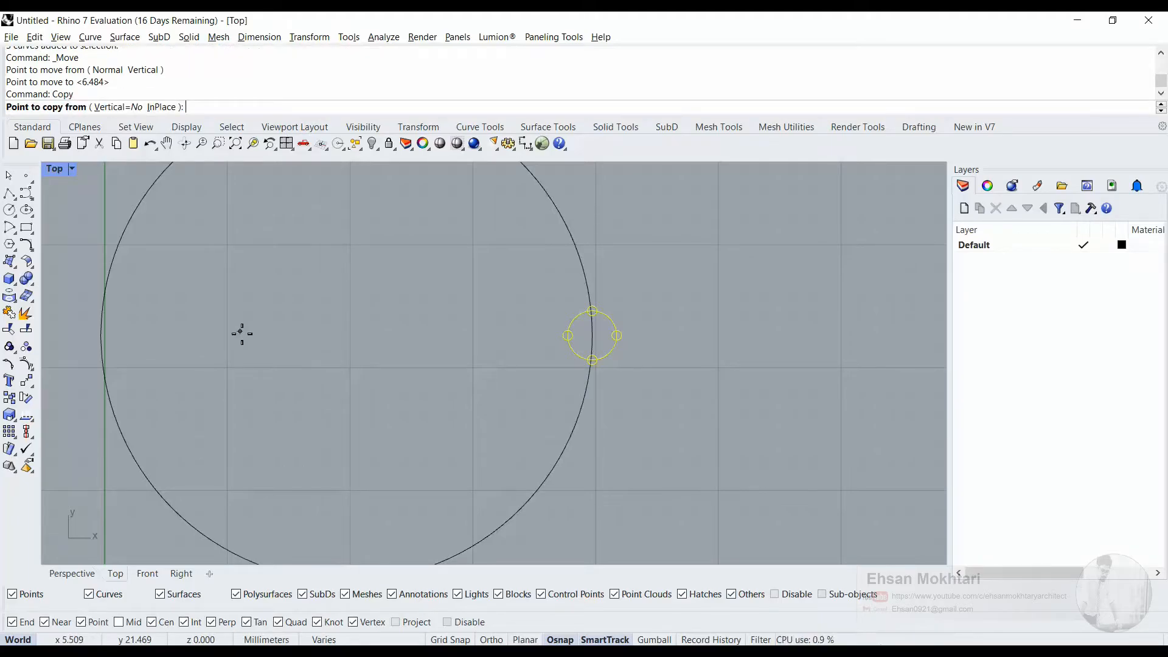
scroll(599, 341, "up", 4)
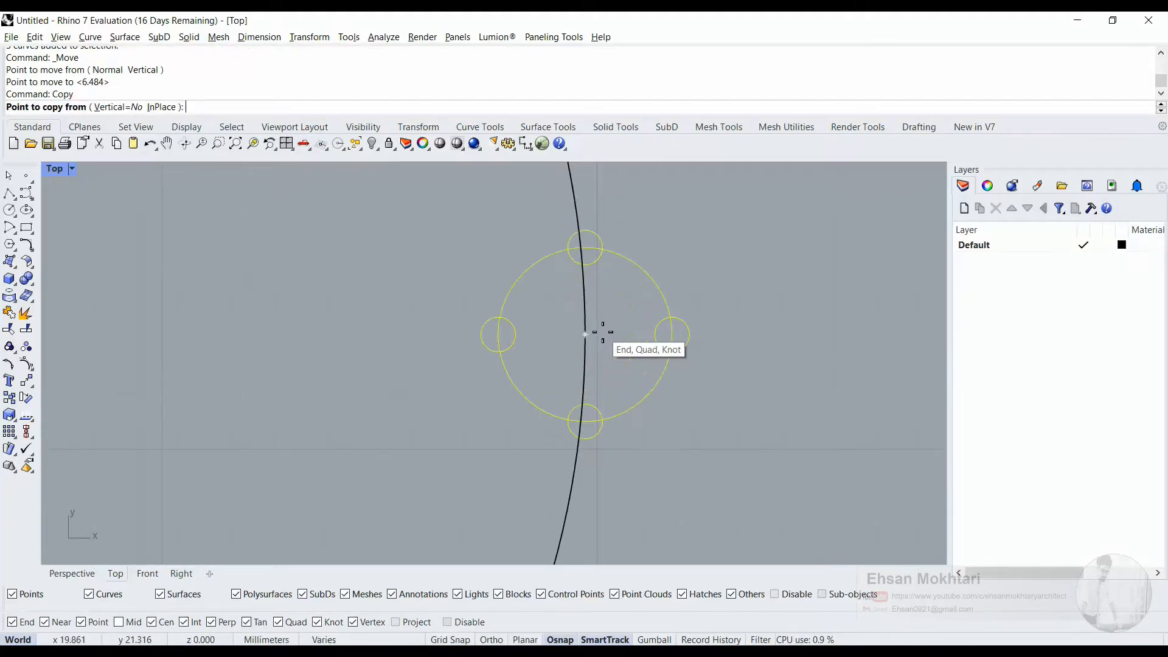
left_click(586, 334)
scroll(584, 333, "down", 8)
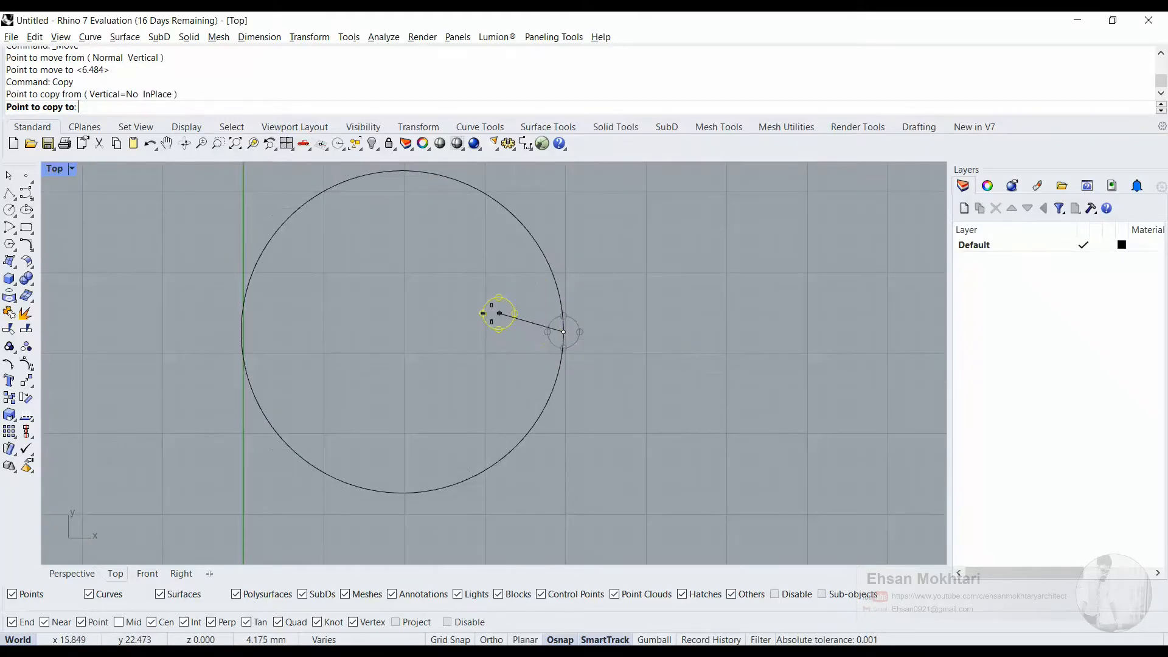
scroll(512, 332, "up", 1)
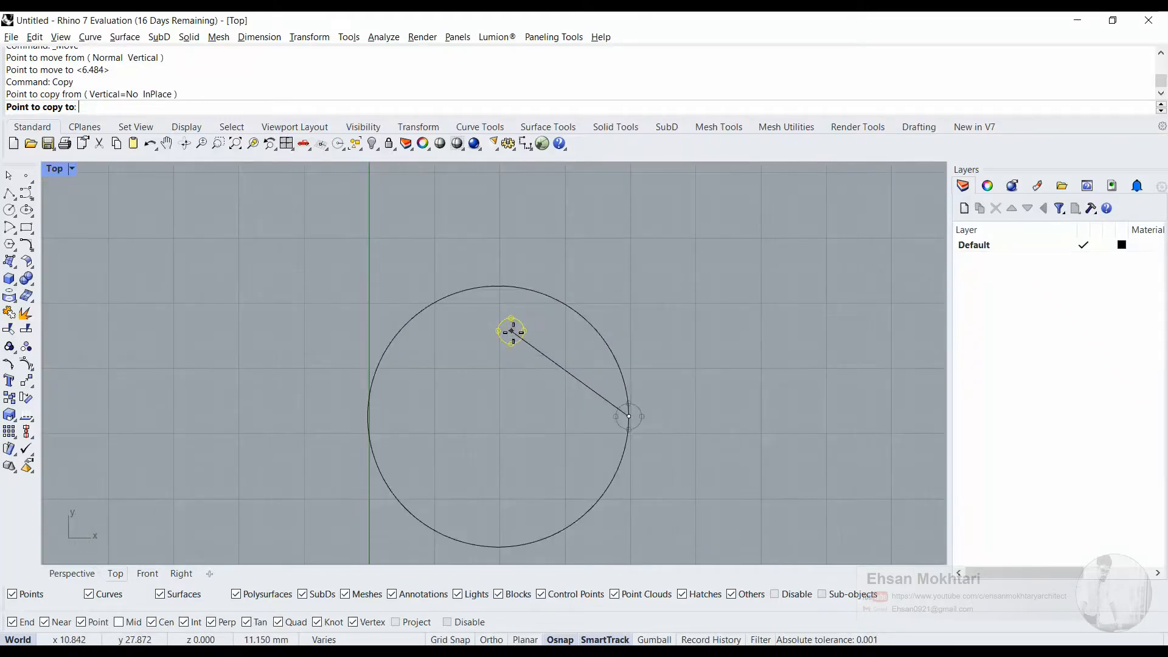
left_click(498, 287)
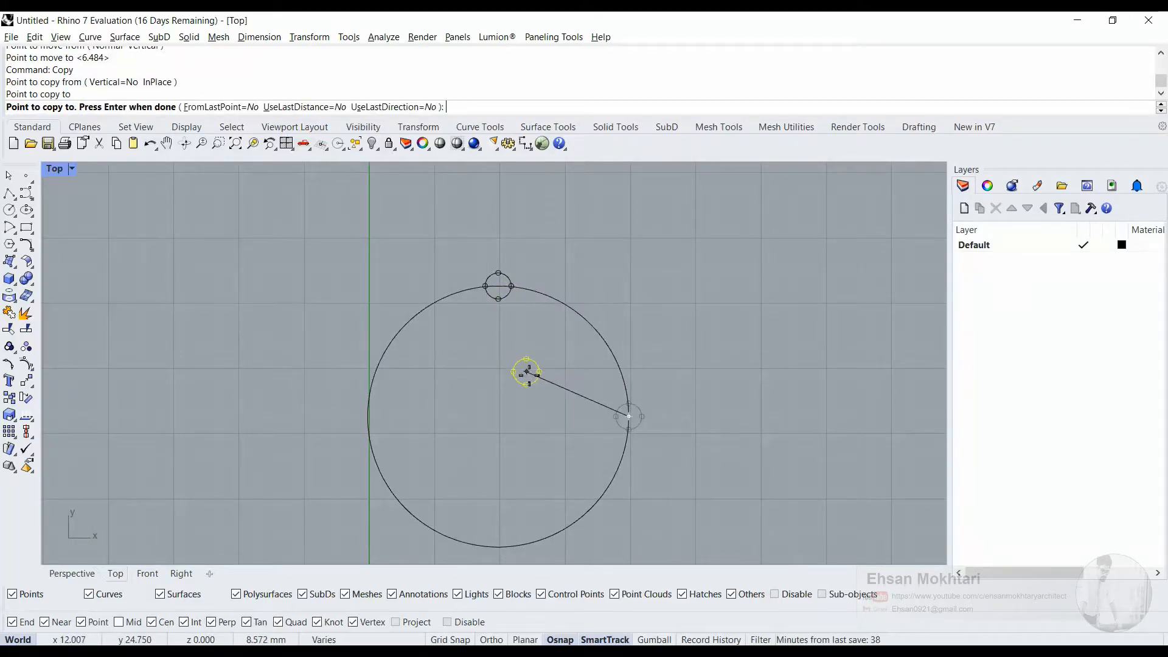
key("Return")
scroll(630, 419, "up", 4)
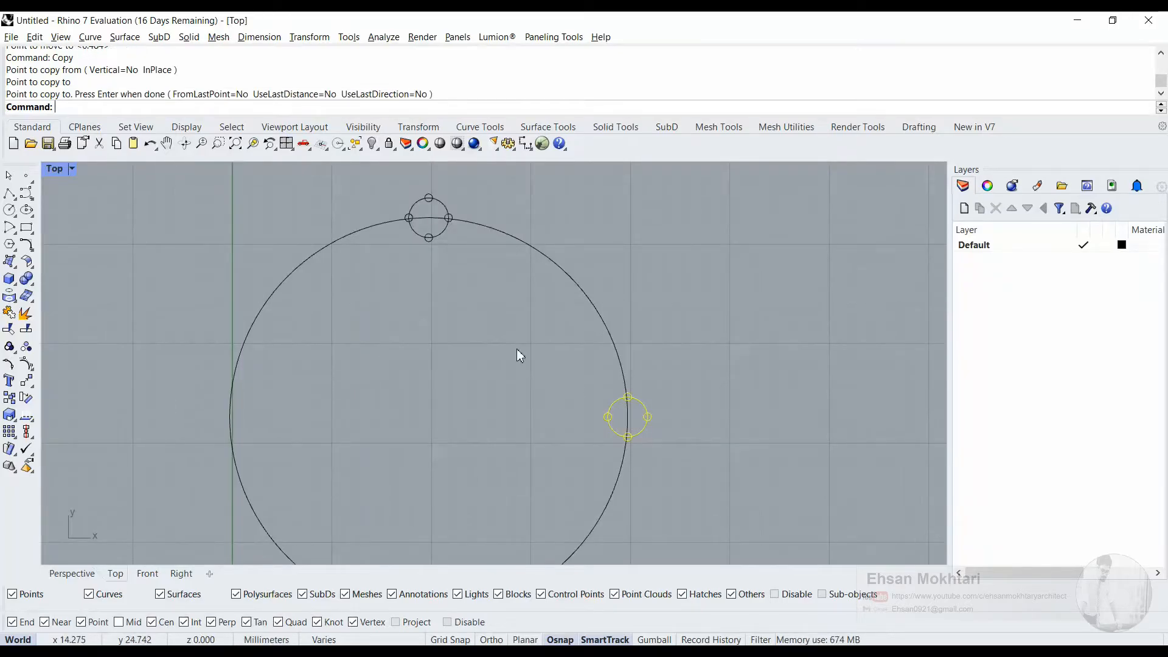
scroll(430, 296, "down", 4)
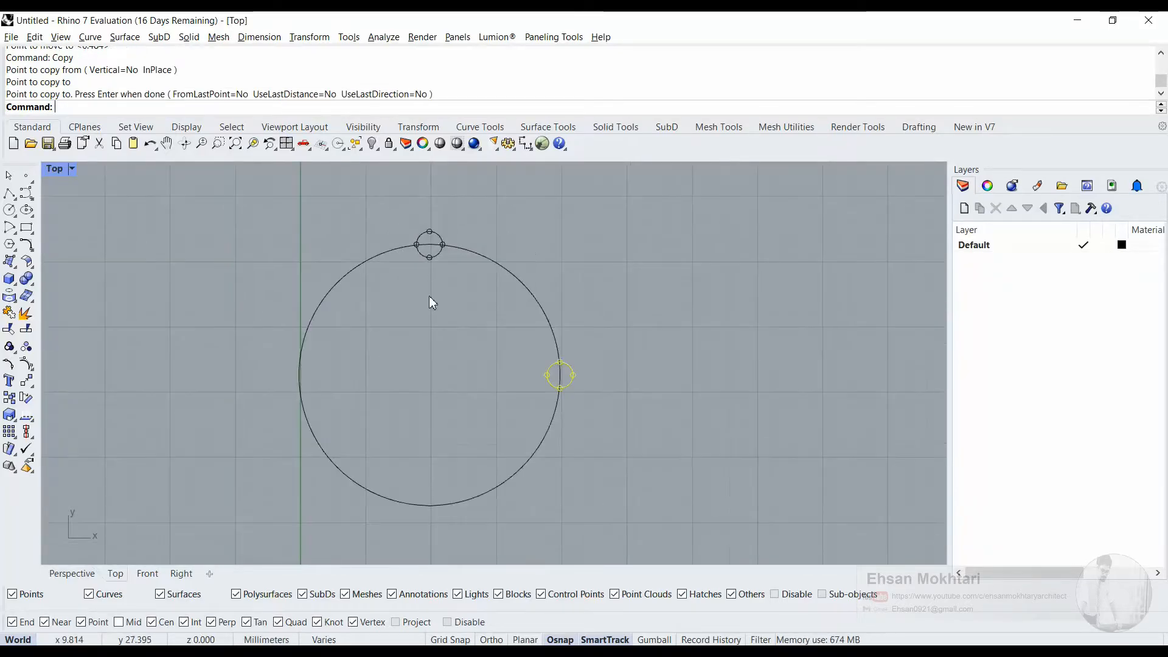
right_click_drag(431, 302, 444, 269)
key("Escape")
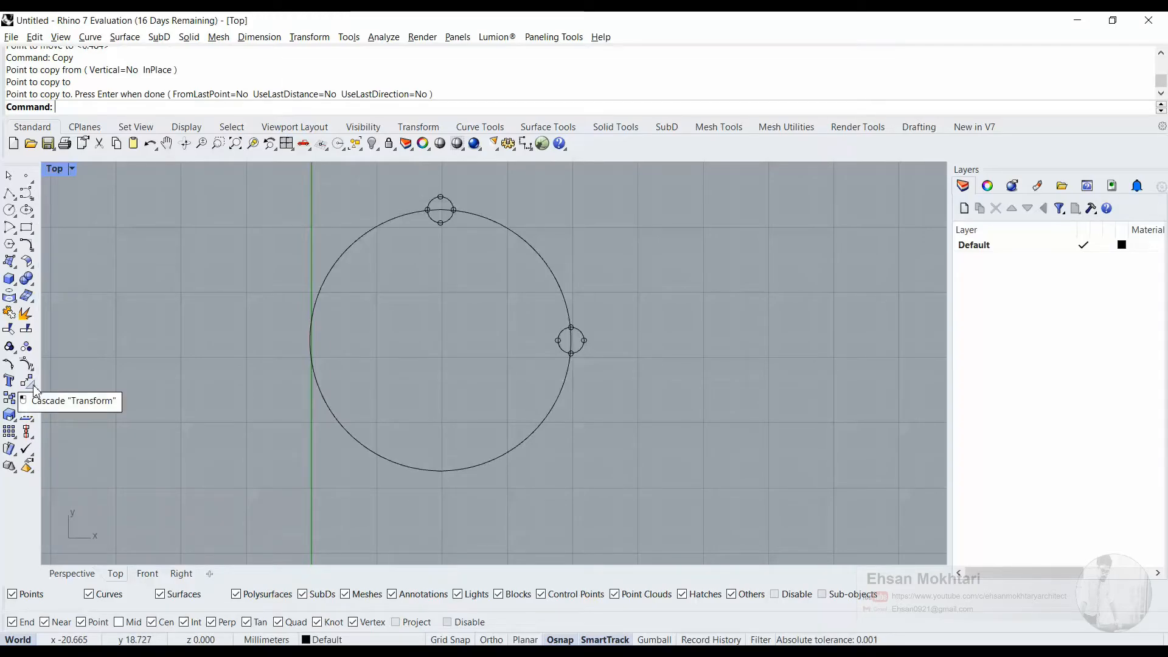
mouse_move(545, 305)
right_mouse_down()
mouse_move(469, 293)
mouse_move(529, 322)
right_mouse_up()
scroll(468, 293, "down", 2)
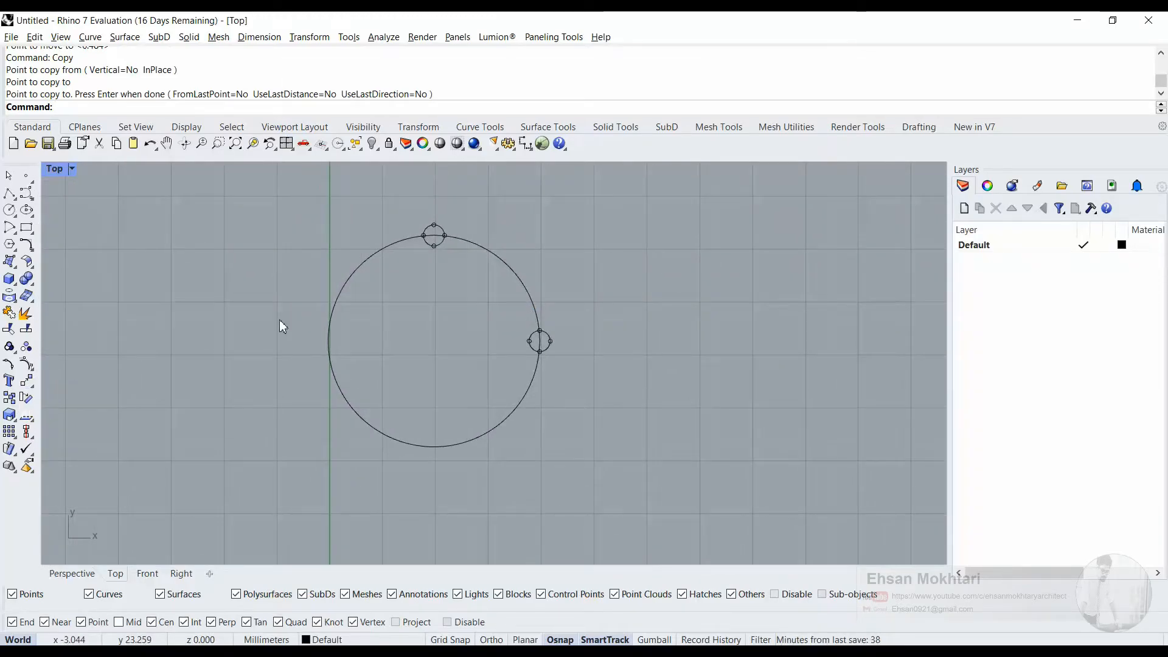
left_click(9, 193)
scroll(286, 334, "up", 3)
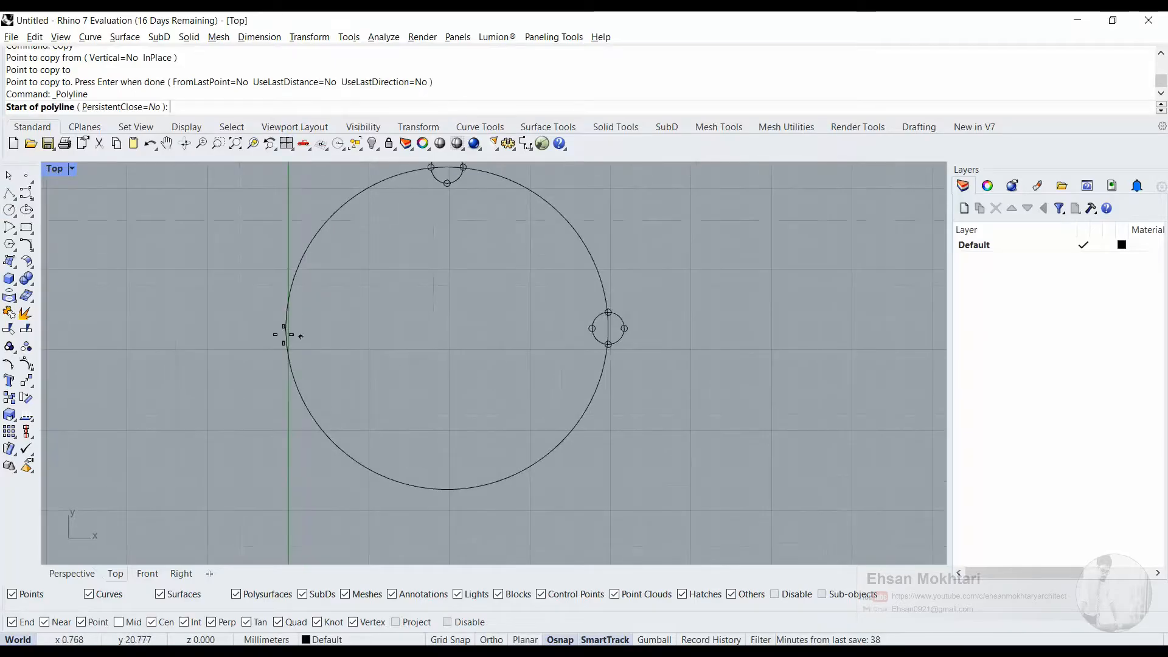
left_click(285, 330)
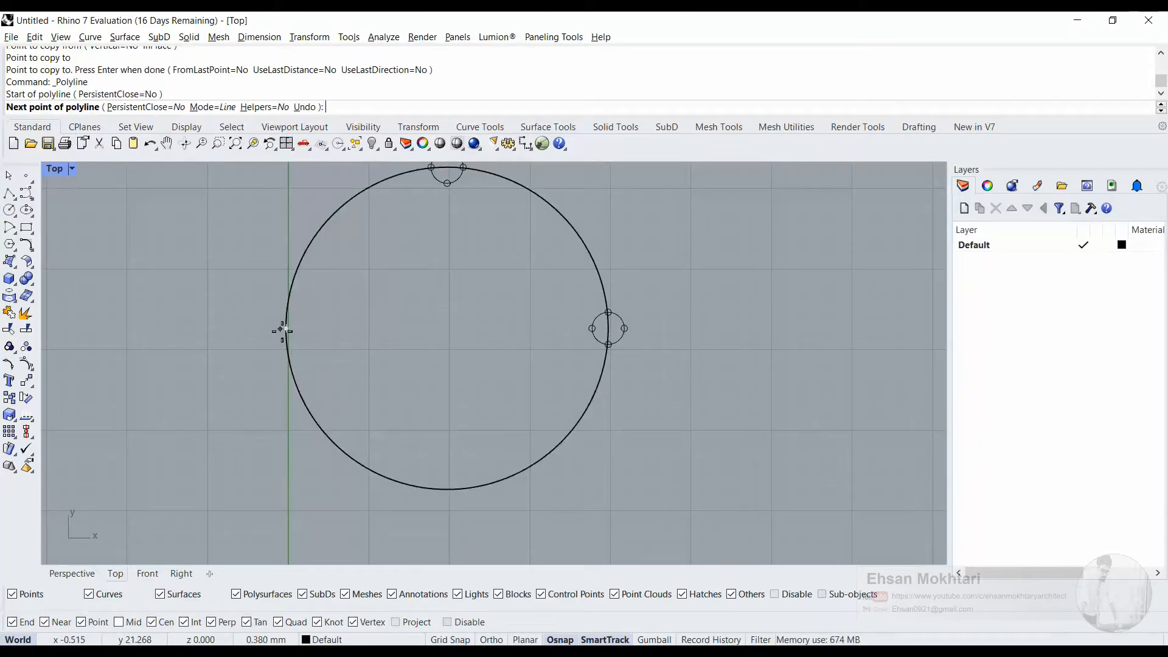
key("Return")
Draw a polyline from the right tiny circle's center about 2 mm horizontally outward, then back to the bottom tiny circle's right quadrant point
key("Return")
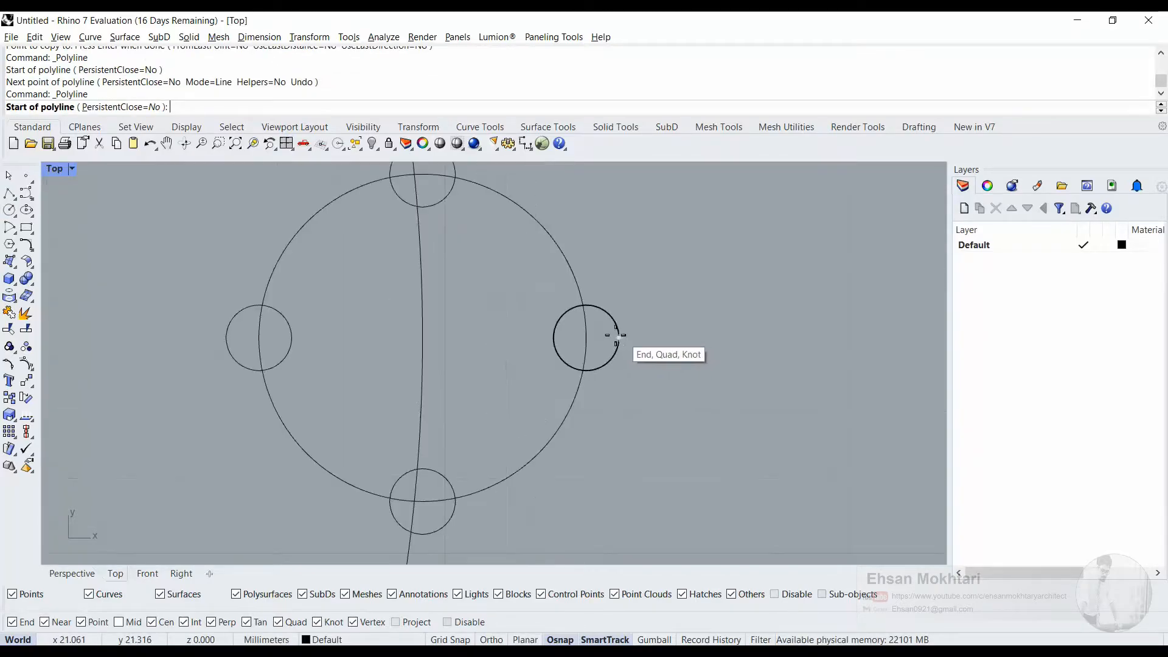
left_click(586, 336)
scroll(806, 341, "down", 3)
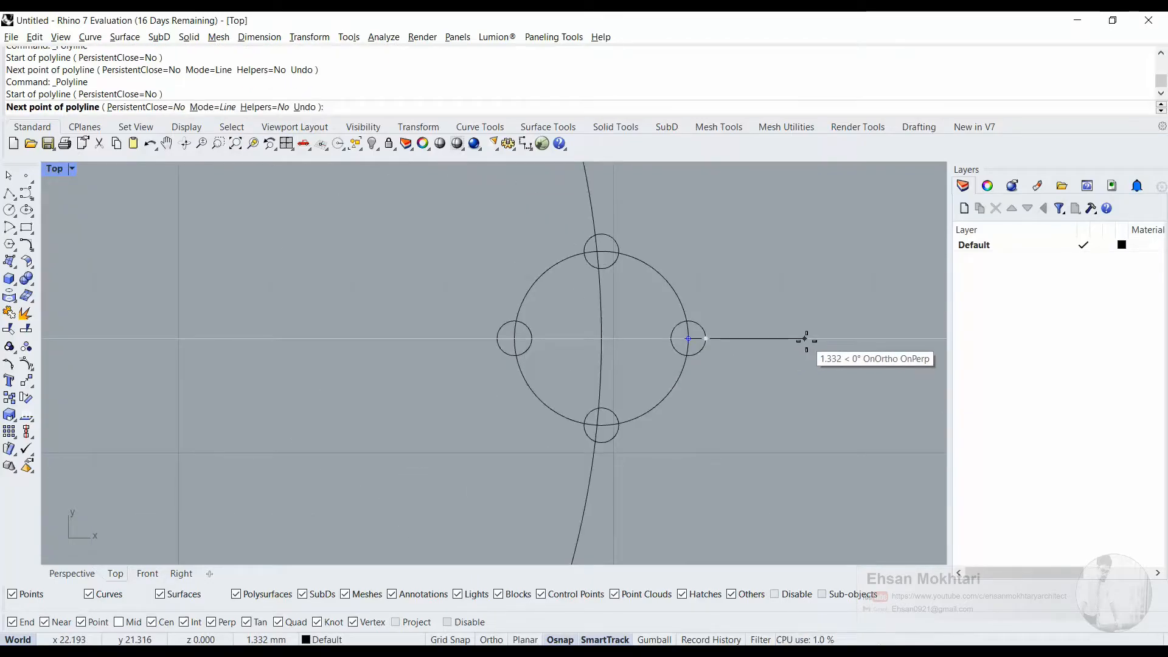
right_click_drag(805, 342, 653, 363)
left_click(704, 367)
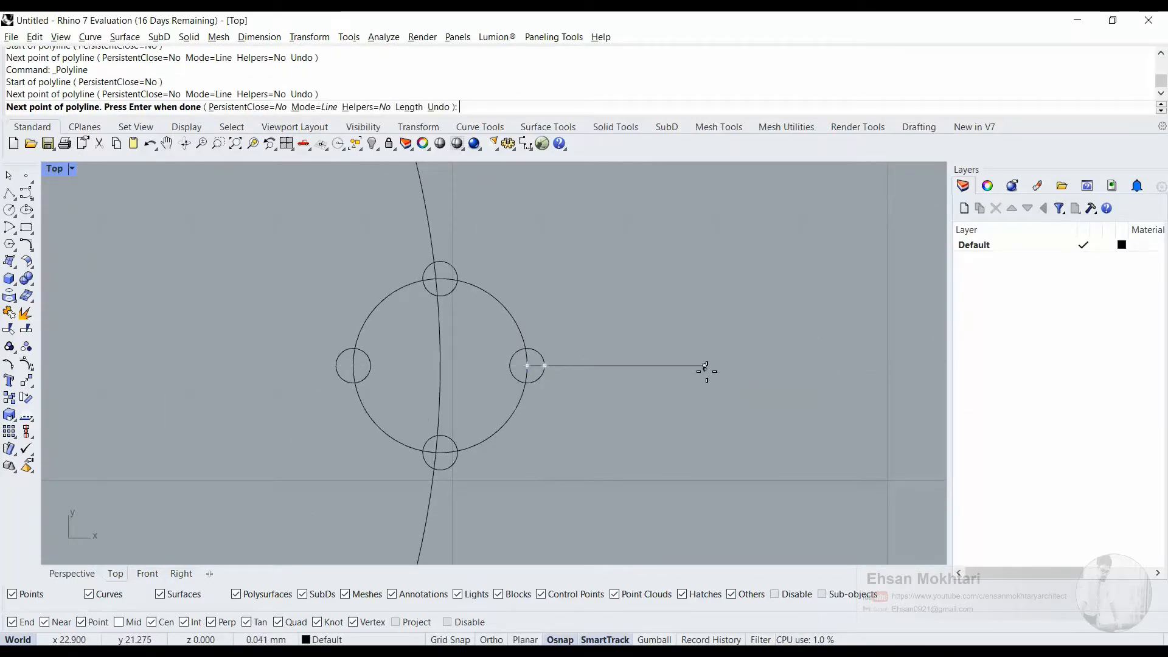
left_click(457, 453)
key("Return")
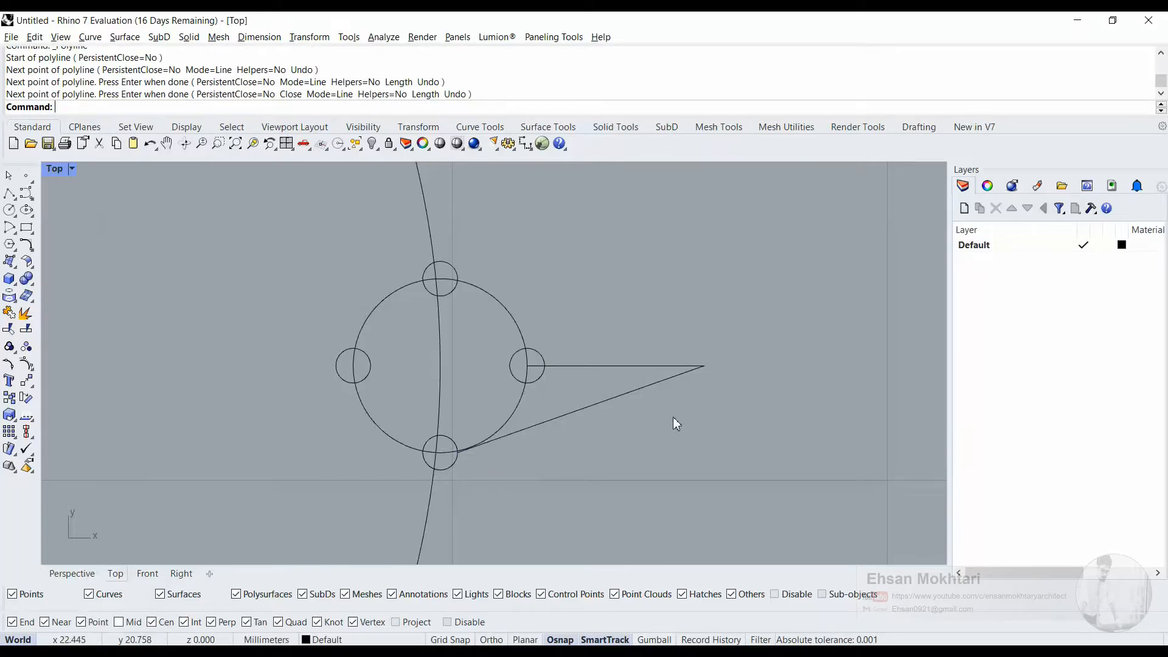
Select the angled polyline beside the right-hand circle group and start the Rotate command on it
scroll(615, 318, "down", 1)
scroll(720, 443, "down", 5)
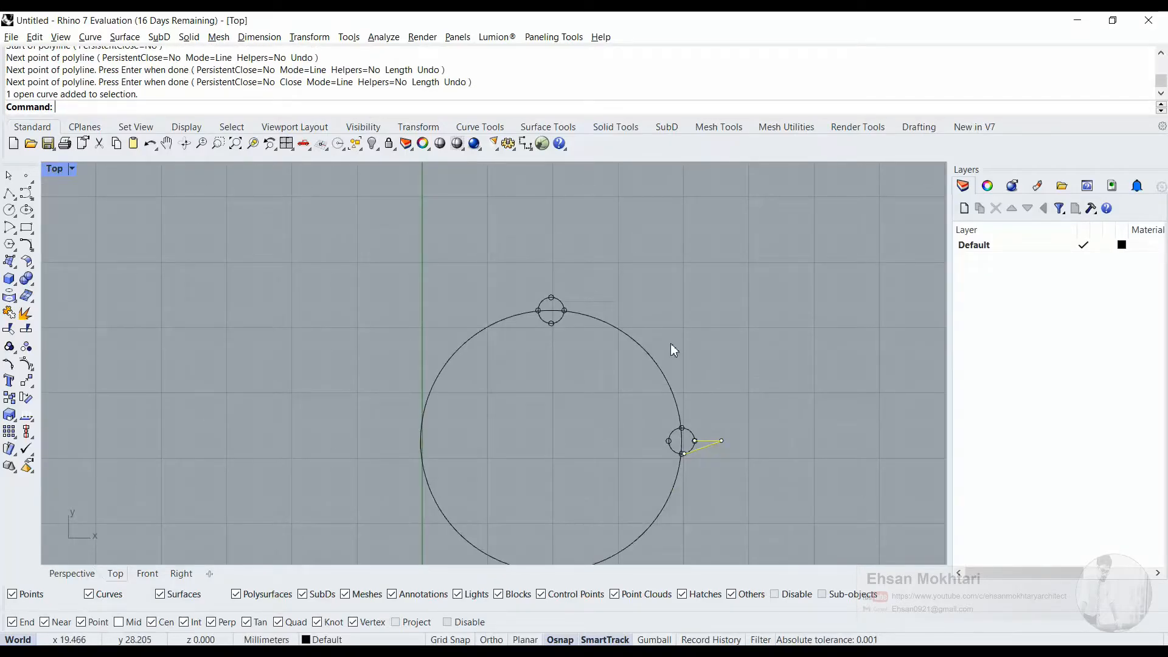
right_click_drag(574, 406, 459, 324)
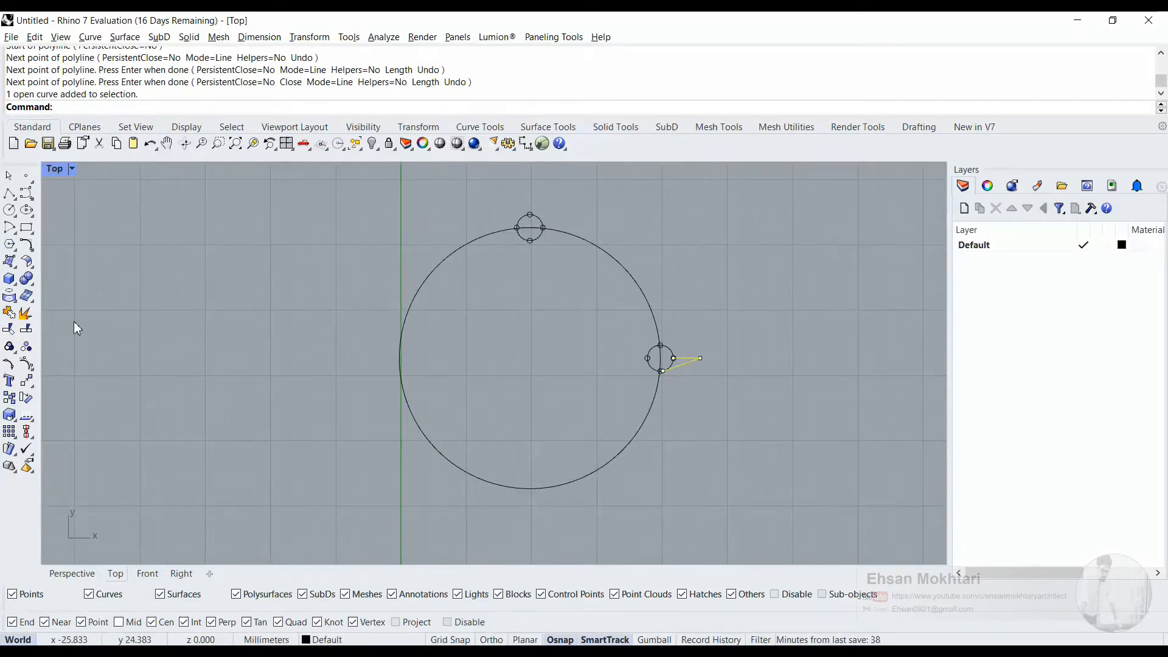
type("Rotate")
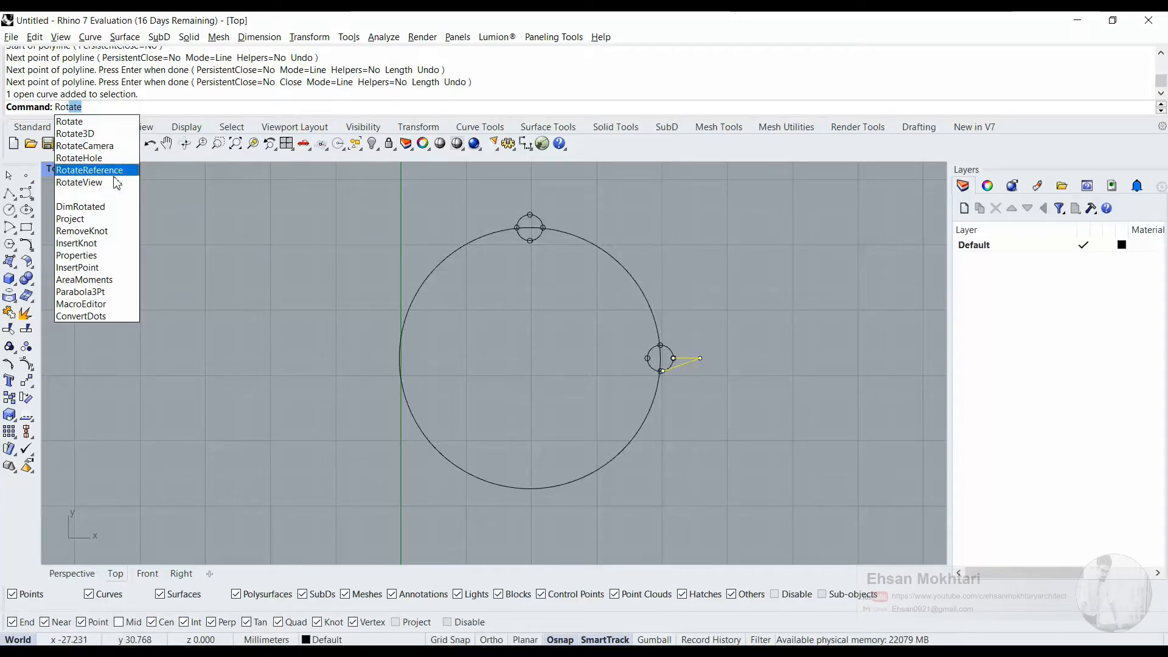
left_click(85, 123)
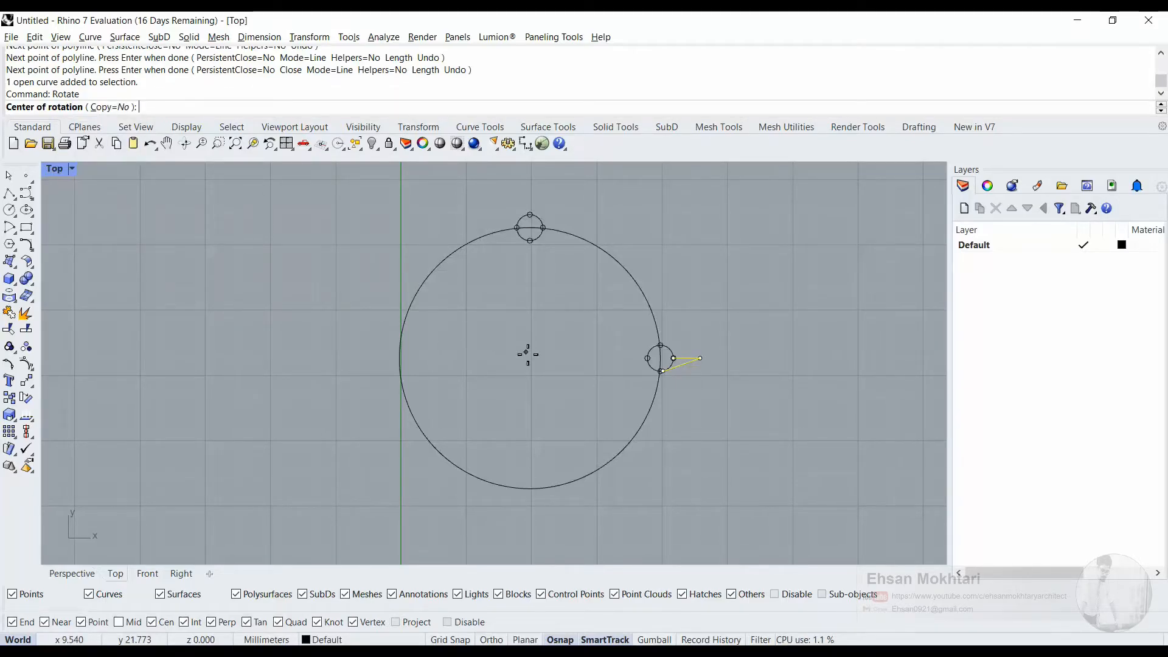
Rotate the V-shaped polyline 90 degrees about the large circle's center, taking a horizontal line as the first reference
key("Escape")
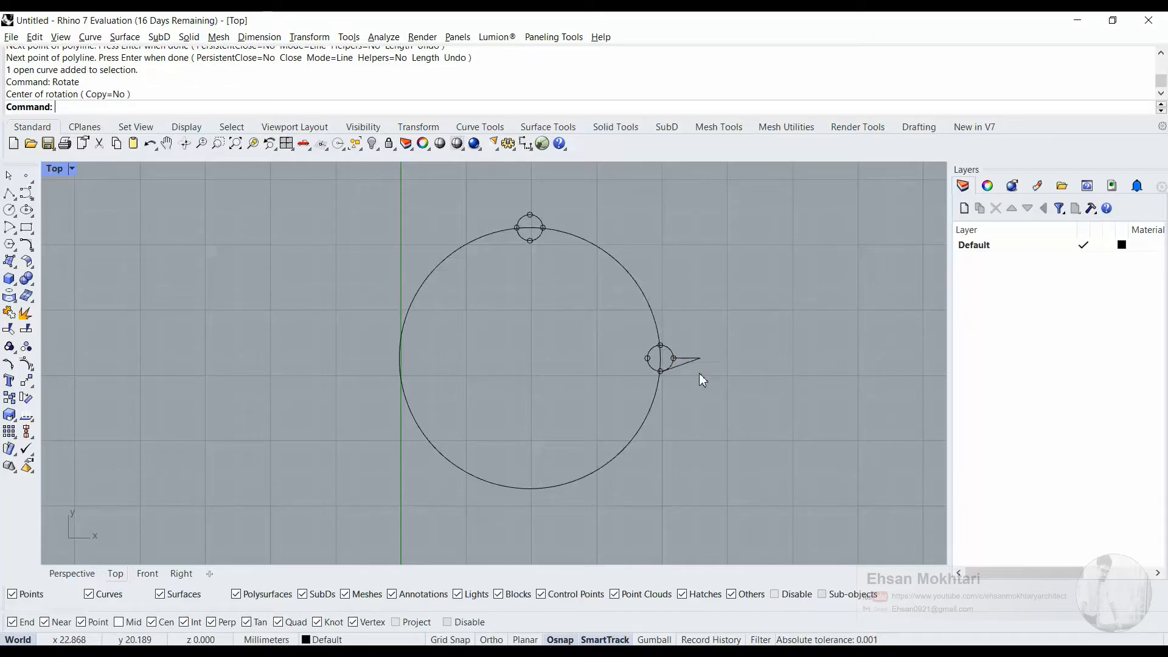
scroll(551, 370, "up", 2)
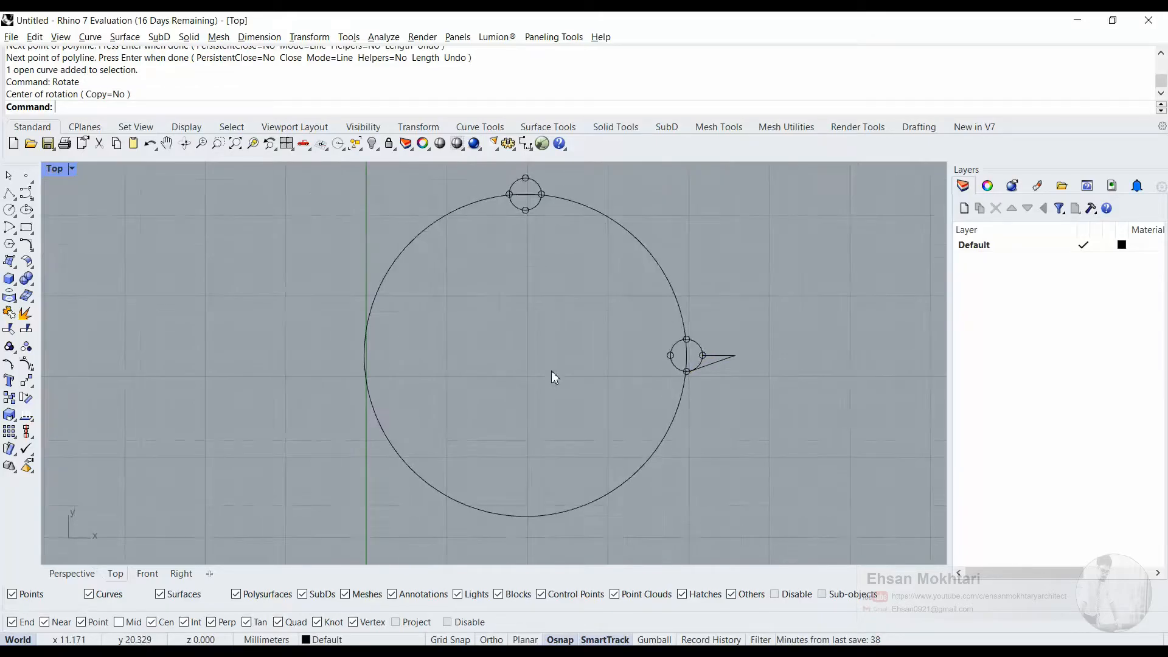
right_click_drag(574, 361, 457, 360)
type("Rot")
key("Return")
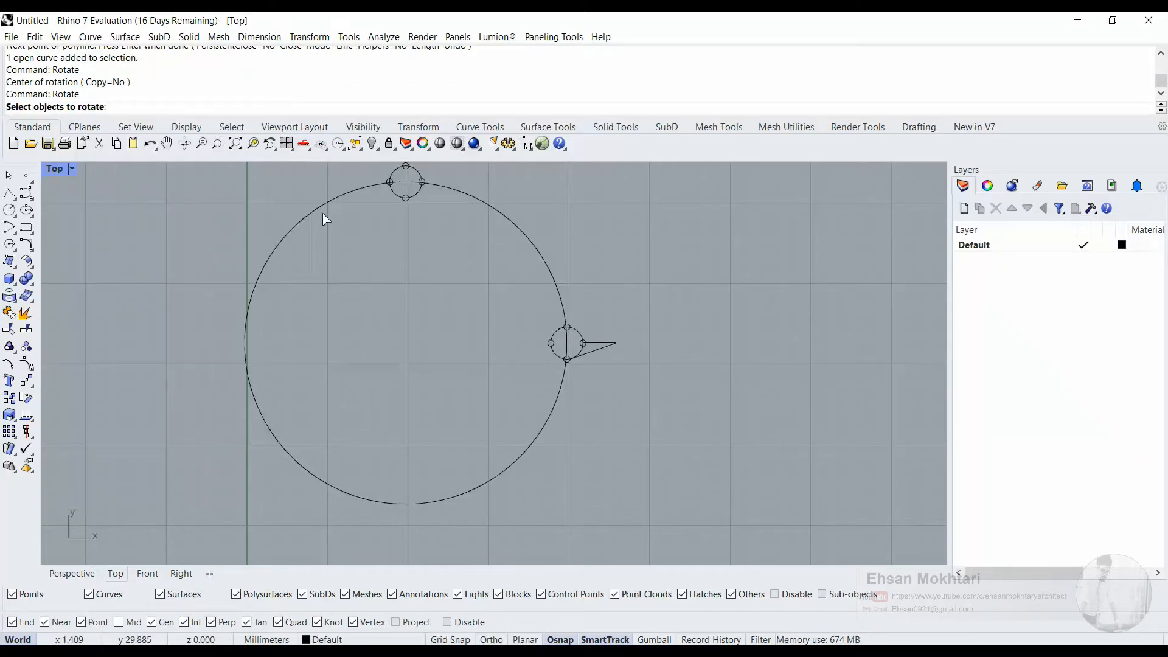
scroll(618, 380, "up", 4)
left_click(591, 302)
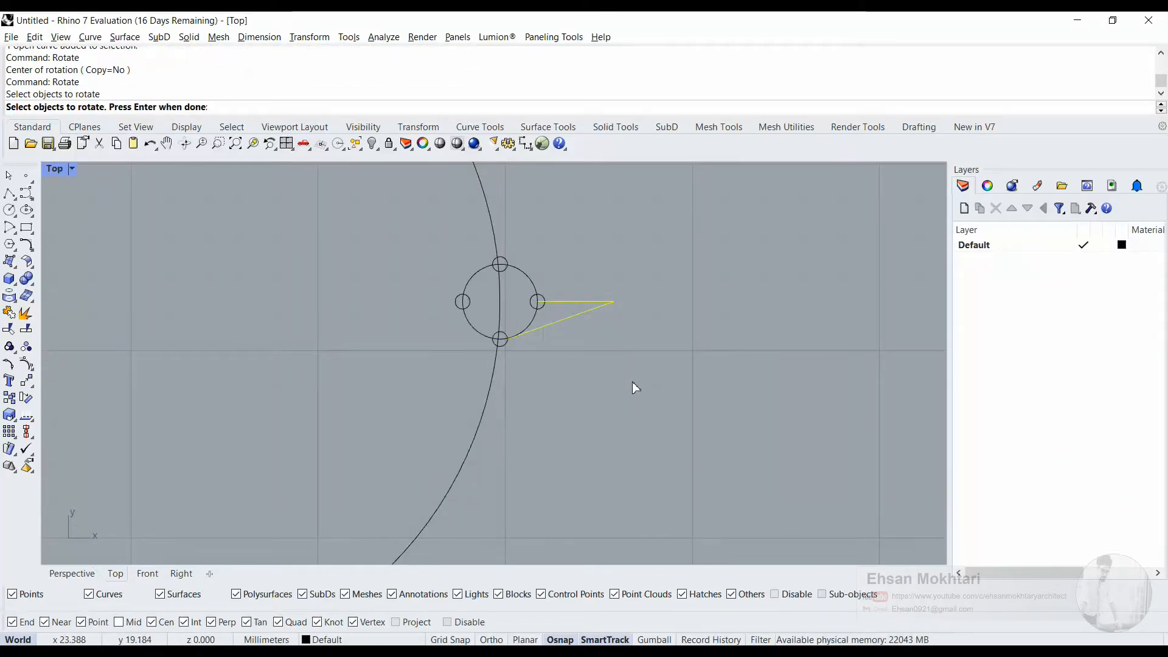
key("Return")
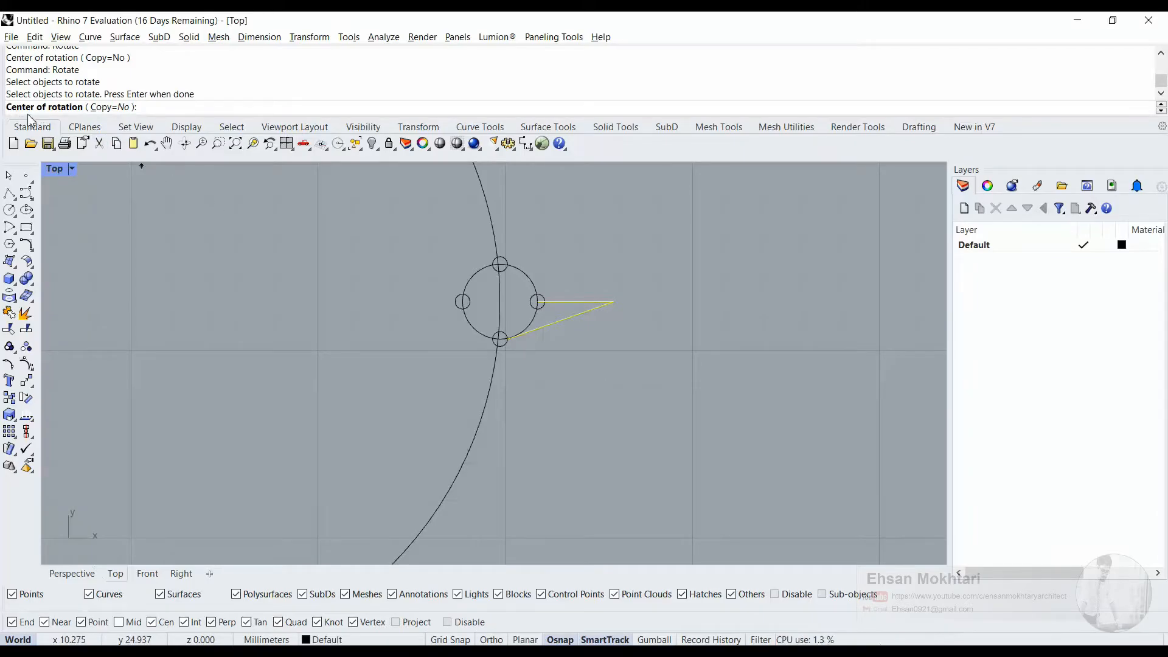
scroll(180, 260, "down", 3)
right_click_drag(180, 260, 462, 333)
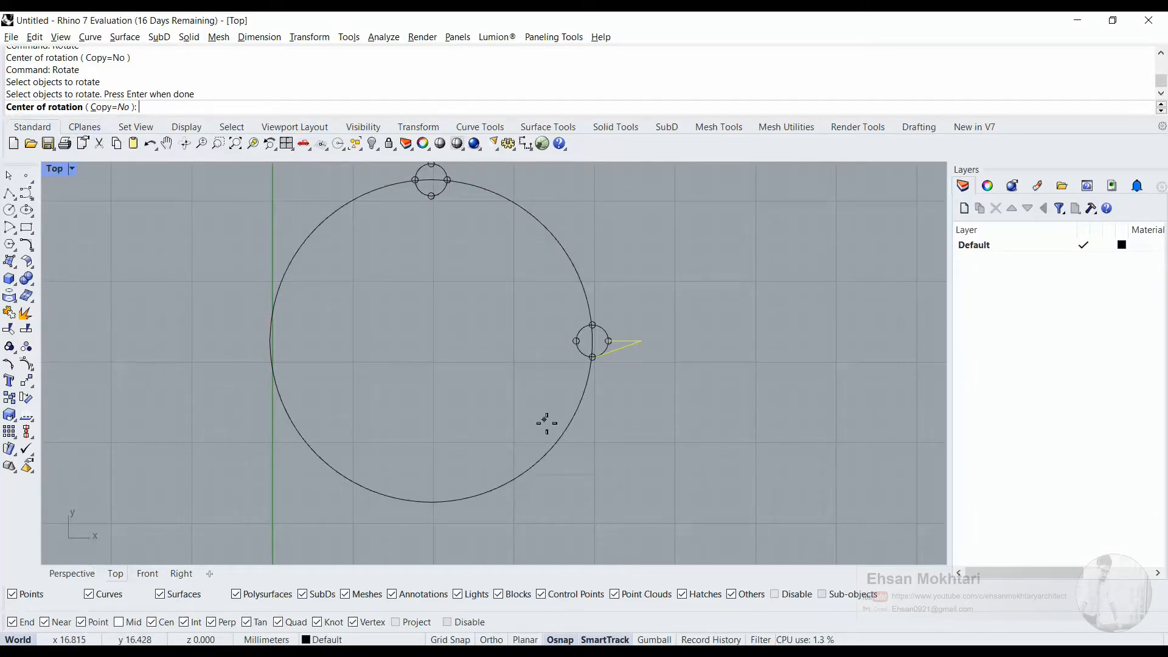
left_click(550, 450)
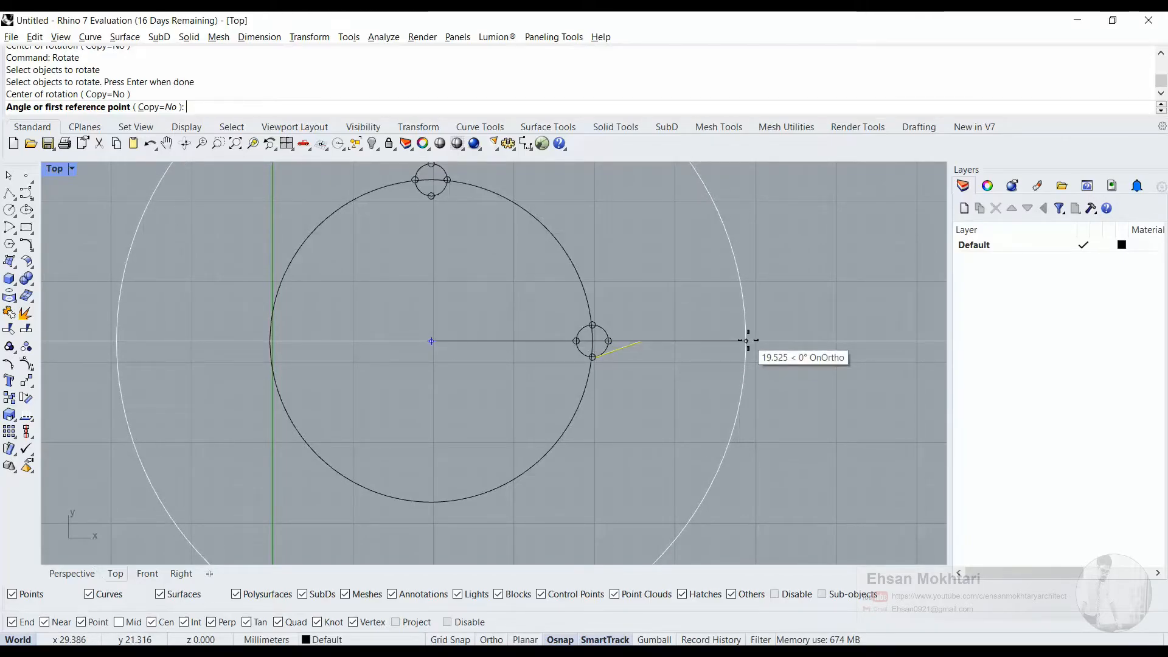
left_click(693, 340)
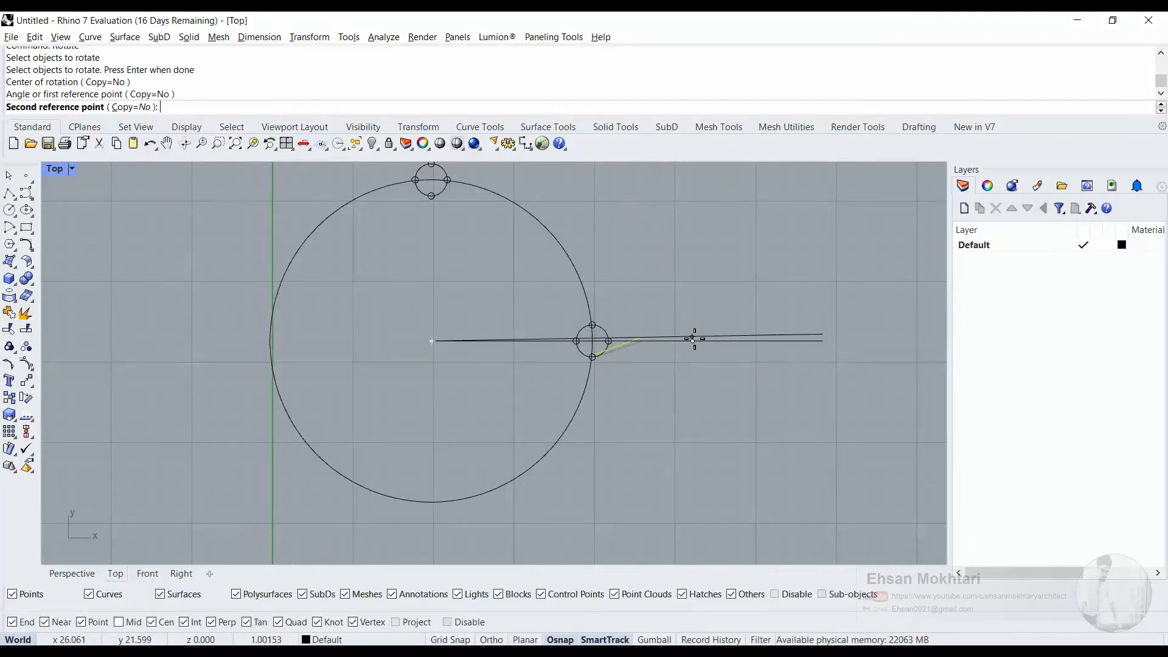
right_click_drag(625, 222, 805, 426)
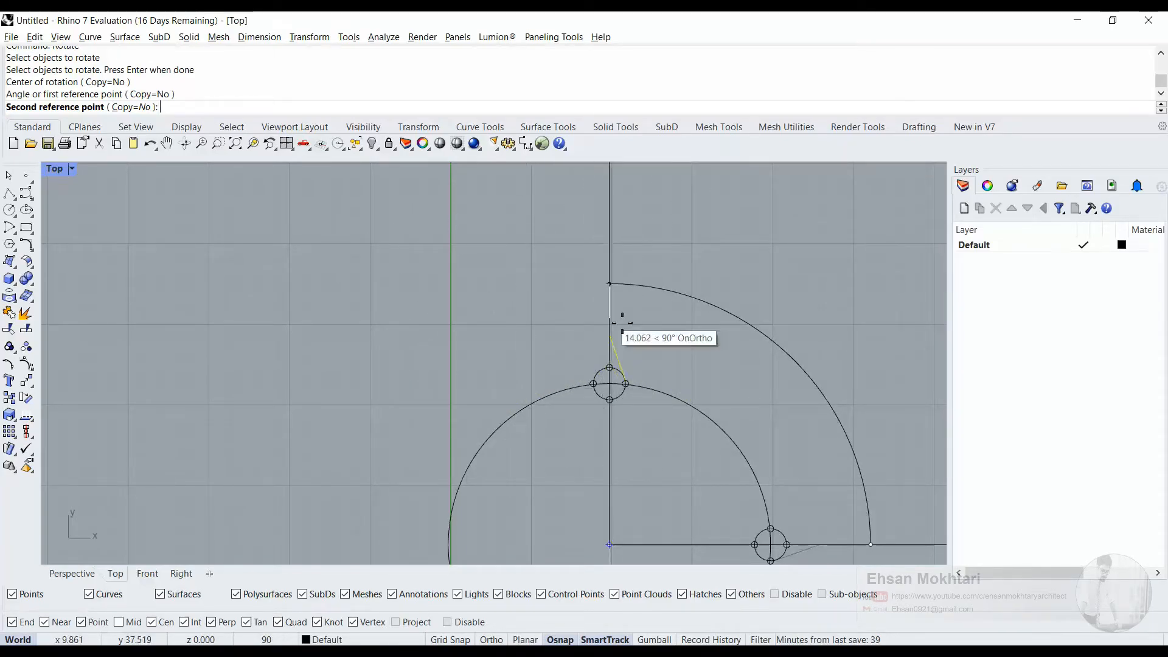
type("90")
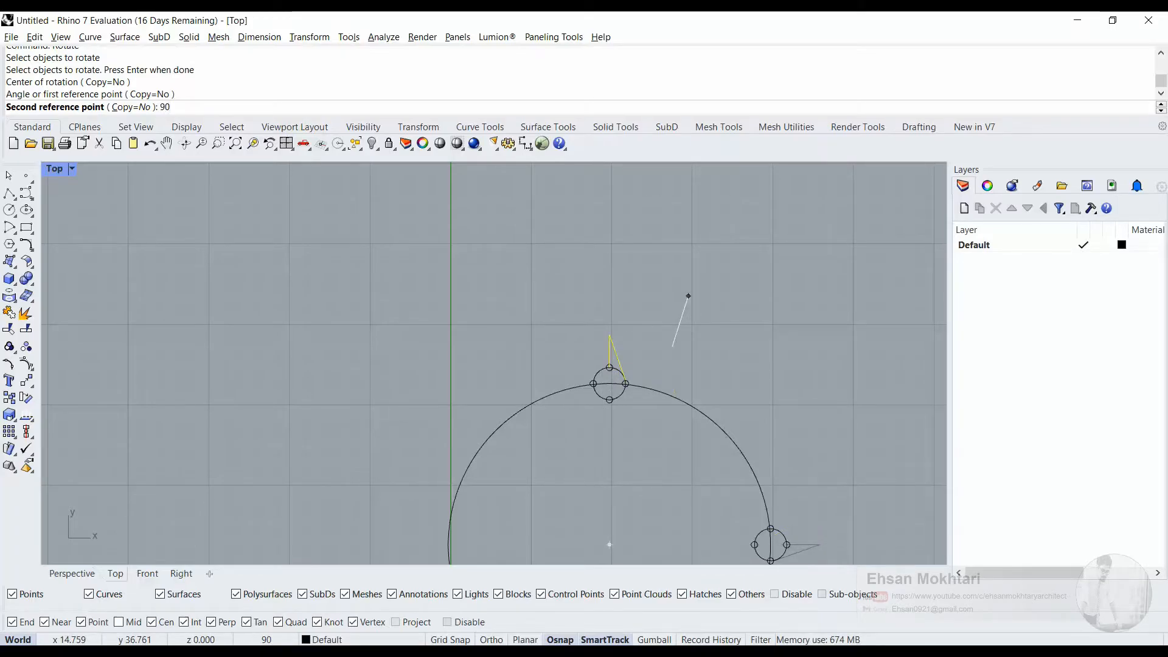
key("Return")
scroll(618, 359, "up", 10)
right_click_drag(618, 350, 524, 240)
scroll(524, 241, "down", 8)
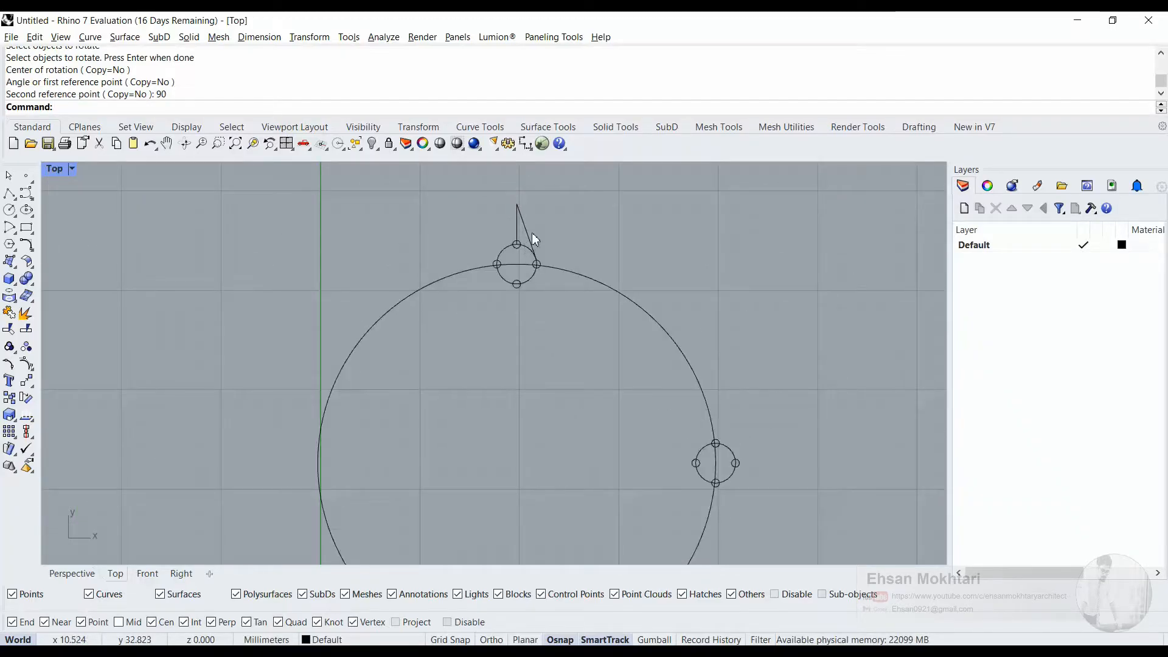
Undo the last rotation of the V-shaped polyline
left_click_drag(491, 197, 492, 199)
key("Escape")
scroll(669, 294, "down", 5)
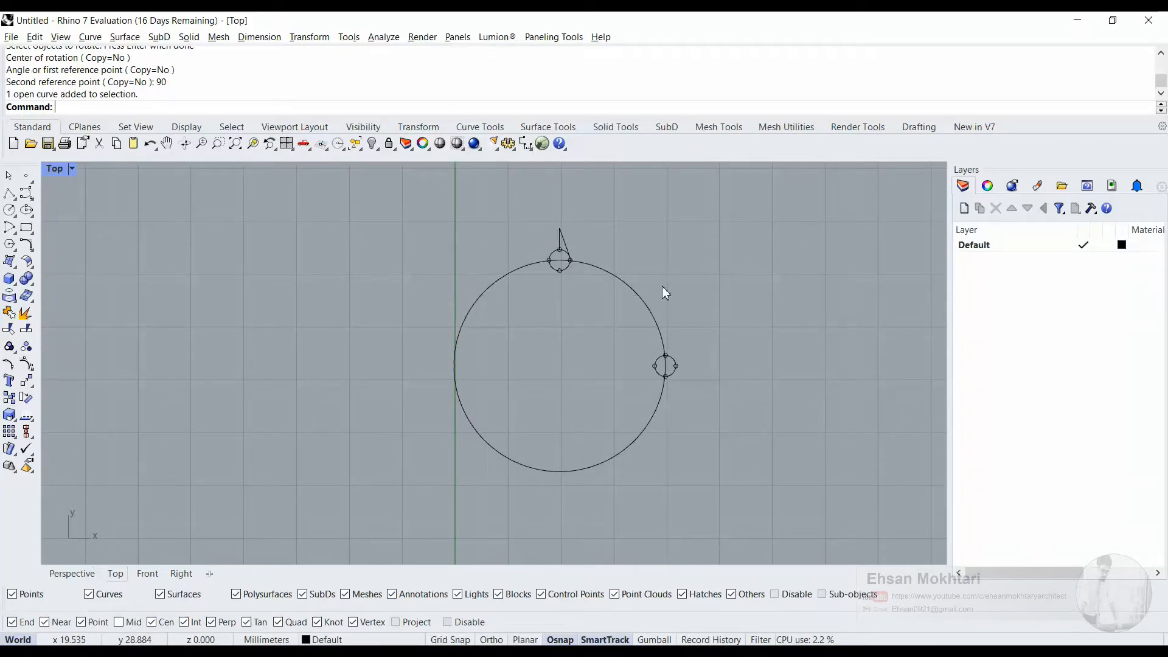
key("ctrl+z")
right_click_drag(572, 363, 475, 396)
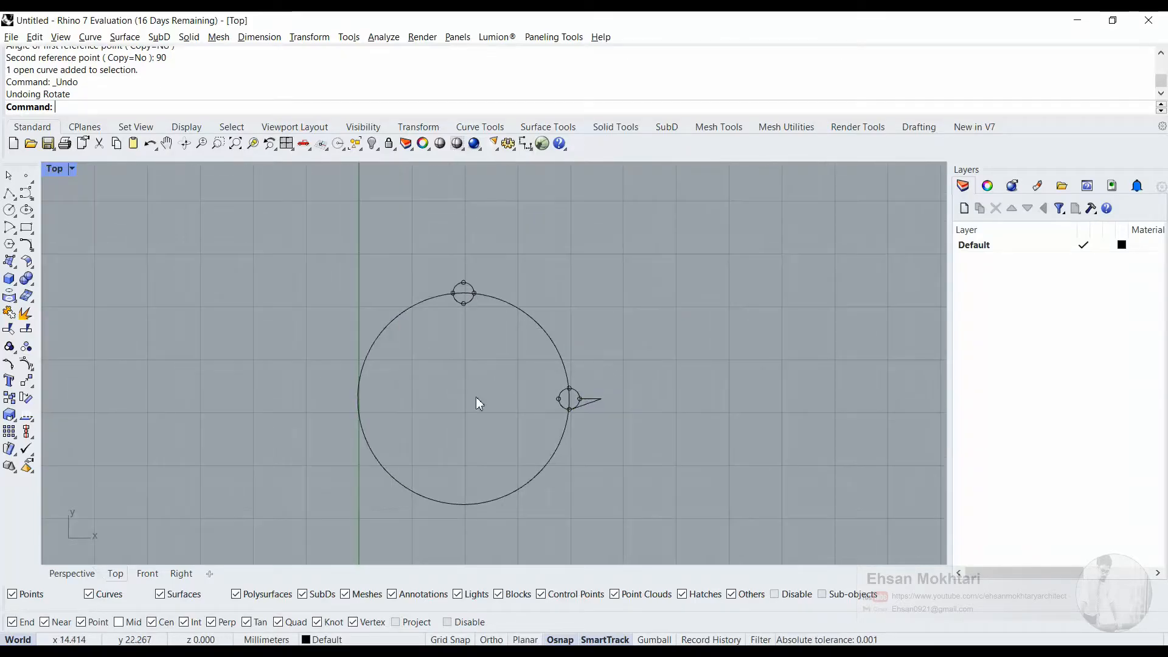
Rotate the V-shaped polyline about the large circle's center by an entered angle of 90 degrees
scroll(597, 406, "up", 5)
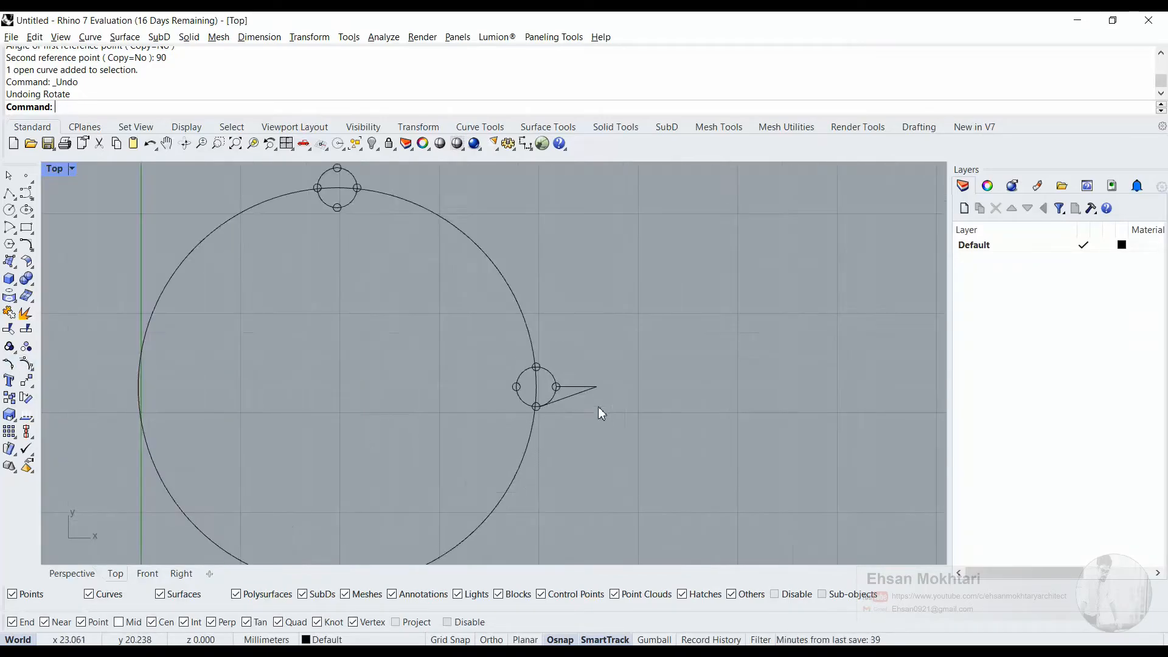
scroll(661, 430, "down", 3)
left_click_drag(630, 384, 631, 385)
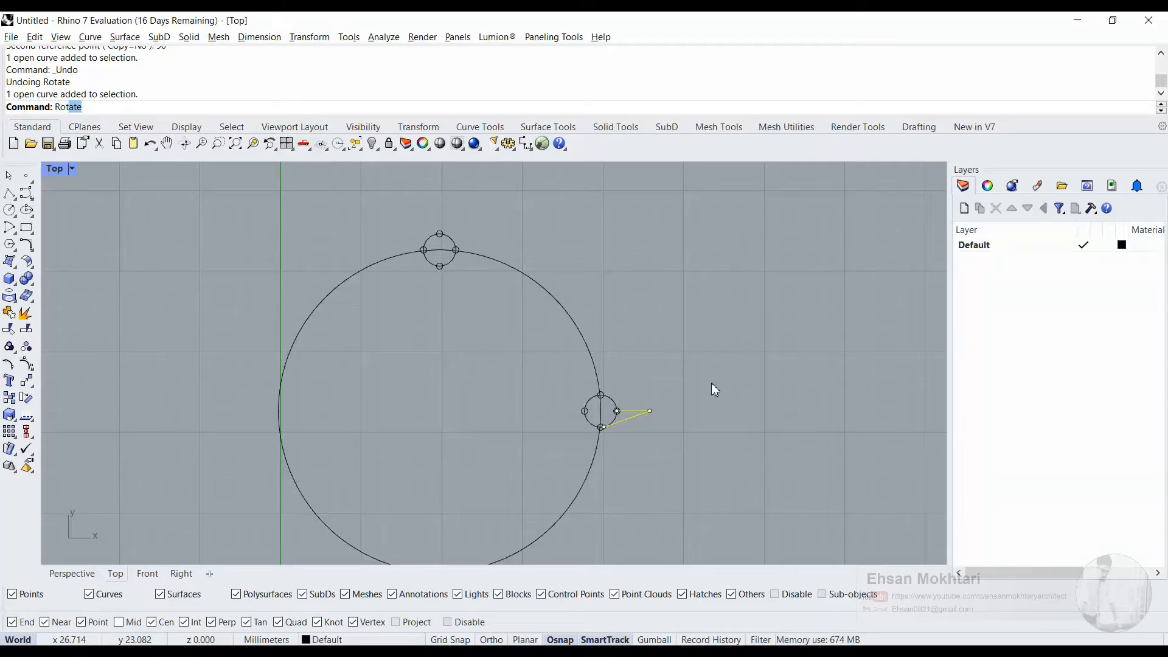
key("Return")
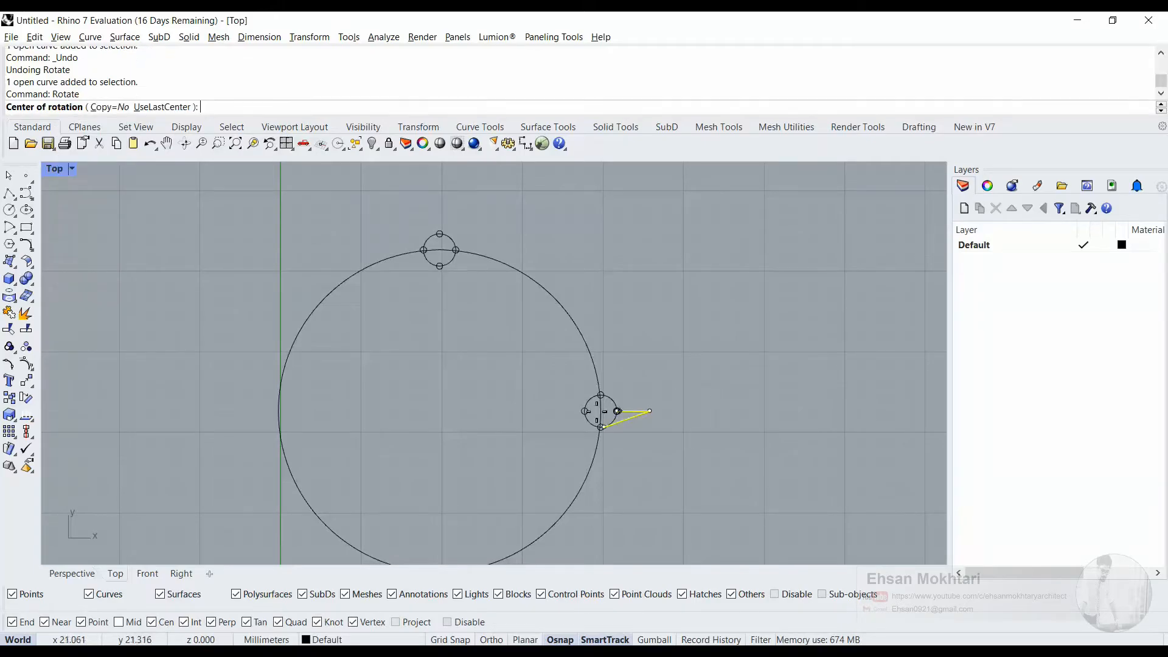
left_click(567, 493)
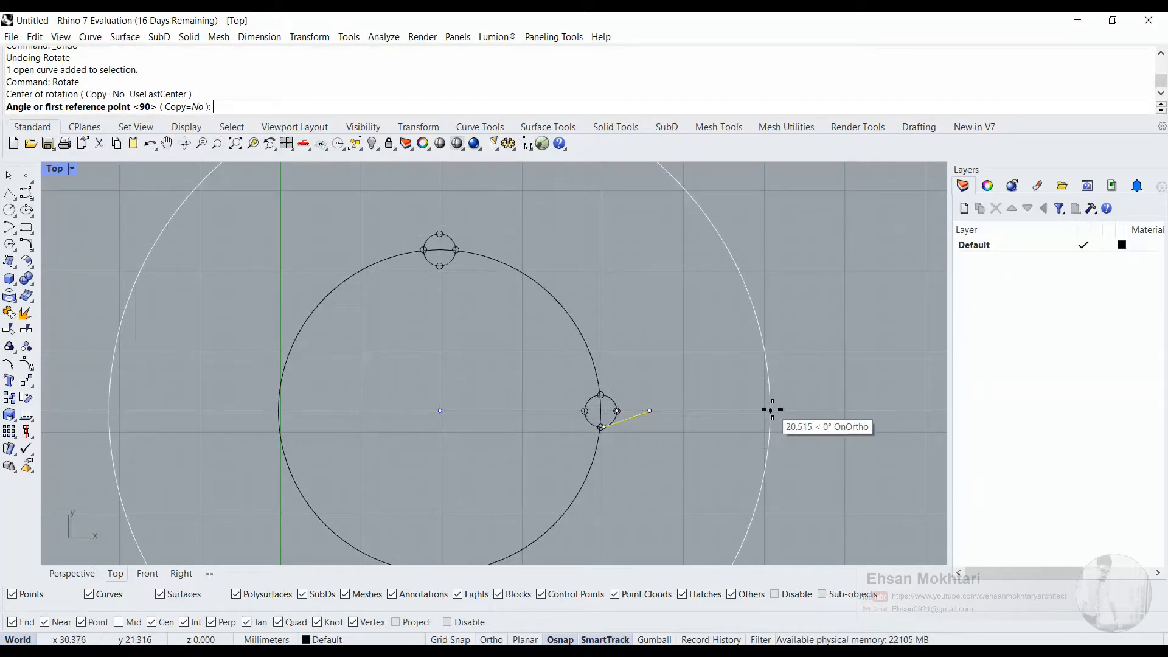
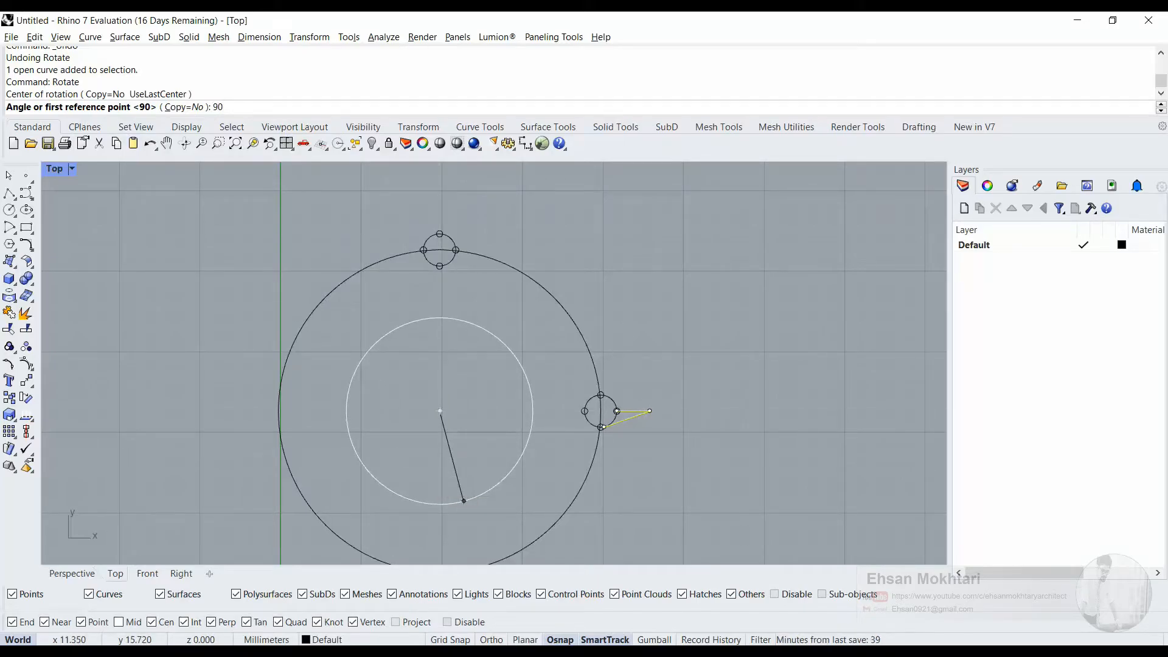
key("Return")
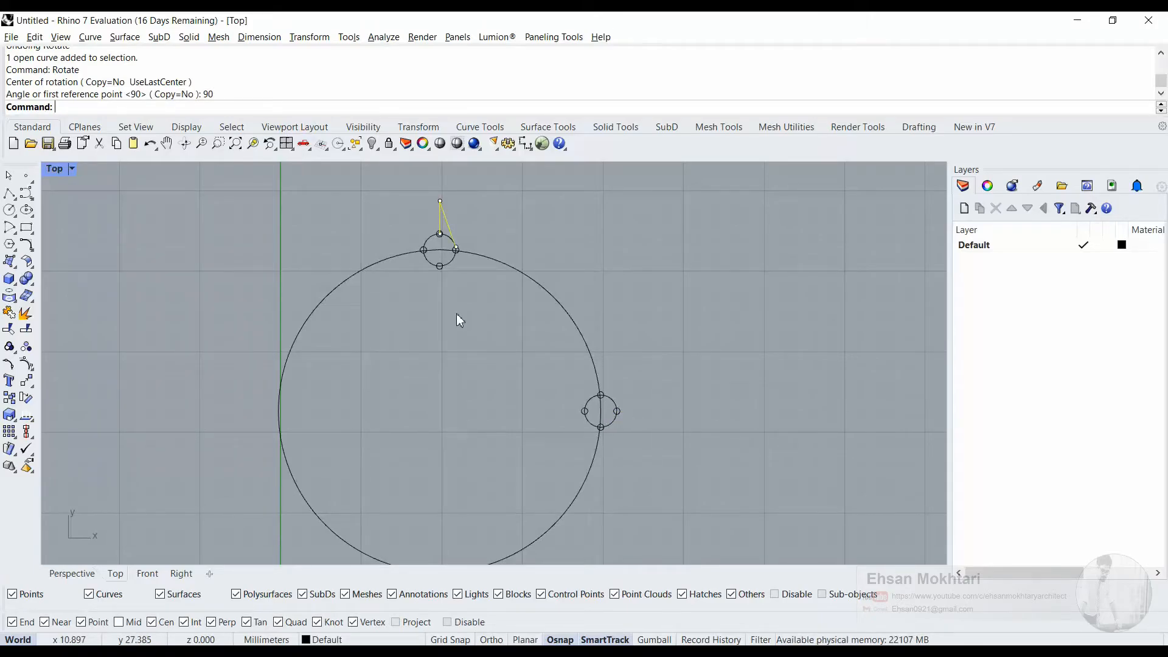
Turn on copying in the Rotate command and add a copy of the polyline rotated 90 degrees about the large circle's center
right_click(450, 403)
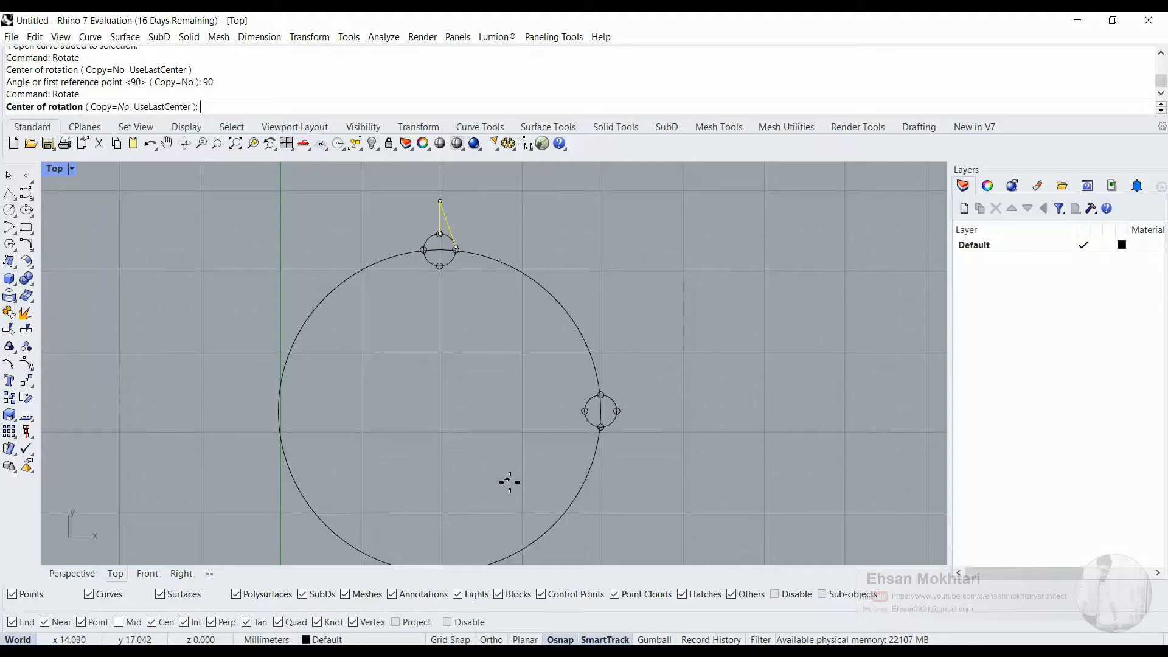
left_click(561, 515)
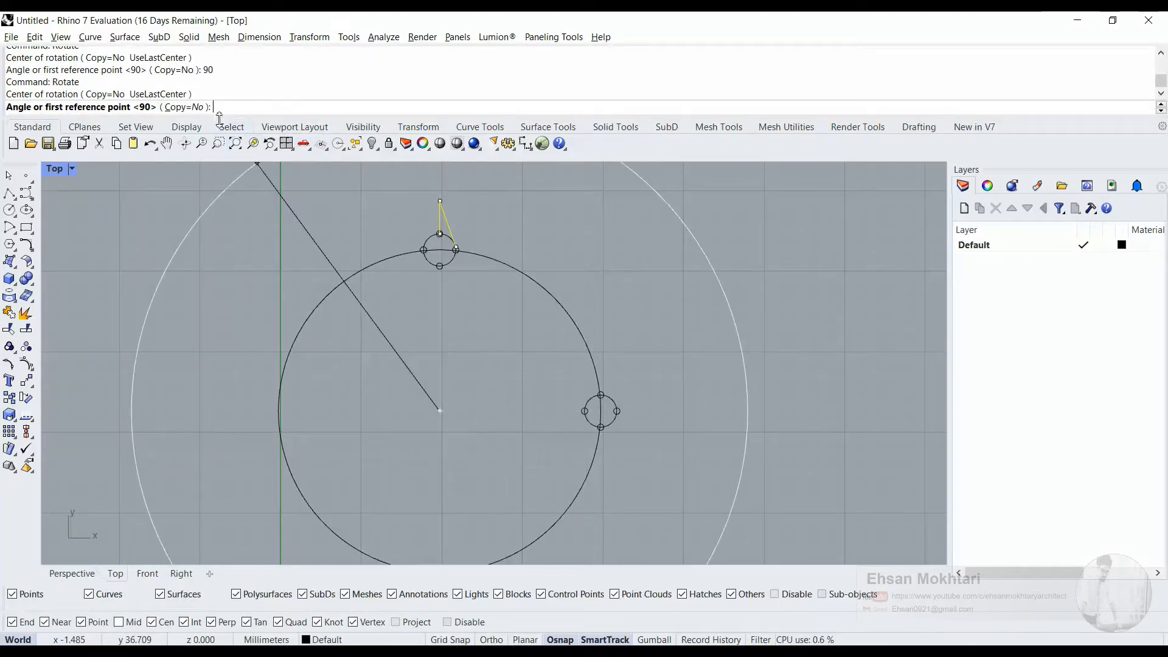
type("c")
key("Return")
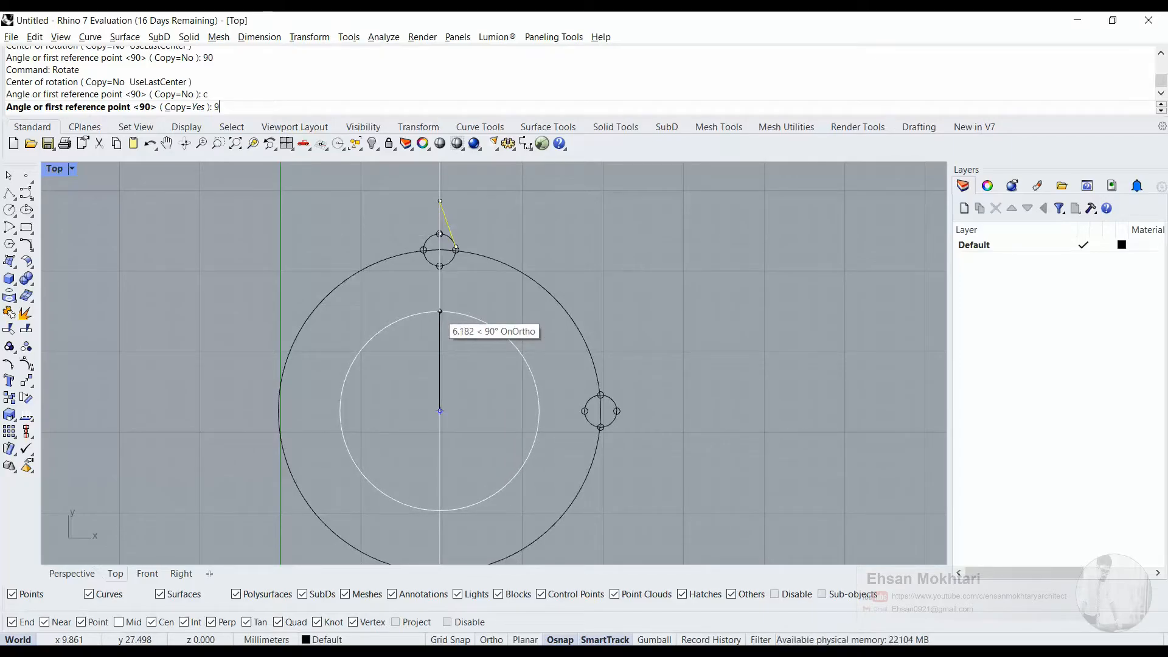
key("Return")
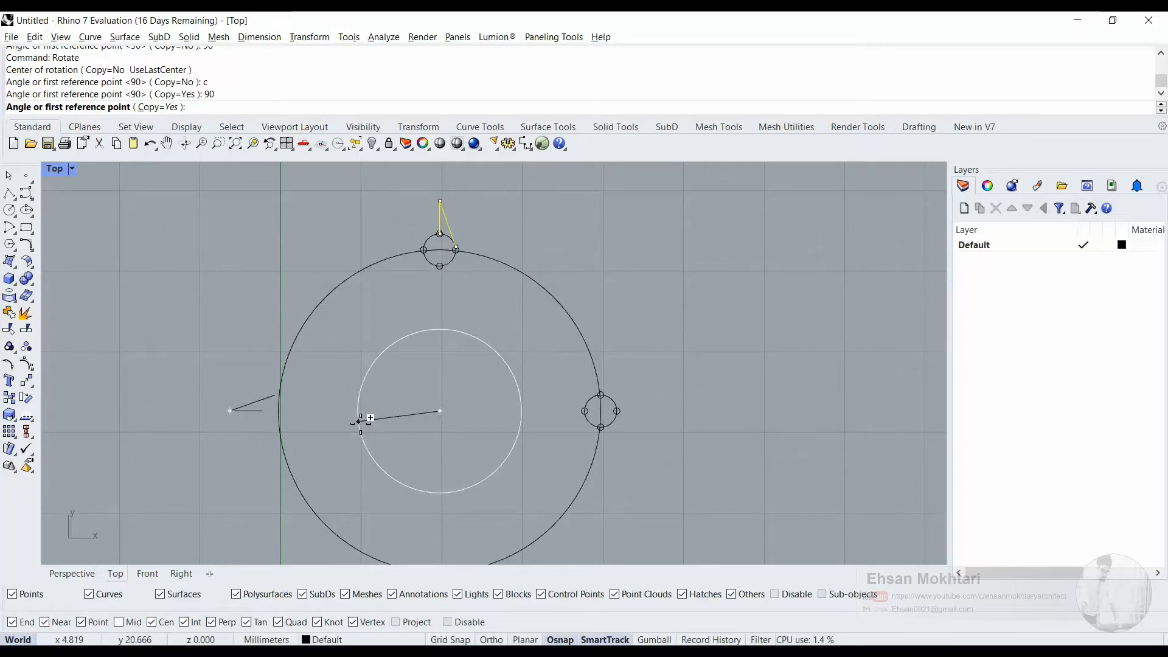
Add further copies of the polyline at 180 and -90 degrees around the large circle and finish rotating
key("BackSpace")
key("BackSpace")
key("Return")
scroll(372, 428, "down", 4)
right_click_drag(391, 439, 404, 378)
scroll(415, 307, "up", 2)
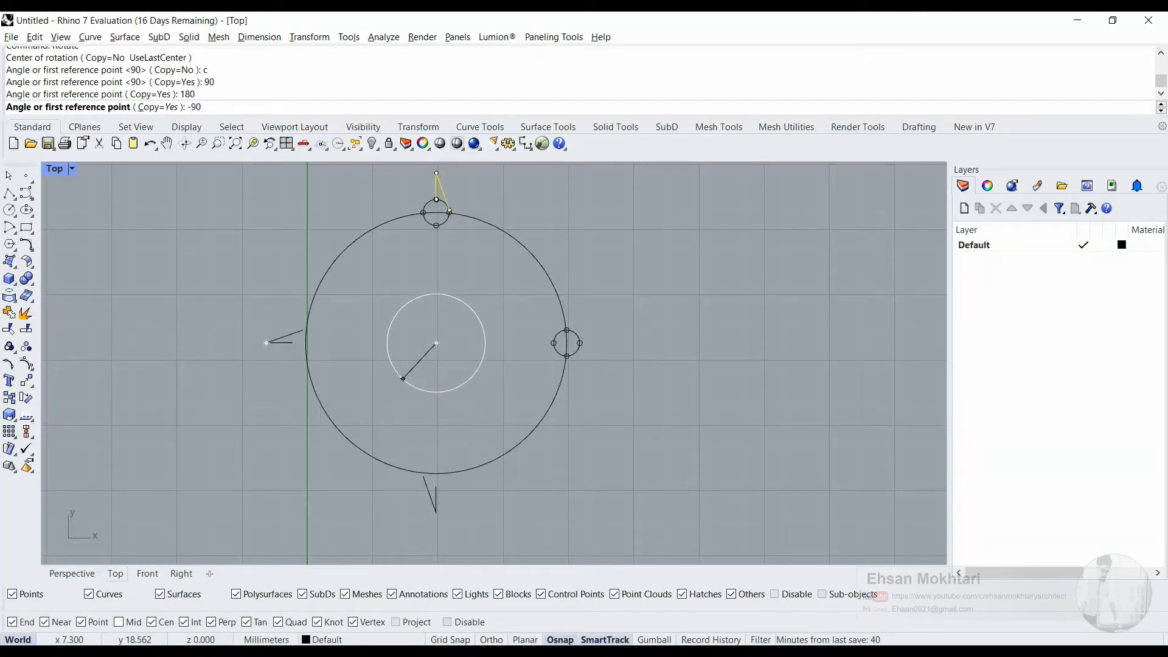
key("Return")
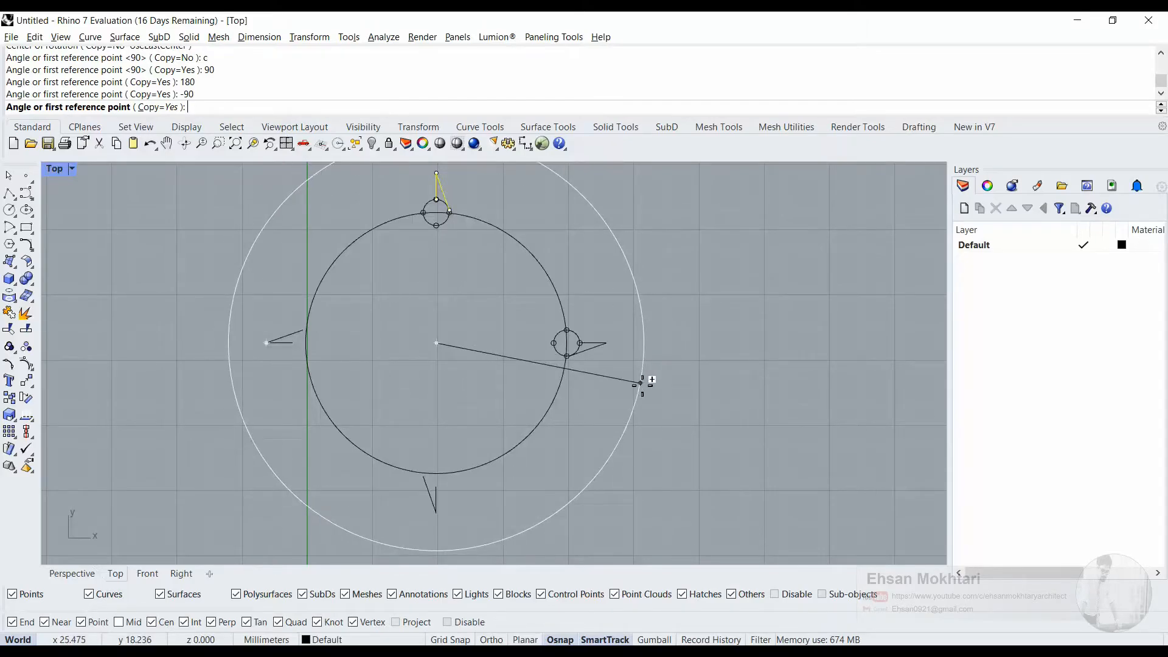
key("Return")
Examine the four V-shaped polylines arranged around the large circle
scroll(606, 341, "up", 6)
scroll(615, 382, "down", 6)
right_click_drag(615, 382, 650, 405)
left_click_drag(651, 406, 628, 343)
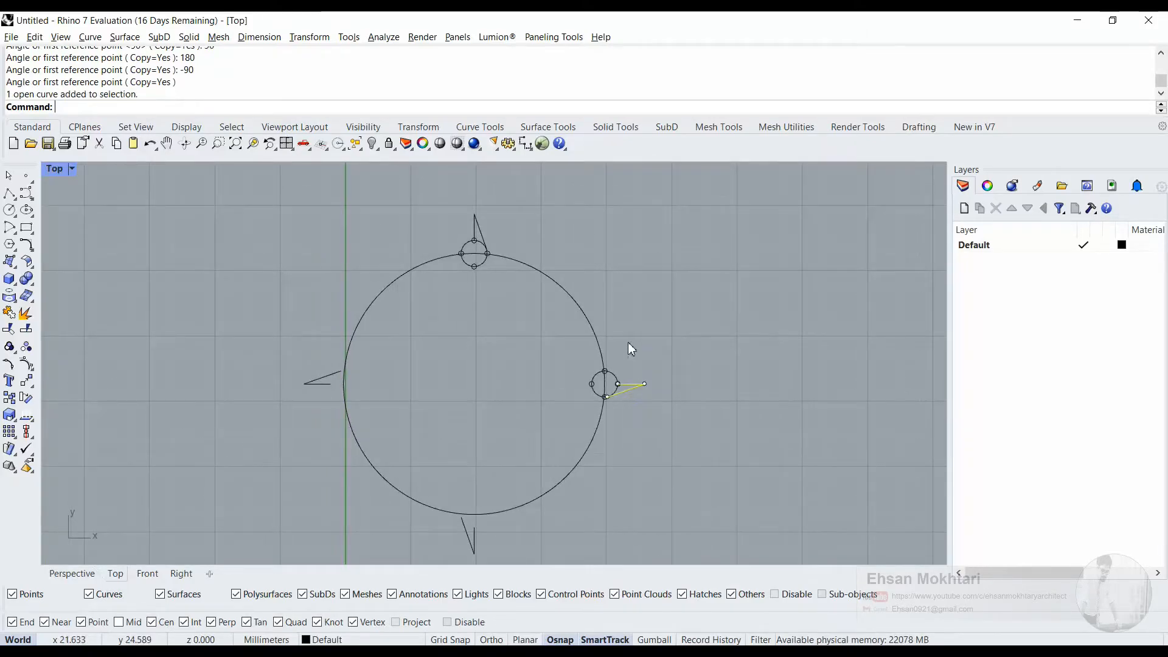
left_click_drag(460, 204, 458, 203)
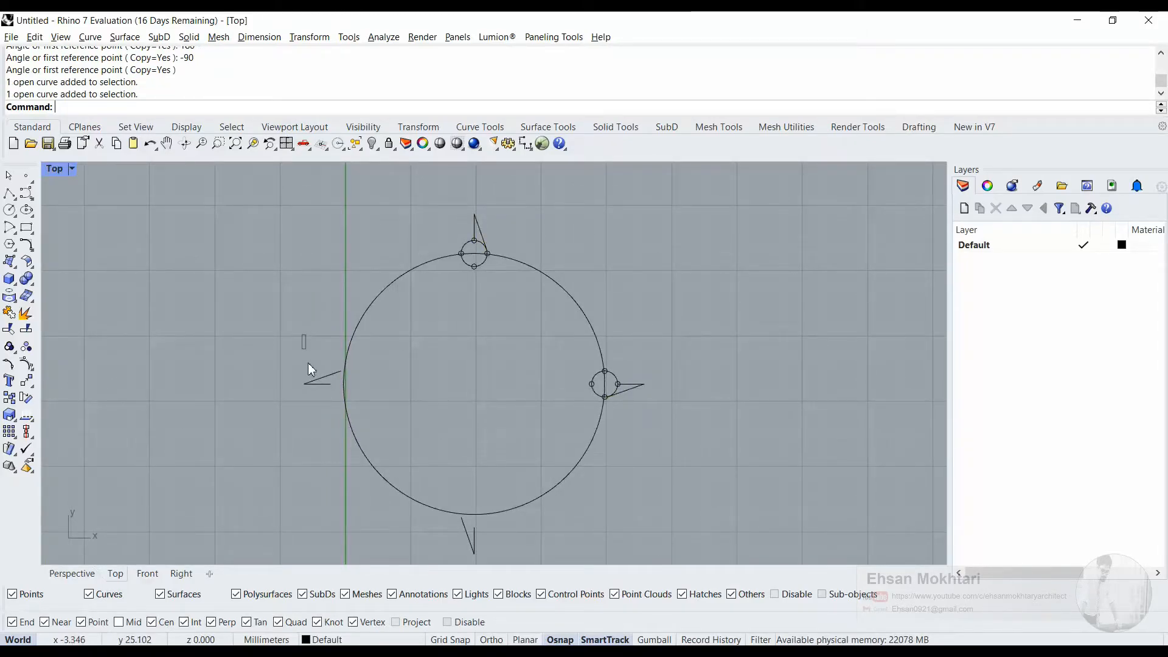
left_click_drag(308, 363, 310, 447)
right_click_drag(310, 449, 316, 379)
right_click_drag(426, 344, 436, 397)
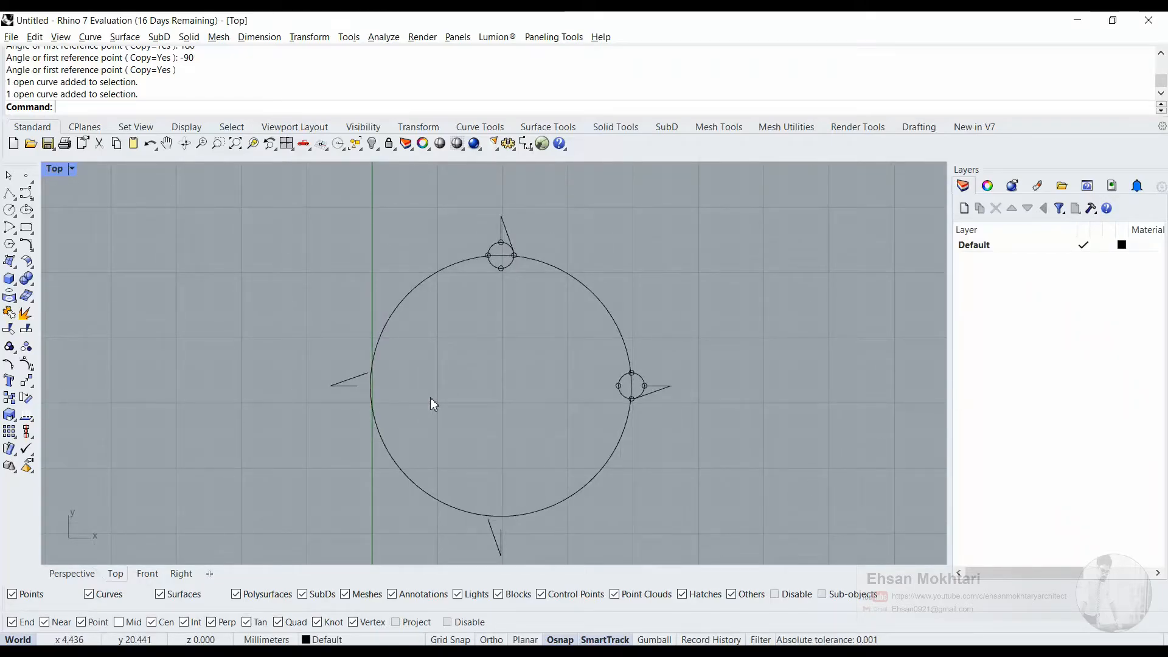
right_click_drag(557, 423, 510, 409)
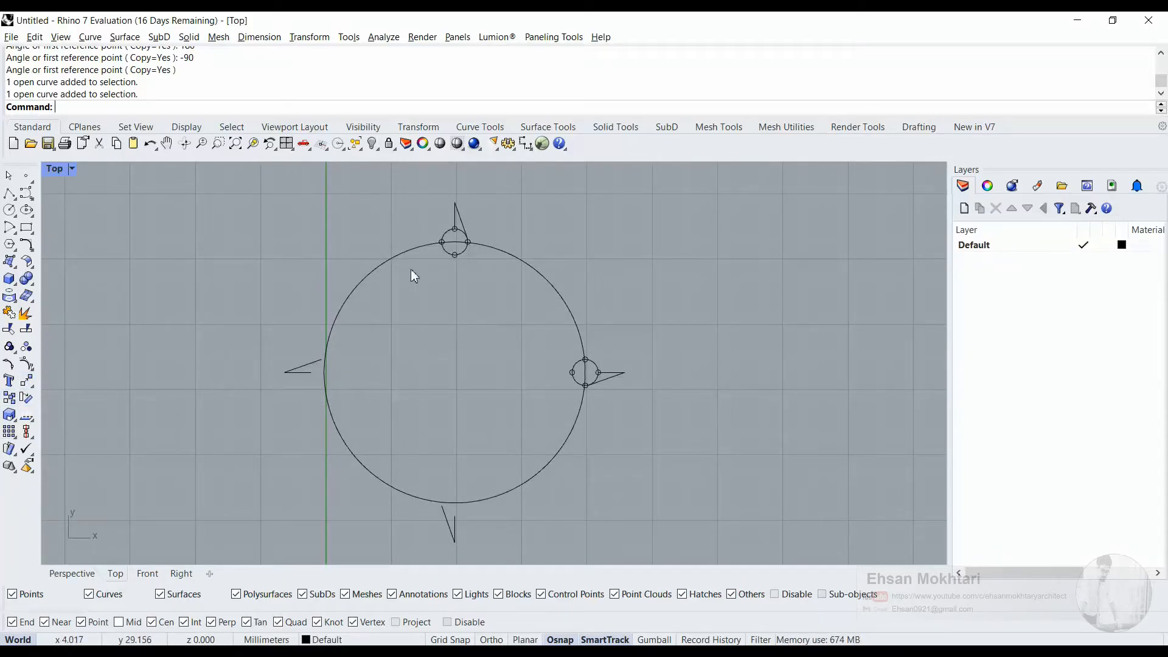
scroll(638, 390, "up", 5)
left_click(608, 360)
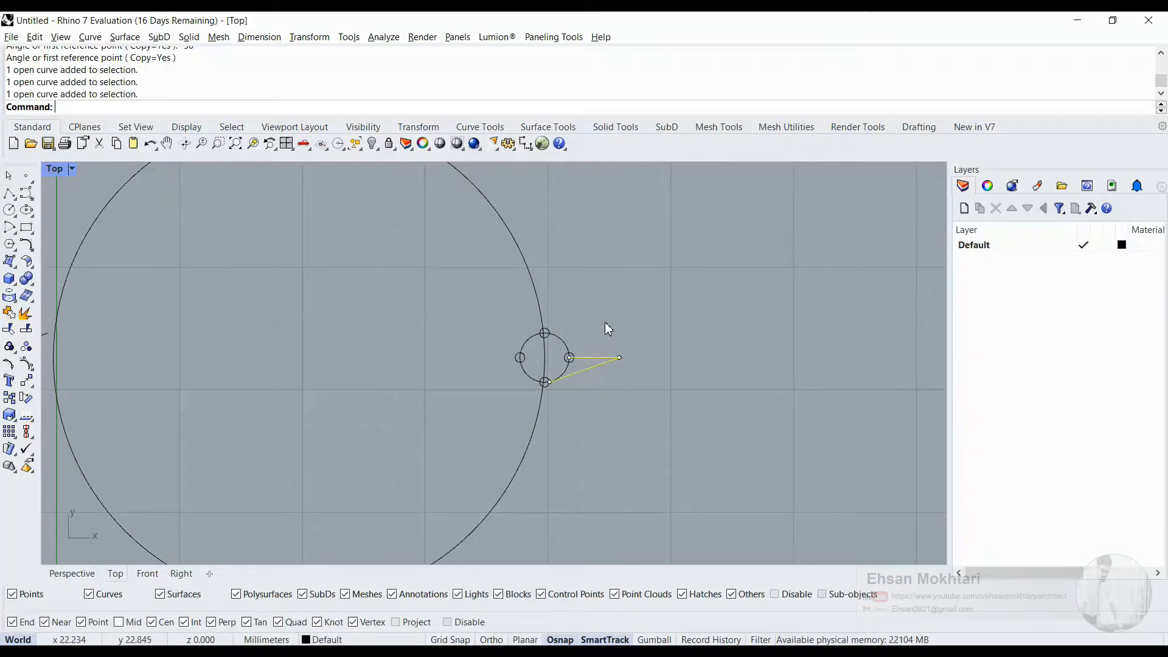
scroll(699, 356, "down", 4)
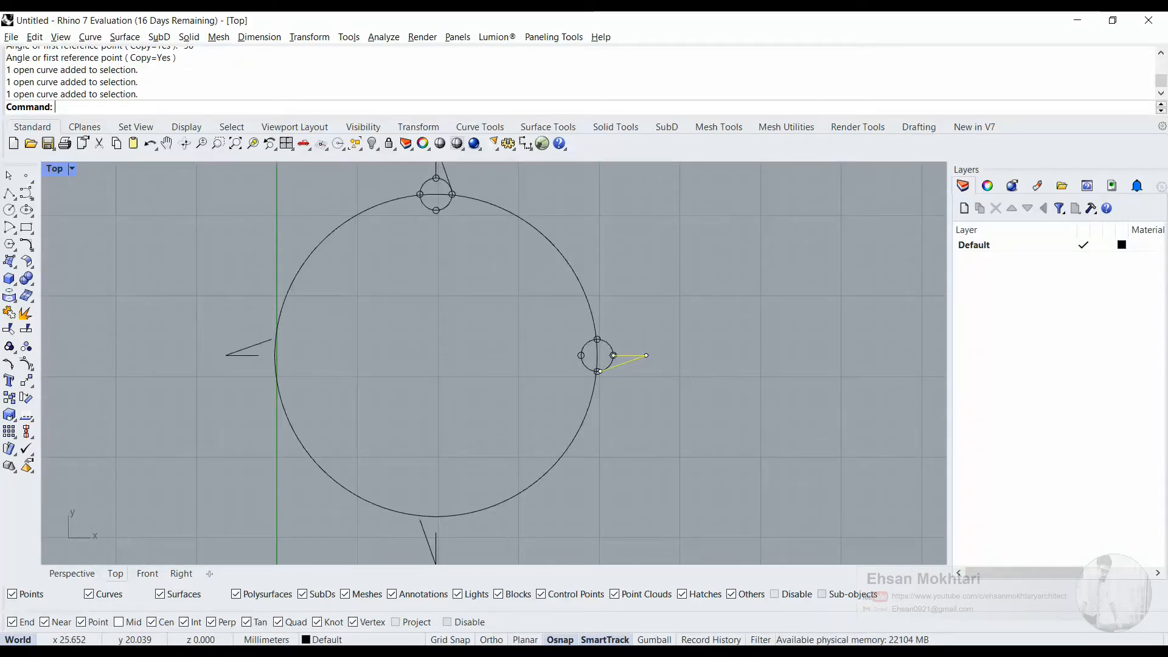
key("Escape")
Mirror a copy of the V-shaped polyline beside the large circle's right quadrant across its horizontal segment
scroll(669, 377, "up", 2)
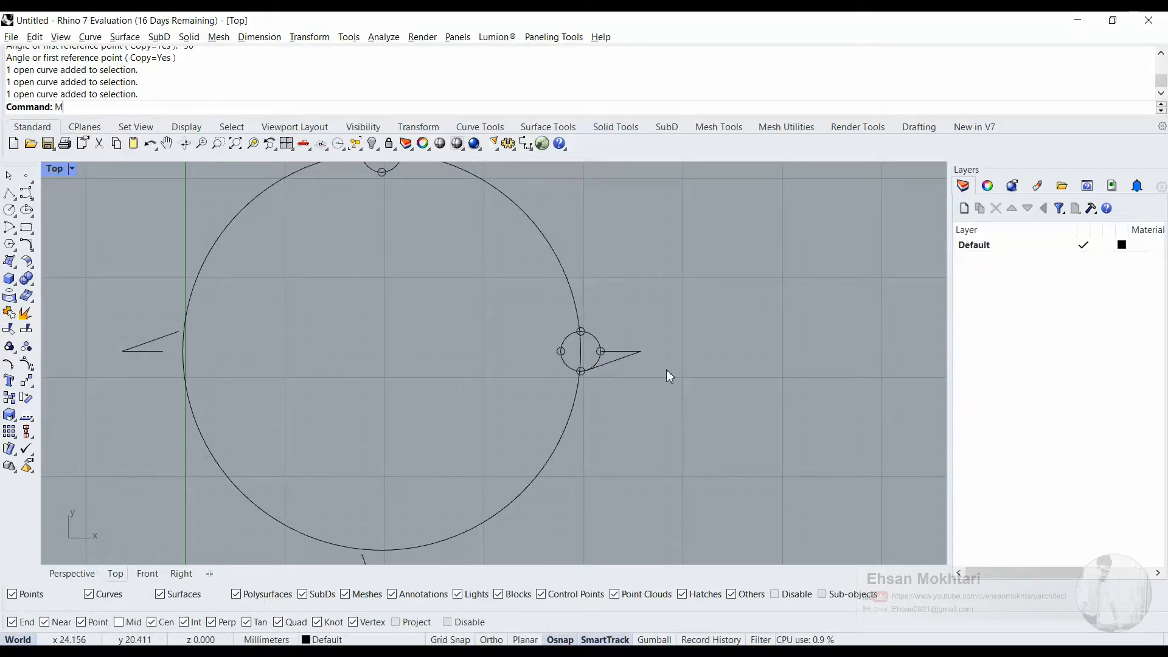
type("Mirror")
key("Return")
scroll(666, 372, "up", 3)
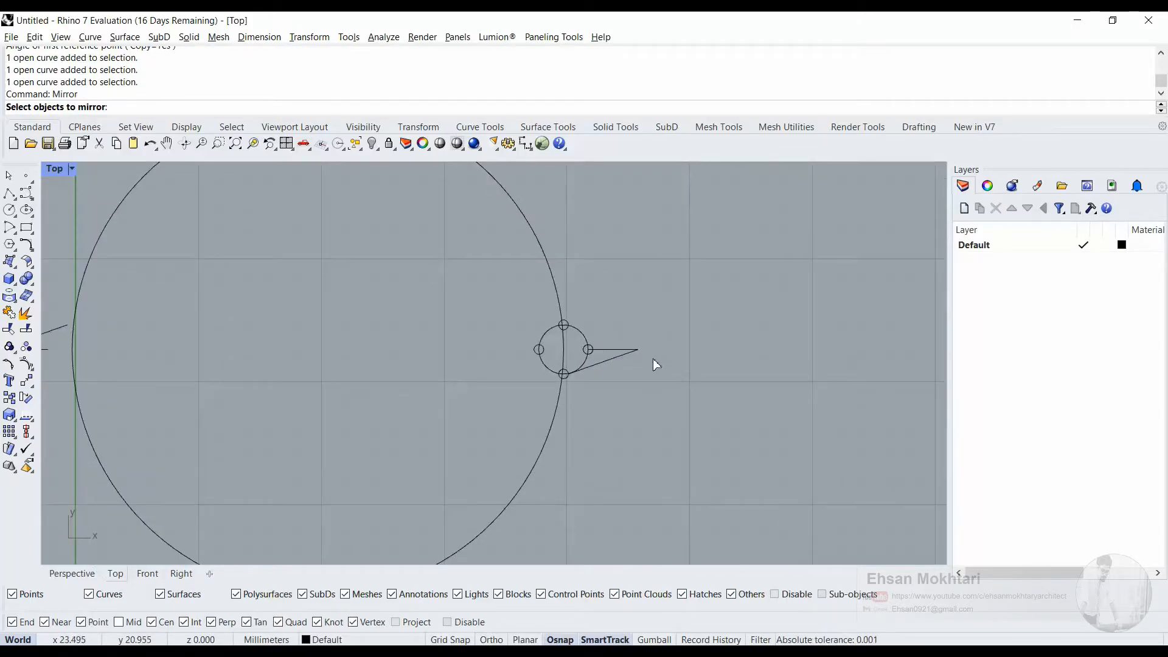
scroll(650, 359, "up", 1)
left_click_drag(627, 399, 596, 314)
scroll(597, 314, "up", 2)
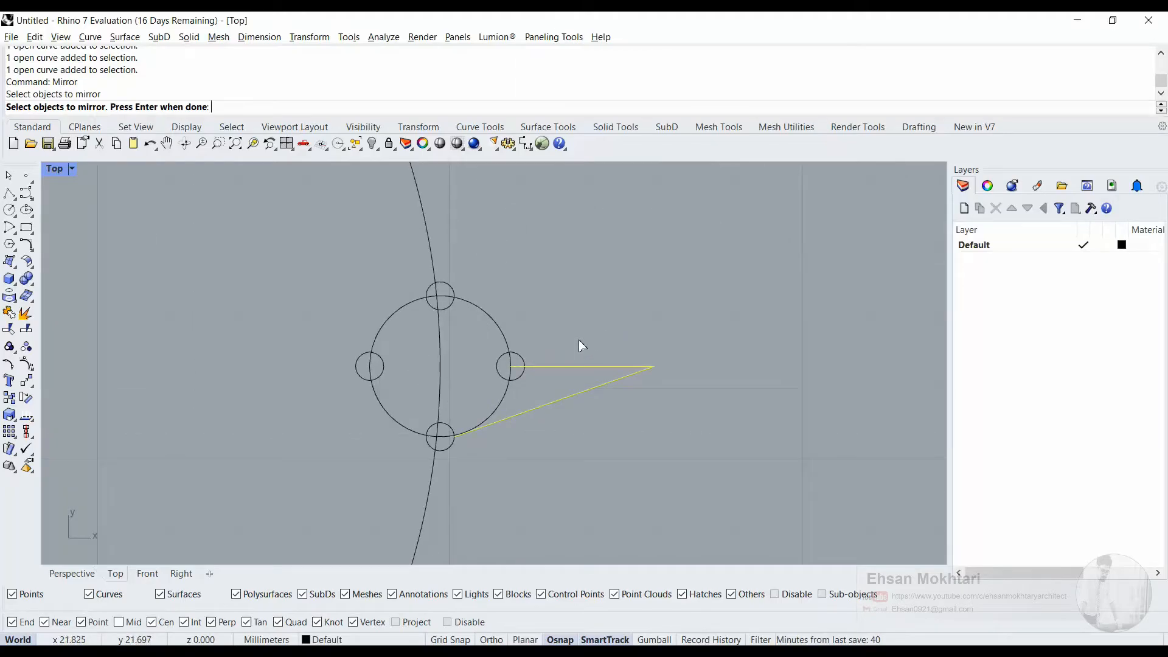
key("Return")
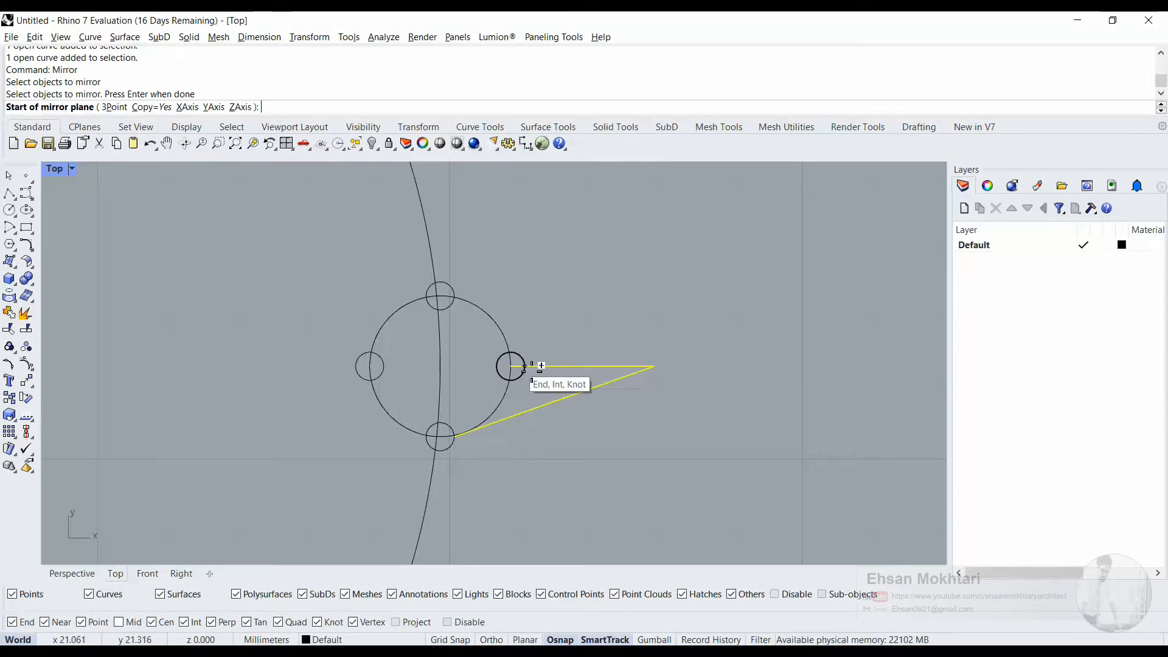
scroll(509, 367, "up", 3)
left_click(481, 362)
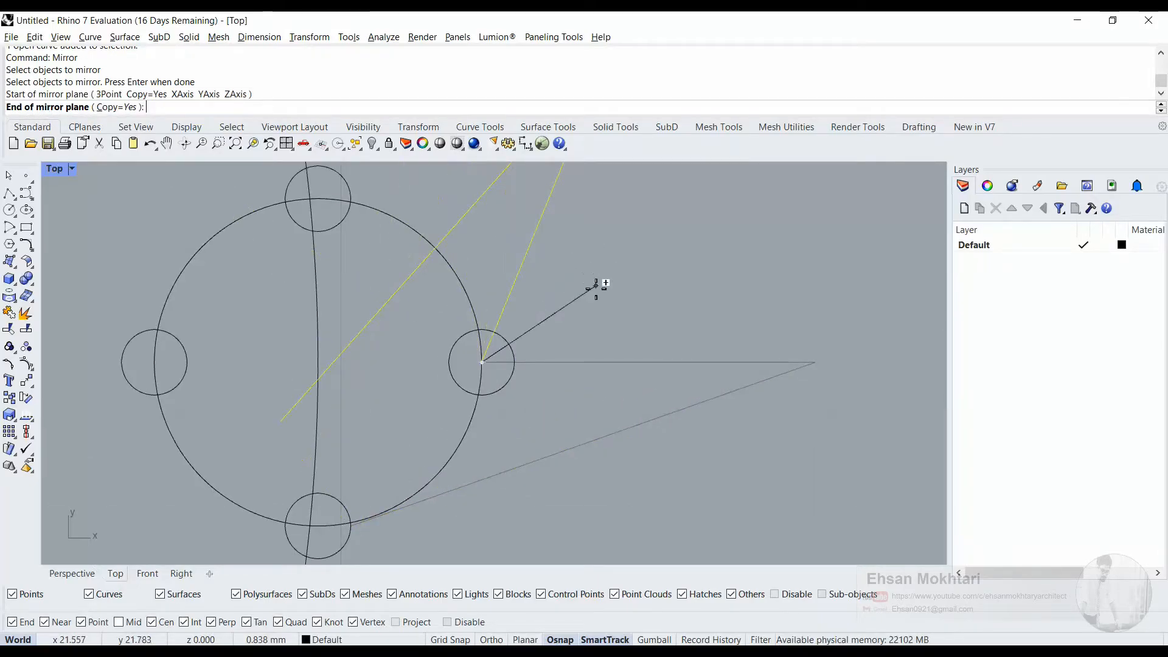
left_click(820, 363)
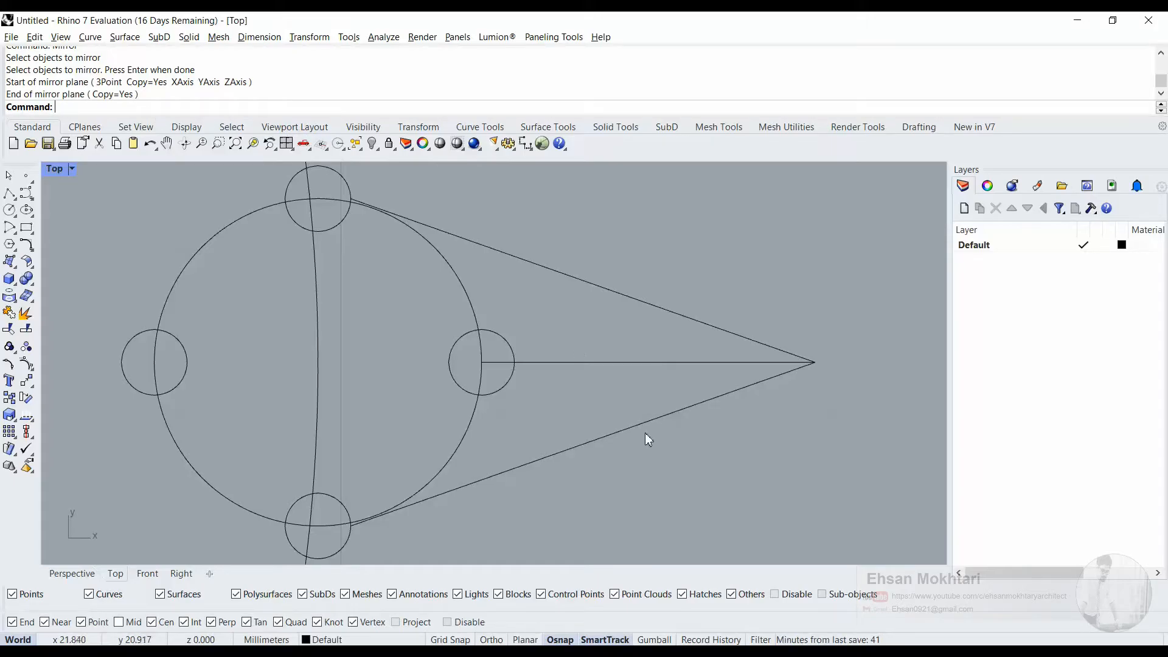
Check the original and mirrored polylines by selecting them, and undo the mirror
left_click_drag(600, 390, 599, 390)
left_click(599, 254)
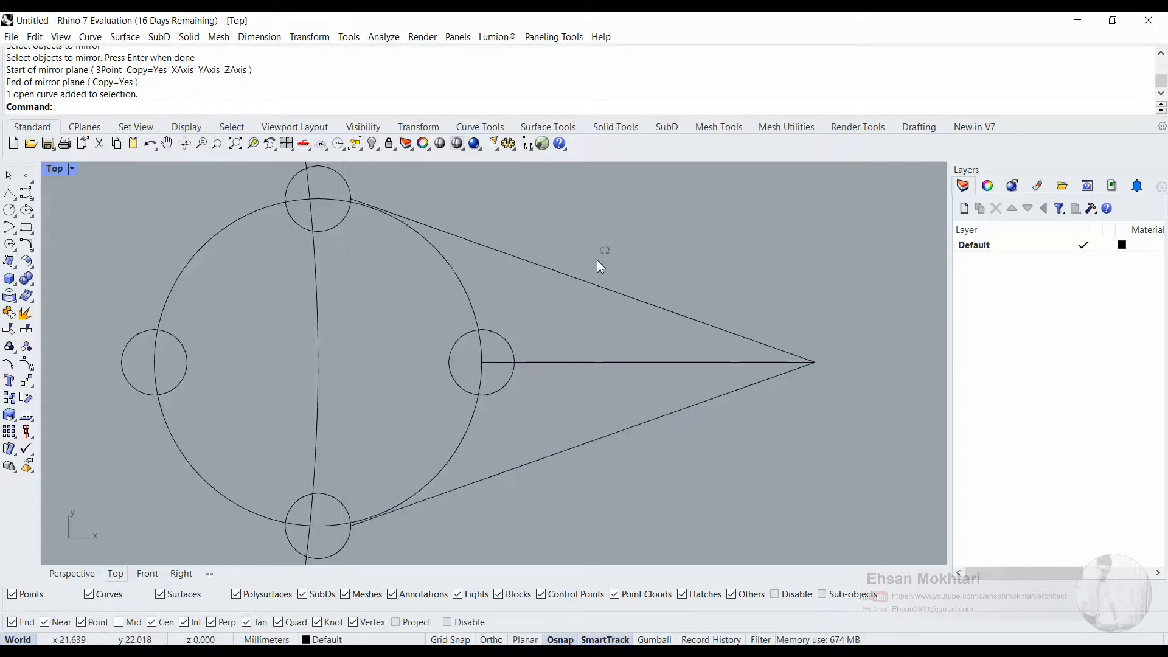
left_click_drag(669, 261, 545, 323)
left_click_drag(612, 445, 567, 385)
left_click_drag(669, 239, 527, 312)
left_click(547, 324)
key("ctrl+z")
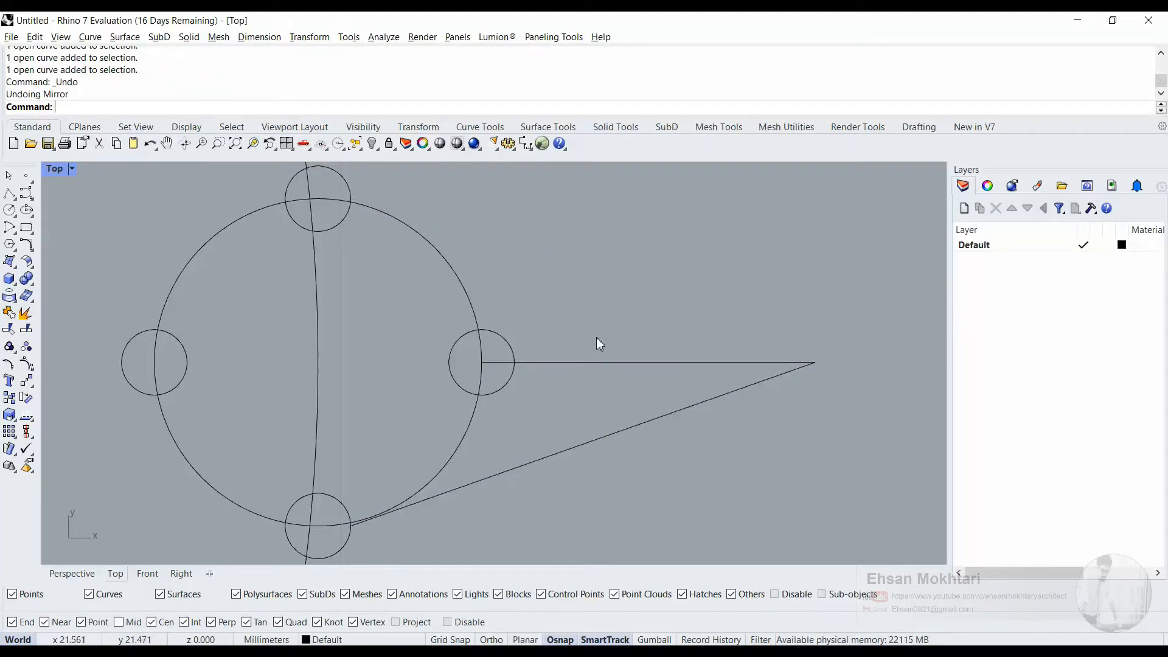
Mirror the right V-shaped polyline across its horizontal segment with Copy=No, so that the original is replaced
key("Return")
left_click_drag(599, 516, 597, 515)
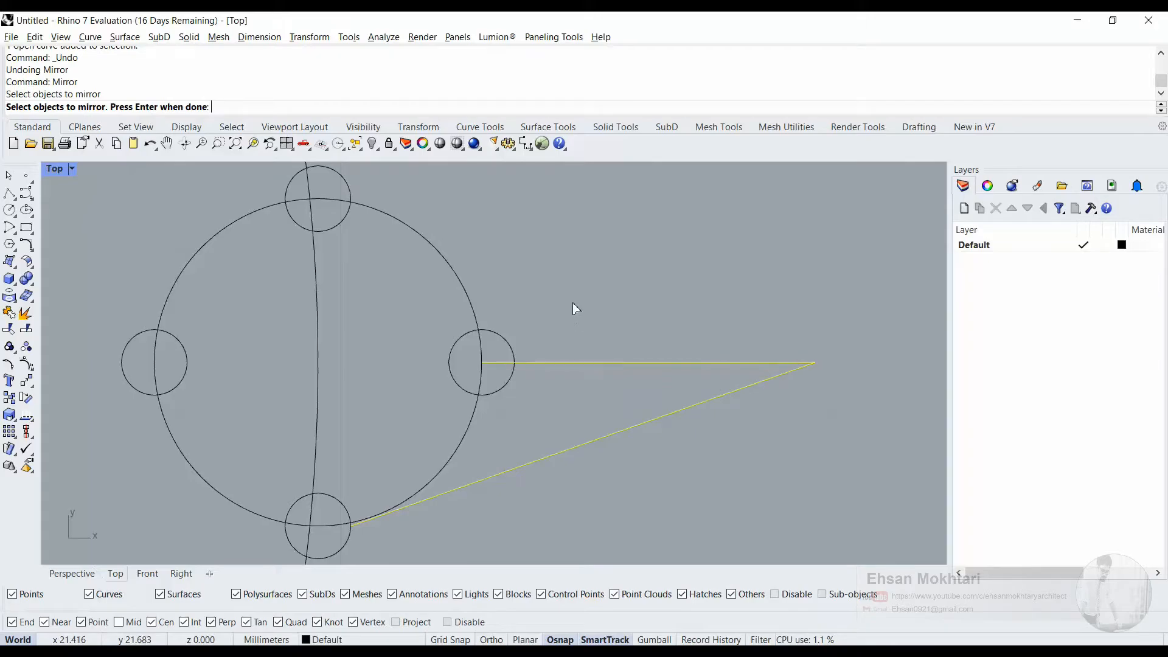
key("Return")
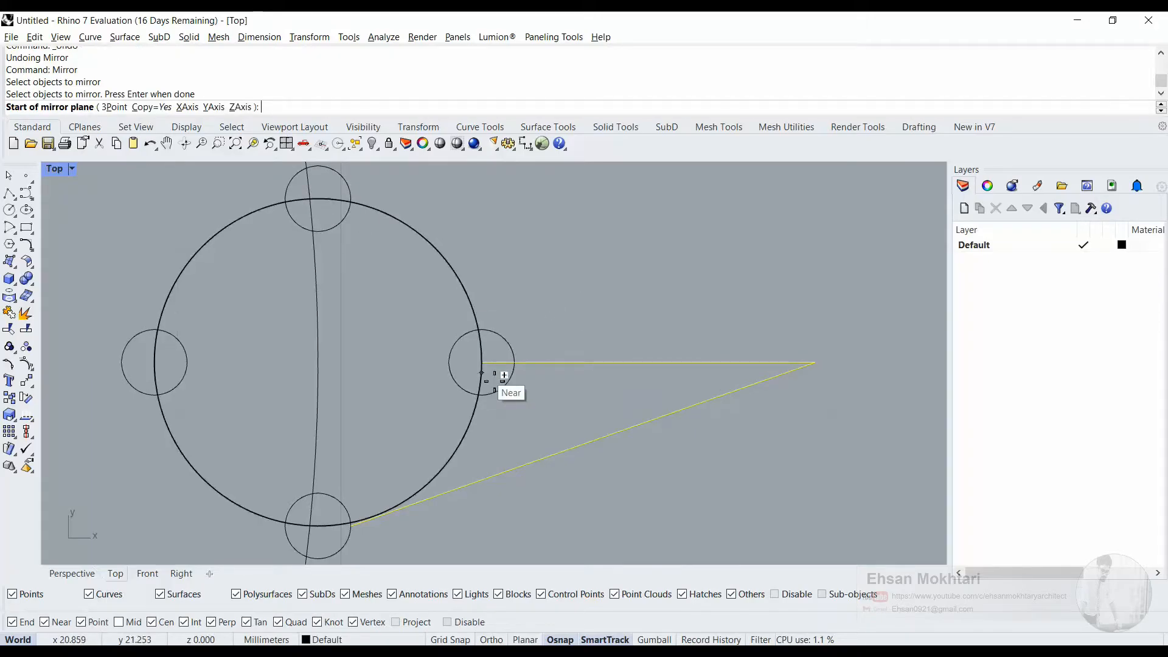
left_click(482, 362)
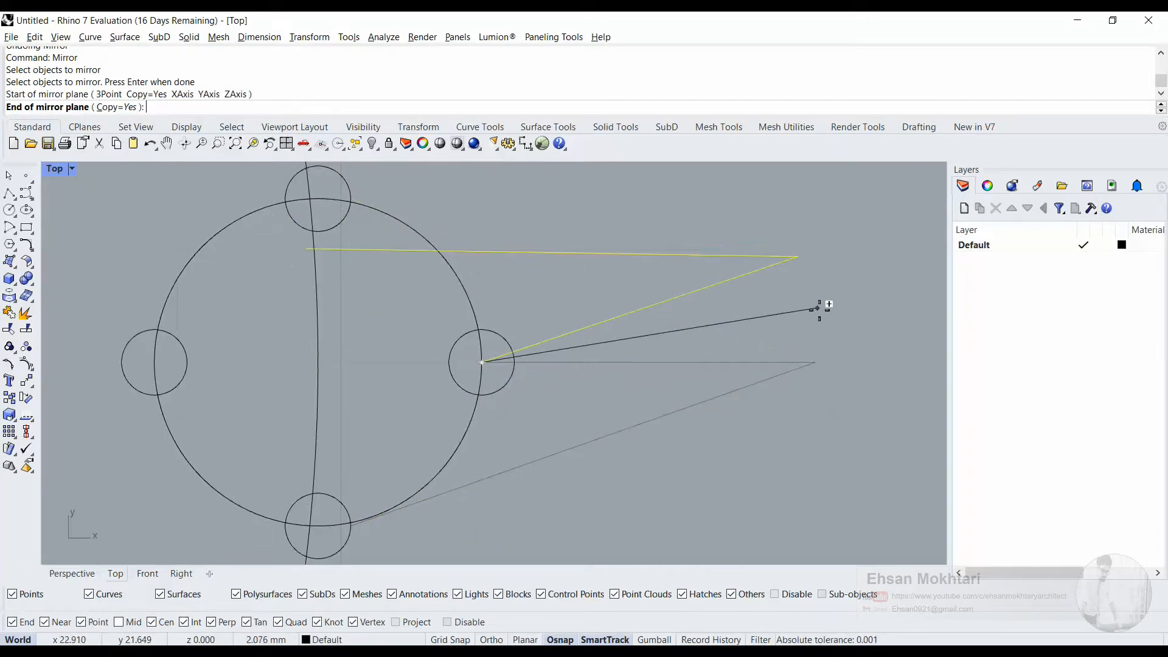
left_click(111, 115)
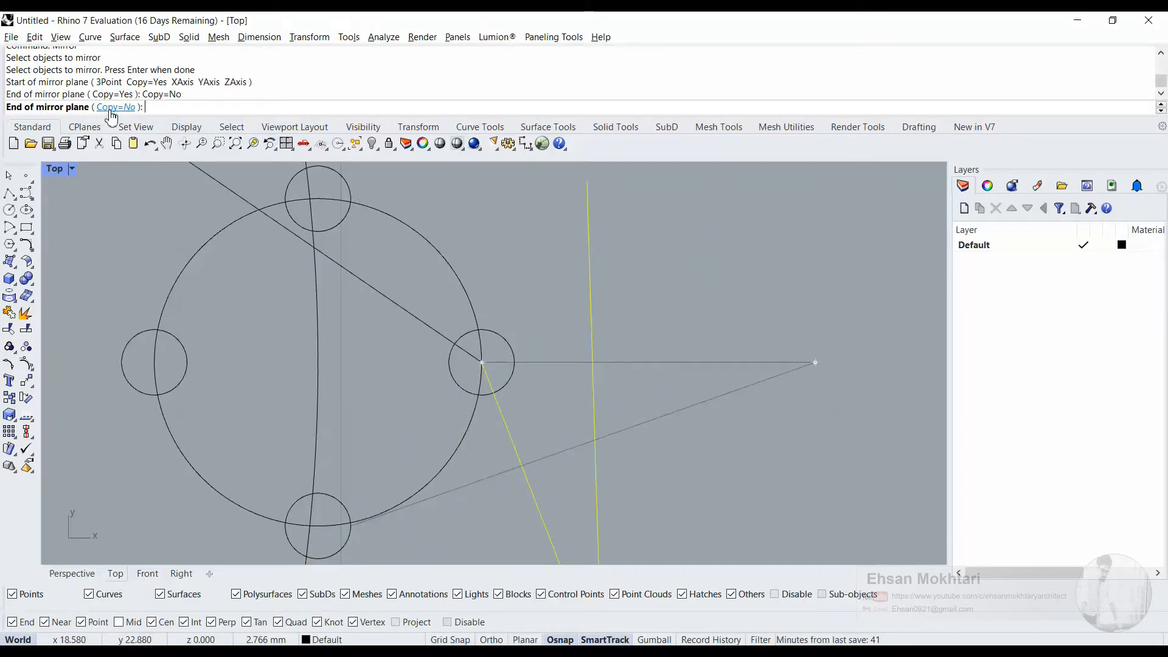
left_click(813, 361)
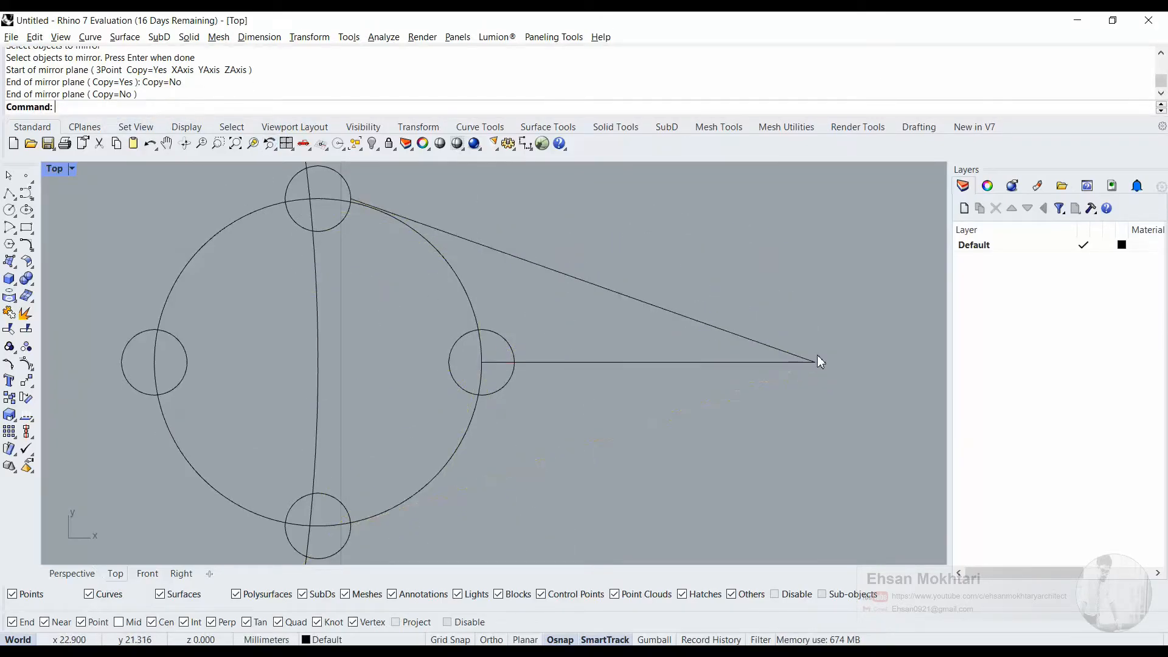
Mirror the flipped polyline back across its horizontal segment with Copy=Yes to form a symmetric pointed shape
scroll(633, 417, "down", 10)
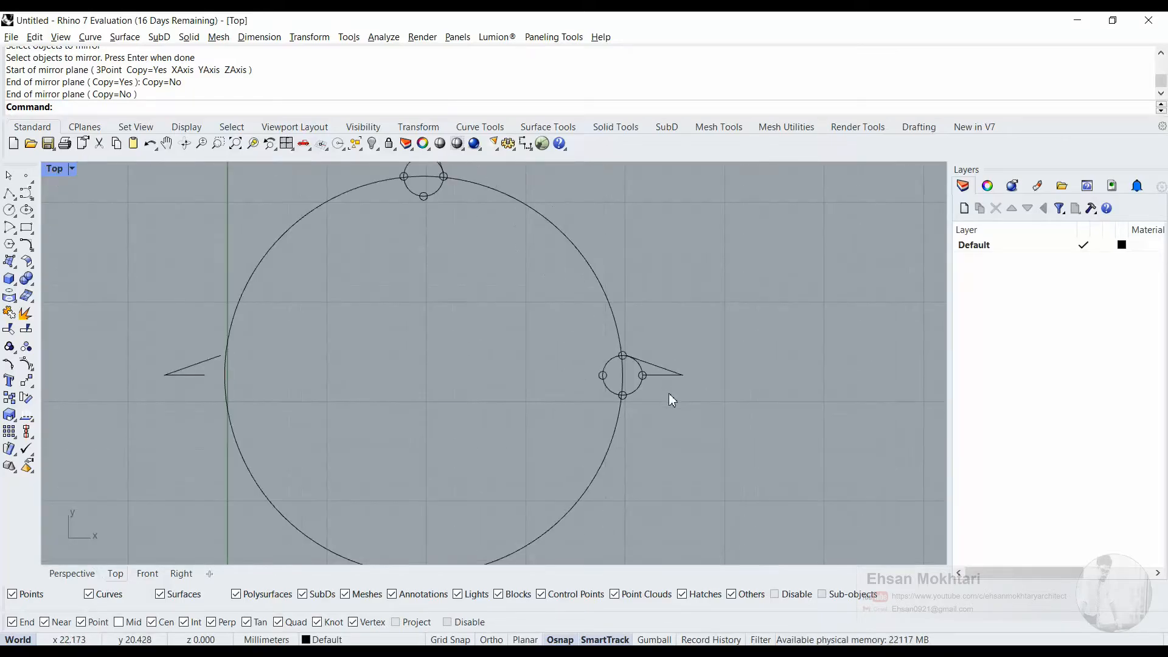
key("Return")
scroll(675, 392, "up", 5)
left_click_drag(687, 391, 647, 311)
scroll(651, 323, "up", 4)
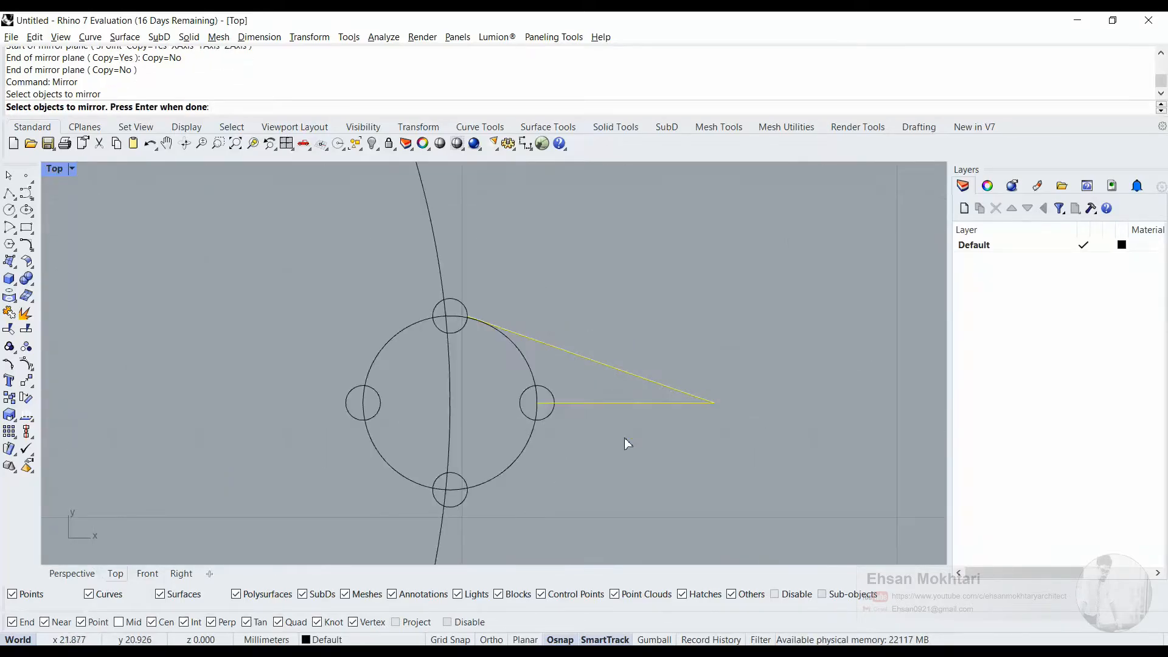
key("Return")
scroll(532, 411, "up", 5)
left_click(558, 391)
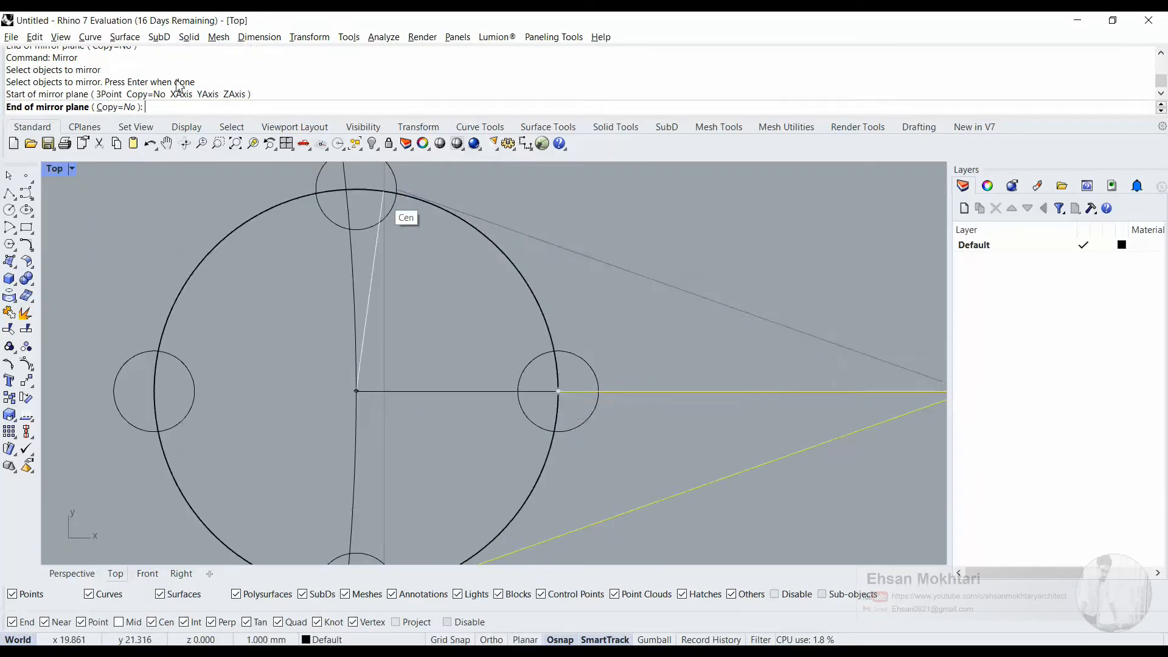
left_click(120, 112)
scroll(682, 346, "down", 6)
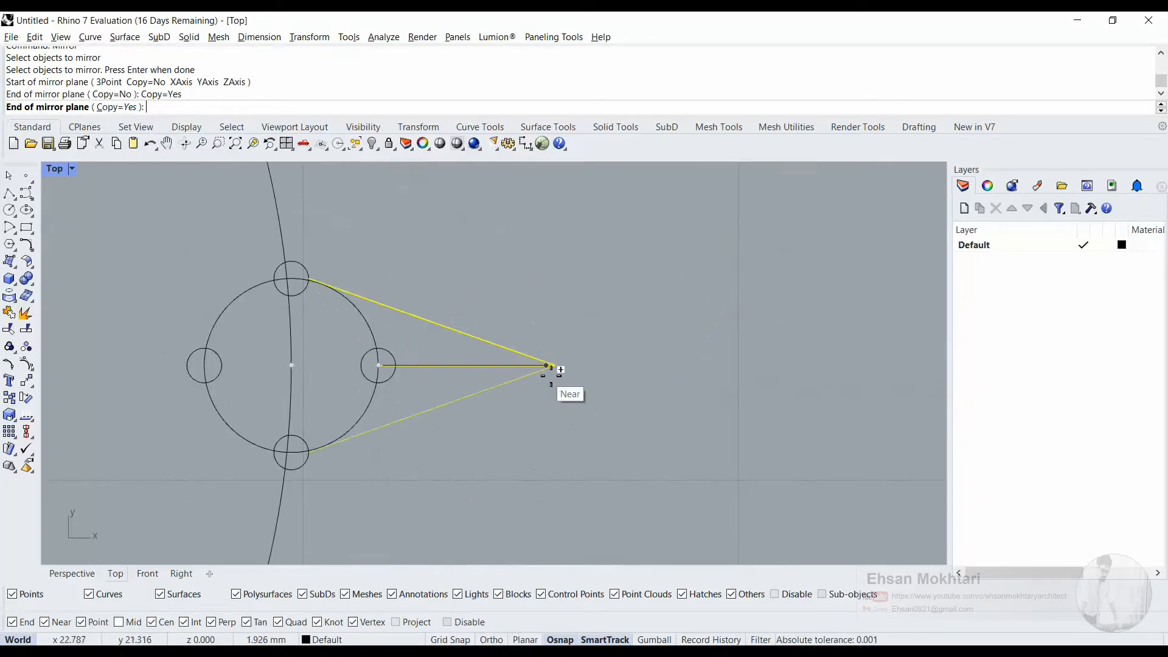
left_click(552, 370)
key("Return")
Delete the polylines and small circles at the top, left and bottom of the large circle
scroll(520, 408, "down", 8)
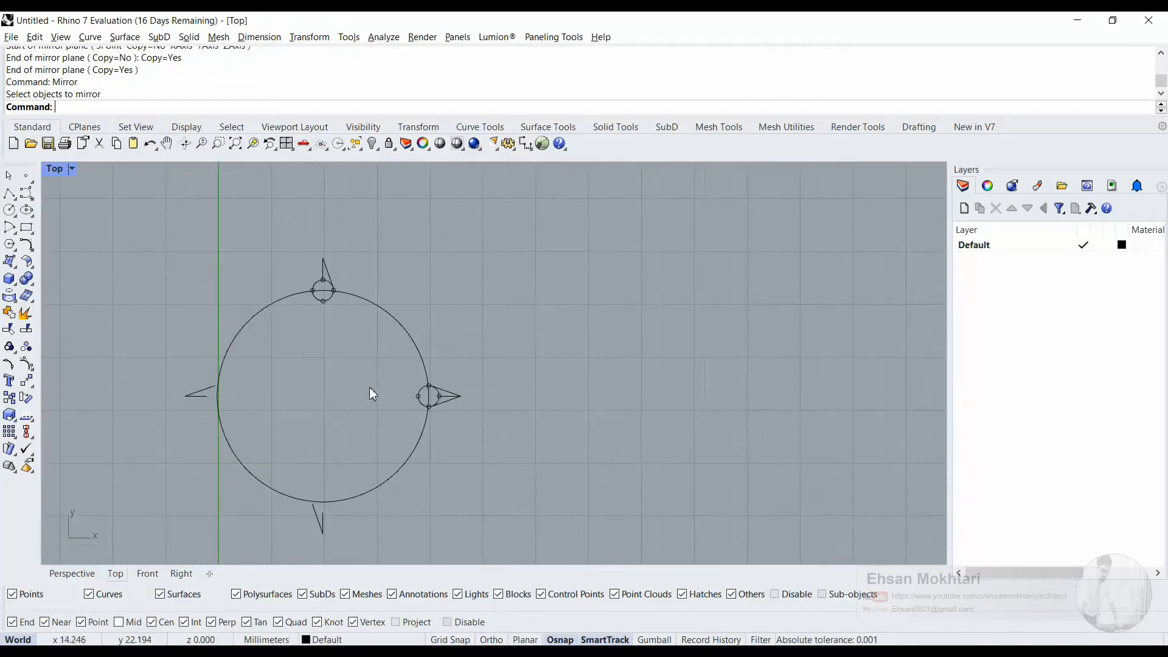
left_click_drag(309, 238, 394, 314)
key("Delete")
left_click_drag(147, 344, 275, 433)
key("Delete")
key("Delete")
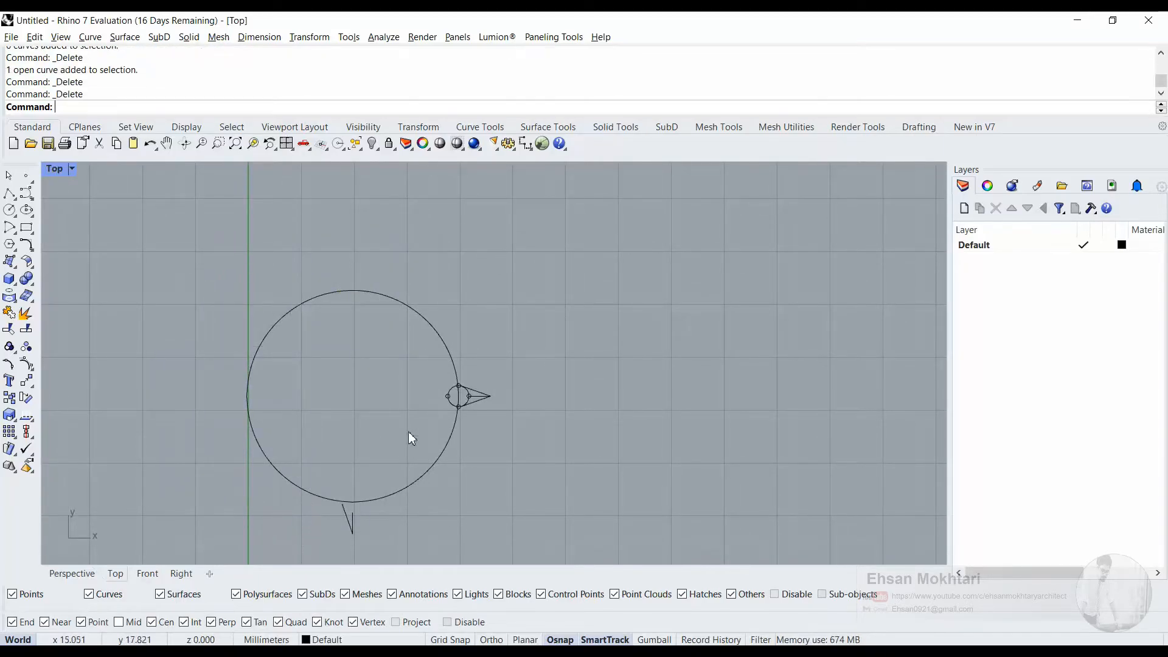
left_click_drag(317, 571, 386, 473)
key("Delete")
Rotate copies of the right small circles and pointed shape by 90, 180 and -90 degrees about the large circle's center
left_click_drag(404, 346, 547, 449)
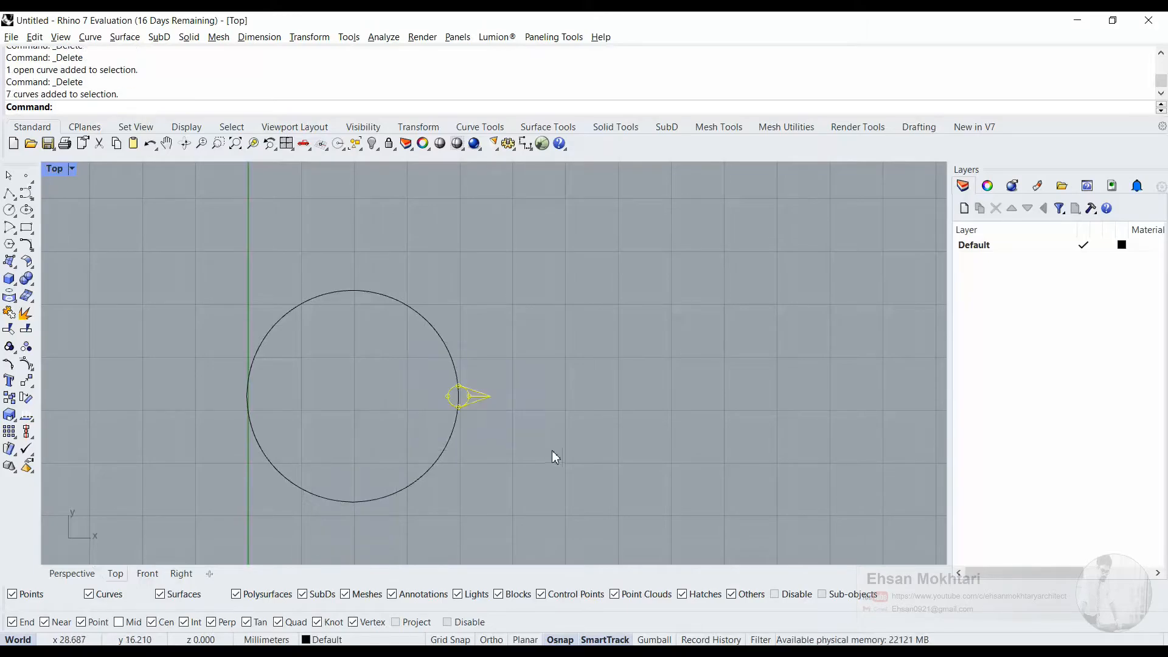
key("Return")
left_click(424, 475)
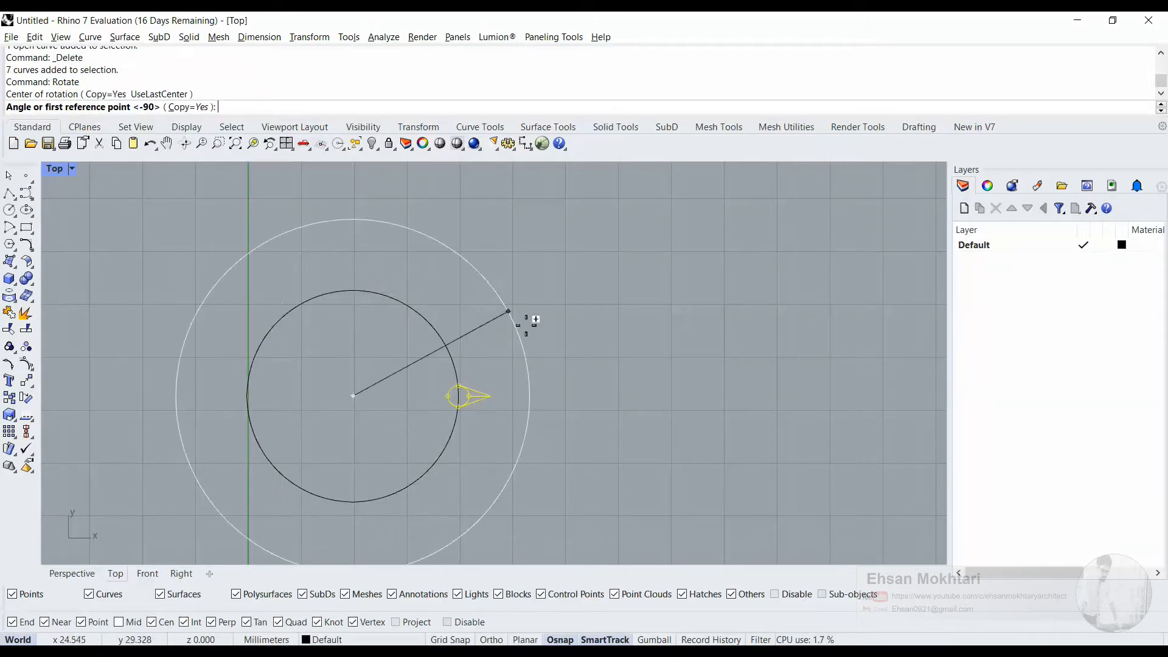
type("90")
key("Return")
type("180")
key("Return")
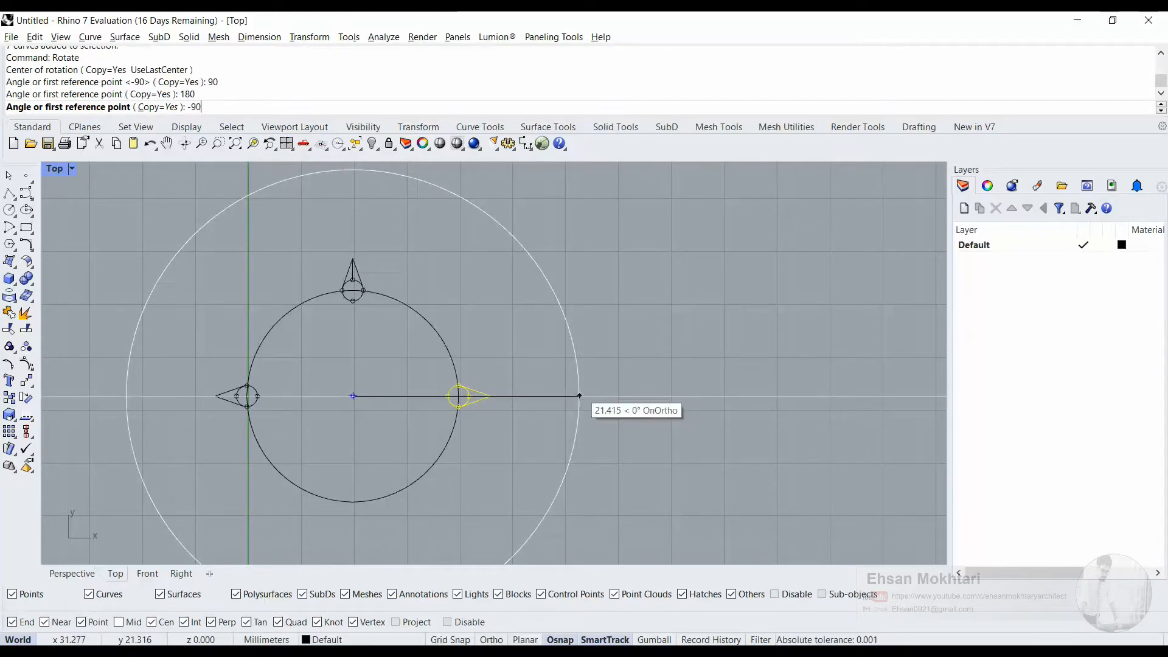
type("-90")
key("Return")
key("Return")
scroll(525, 439, "down", 4)
mouse_move(525, 439)
right_mouse_down()
mouse_move(556, 399)
mouse_move(573, 407)
right_mouse_up()
left_click(556, 399)
scroll(499, 417, "up", 4)
scroll(573, 408, "down", 4)
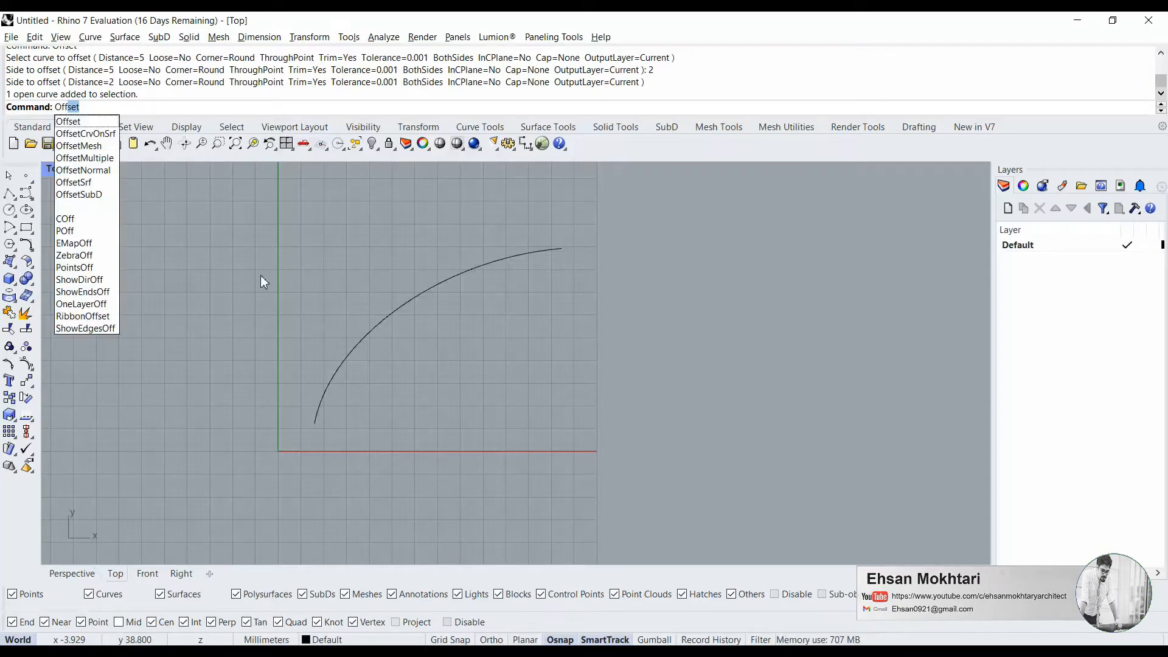
Offset the open curve to its upper-left outer side with the distance set to 5 mm
left_click(91, 124)
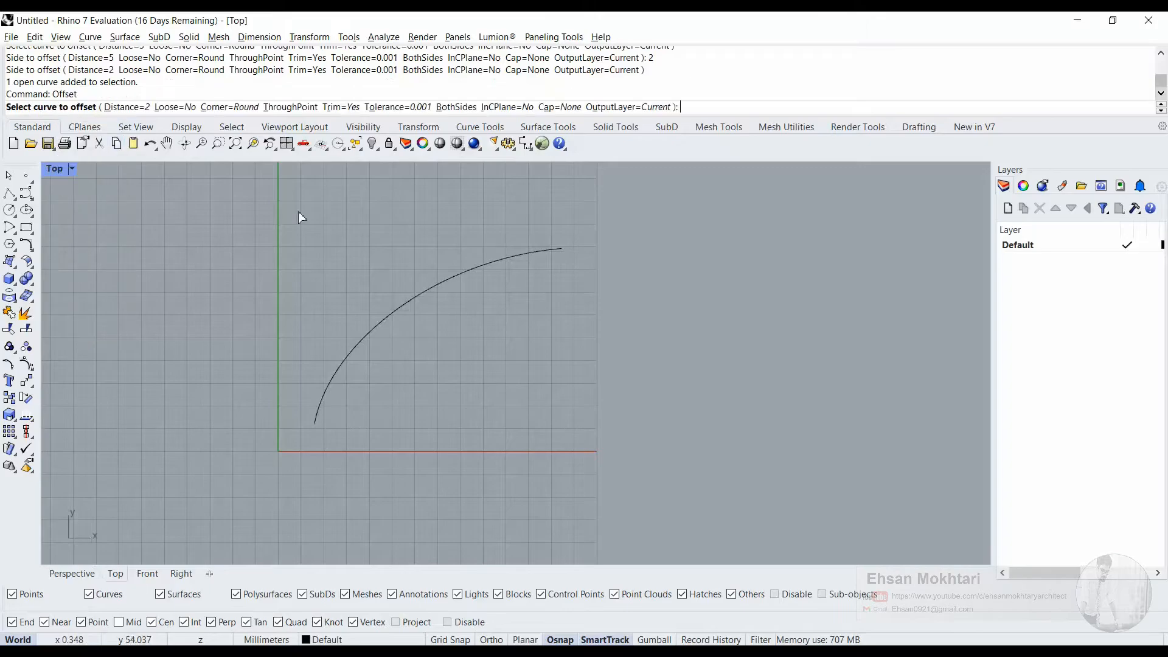
left_click(436, 287)
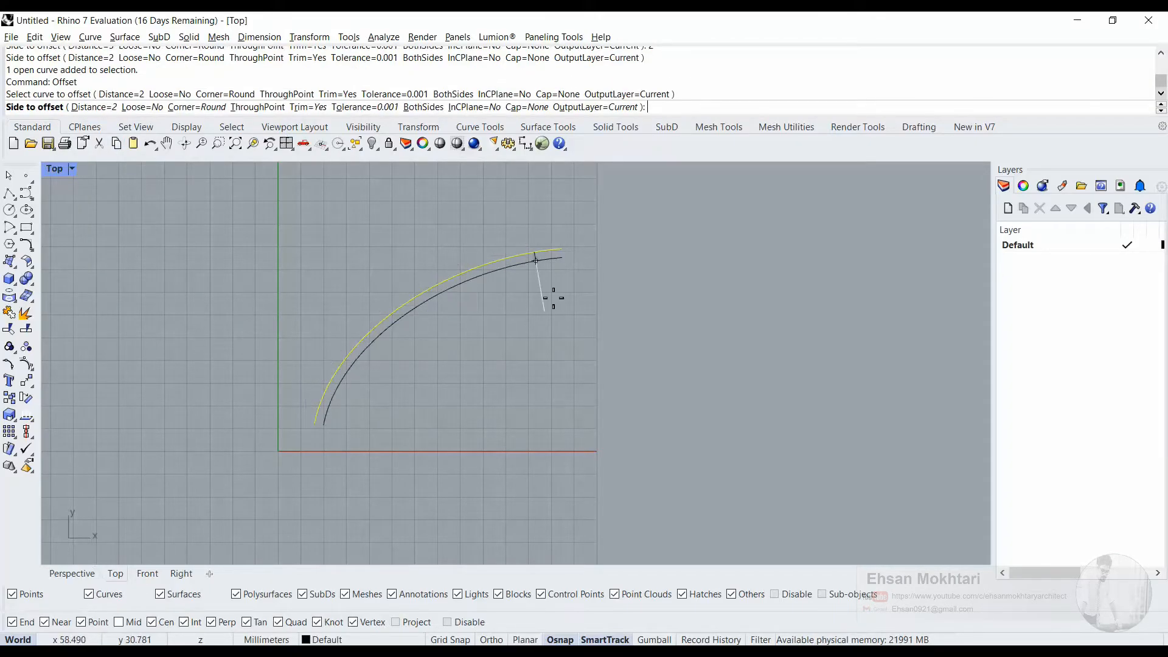
scroll(334, 329, "up", 3)
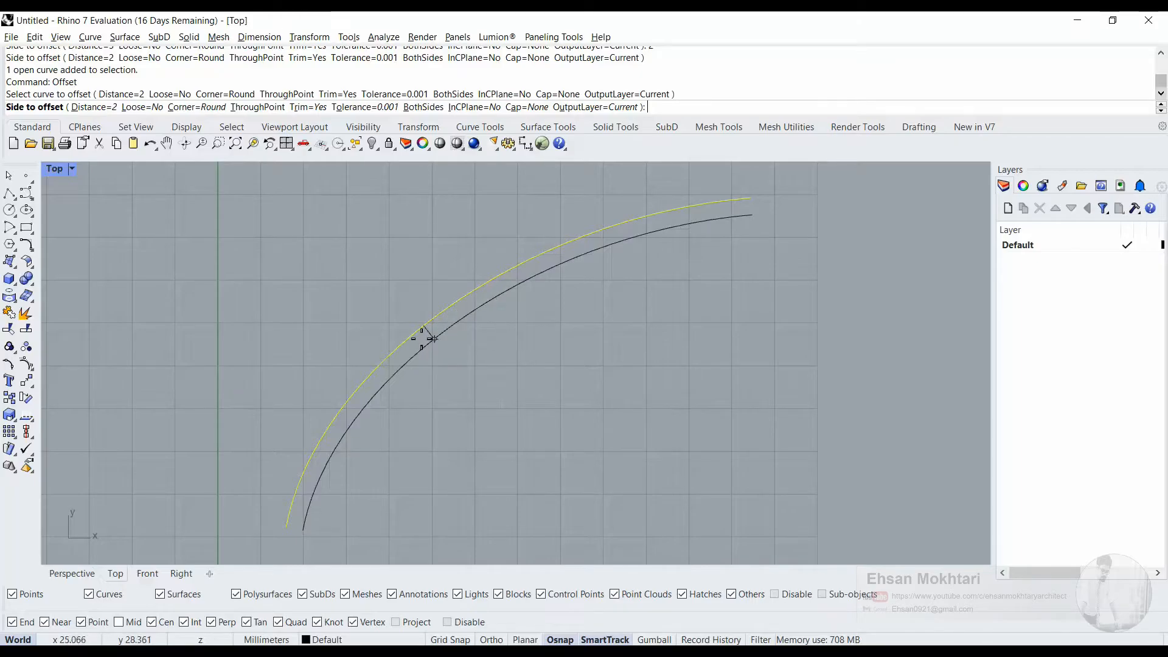
left_click(101, 107)
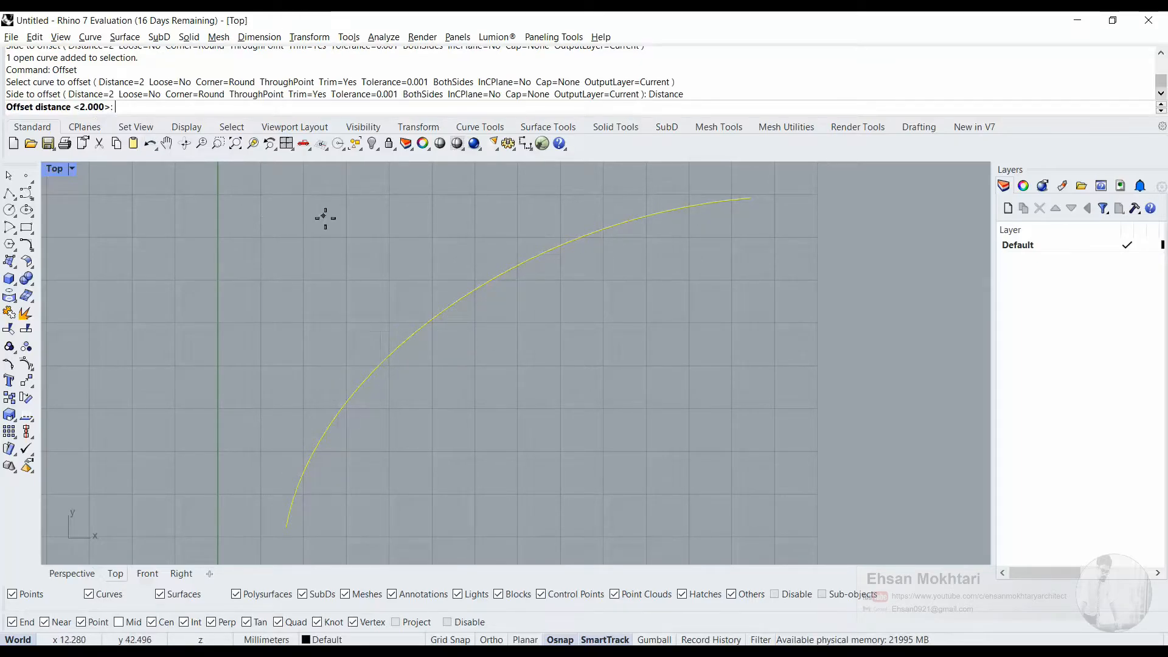
type("5")
key("Return")
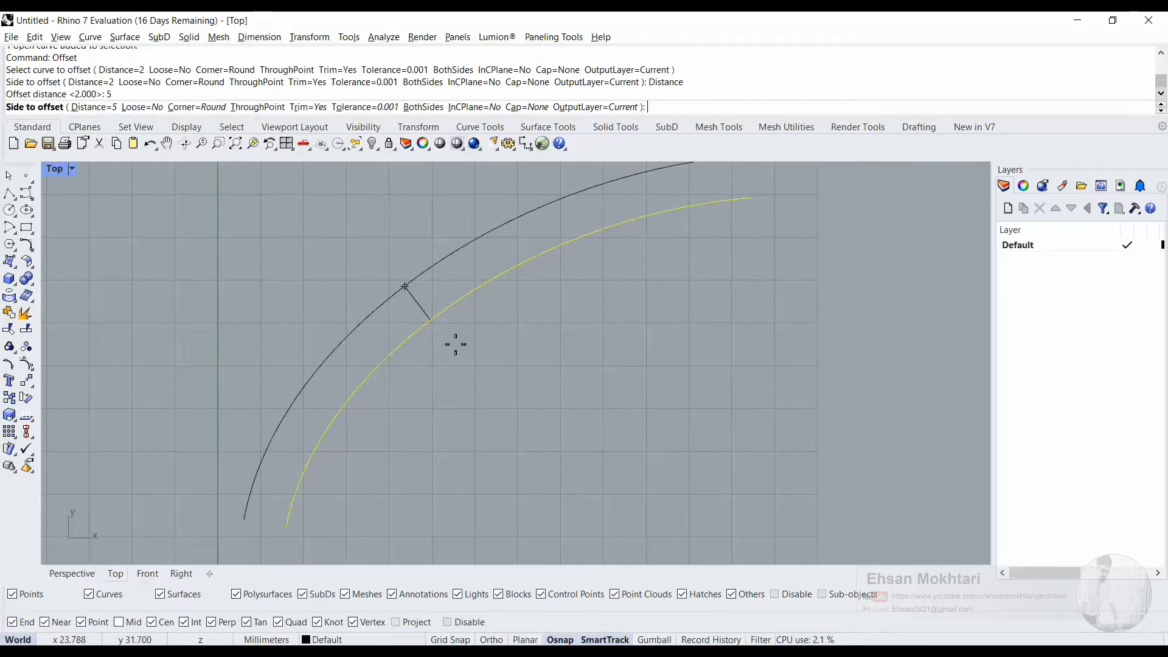
left_click(332, 249)
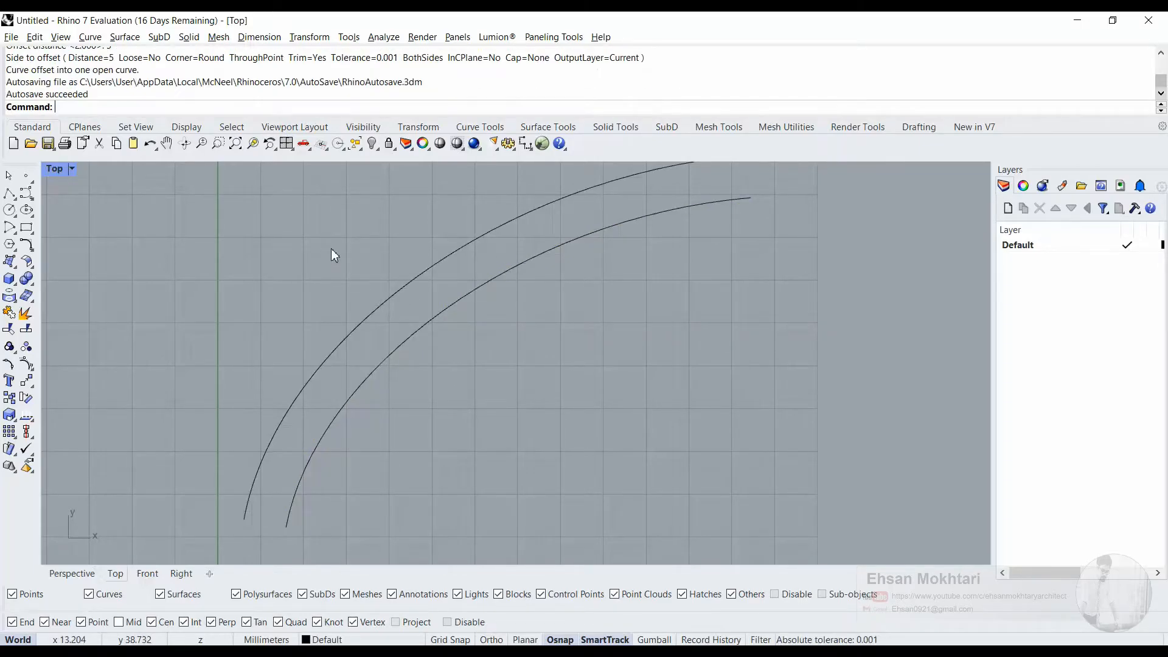
left_click(389, 297)
left_click(445, 311)
left_click(496, 352)
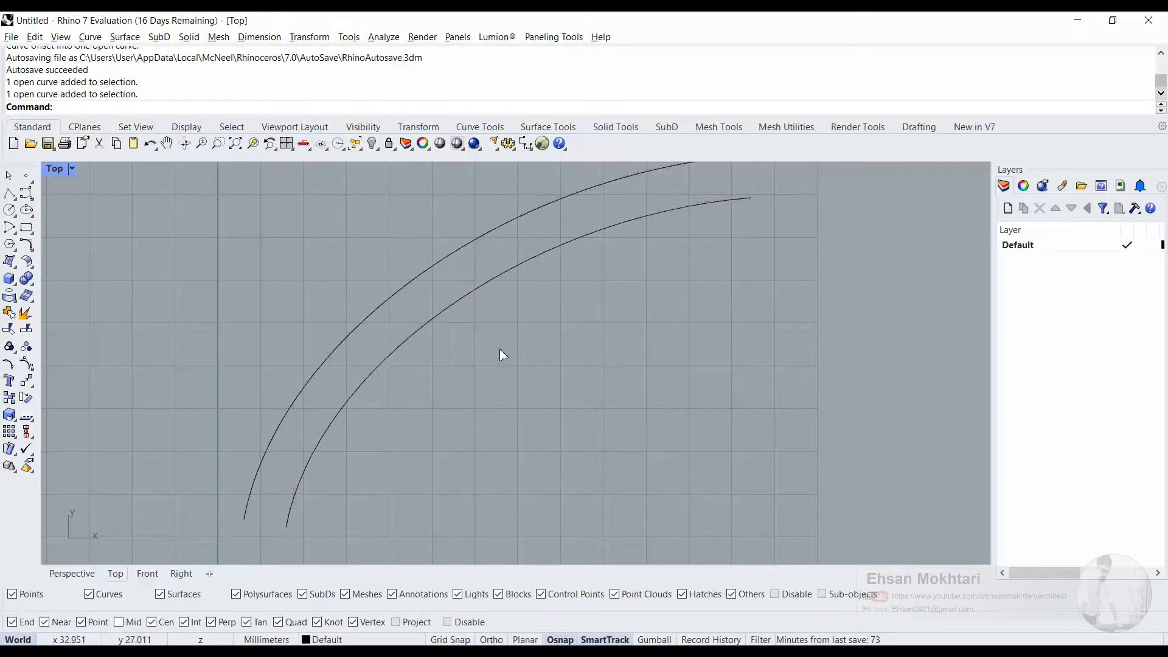
right_click(498, 348)
key("Escape")
Measure the perpendicular distance between the original and offset curves at three places along them
scroll(374, 310, "up", 1)
type("Distance")
key("Return")
left_click(379, 309)
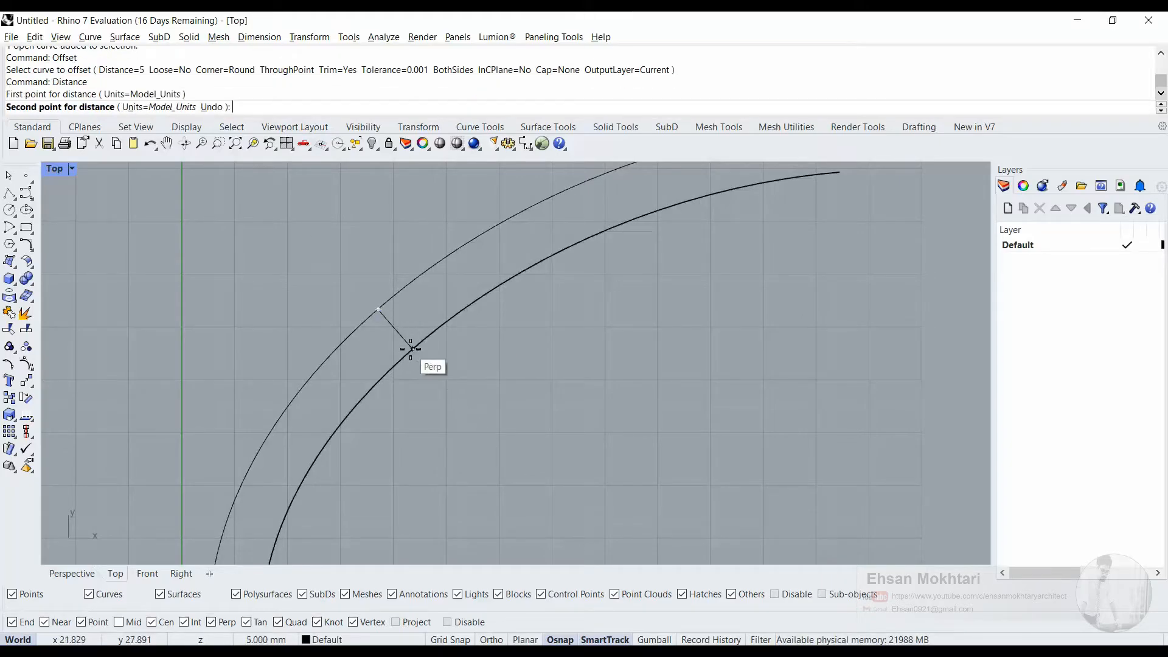
left_click(411, 349)
key("Return")
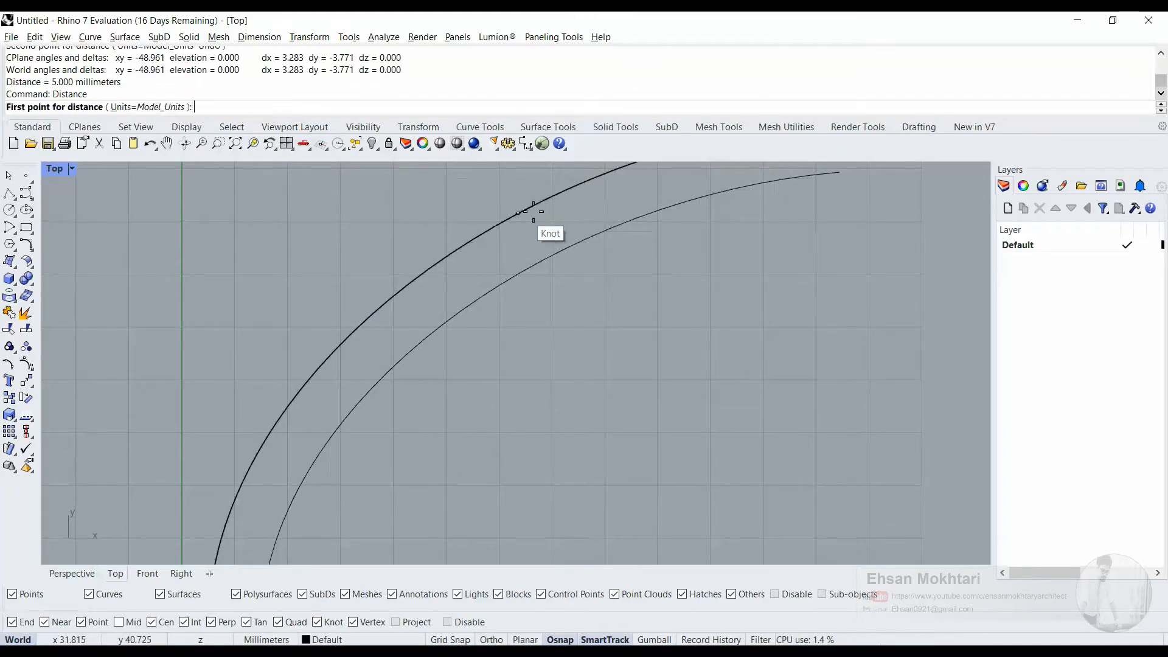
left_click(533, 206)
left_click(558, 255)
scroll(581, 232, "down", 2)
key("Return")
left_click(497, 238)
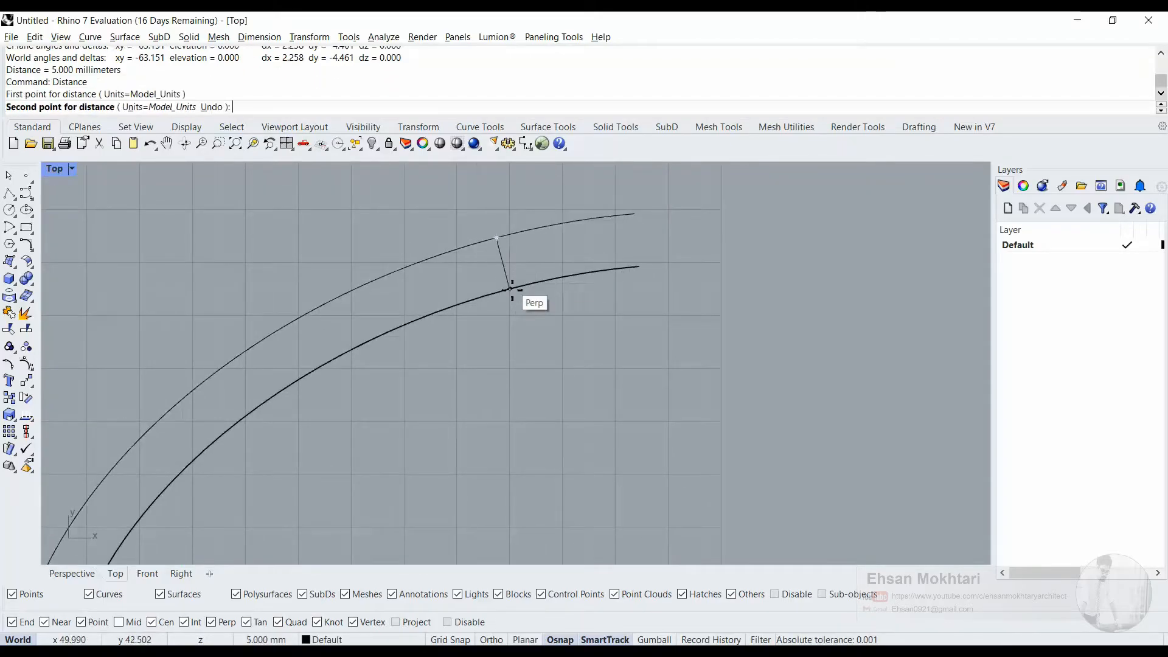
left_click(509, 287)
Draw a rectangle below and to the right of the two parallel open curves
scroll(454, 281, "down", 3)
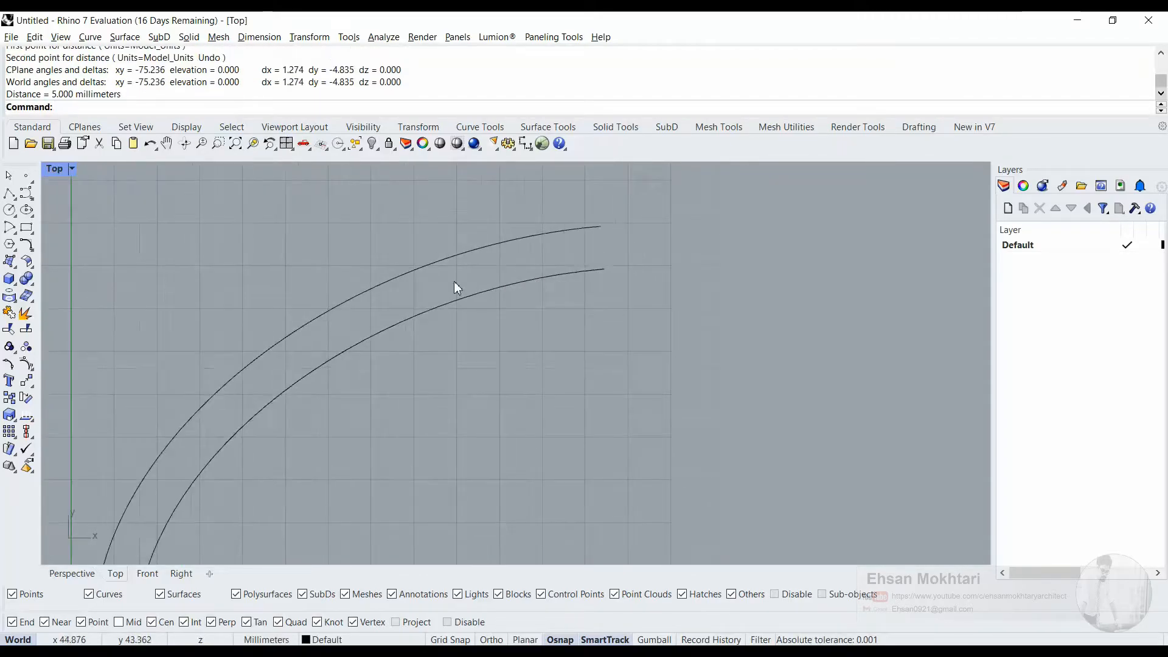
left_click(31, 232)
left_click(462, 327)
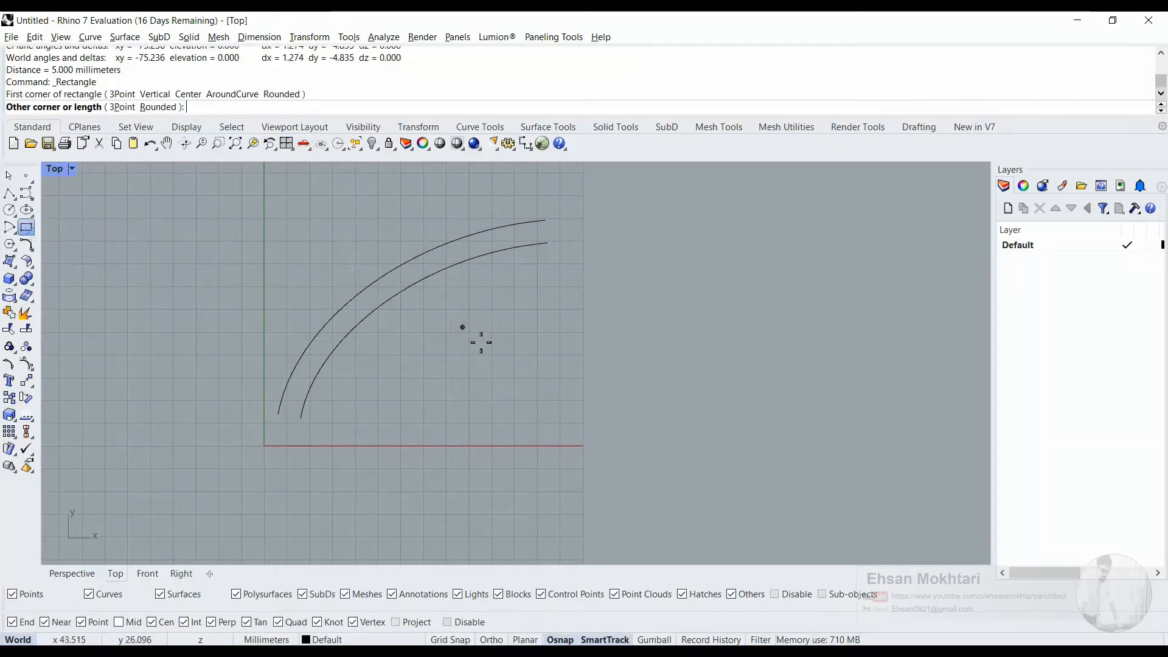
left_click(552, 386)
Try a 5 mm outward offset of the rectangle with the corner style set to Chamfer
left_click(516, 386)
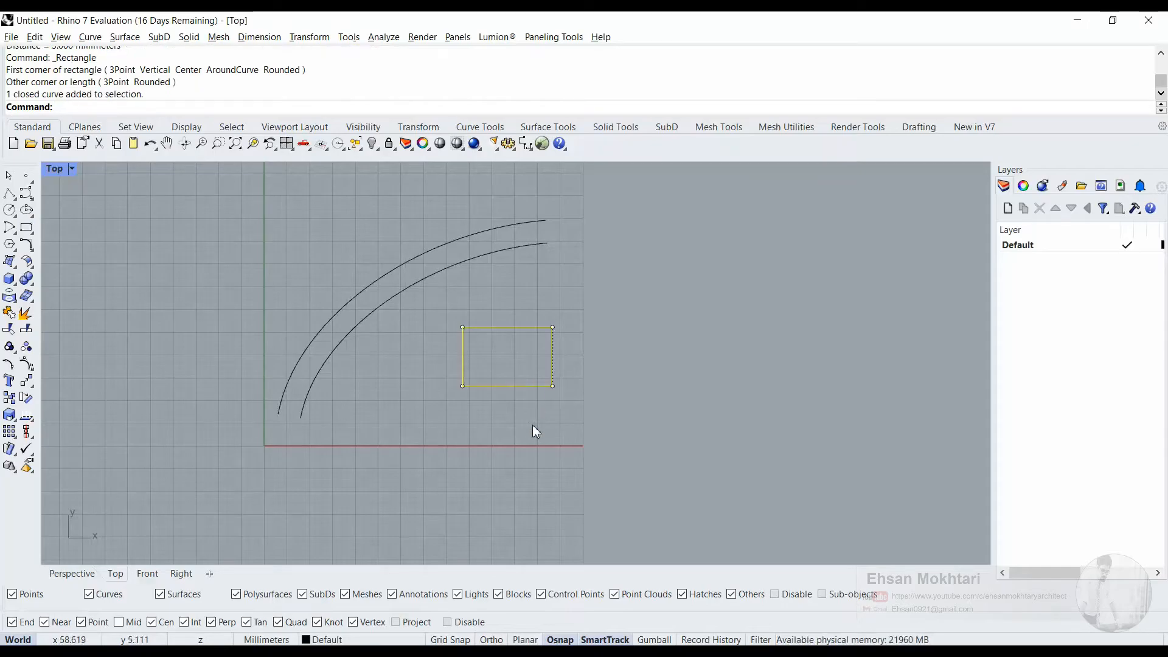
type("Offset")
key("Return")
scroll(533, 408, "up", 2)
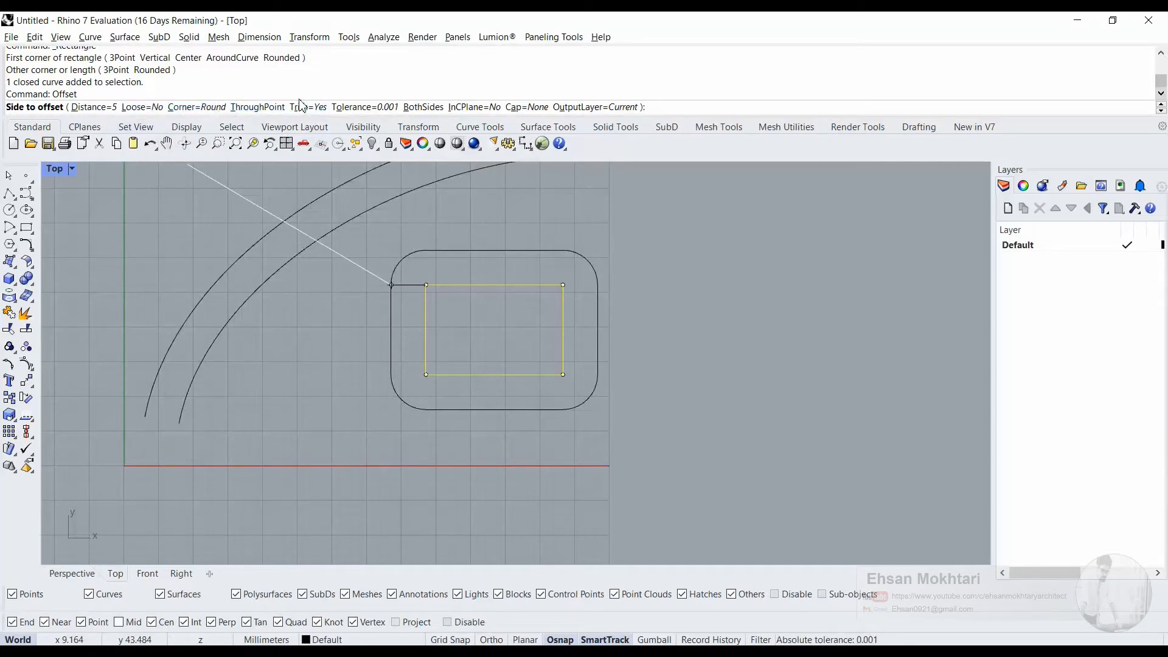
left_click(199, 110)
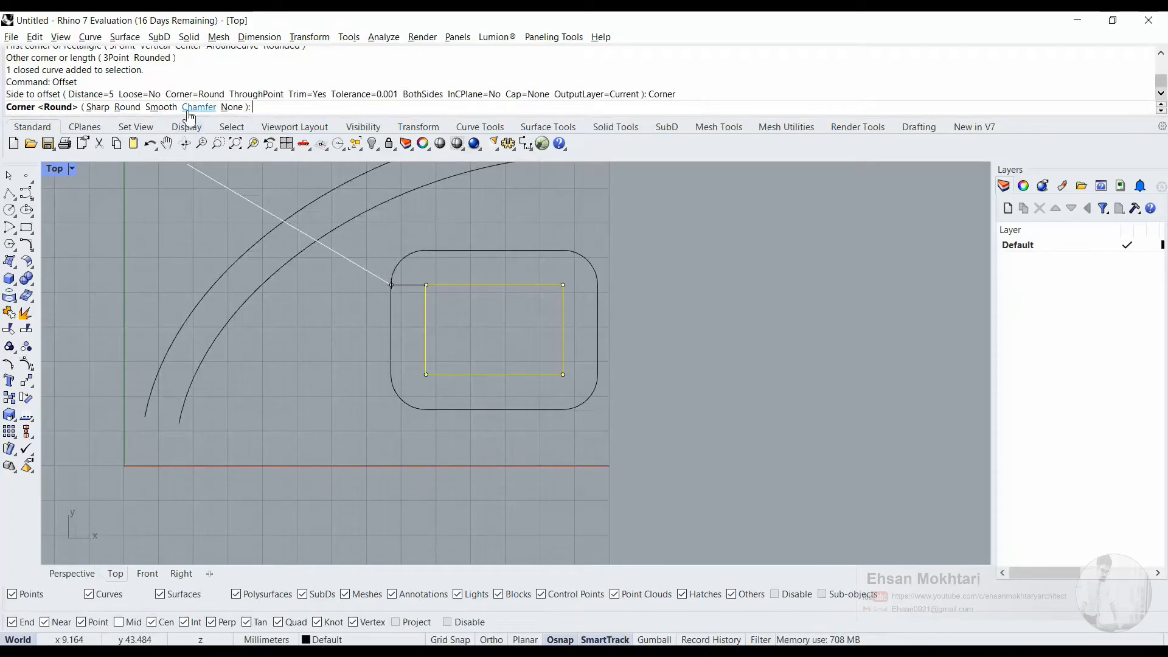
left_click(200, 108)
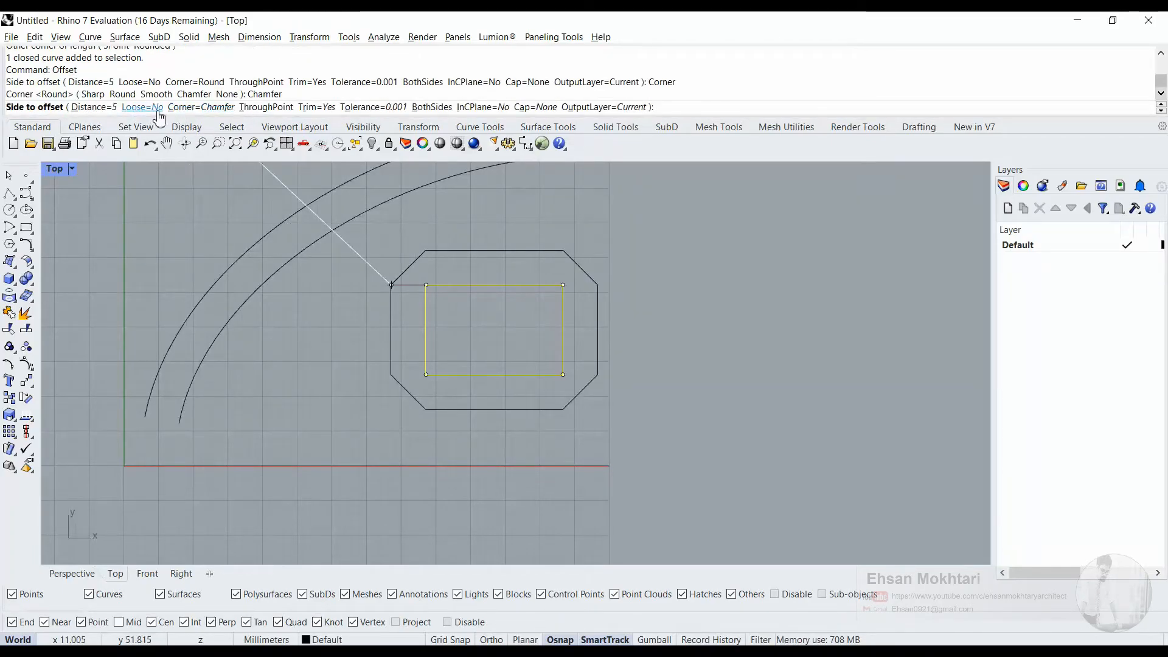
Set the offset corner style to Sharp and offset the rectangle 5 mm outward
left_click(195, 108)
left_click(100, 108)
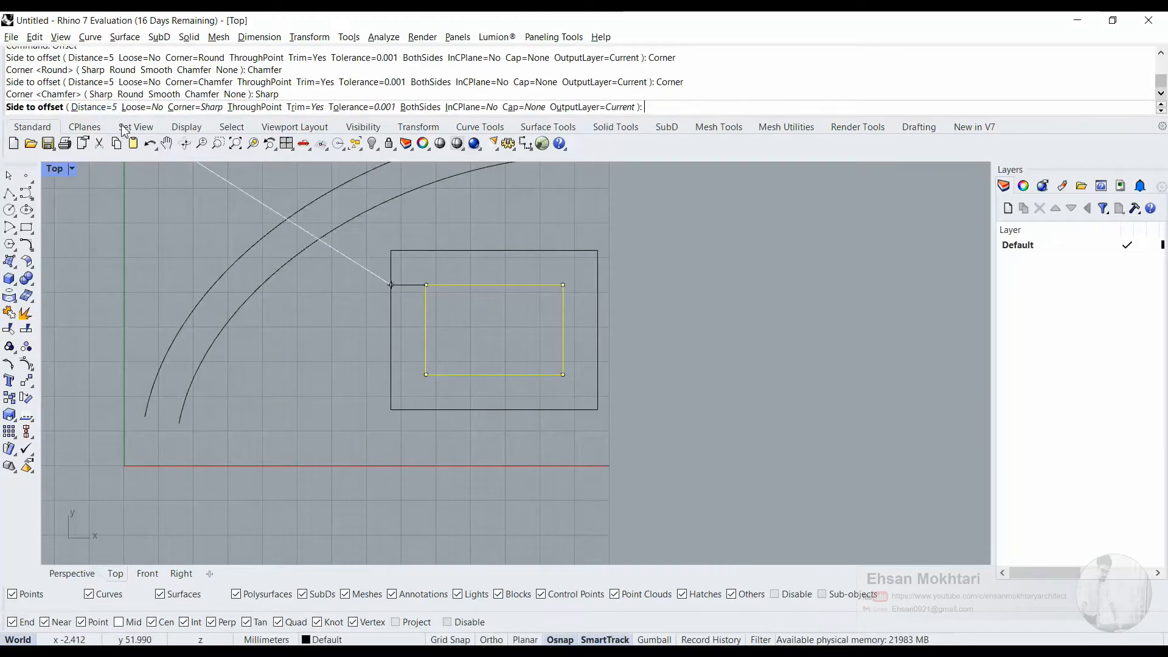
right_click(341, 411)
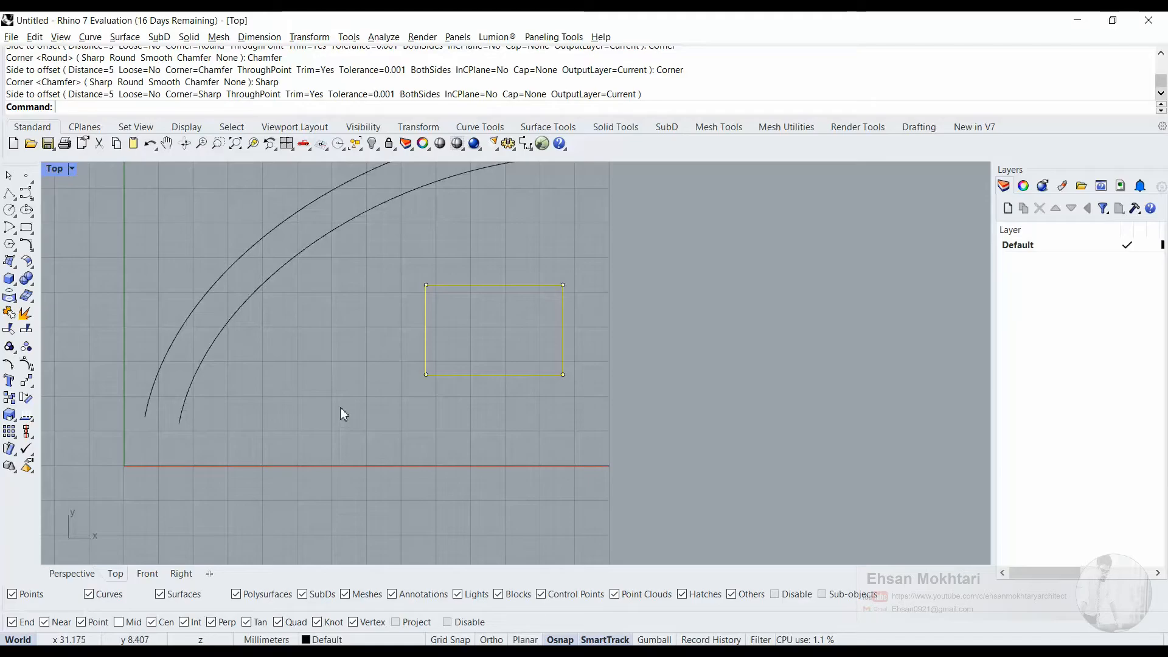
right_click(341, 408)
left_click(390, 364)
key("Escape")
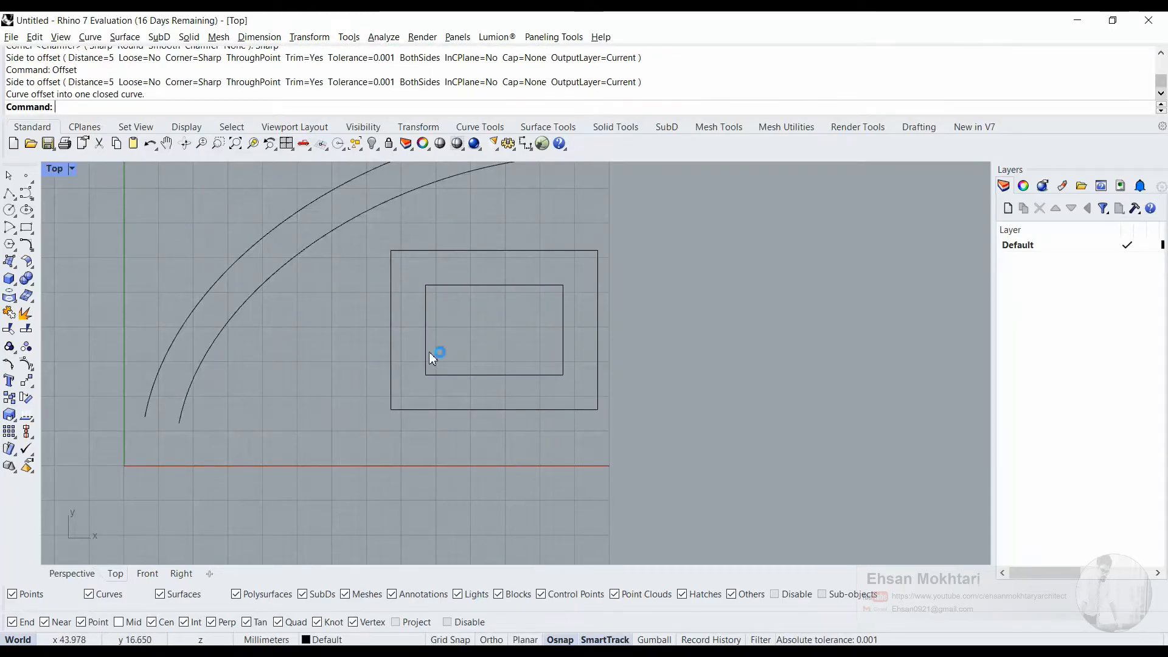
Draw a small circle beneath the open curves, to the left of the two rectangles
right_click(427, 348)
scroll(208, 392, "down", 2)
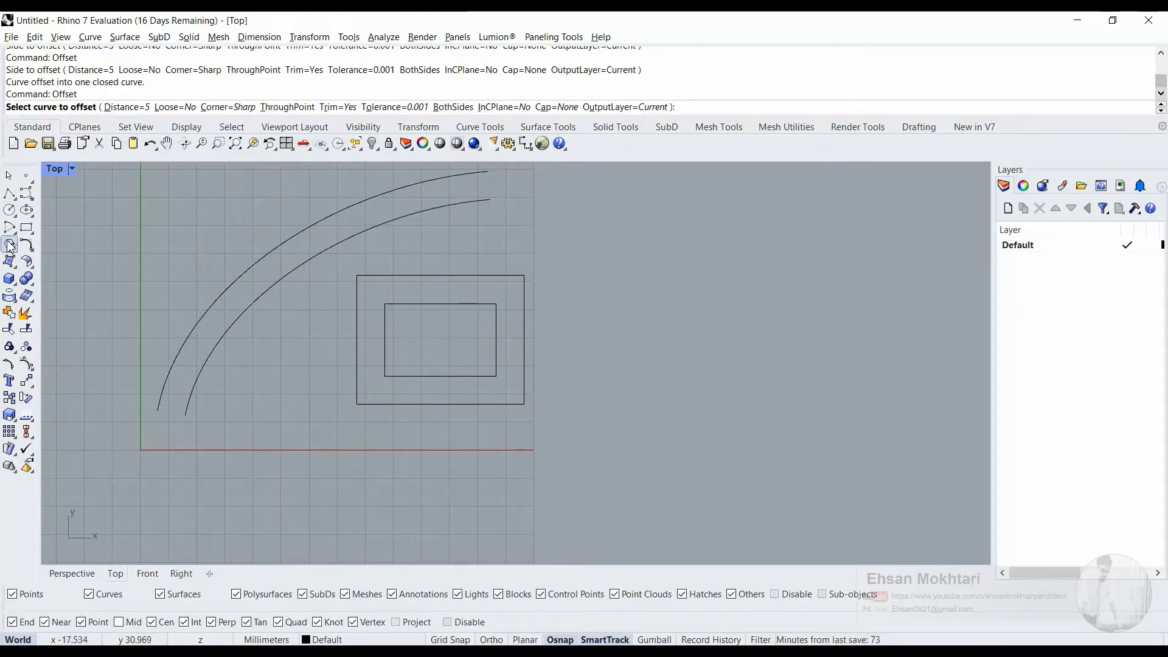
left_click(9, 209)
left_click(274, 403)
left_click(297, 429)
right_click(298, 429)
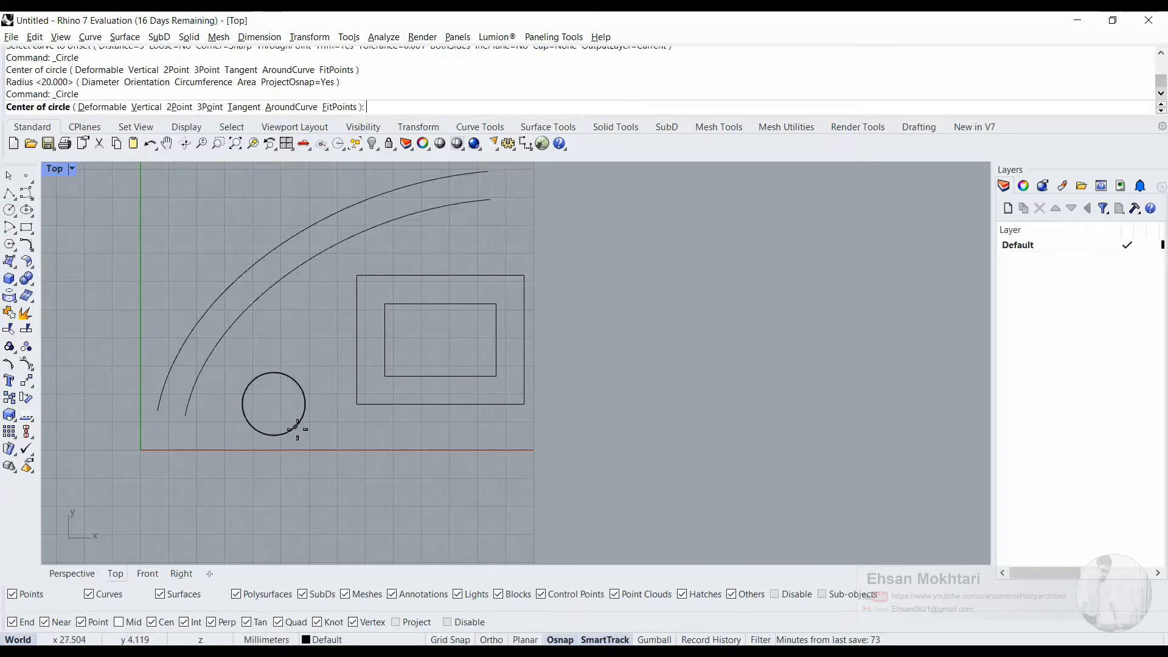
key("Escape")
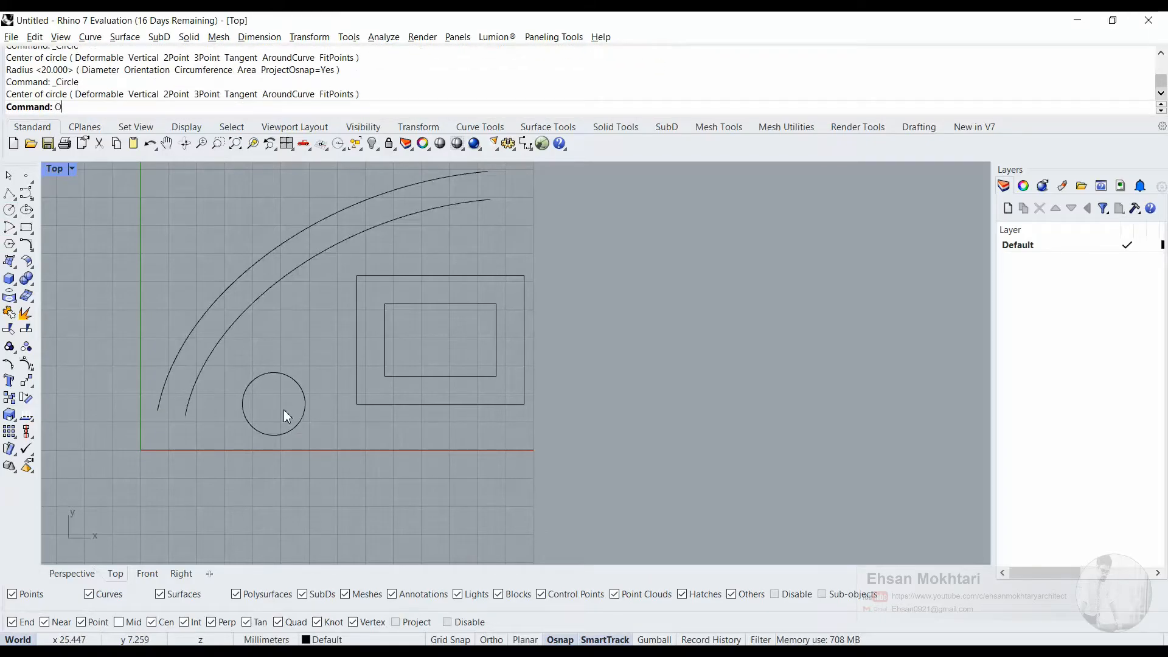
Offset the circle 5 mm outward
key("Return")
left_click(297, 420)
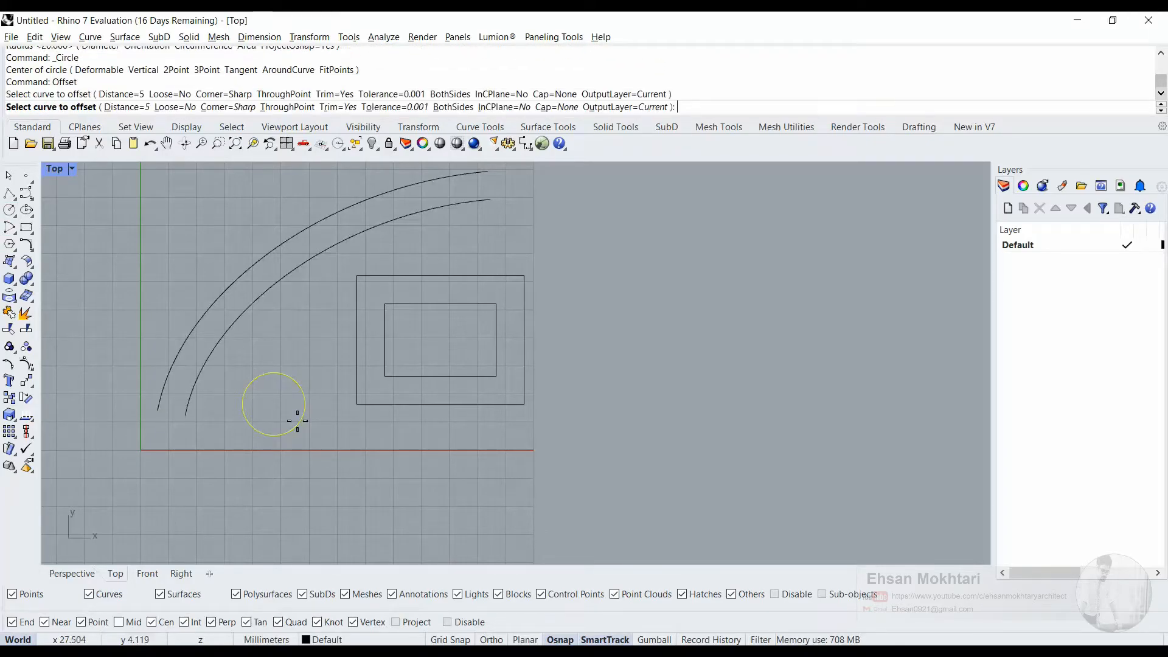
left_click(312, 448)
scroll(338, 389, "down", 3)
scroll(395, 393, "up", 2)
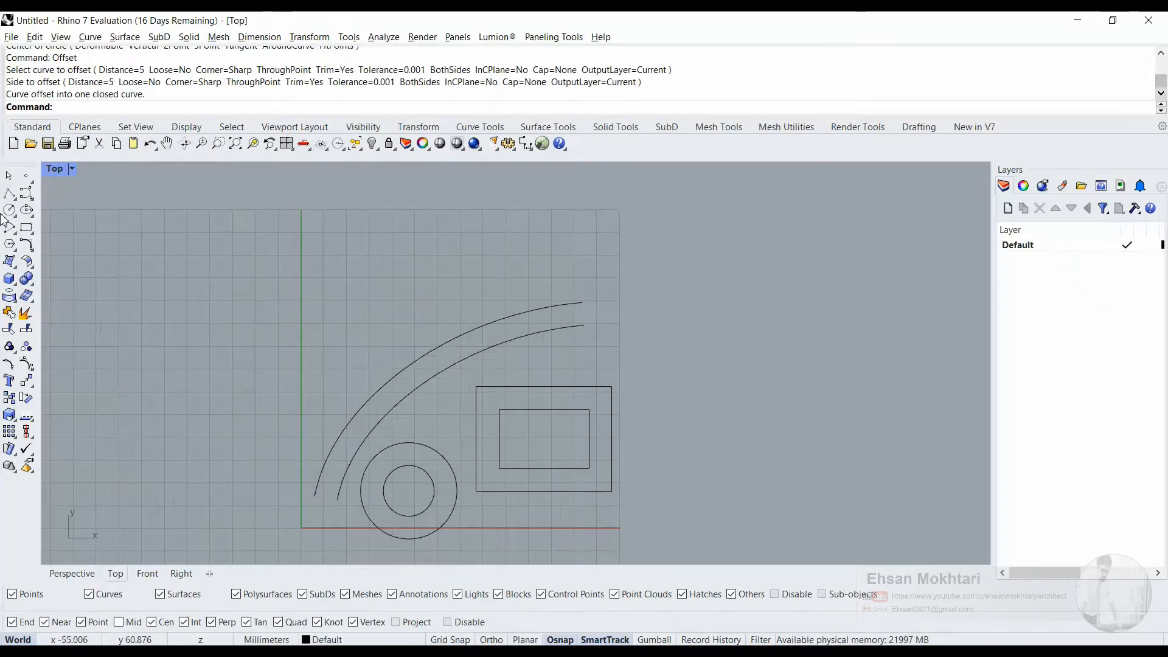
Draw an open zigzag polyline with five segments above the curves
left_click(11, 196)
left_click(615, 211)
left_click(443, 200)
left_click(386, 251)
left_click(272, 311)
left_click(238, 259)
left_click(175, 321)
key("Return")
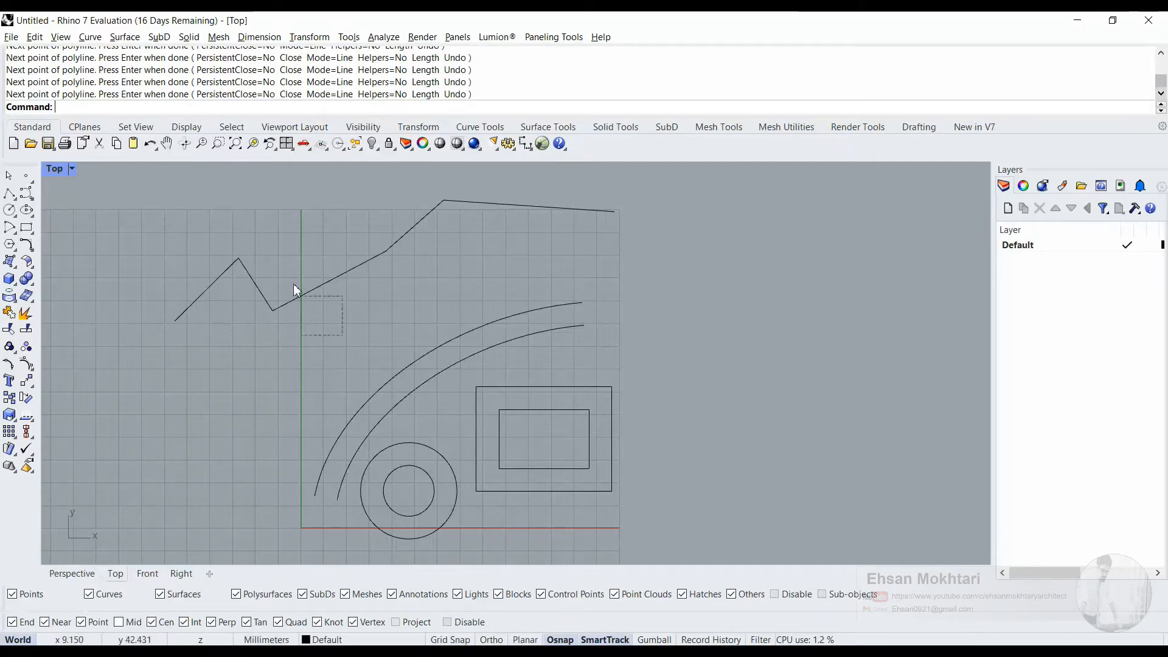
Offset the zigzag polyline 5 mm with sharp corners, once to its lower side and once to its upper side
left_click_drag(294, 285, 294, 287)
key("Return")
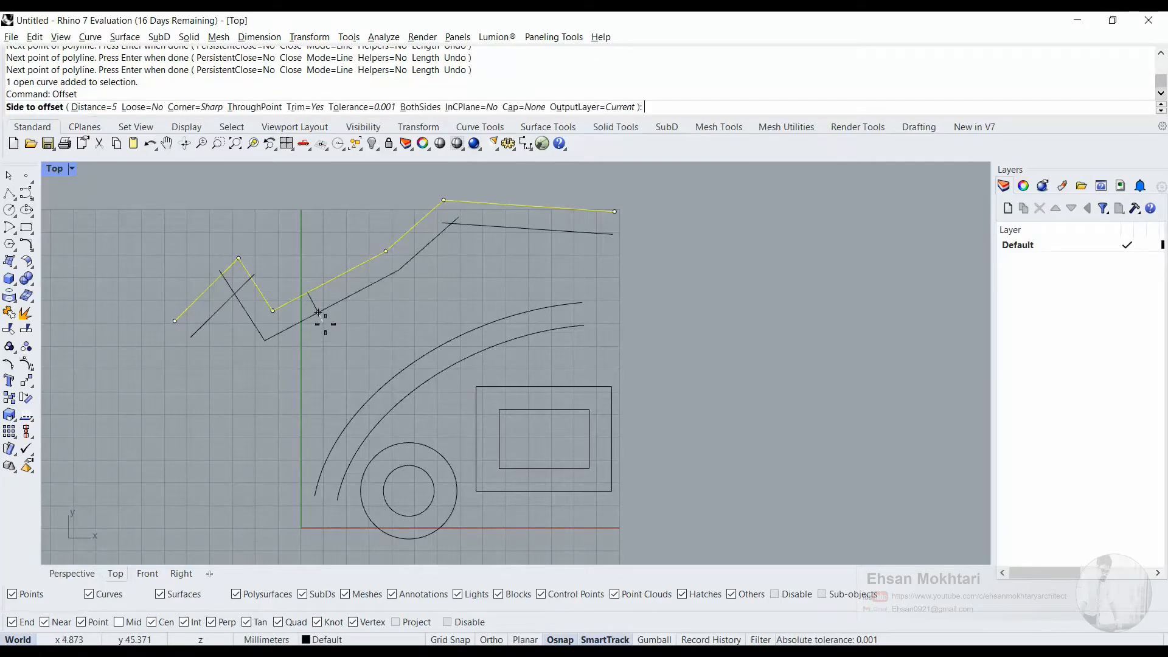
left_click(344, 346)
scroll(325, 310, "up", 3)
key("Return")
right_click_drag(293, 178, 289, 294)
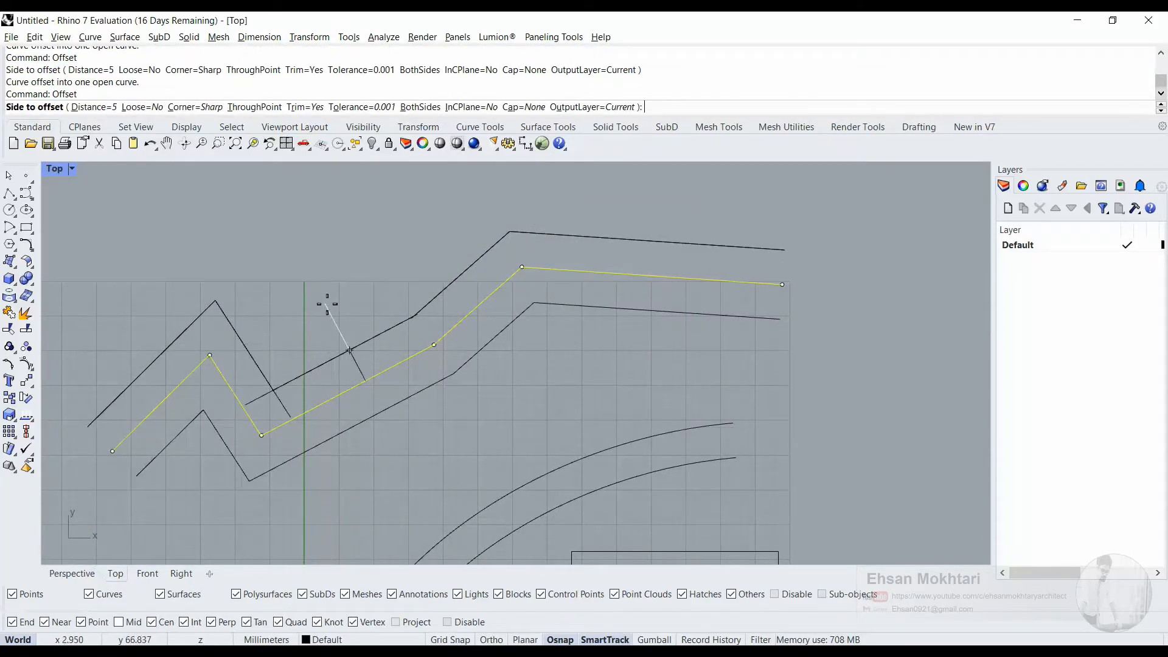
key("Escape")
scroll(630, 312, "down", 3)
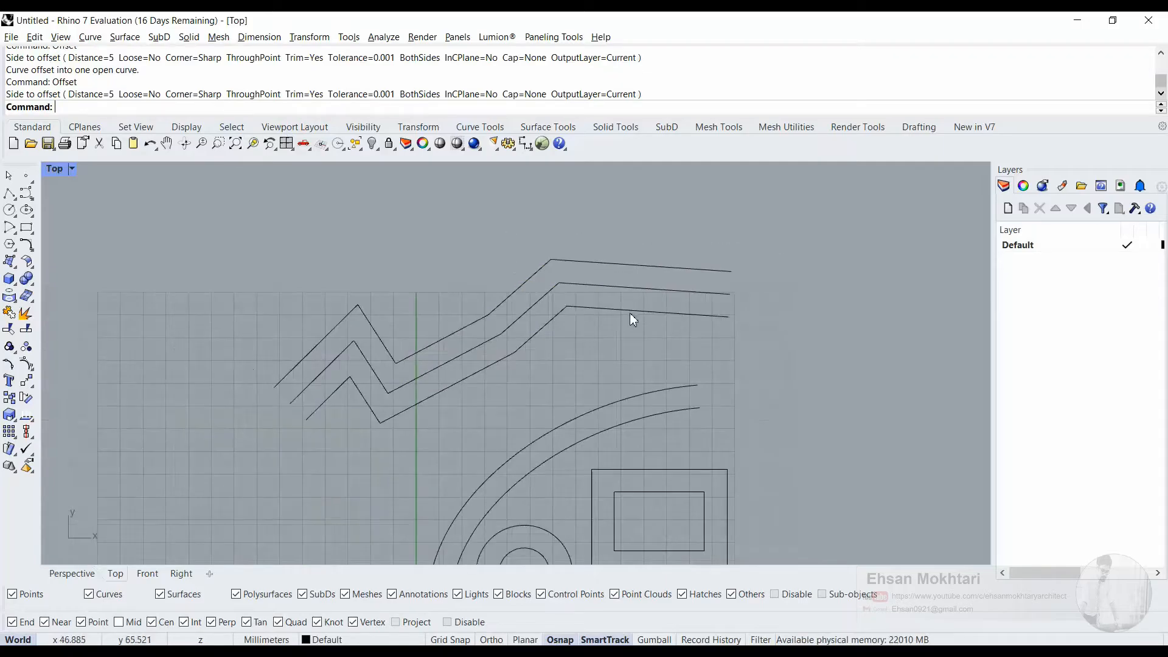
Start offsetting the outer open curve to its upper-left side and set the offset's cap to Flat
right_click_drag(547, 338, 532, 271)
right_click_drag(477, 376, 461, 288)
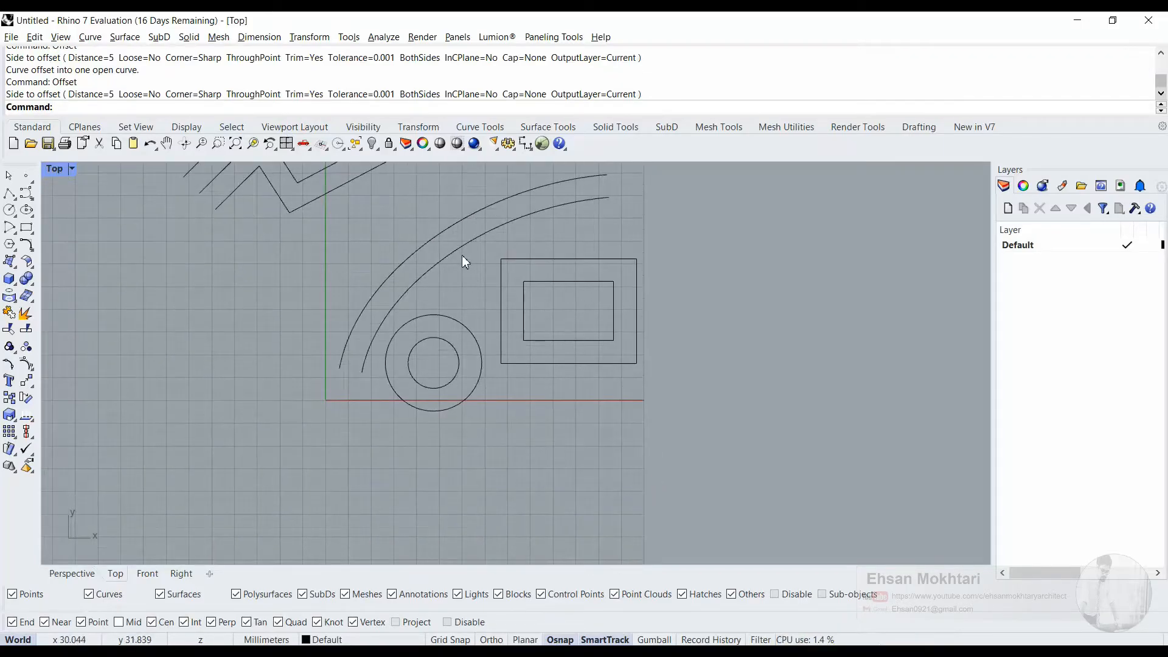
right_click(461, 253)
left_click(454, 250)
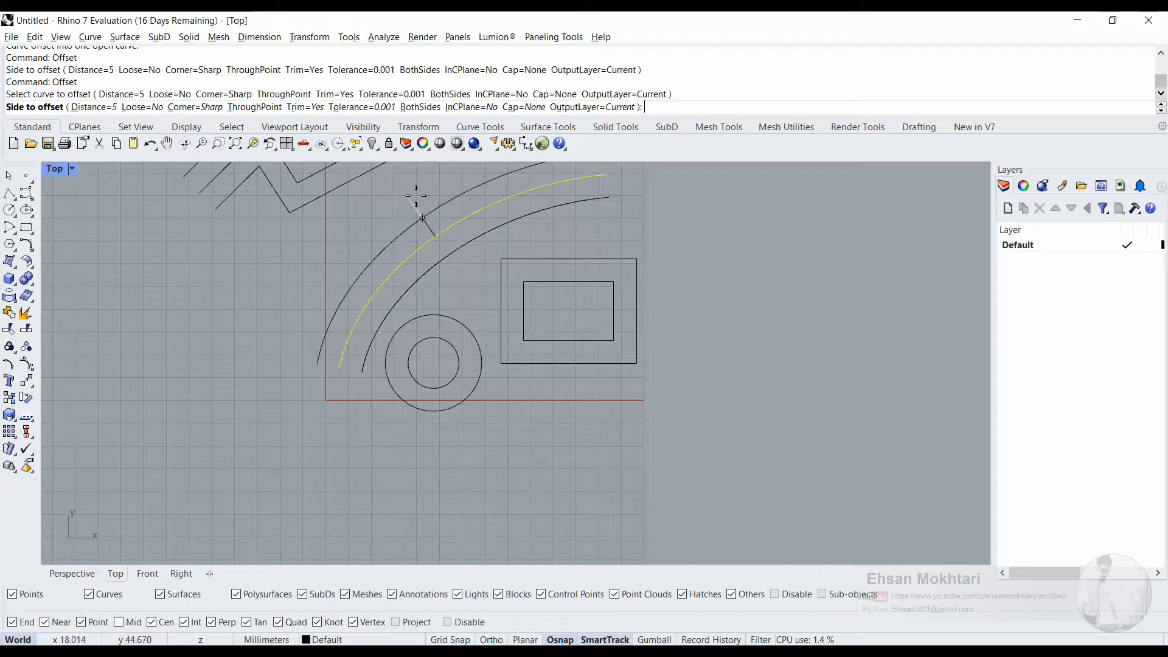
right_click_drag(340, 290, 296, 342)
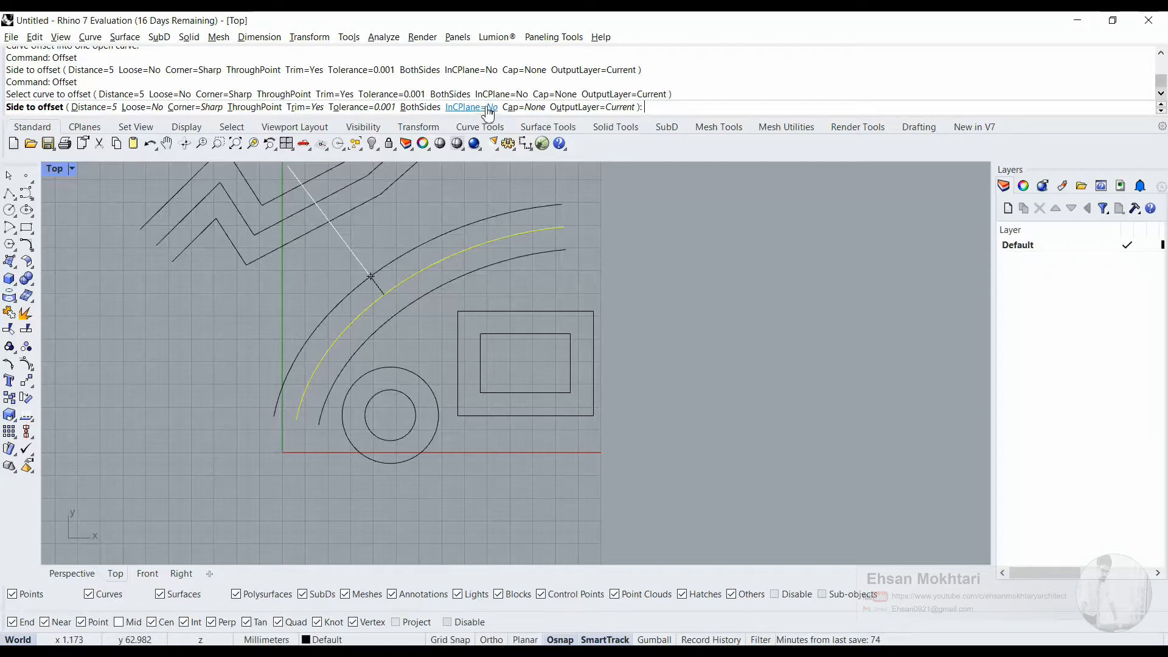
left_click(524, 107)
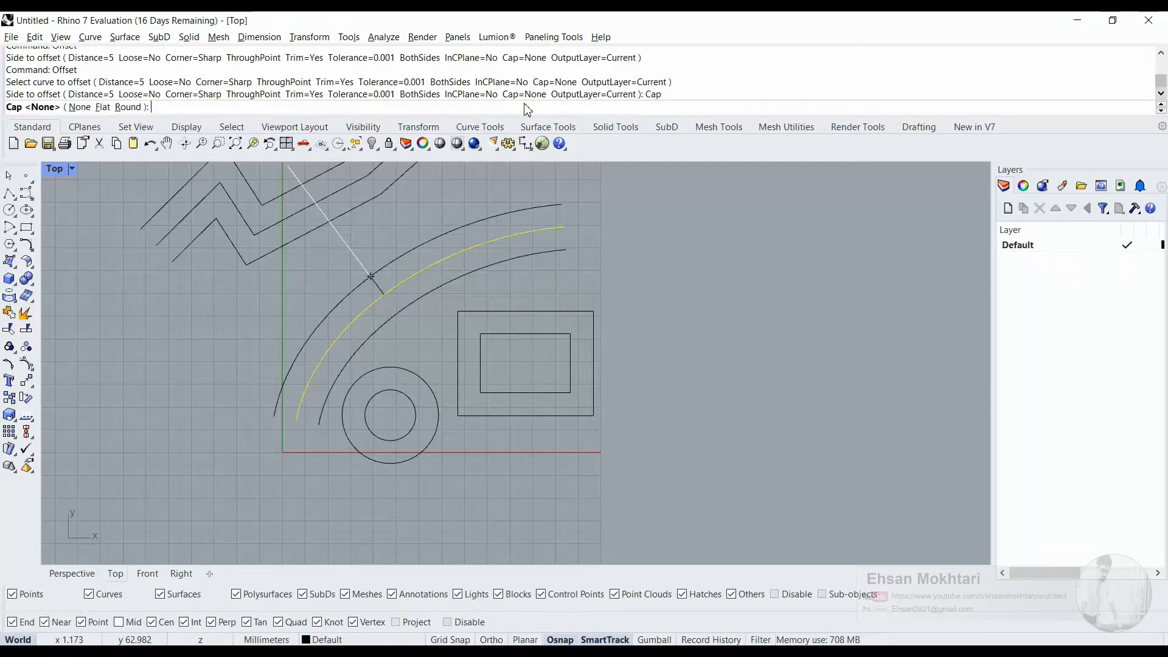
left_click(105, 109)
scroll(287, 421, "up", 6)
scroll(289, 404, "down", 6)
right_click_drag(289, 404, 242, 440)
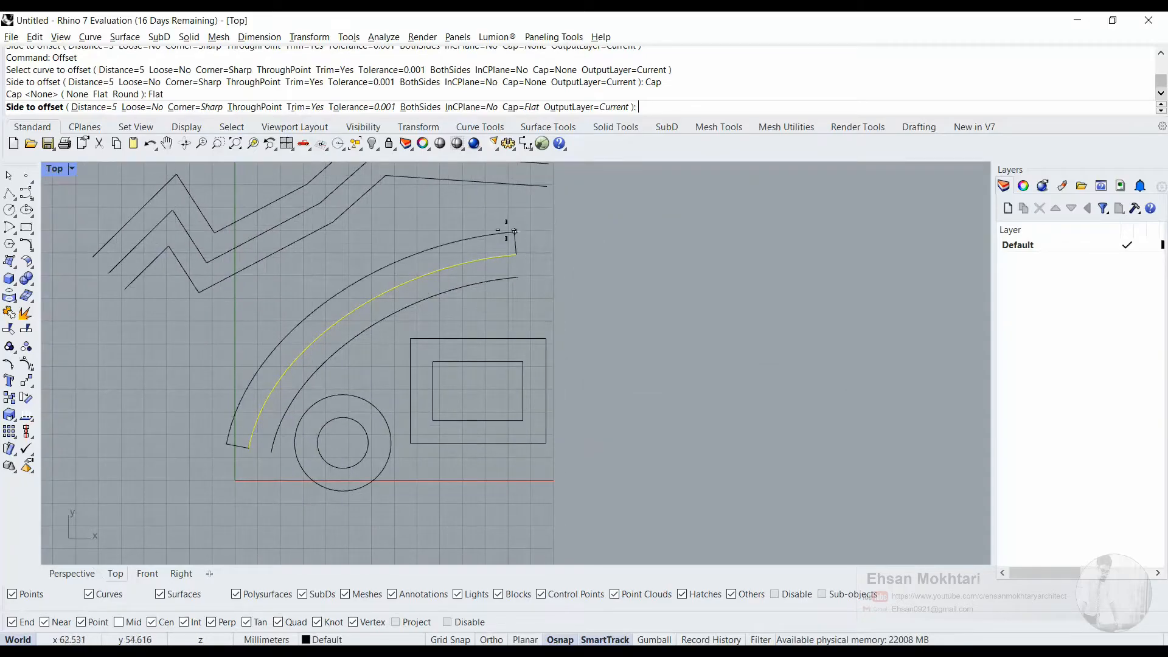
Change the curve's offset to Round caps on both sides with a distance of 10 mm
left_click(515, 108)
left_click(118, 107)
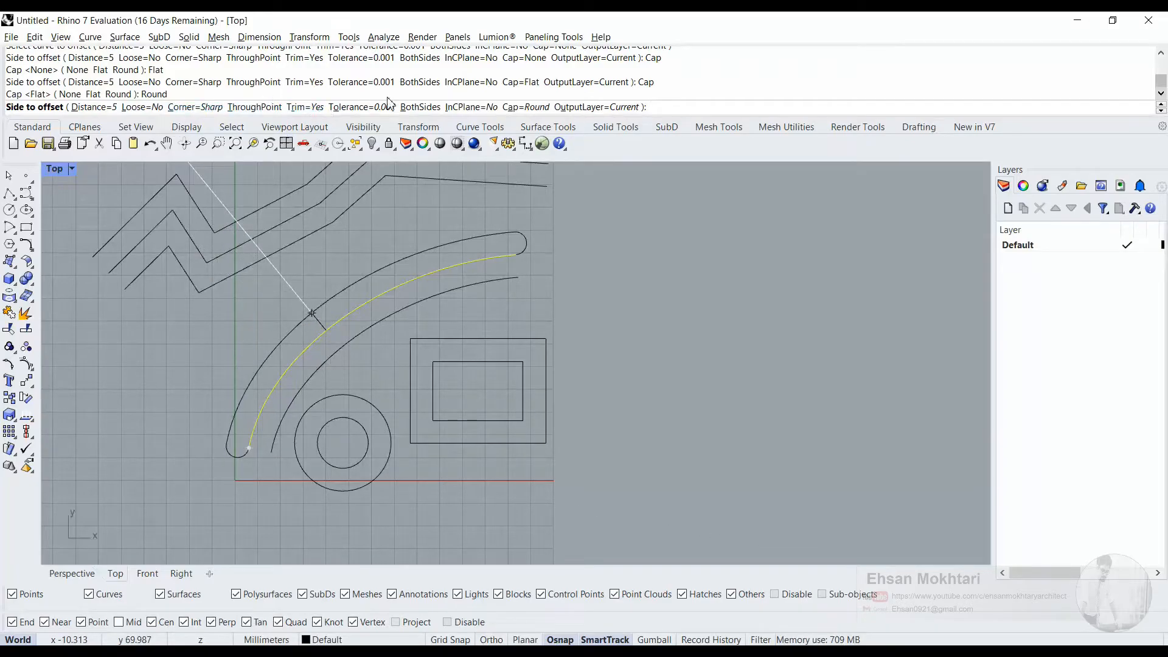
left_click(433, 110)
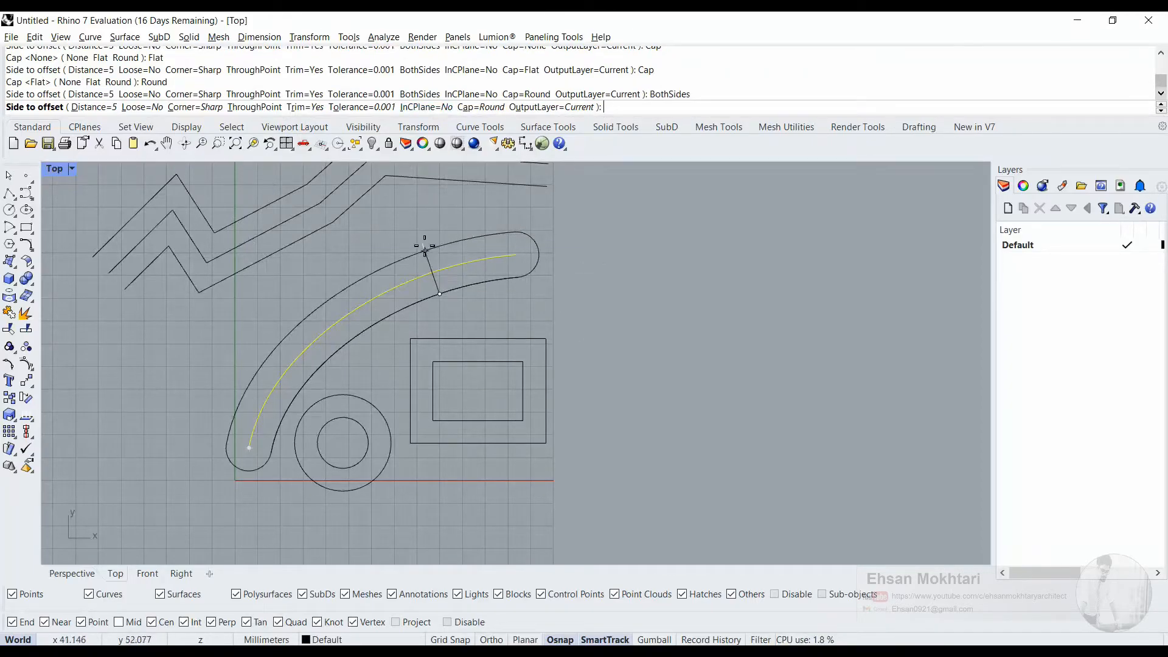
left_click(91, 108)
type("1")
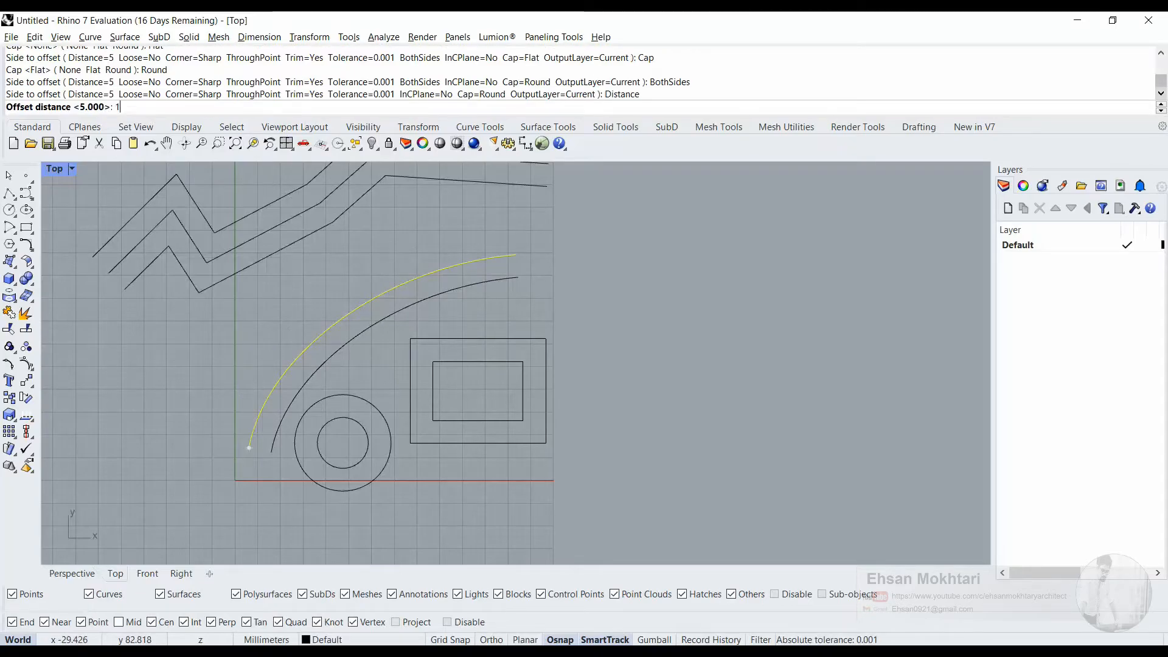
type("0")
key("Return")
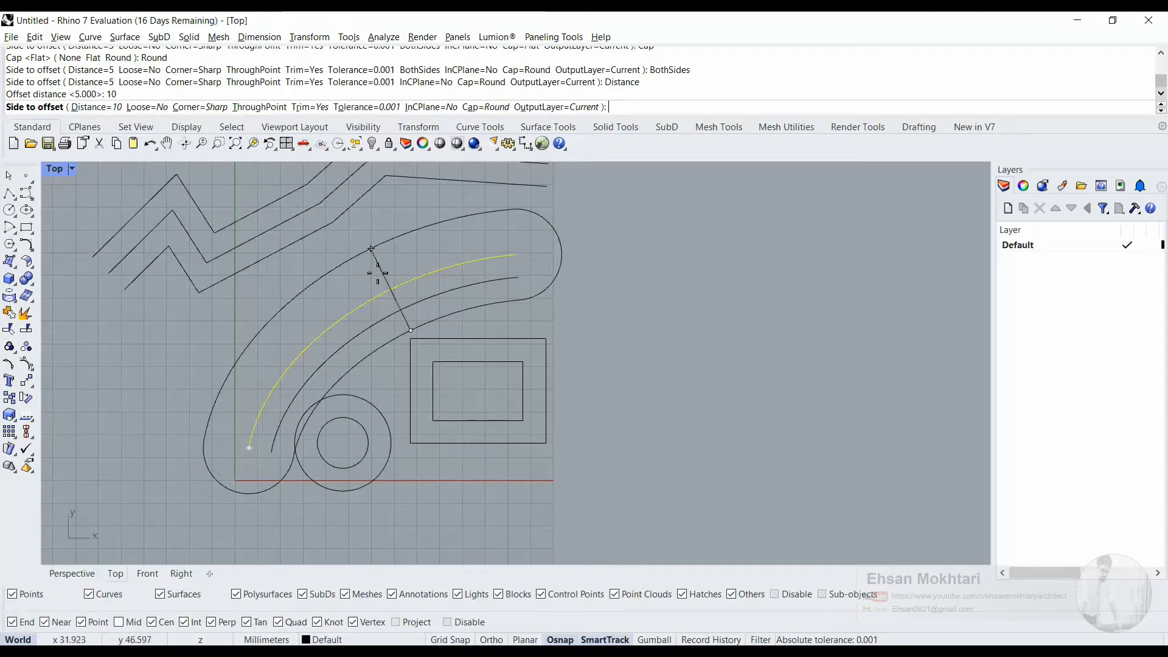
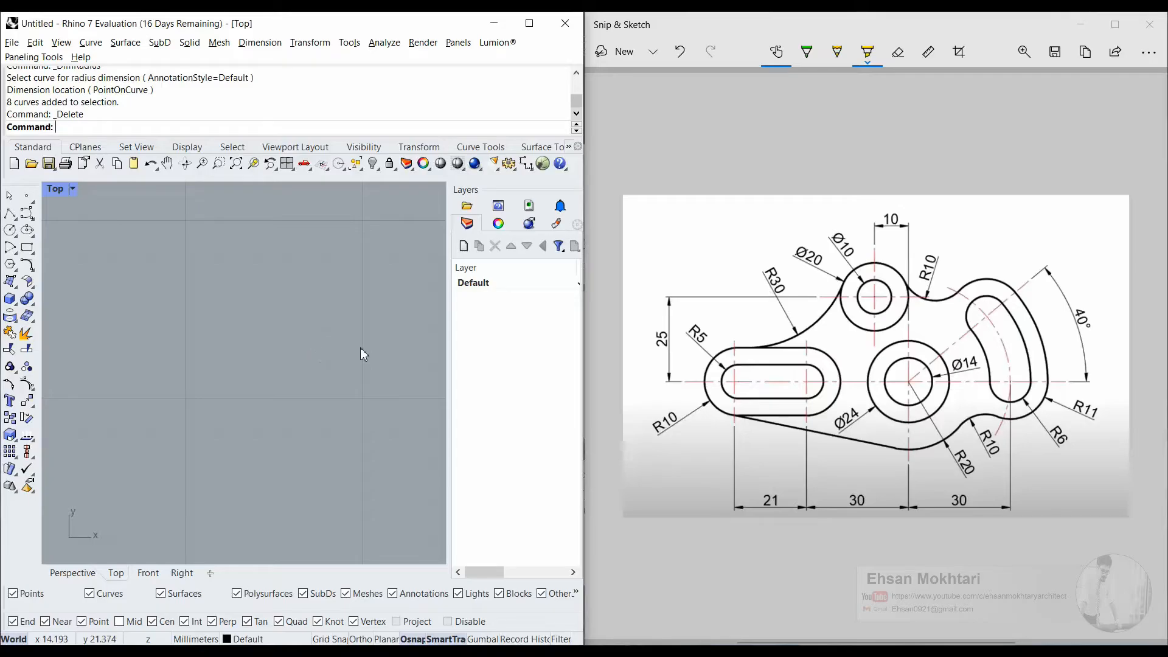
Draw a circle with a 5 mm radius for the left end of the slot in the reference drawing
scroll(247, 389, "down", 2)
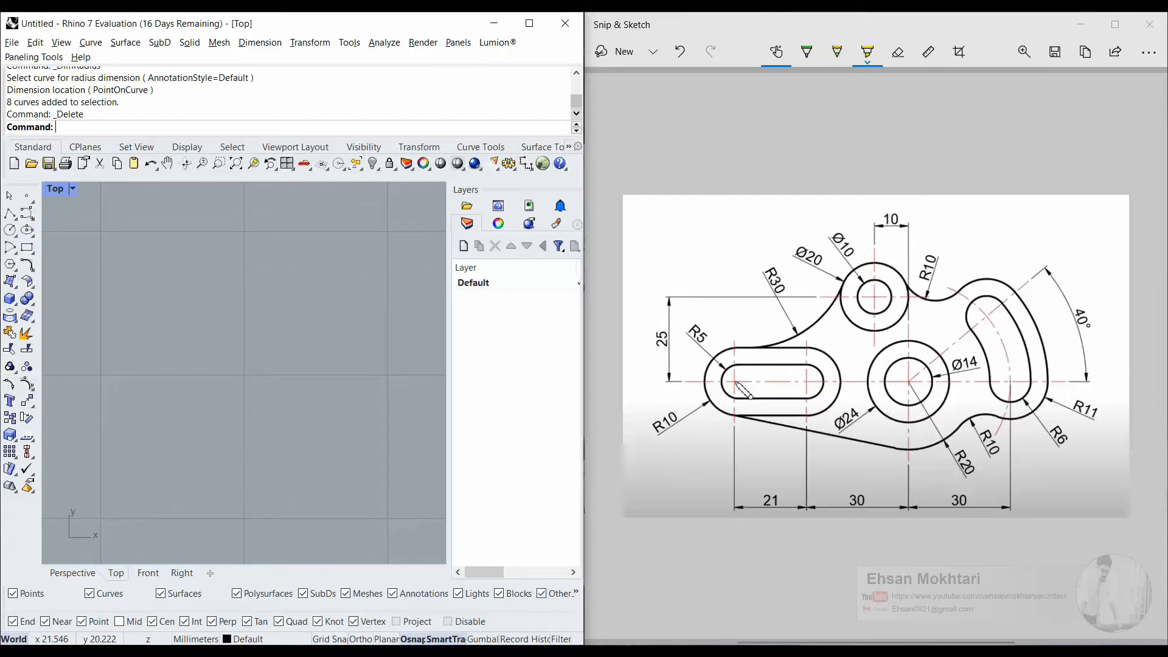
left_click(10, 230)
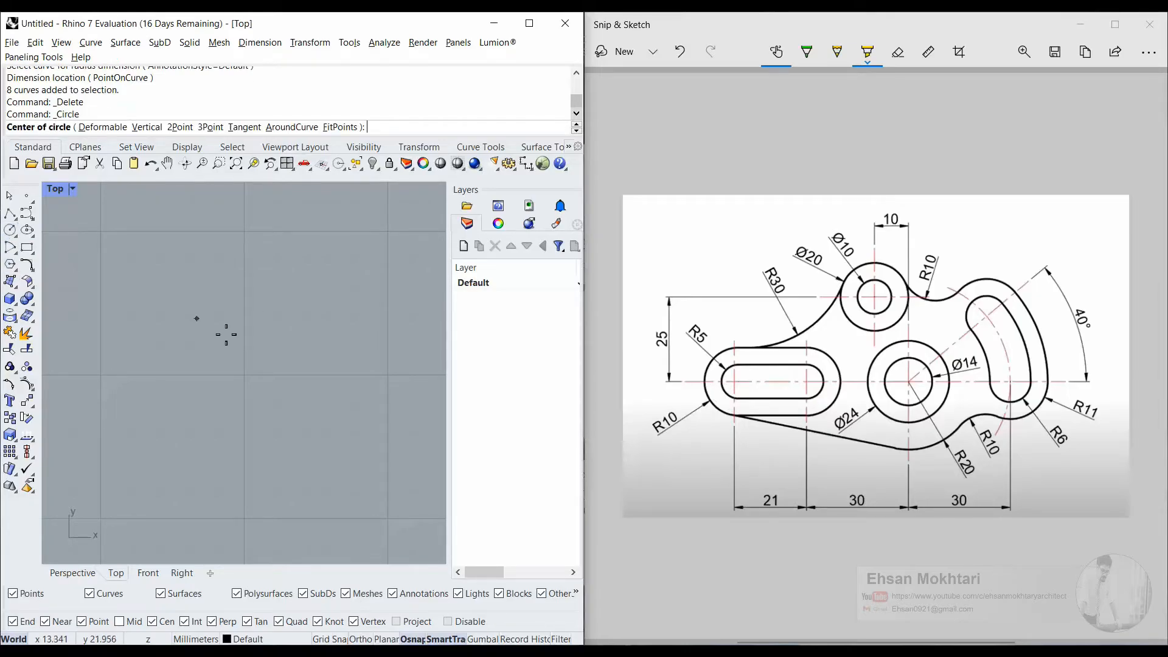
left_click(169, 346)
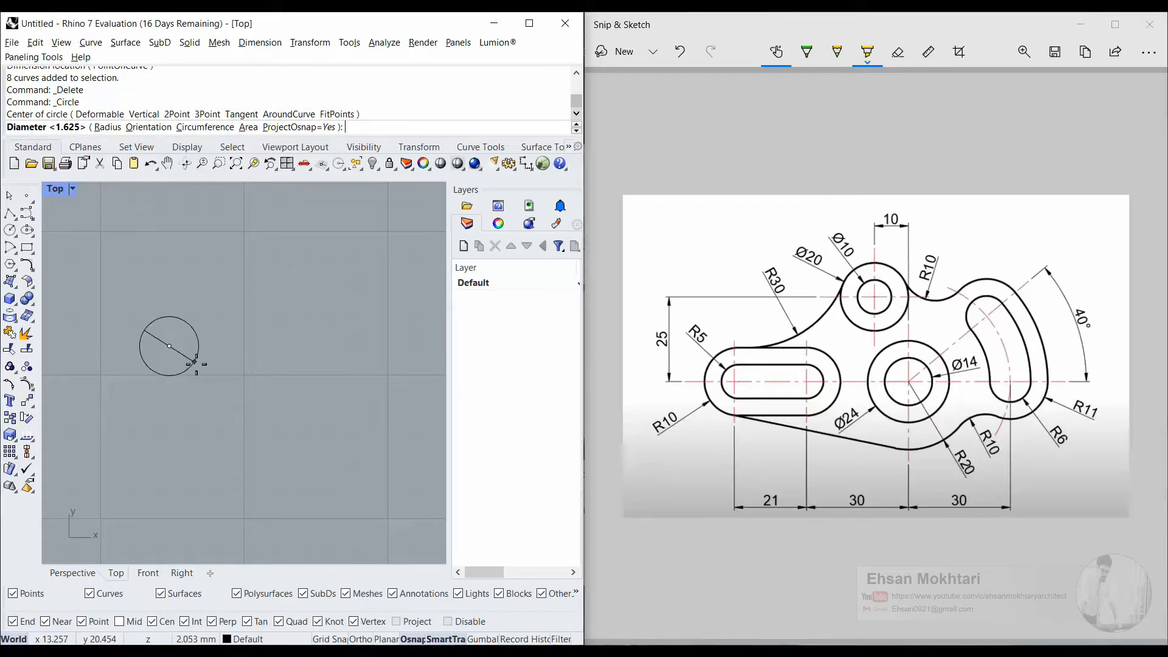
left_click(107, 127)
type("5")
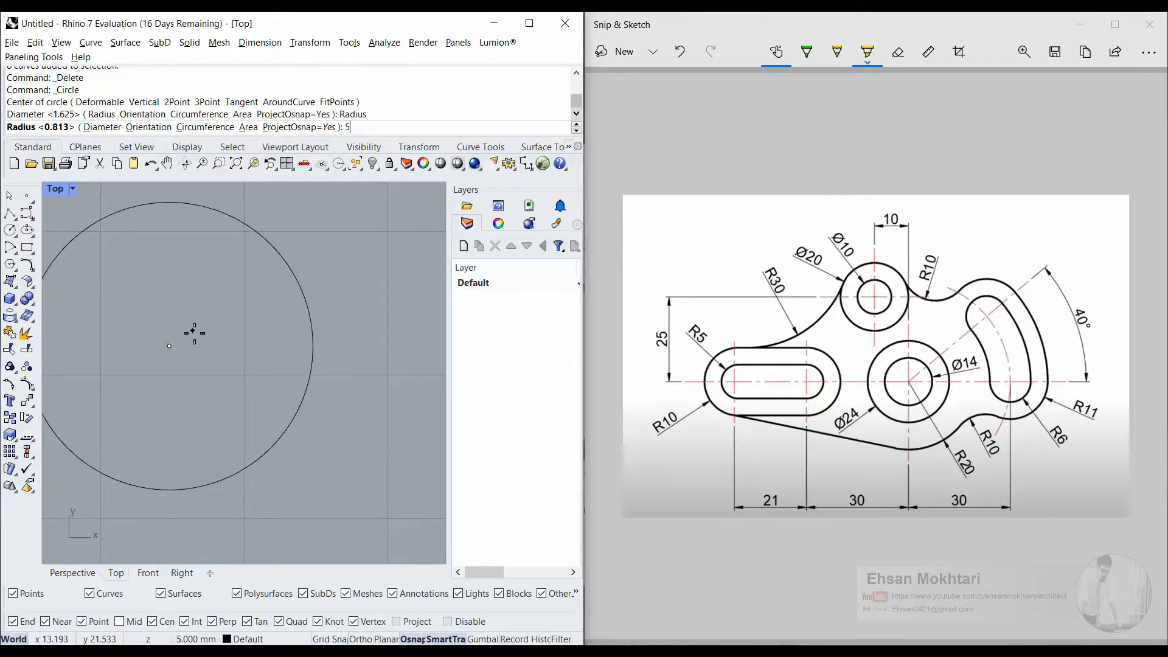
key("Return")
scroll(192, 330, "down", 4)
Draw a concentric circle with a 10 mm radius around the slot-end circle
key("Return")
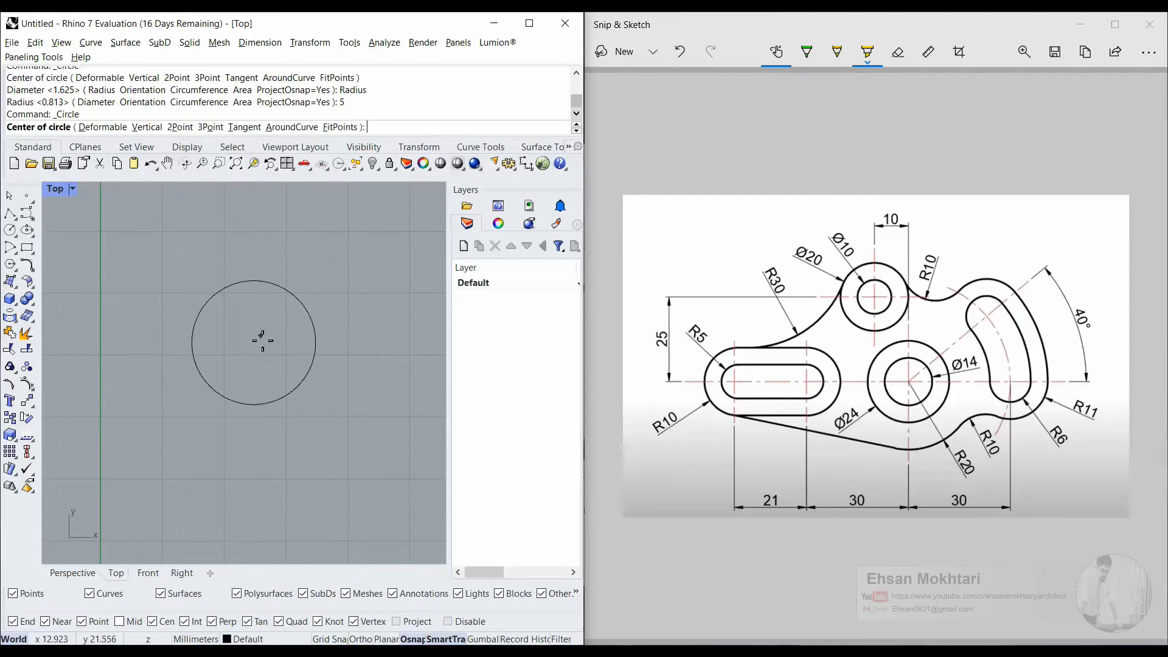
left_click(271, 403)
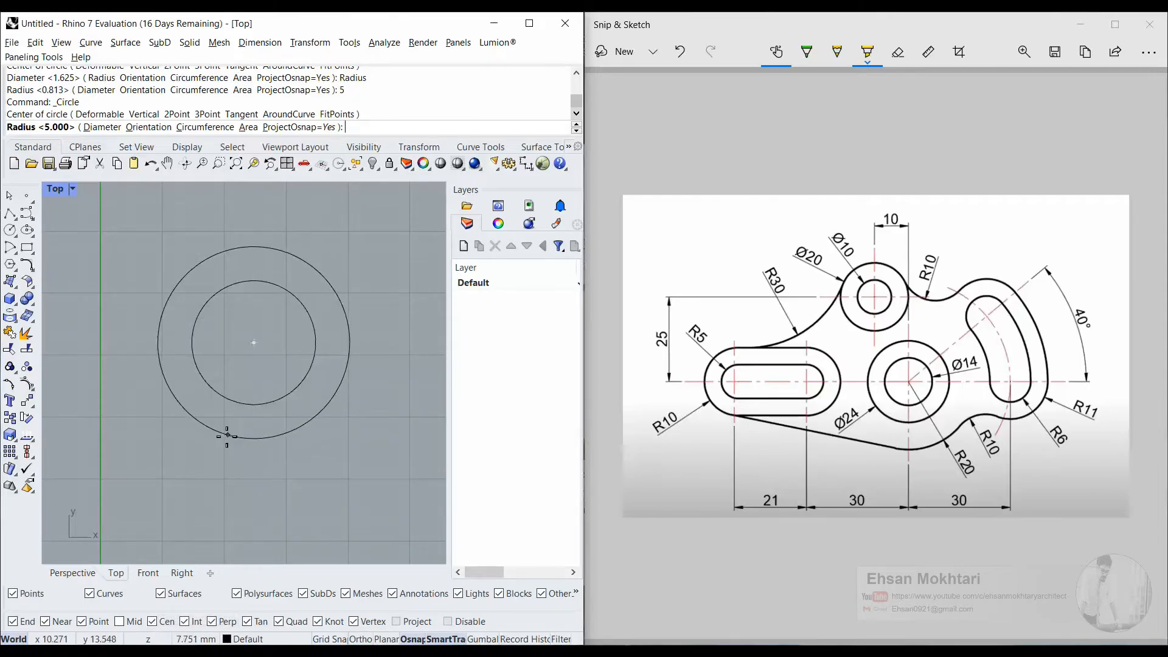
type("10")
key("Return")
scroll(284, 339, "down", 5)
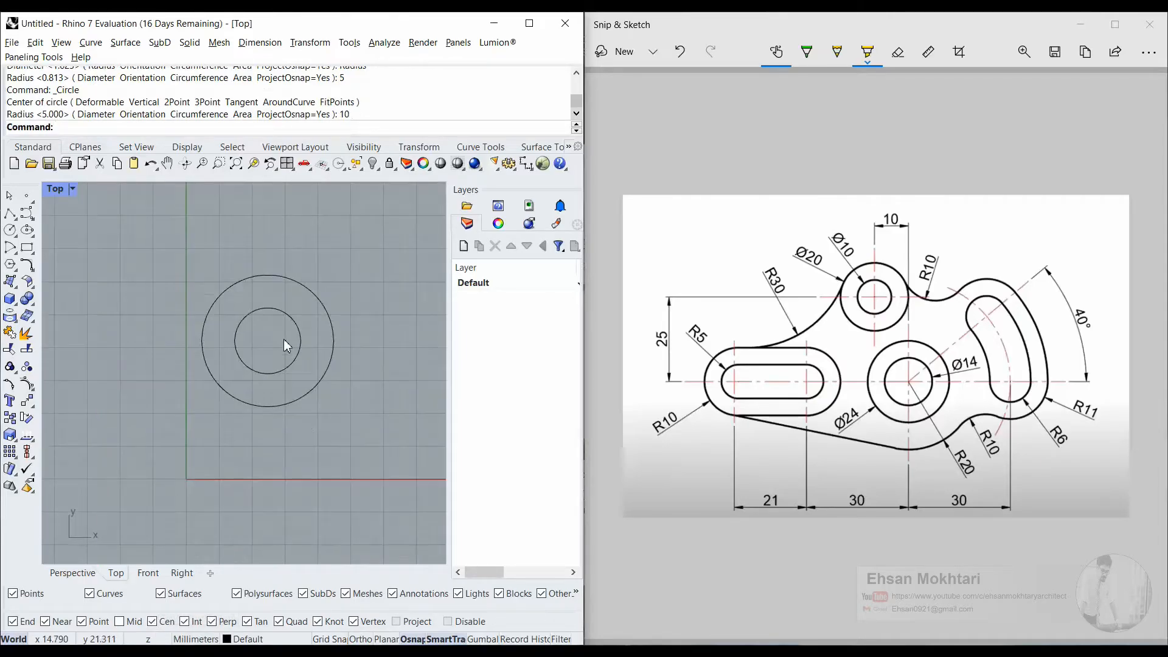
left_click(9, 214)
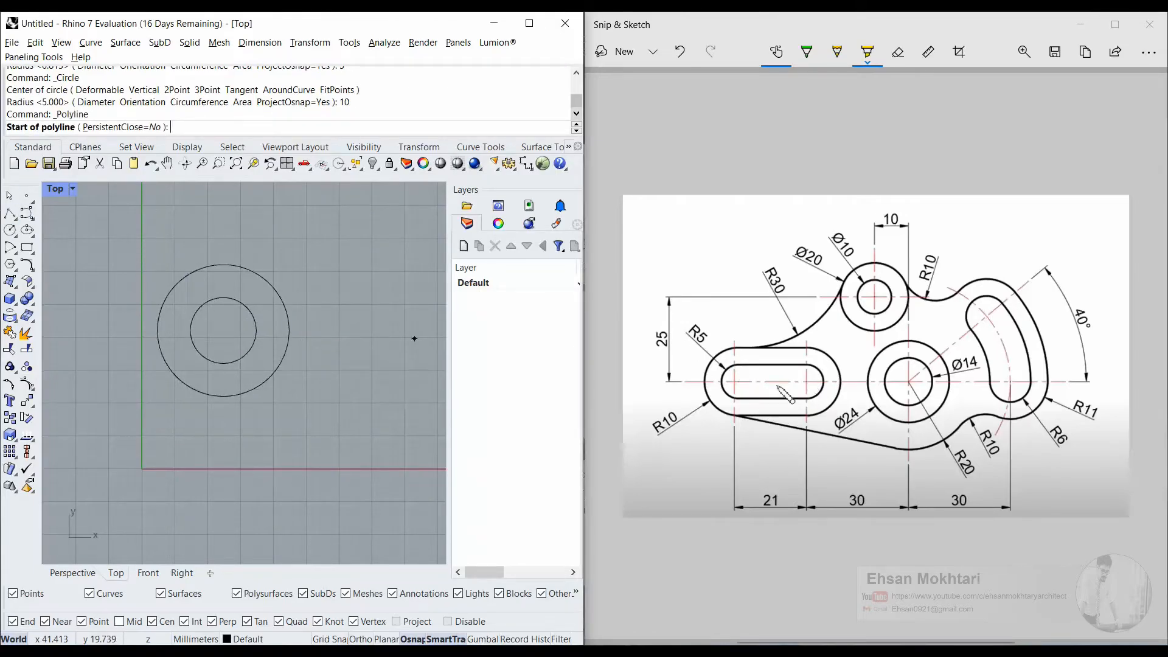
left_click(239, 346)
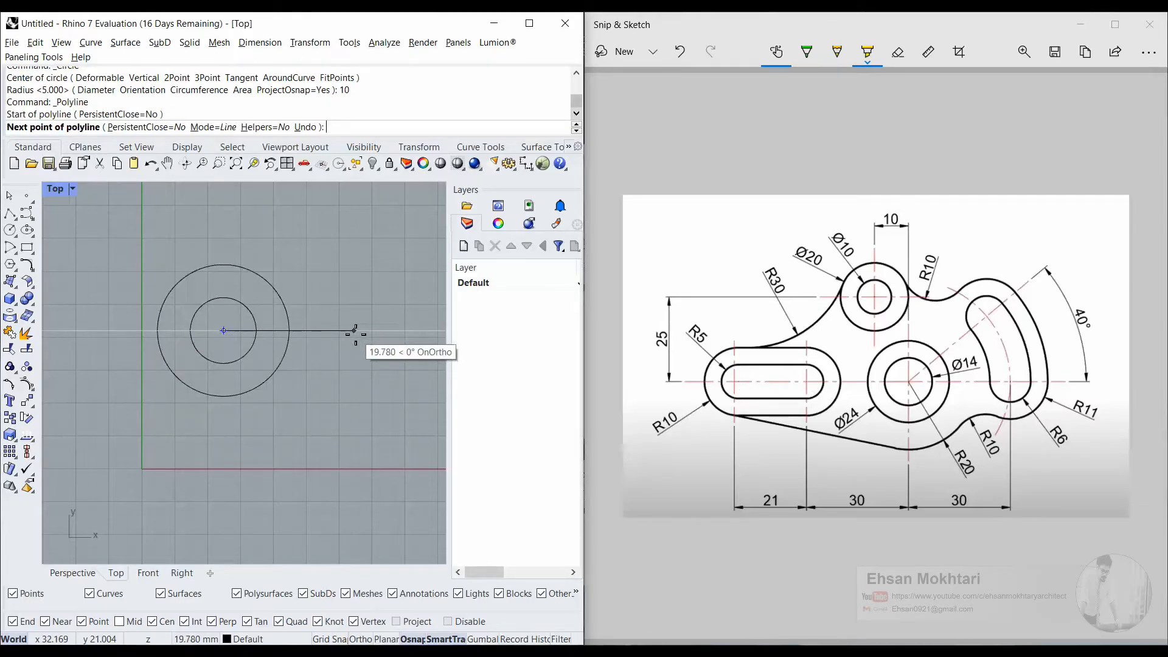
key("Escape")
Copy the 5 mm radius circle 21 mm horizontally to form the slot's right end
left_click(239, 358)
type("Copy")
key("Return")
left_click(226, 439)
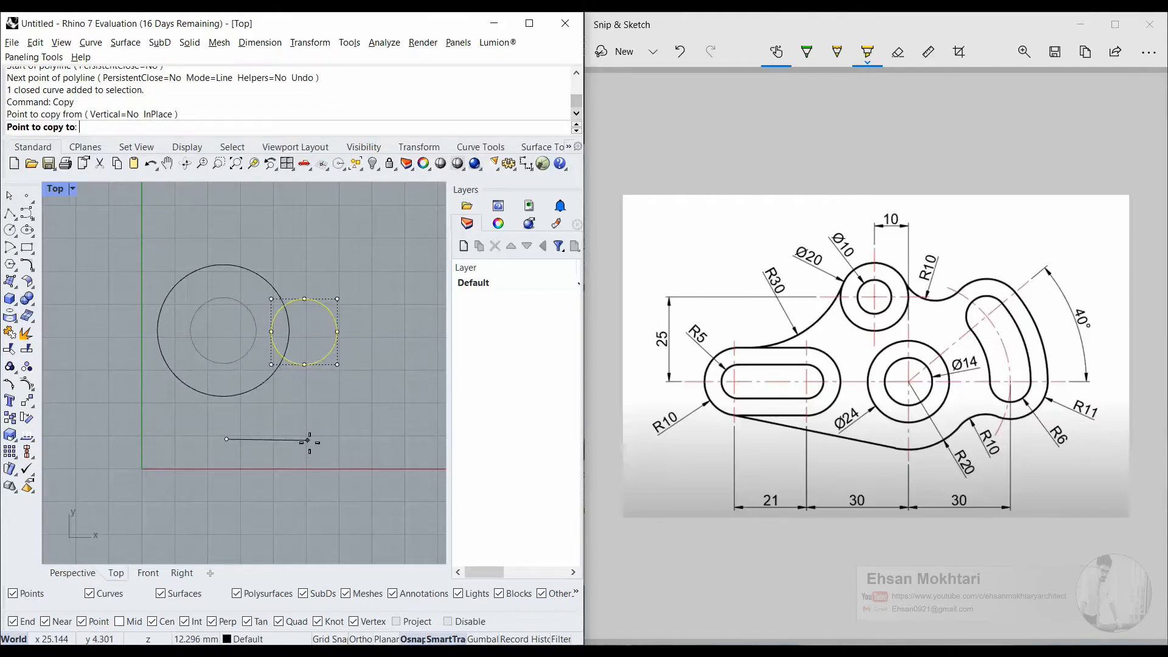
key("F8")
type("21")
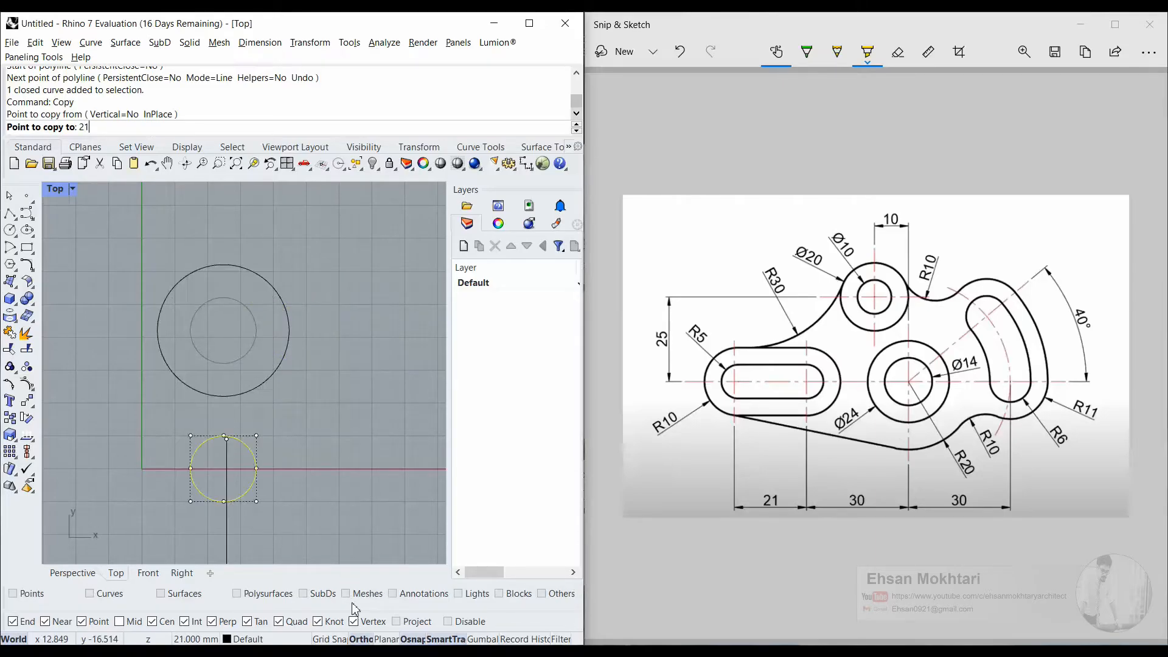
key("Return")
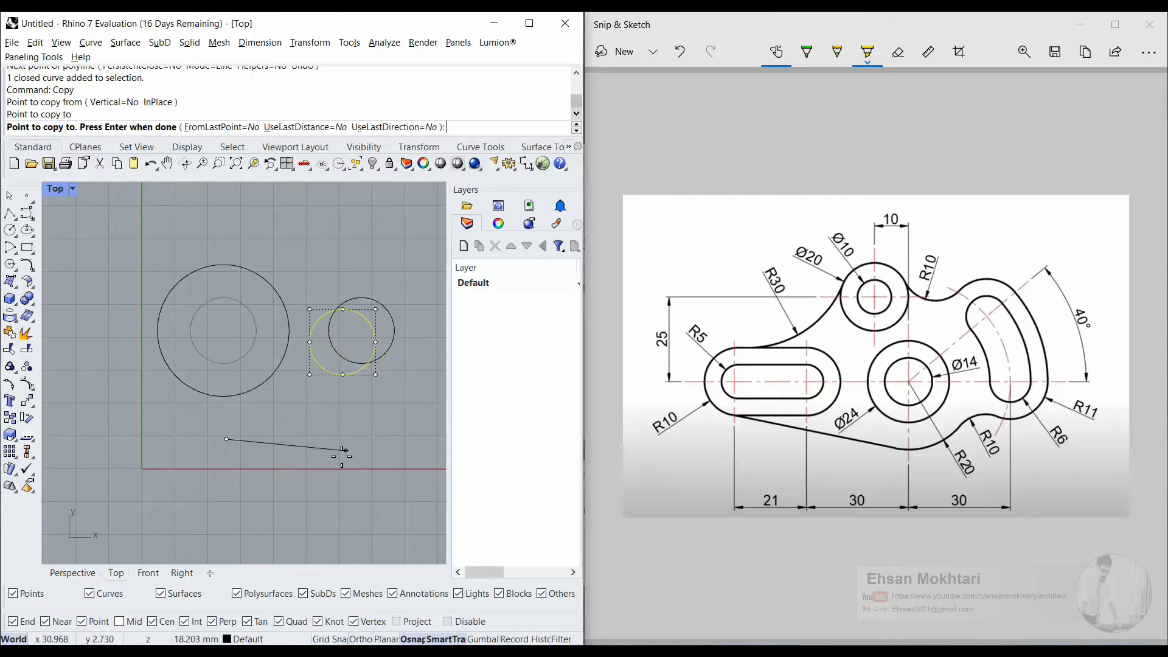
key("Return")
Connect the upper and lower quadrants of the two 5 mm radius circles with two straight horizontal lines
scroll(342, 411, "down", 1)
scroll(349, 365, "up", 2)
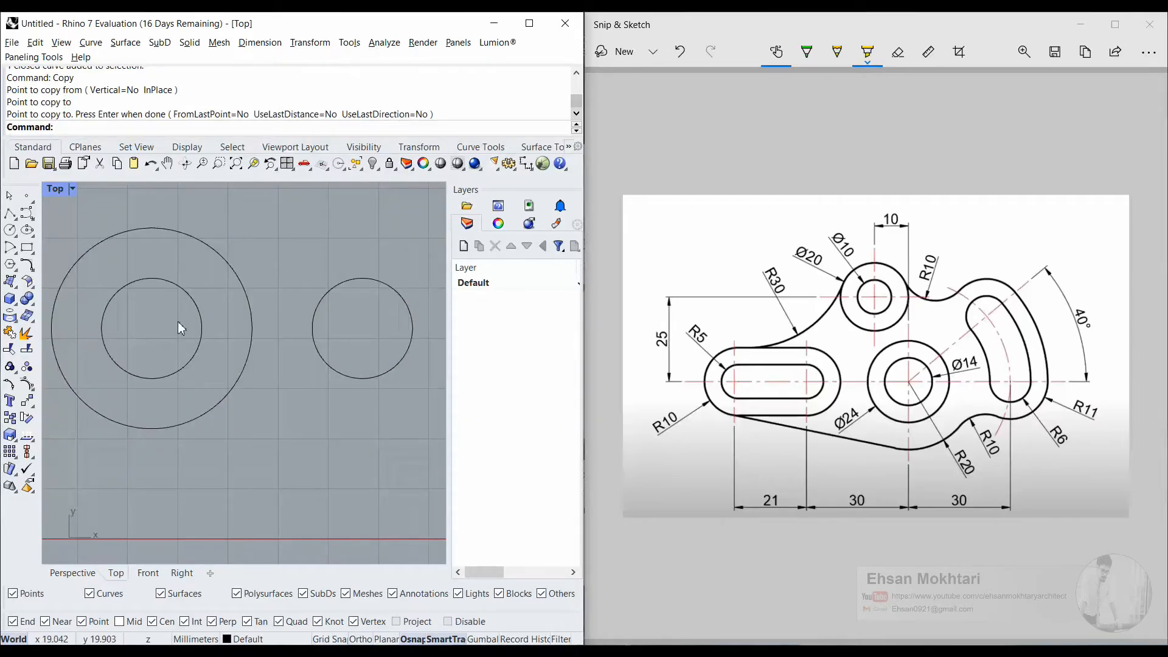
left_click(10, 214)
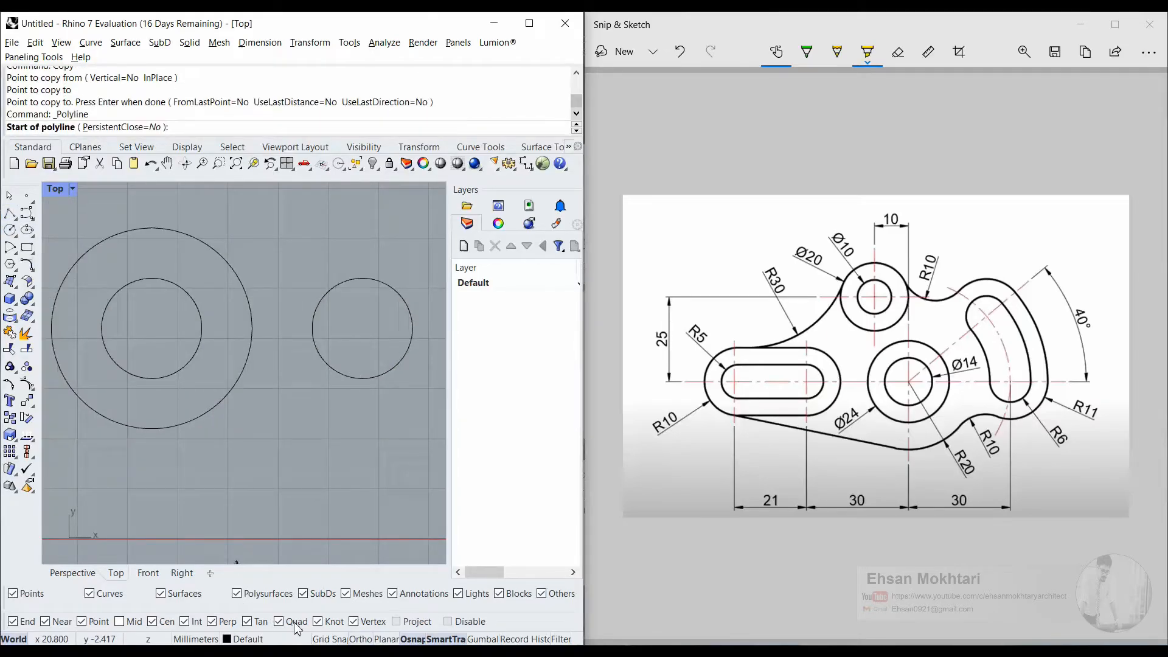
left_click(363, 279)
left_click(169, 272)
key("Return")
key("Return")
left_click(155, 382)
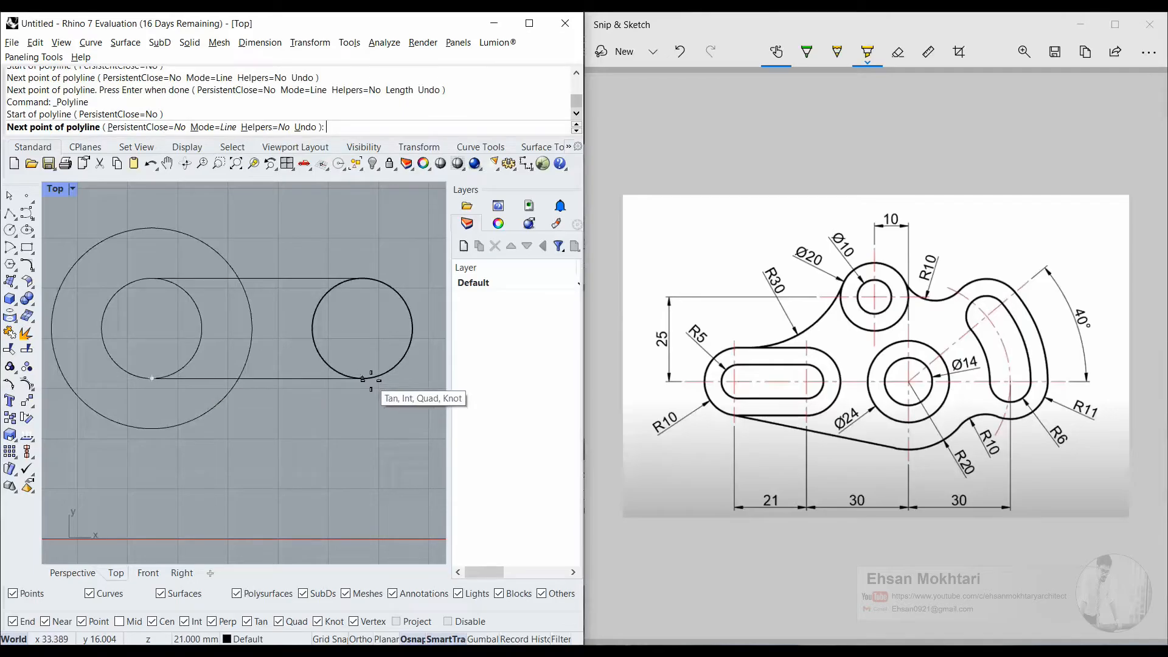
left_click(361, 380)
key("Return")
Trim away the inner halves of both small circles between the two horizontal lines to leave the slot outline
scroll(338, 410, "down", 3)
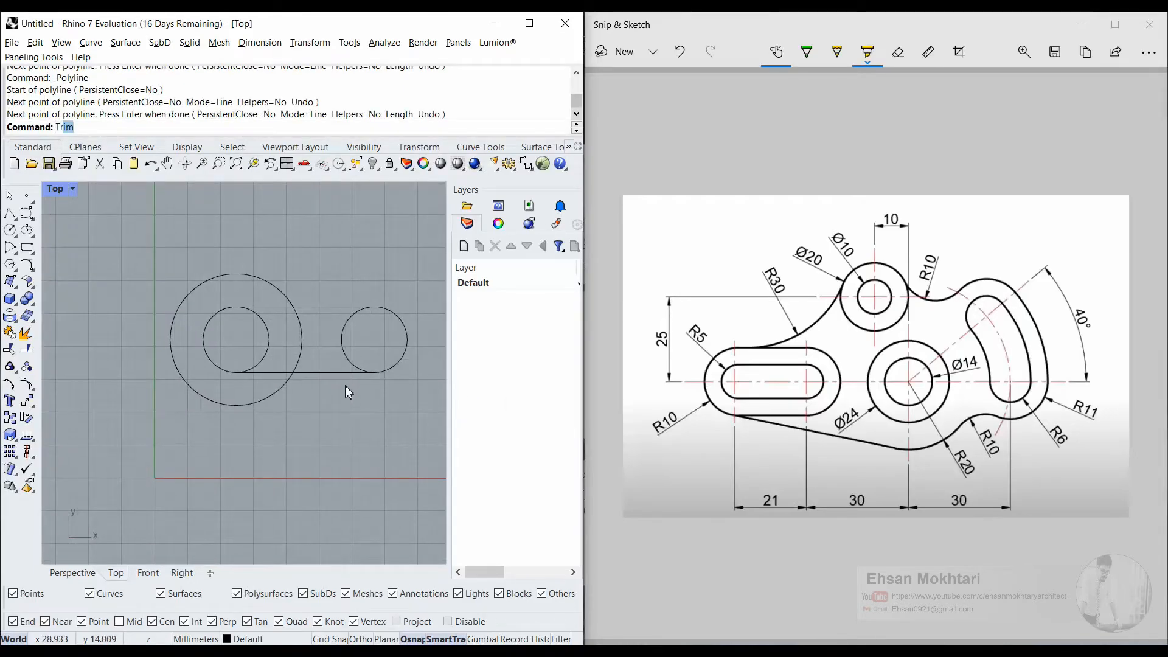
key("Return")
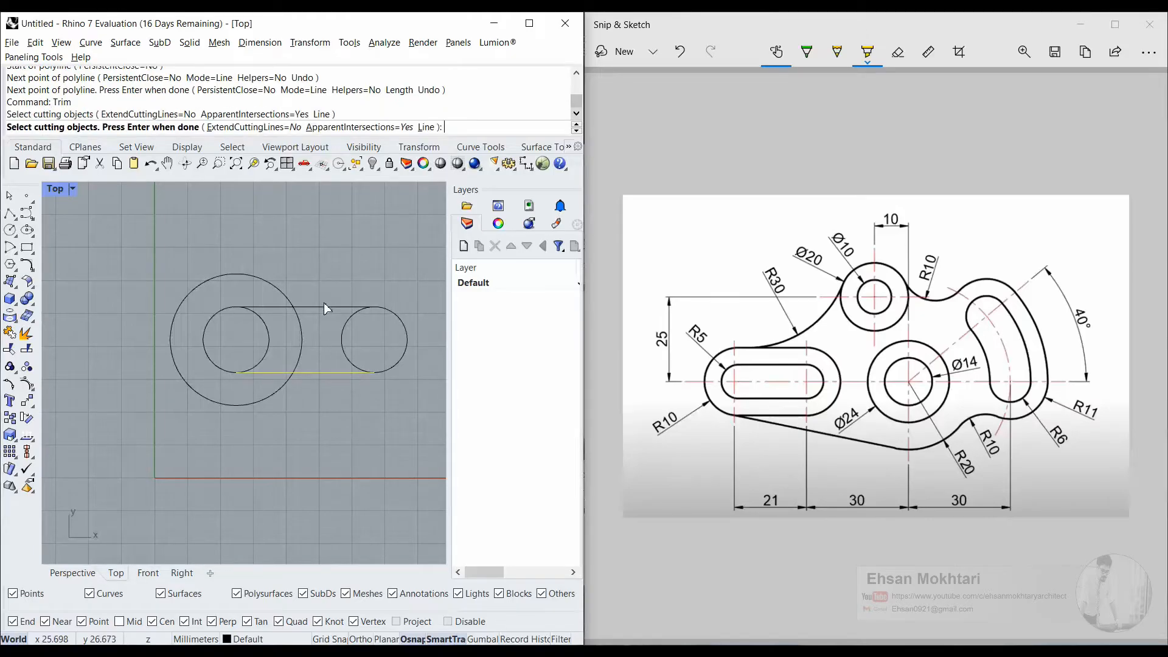
left_click(324, 306)
key("Return")
left_click(342, 338)
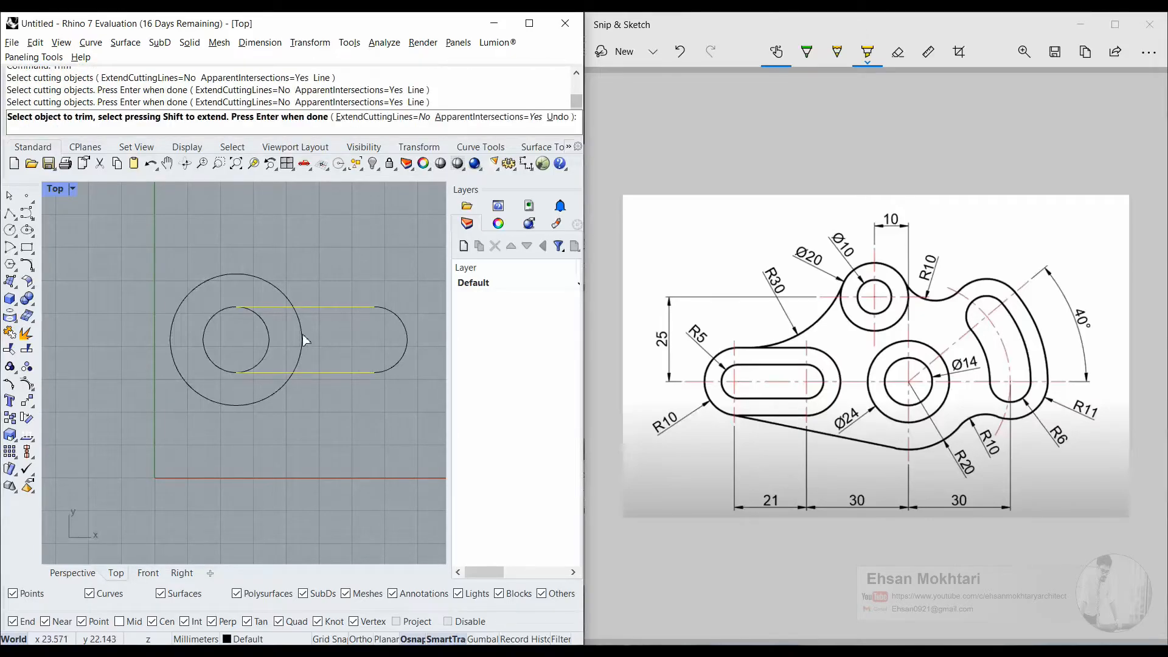
left_click(270, 338)
key("Return")
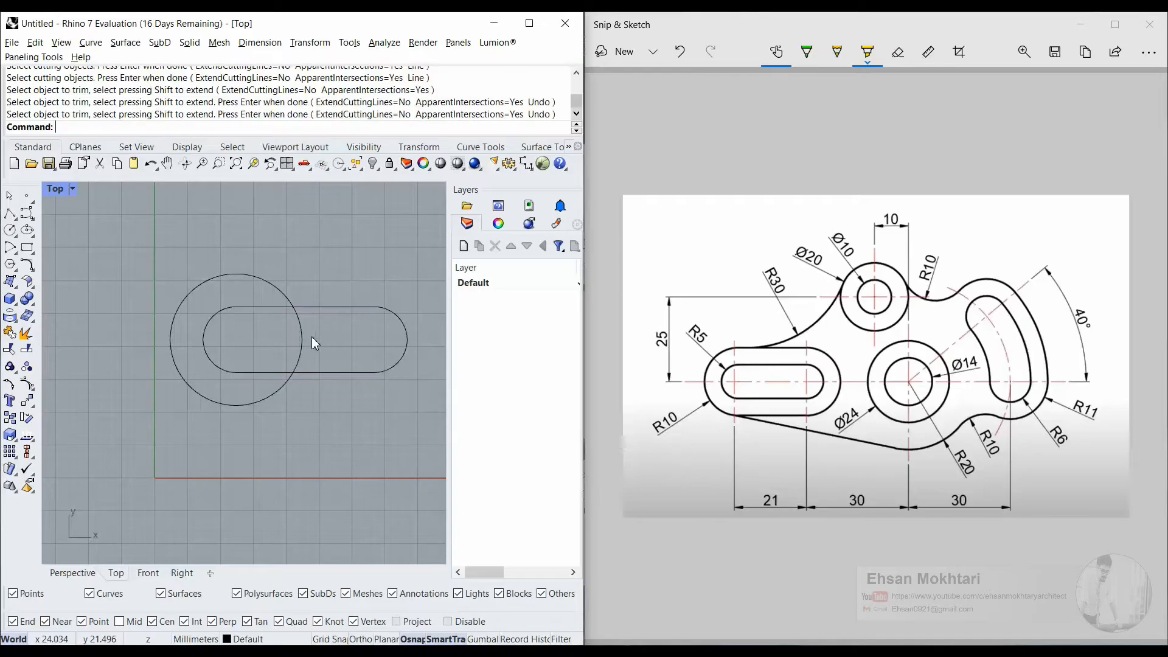
left_click(301, 329)
left_click(309, 409)
scroll(312, 414, "down", 2)
right_click_drag(312, 413, 272, 396)
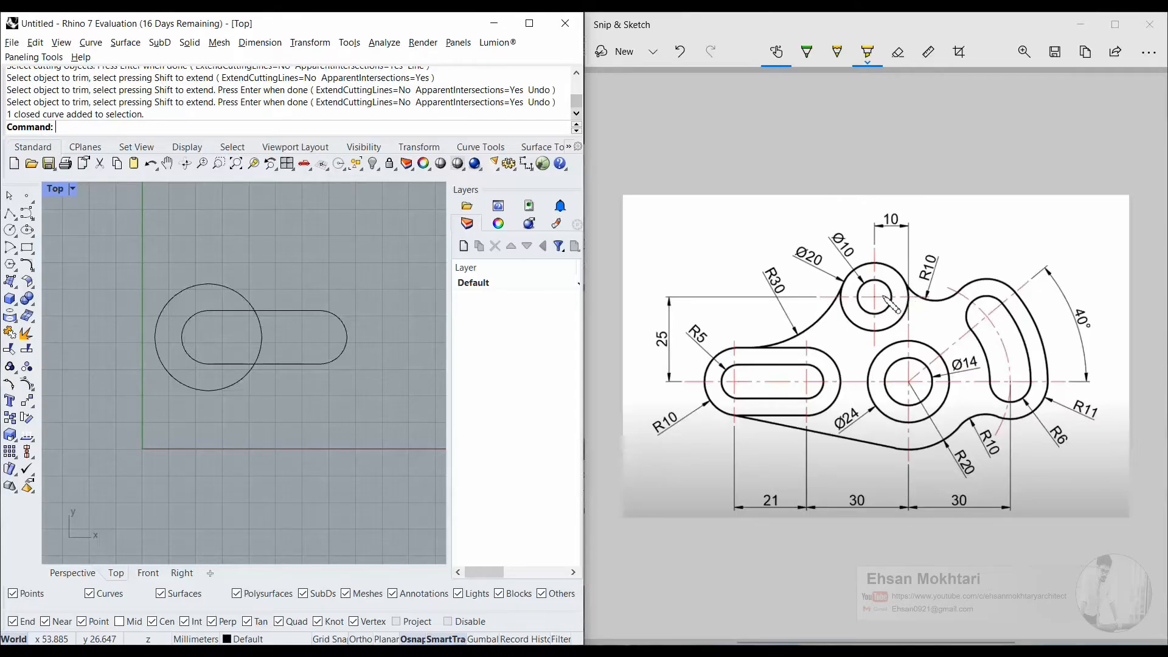
Switch to Snip & Sketch and mark the slot's right centre, the upper hole's centre and the 20 distance with a purple pen
left_click(807, 383)
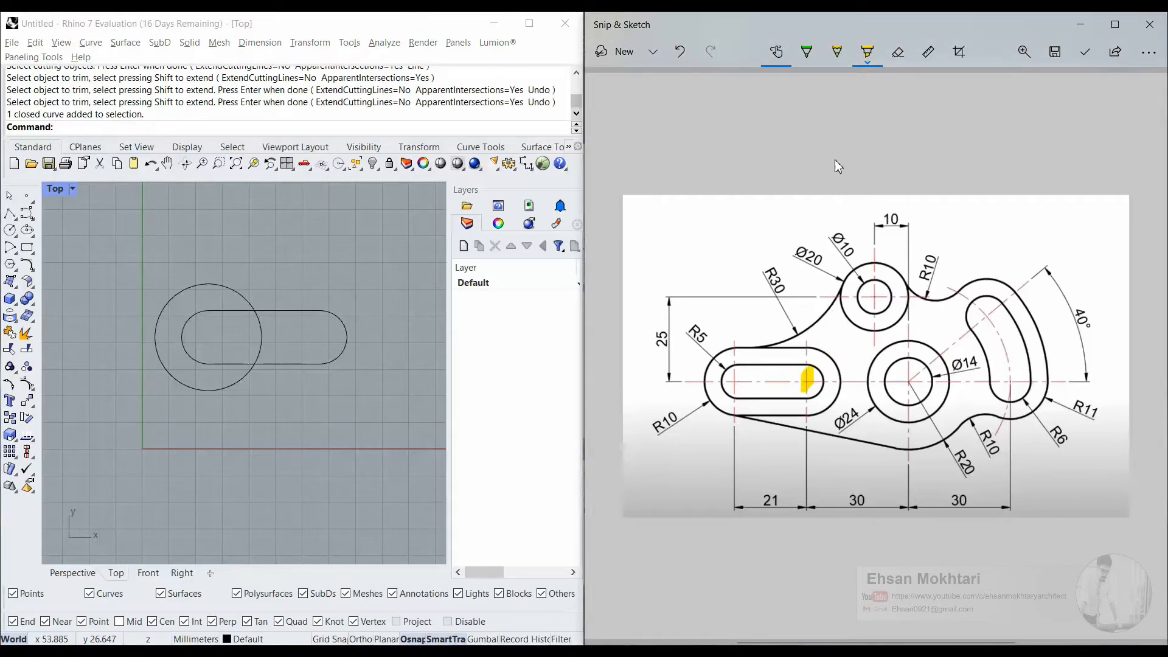
key("ctrl+z")
left_click(837, 51)
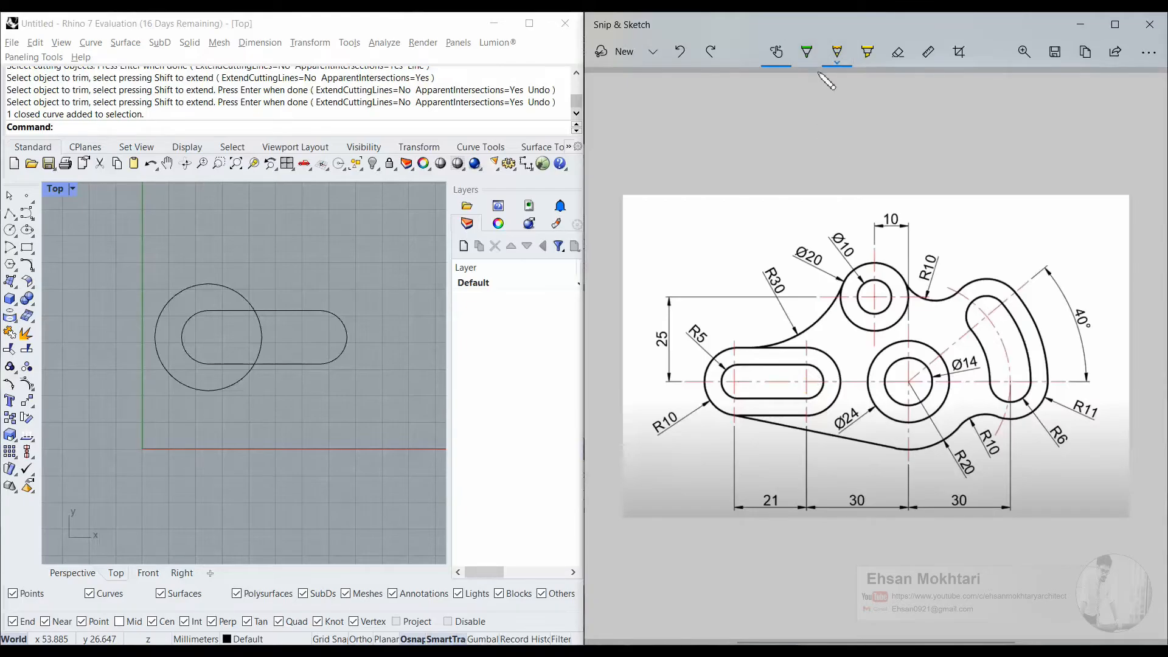
left_click(837, 53)
left_click(739, 236)
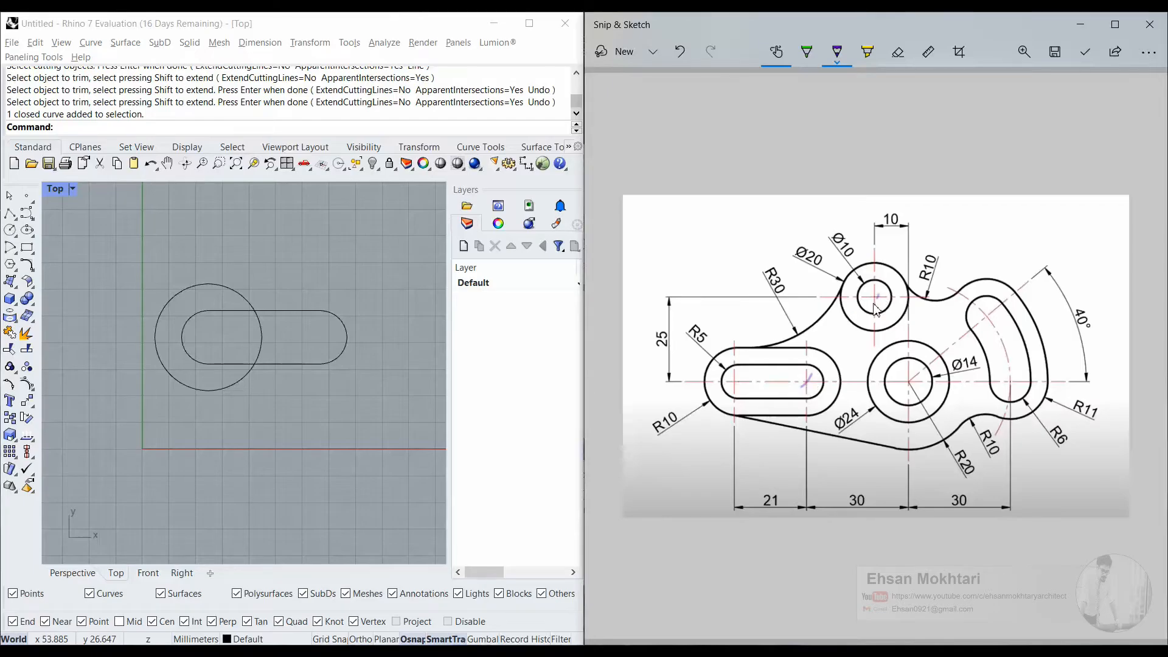
mouse_move(821, 383)
left_mouse_down()
mouse_move(872, 383)
mouse_move(842, 352)
mouse_move(862, 360)
left_mouse_up()
Back in Rhino, draw a guide polyline from the slot's right centre, 20 mm to the right and 25 mm up
left_click(10, 213)
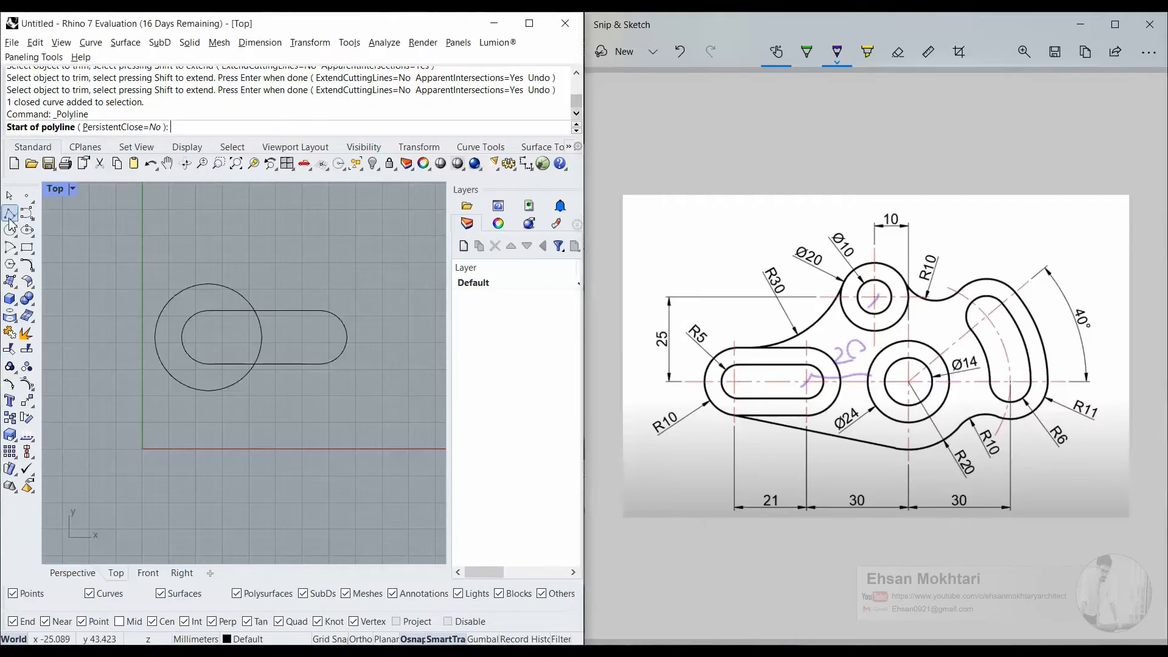
left_click(320, 336)
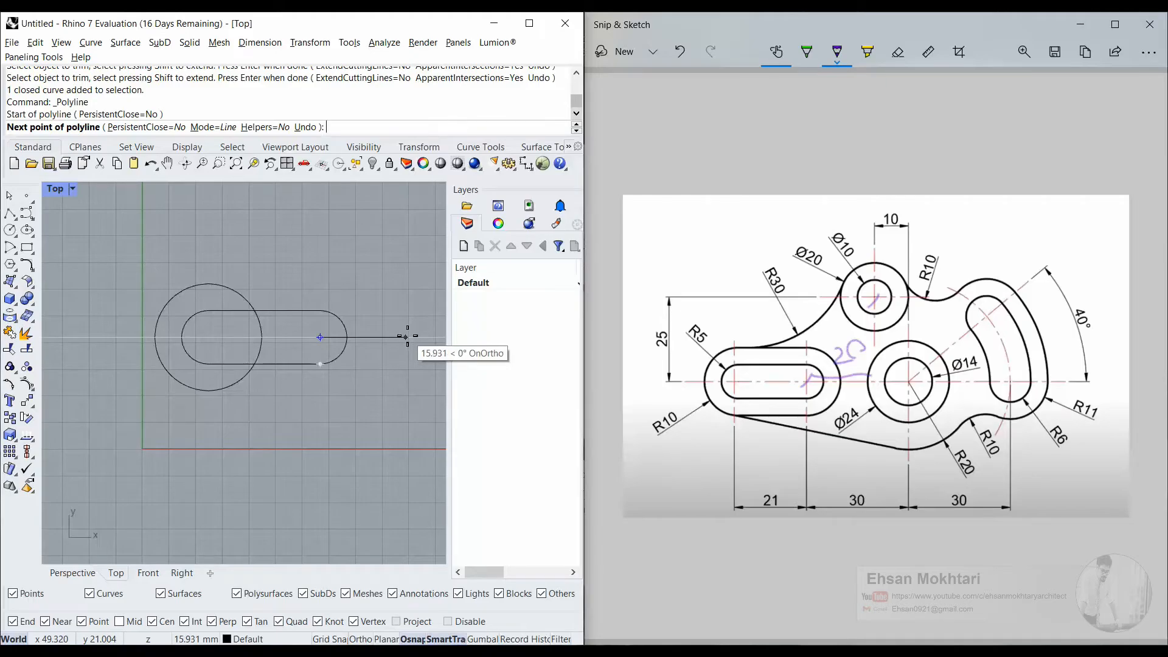
type("20")
key("Return")
left_click(409, 336)
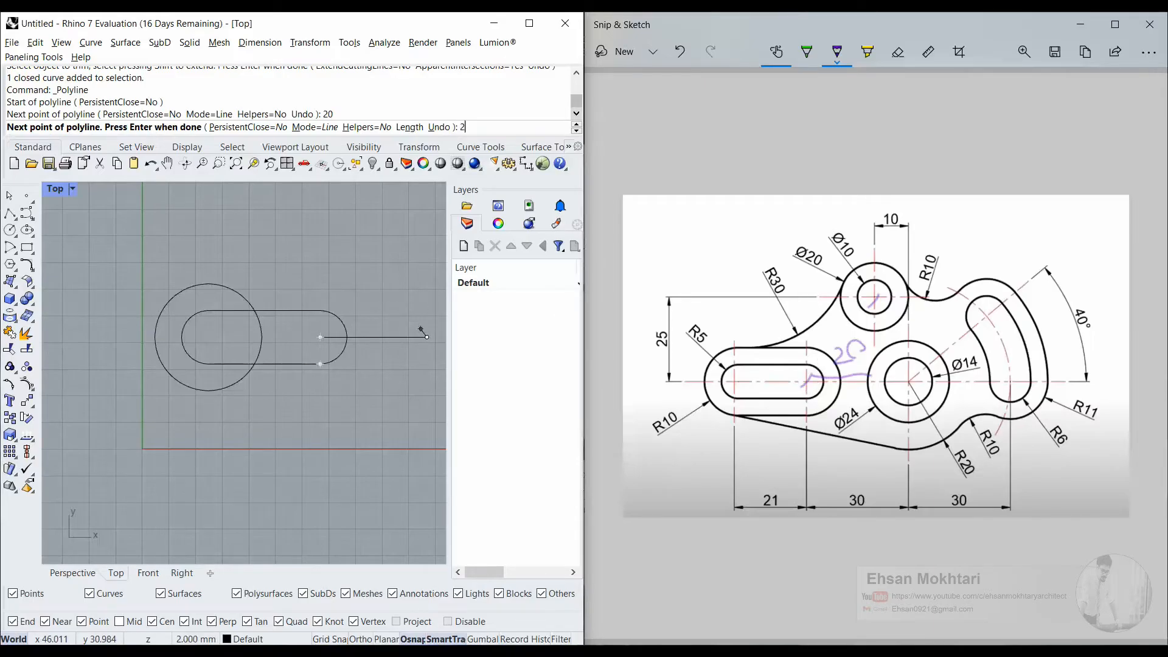
type("25")
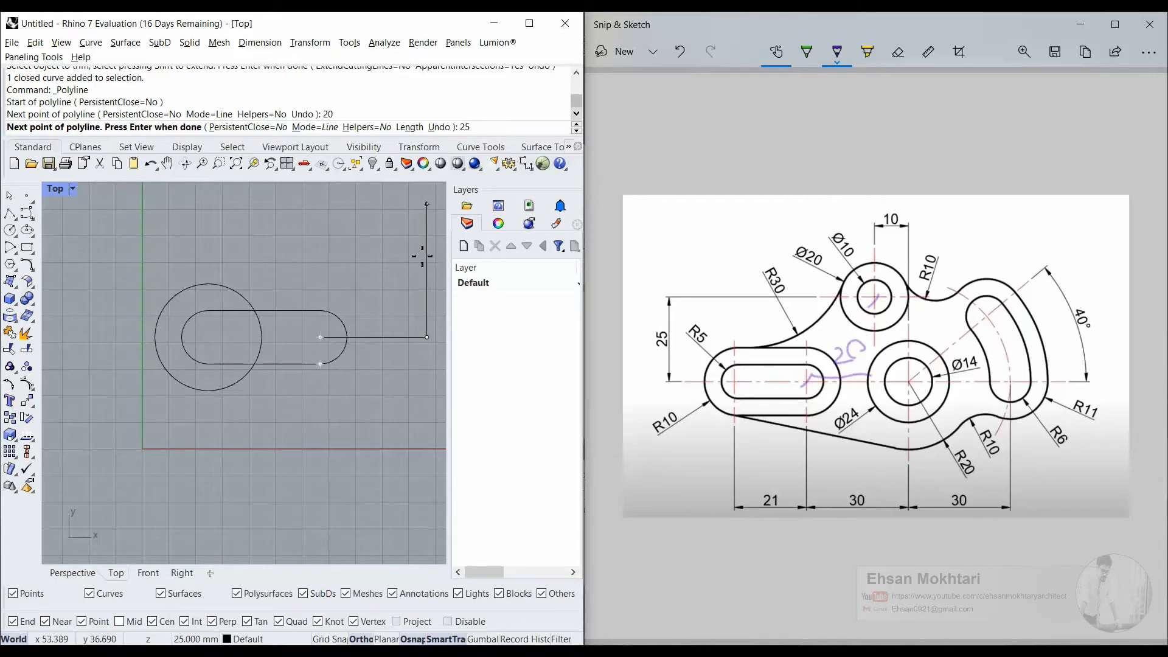
key("Return")
key("Return")
Draw a circle with a 10 mm diameter centred on the upper end of the guide polyline
scroll(343, 301, "down", 2)
right_click_drag(343, 301, 292, 321)
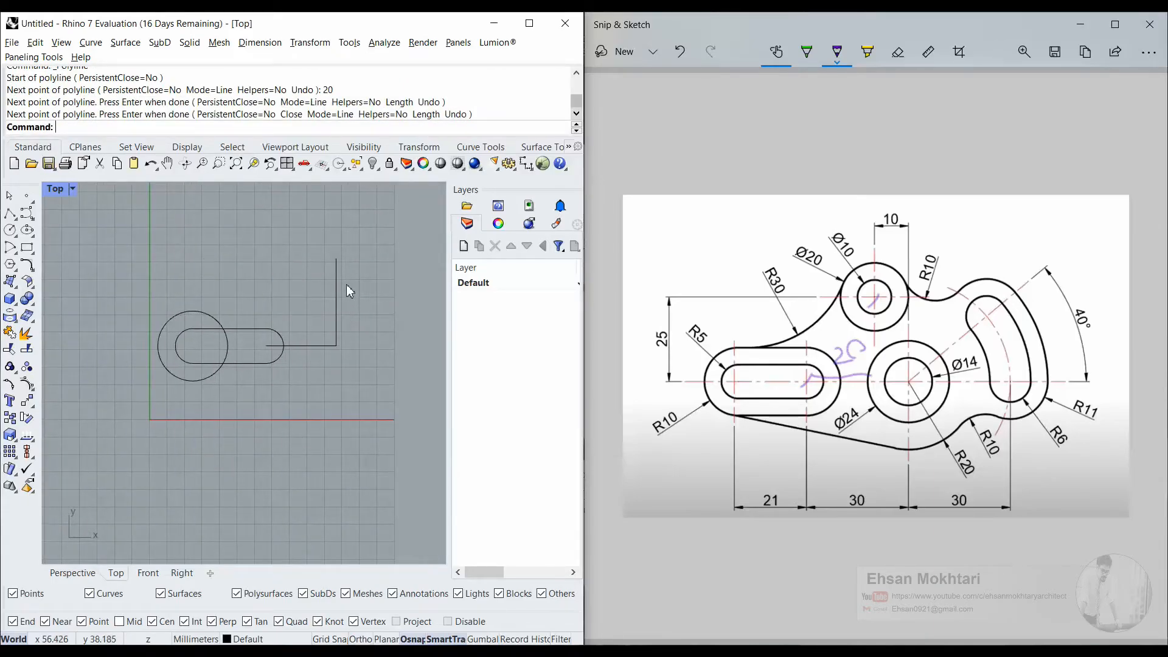
left_click(9, 230)
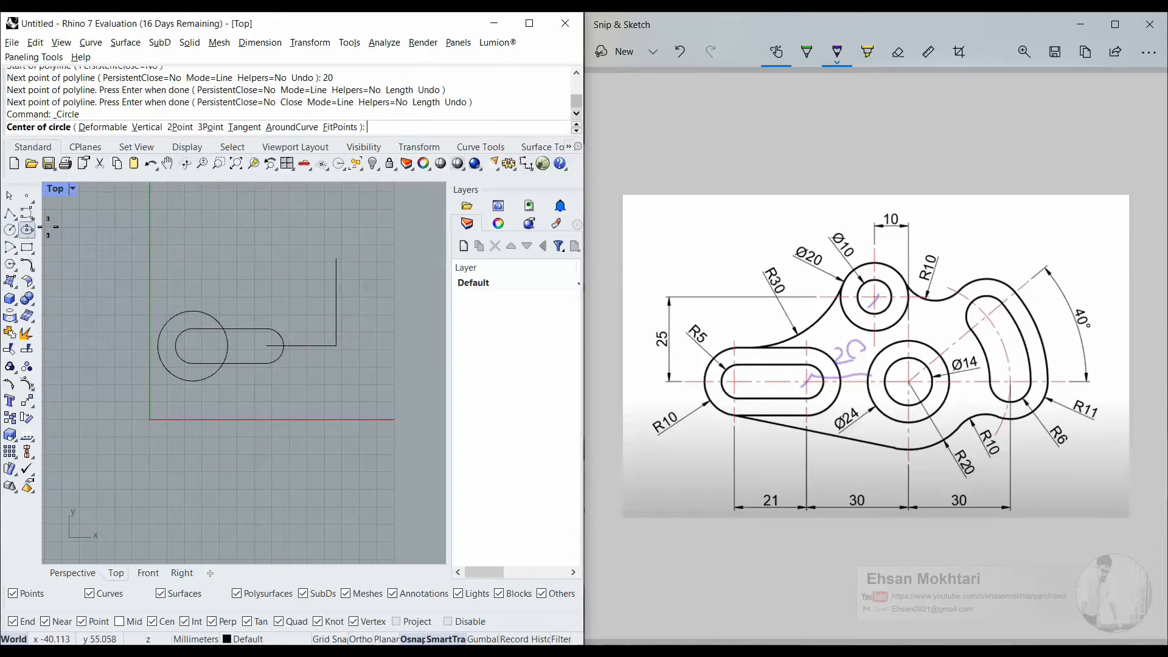
left_click(339, 255)
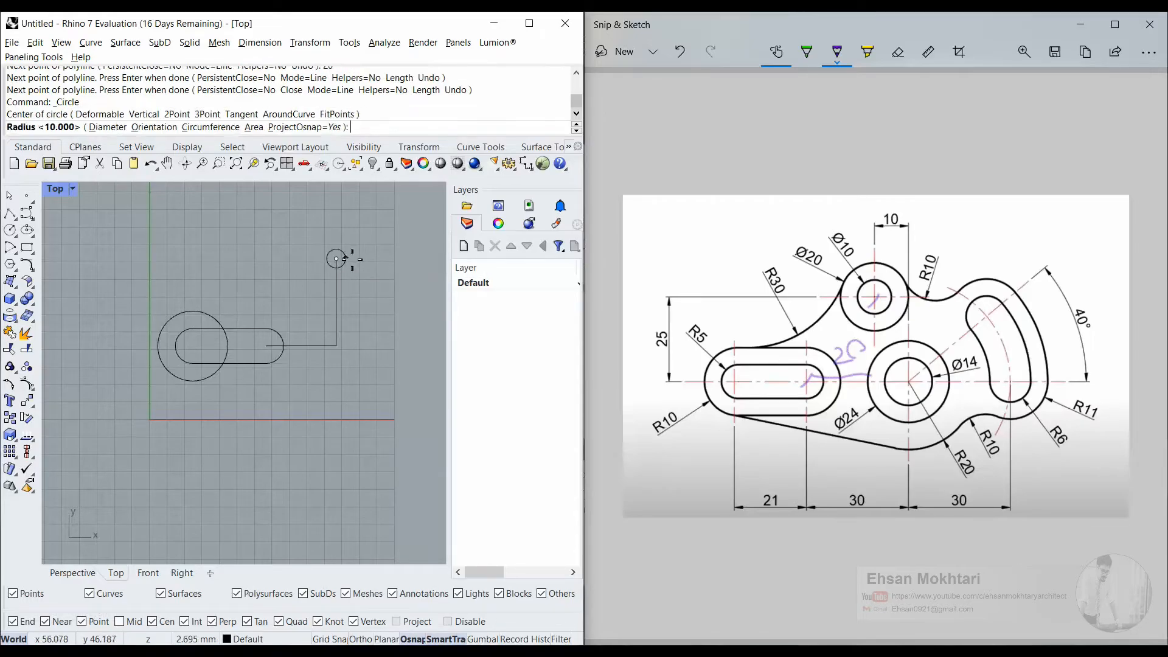
scroll(347, 258, "up", 2)
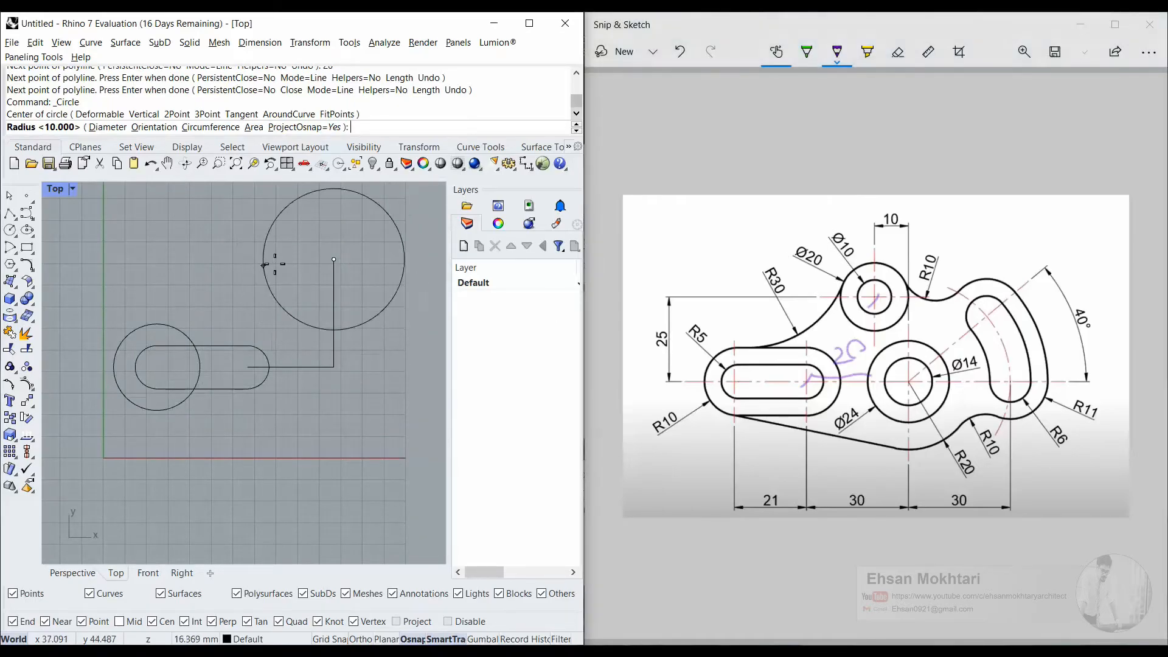
type("10")
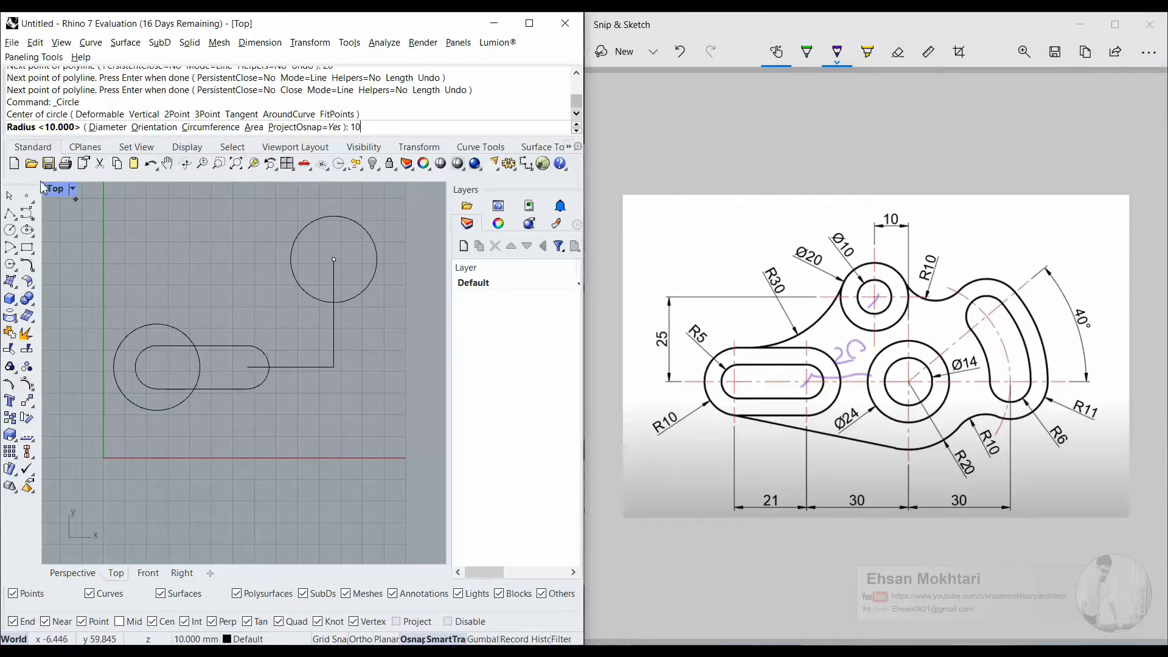
left_click(108, 126)
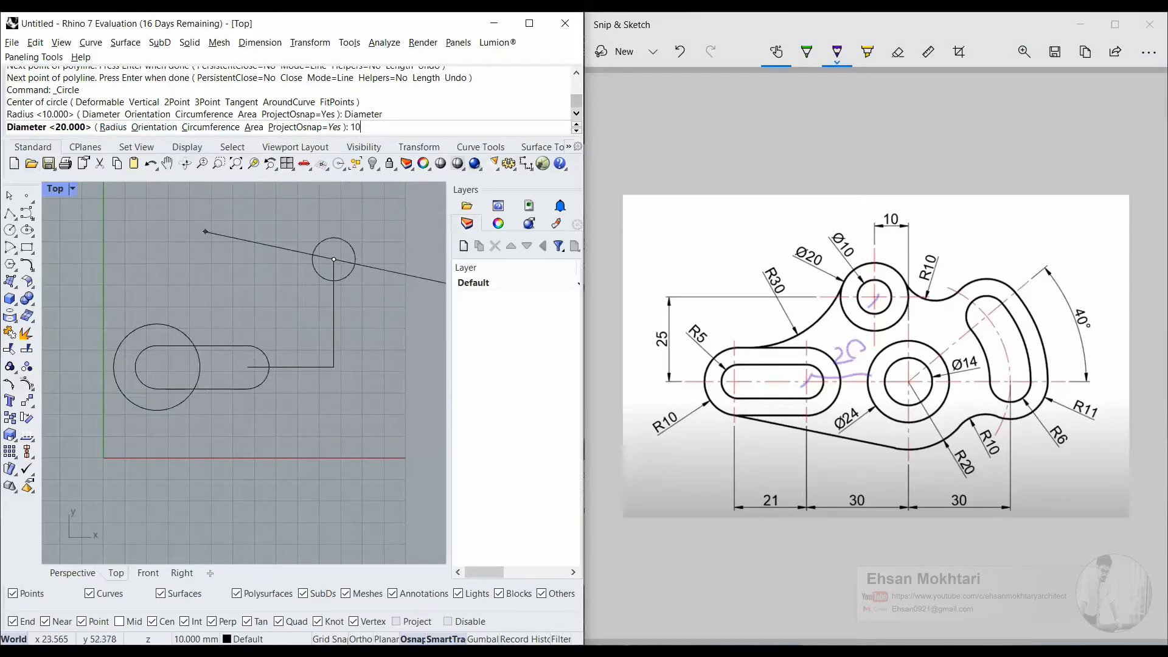
key("Return")
Draw a concentric circle with a 20 mm diameter around the upper hole and delete the guide polyline
key("Return")
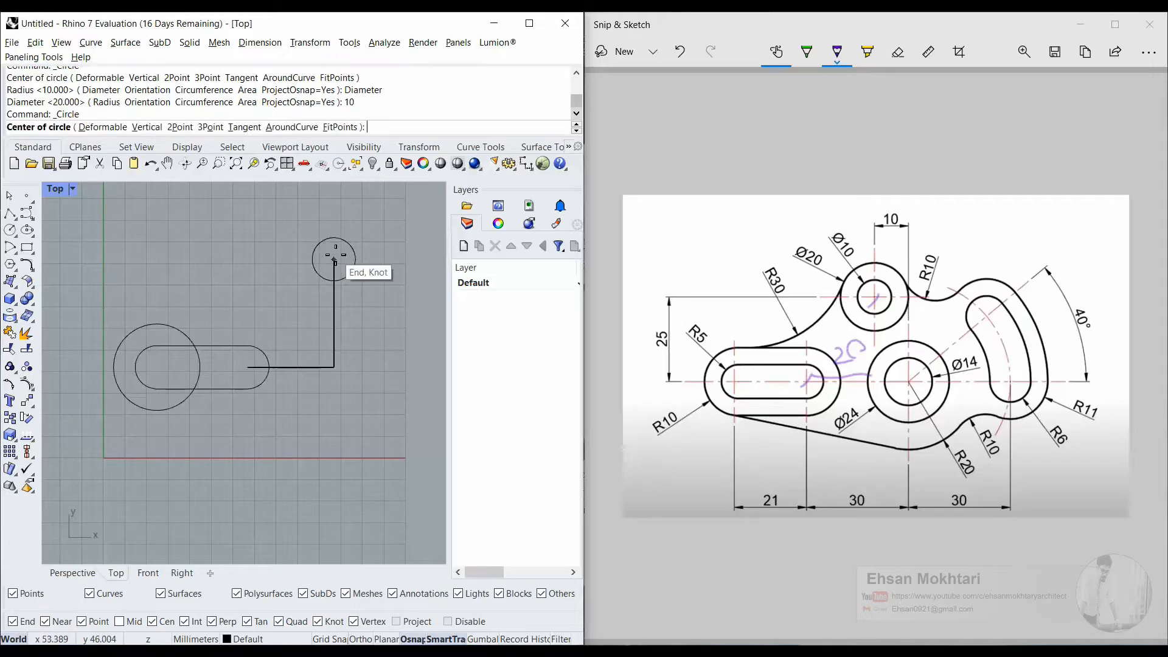
left_click(334, 260)
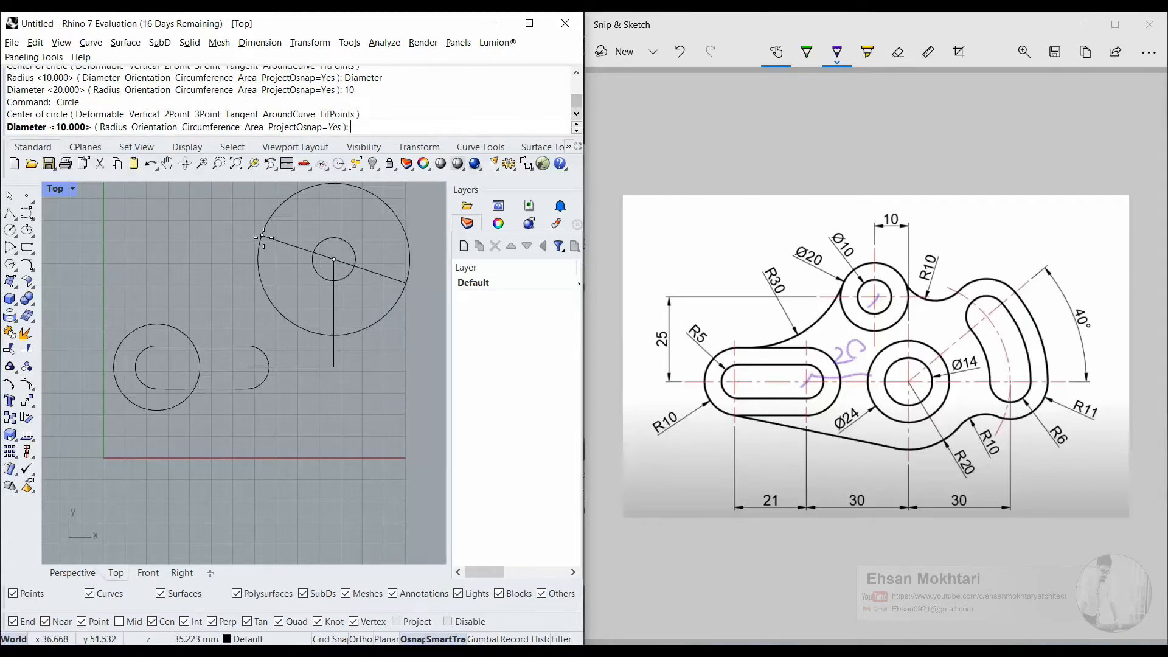
type("20")
key("Return")
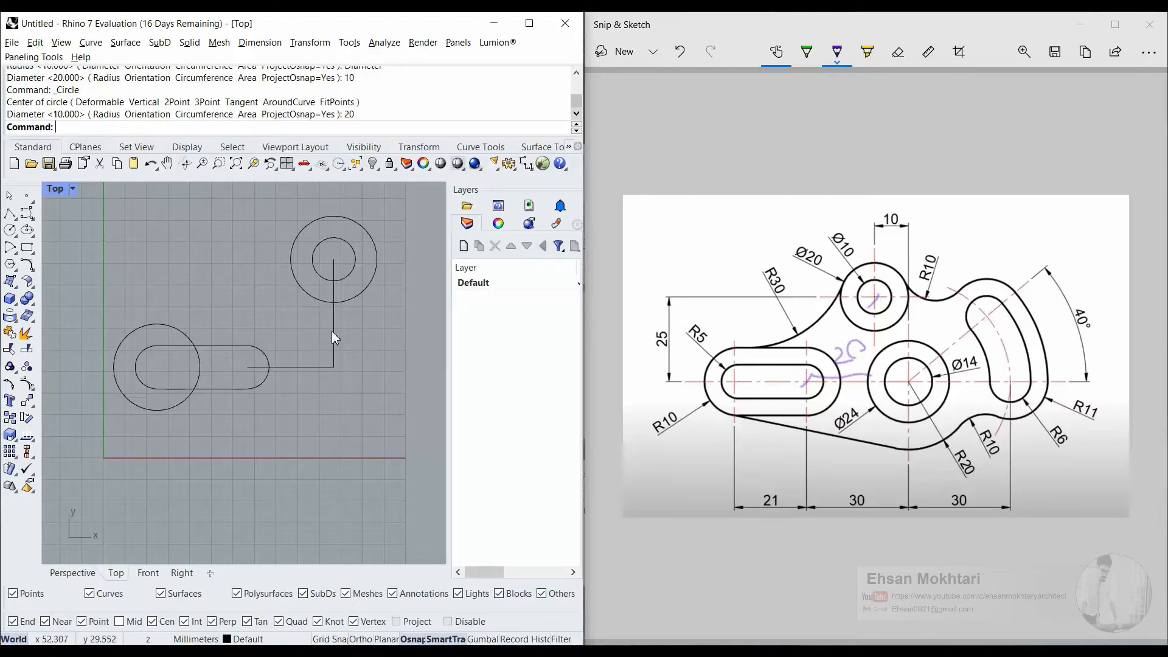
left_click_drag(362, 388, 296, 334)
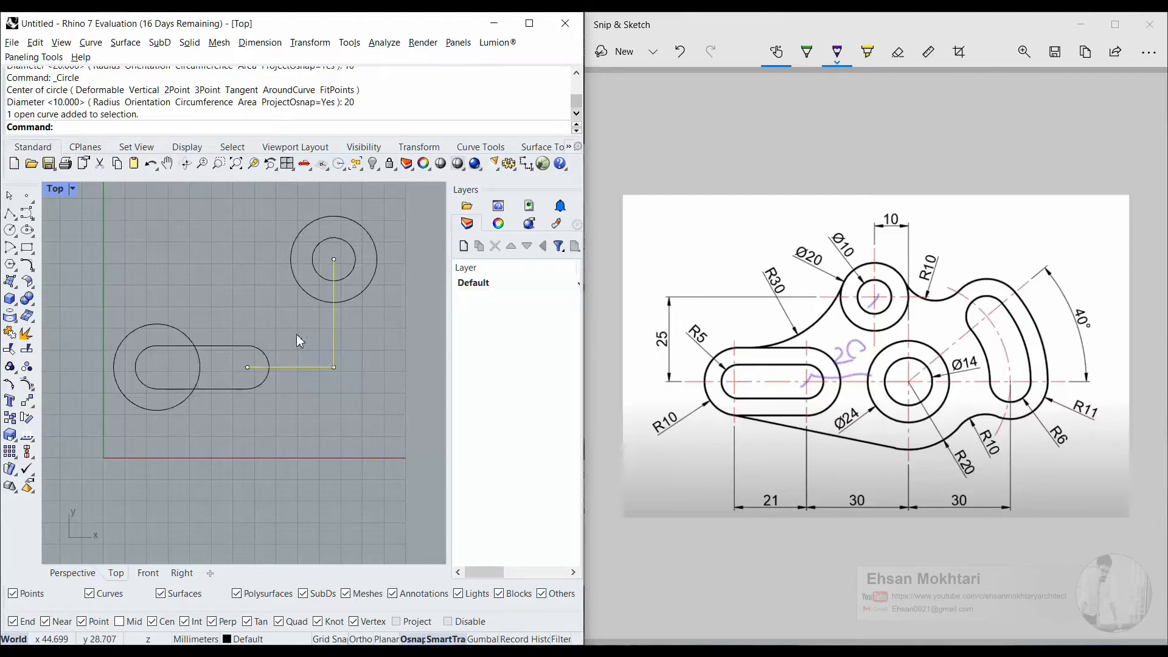
key("Delete")
Highlight the R30 arc between the slot's outer contour and the Ø20 circle in yellow on the Snip & Sketch reference drawing
scroll(326, 256, "up", 3)
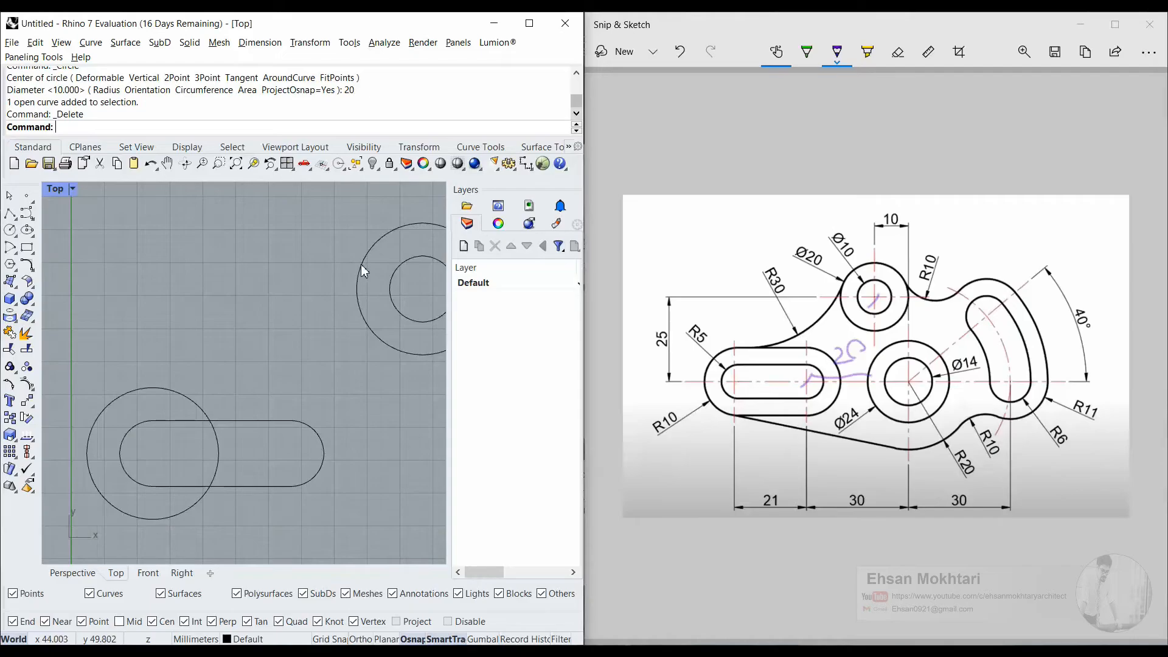
left_click(373, 247)
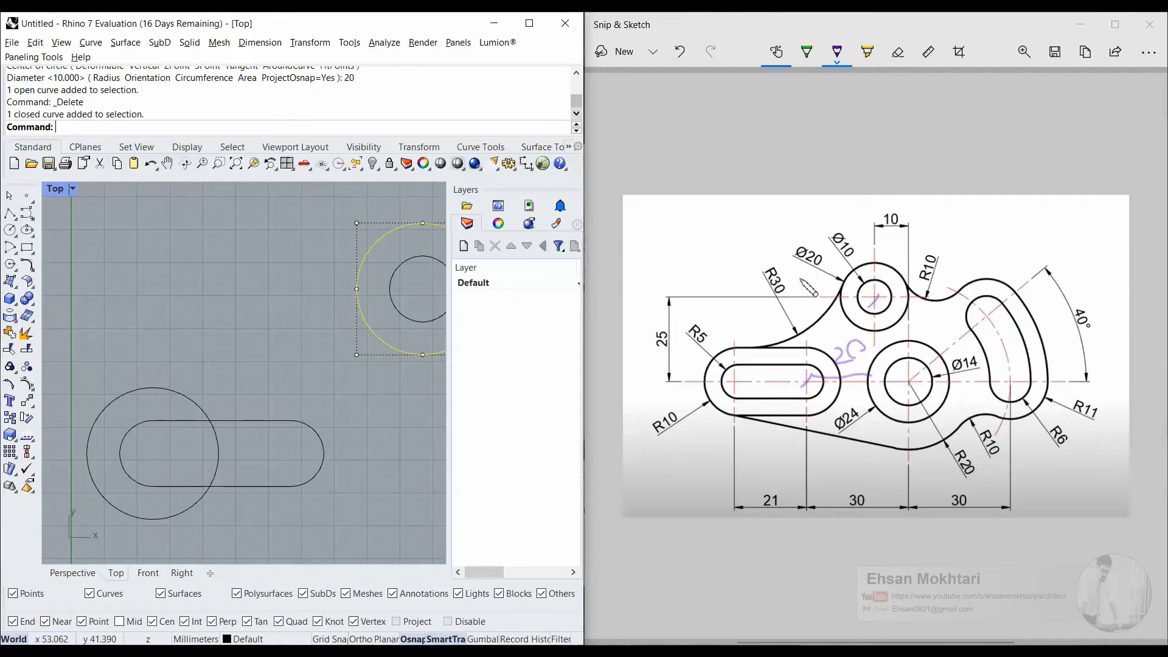
left_click(864, 303)
left_click(867, 51)
mouse_move(847, 288)
left_mouse_down()
mouse_move(822, 322)
mouse_move(748, 357)
left_mouse_up()
left_click(257, 302)
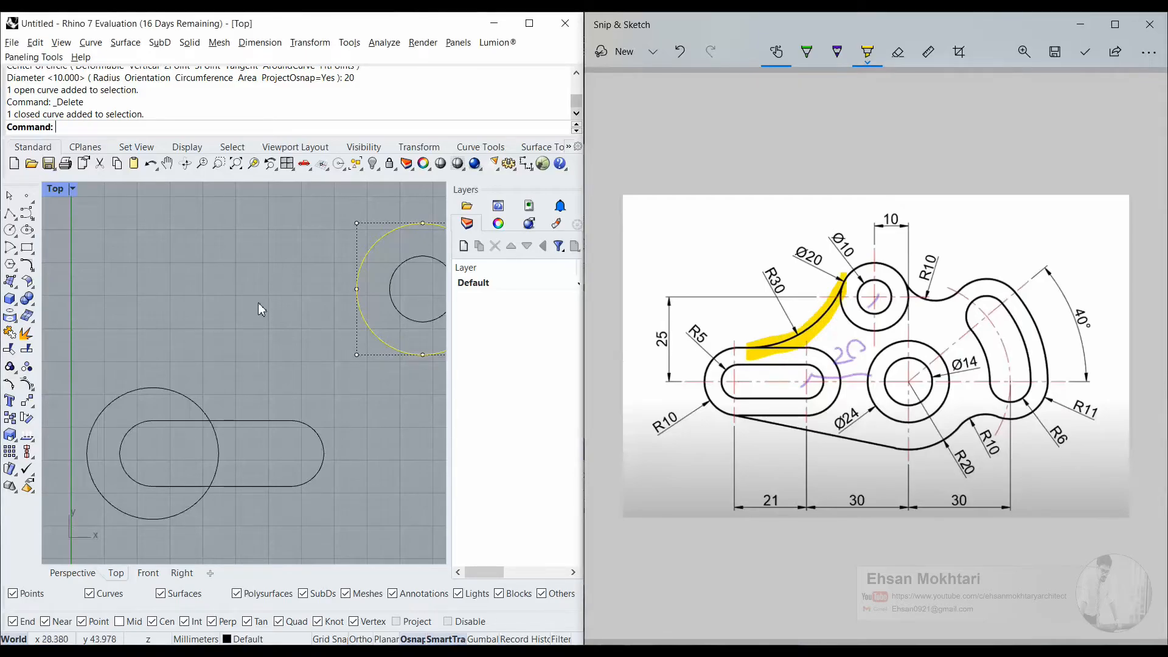
scroll(258, 302, "down", 4)
left_click(15, 251)
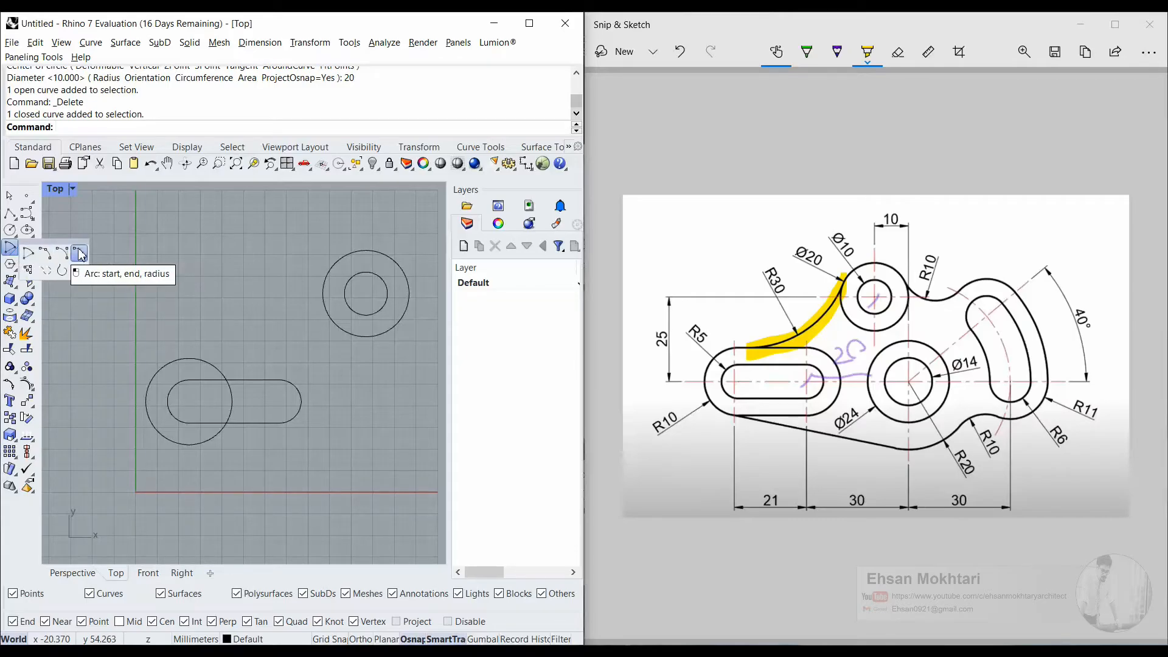
left_click(28, 271)
left_click(326, 277)
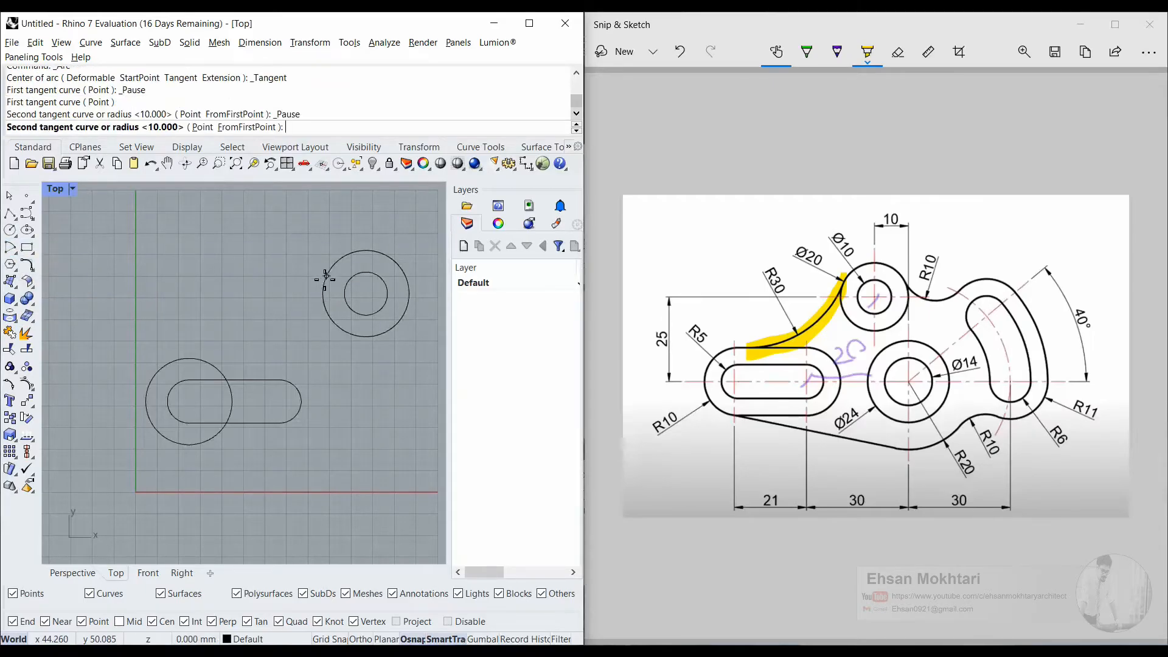
left_click(206, 362)
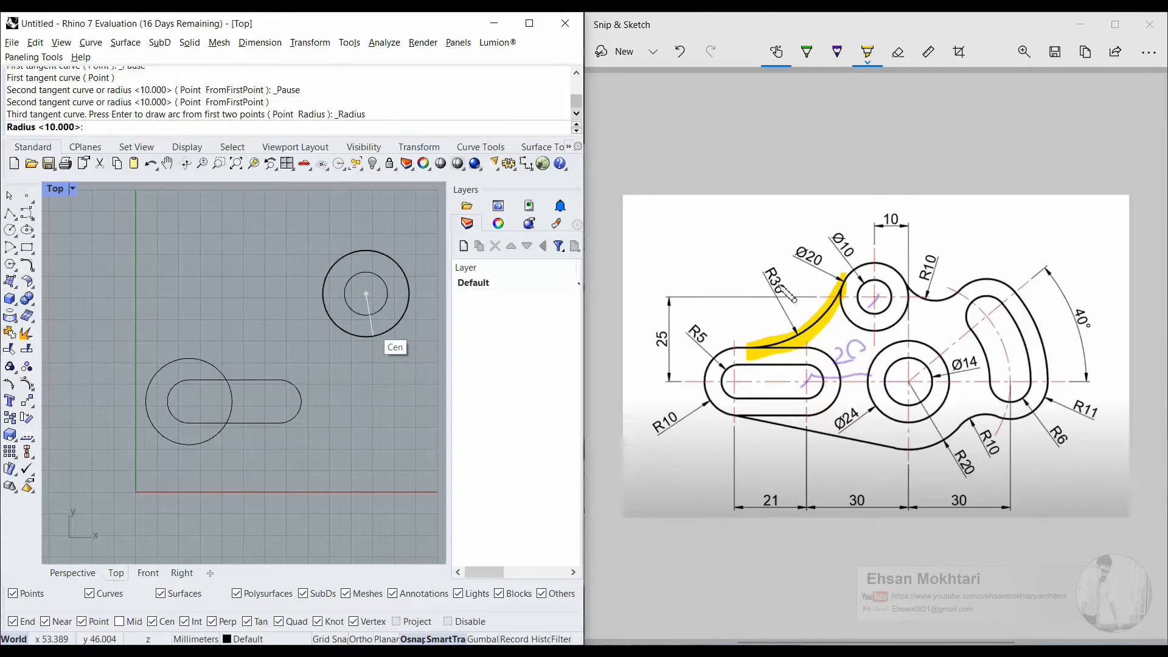
key("Return")
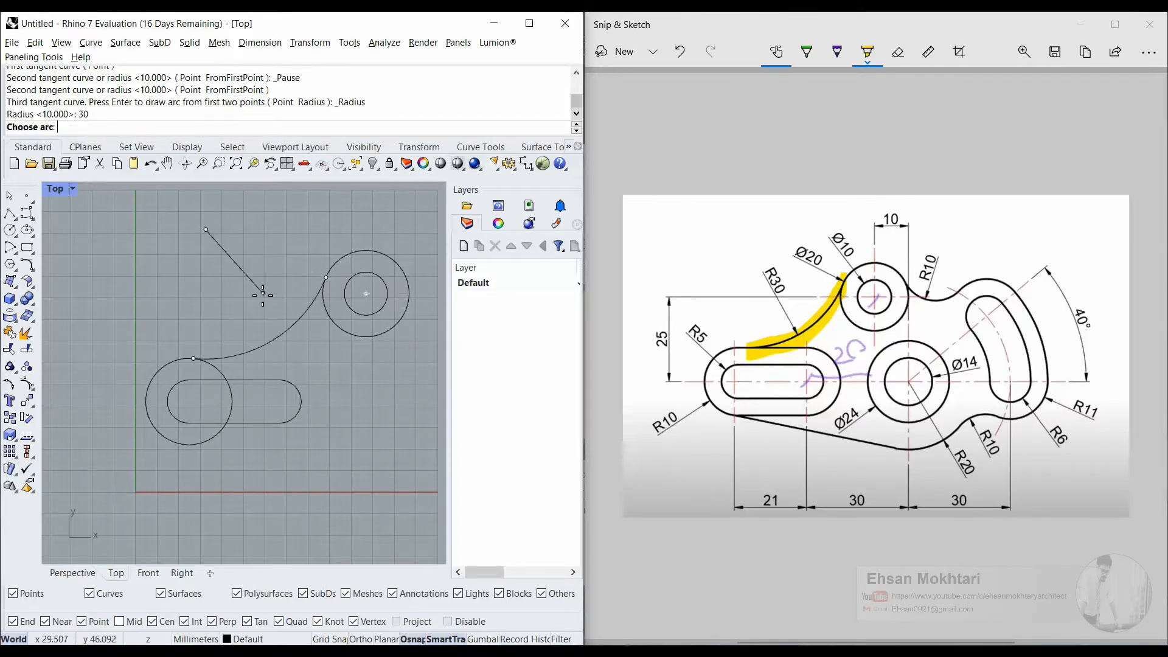
key("Escape")
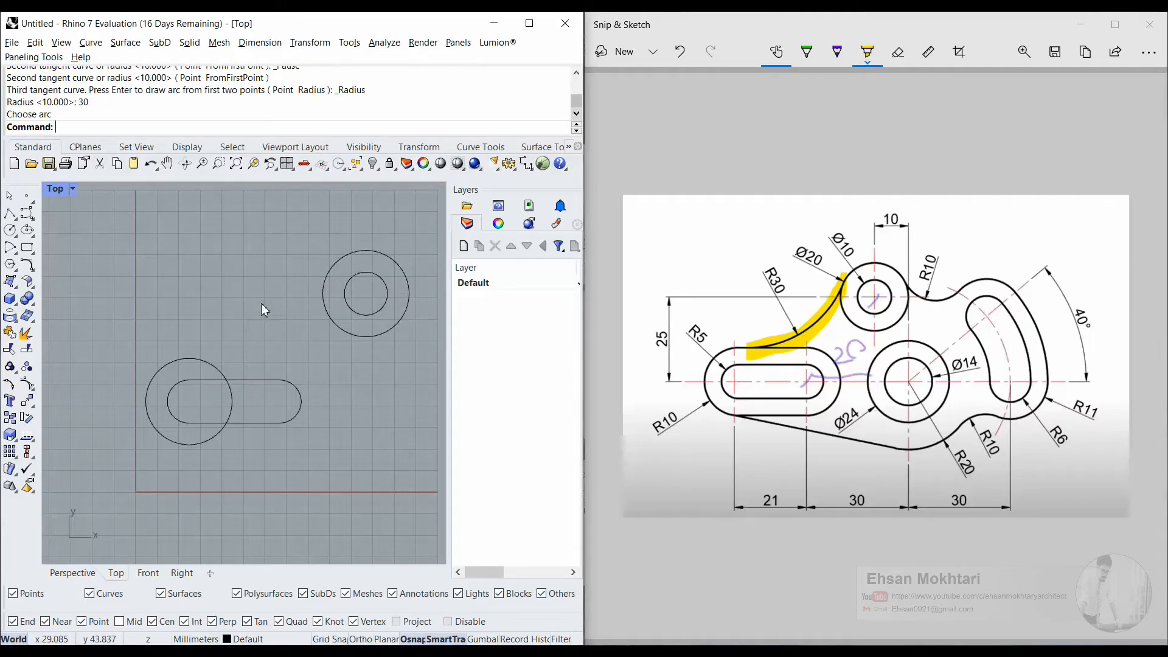
Draw a 30 mm radius arc tangent to the upper 20 mm circle and the outer circle at the slot's left end
key("Return")
left_click(319, 271)
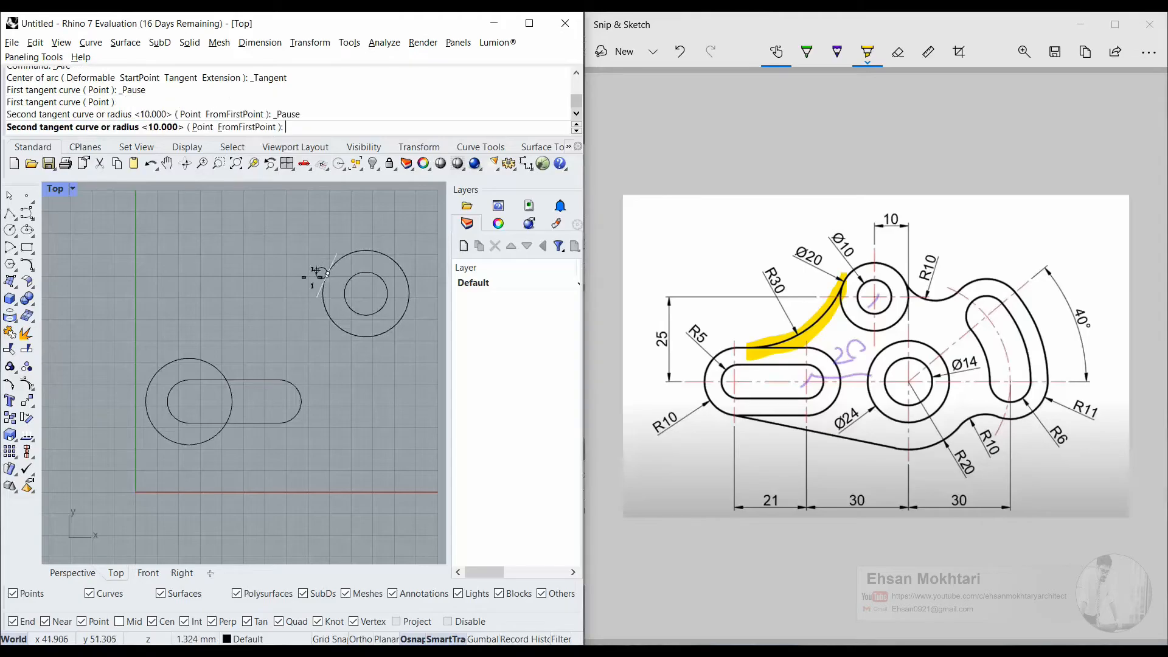
left_click(218, 364)
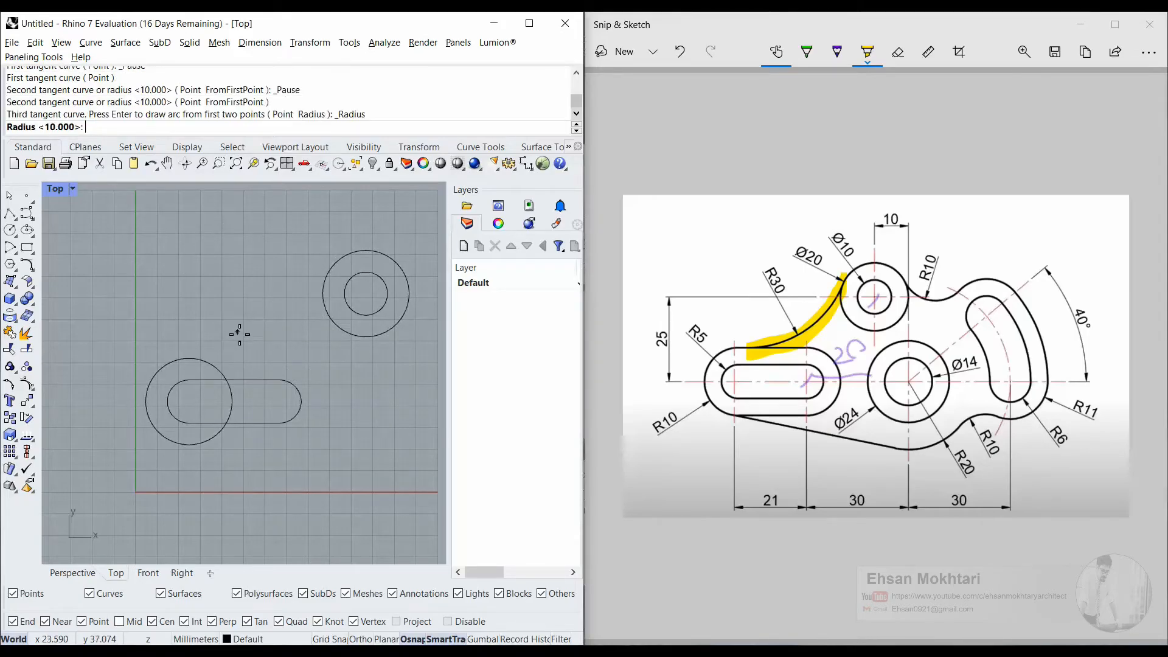
type("30")
key("Return")
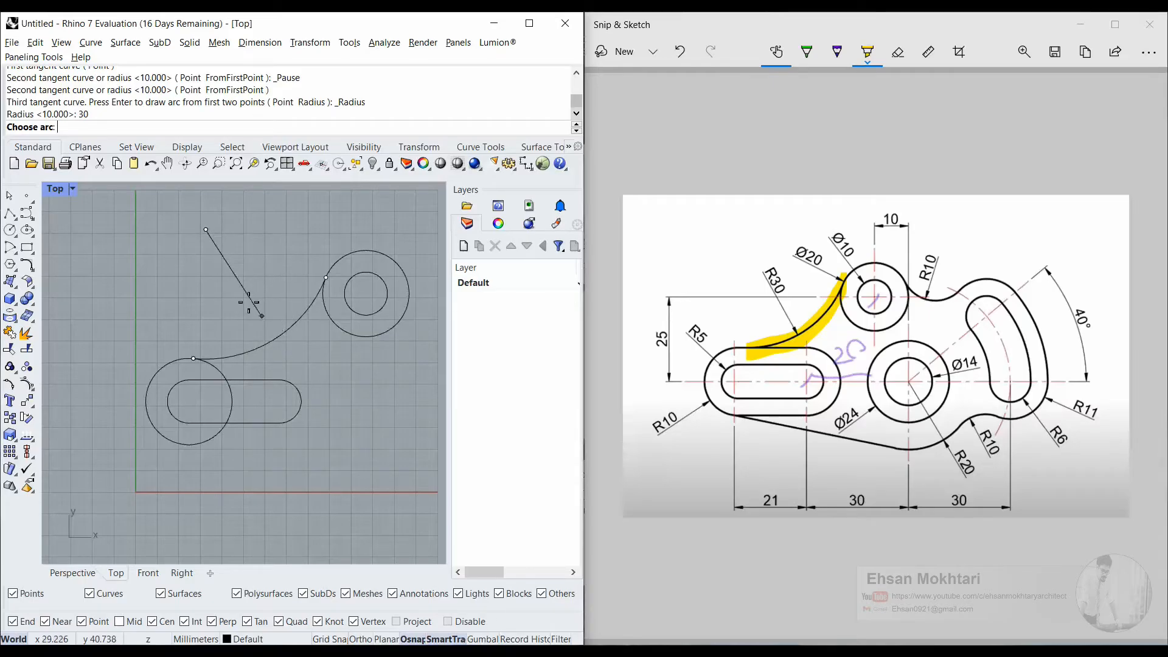
left_click(280, 339)
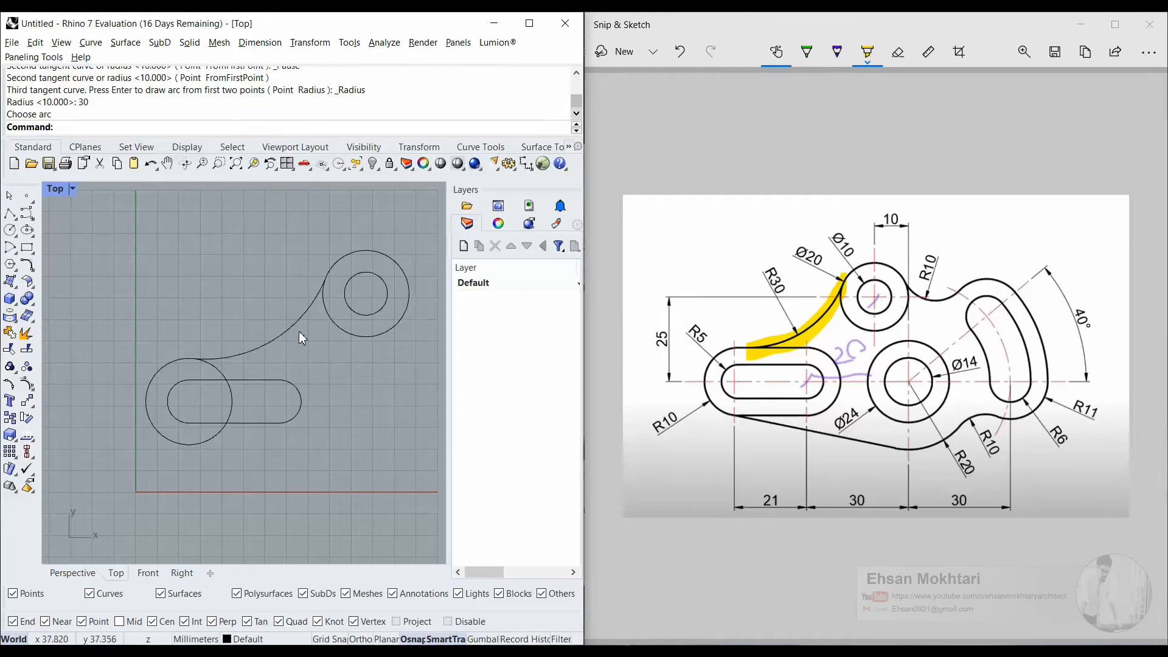
left_click(294, 329)
Draw a guide polyline 30 mm to the right from the slot's right centre and highlight the Ø14 hole's centre in the Snip & Sketch reference
mouse_move(309, 357)
right_mouse_down()
mouse_move(289, 372)
mouse_move(257, 369)
right_mouse_up()
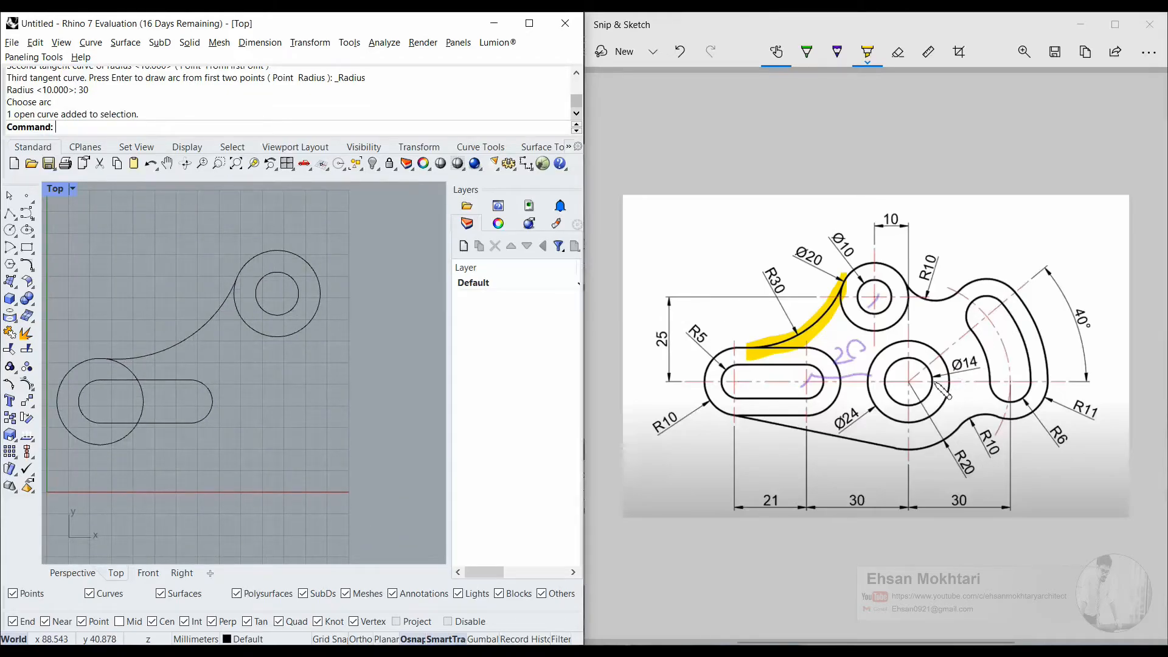
left_click(907, 388)
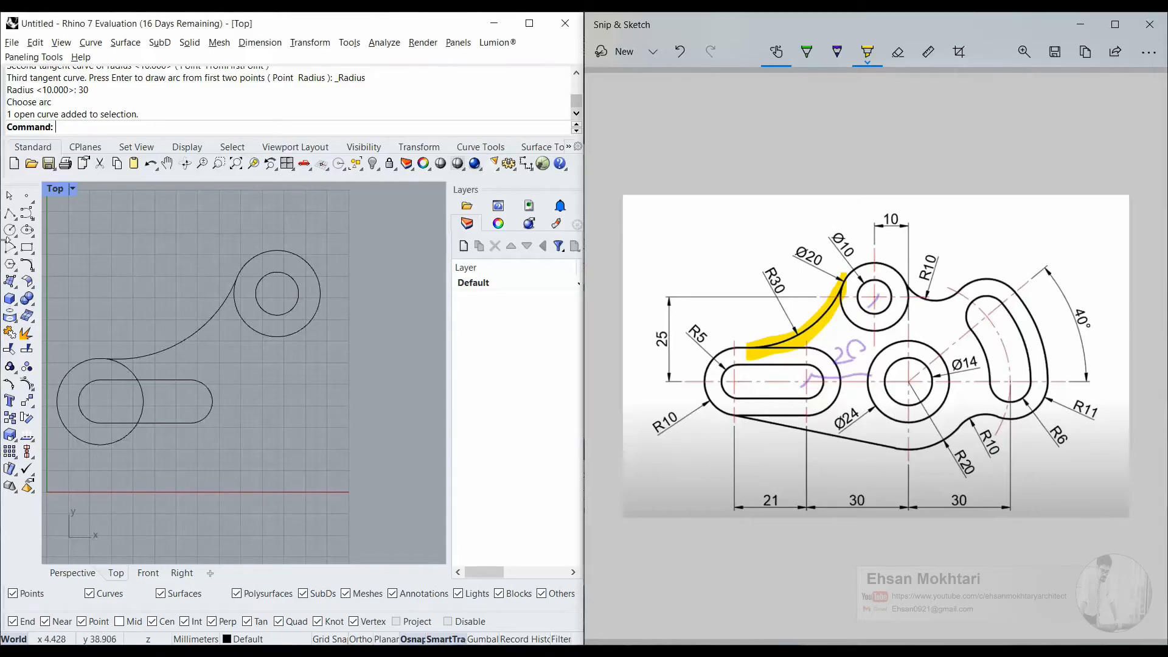
left_click(10, 214)
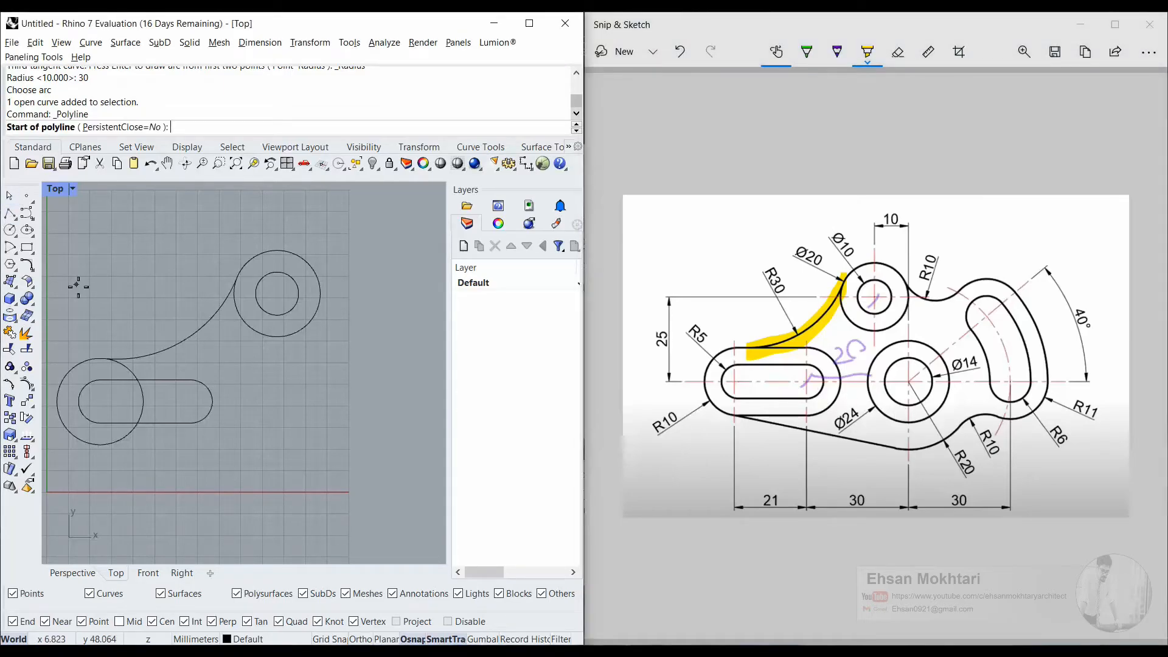
left_click(203, 412)
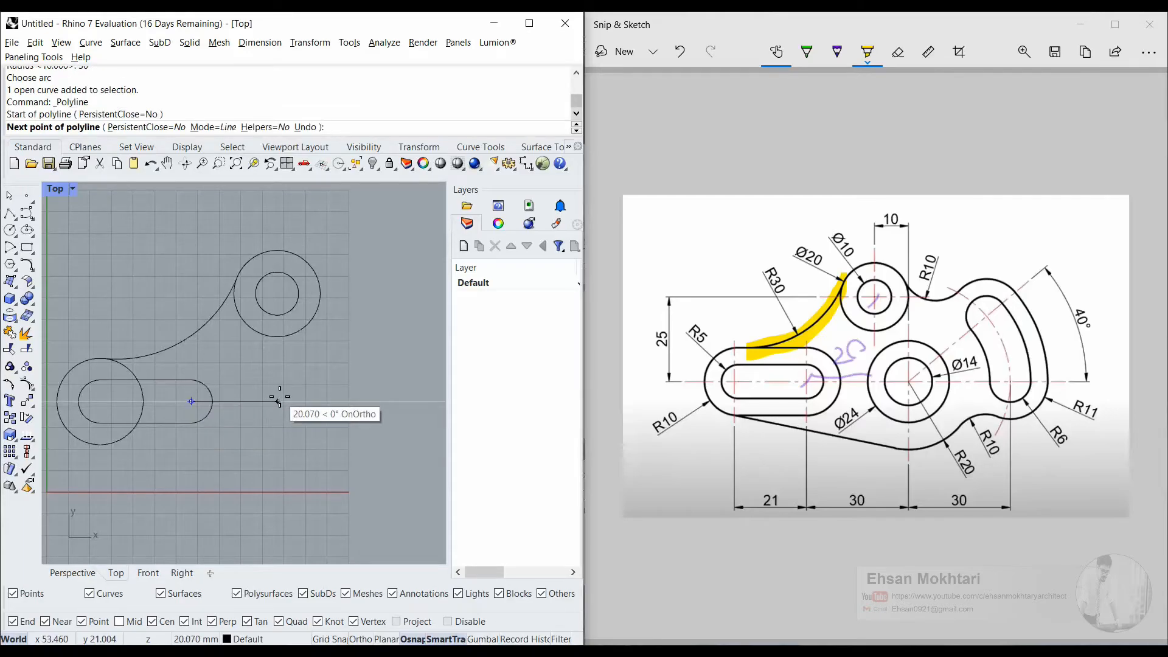
left_click(321, 402)
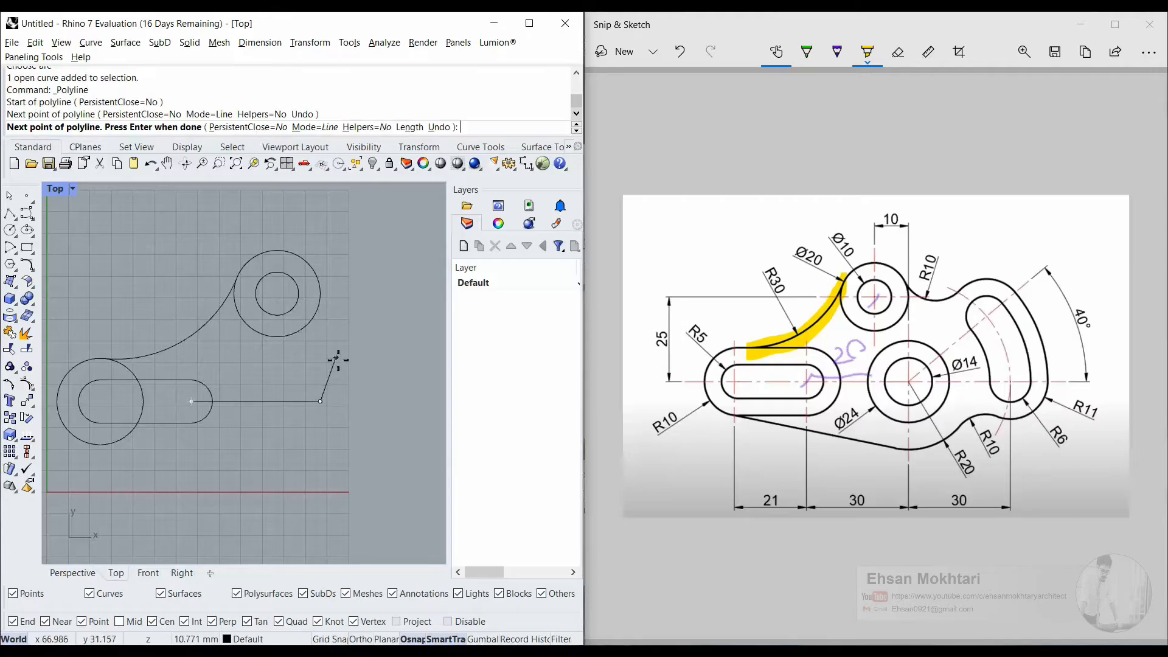
key("Return")
left_click_drag(903, 374, 917, 395)
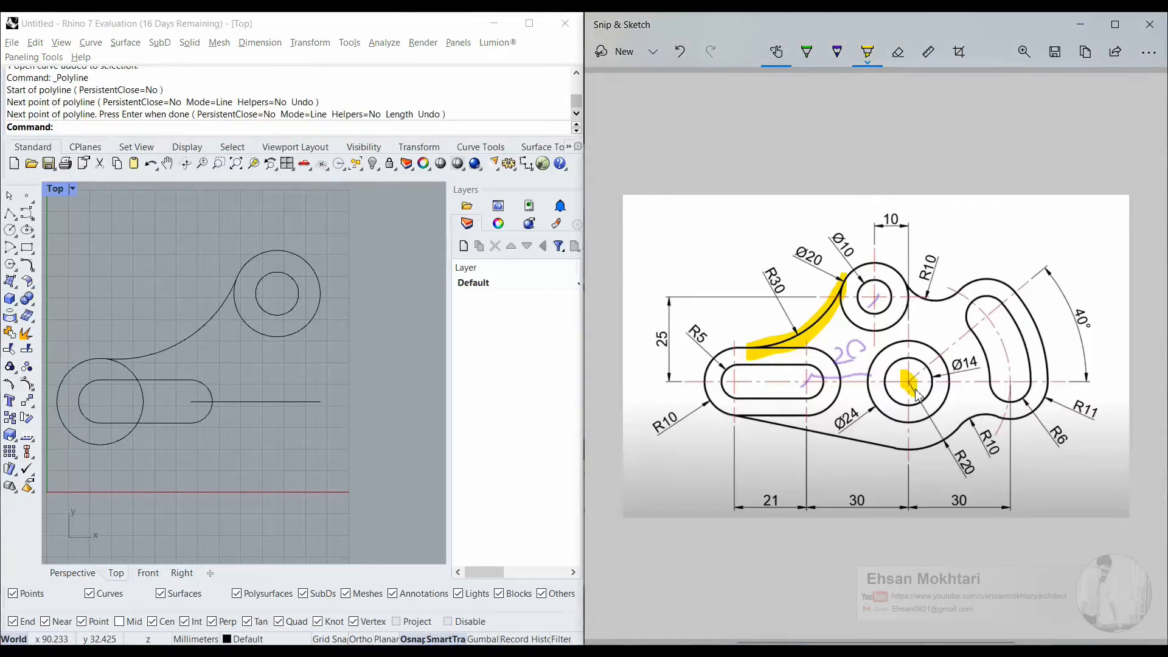
Back in Rhino, draw two concentric circles with 14 mm and 24 mm diameters centred on the right end of the guide polyline
left_click(10, 230)
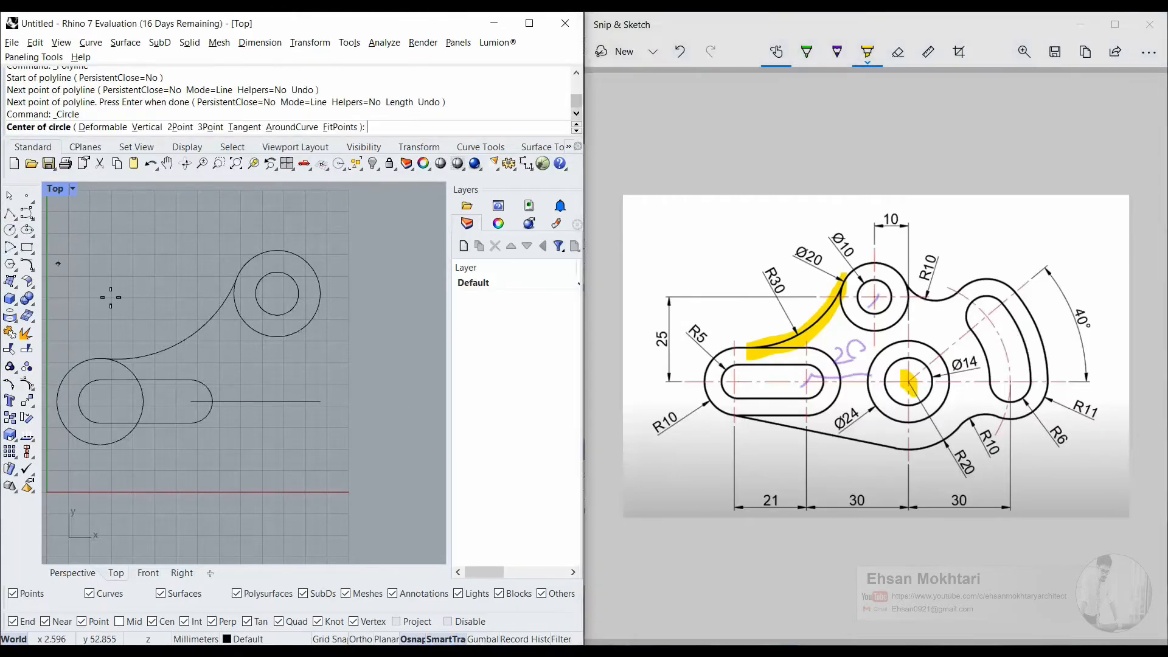
left_click(320, 402)
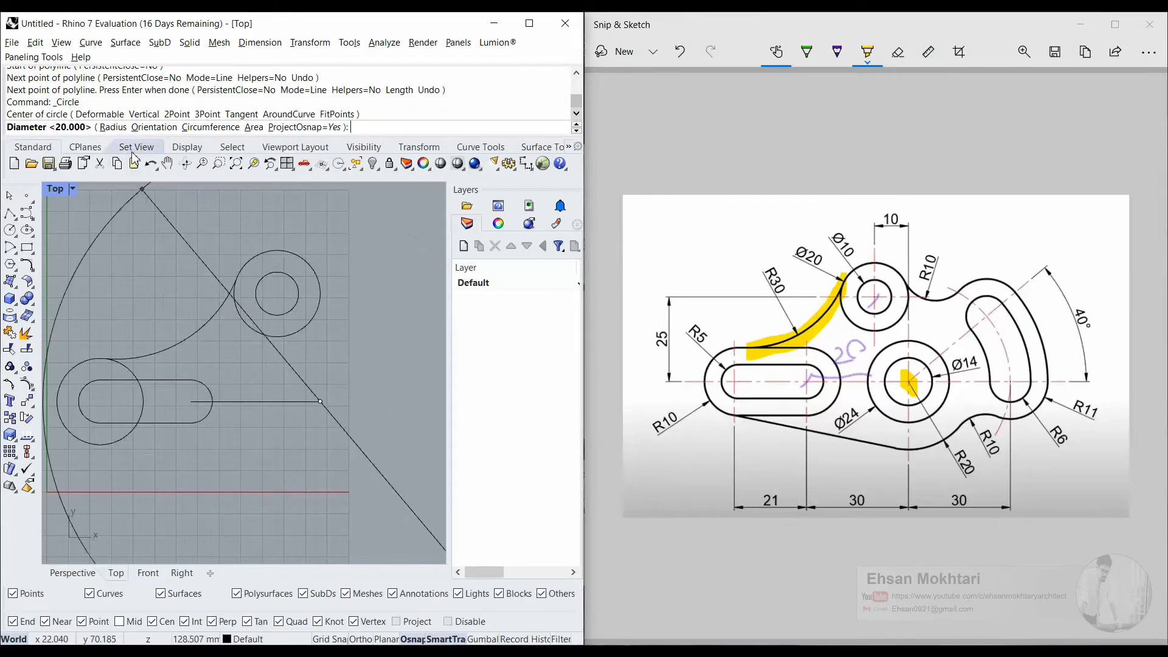
type("14")
key("Return")
key("Return")
left_click(331, 425)
type("24")
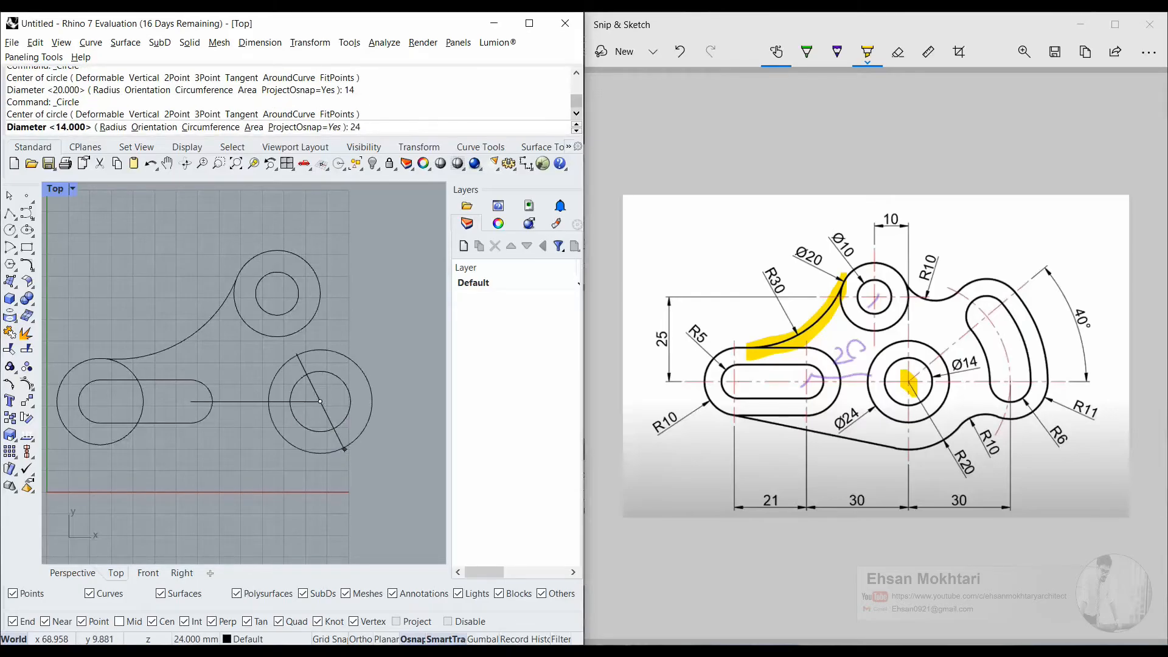
key("Return")
Draw a guide polyline 30 mm to the right from the 14 mm circle's centre and delete the guide coming from the slot
mouse_move(294, 467)
right_mouse_down()
mouse_move(282, 400)
mouse_move(234, 411)
right_mouse_up()
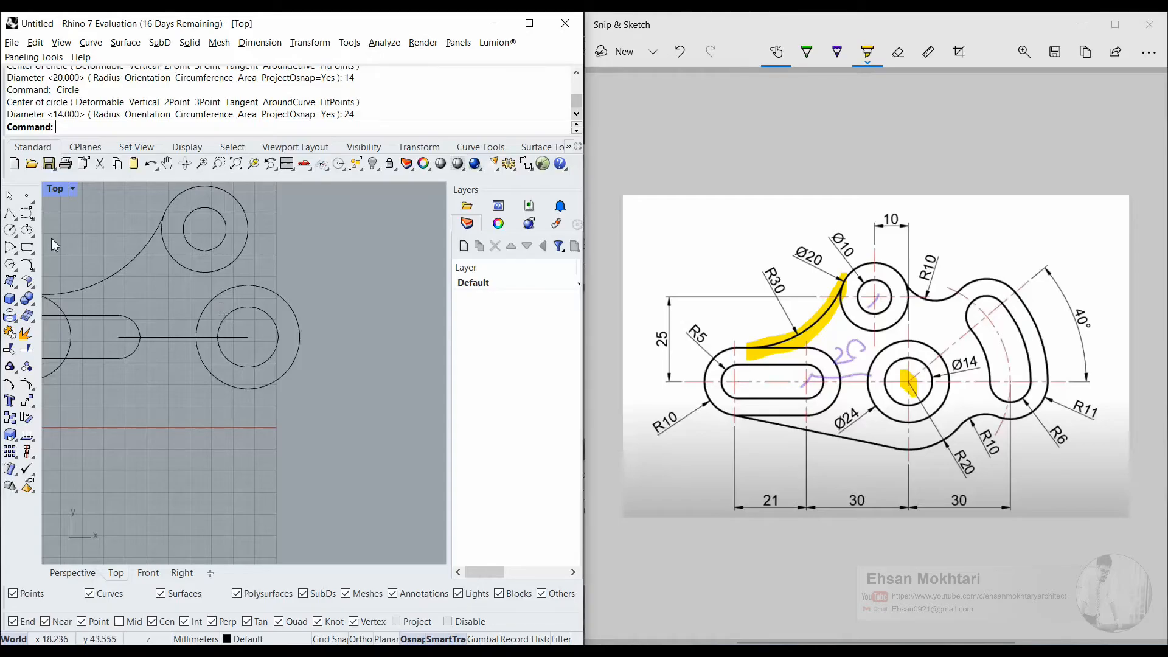
left_click(9, 213)
left_click(251, 337)
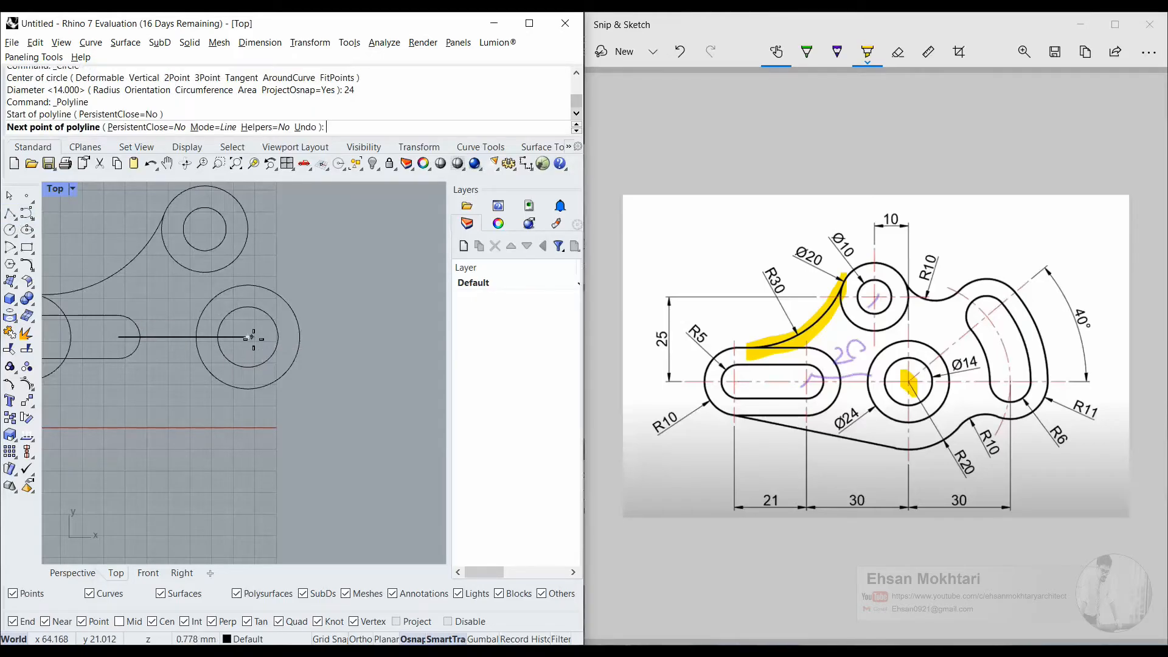
type("6")
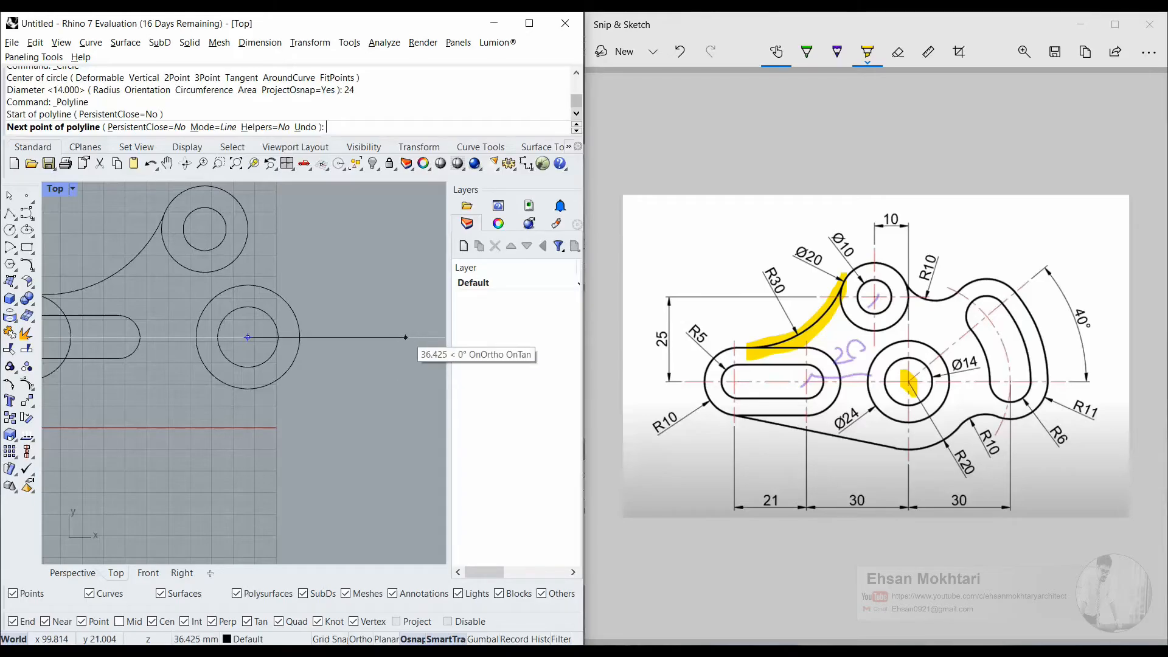
left_click(406, 338)
key("Return")
right_click_drag(375, 374, 271, 352)
left_click(148, 337)
key("Delete")
Draw a circle with a 6 mm radius centred on the right end of the new guide polyline
left_click(10, 230)
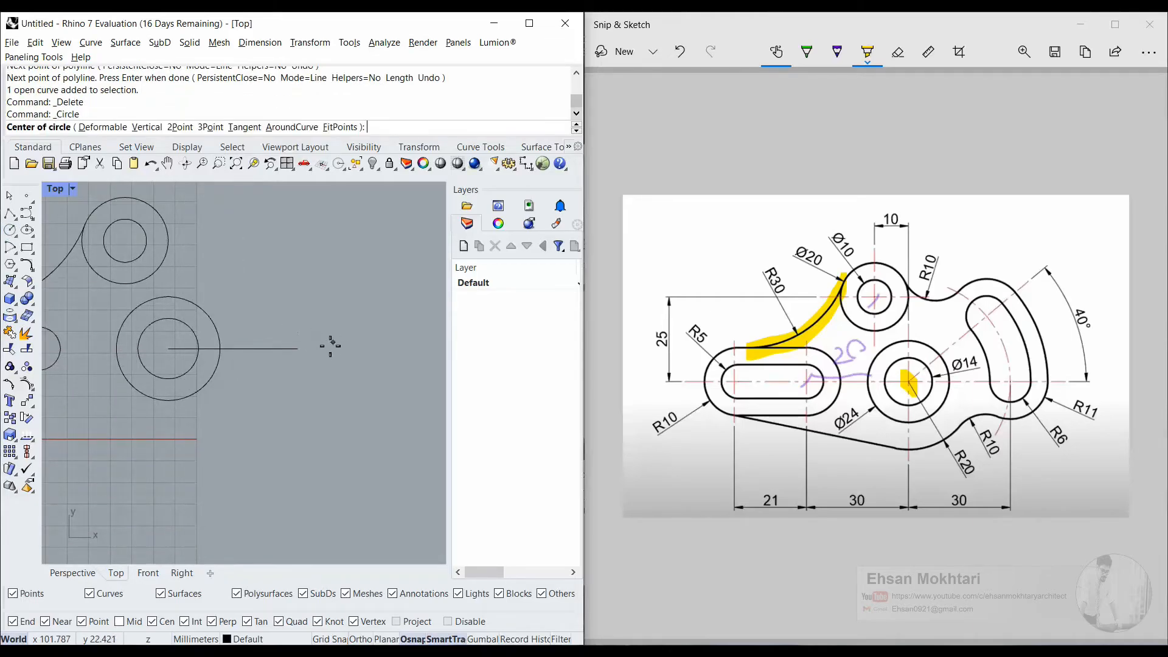
left_click(297, 349)
left_click(113, 126)
type("6")
key("Return")
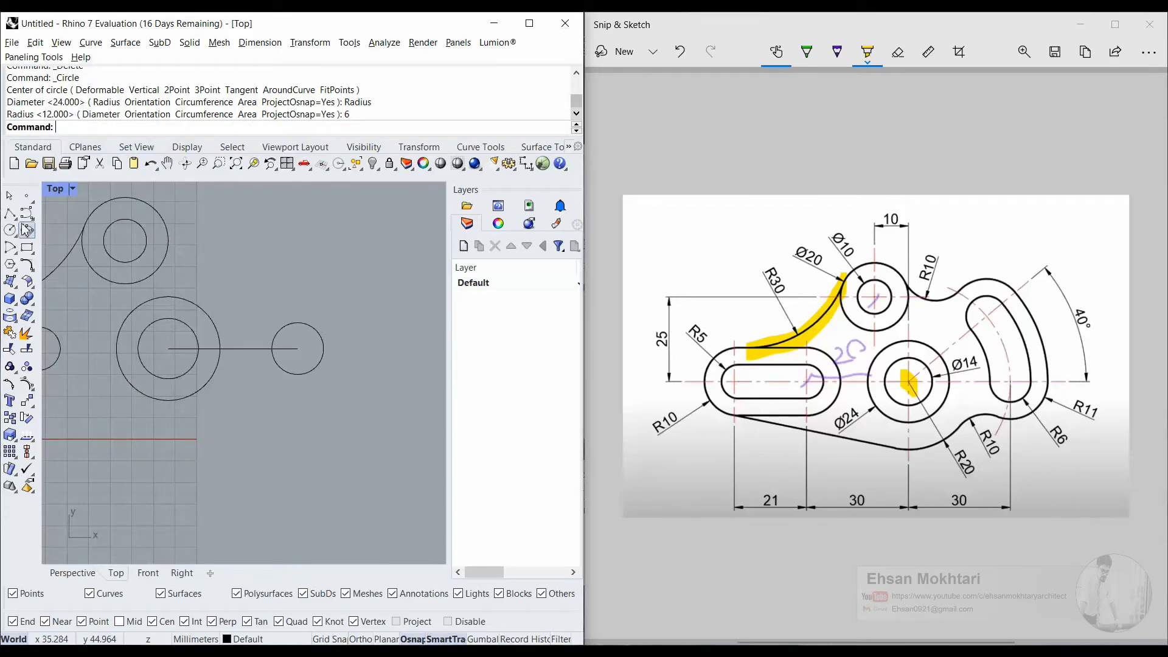
Make a rotated copy of the 6 mm radius circle at 40 degrees about the centre of the 14 mm circle
left_click(323, 349)
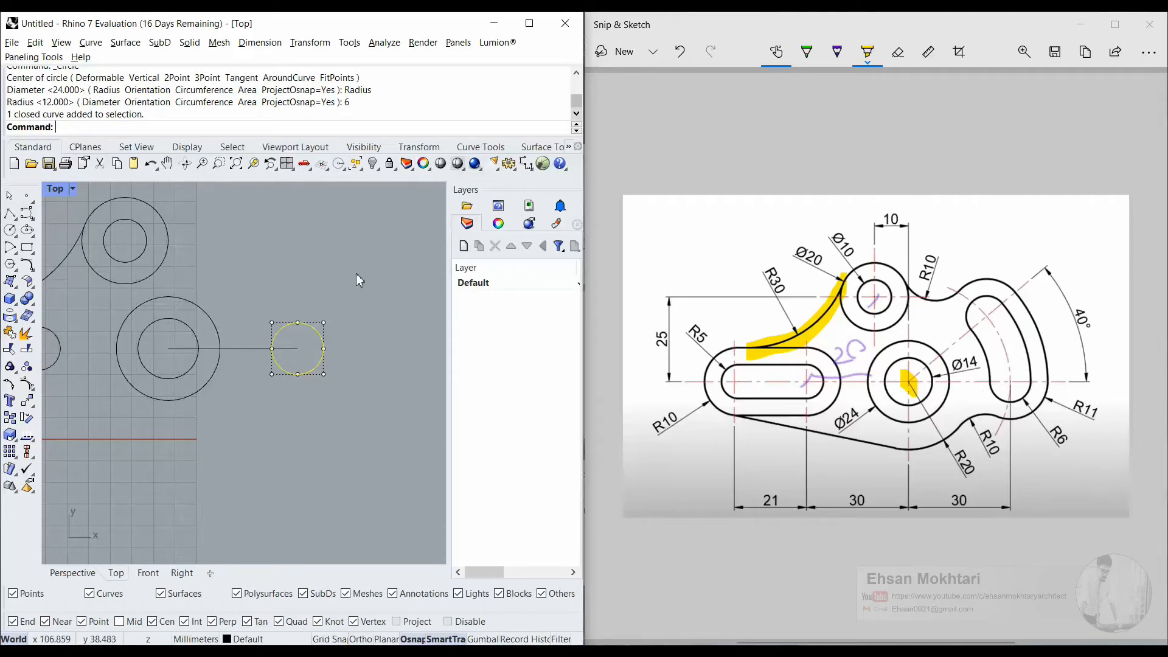
type("Rotate")
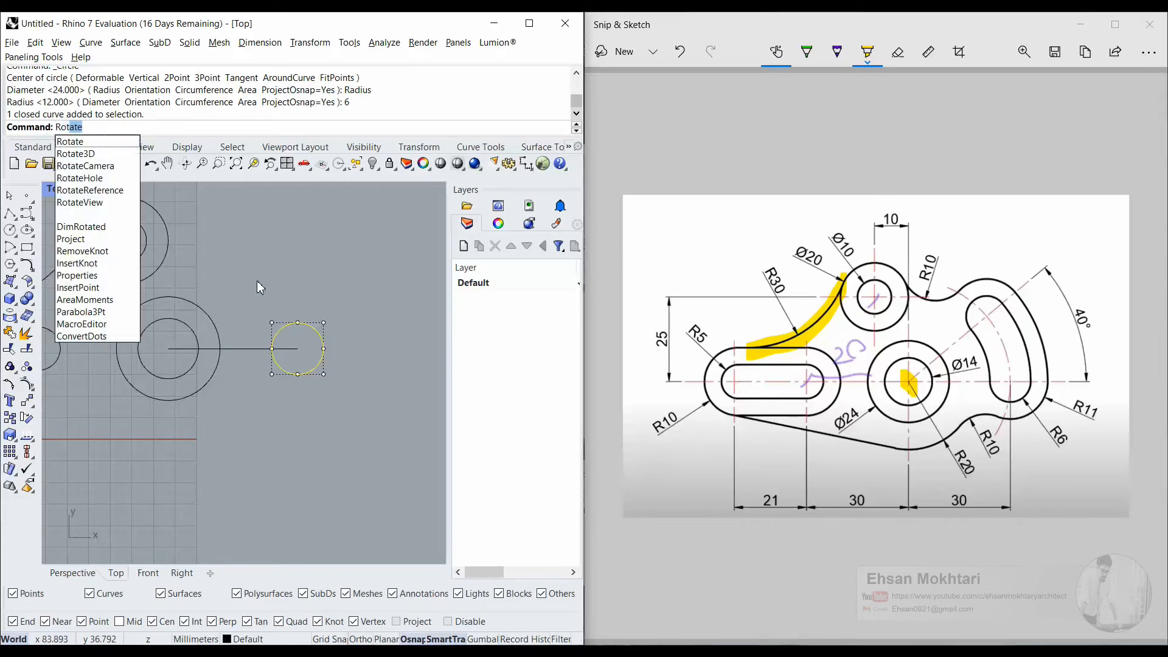
key("Return")
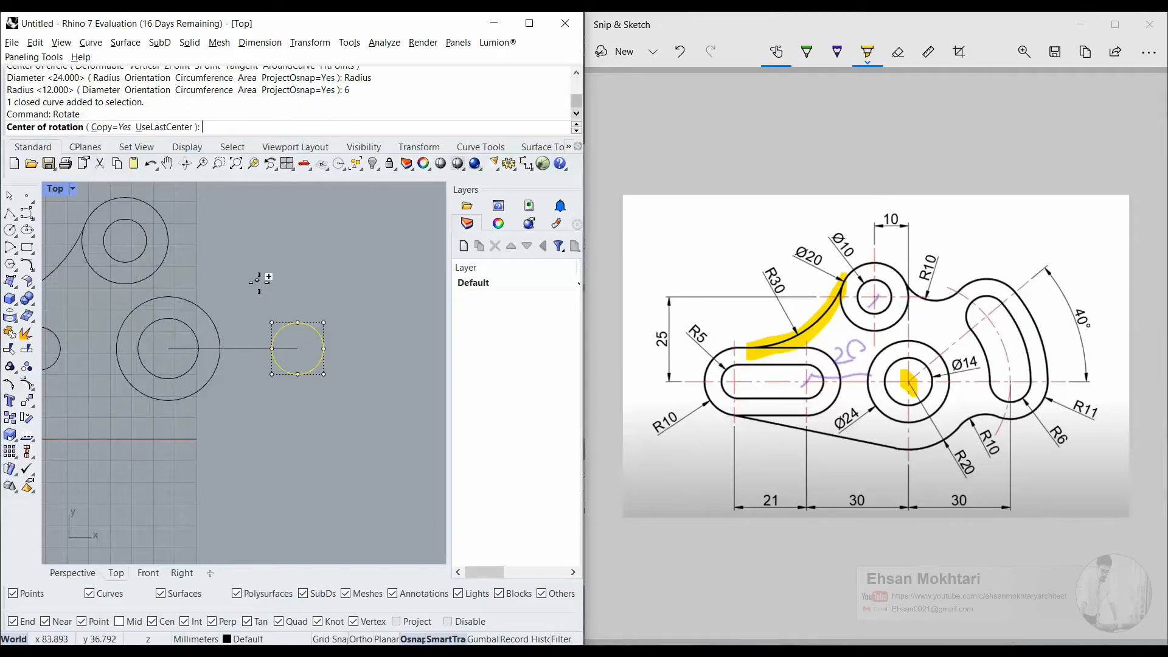
left_click(169, 348)
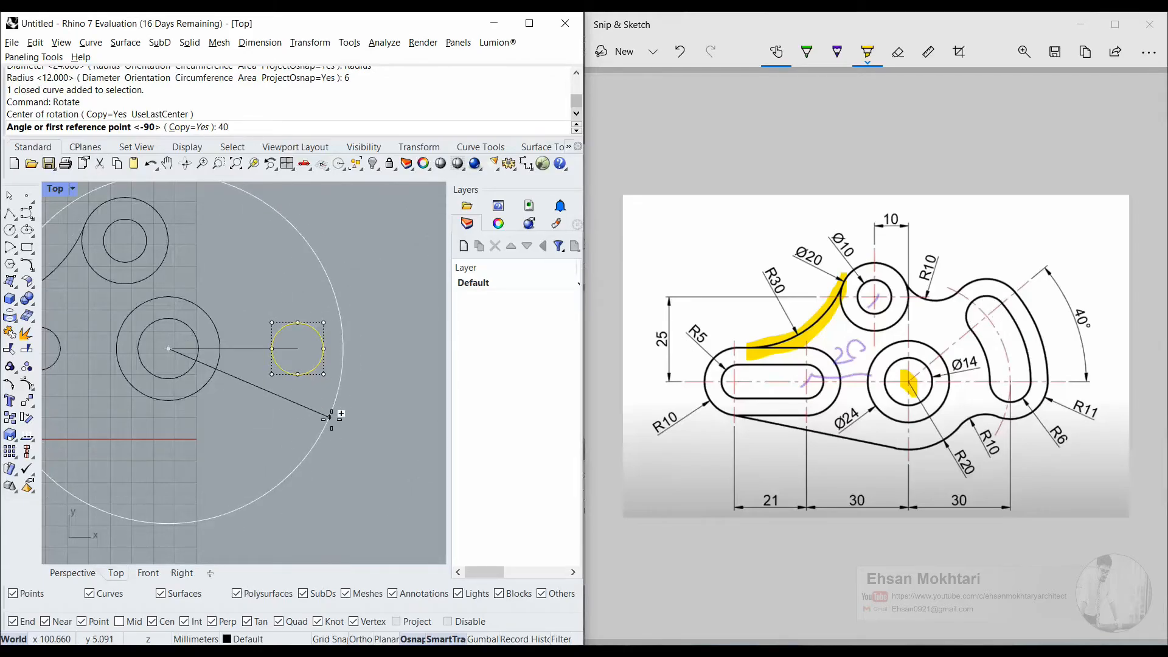
key("Return")
key("Return")
left_click(368, 434)
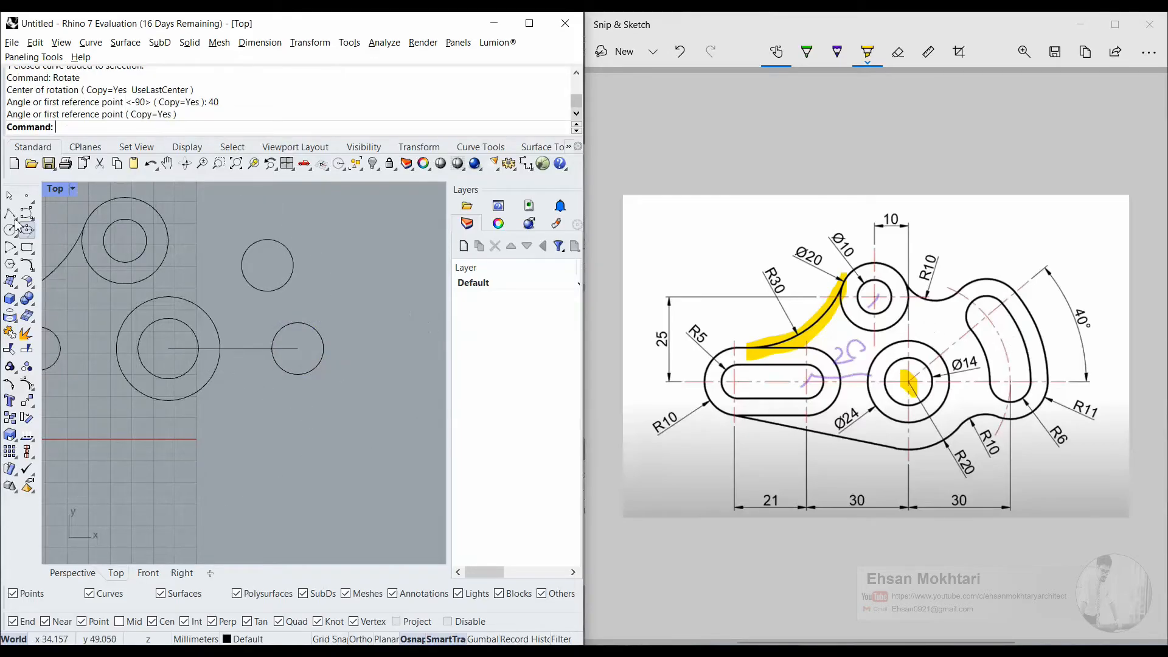
left_click(11, 214)
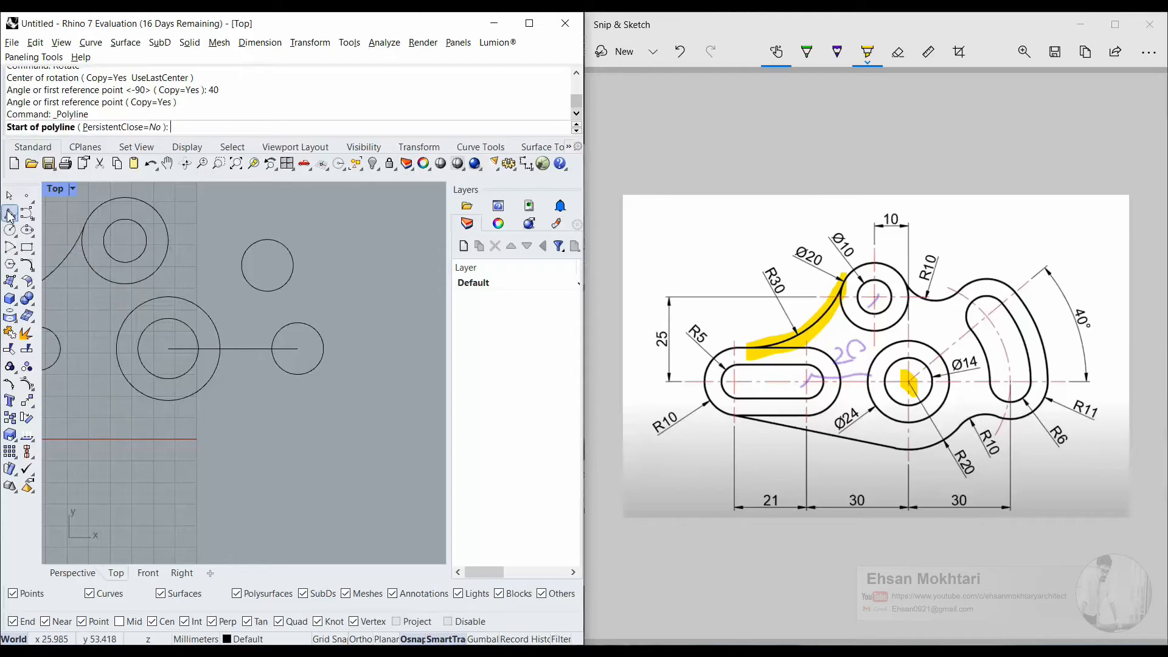
right_click_drag(263, 338, 311, 359)
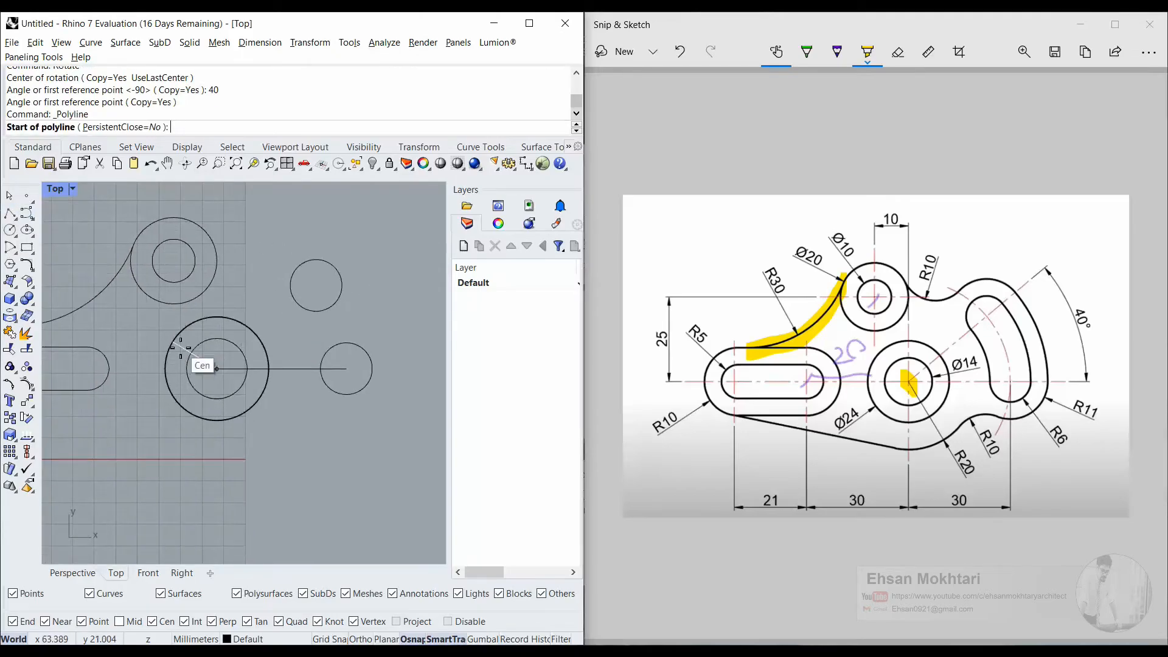
key("Escape")
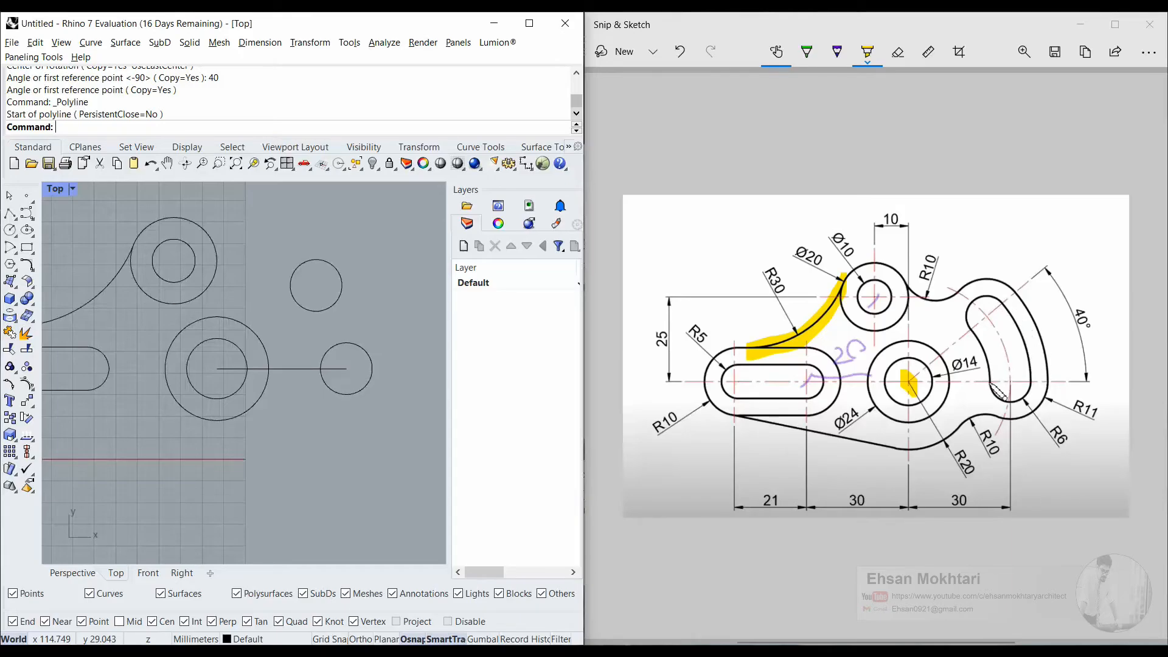
Draw a 24 mm radius arc tangent to the inner sides of the two 6 mm radius circles
left_click(9, 247)
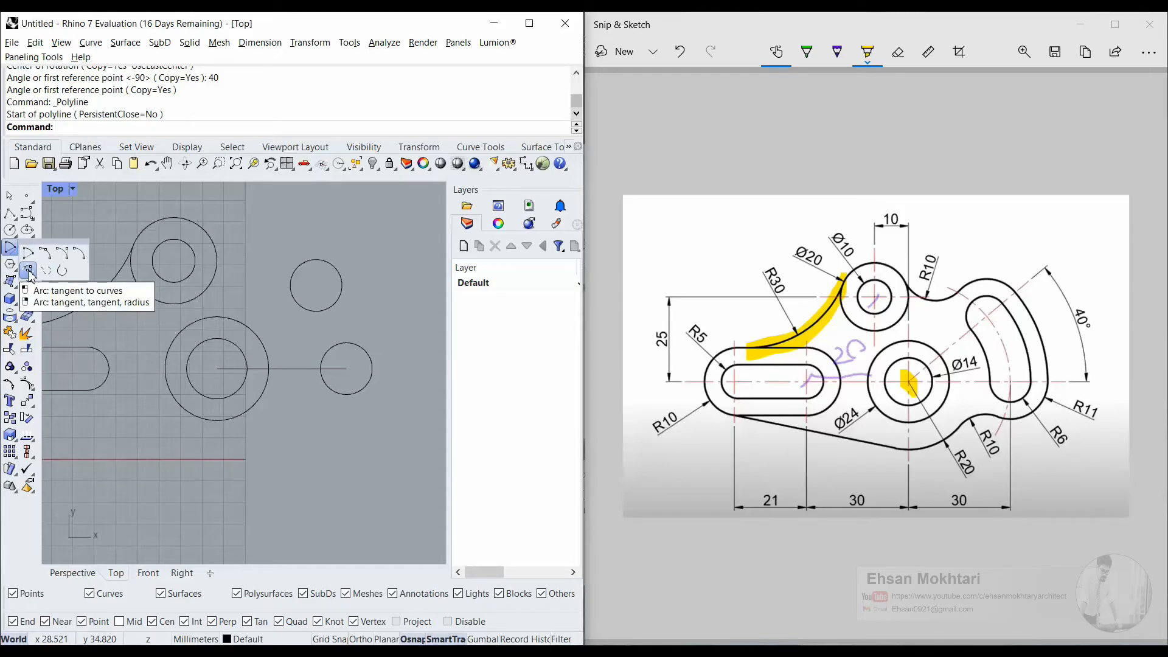
left_click(28, 271)
left_click(321, 367)
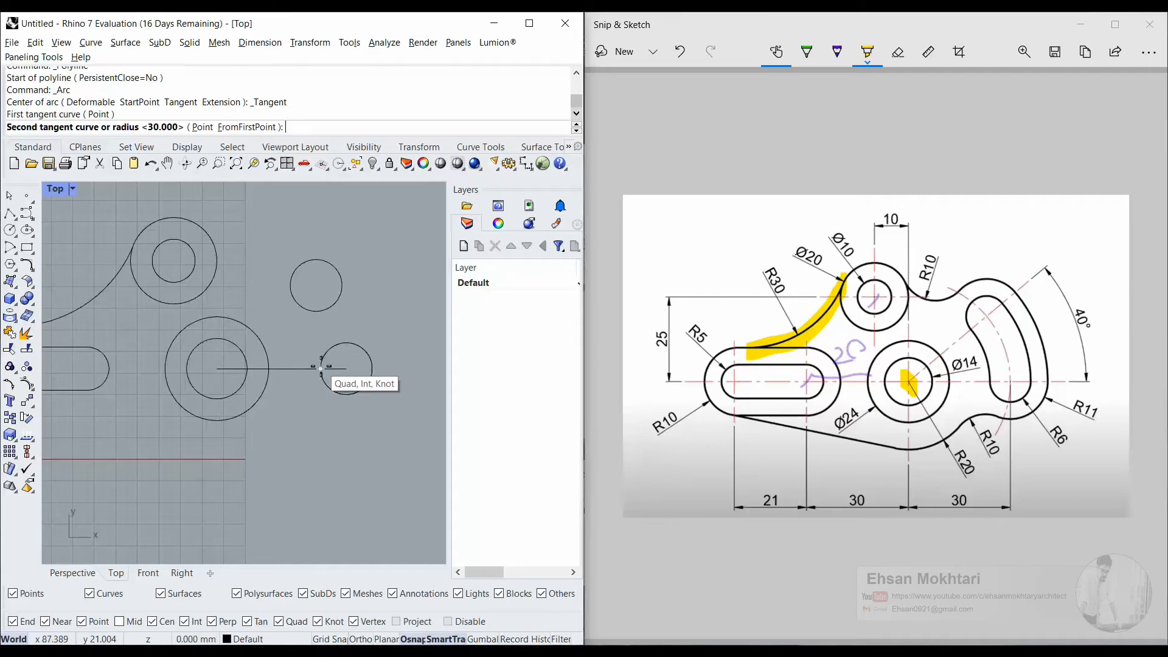
left_click(296, 302)
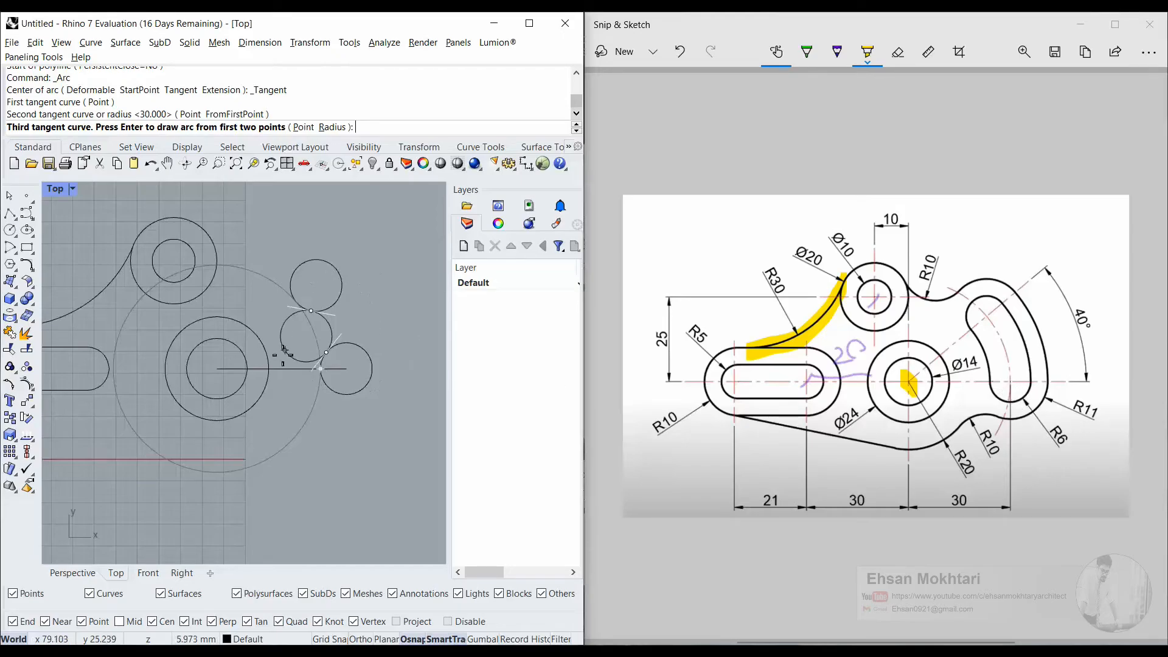
type("4")
key("Return")
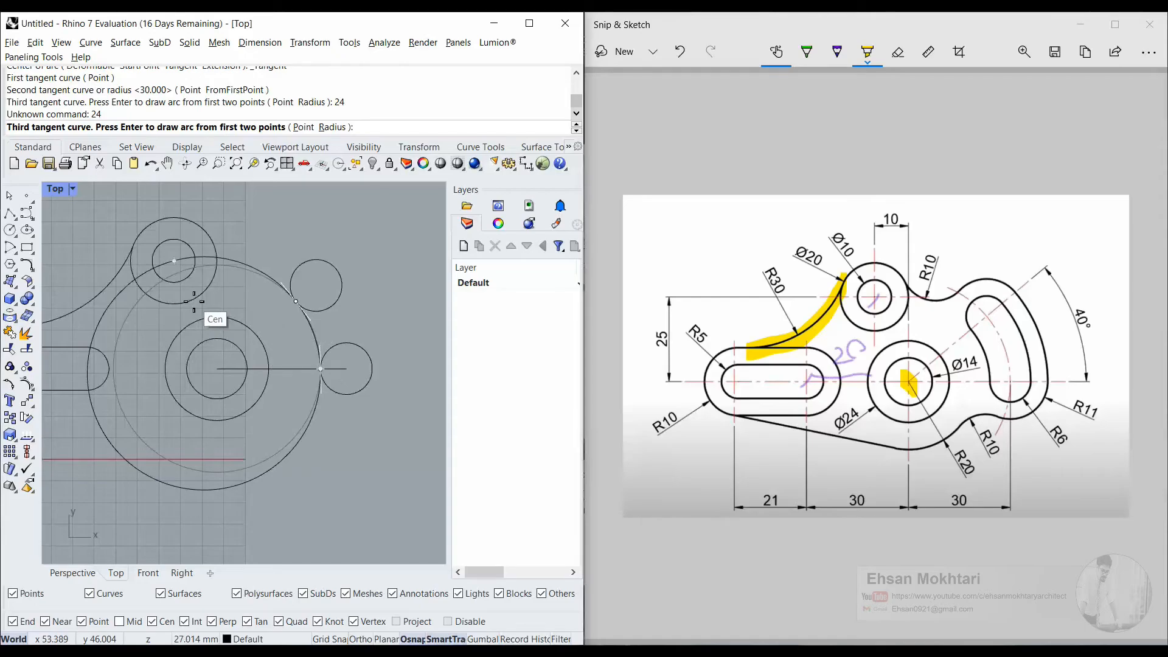
left_click(333, 127)
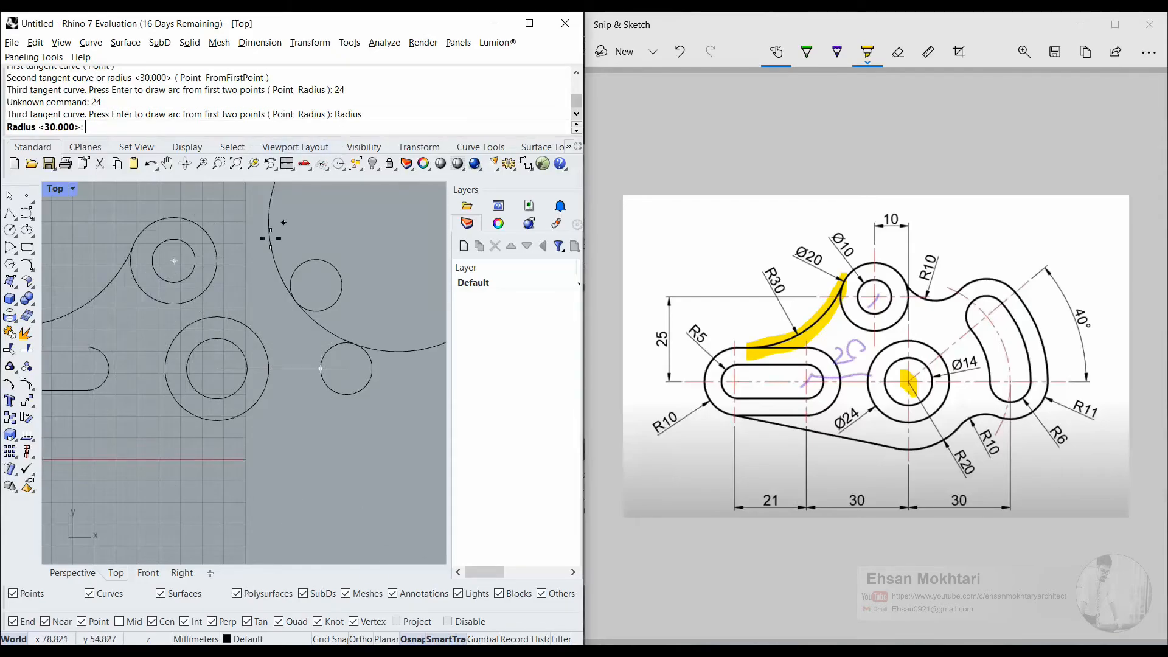
type("24")
key("Return")
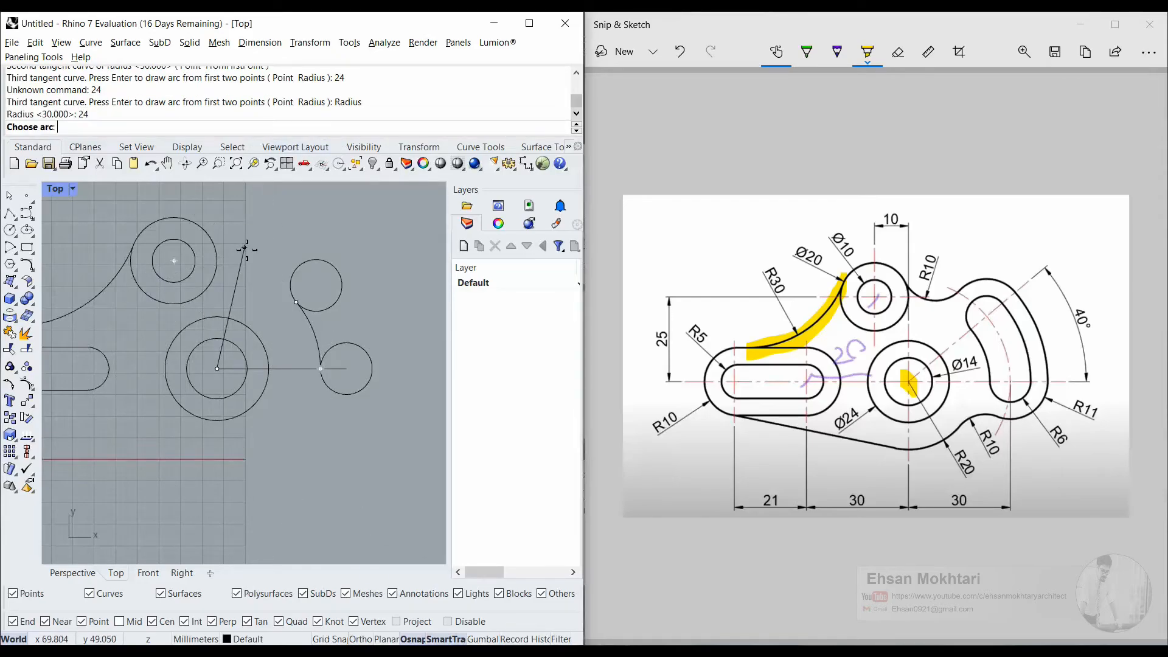
scroll(249, 259, "up", 6)
left_click(258, 299)
scroll(362, 384, "up", 2)
scroll(362, 384, "up", 2)
right_click_drag(363, 384, 308, 339)
left_click(308, 340)
left_click(388, 323)
scroll(388, 324, "down", 8)
right_click_drag(388, 323, 364, 319)
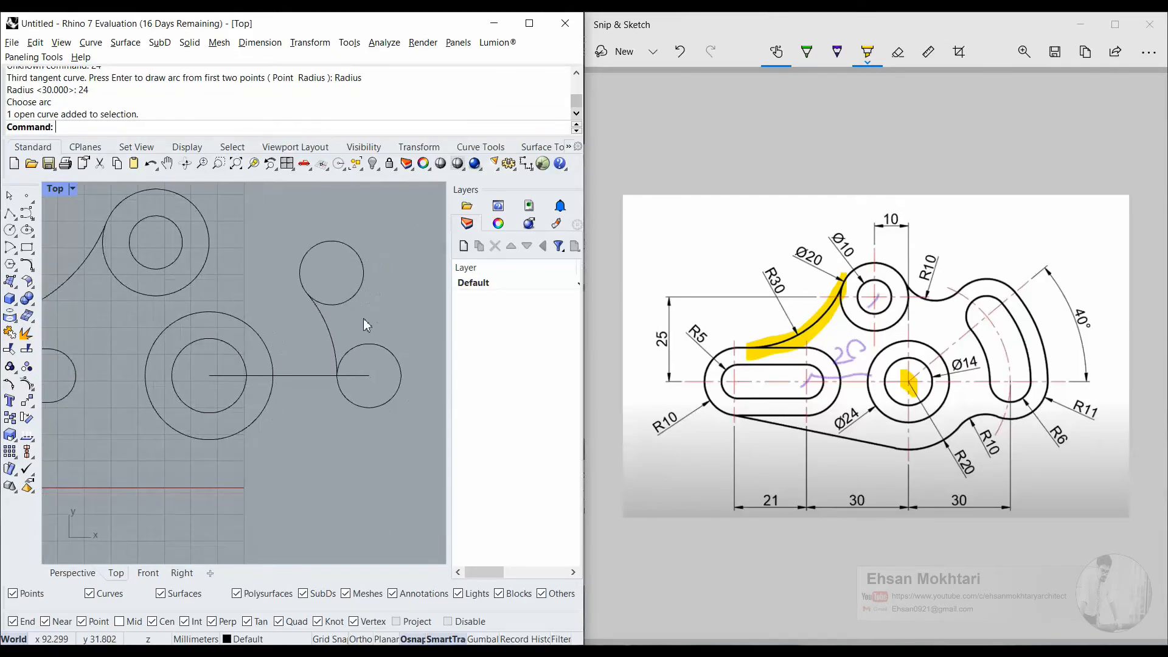
Try to draw a 36 mm radius arc tangent to the outer sides of the two 6 mm radius circles
key("Return")
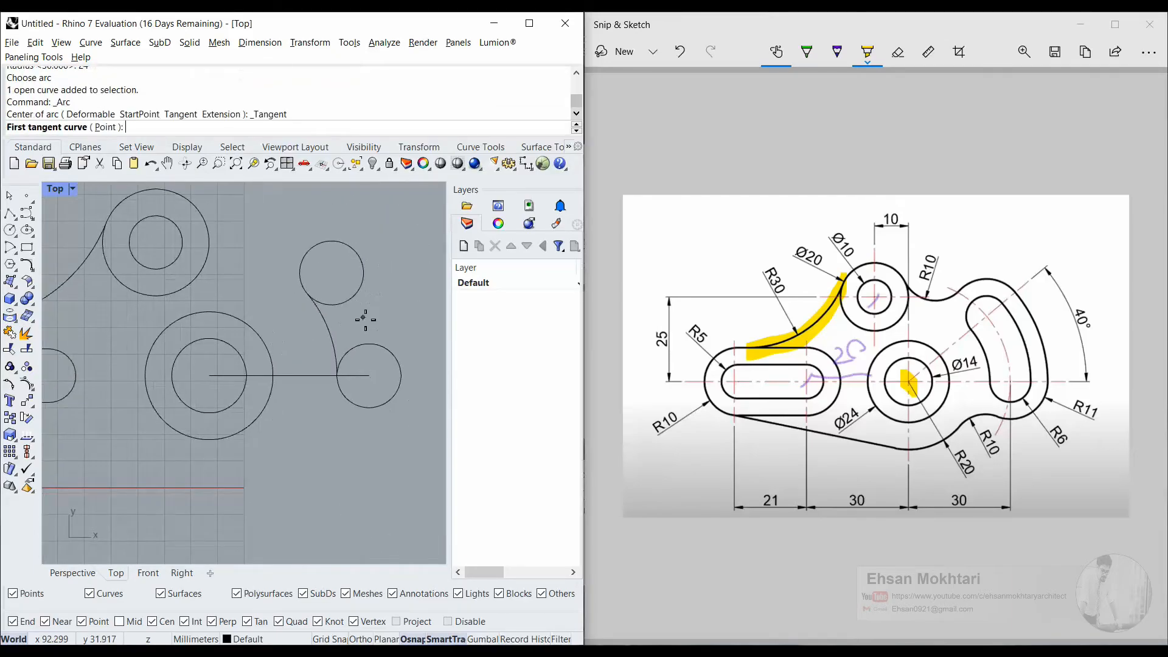
left_click(398, 363)
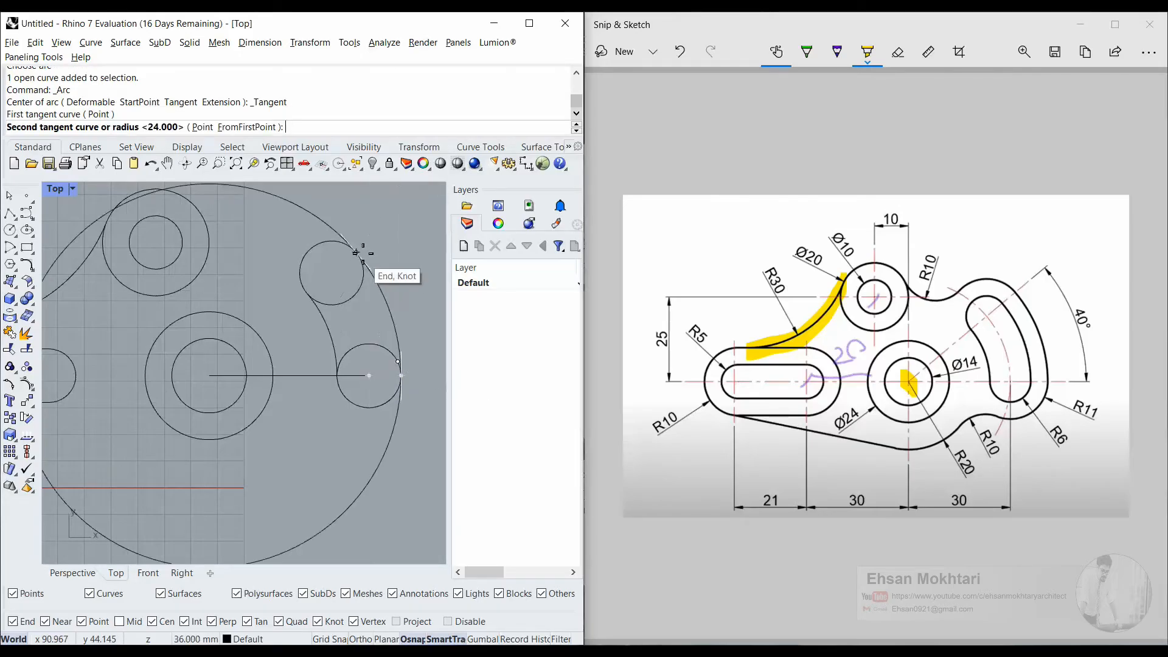
left_click(357, 251)
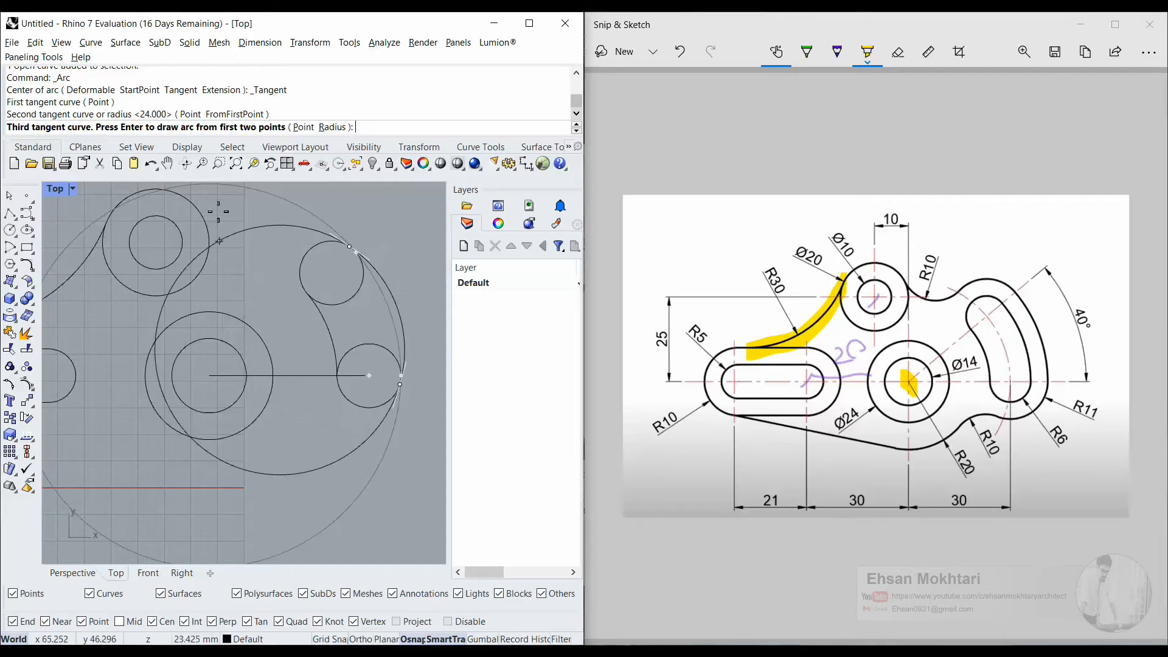
left_click(332, 126)
type("3")
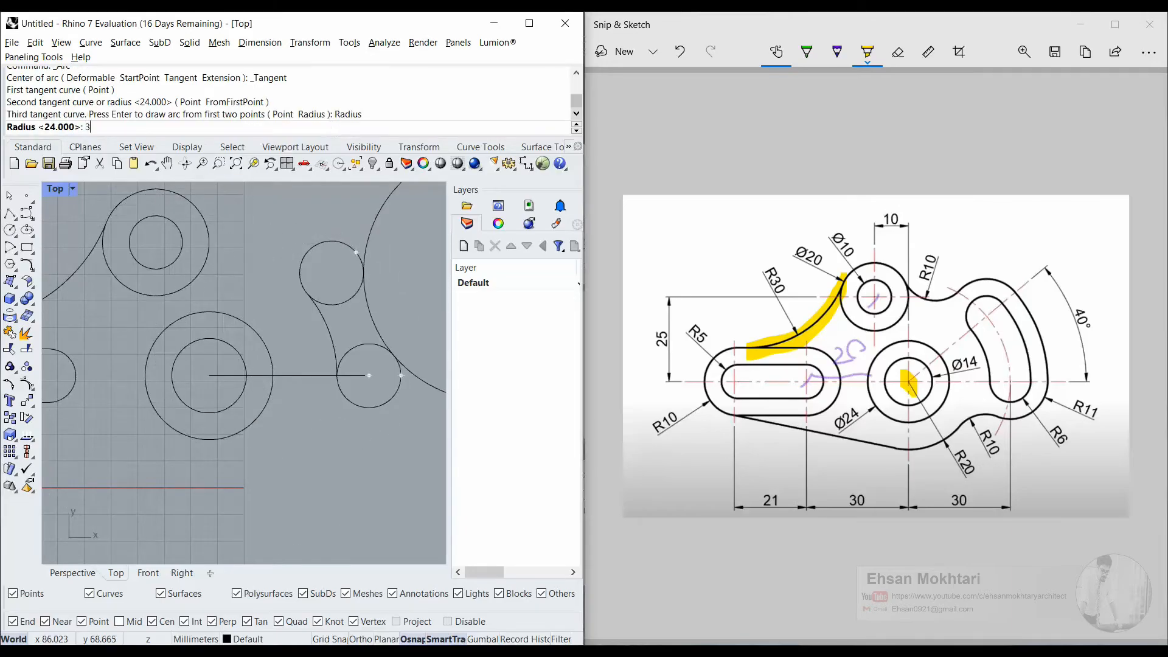
type("6")
key("Return")
left_click(271, 256)
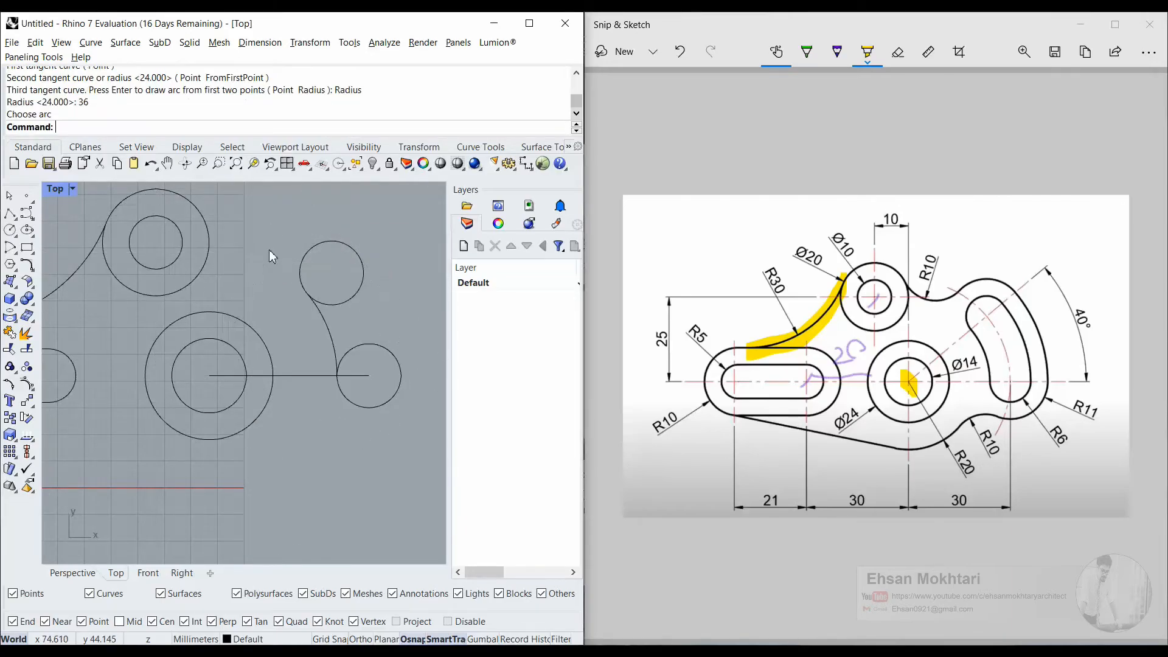
Join the outer sides of the two 6 mm radius circles with a tangent arc of 36 mm radius
right_click(269, 292)
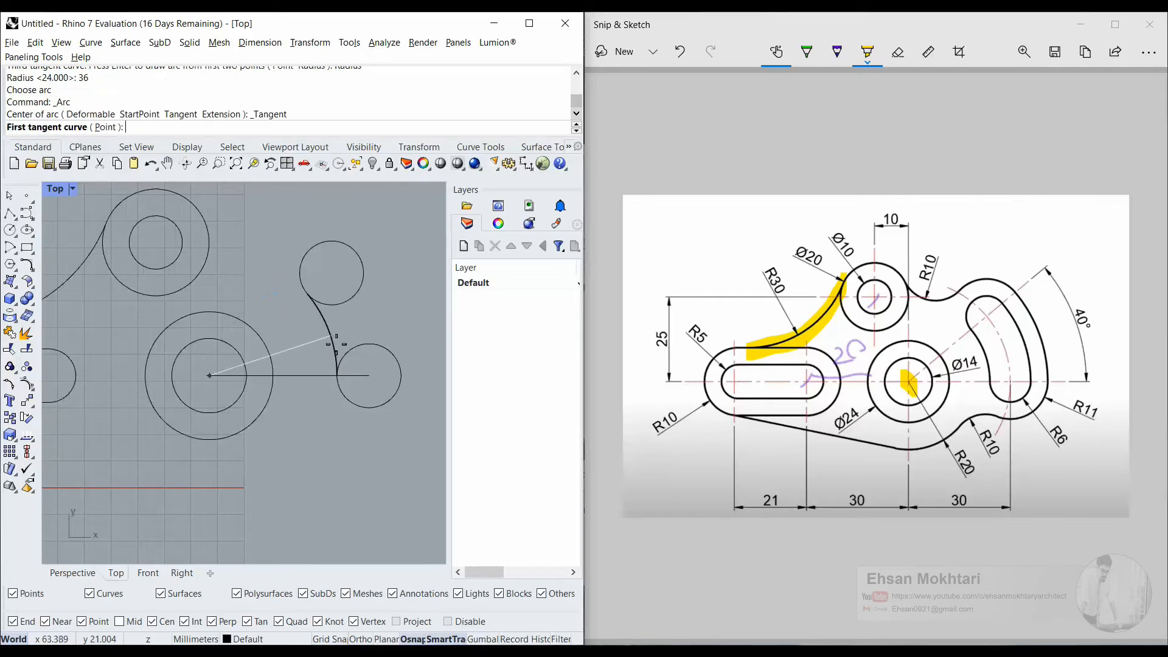
left_click(400, 365)
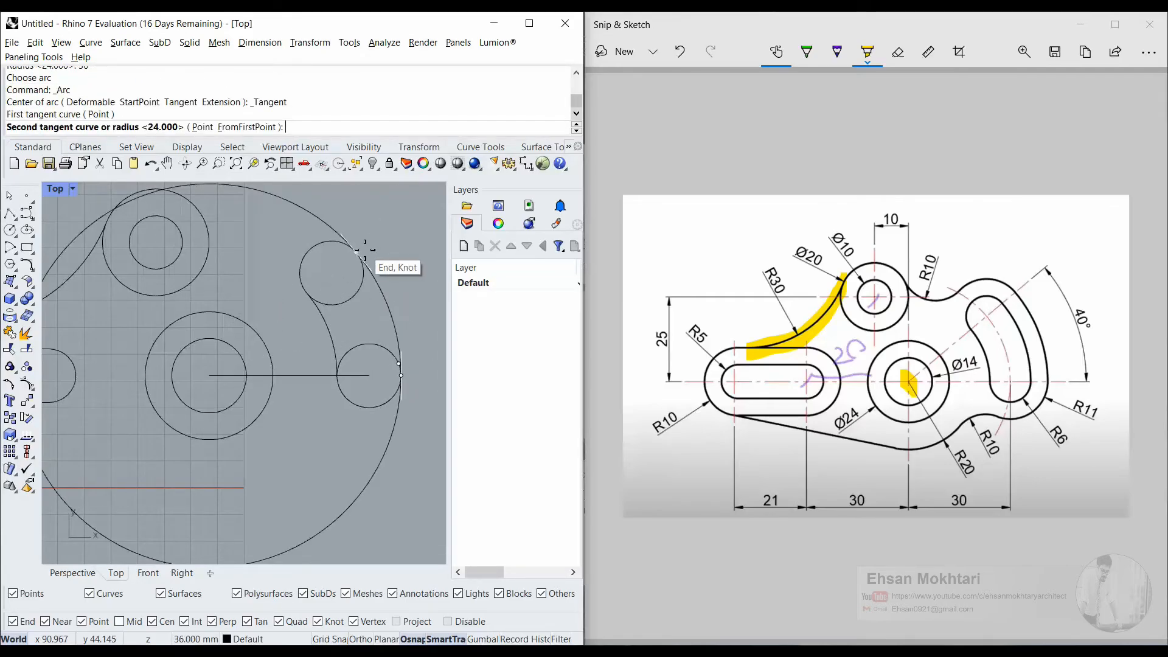
left_click(365, 248)
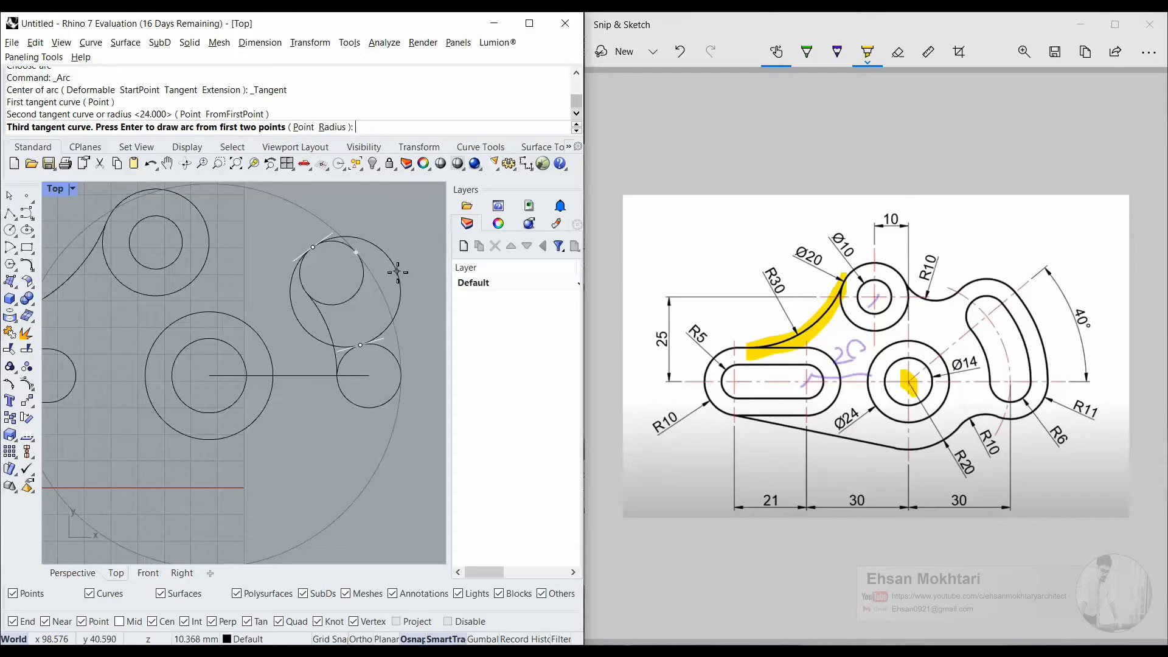
left_click(332, 126)
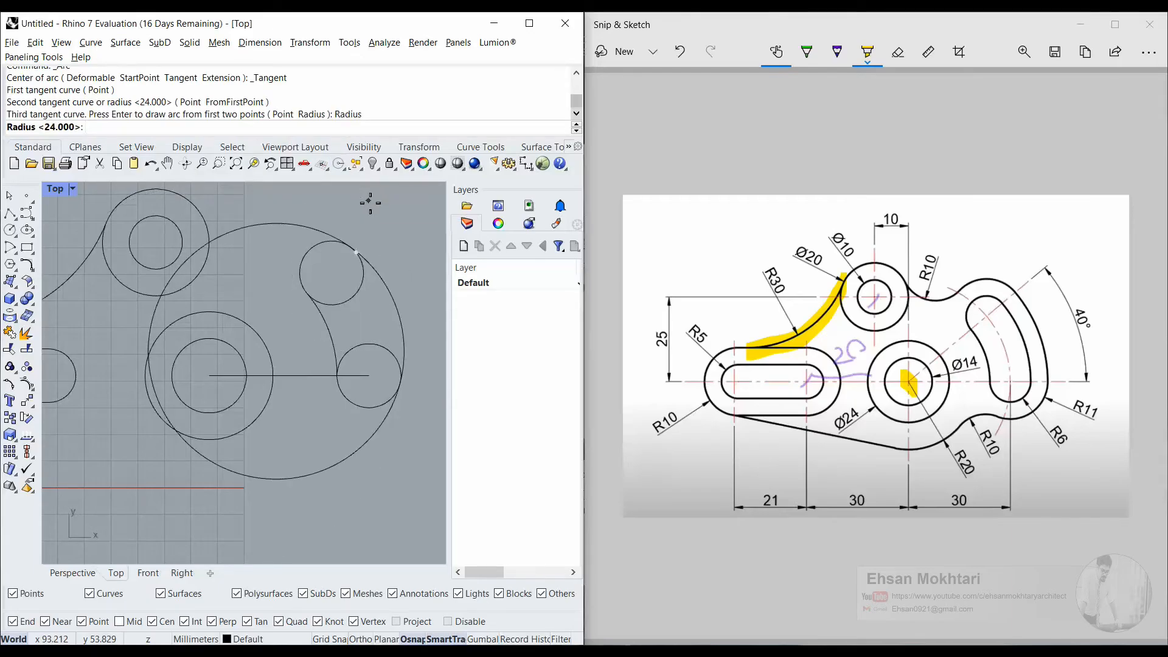
type("36")
key("Return")
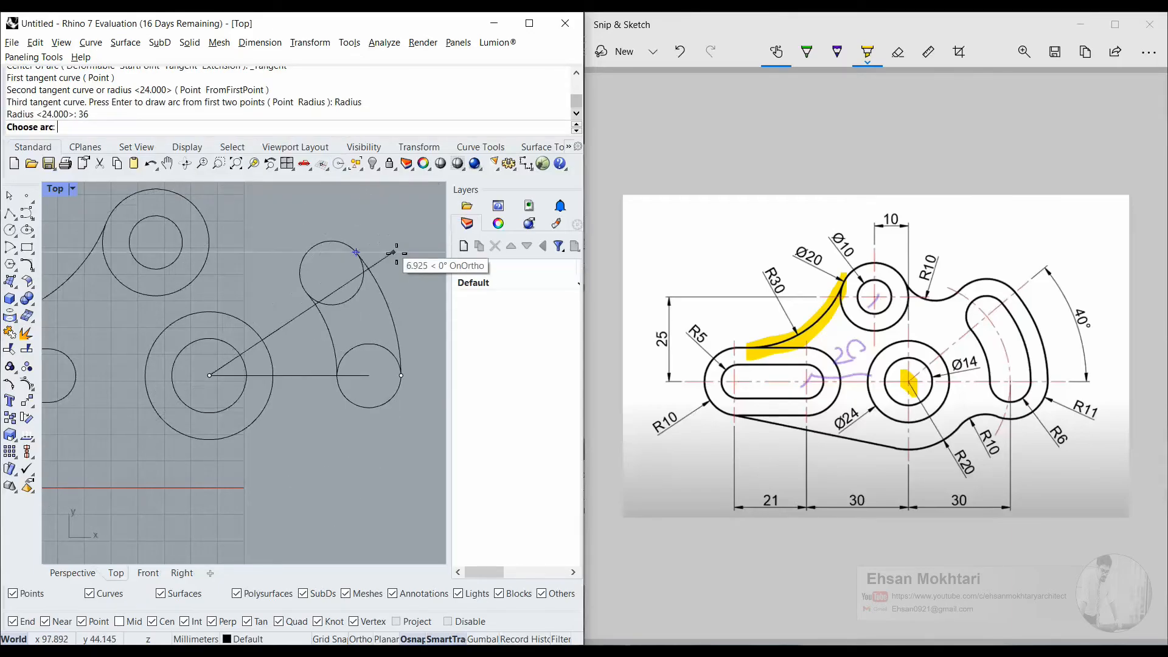
left_click(414, 287)
right_click_drag(400, 308, 331, 300)
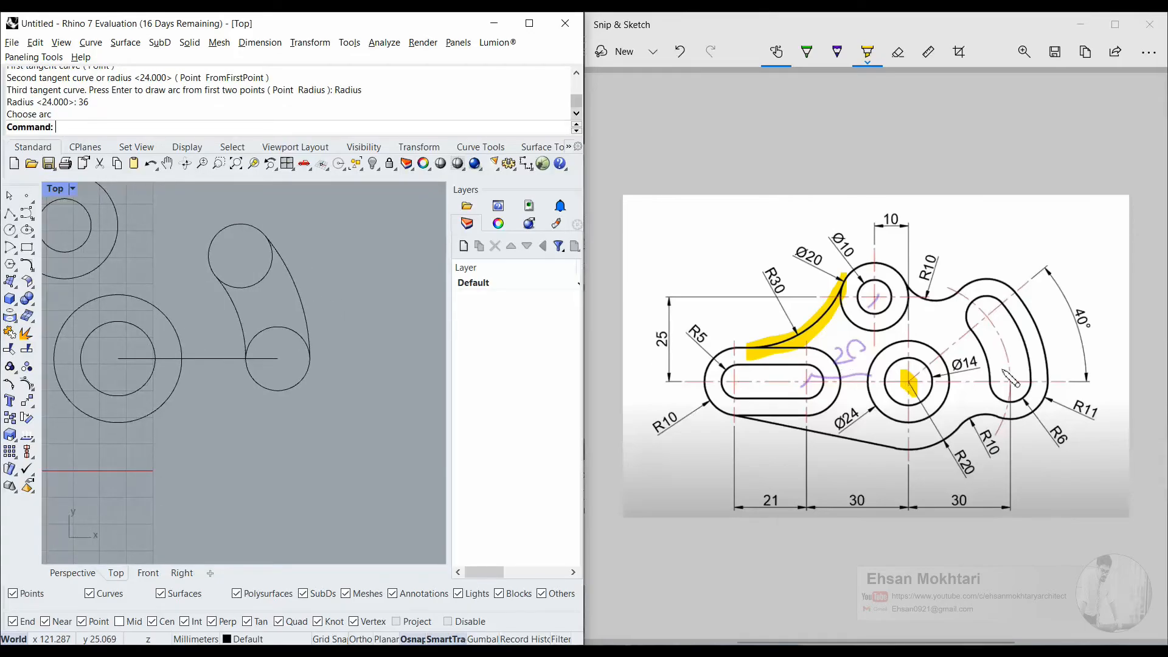
Trim away the inner portions of both 6 mm radius circles, using the two tangent arcs as cutting objects, to form the curved slot
type("trim")
key("Return")
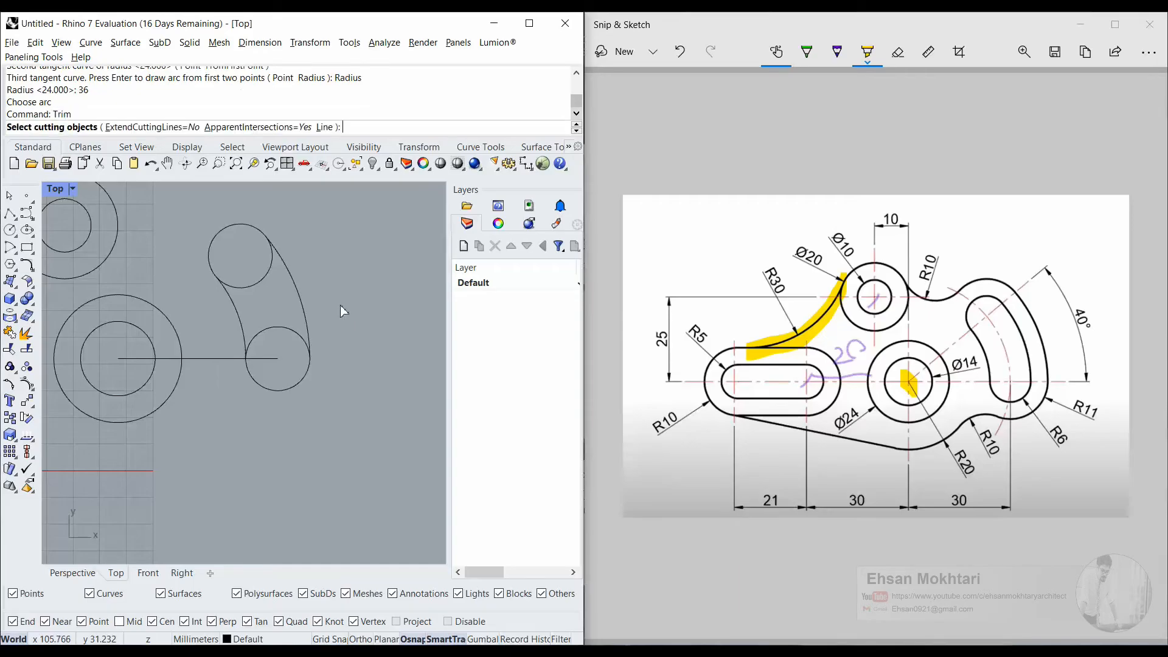
left_click(283, 339)
key("Escape")
key("Return")
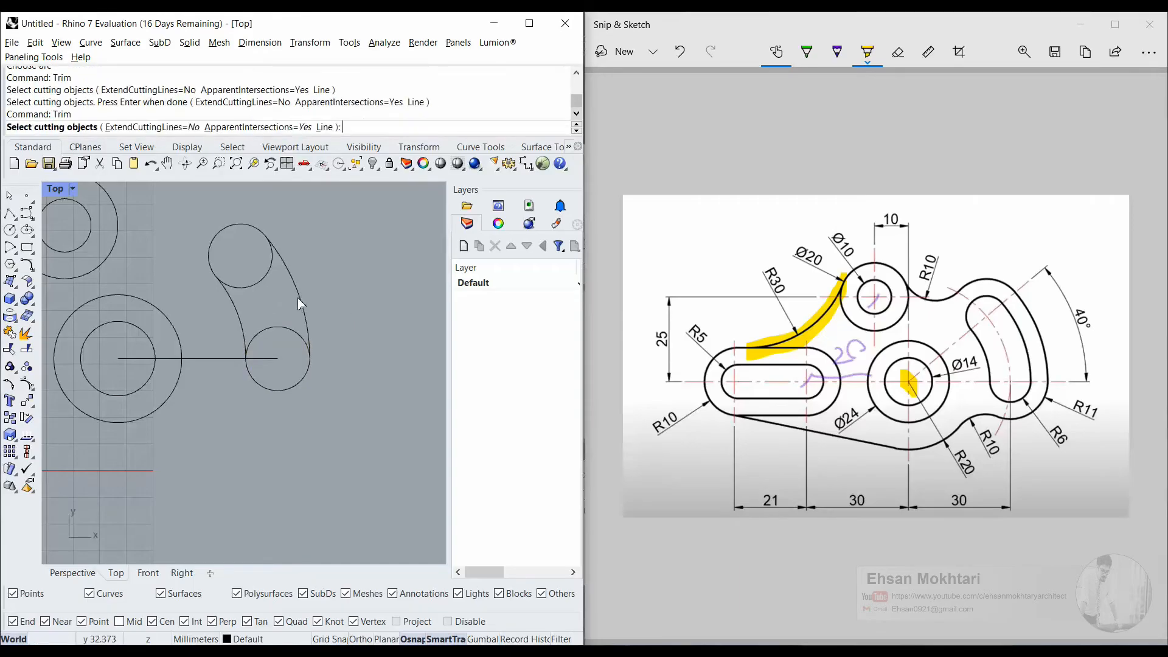
left_click(300, 304)
left_click(237, 310)
key("Return")
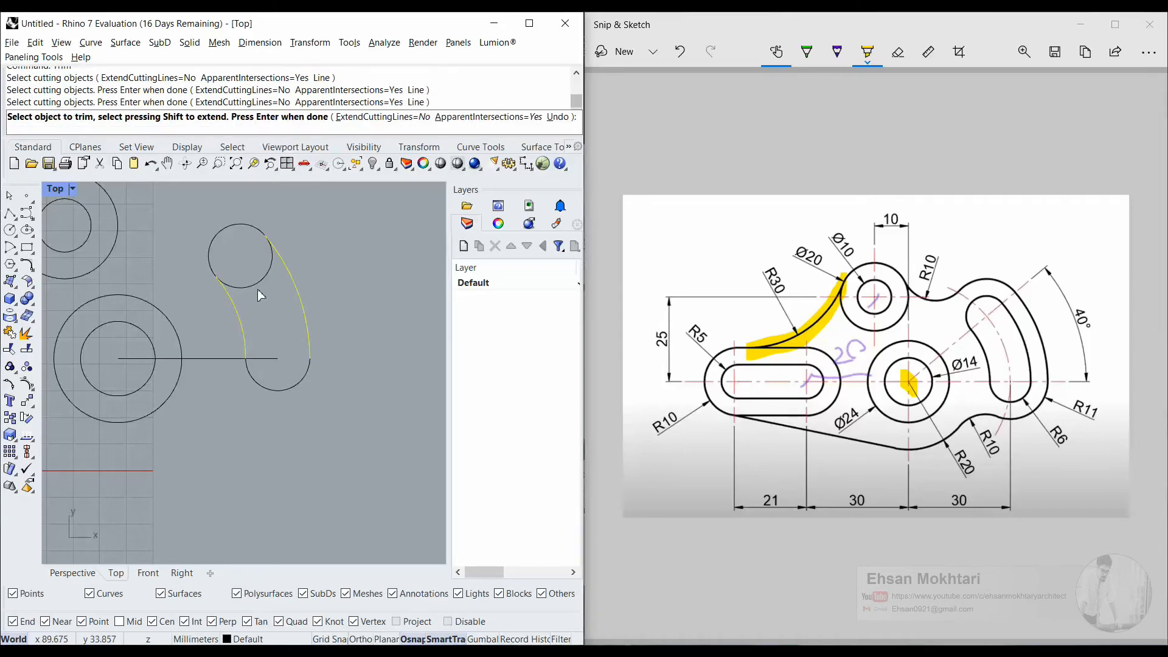
left_click(258, 285)
right_click_drag(214, 368, 302, 363)
key("Return")
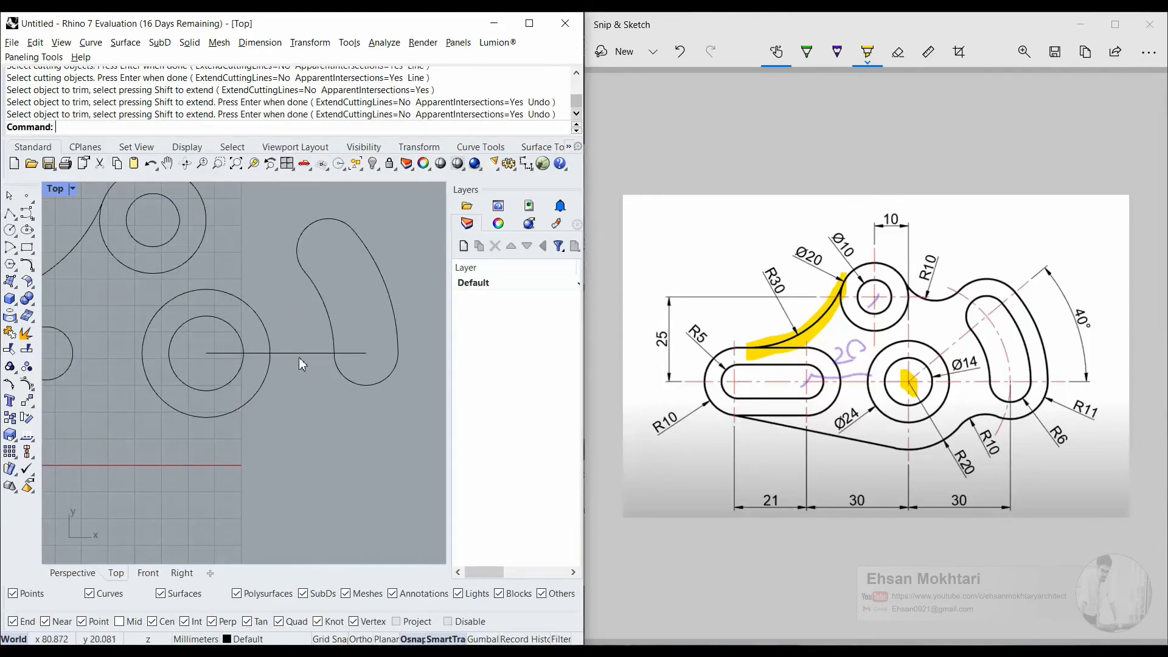
Delete the horizontal guide polyline between the 14 mm circle's centre and the curved slot
left_click(298, 354)
key("Delete")
scroll(298, 355, "down", 2)
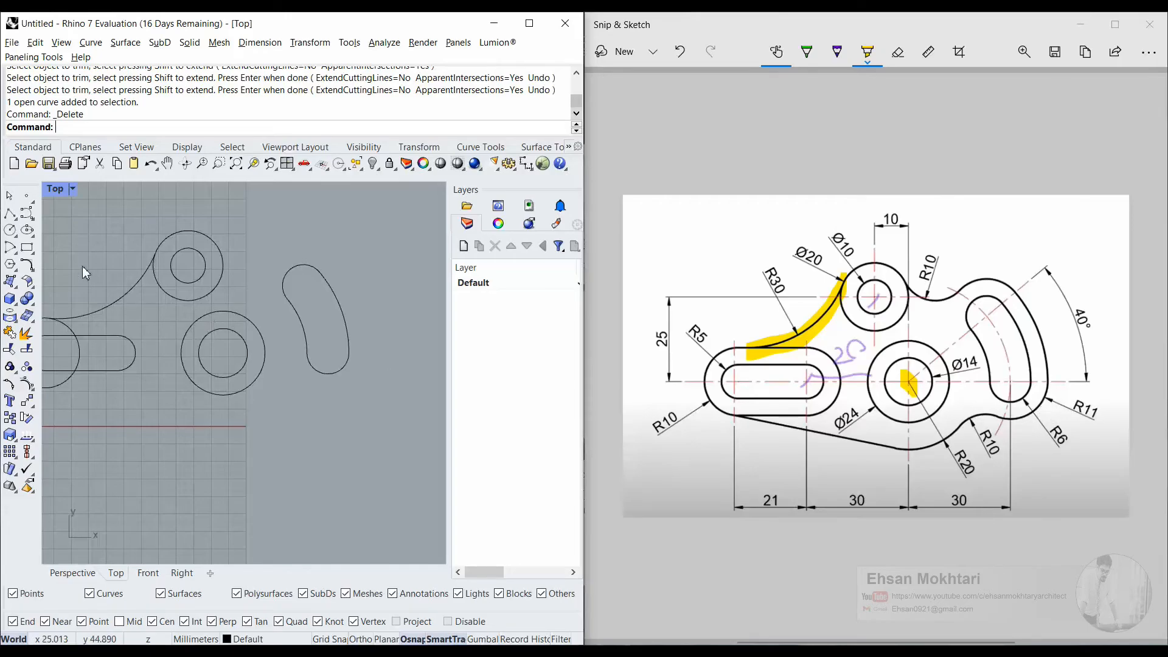
left_click(10, 230)
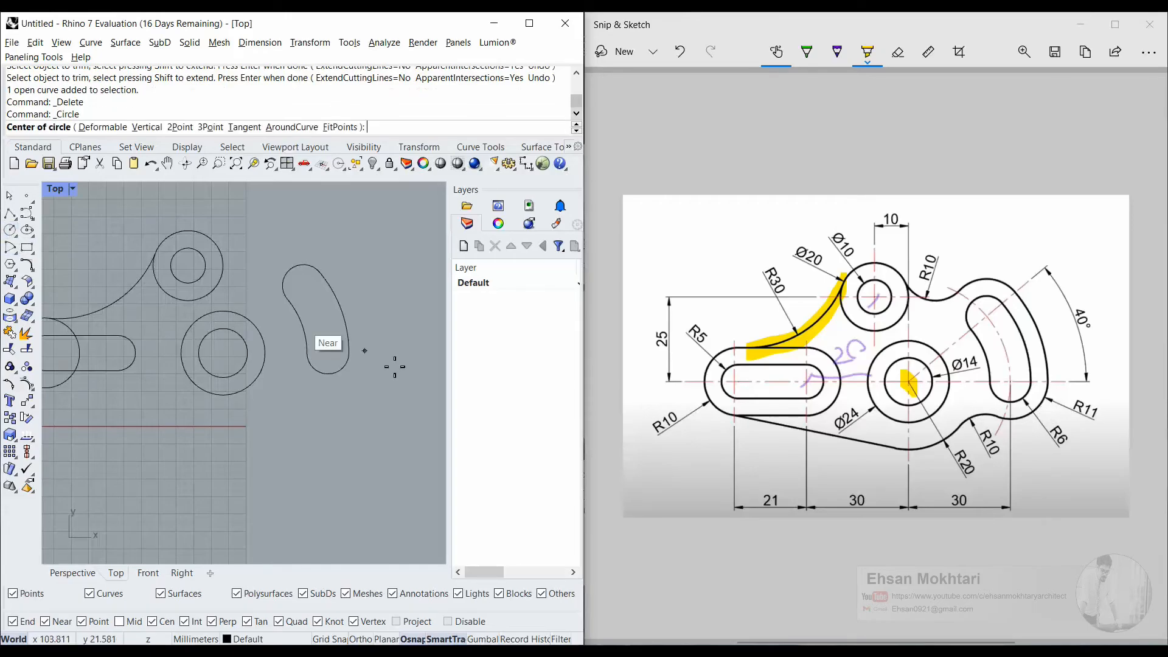
left_click(314, 367)
left_click(335, 368)
key("Return")
scroll(335, 368, "up", 5)
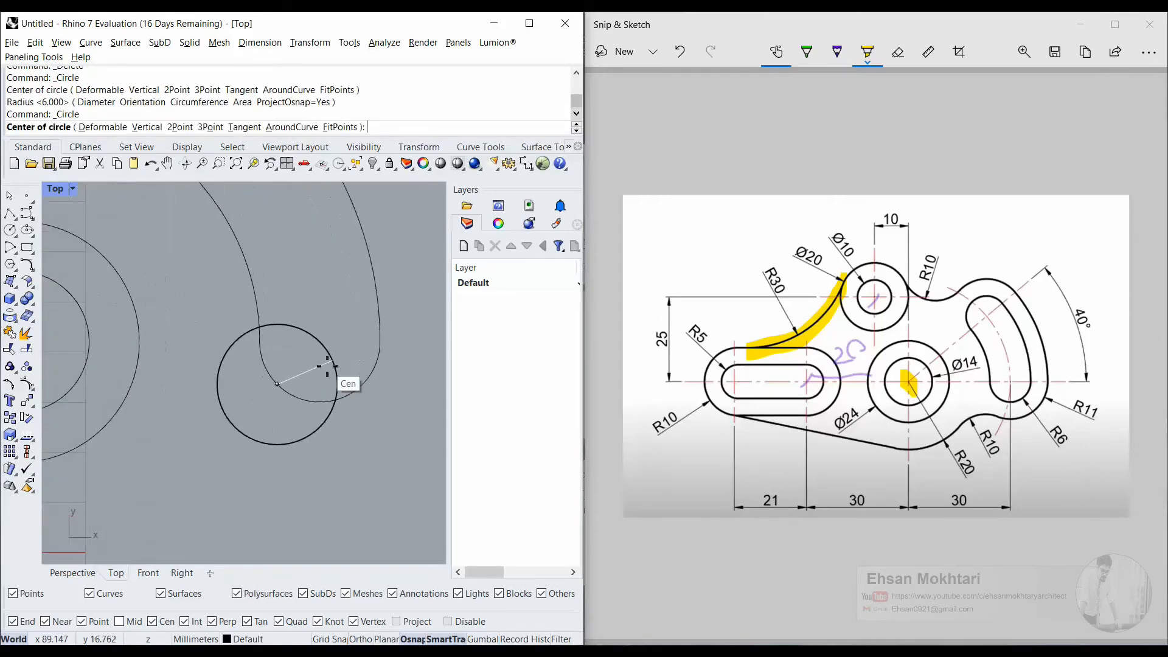
key("Escape")
left_click(334, 365)
key("Delete")
Draw a circle with an 11 mm radius centred on the curved slot's lower end arc
key("Return")
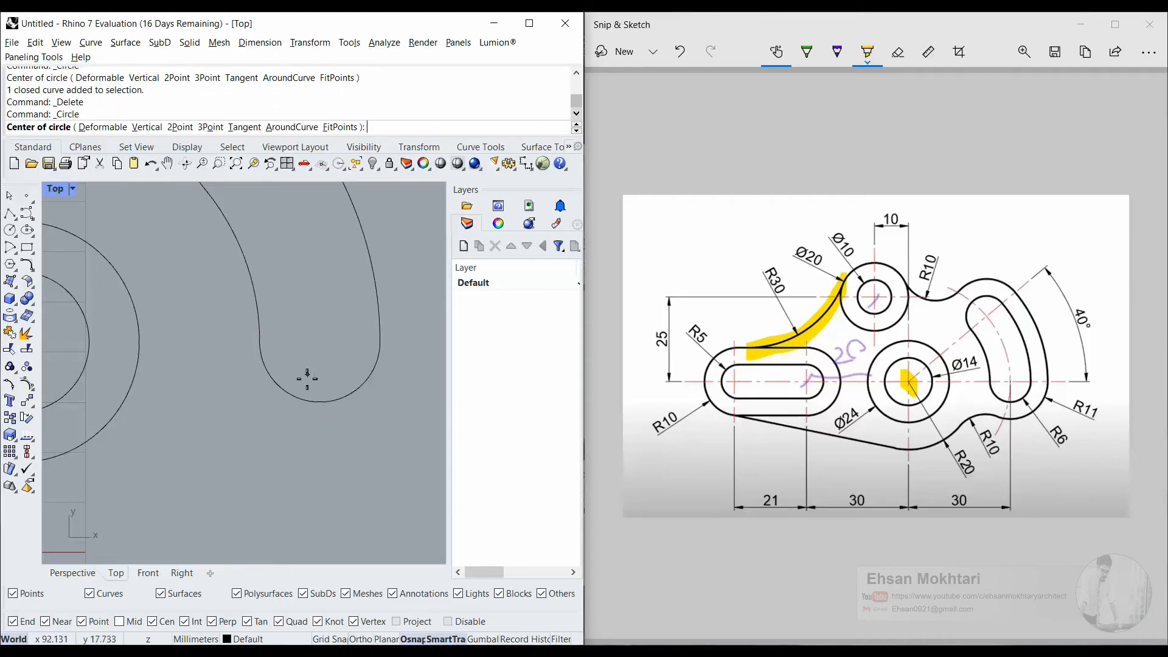
left_click(313, 400)
scroll(381, 377, "down", 2)
scroll(382, 377, "down", 4)
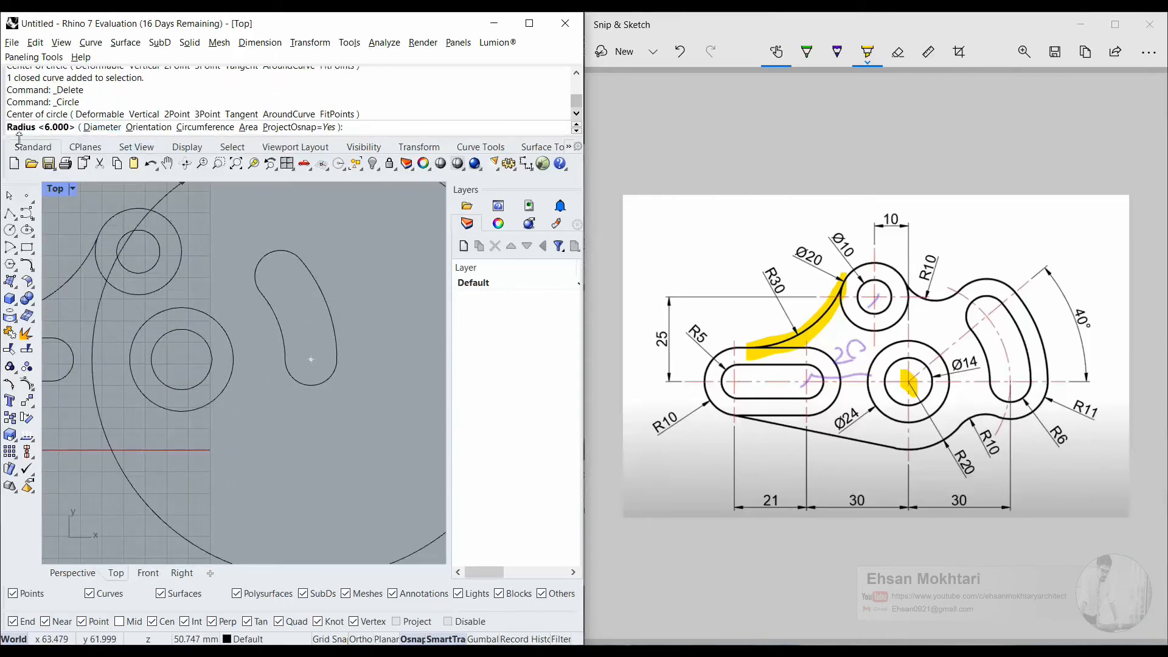
type("11")
key("Return")
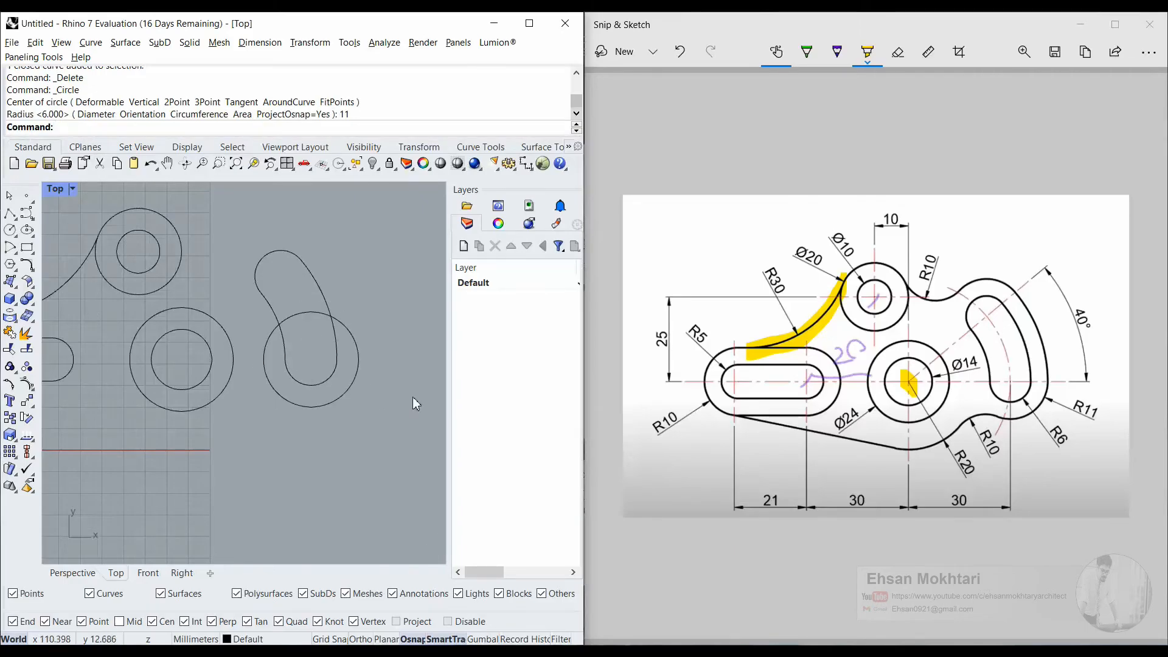
In Snip & Sketch, highlight the outer contour arcs around both ends of the curved slot and the R11 dimension
left_click(1071, 407)
mouse_move(1067, 401)
left_mouse_down()
mouse_move(1095, 376)
mouse_move(1098, 422)
mouse_move(1081, 424)
left_mouse_up()
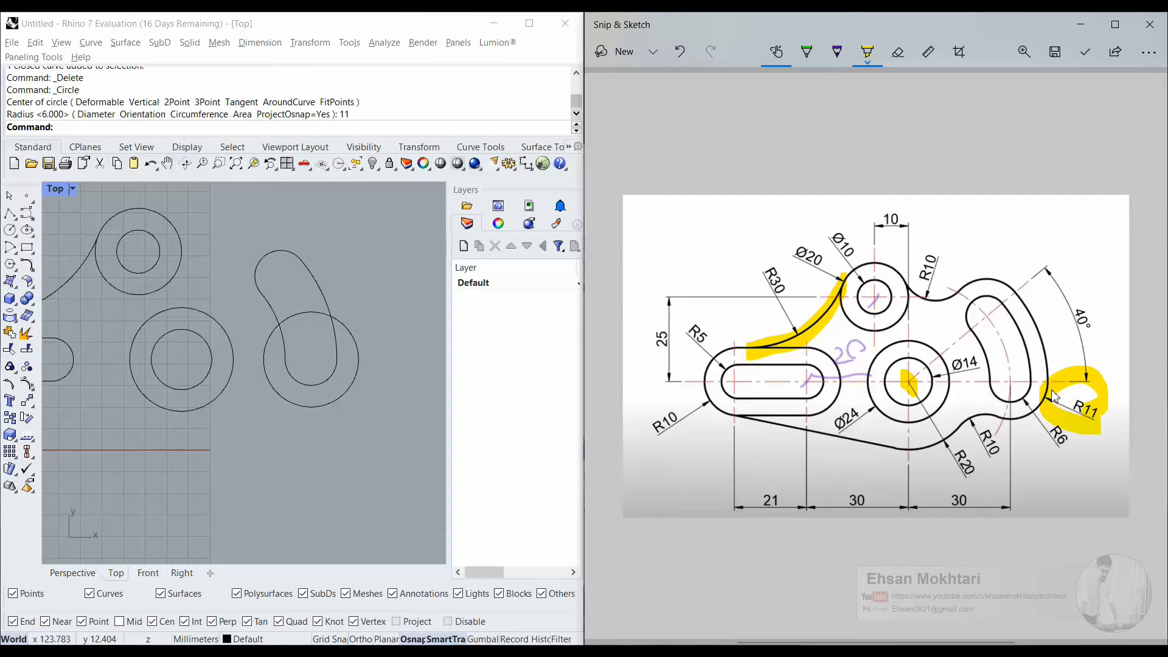
key("ctrl+z")
mouse_move(1044, 377)
left_mouse_down()
mouse_move(1047, 408)
mouse_move(1016, 425)
left_mouse_up()
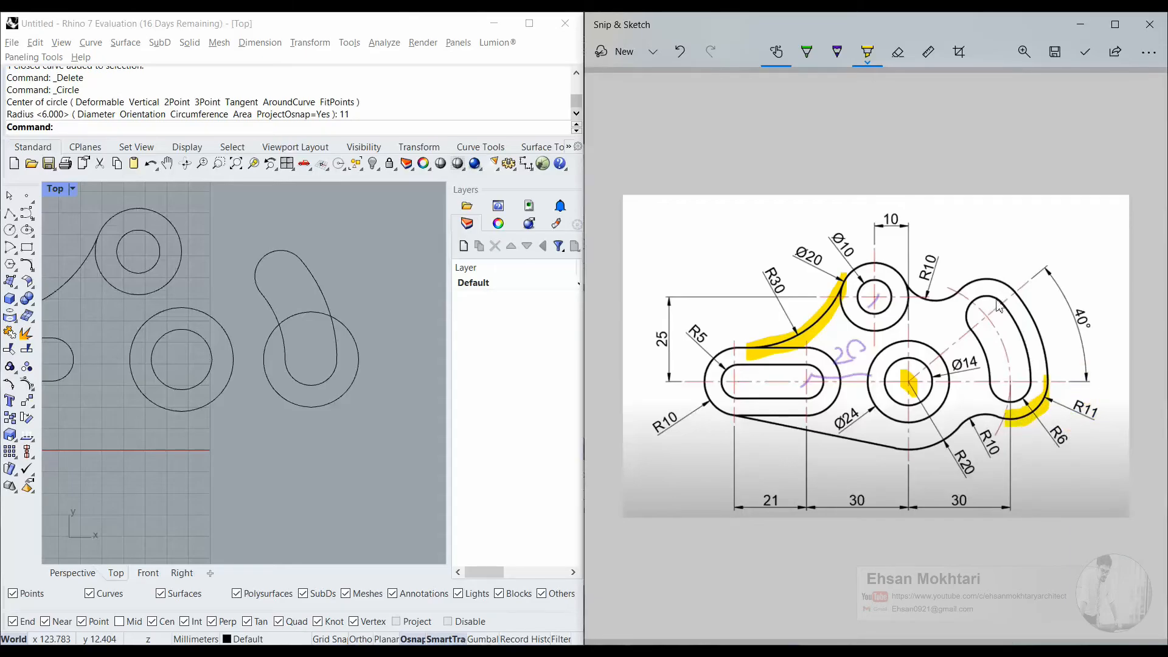
left_click_drag(1002, 285, 968, 281)
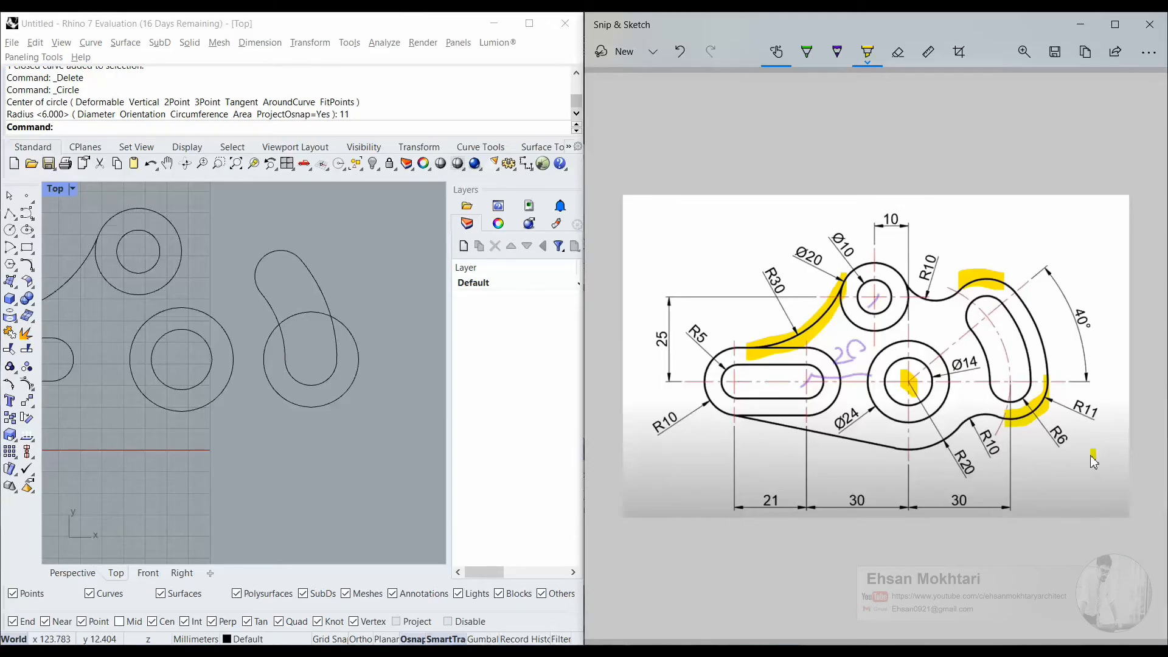
left_click(125, 373)
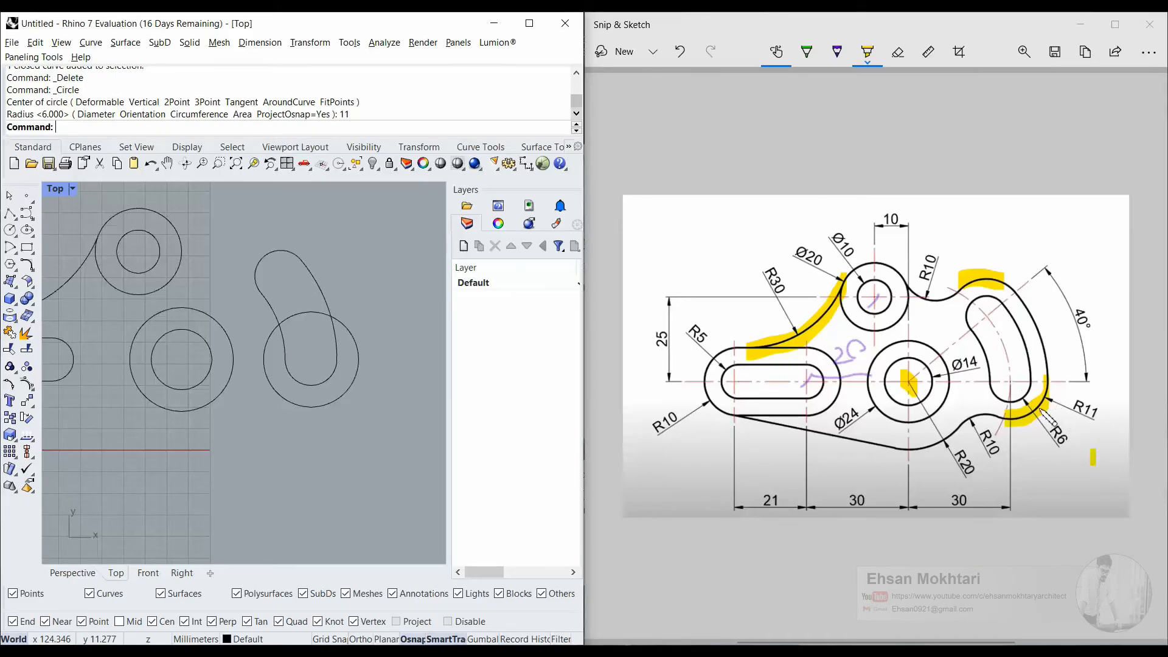
left_click(1061, 441)
left_click_drag(1102, 425, 1105, 404)
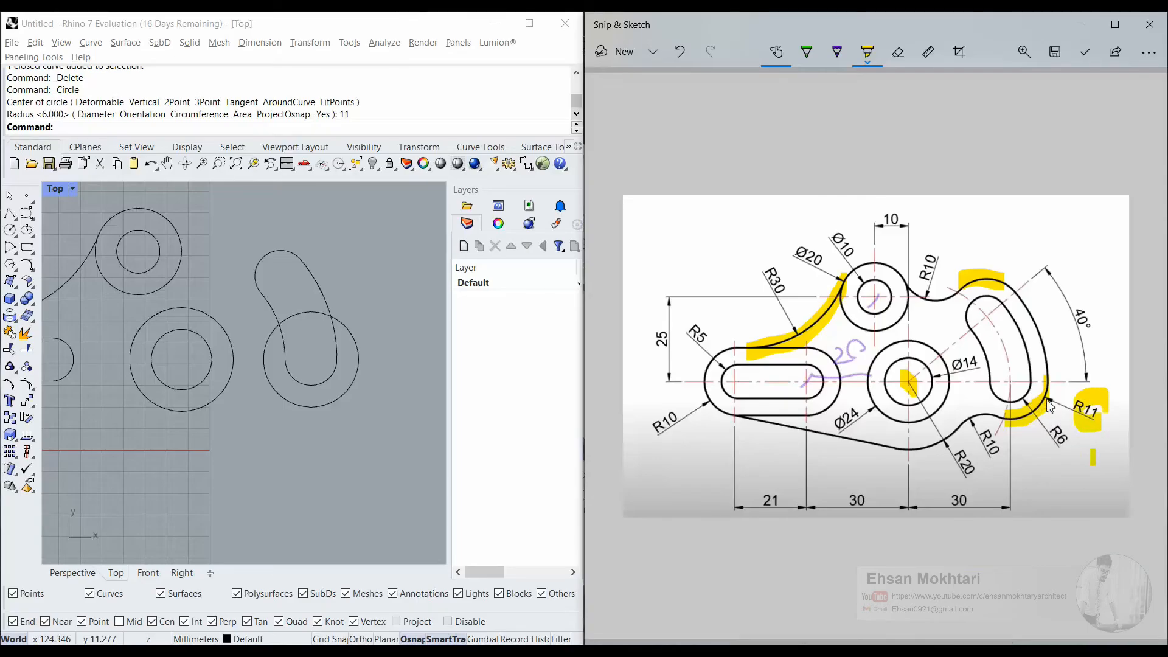
Back in Rhino, delete the 11 mm radius circle around the curved slot's lower end
left_click(523, 339)
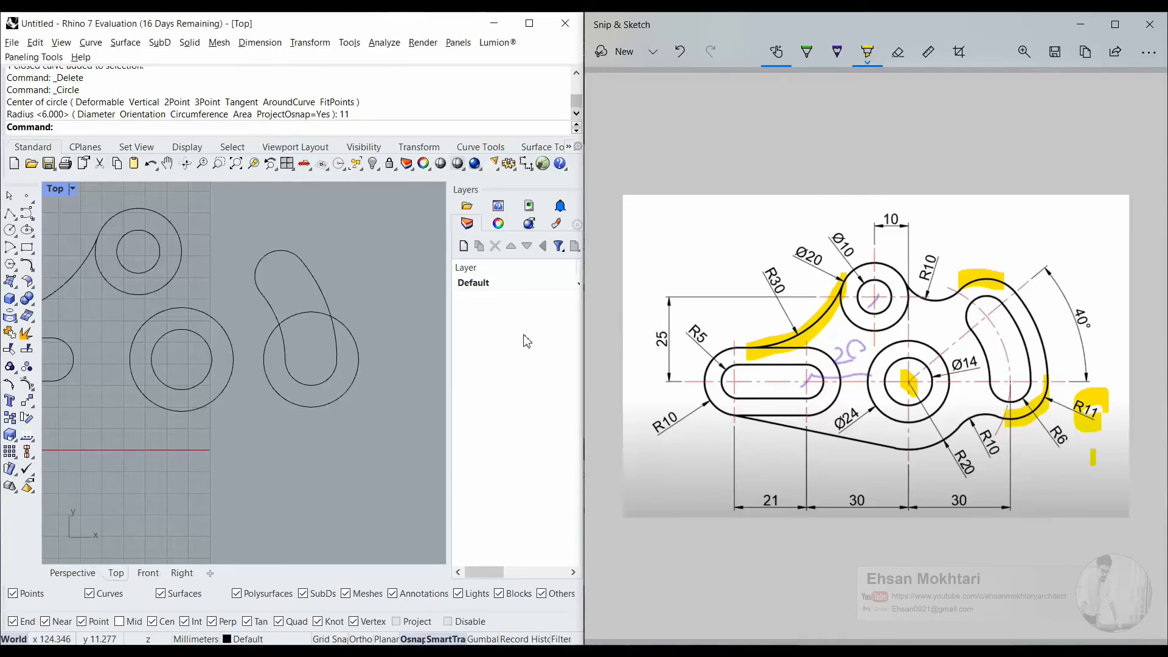
left_click(357, 382)
key("Delete")
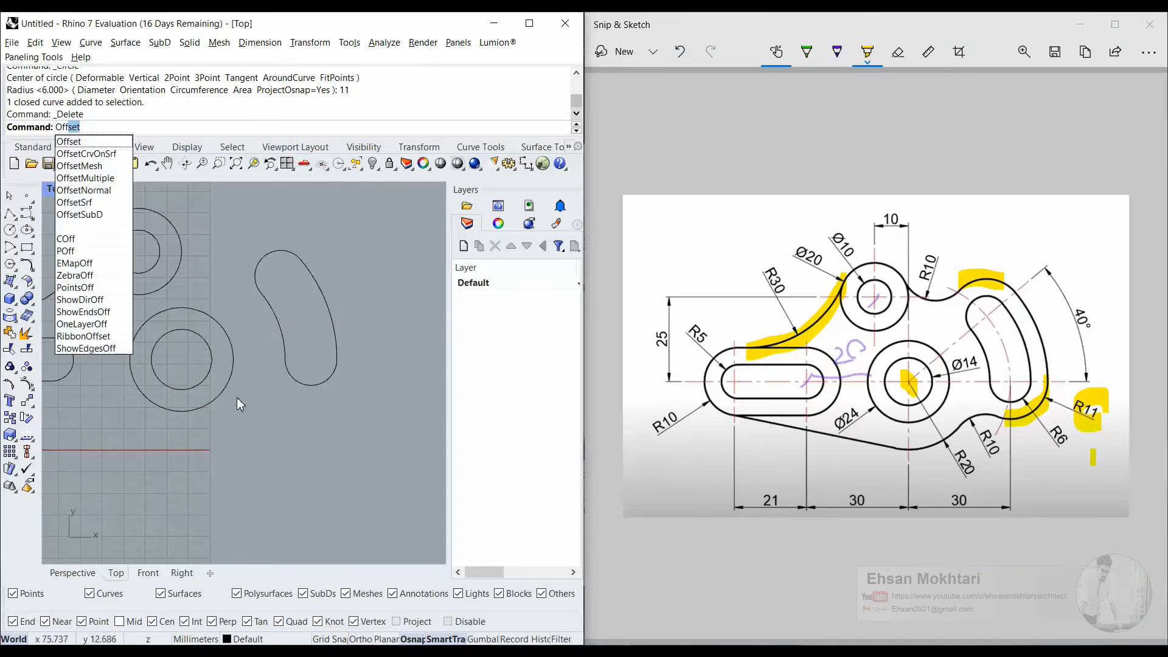
Offset the curved slot's lower end arc outward by 5 mm
key("Return")
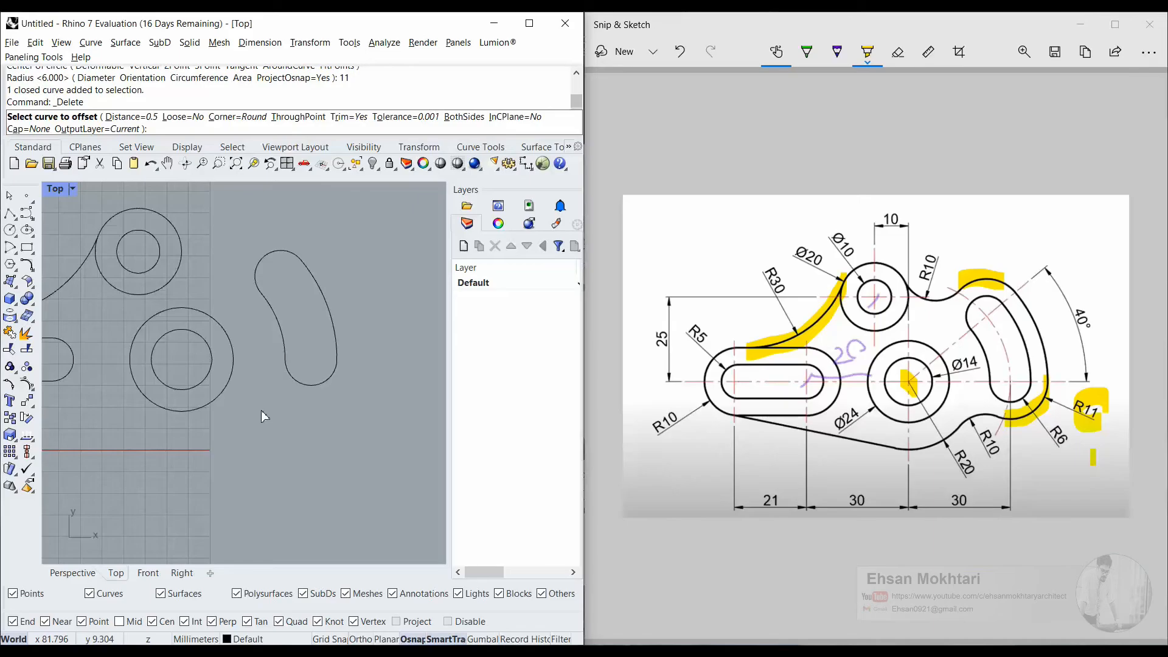
left_click(330, 377)
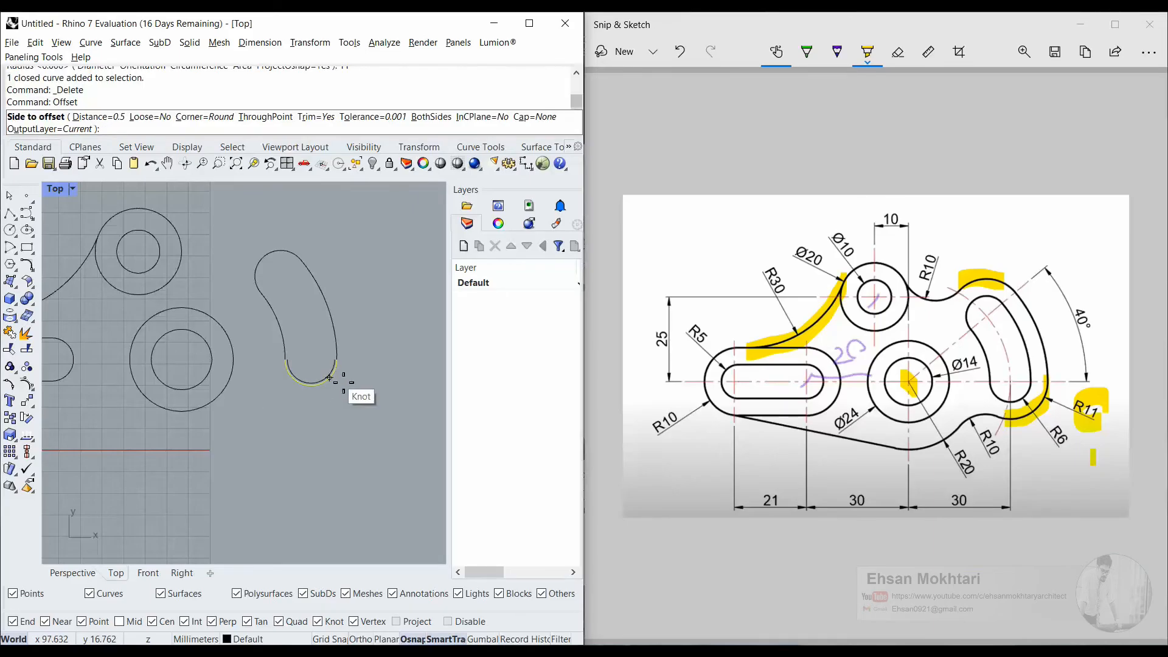
left_click(97, 117)
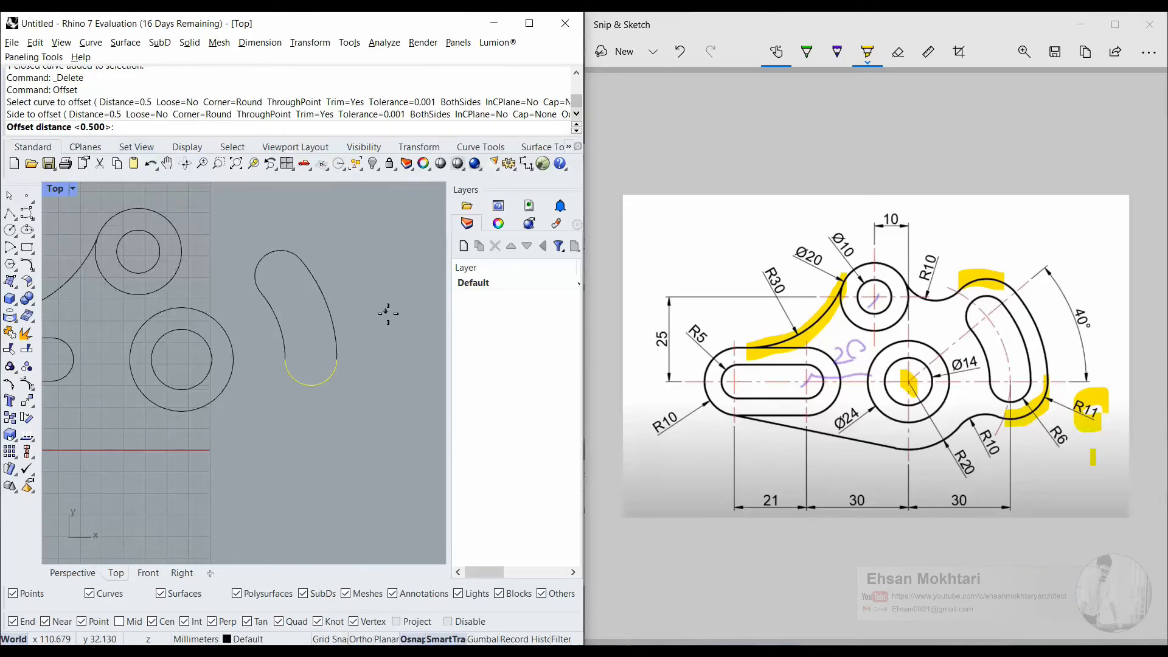
type("5")
key("Return")
left_click(374, 368)
Offset the curved slot's outer side arc and upper end arc outward by the same 5 mm
key("Return")
left_click(333, 324)
key("Return")
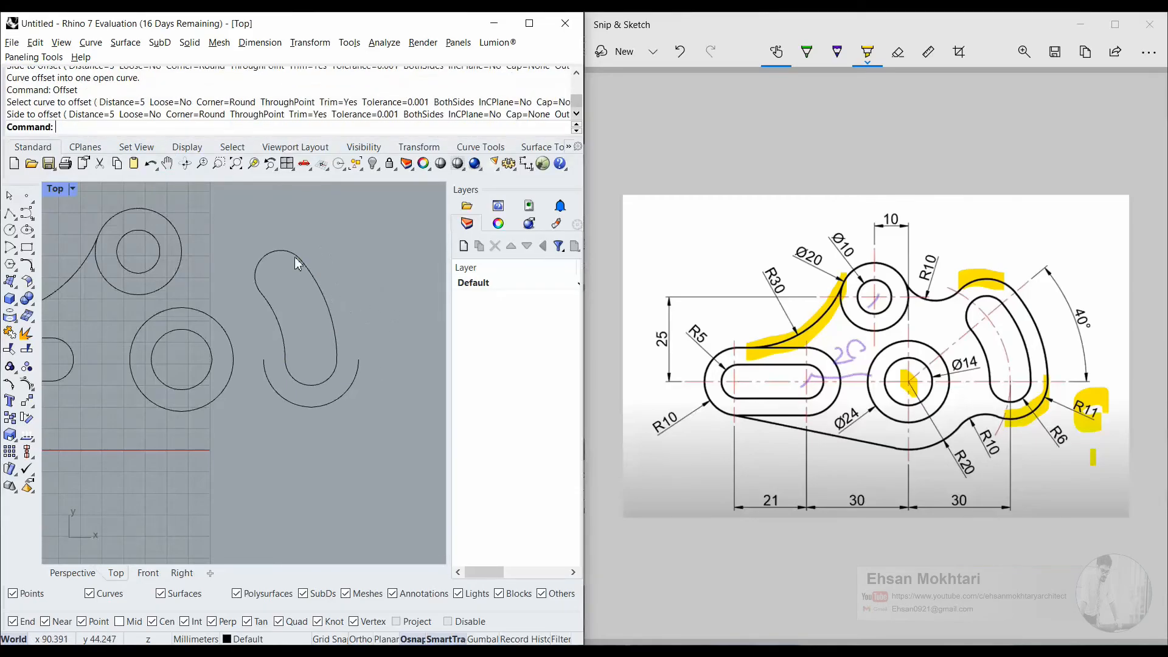
key("Return")
left_click(316, 279)
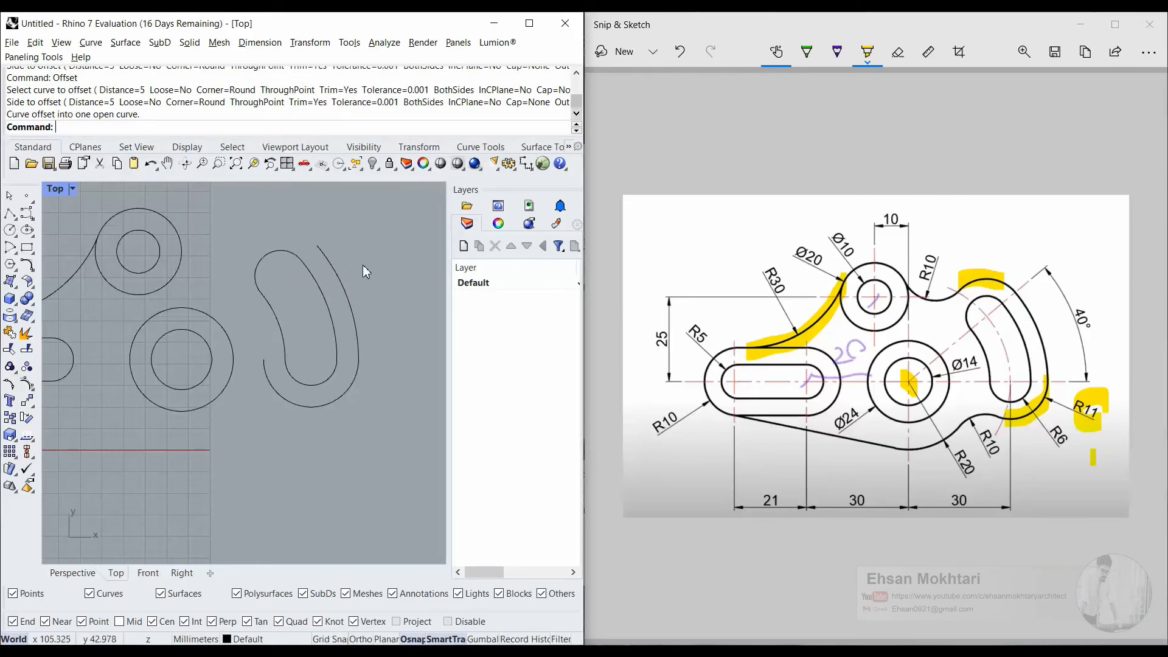
key("Return")
left_click(283, 250)
left_click(297, 217)
scroll(334, 414, "down", 1)
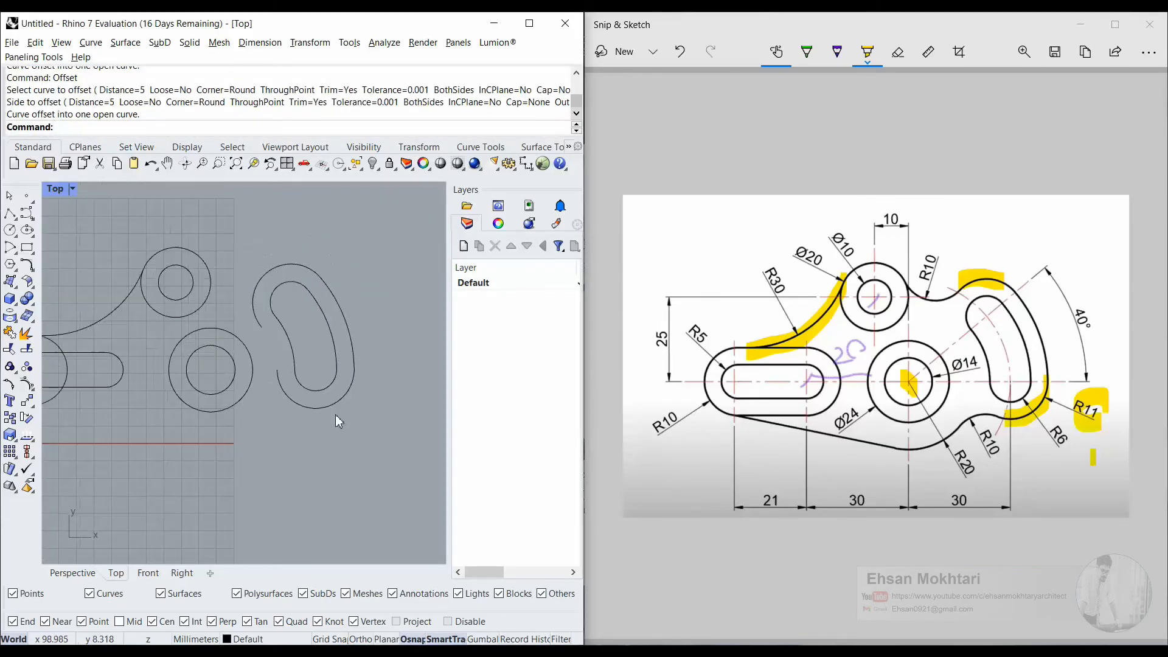
Draw a 10 mm radius tangent arc joining the 20 mm diameter circle to the offset arc around the curved slot's upper end
scroll(295, 280, "up", 3)
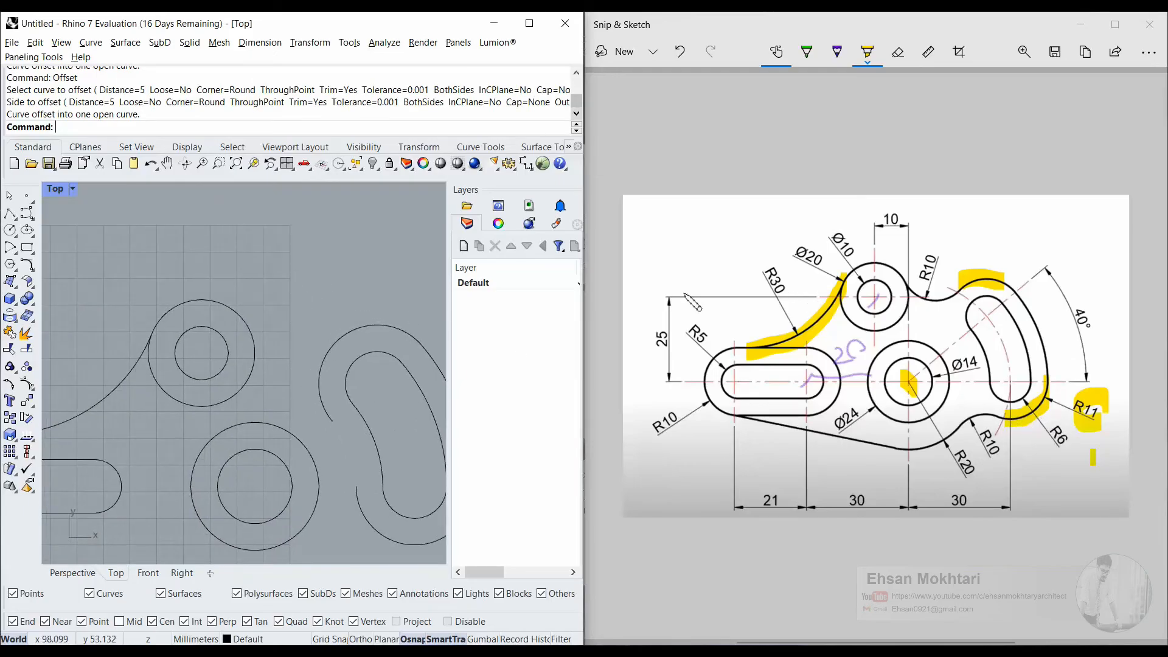
left_click(11, 248)
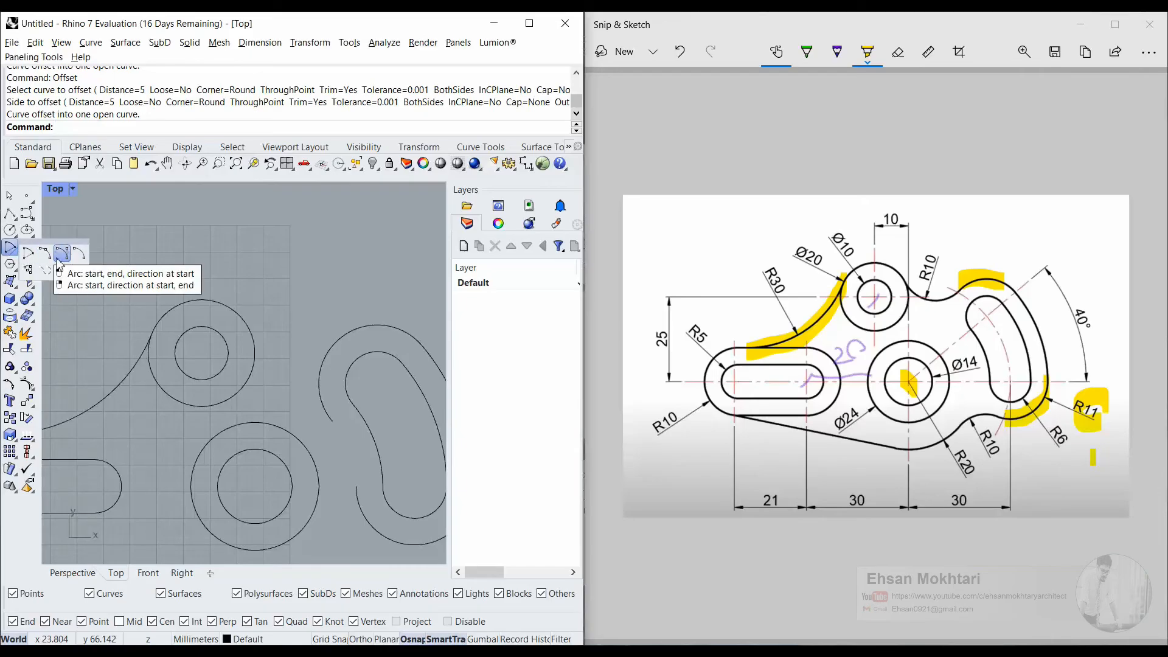
left_click(28, 269)
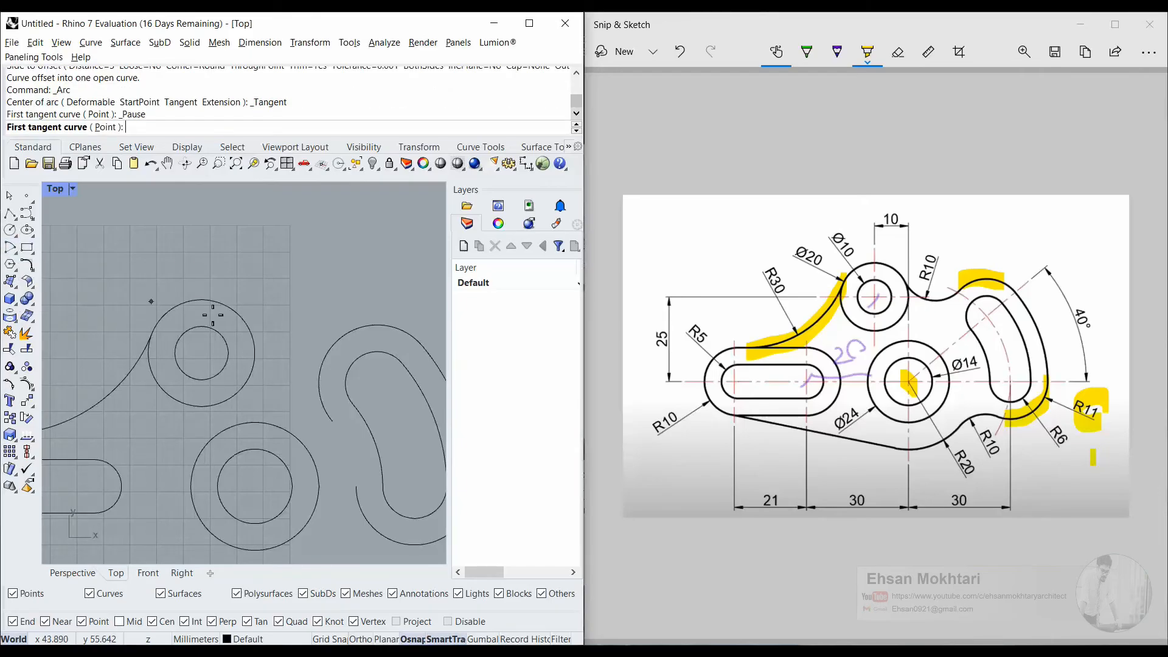
left_click(243, 319)
left_click(344, 333)
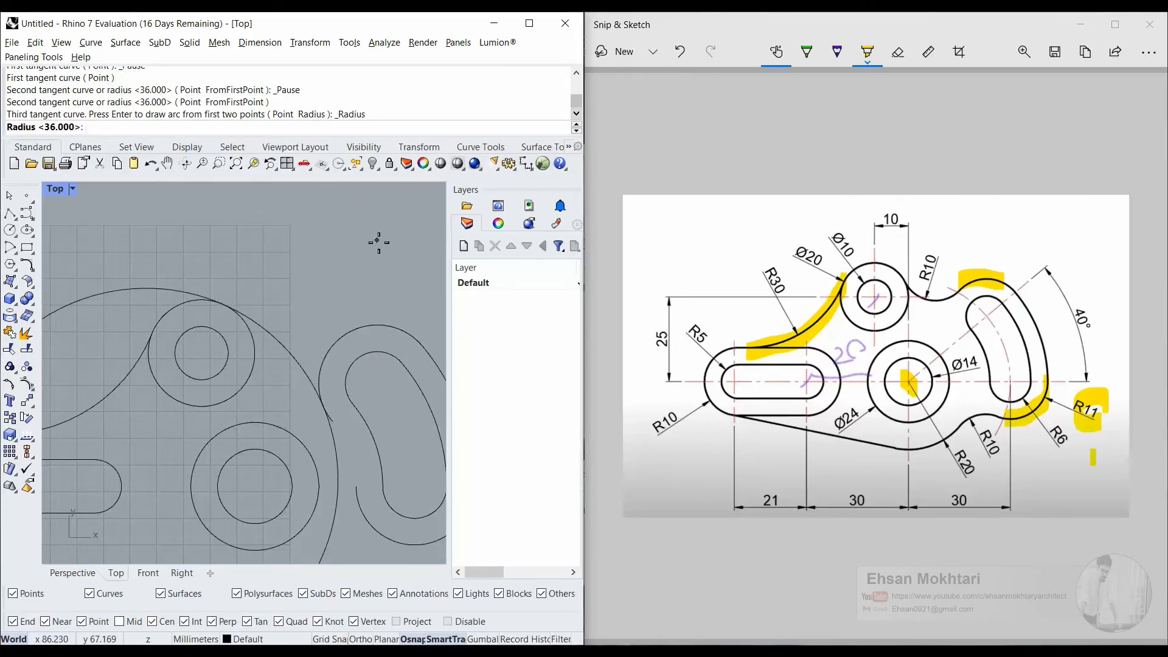
key("Return")
left_click(281, 372)
scroll(297, 358, "down", 2)
right_click_drag(306, 374, 293, 290)
scroll(293, 291, "up", 4)
scroll(323, 386, "down", 6)
right_click_drag(327, 395, 301, 351)
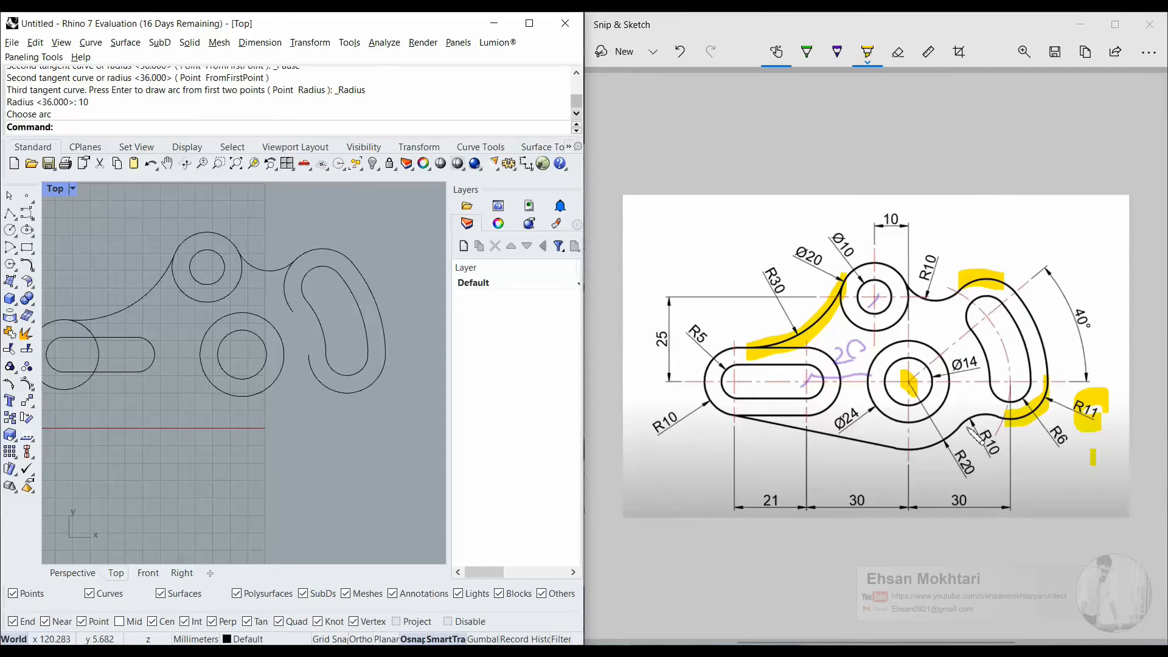
Draw a circle with a 20 mm radius centred on the 14 mm diameter circle
scroll(232, 374, "up", 1)
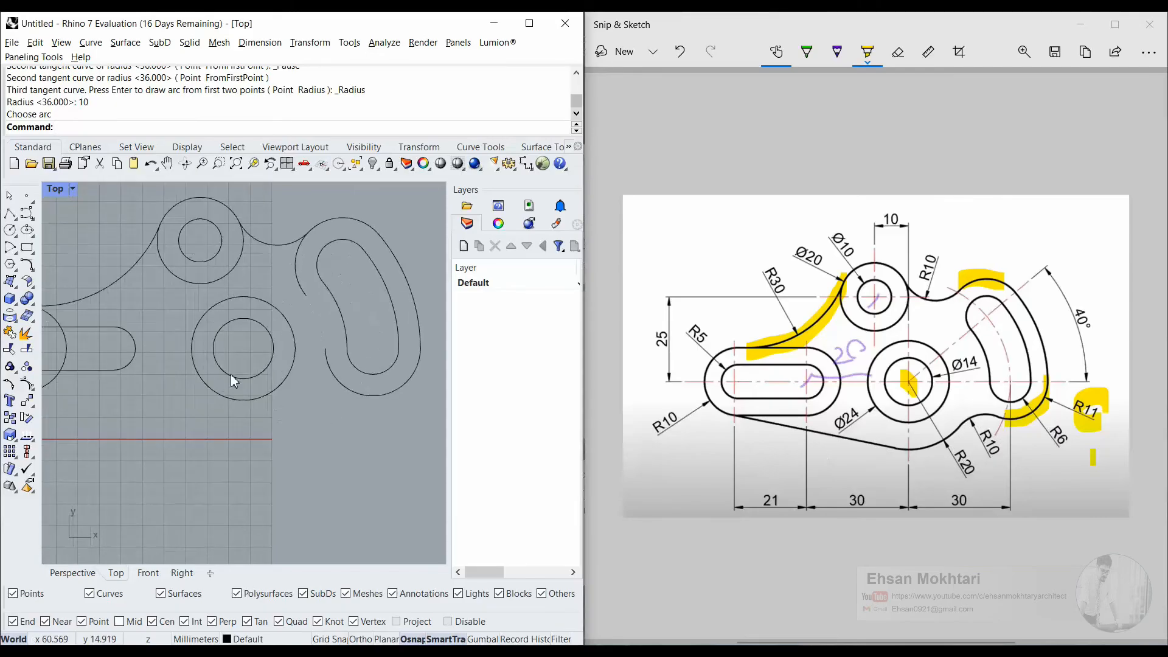
left_click(11, 231)
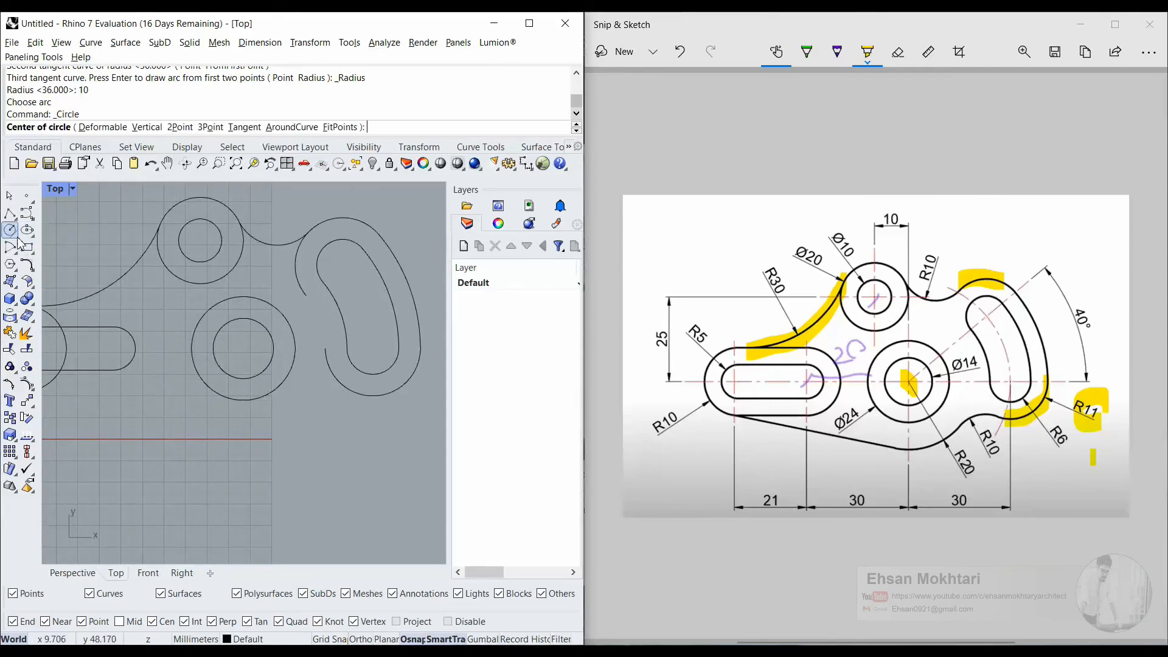
left_click(256, 367)
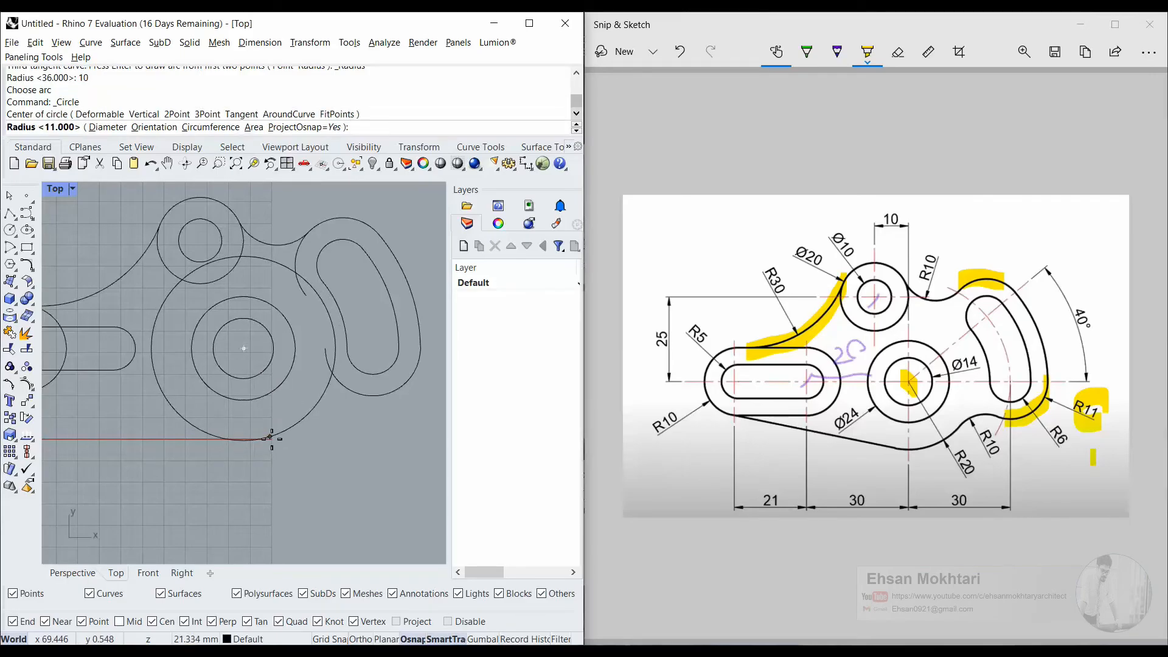
type("3")
key("BackSpace")
type("20")
key("Return")
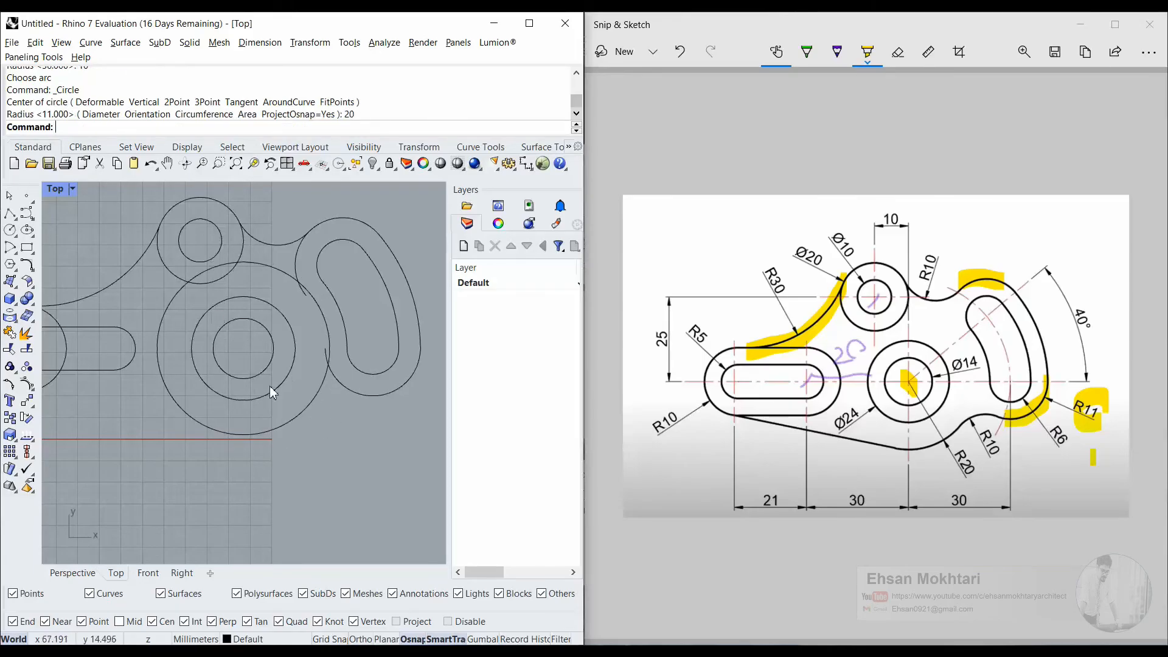
Draw a 10 mm radius tangent arc joining the 20 mm radius circle to the offset arc around the curved slot's lower end
left_click(14, 250)
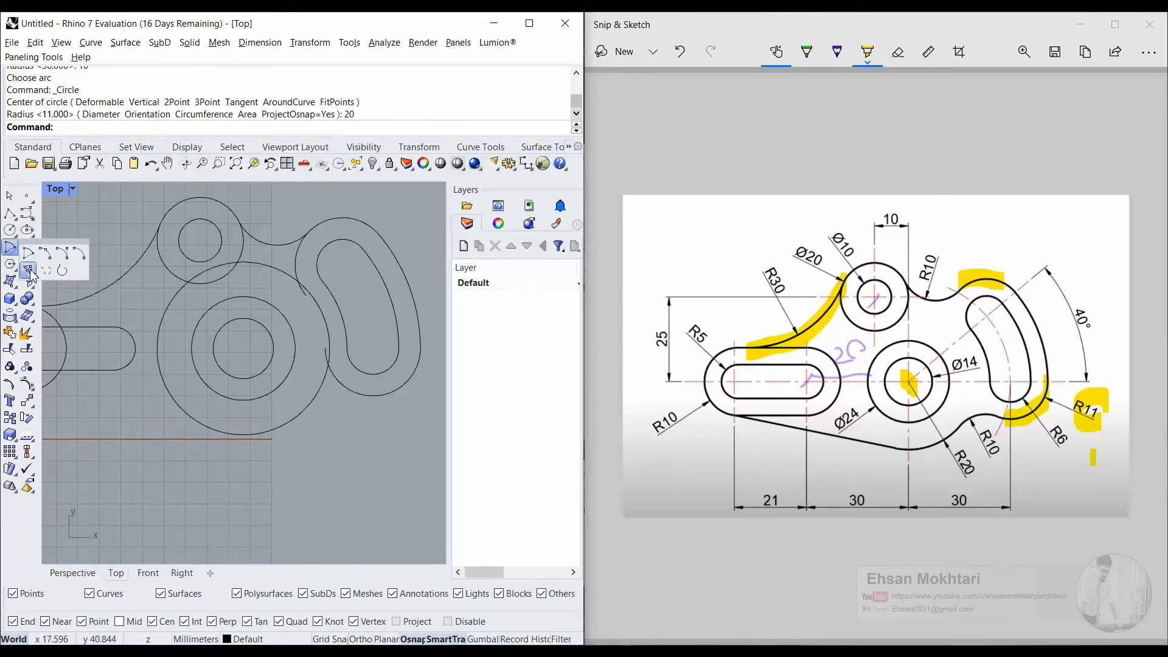
left_click(29, 271)
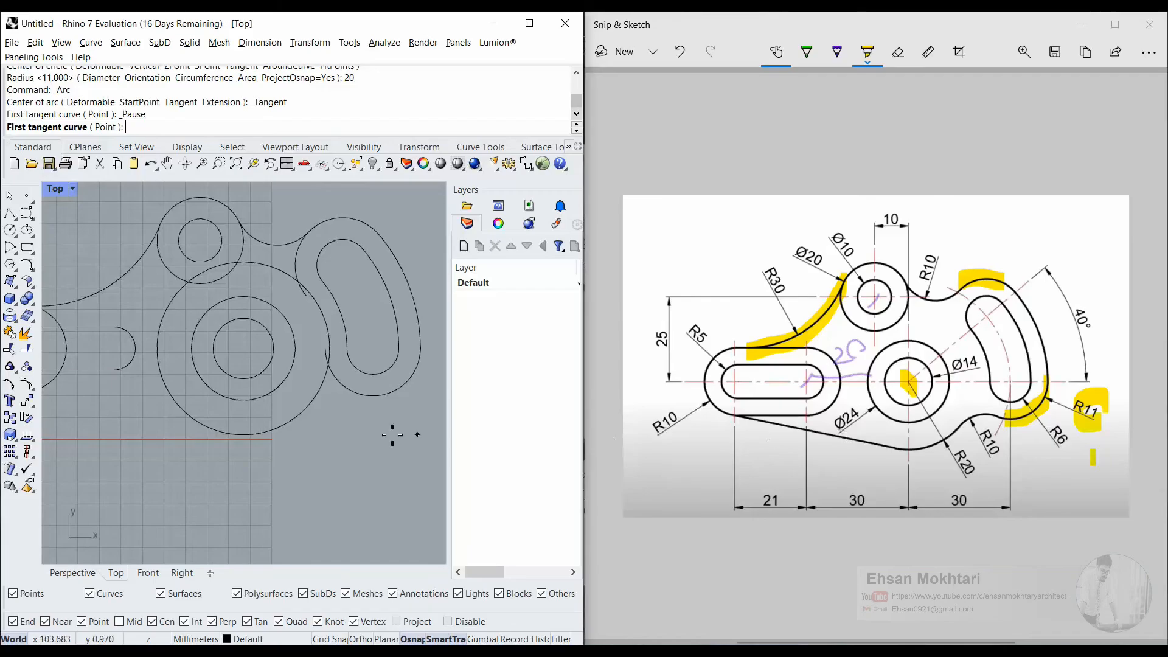
left_click(302, 422)
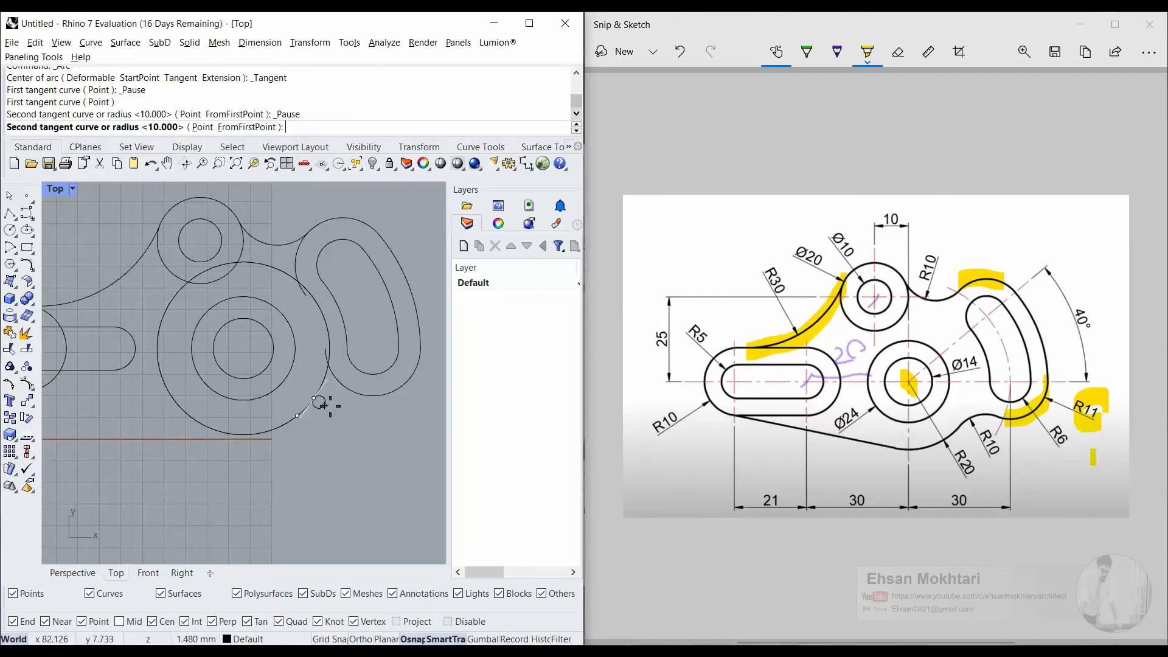
left_click(354, 398)
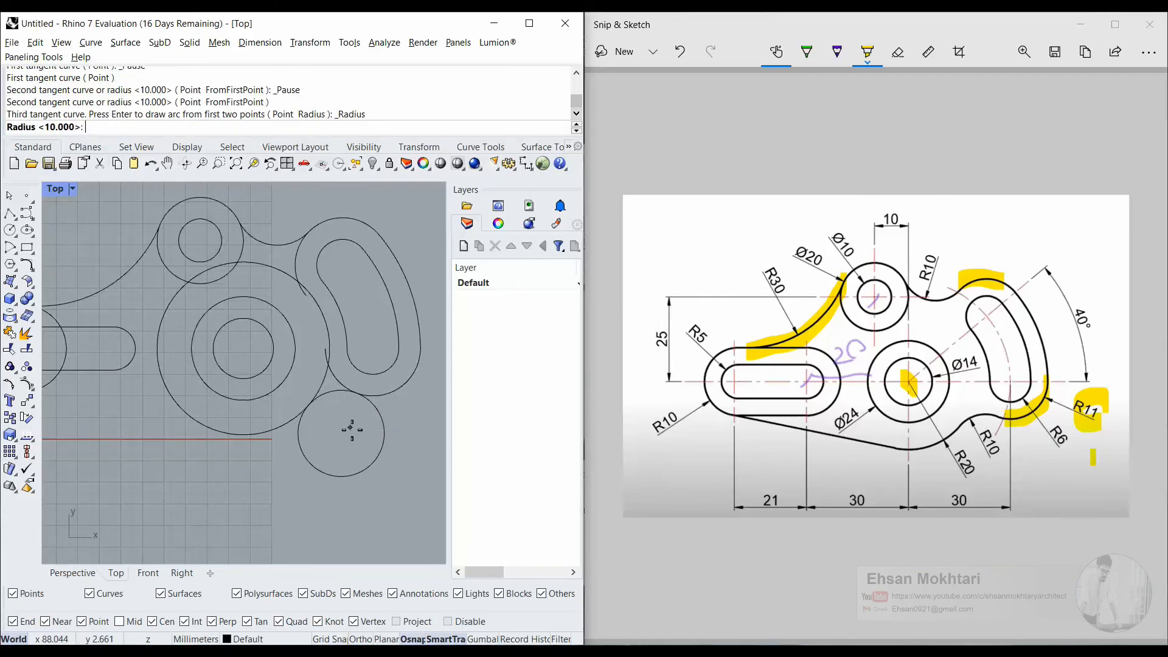
key("Return")
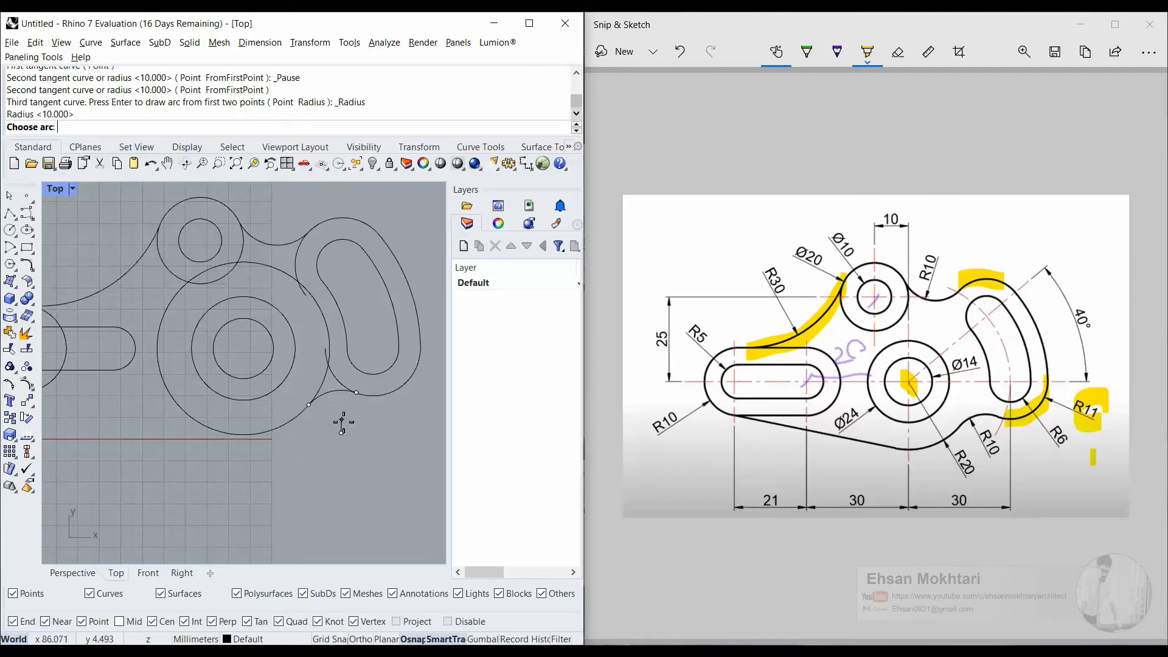
left_click(340, 416)
scroll(327, 385, "up", 2)
scroll(329, 385, "up", 4)
scroll(331, 409, "down", 6)
mouse_move(332, 428)
right_mouse_down()
mouse_move(315, 419)
mouse_move(353, 420)
right_mouse_up()
scroll(316, 421, "down", 4)
right_click_drag(284, 431, 328, 430)
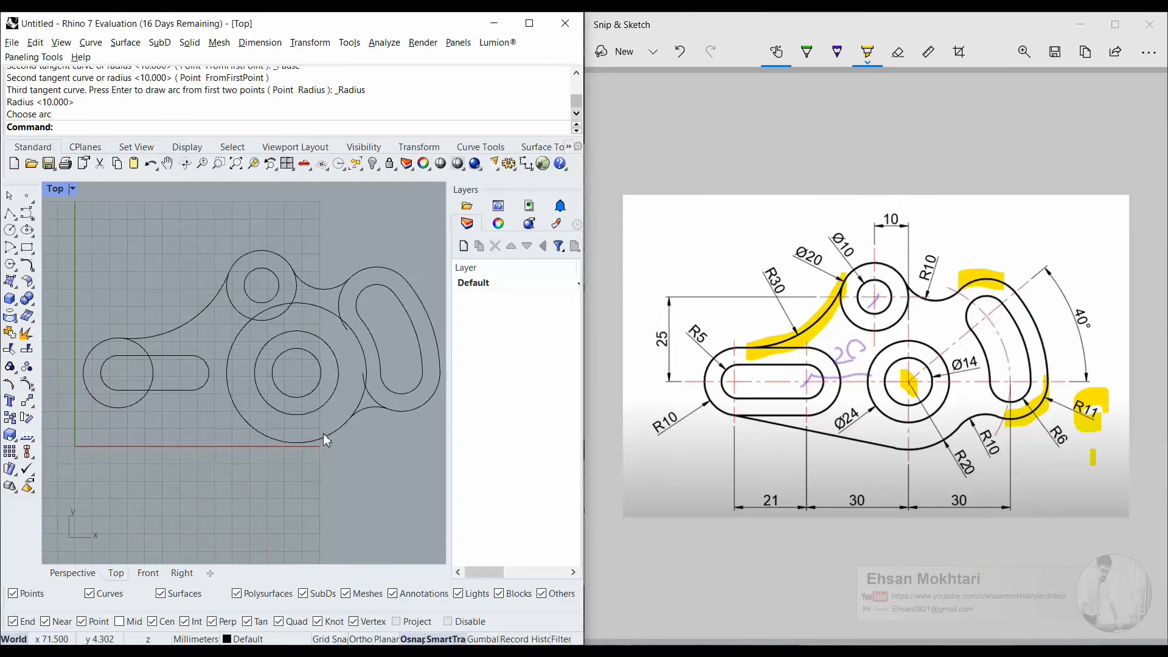
Draw a line tangent to the undersides of the 20 mm radius circle and the 10 mm radius circle at the straight slot's left end
left_click(17, 219)
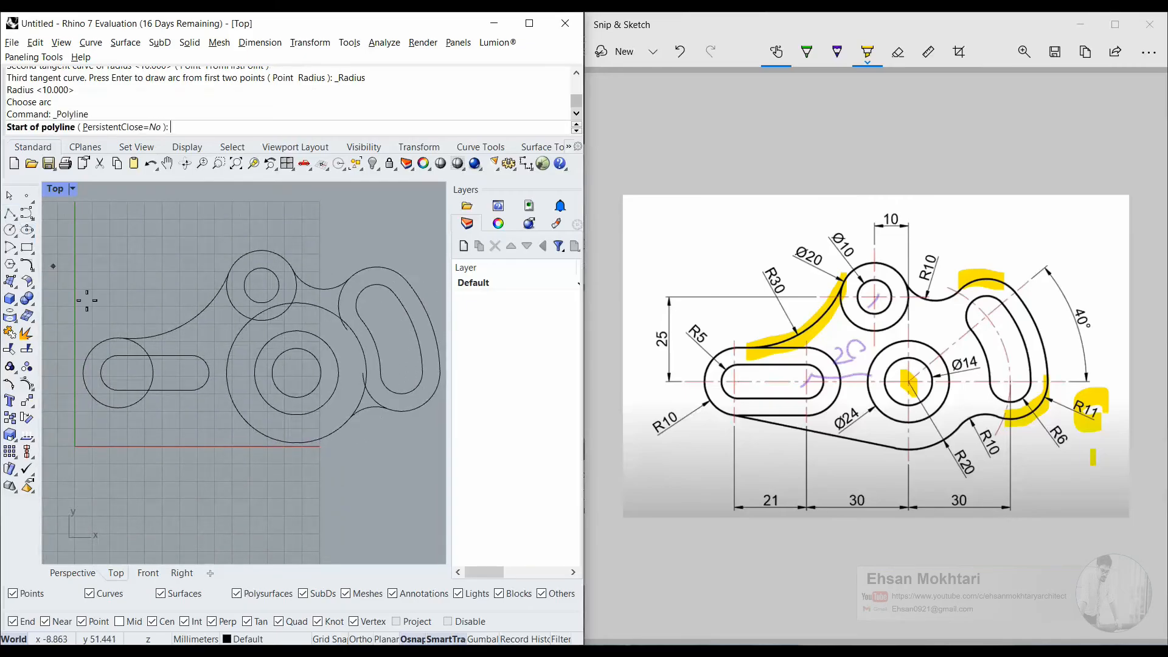
left_click(18, 219)
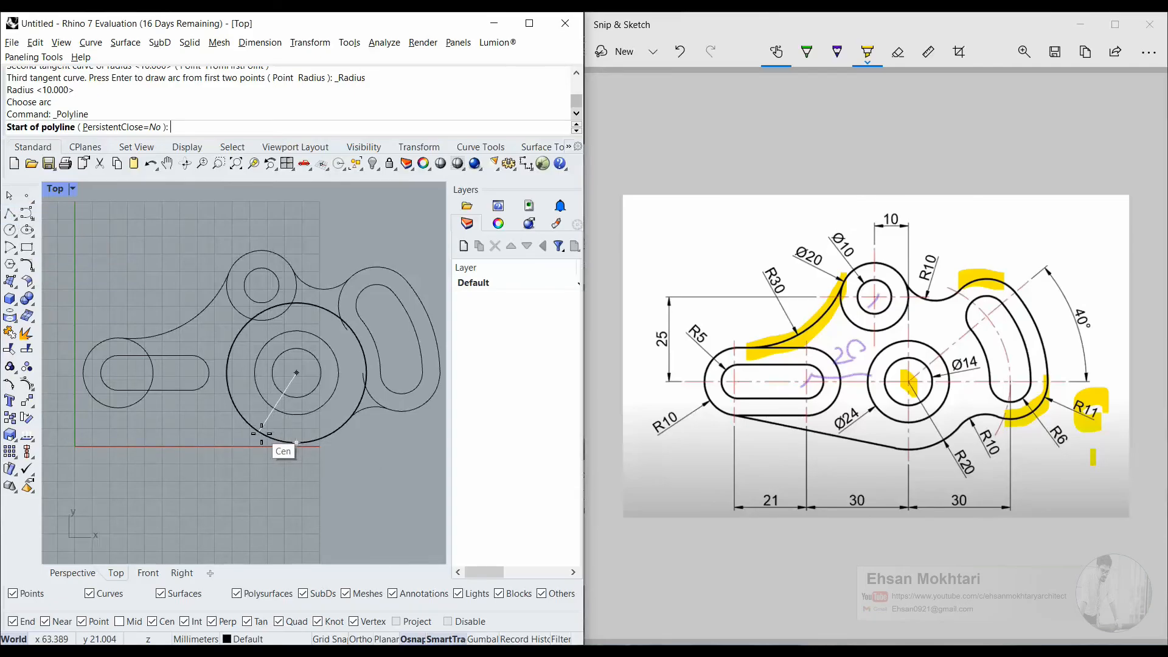
scroll(261, 441, "up", 3)
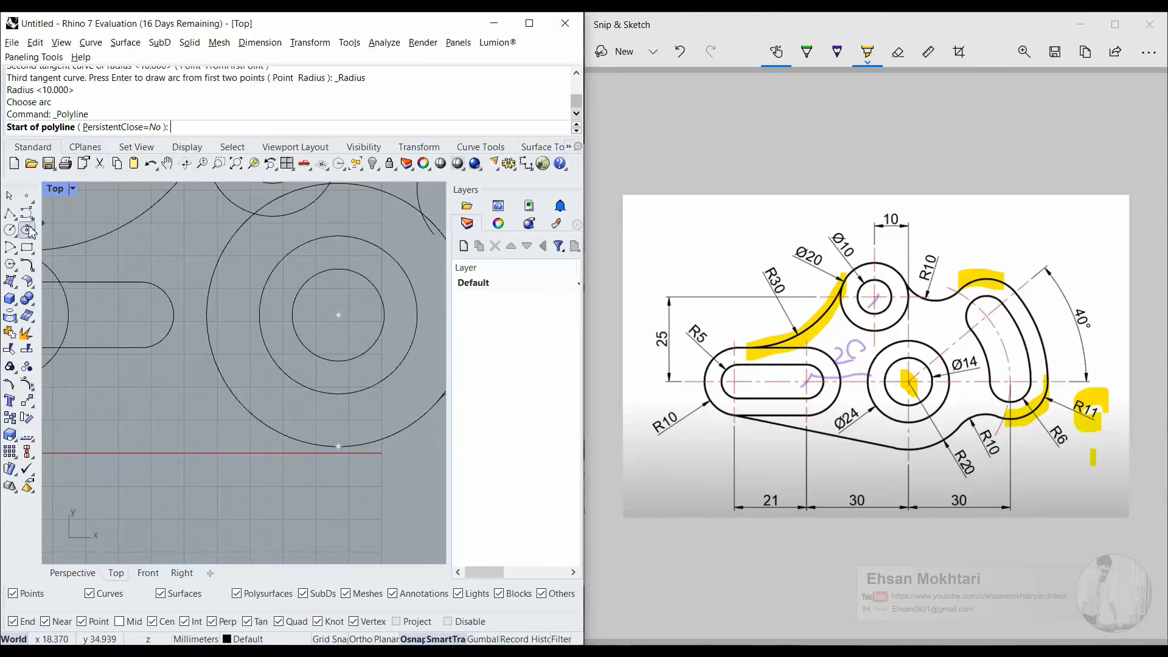
left_click(13, 216)
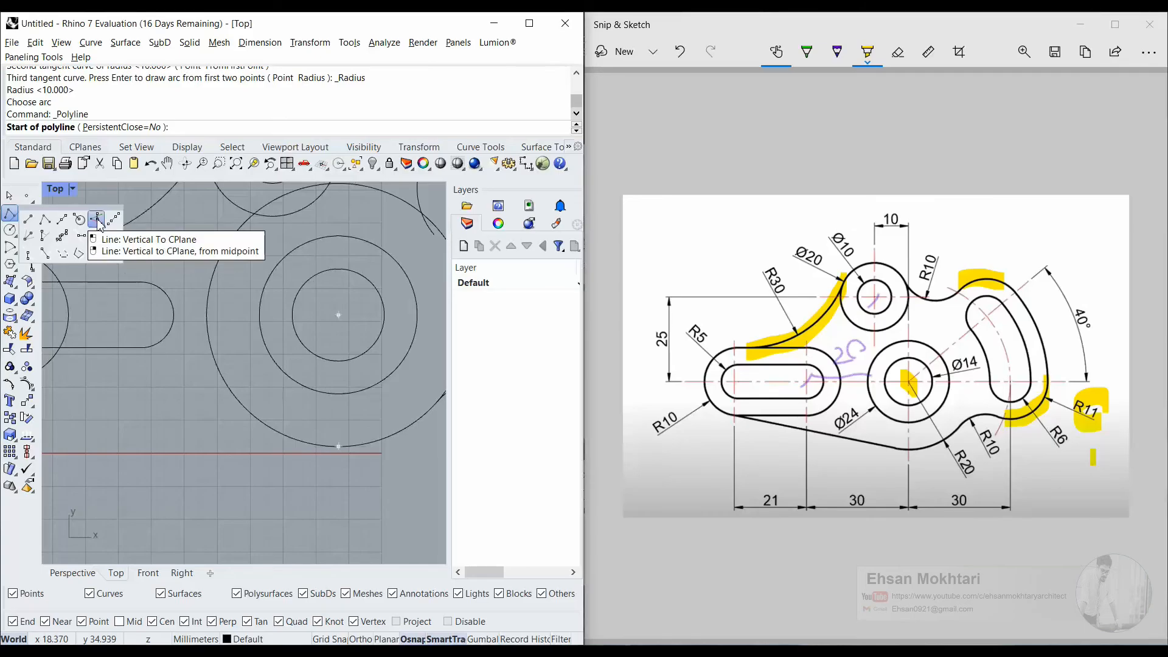
left_click(45, 255)
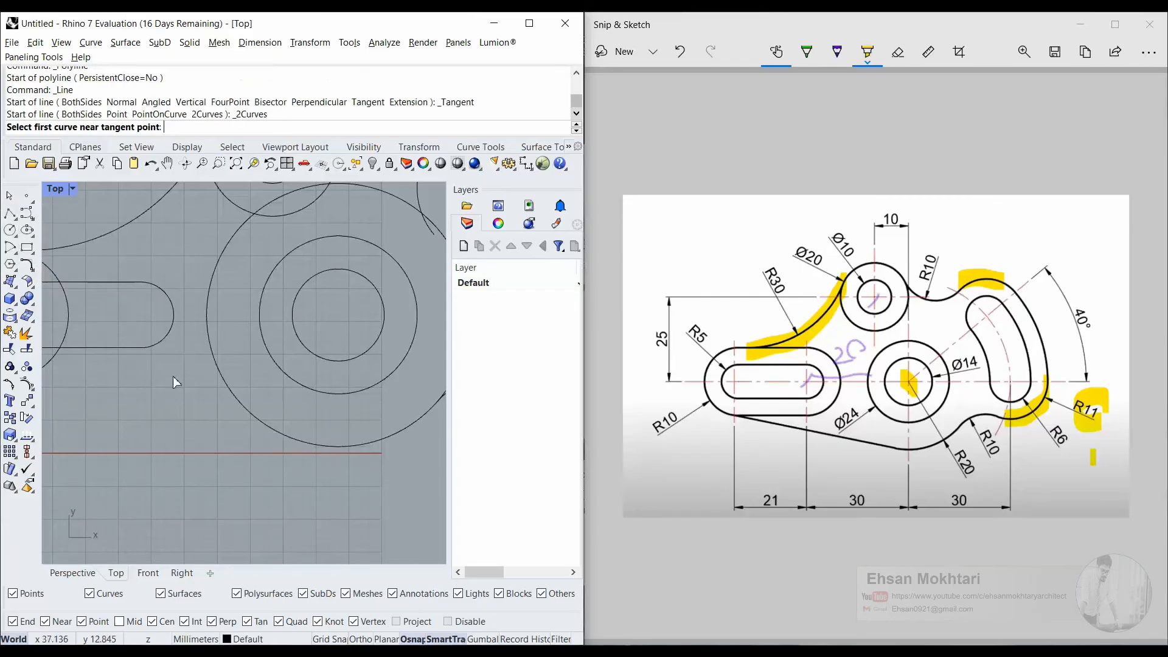
left_click(270, 426)
scroll(113, 402, "down", 4)
mouse_move(113, 403)
right_mouse_down()
mouse_move(346, 402)
mouse_move(161, 396)
right_mouse_up()
left_click(287, 390)
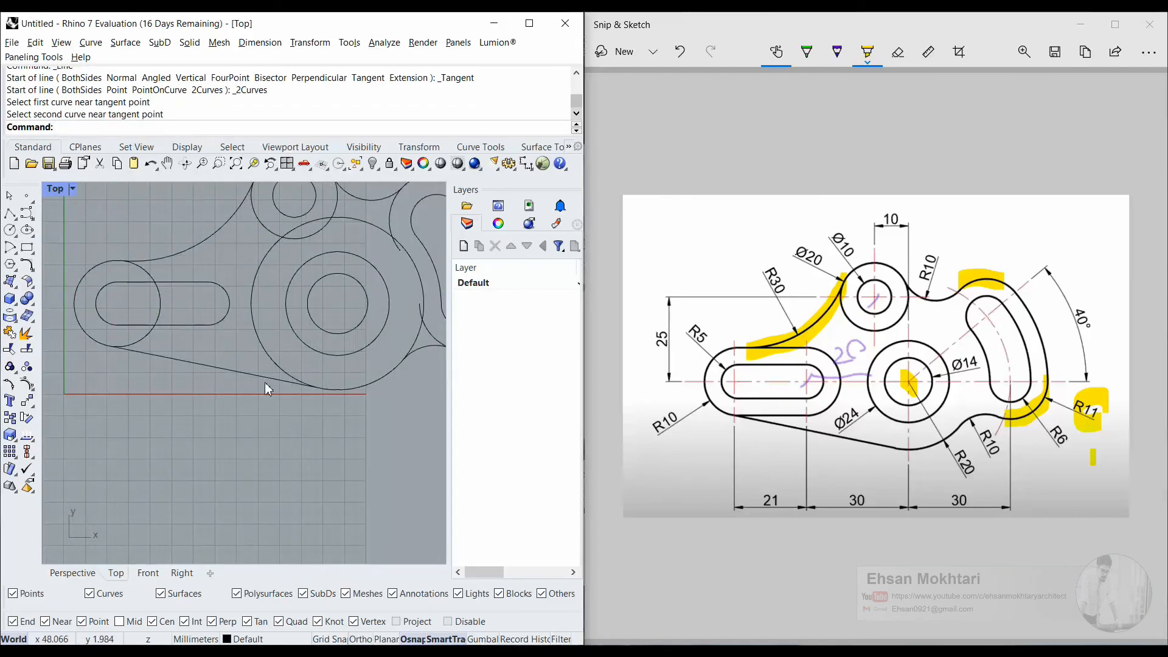
right_click_drag(232, 375, 251, 388)
left_click(250, 388)
left_click(247, 434)
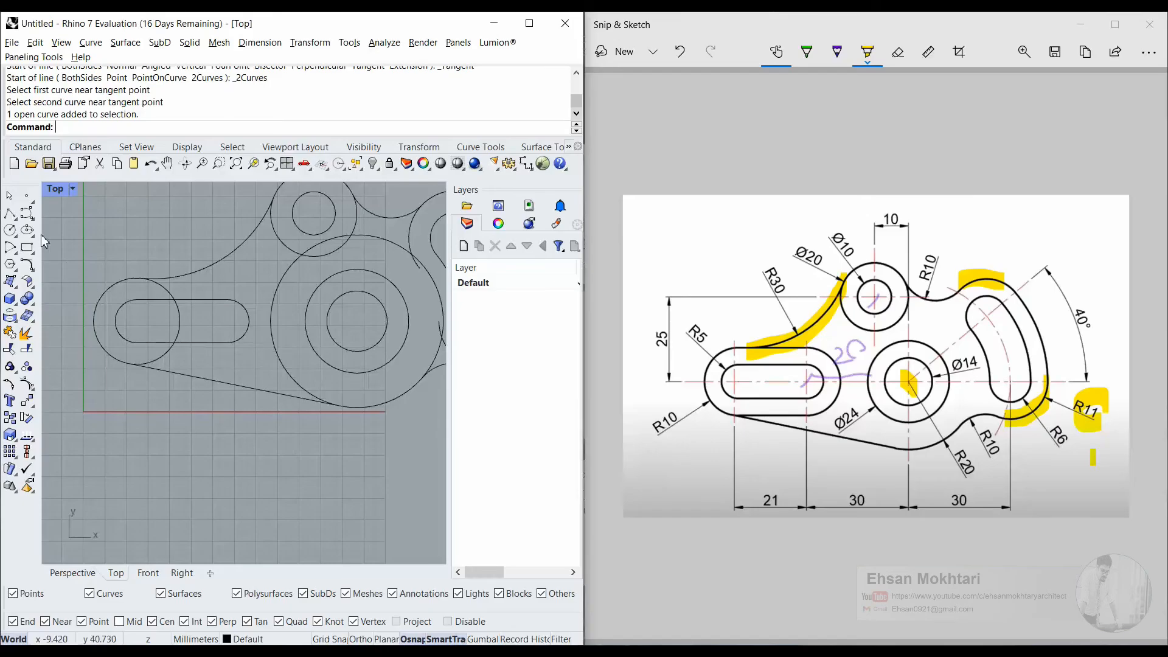
left_click(11, 215)
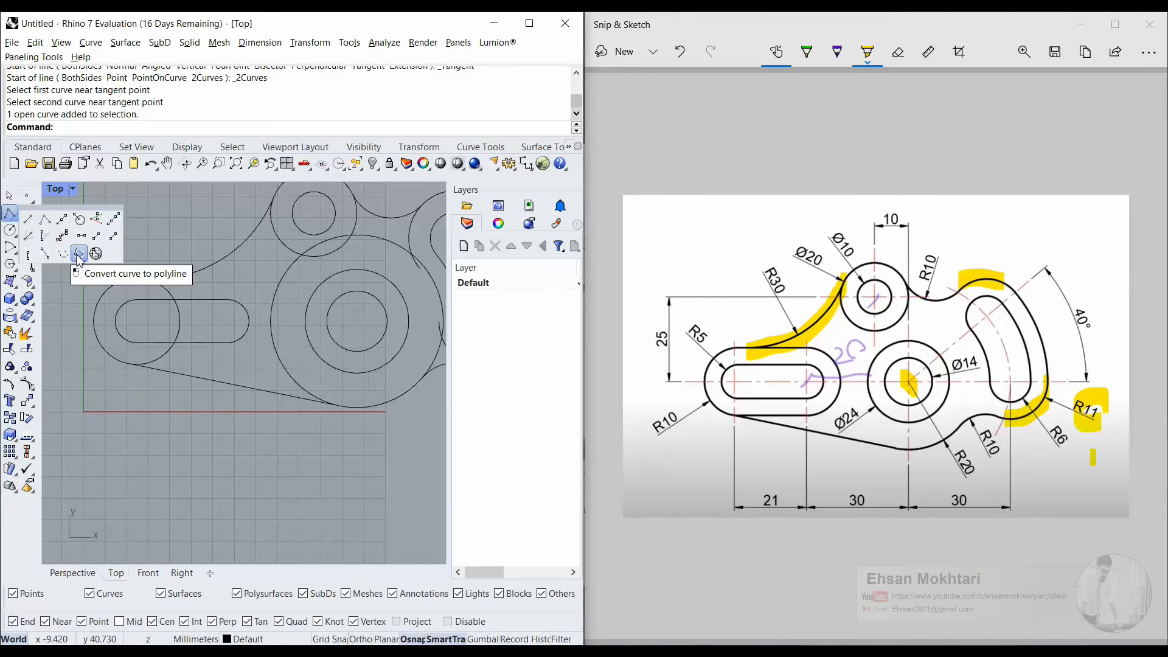
left_click(46, 256)
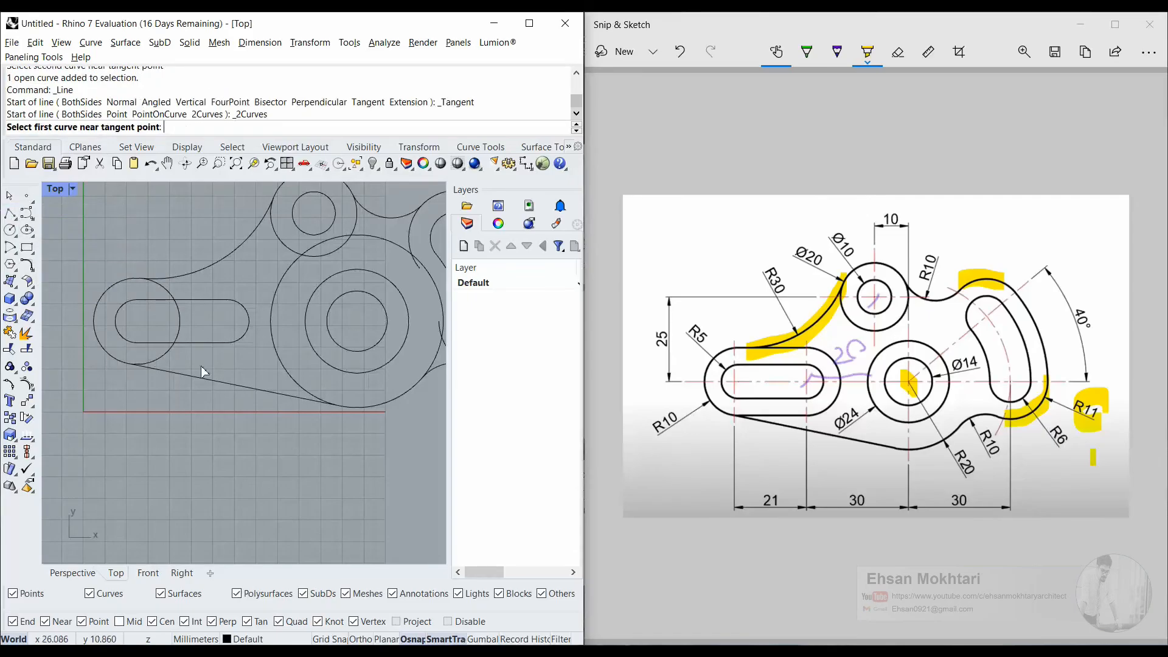
scroll(142, 365, "up", 12)
right_click_drag(108, 367, 60, 347)
scroll(85, 354, "down", 10)
right_click_drag(144, 369, 236, 384)
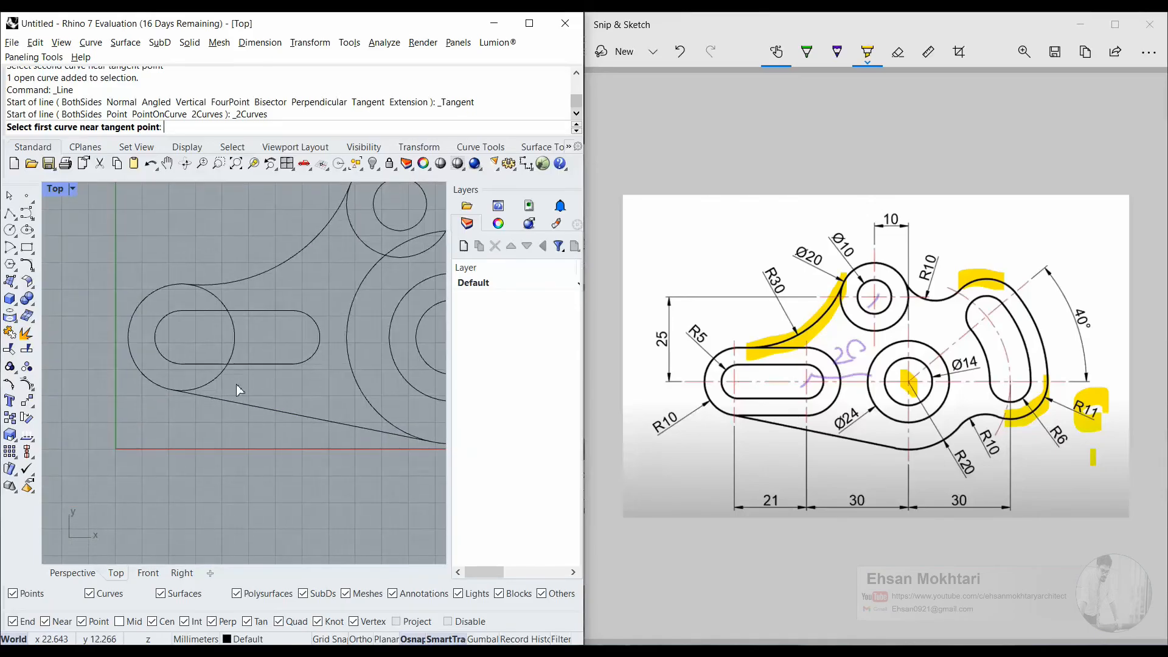
type("m")
key("Return")
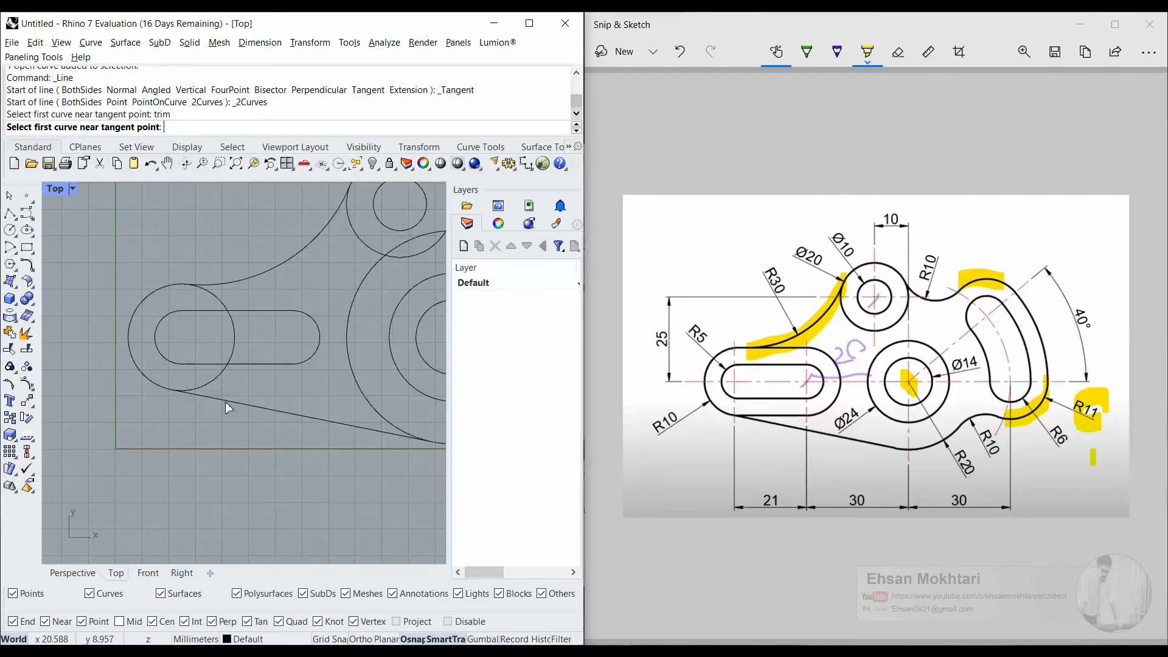
left_click(228, 401)
left_click(245, 288)
Trim away the inner part of the straight slot's 10 mm radius circle, using the lower tangent line and the R30 arc as cutting objects
type("Trim")
key("Return")
left_click(260, 407)
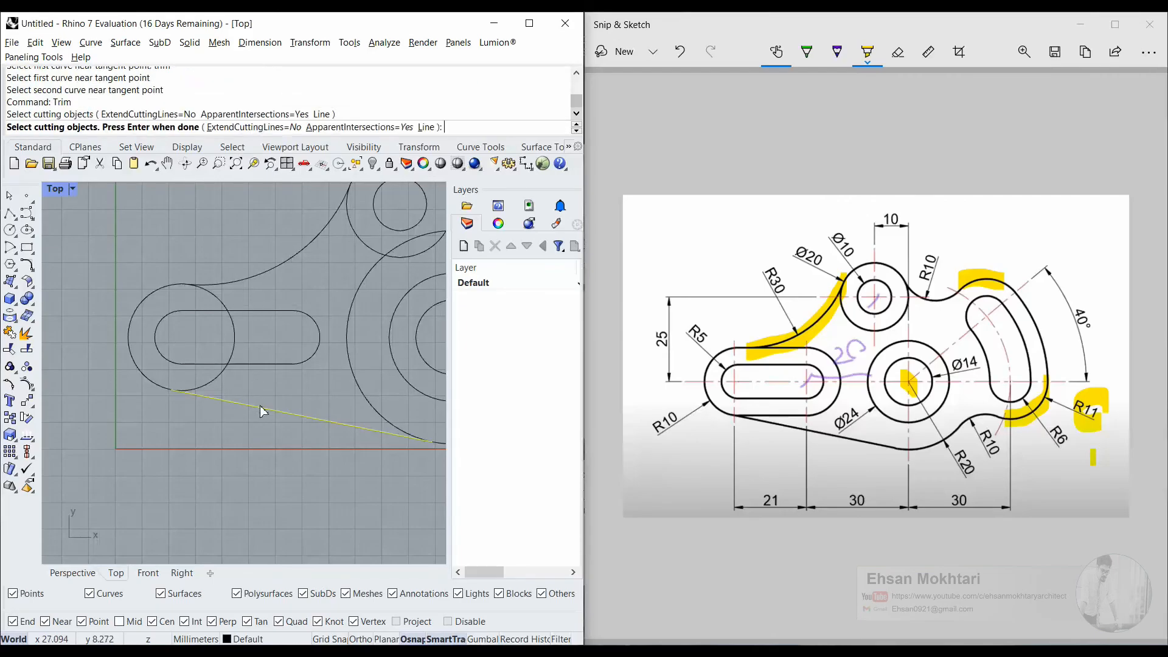
left_click(251, 279)
key("Return")
scroll(238, 330, "down", 3)
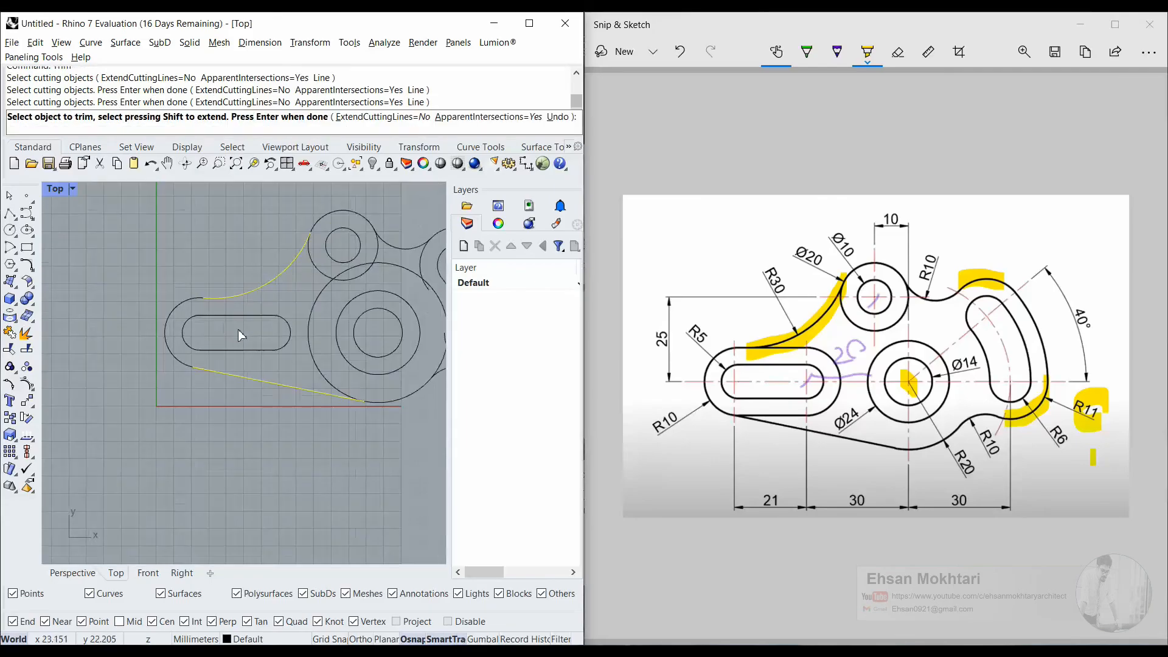
right_click_drag(222, 342, 184, 341)
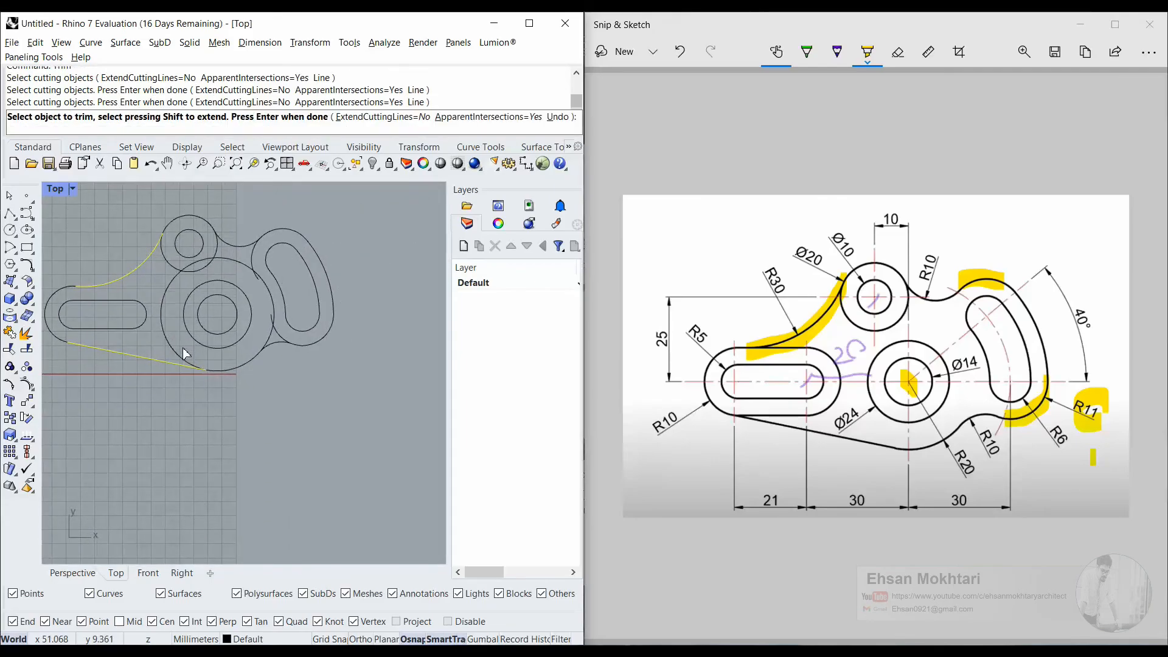
Undo the last trim of the straight slot's 10 mm radius circle and end the Trim command
key("ctrl+z")
scroll(102, 322, "up", 3)
key("Return")
right_click_drag(101, 309, 207, 323)
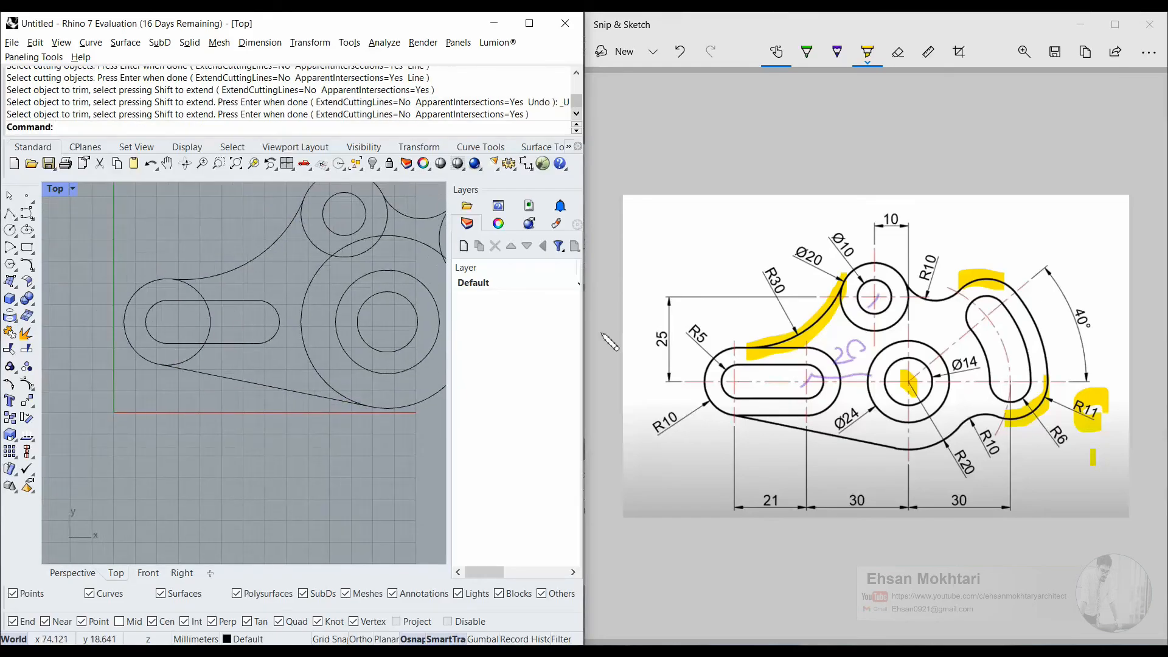
Copy the 10 mm radius circle from the centre of the straight slot's left end to the centre of its right end
left_click(216, 348)
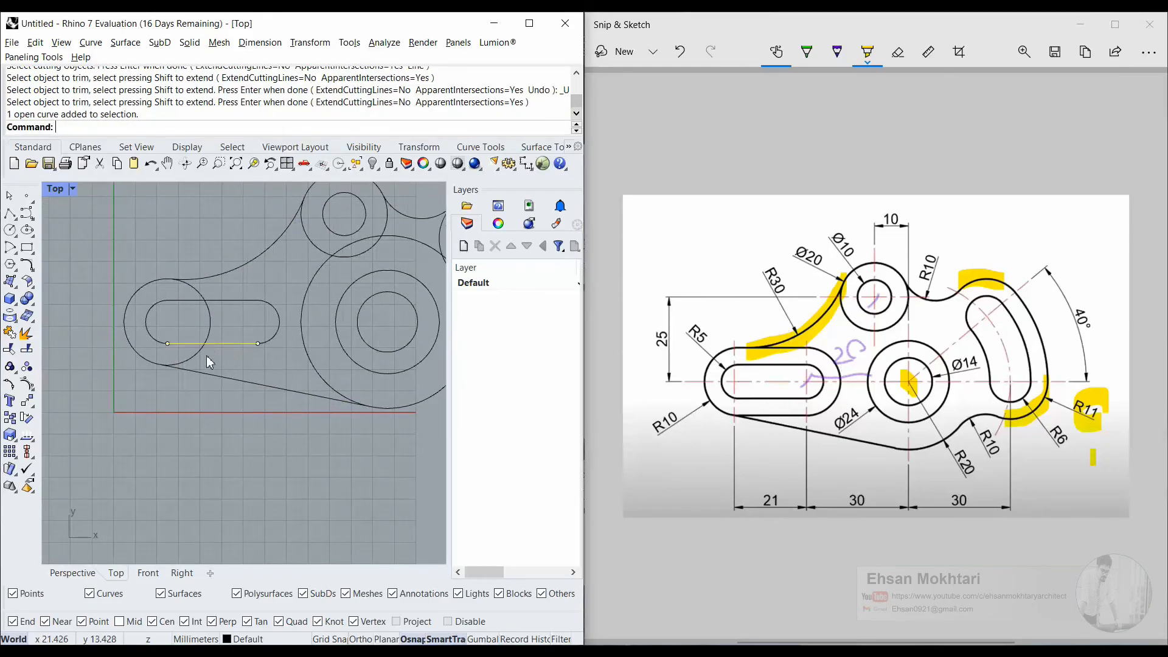
left_click(193, 358)
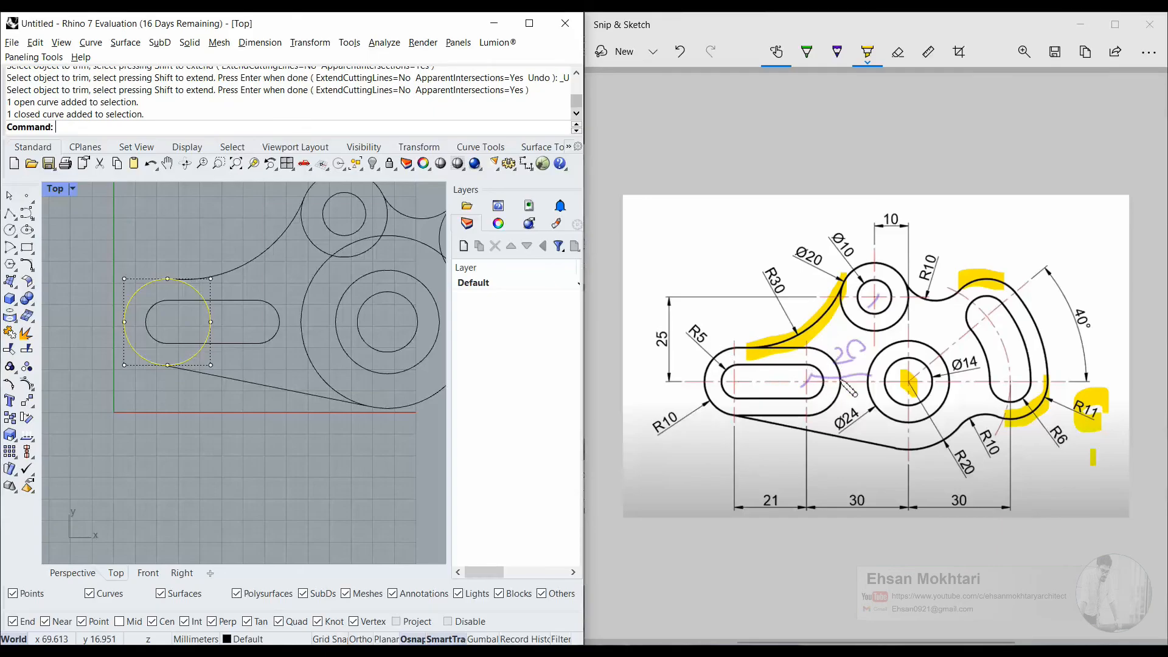
scroll(195, 329, "up", 4)
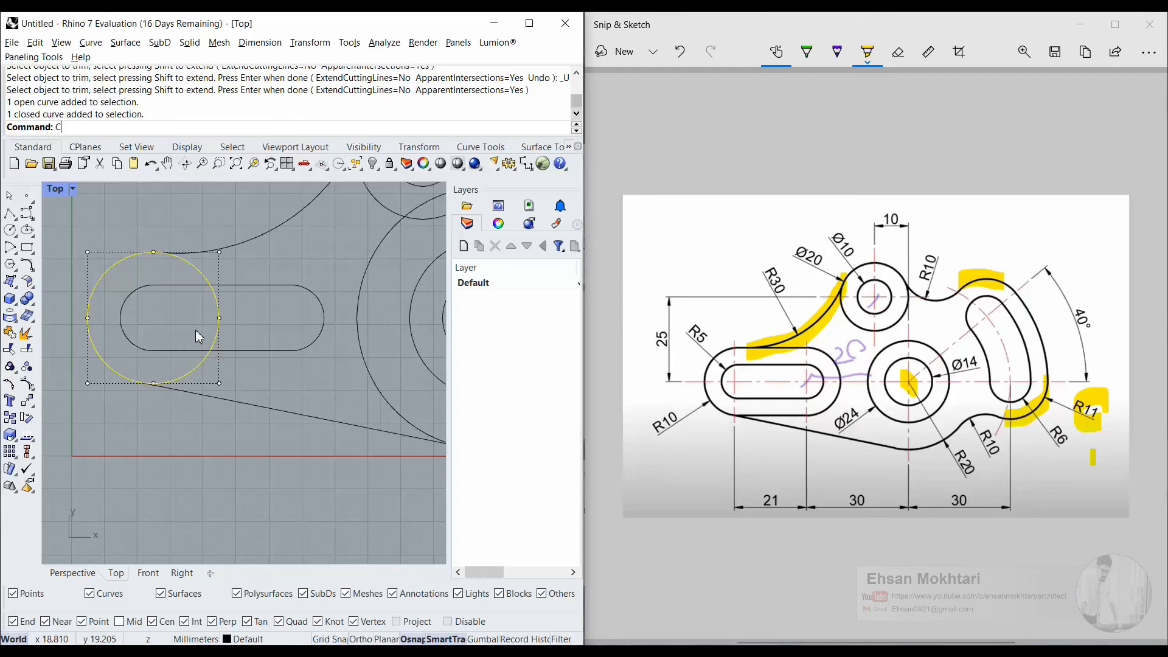
key("Return")
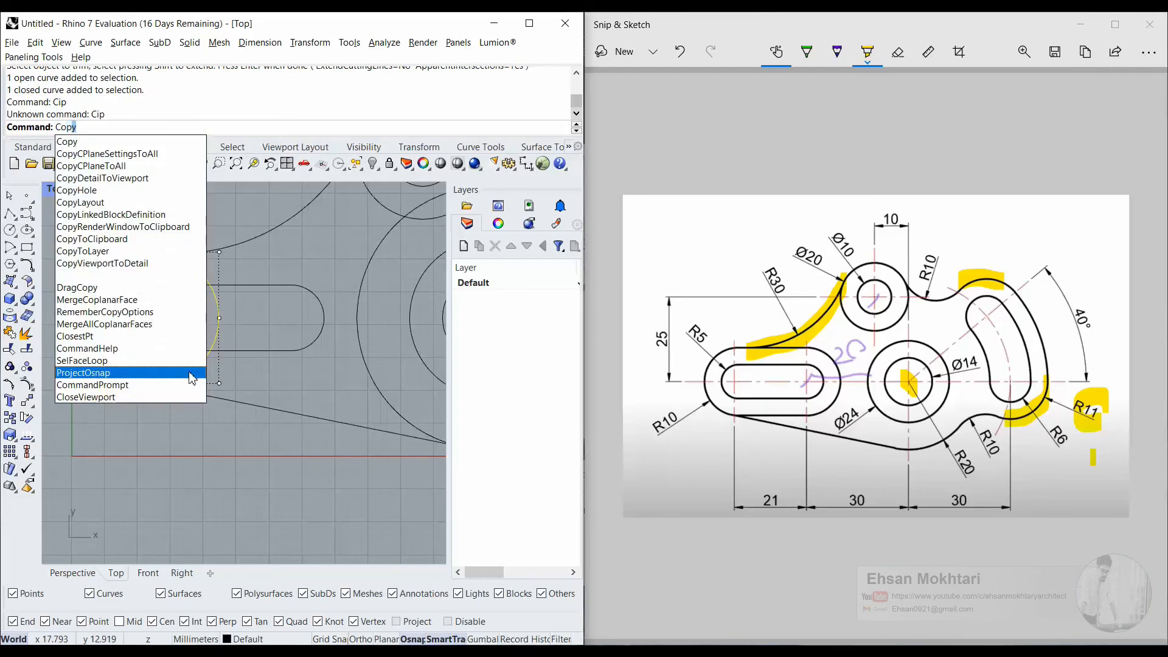
key("Return")
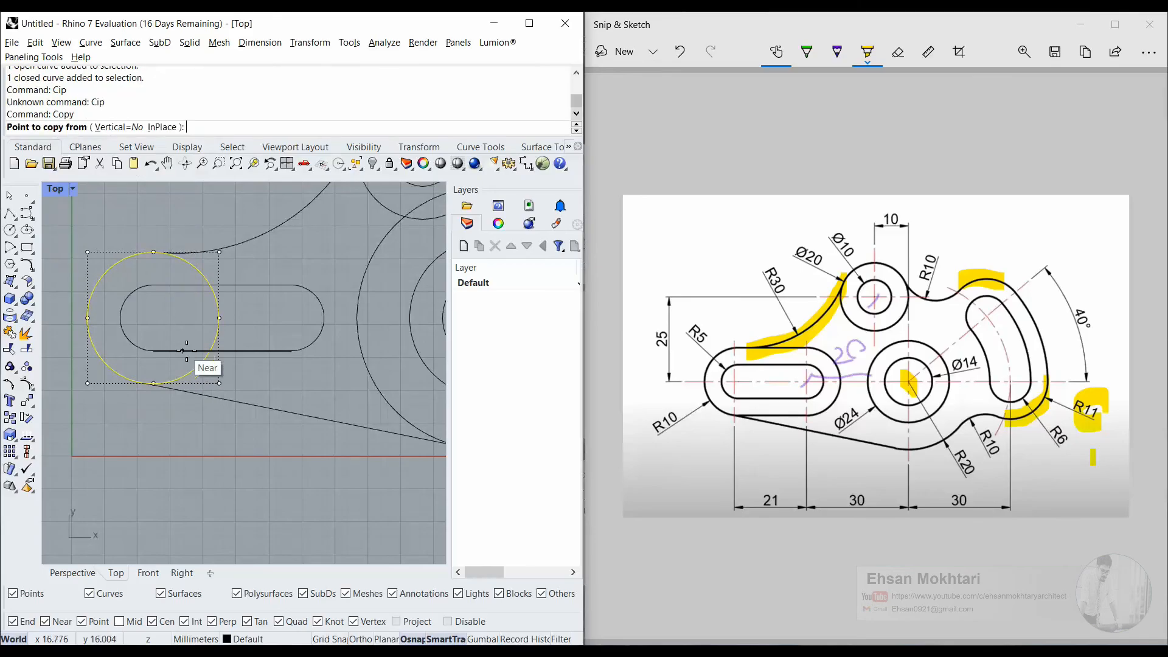
left_click(154, 317)
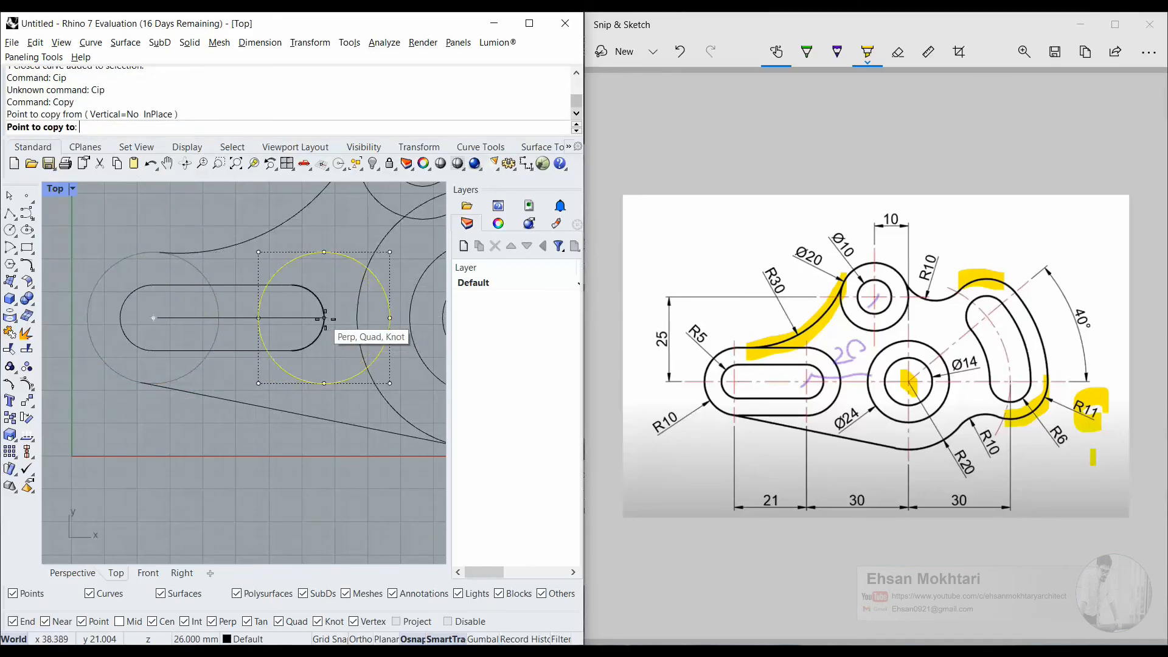
left_click(312, 338)
key("Return")
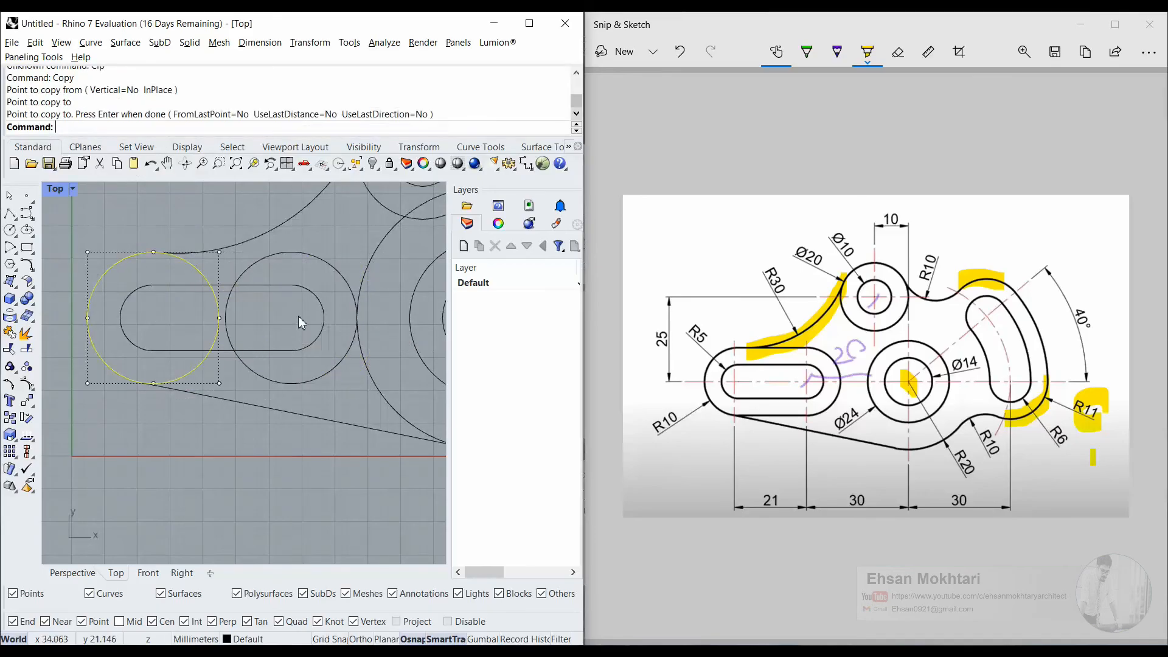
Draw a straight line joining the top quadrants of the two 10 mm radius circles around the straight slot
left_click(10, 213)
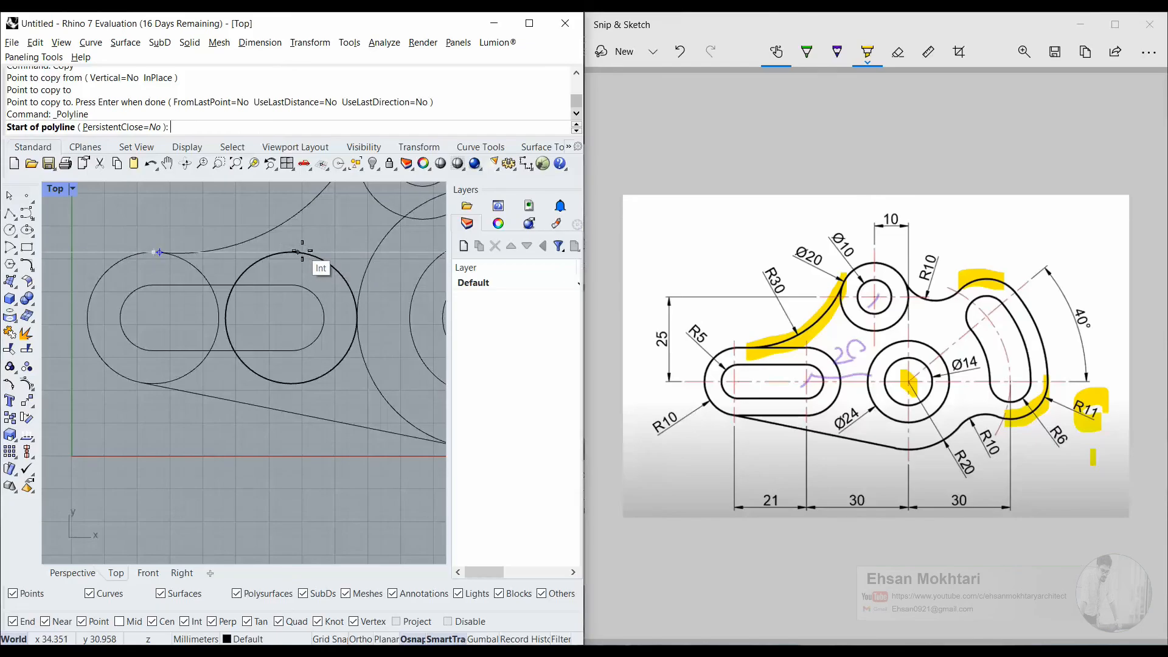
scroll(301, 250, "up", 5)
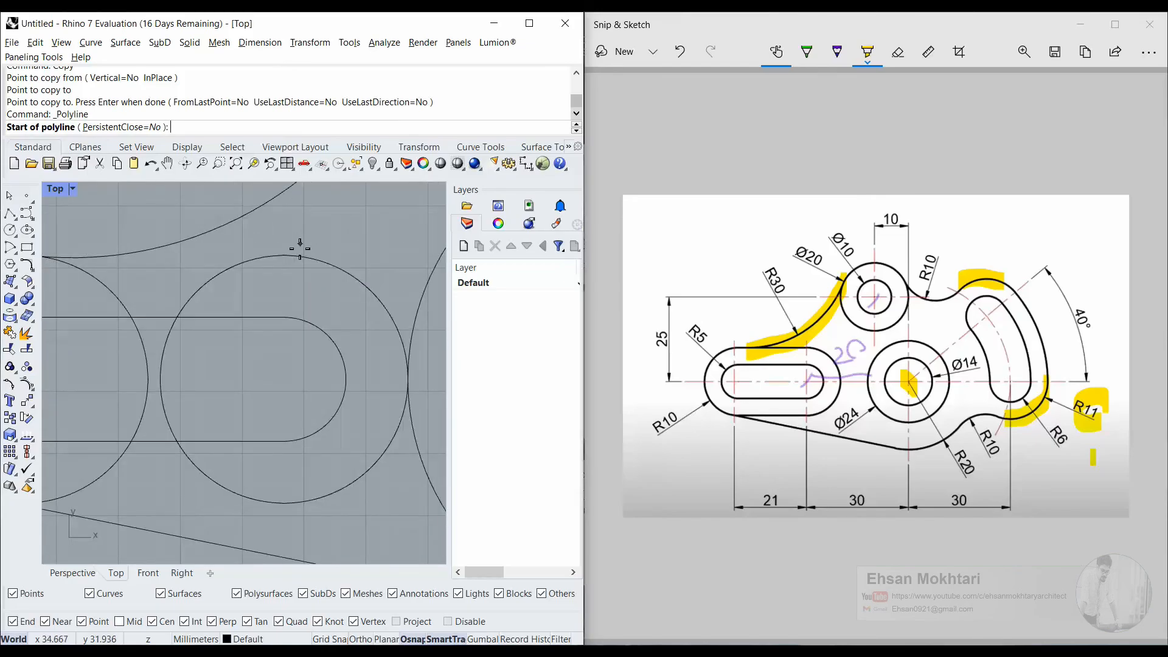
left_click(289, 255)
scroll(261, 280, "down", 3)
scroll(240, 326, "up", 4)
left_click(213, 293)
key("Return")
scroll(210, 339, "down", 3)
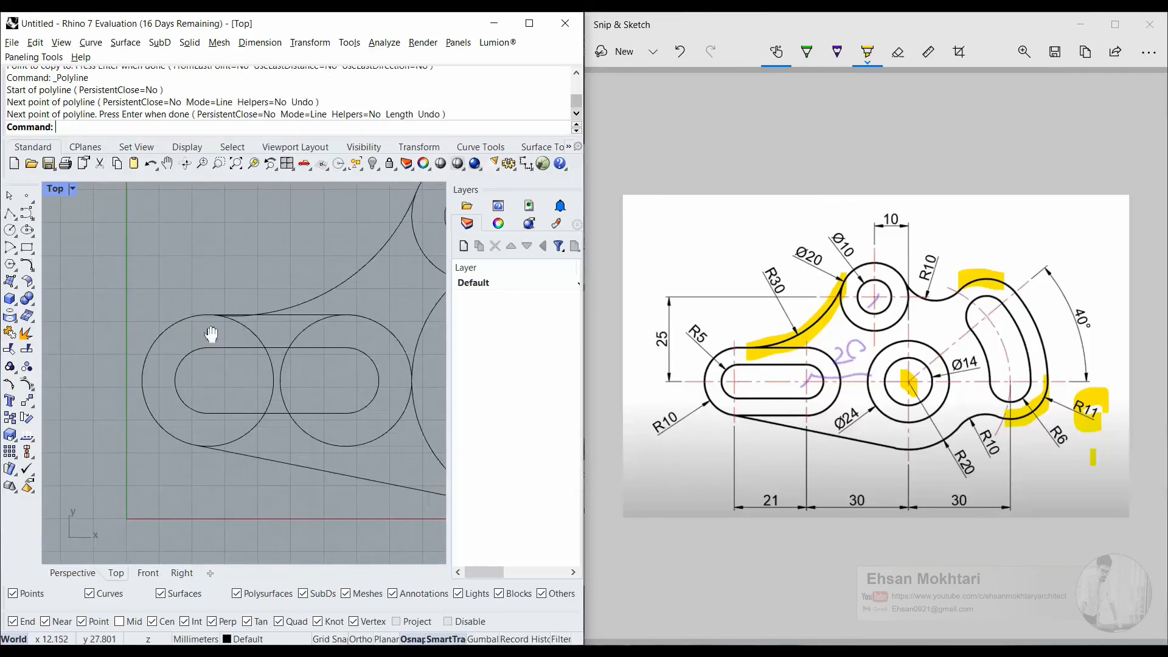
Draw a straight line joining the bottom quadrants of the two 10 mm radius circles around the straight slot
key("Return")
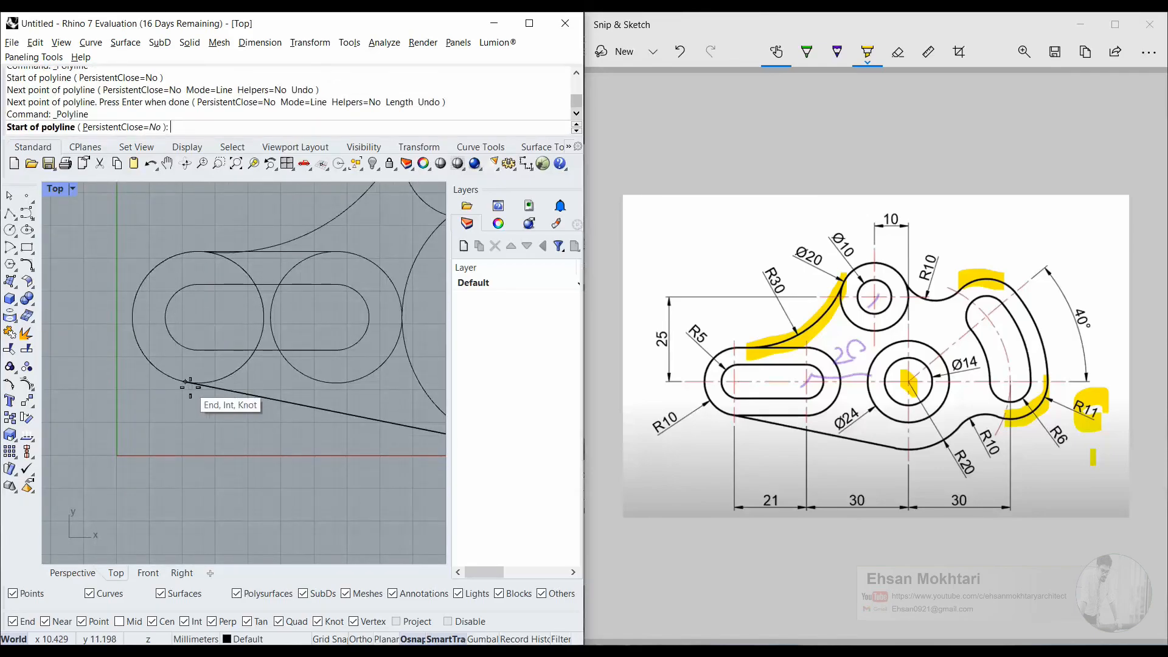
scroll(192, 383, "up", 2)
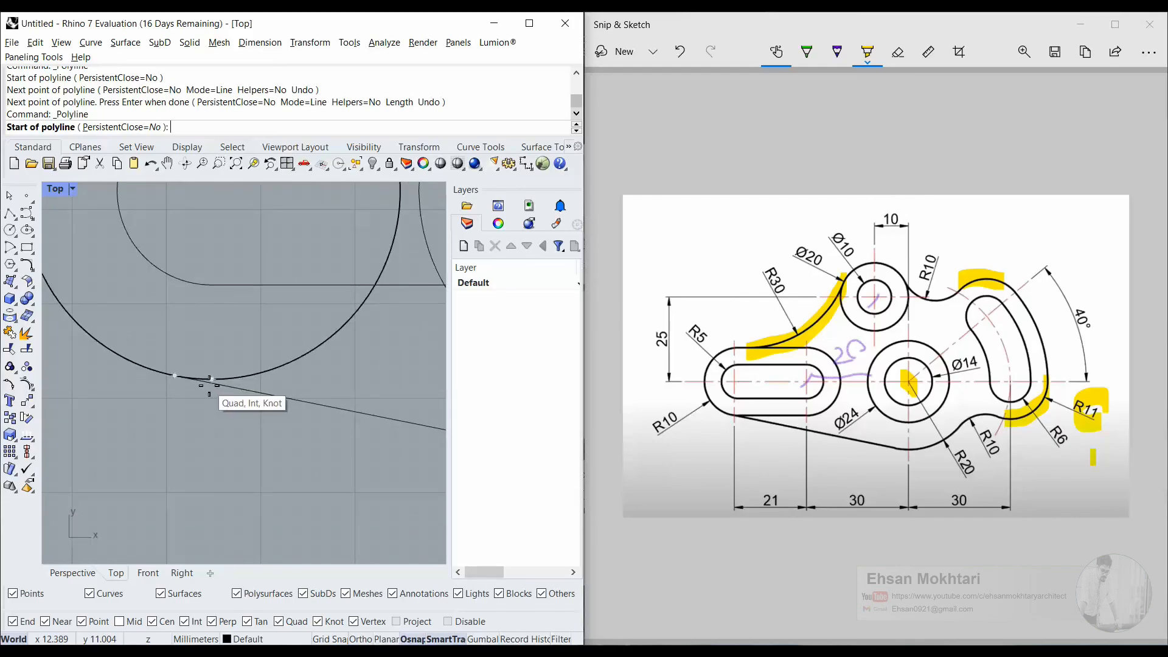
left_click(209, 383)
scroll(257, 409, "down", 1)
right_click_drag(257, 409, 195, 396)
left_click(355, 383)
key("Return")
scroll(284, 370, "down", 6)
scroll(271, 299, "up", 12)
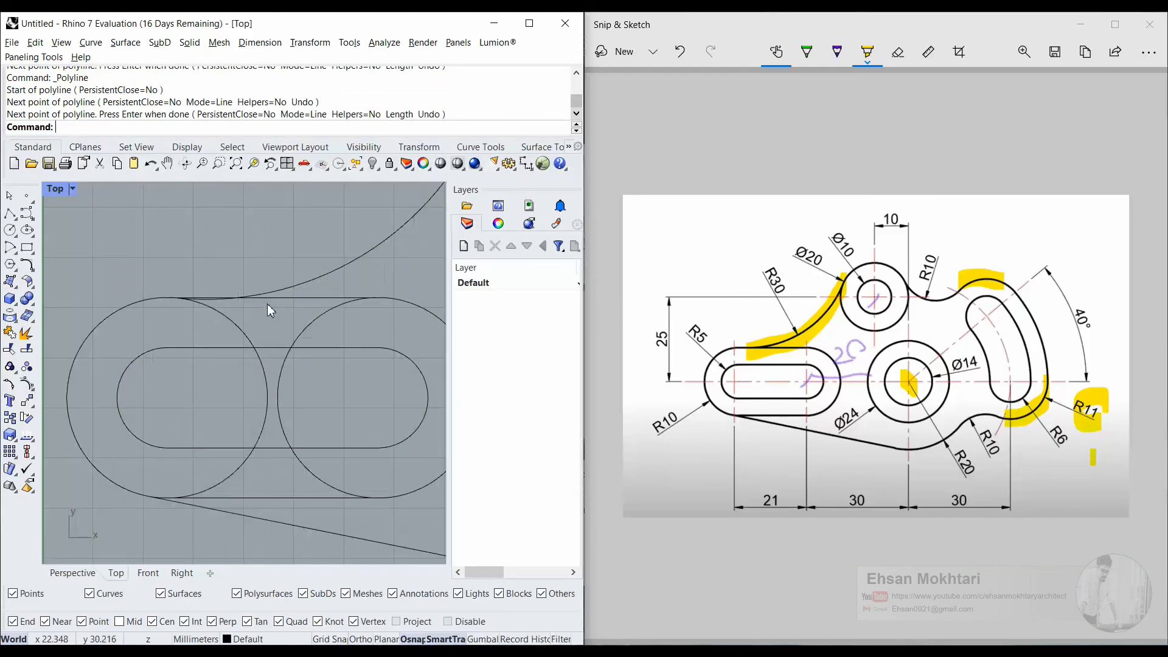
Delete the R30 arc between the 20 mm diameter circle and the left circle of the straight slot's outline
left_click(284, 300)
scroll(244, 311, "up", 8)
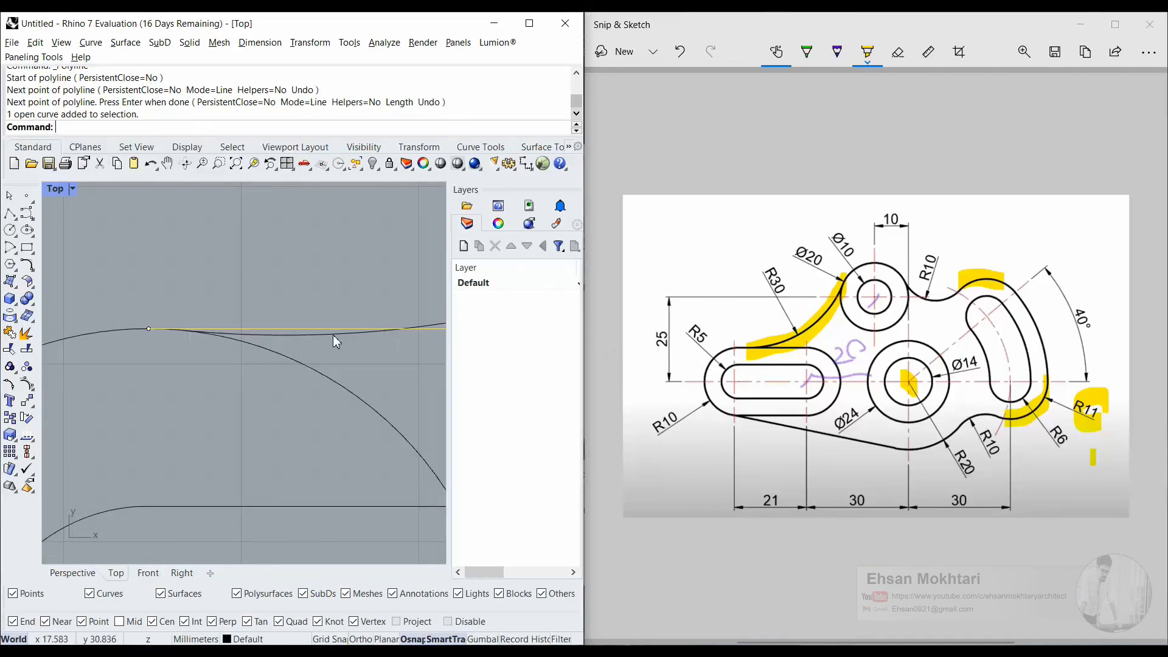
scroll(333, 340, "down", 6)
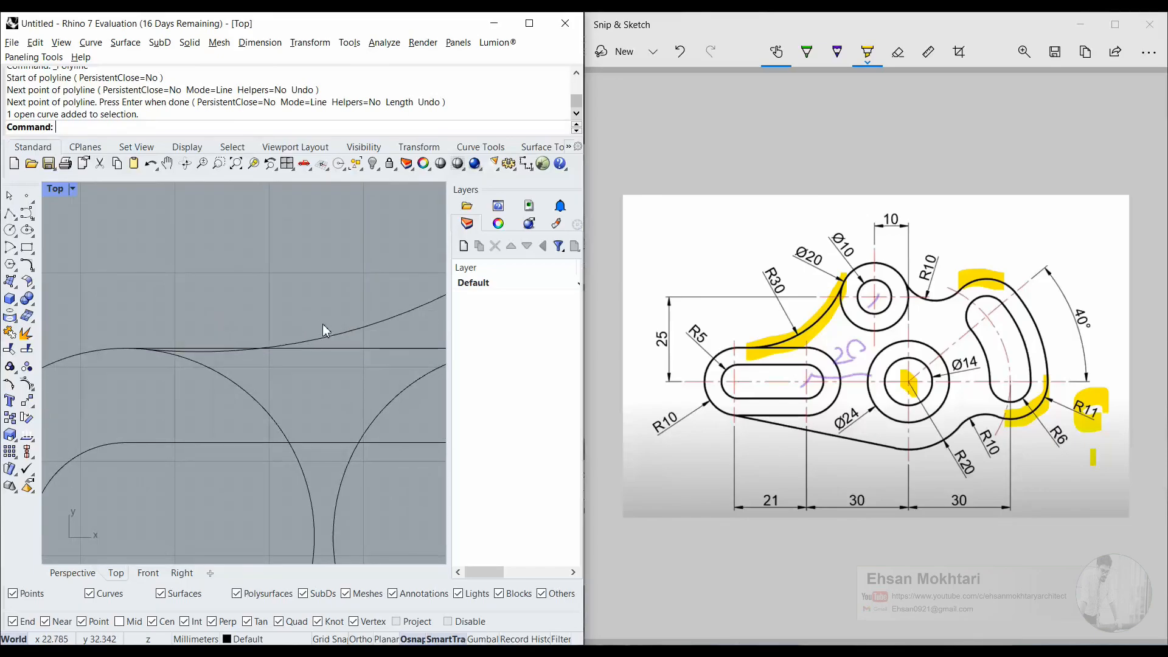
left_click(333, 338)
scroll(243, 351, "down", 4)
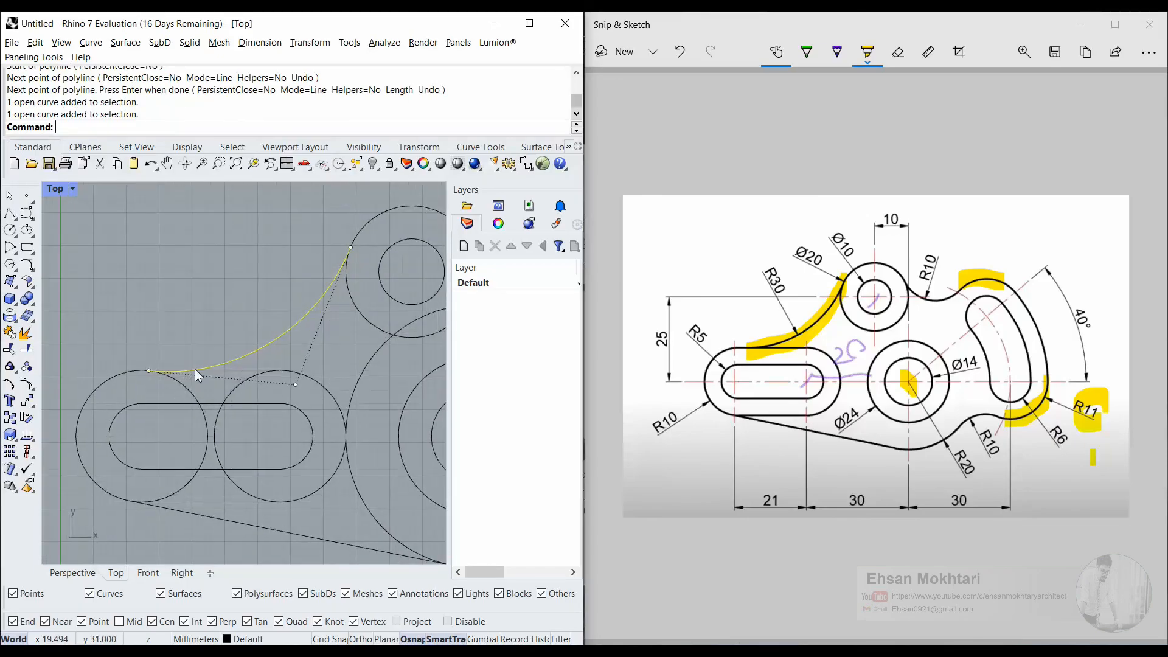
key("Delete")
key("Delete")
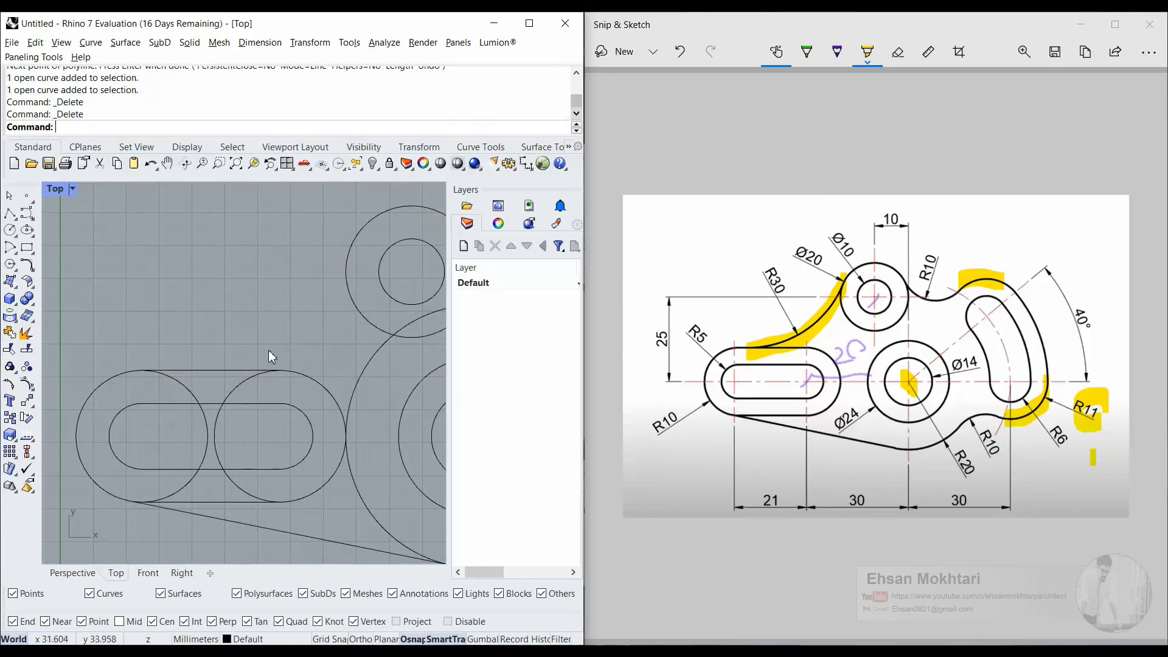
Try to draw a 30 mm radius arc tangent to the 20 mm diameter circle and the straight slot's upper outline line
left_click(15, 217)
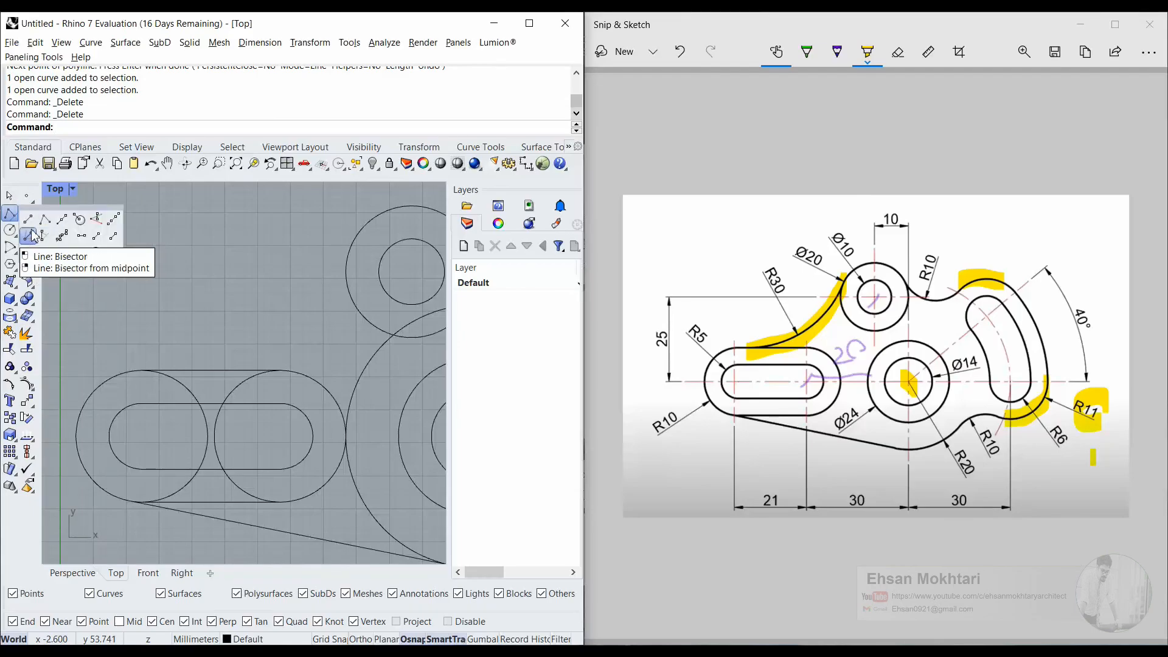
left_click(14, 250)
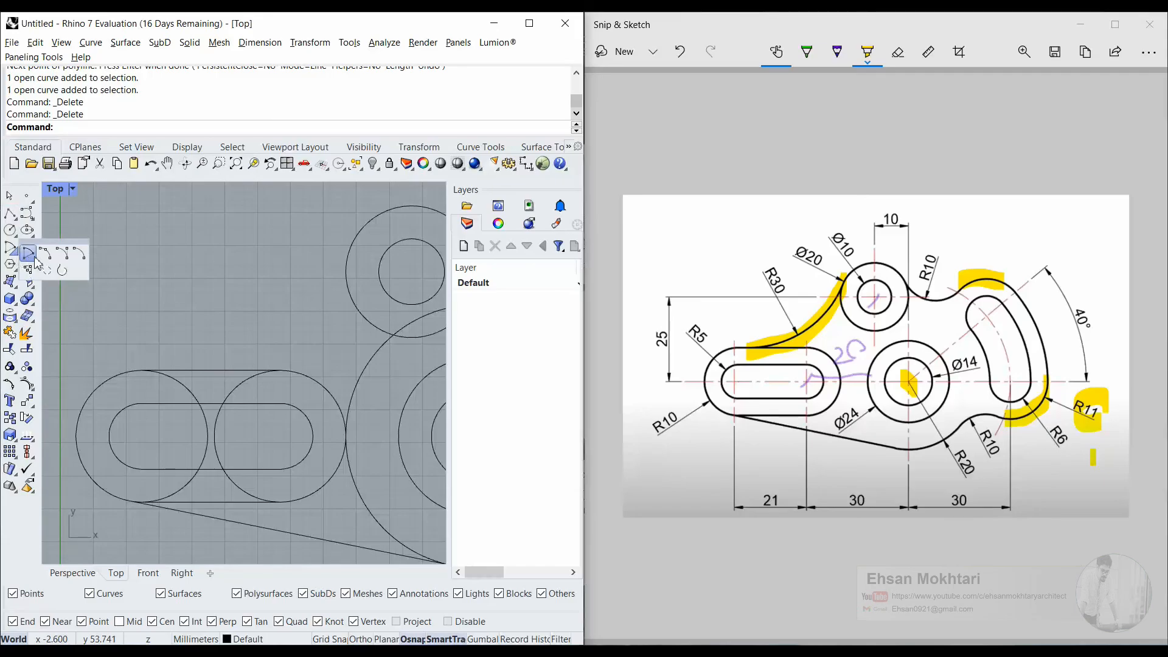
left_click(29, 272)
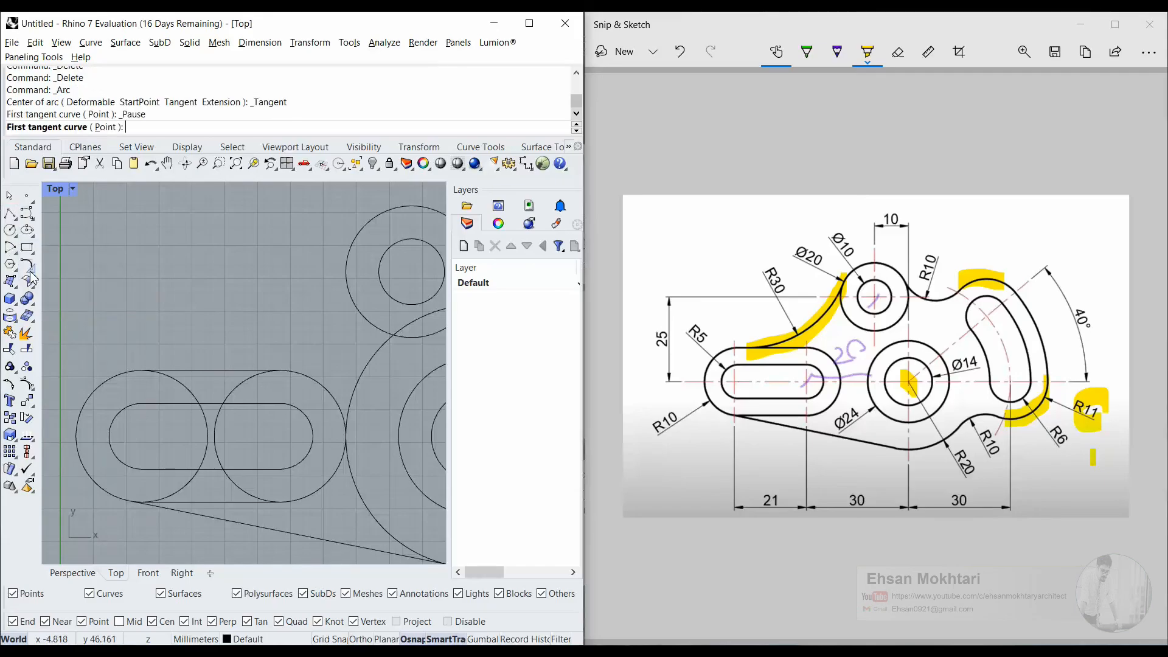
left_click(347, 255)
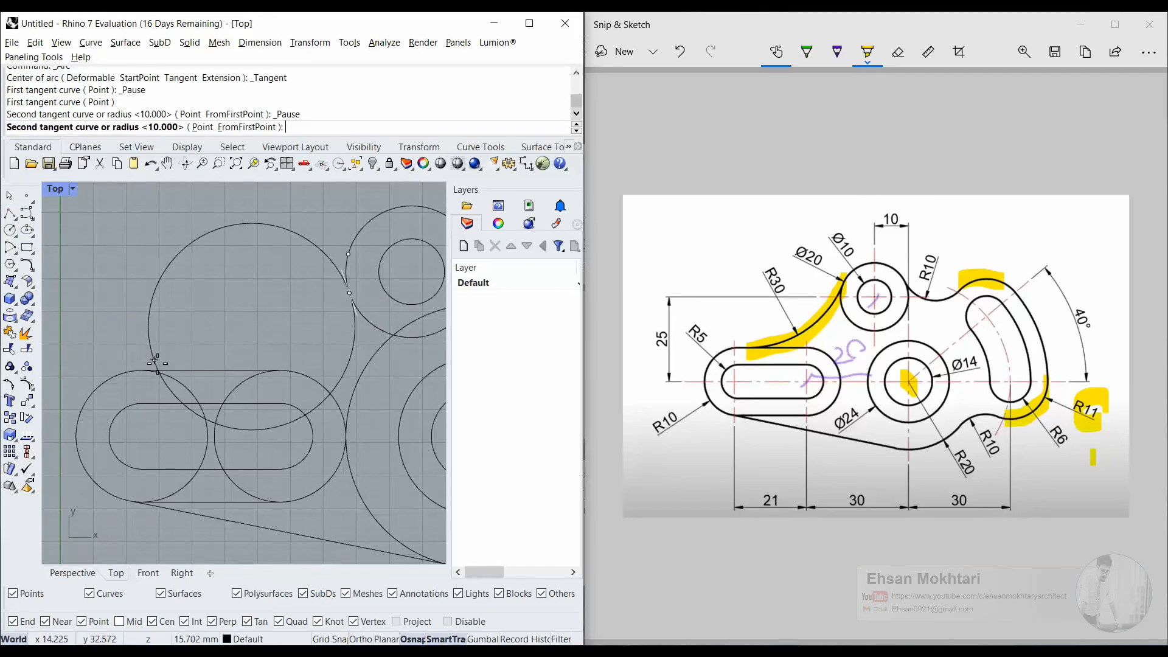
left_click(172, 371)
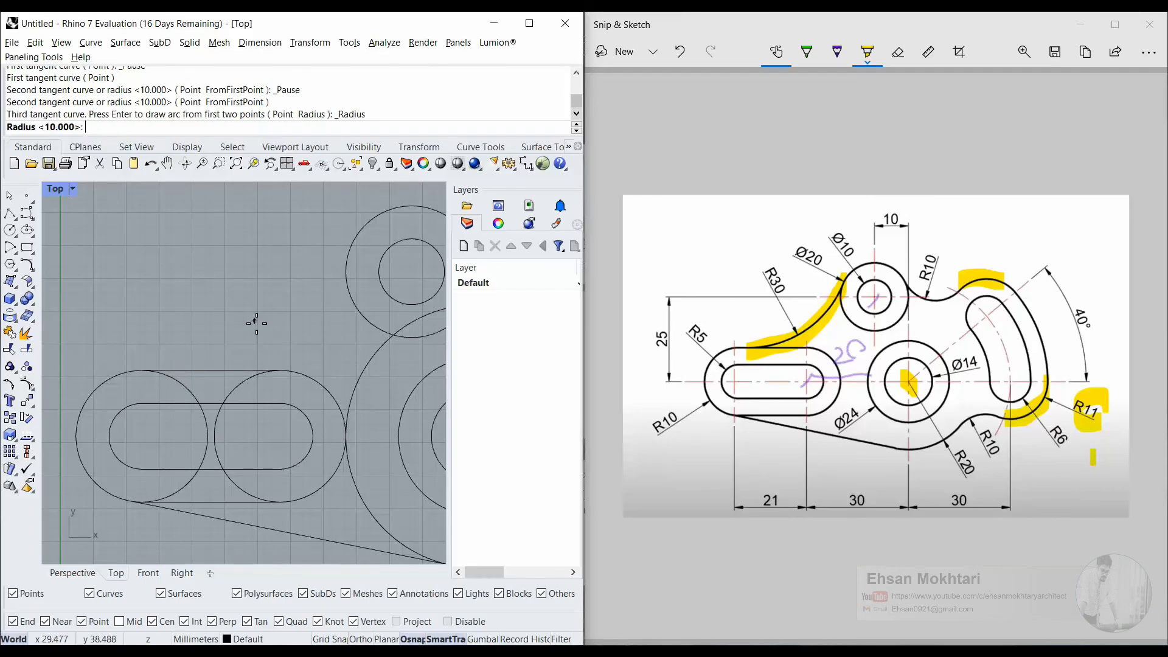
key("Return")
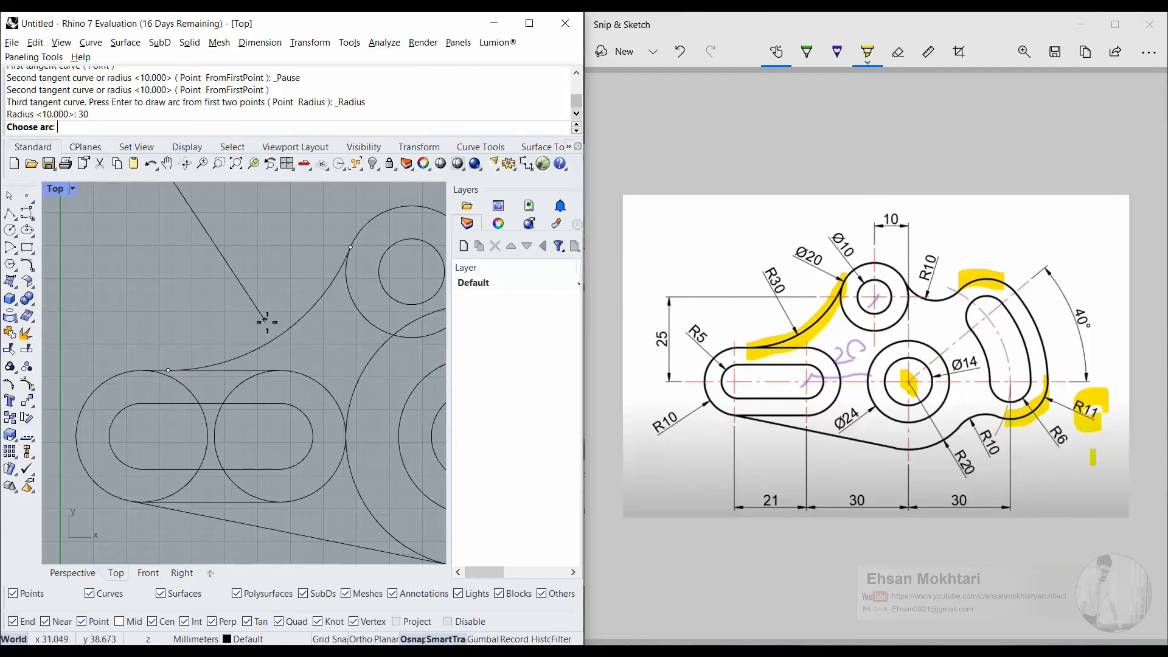
left_click(265, 322)
Draw a 30 mm radius tangent arc joining the 20 mm diameter circle to the upper line of the straight slot's outline
key("Return")
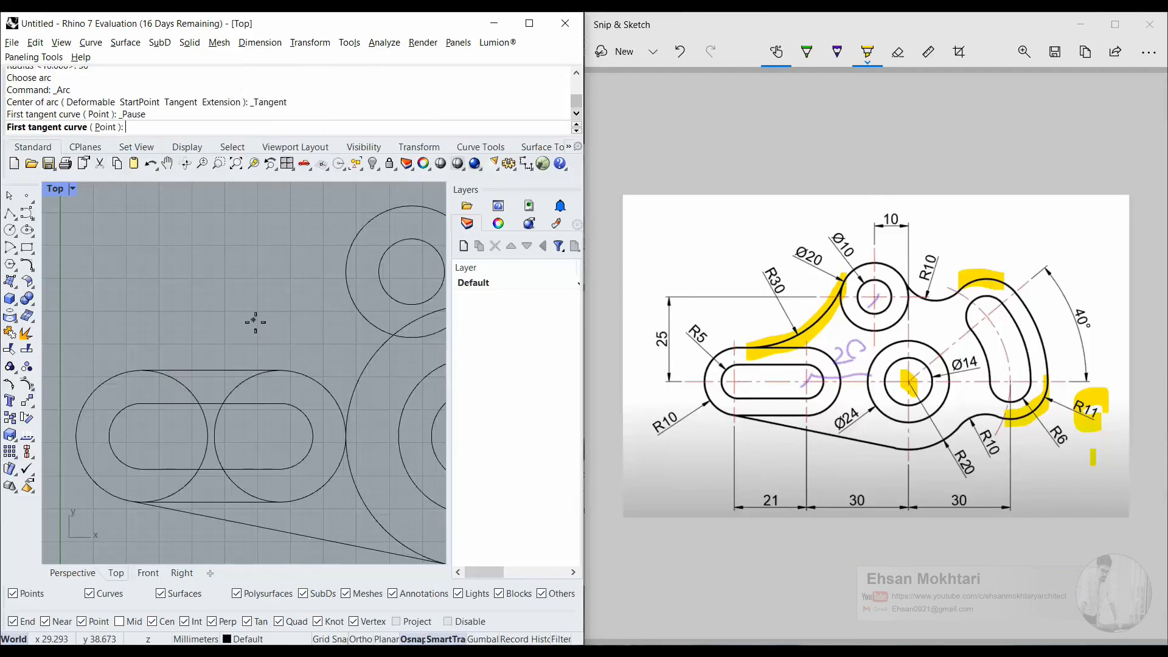
left_click(347, 255)
left_click(163, 370)
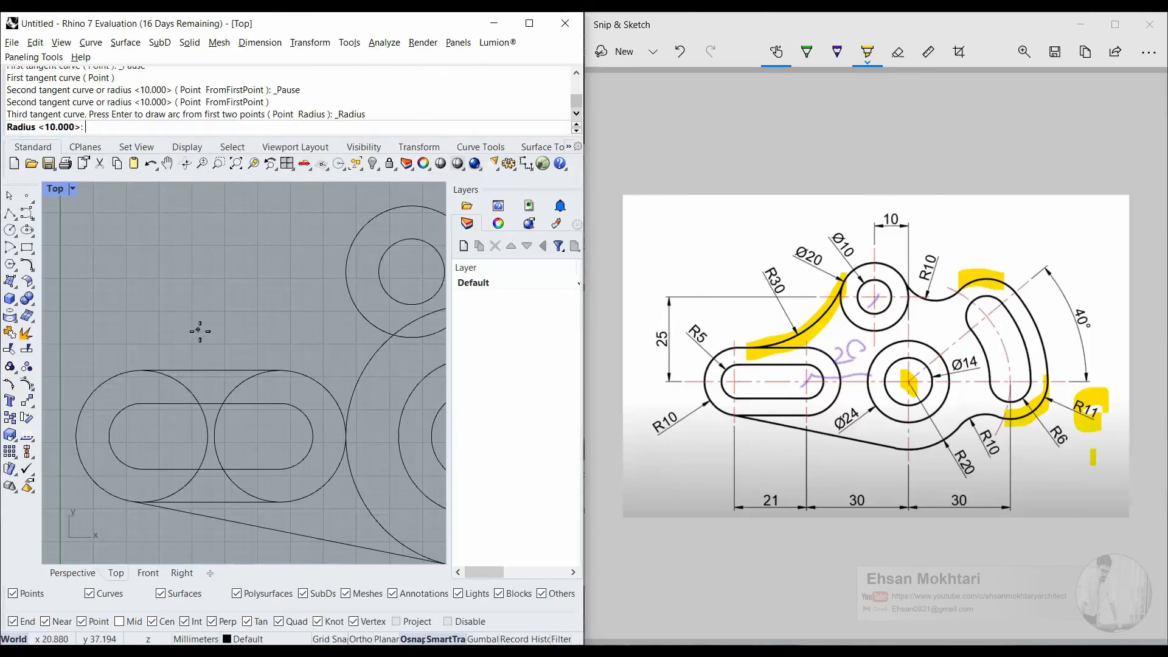
type("30")
key("Return")
left_click(234, 326)
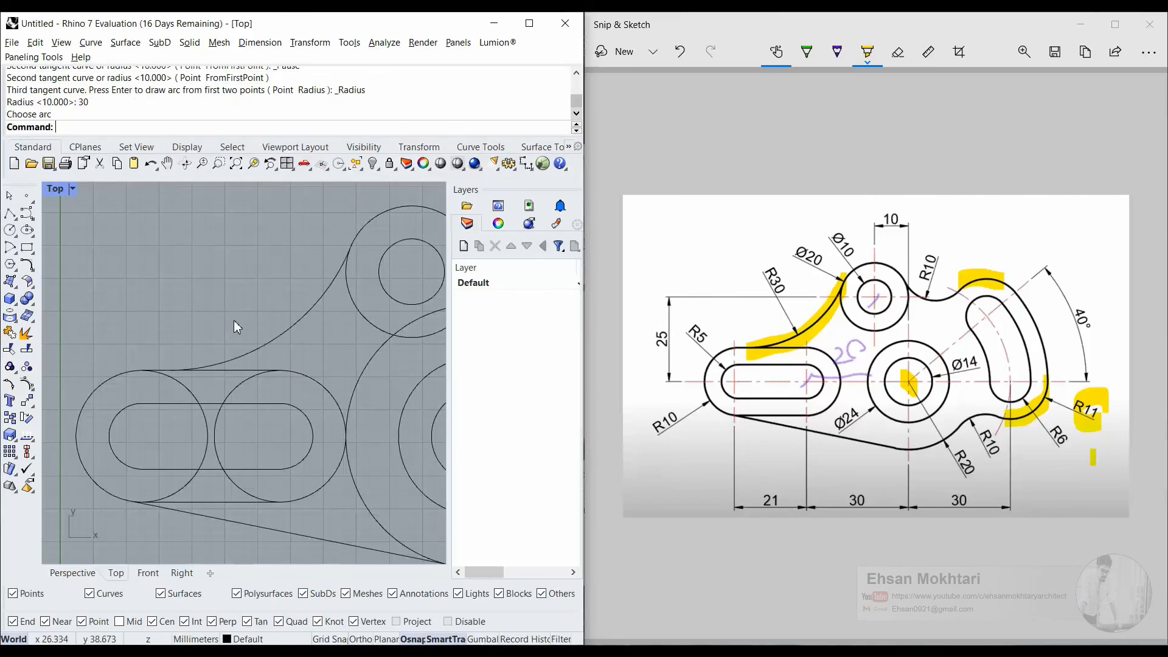
Trim away the inner halves of the straight slot's two 10 mm radius circles, using the upper and lower connecting lines as cutting objects
scroll(256, 363, "down", 2)
right_click_drag(239, 395, 241, 341)
scroll(218, 365, "up", 6)
right_click_drag(215, 440, 213, 397)
scroll(213, 402, "down", 4)
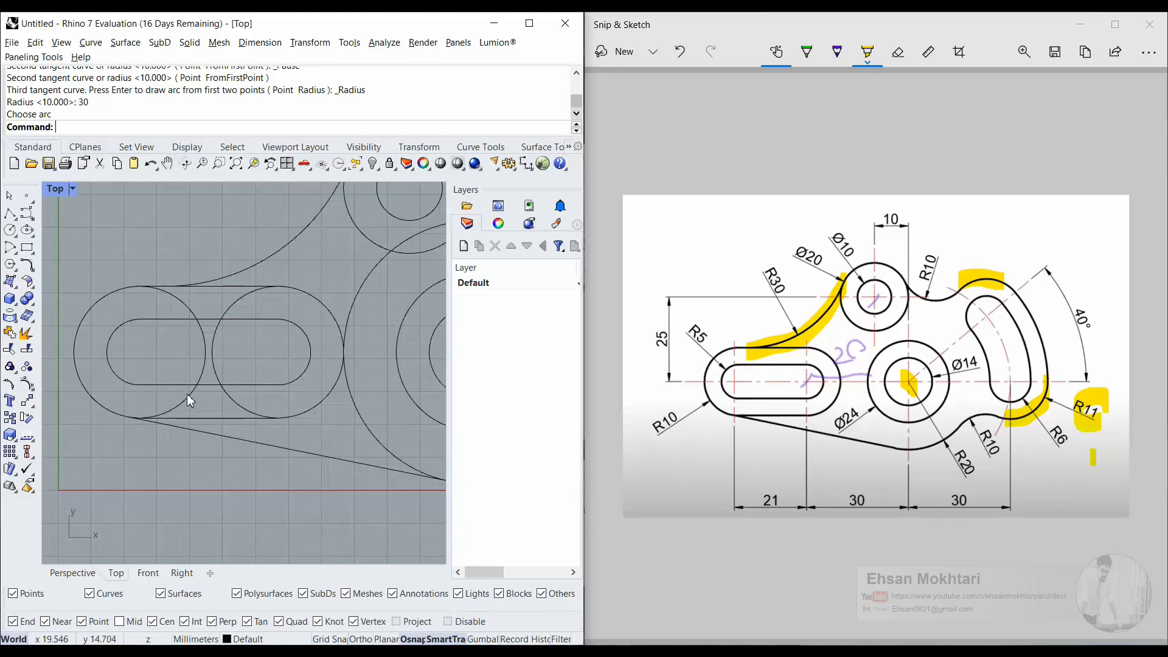
type("t")
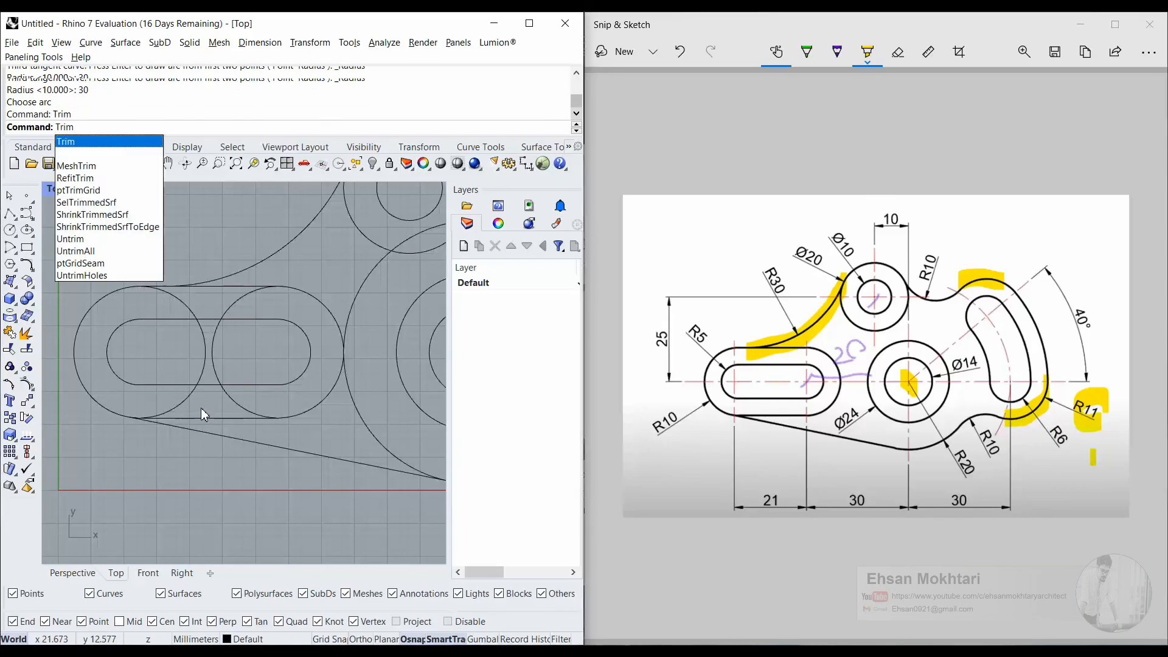
key("Return")
left_click(207, 286)
left_click(202, 419)
key("Return")
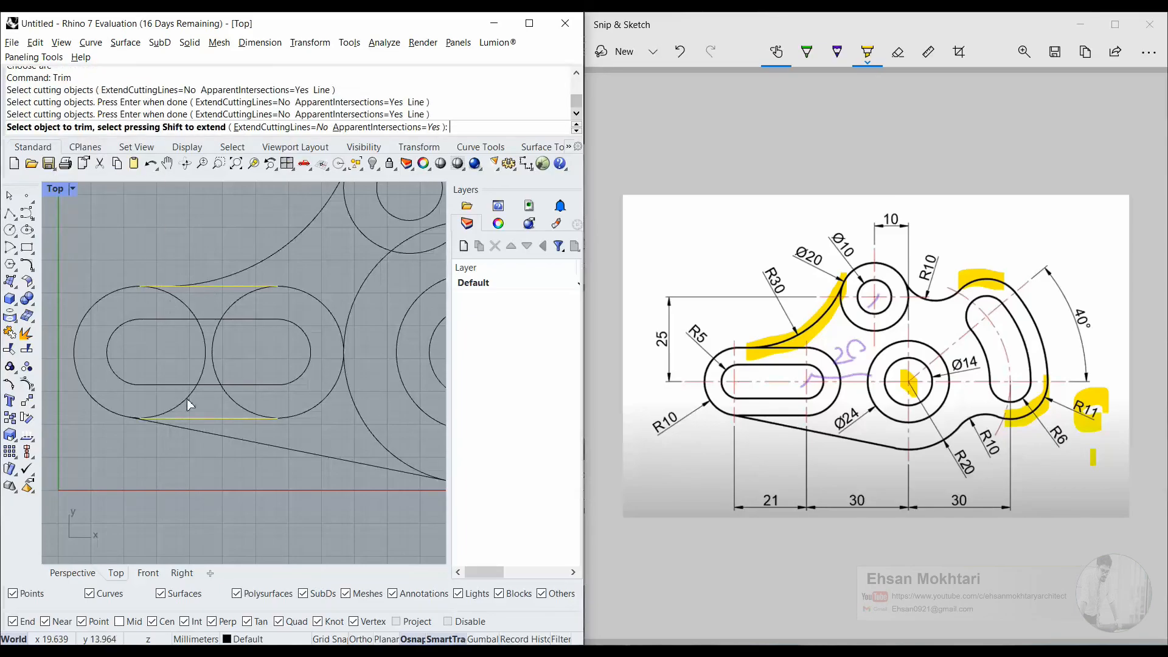
left_click(184, 399)
left_click(226, 394)
scroll(240, 399, "down", 4)
key("Return")
Trim away the upper part of the 20 mm radius circle, using the lower tangent line and the lower R10 arc as cutting objects
right_click_drag(243, 404, 138, 399)
scroll(143, 401, "down", 8)
scroll(224, 416, "up", 8)
right_click_drag(226, 419, 247, 443)
key("Return")
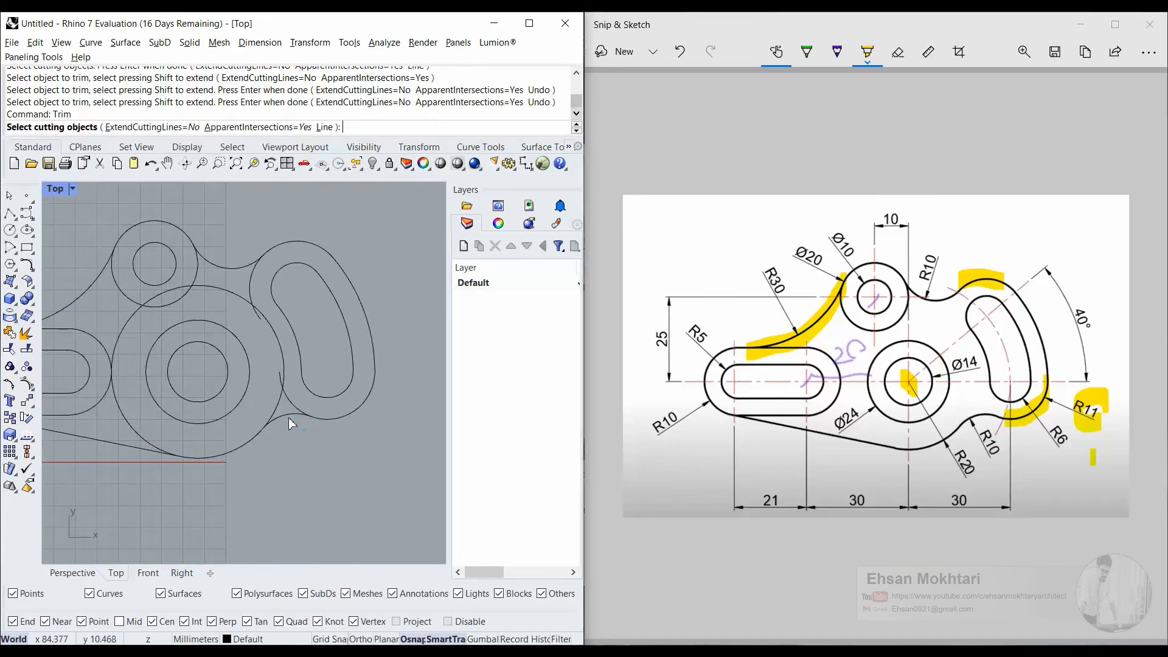
left_click(157, 450)
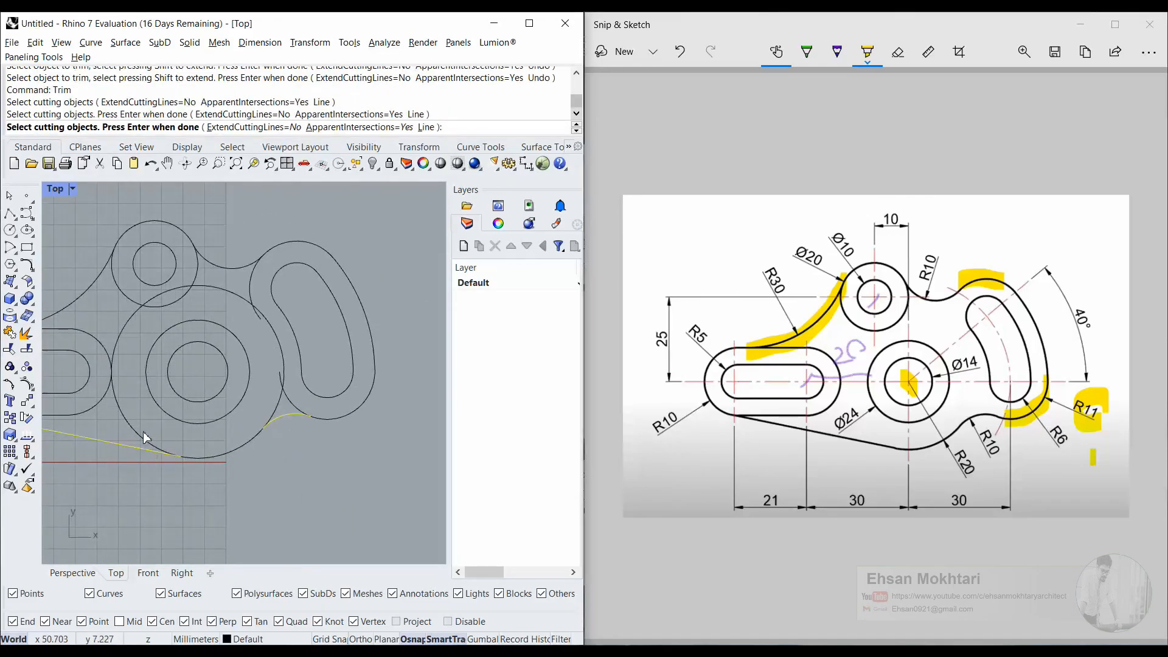
left_click(146, 436)
key("Return")
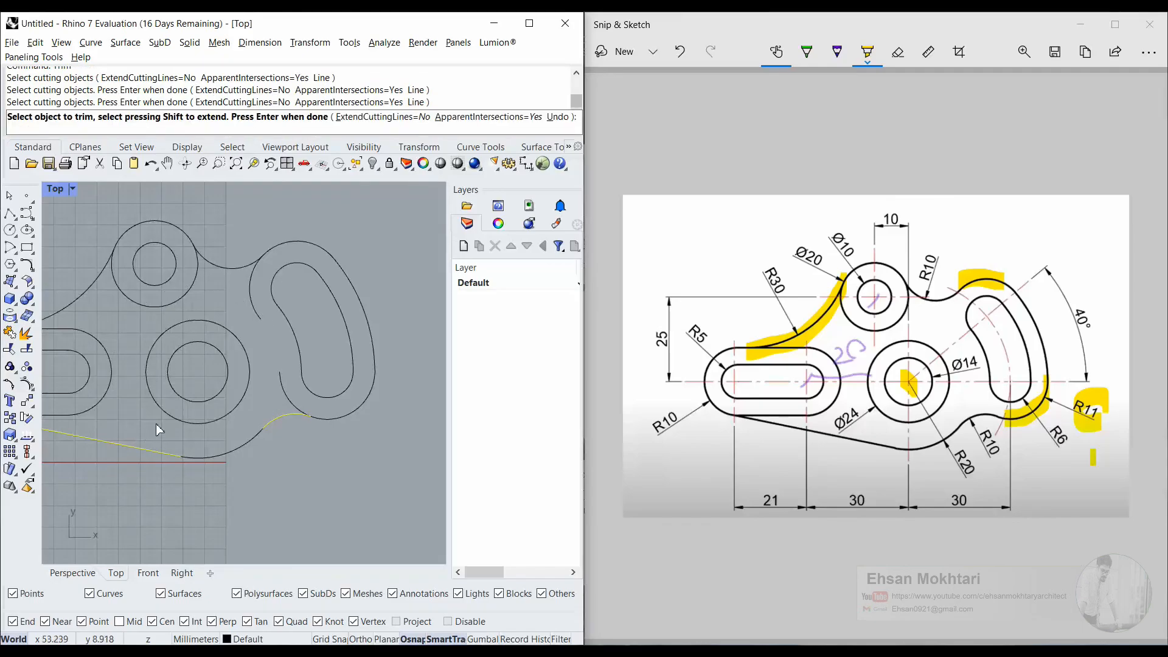
right_click(267, 355)
right_click_drag(318, 420, 317, 423)
right_click(330, 429)
left_click(330, 422)
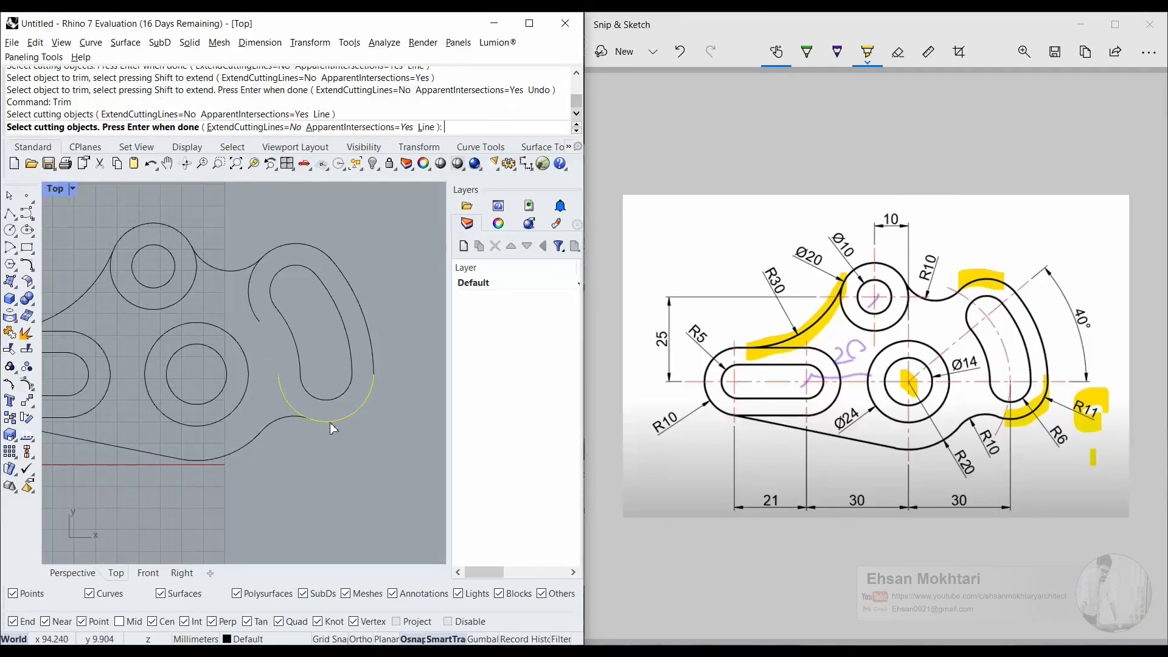
key("Escape")
Trim the leftover inner arc ends of the curved slot's outline, using the upper and lower R10 arcs as cutting objects
right_click(290, 437)
left_click(277, 420)
left_click(238, 279)
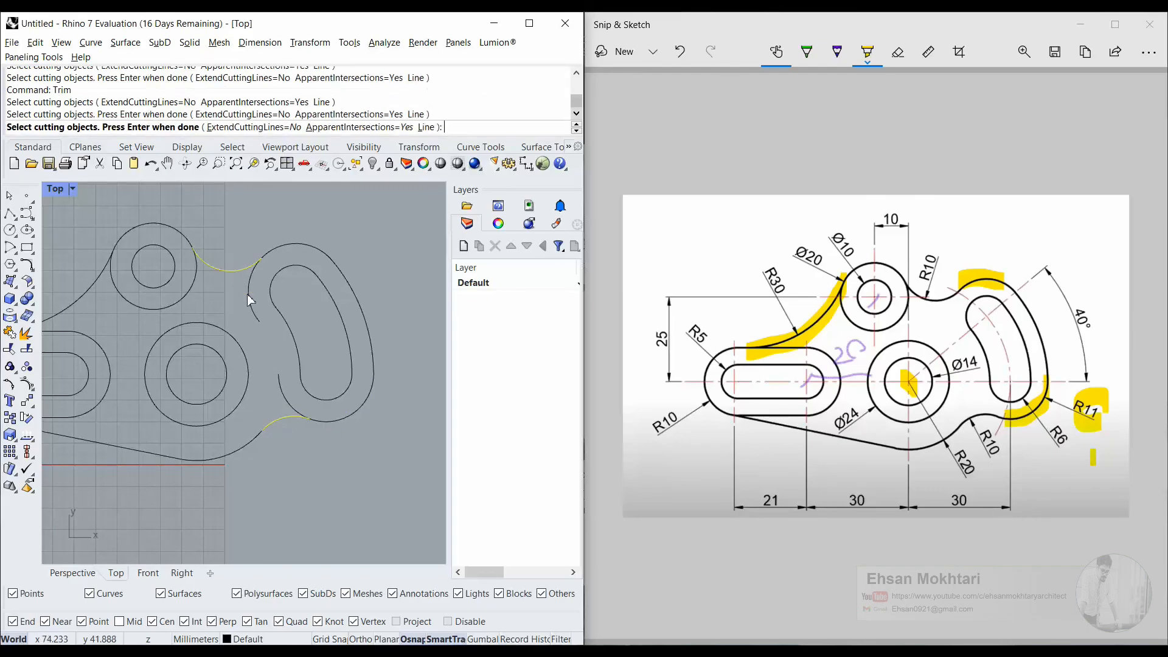
key("Return")
right_click(280, 463)
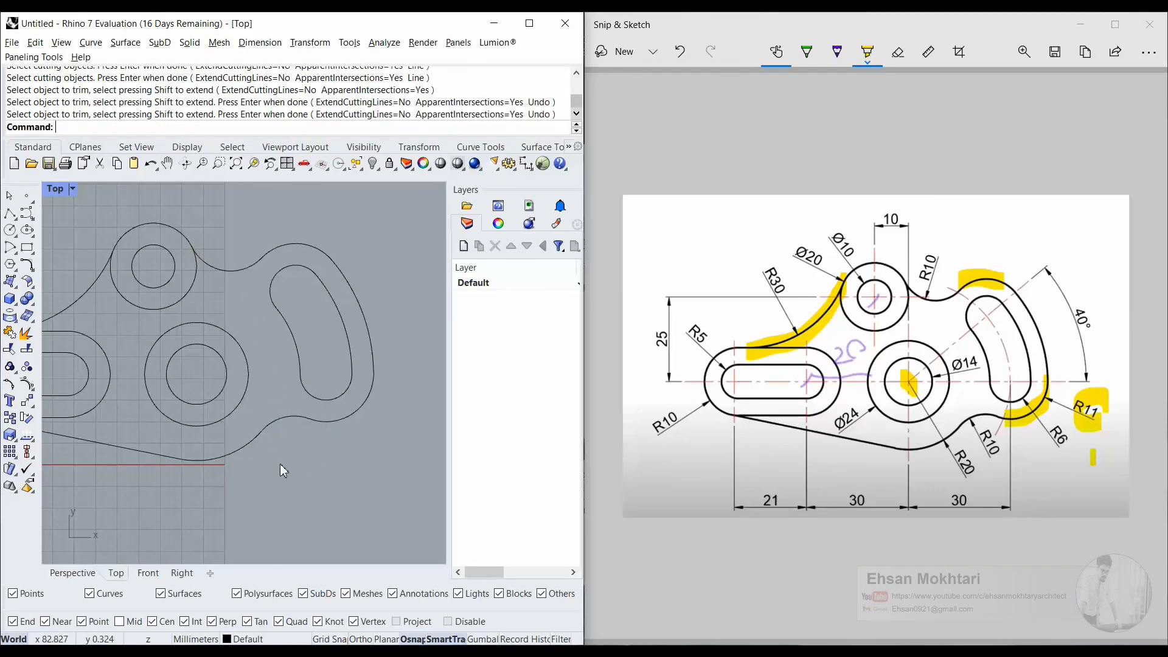
scroll(268, 465, "down", 4)
right_click_drag(269, 464, 329, 451)
scroll(284, 454, "up", 4)
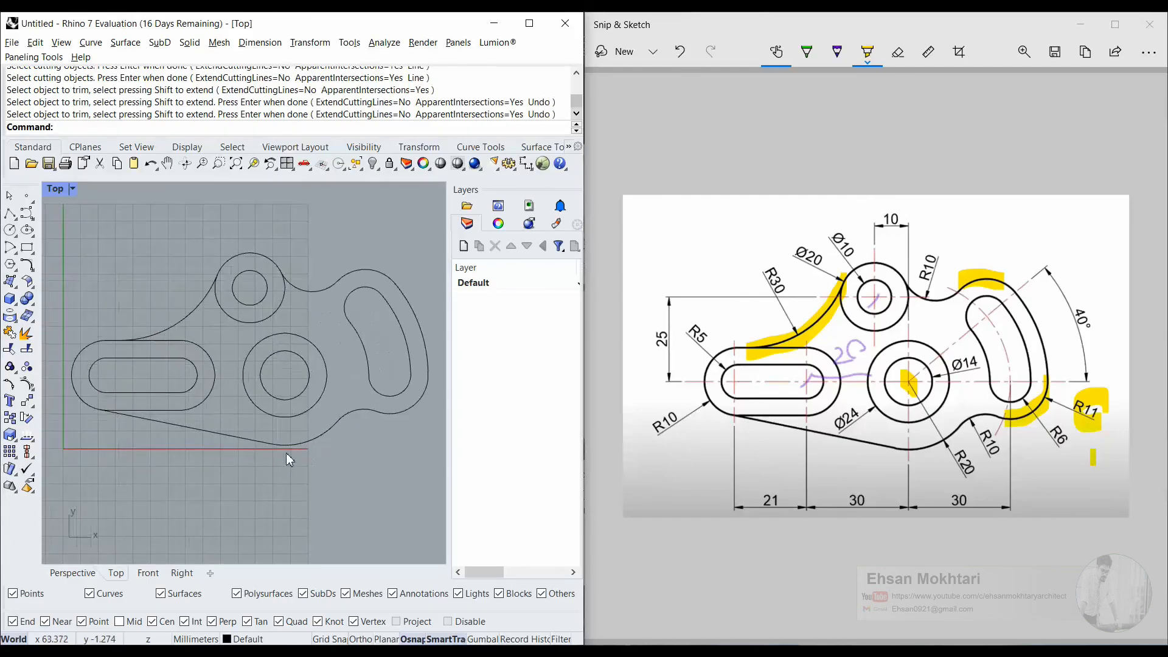
scroll(298, 446, "down", 1)
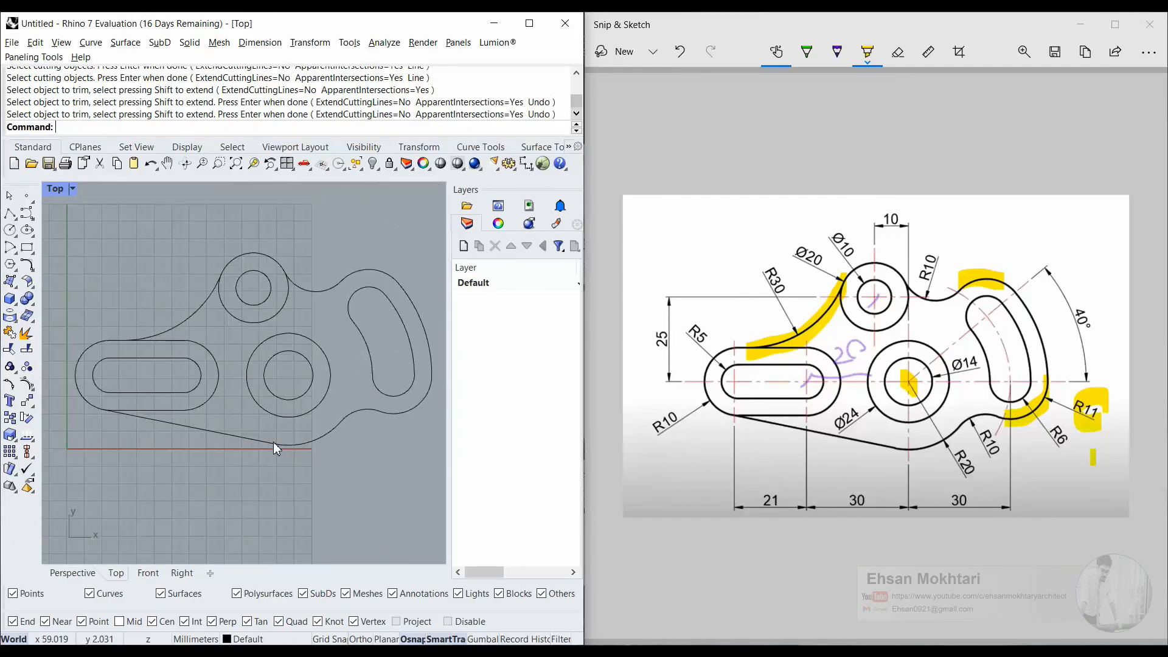